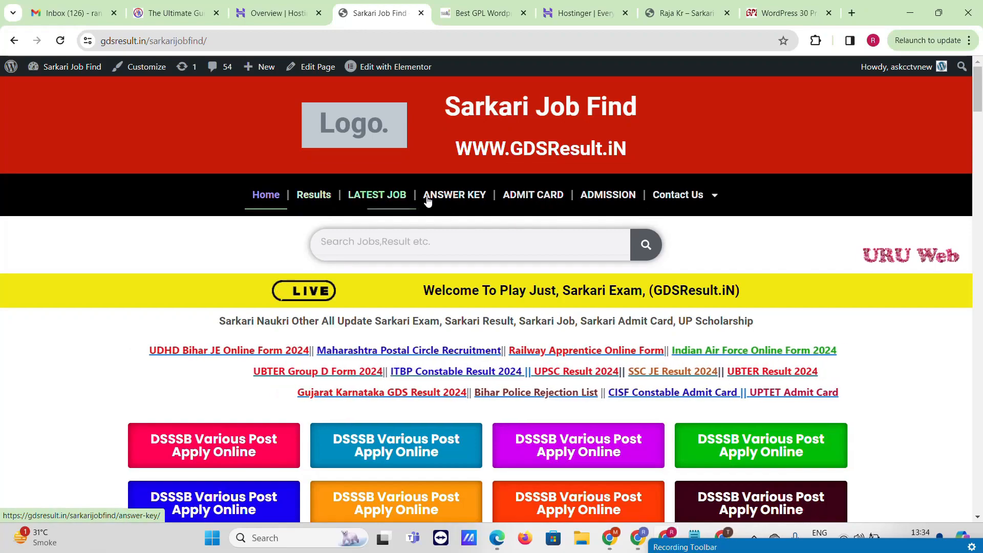
# Step: Look through the Sarkari Job Find homepage, from the header and category lists down to the FAQ and footer
pyautogui.scroll(-5, 470, 243)
pyautogui.scroll(-5, 470, 247)
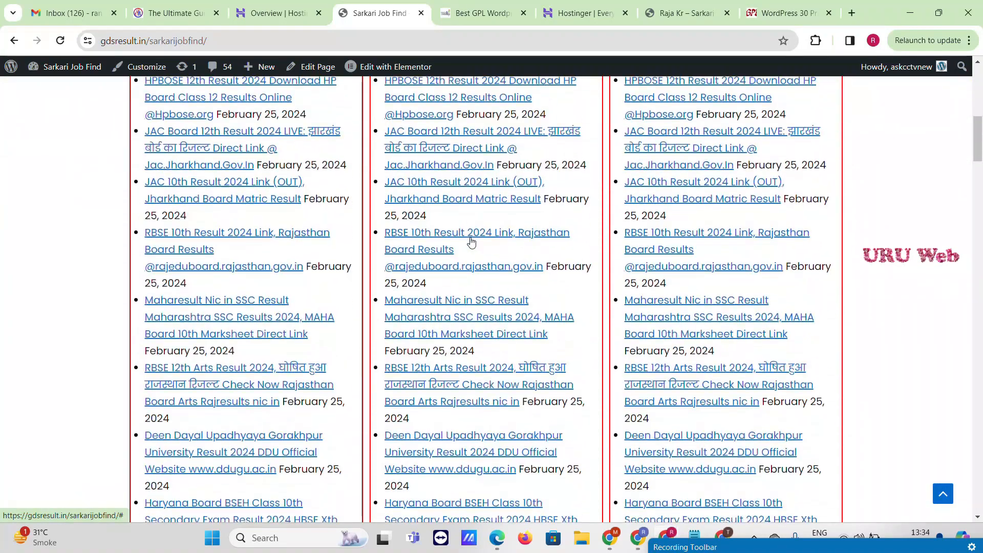
pyautogui.scroll(-3, 471, 242)
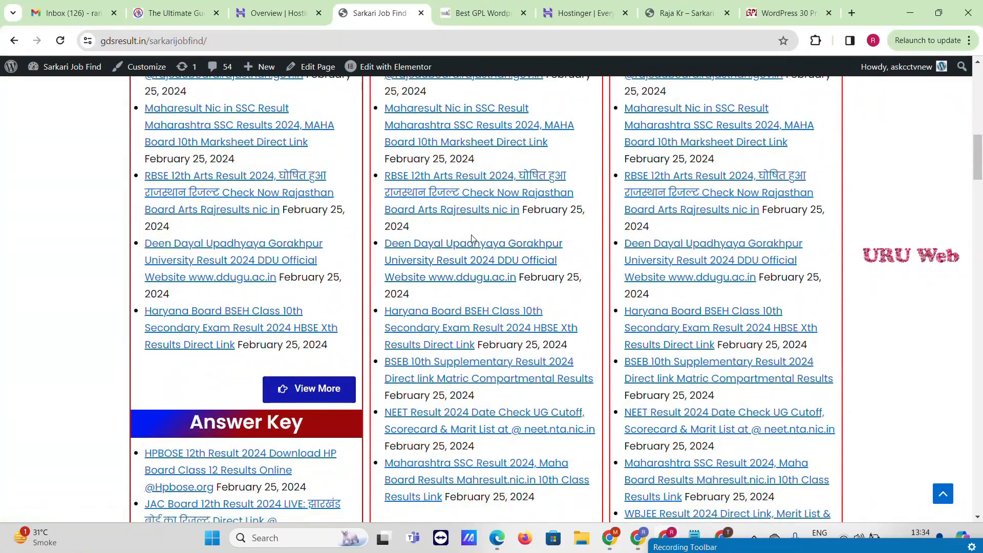
pyautogui.scroll(-15, 472, 236)
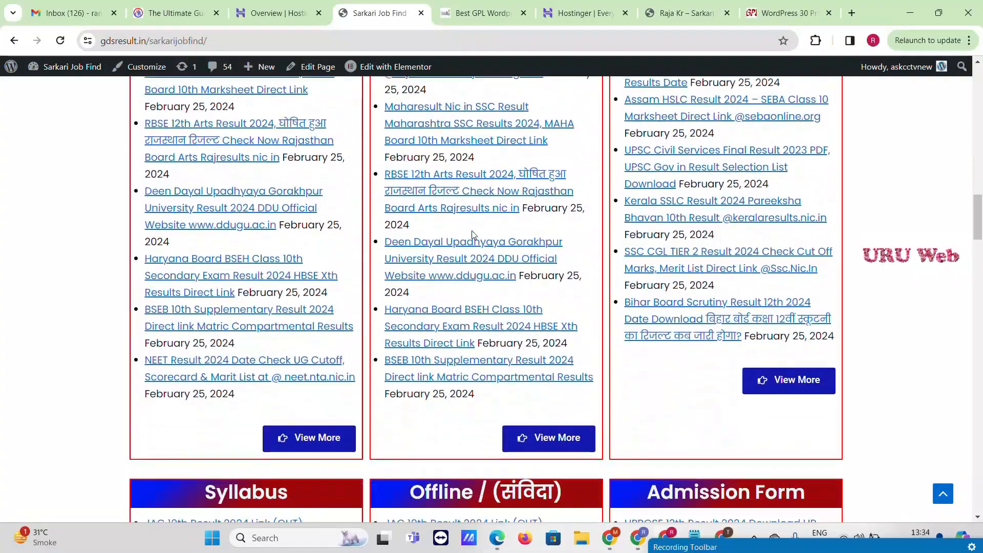
pyautogui.scroll(-18, 473, 232)
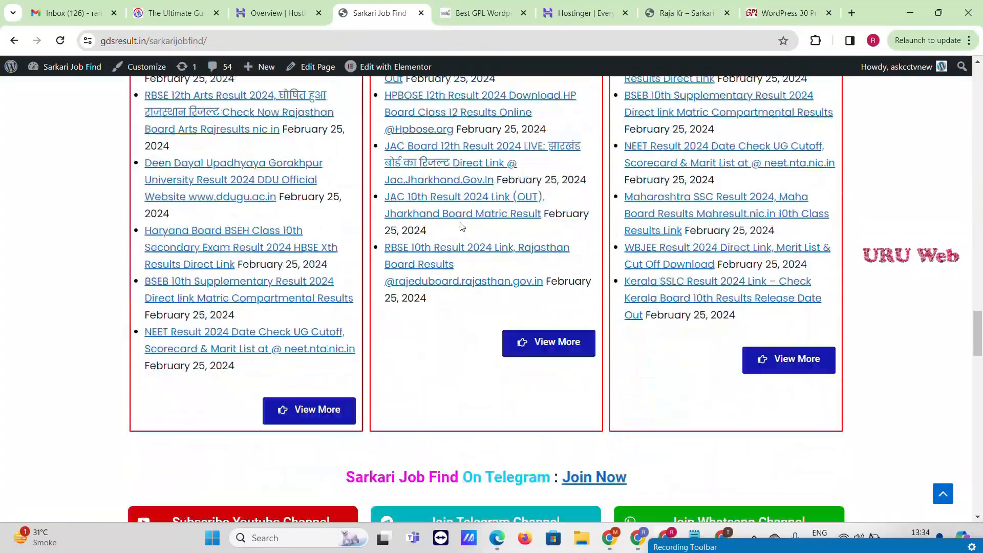
pyautogui.scroll(-18, 460, 222)
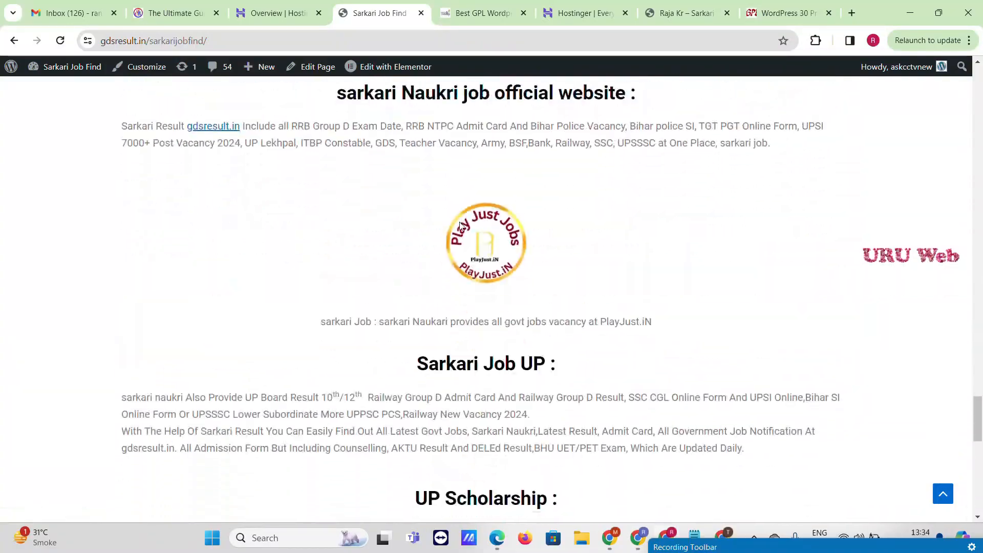
pyautogui.scroll(-7, 460, 222)
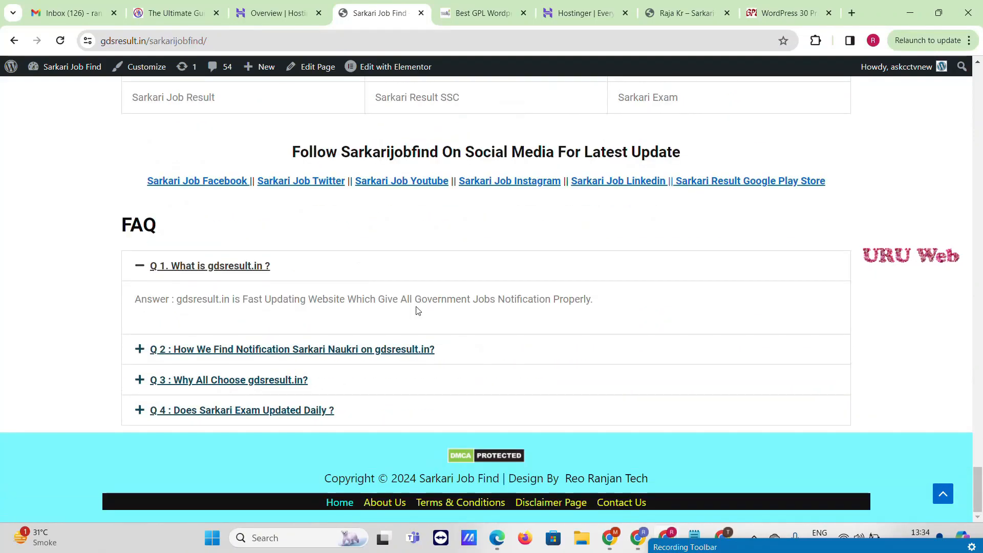
pyautogui.scroll(20, 626, 481)
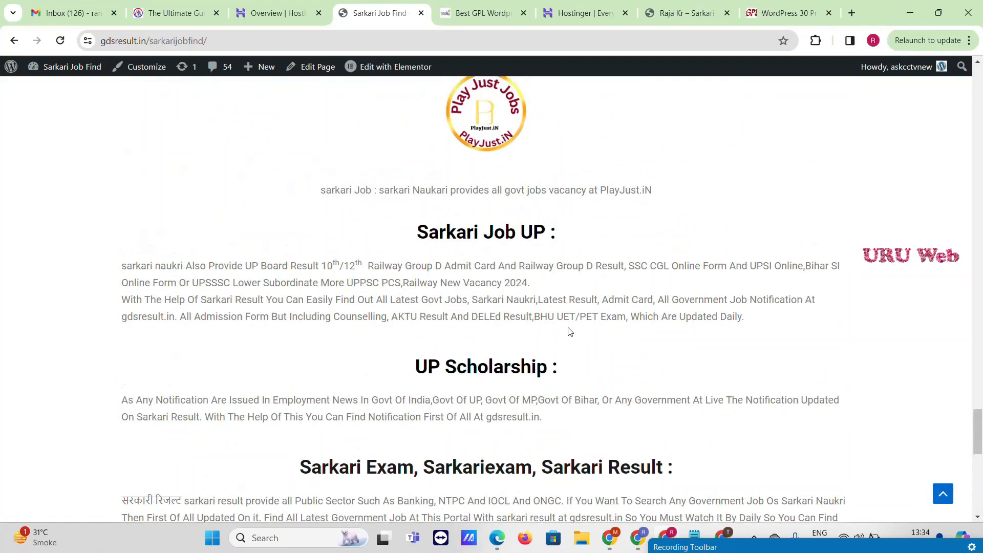
pyautogui.scroll(20, 566, 316)
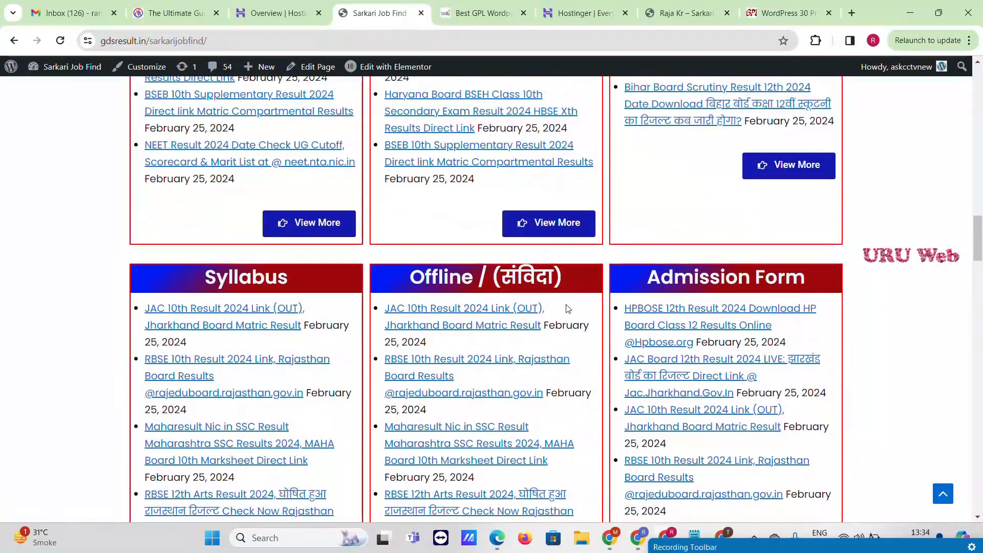
pyautogui.scroll(10, 567, 309)
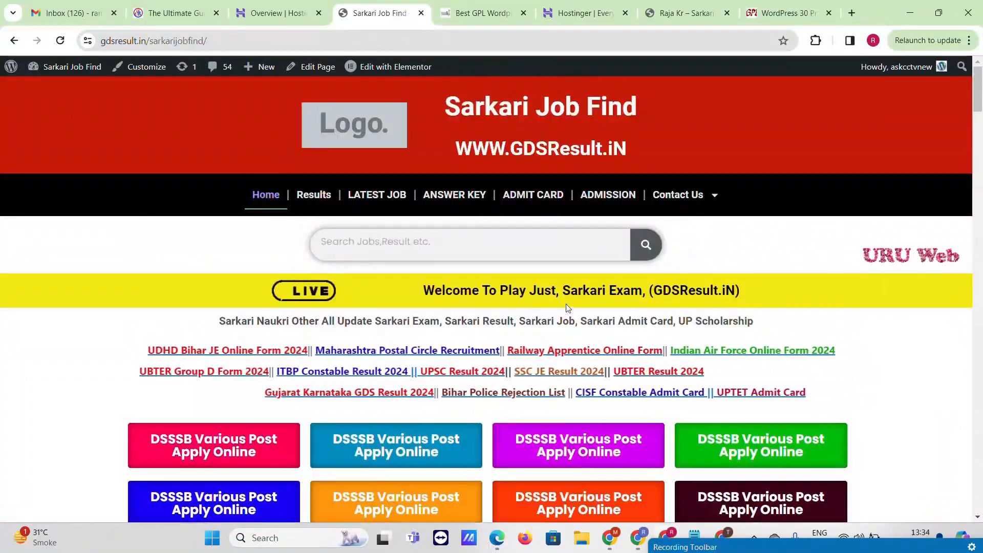
# Step: Inspect the homepage in a 408-pixel-wide responsive view and examine the mobile layout of its post lists and text sections
pyautogui.scroll(-3, 603, 280)
pyautogui.rightClick(878, 258)
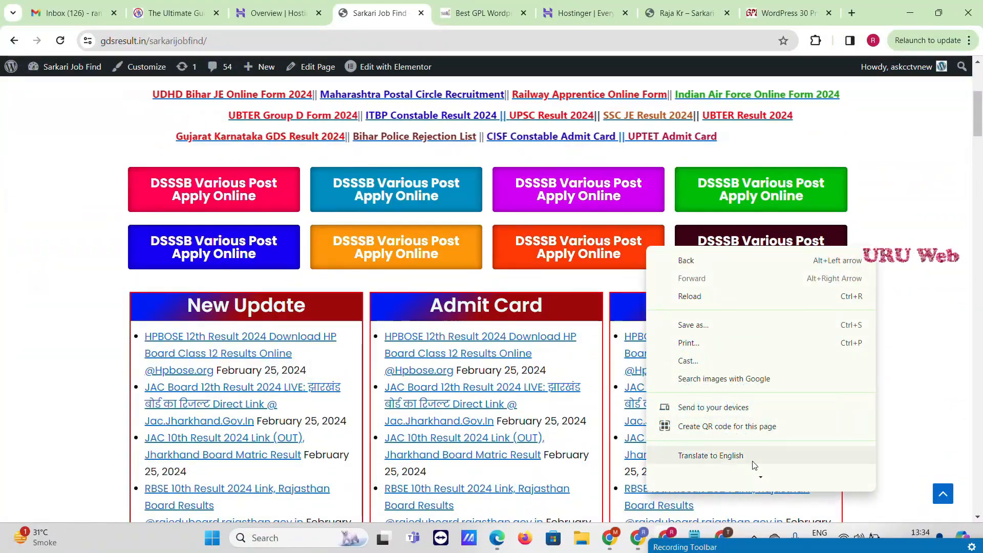
pyautogui.click(723, 479)
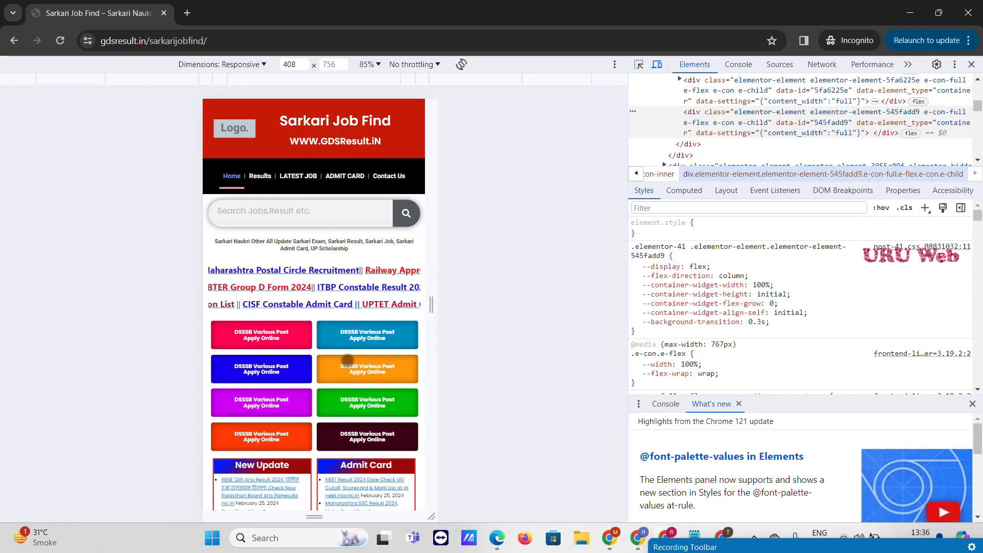
pyautogui.scroll(-10, 348, 361)
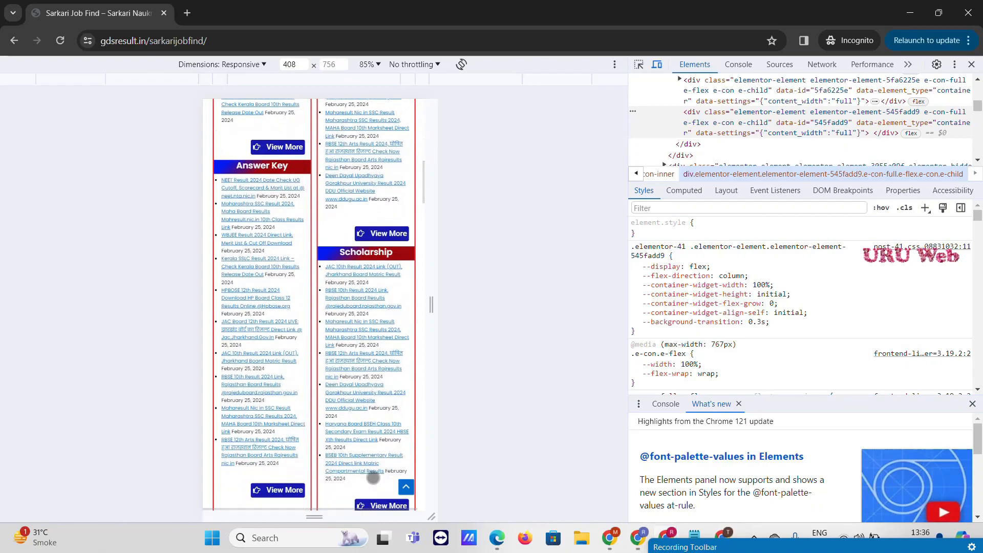
pyautogui.scroll(-10, 362, 256)
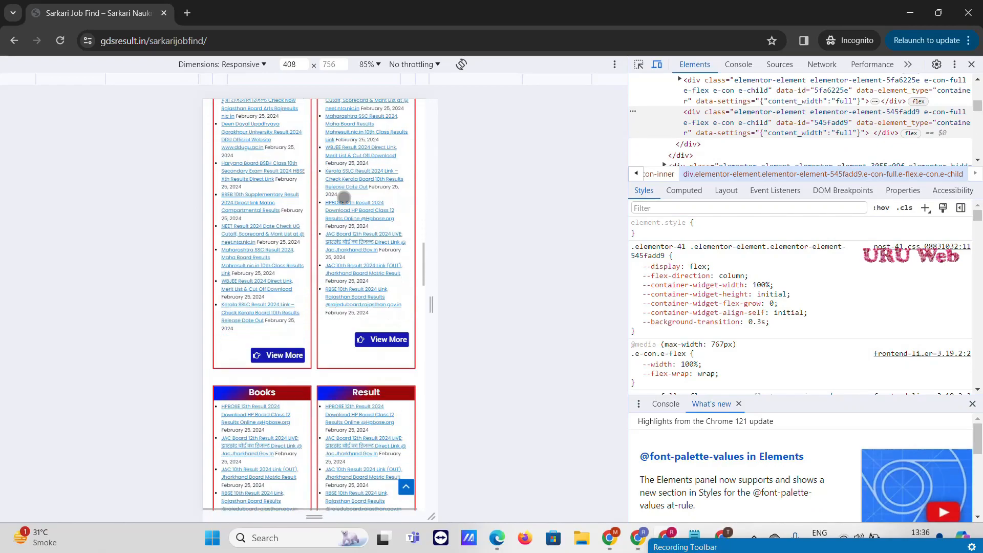
pyautogui.scroll(-10, 344, 197)
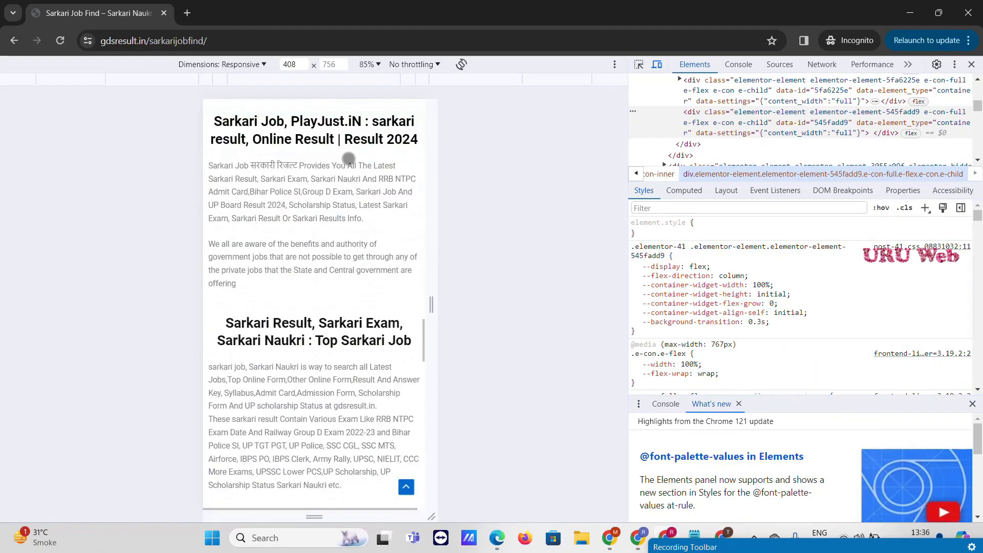
pyautogui.scroll(-10, 349, 159)
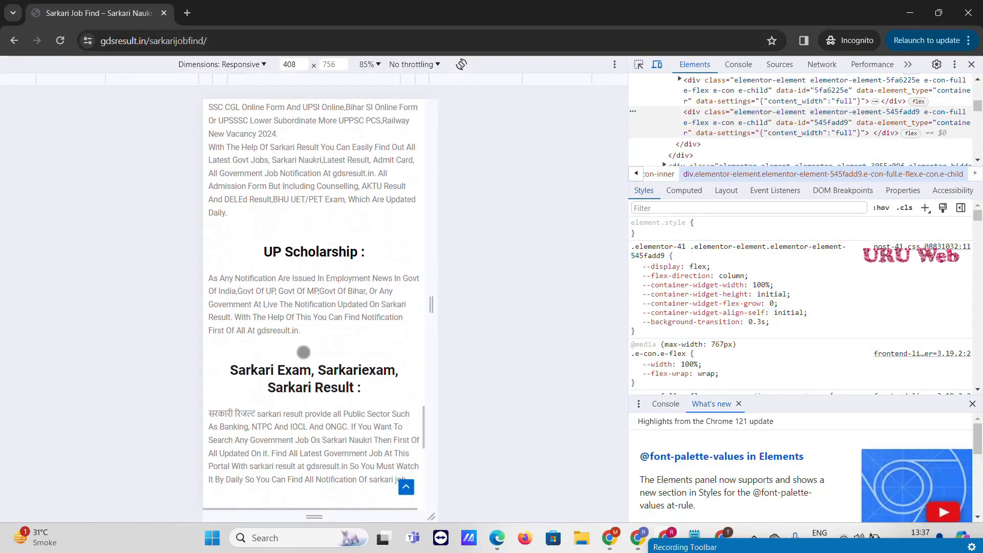
pyautogui.scroll(-7, 303, 352)
pyautogui.scroll(10, 282, 230)
pyautogui.scroll(-5, 260, 103)
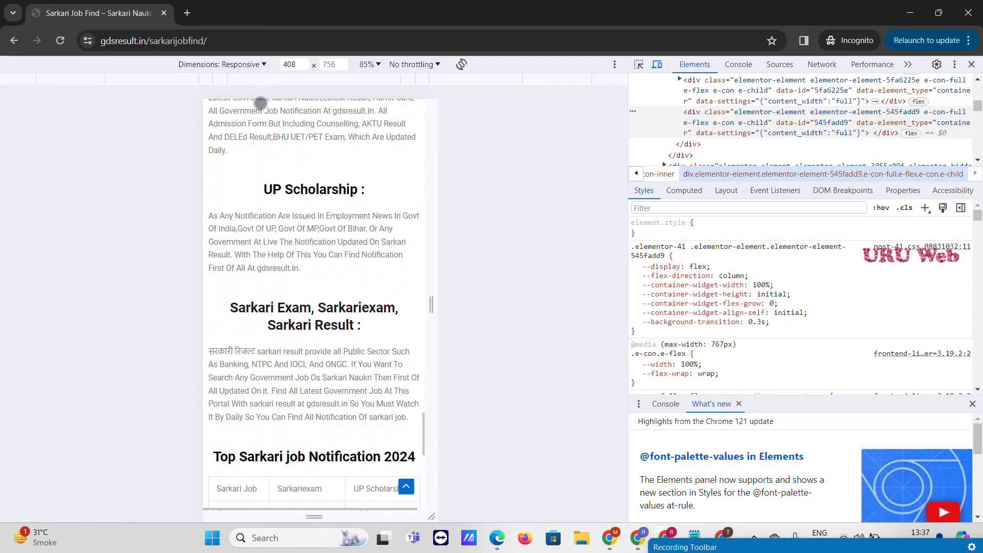
pyautogui.scroll(15, 311, 264)
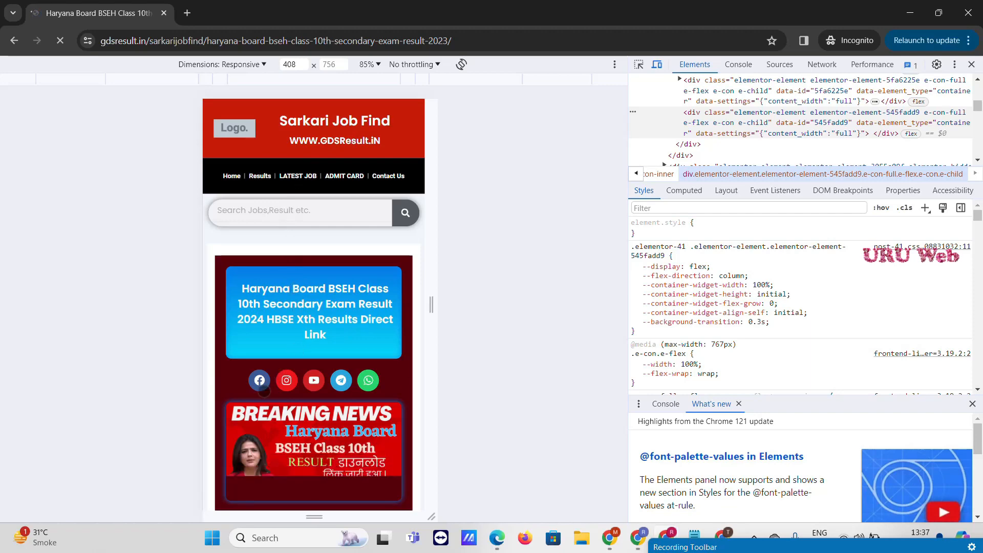
# Step: Examine the mobile layout of the Haryana Board BSEH Class 10th result post
pyautogui.scroll(-6, 315, 307)
pyautogui.scroll(-20, 317, 301)
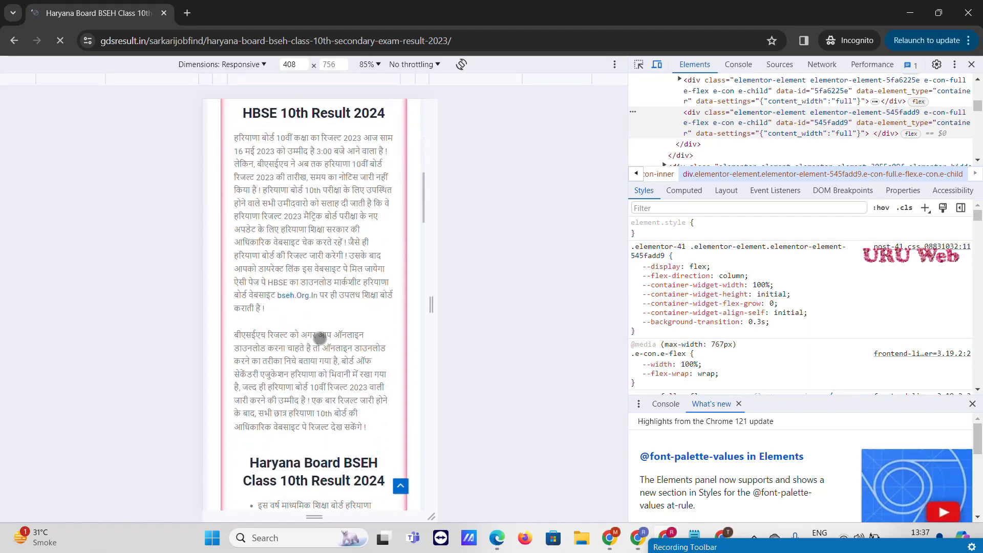
pyautogui.scroll(-7, 322, 339)
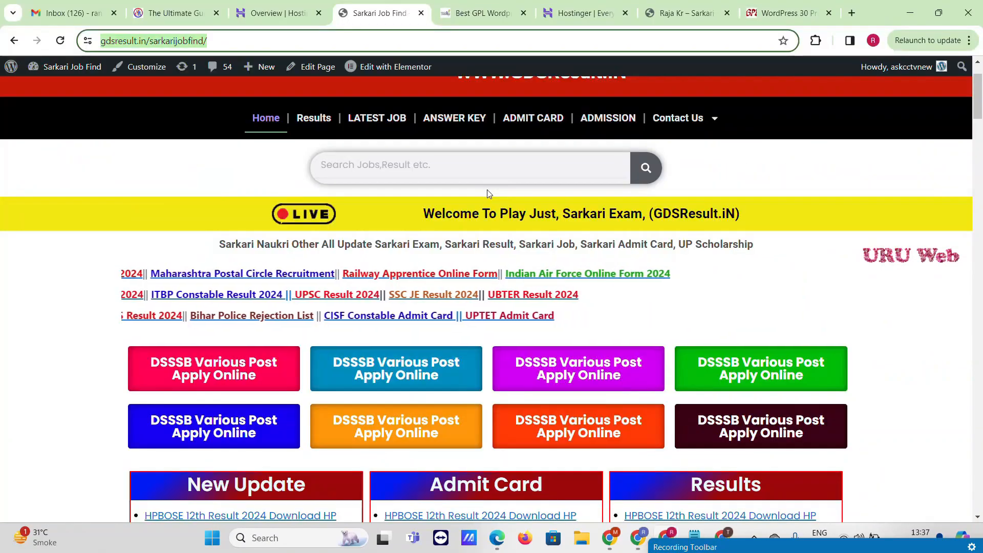
# Step: Open the HPBOSE 12th Result 2024 post from the desktop homepage's Admit Card list and review it down to the comment section
pyautogui.scroll(-6, 487, 189)
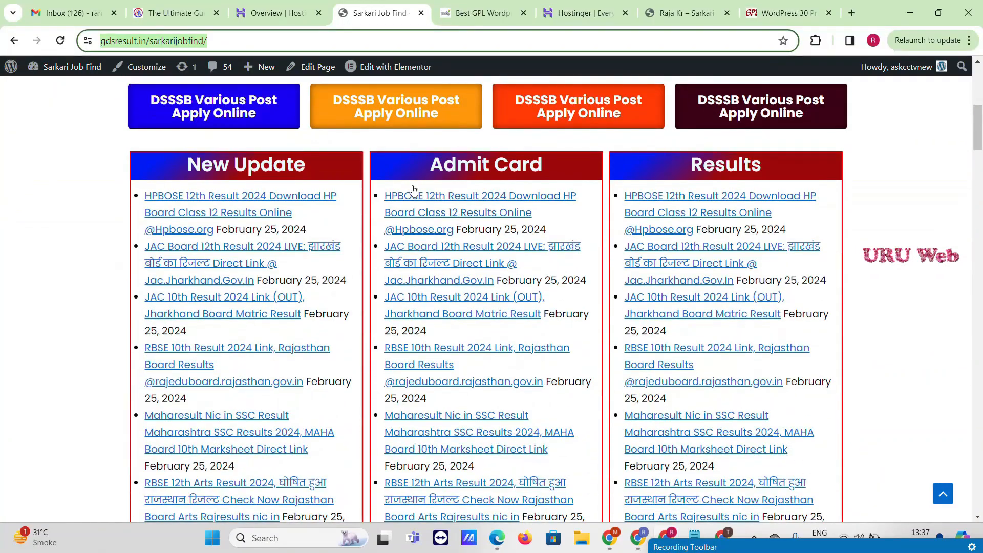
pyautogui.click(436, 201)
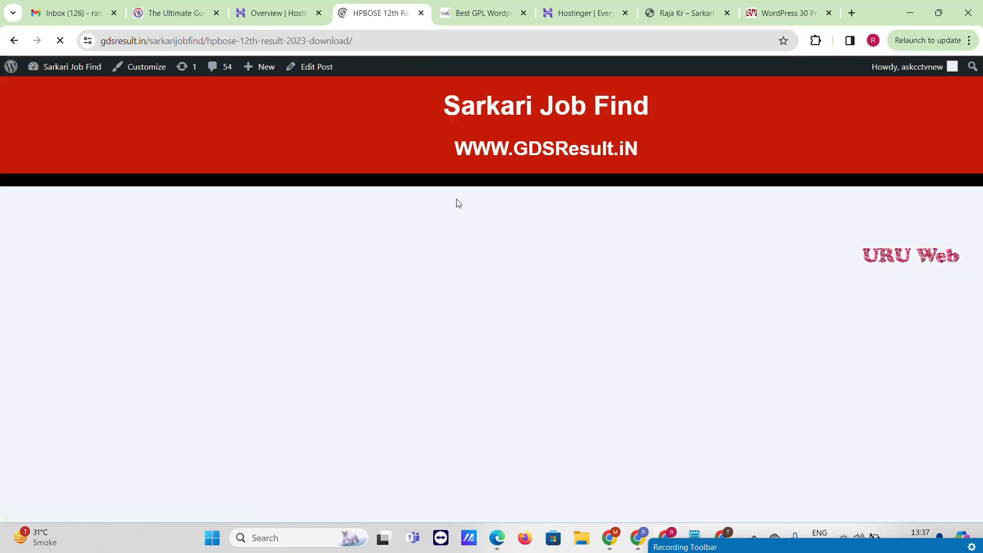
pyautogui.scroll(-12, 416, 214)
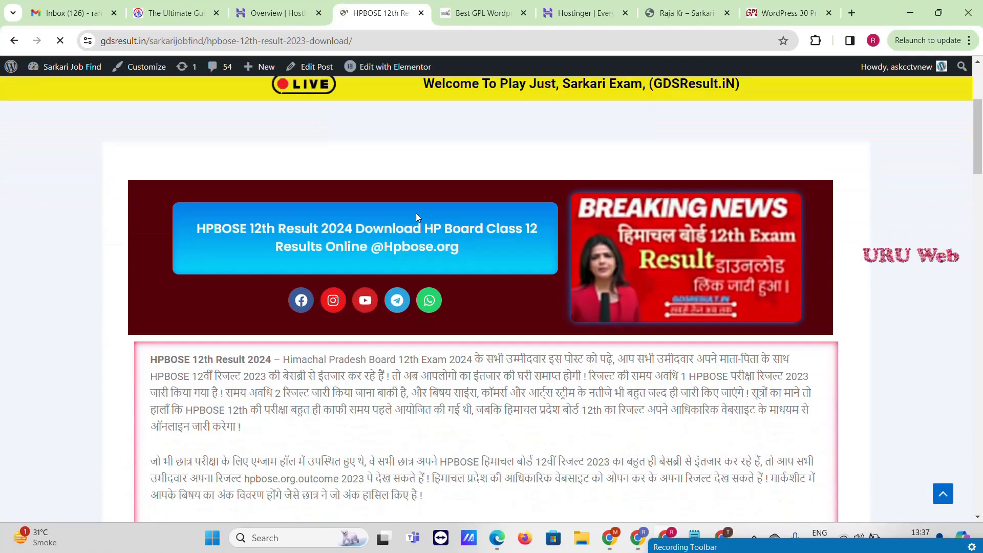
pyautogui.scroll(-20, 416, 217)
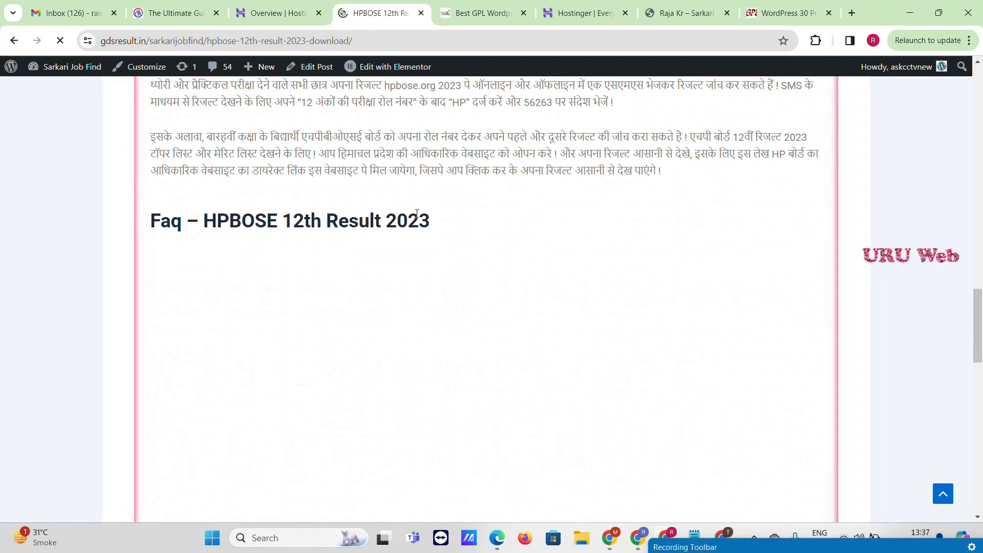
pyautogui.scroll(-3, 417, 214)
pyautogui.scroll(15, 417, 213)
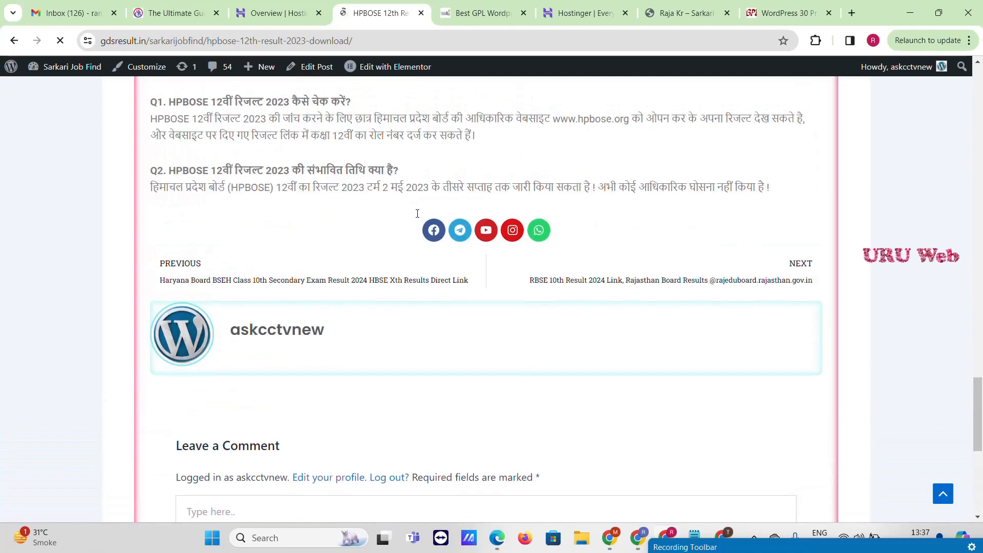
pyautogui.scroll(10, 417, 215)
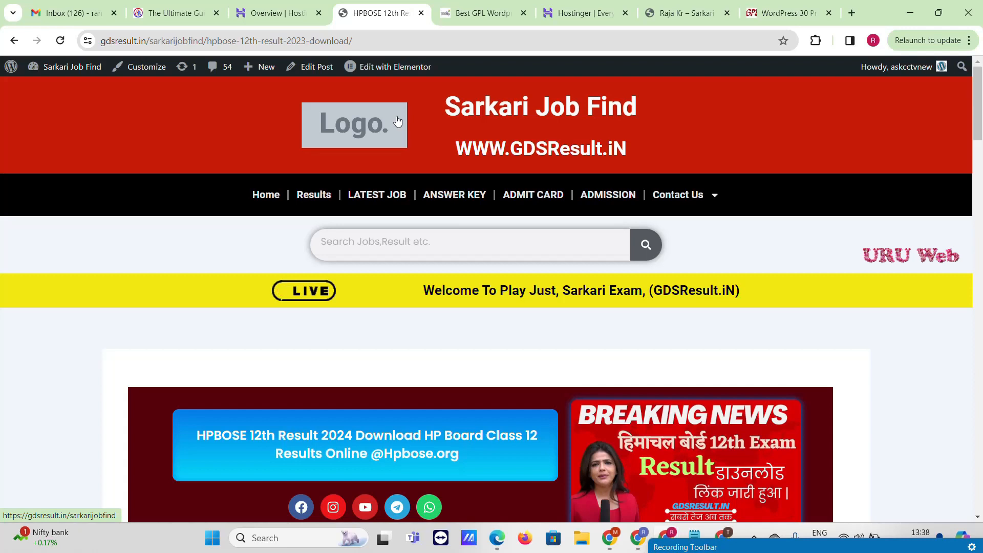
# Step: Switch to the Hostinger website and review its customer ratings and the Premium, Business and Cloud Startup plans
pyautogui.click(604, 6)
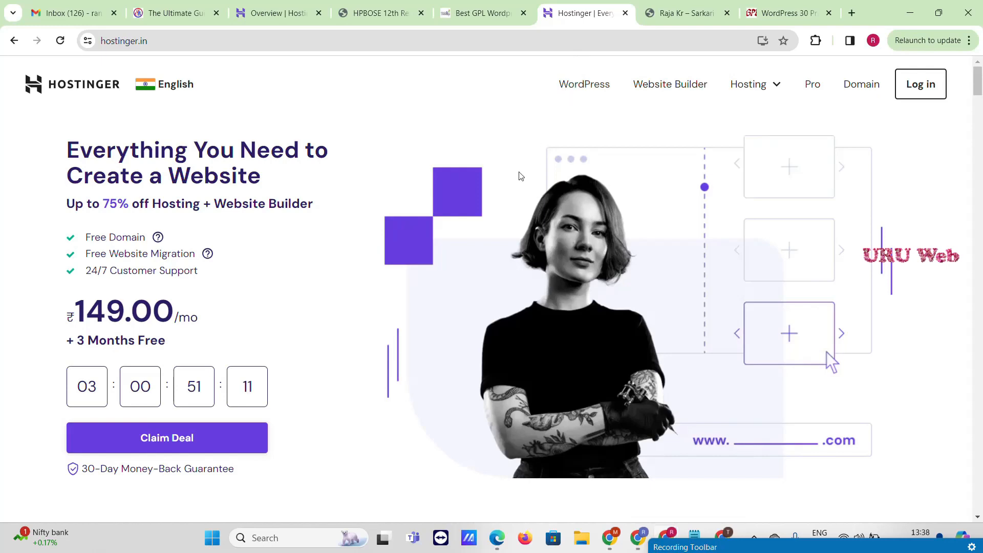
pyautogui.scroll(-6, 351, 213)
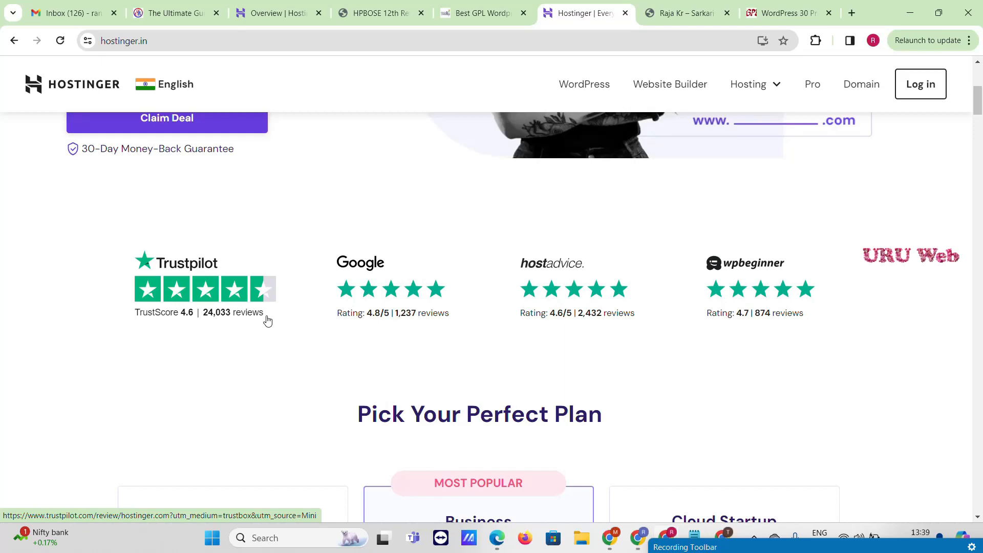
pyautogui.scroll(-5, 174, 256)
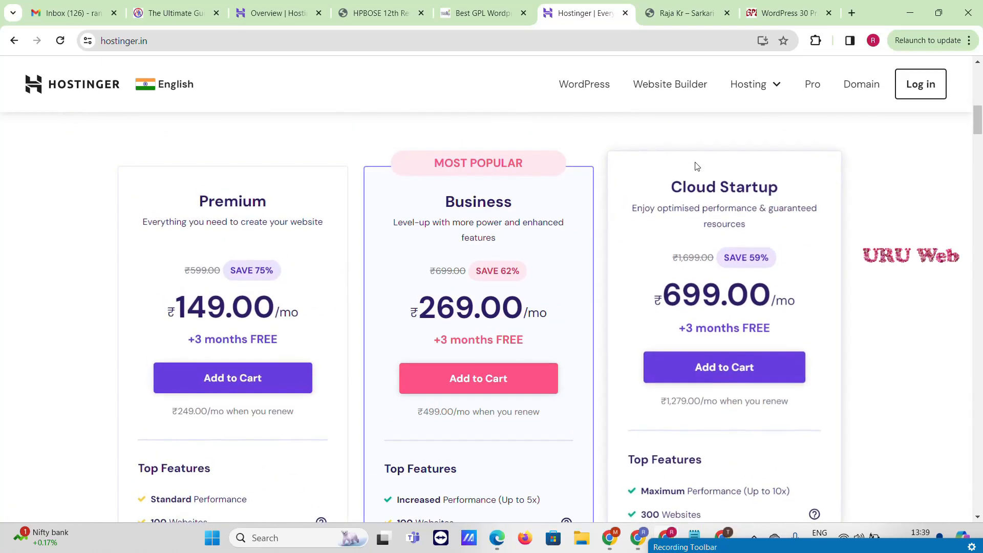
# Step: Open Hostinger's Web Hosting page and compare the prices and top features of the Single, Premium, Business and Cloud Startup plans
pyautogui.click(760, 92)
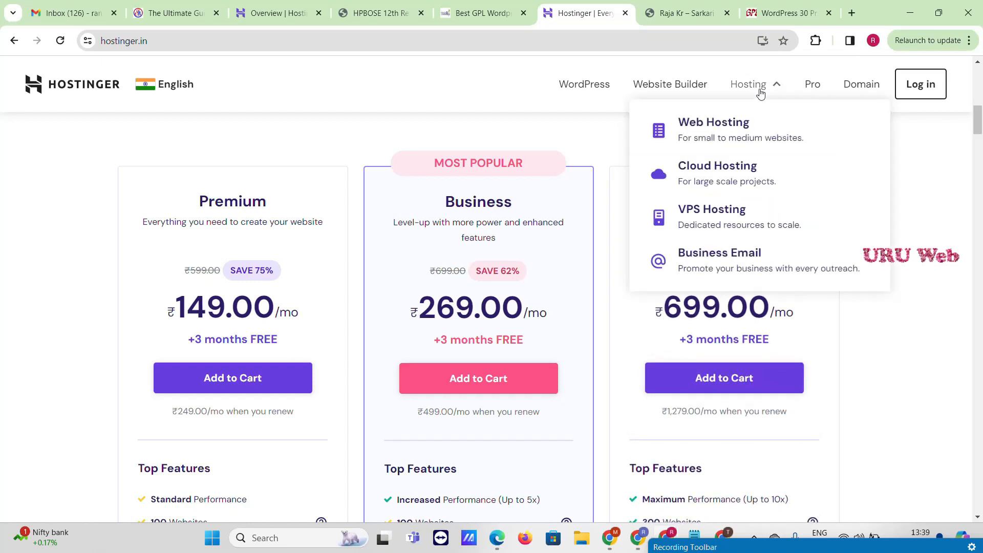
pyautogui.click(721, 140)
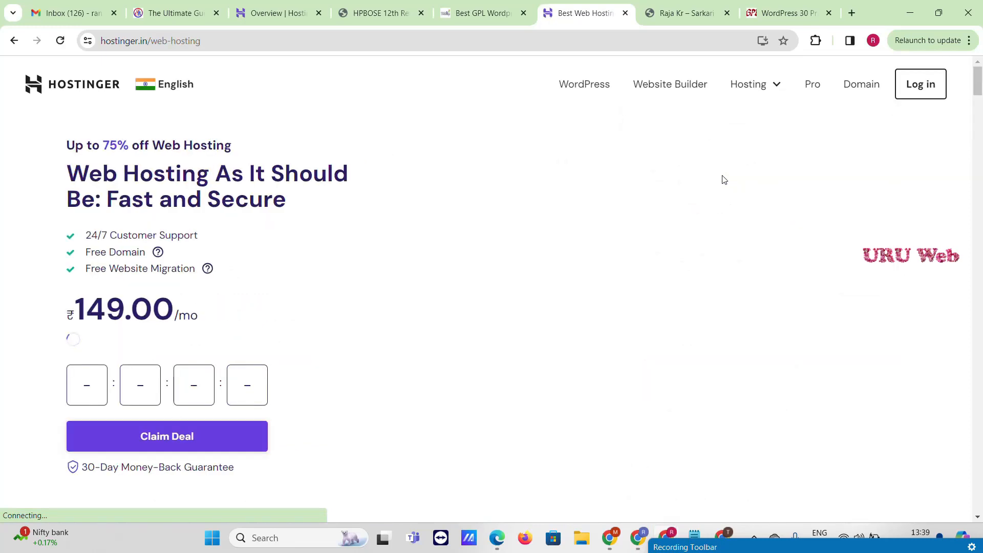
pyautogui.scroll(-10, 490, 108)
pyautogui.scroll(-5, 150, 214)
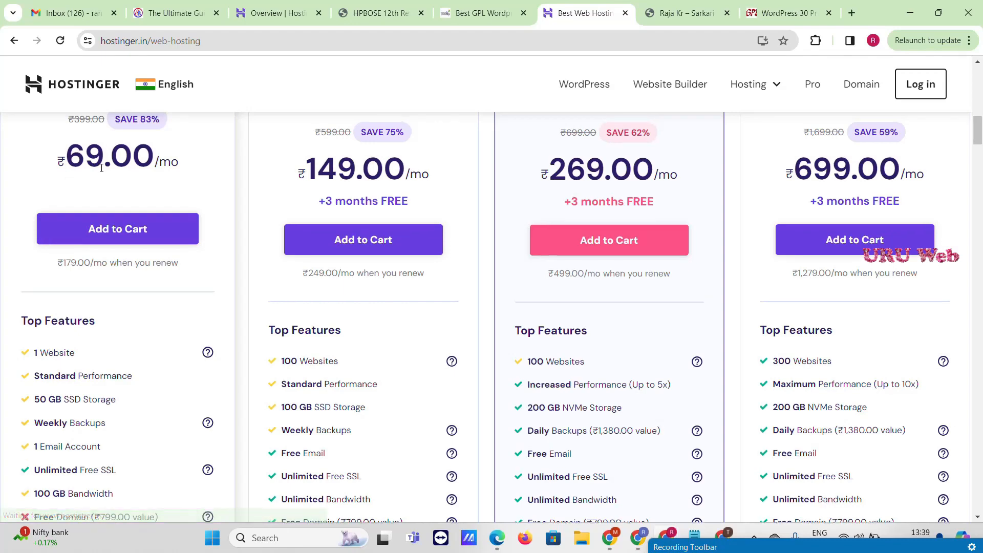
pyautogui.scroll(1, 90, 181)
pyautogui.scroll(2, 72, 234)
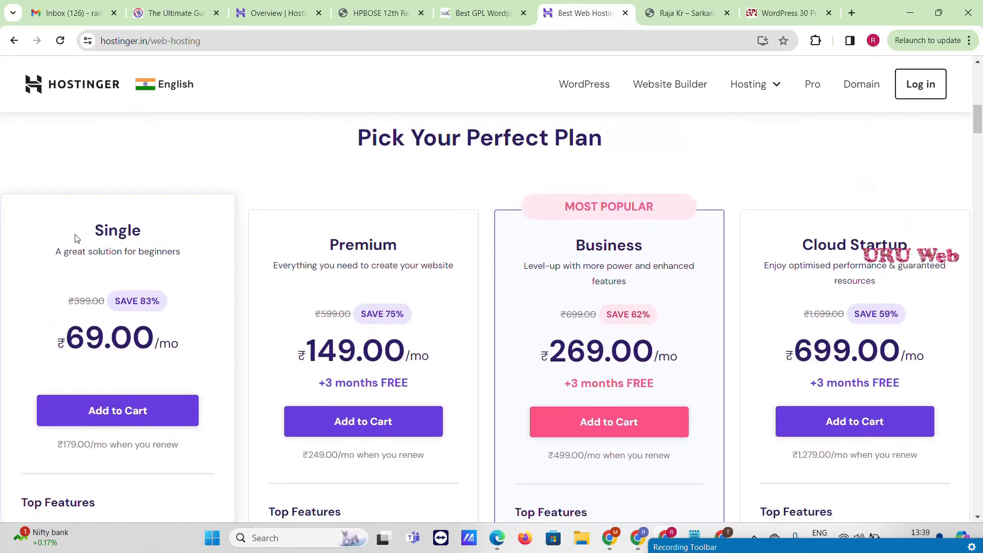
pyautogui.scroll(-5, 76, 234)
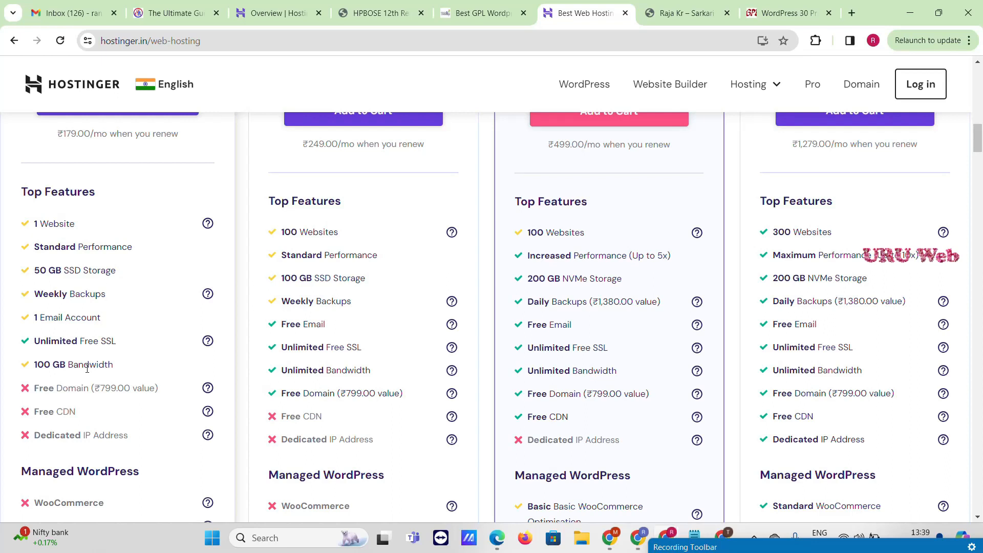
pyautogui.scroll(3, 87, 368)
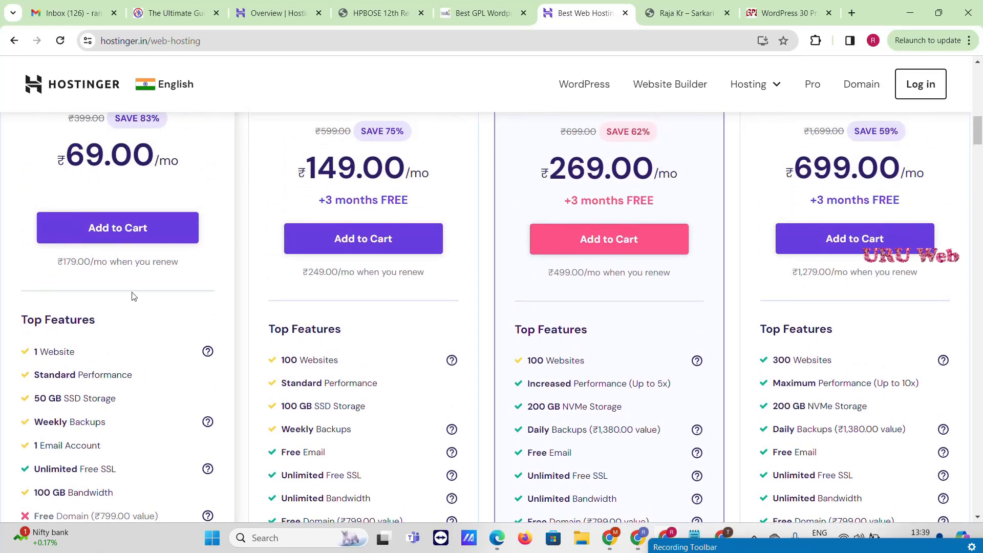
pyautogui.scroll(2, 286, 210)
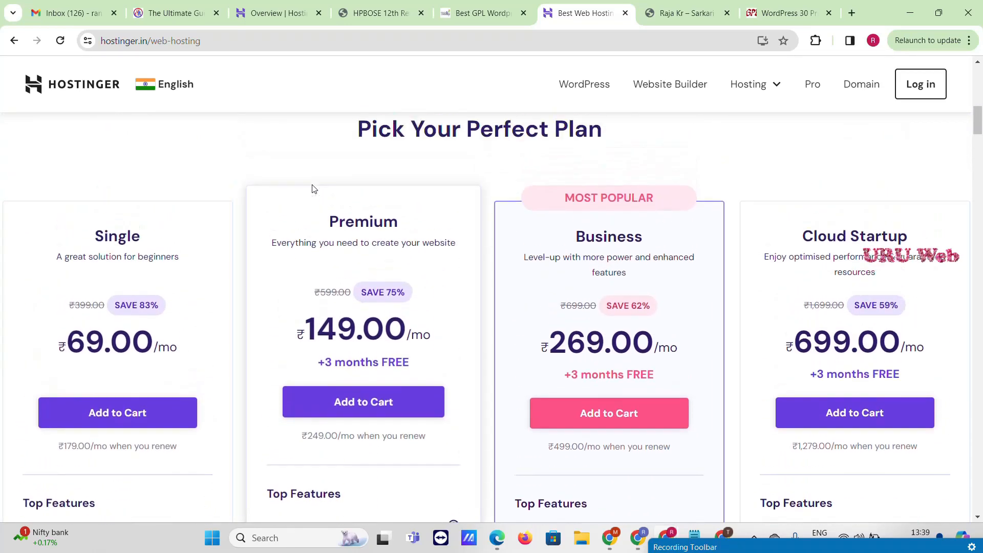
# Step: Review the features included in each web hosting plan and add the Premium plan to the cart
pyautogui.scroll(-3, 330, 204)
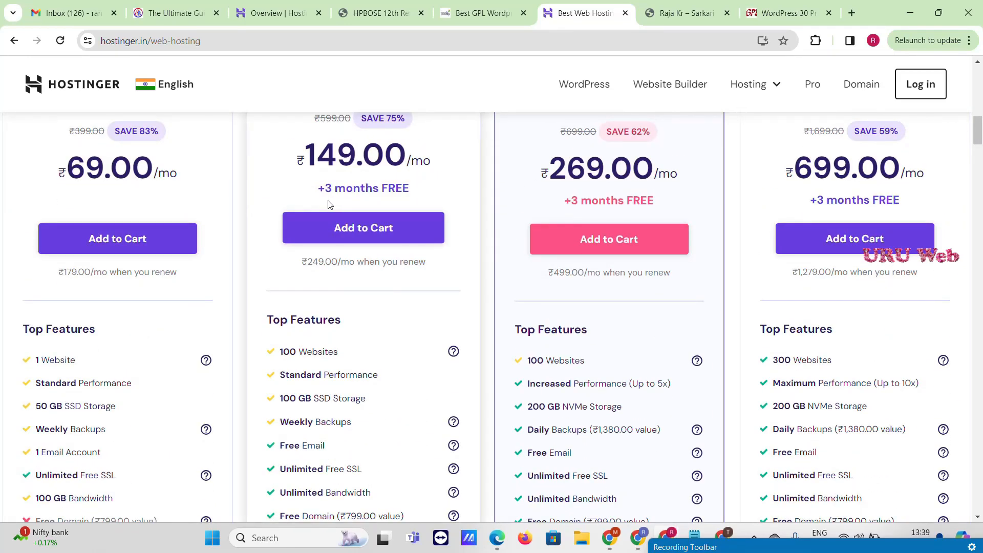
pyautogui.scroll(-2, 329, 204)
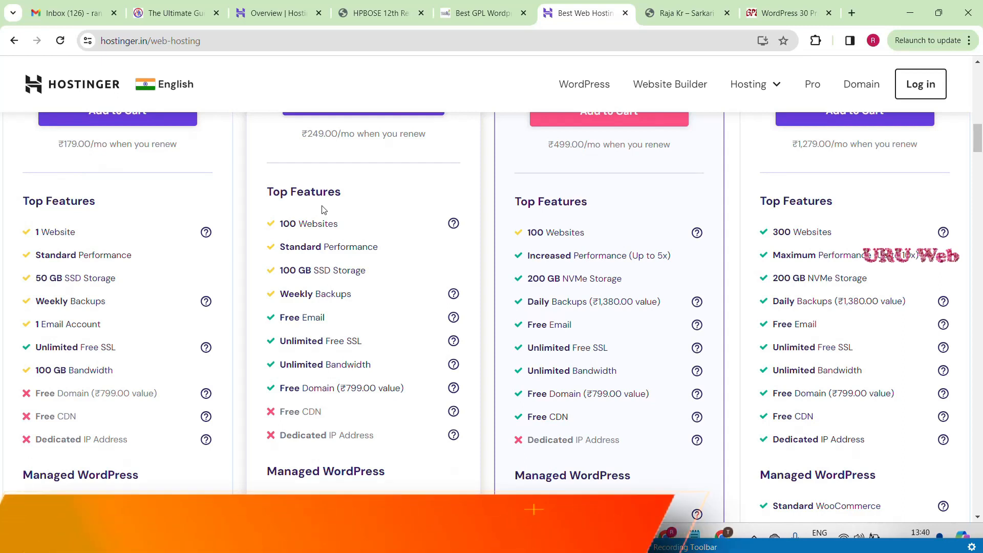
pyautogui.scroll(-2, 295, 225)
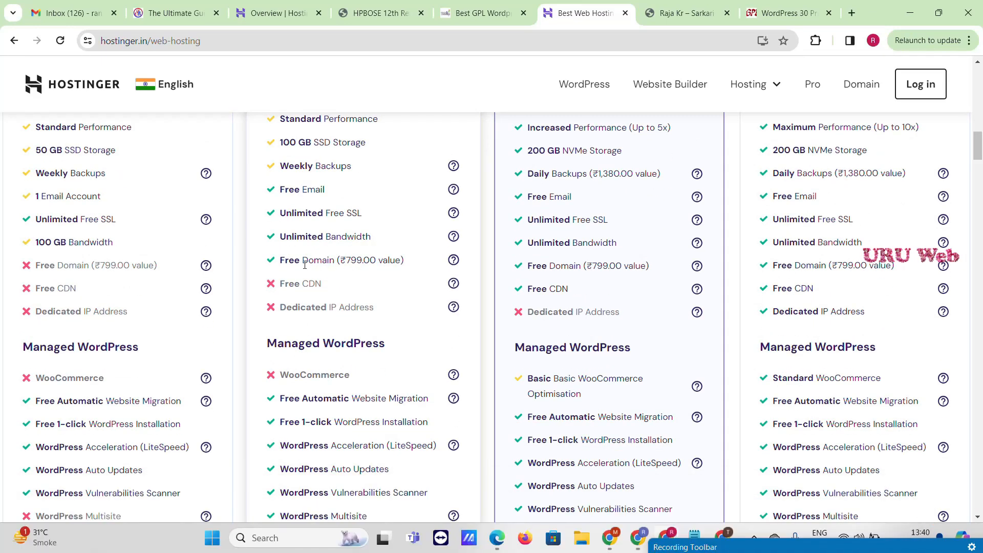
pyautogui.scroll(5, 340, 265)
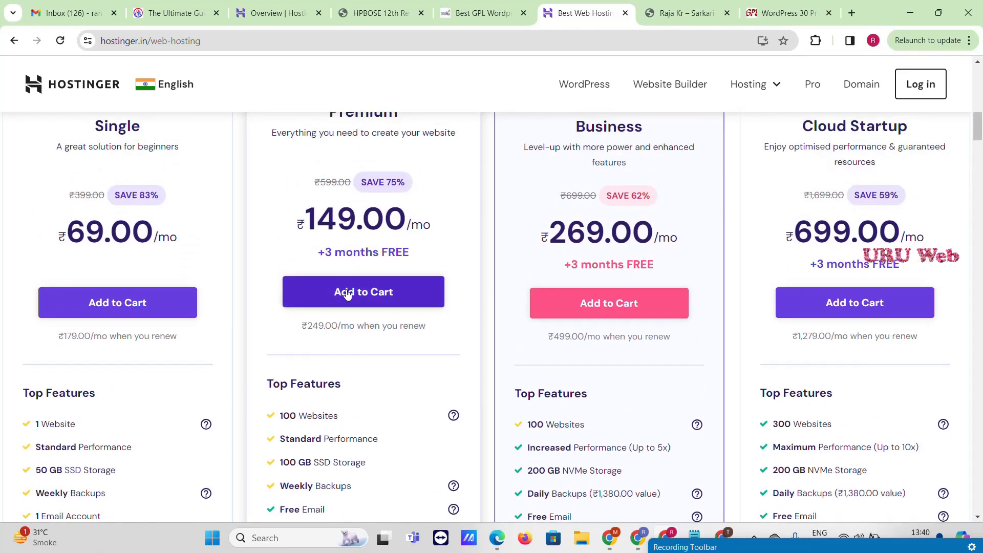
pyautogui.click(347, 290)
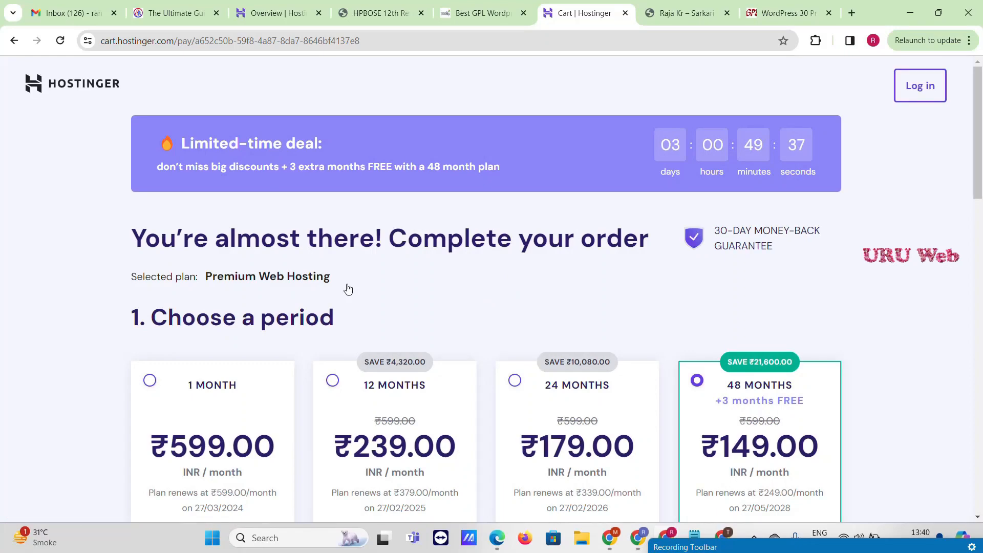
# Step: Compare the billing periods for Premium Web Hosting, select 12 months, and review the order total
pyautogui.scroll(-4, 348, 289)
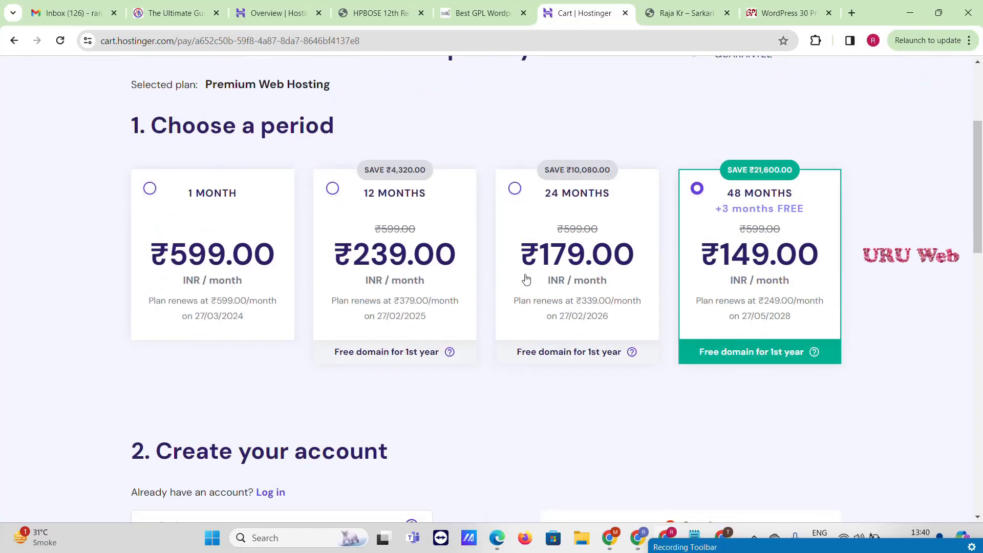
pyautogui.scroll(-3, 754, 225)
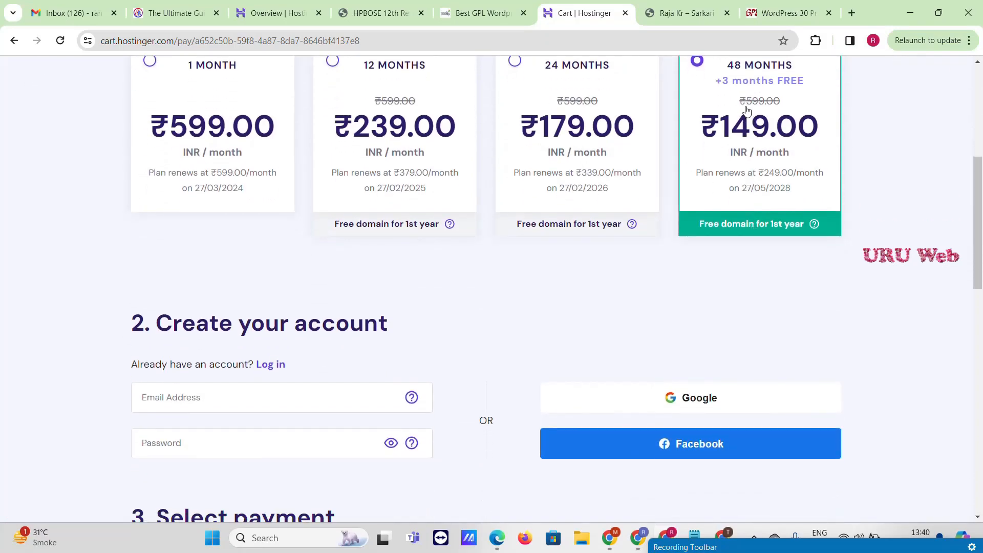
pyautogui.scroll(-1, 756, 171)
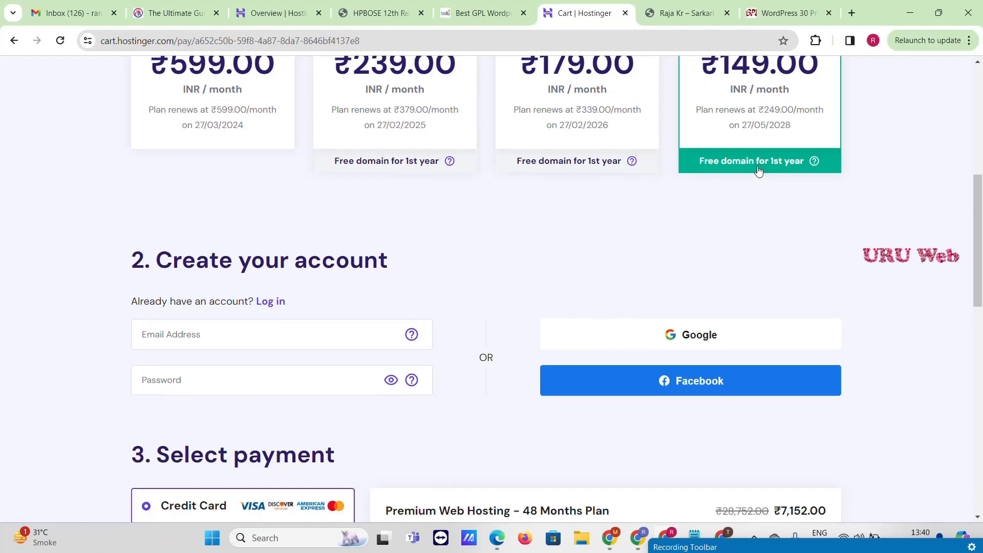
pyautogui.scroll(3, 758, 170)
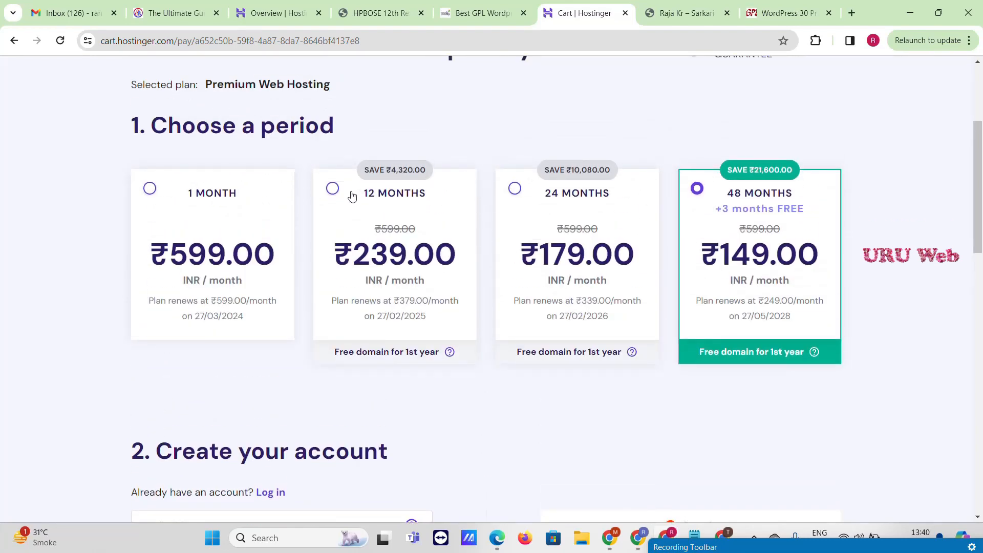
pyautogui.click(332, 189)
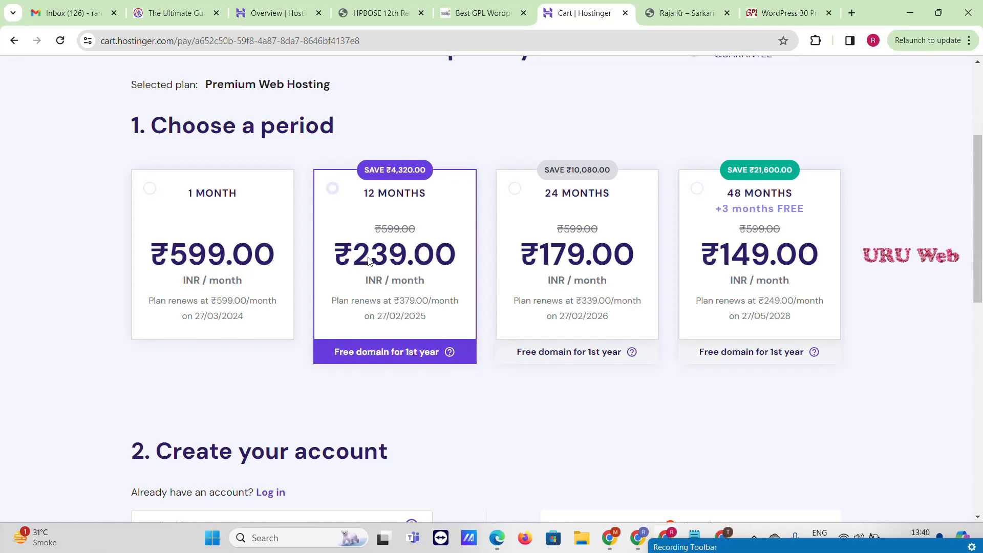
pyautogui.scroll(-12, 520, 255)
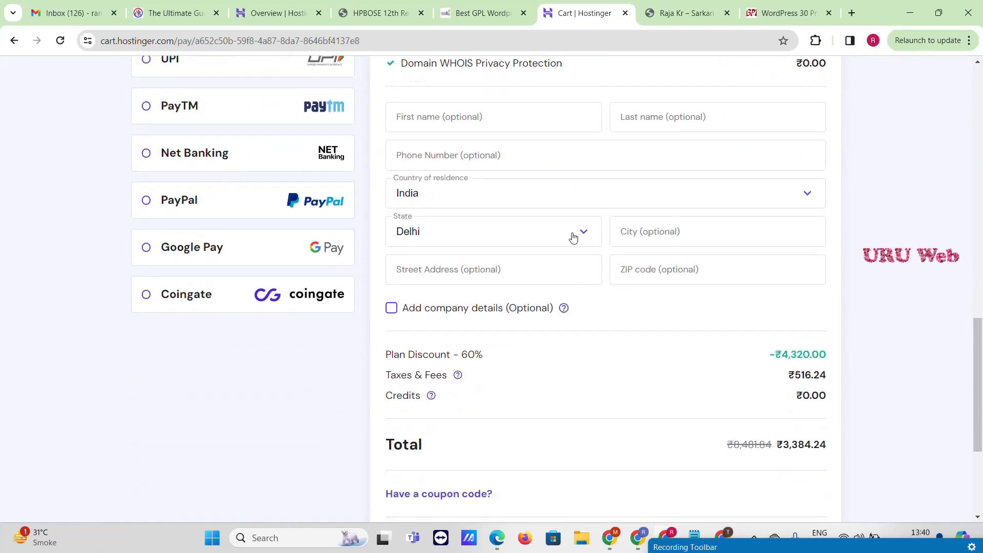
pyautogui.scroll(-3, 573, 237)
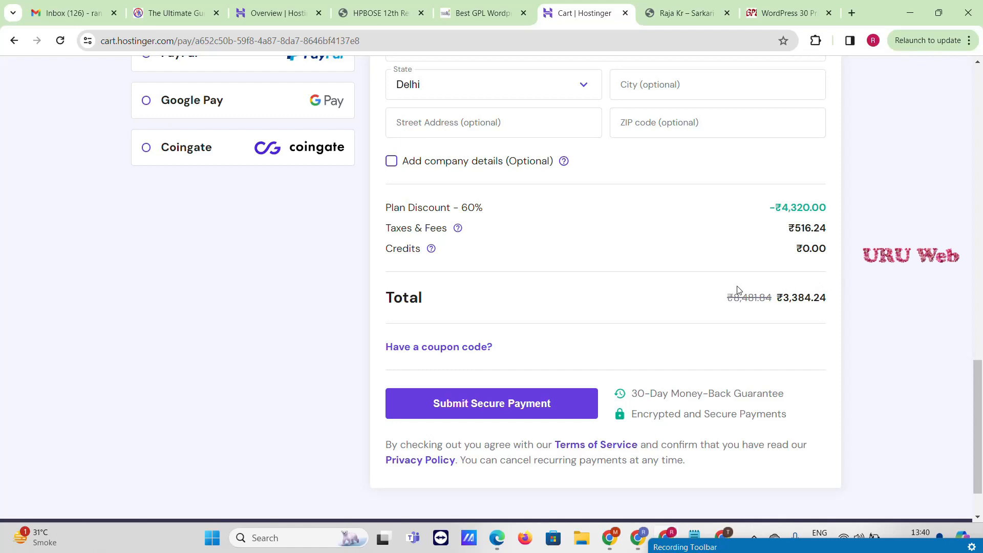
pyautogui.scroll(4, 744, 292)
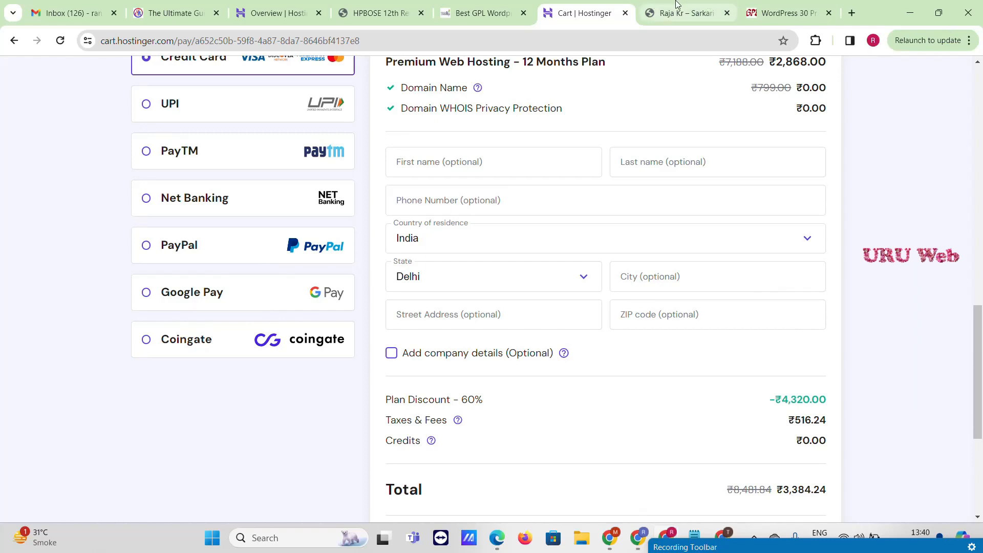
# Step: Open the YouTube video at youtube.com/watch?v=g6b9VHch10c and follow the Hostinger referral link in its pinned comment
pyautogui.click(644, 10)
pyautogui.click(638, 35)
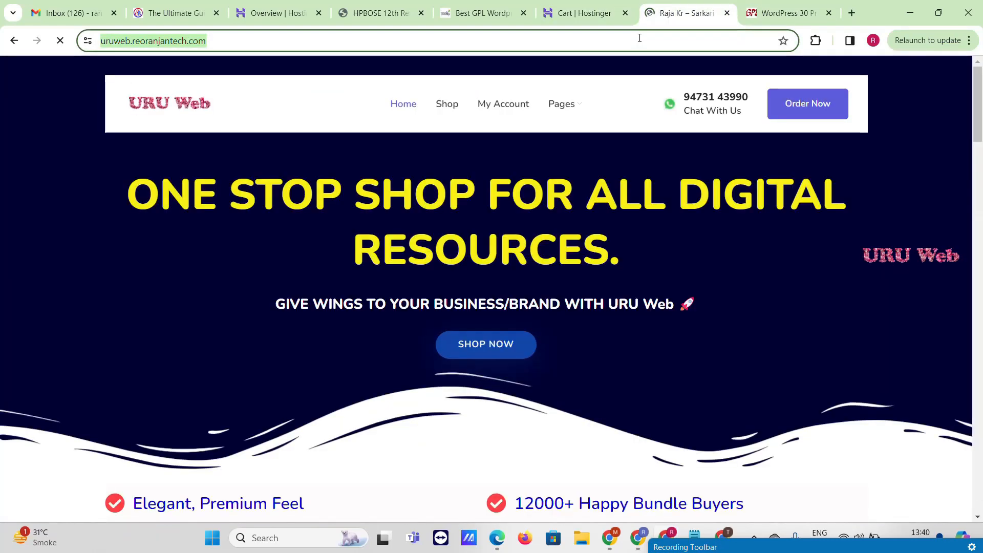
pyautogui.write('youtube.com/watch?v=g6b9VHch10c')
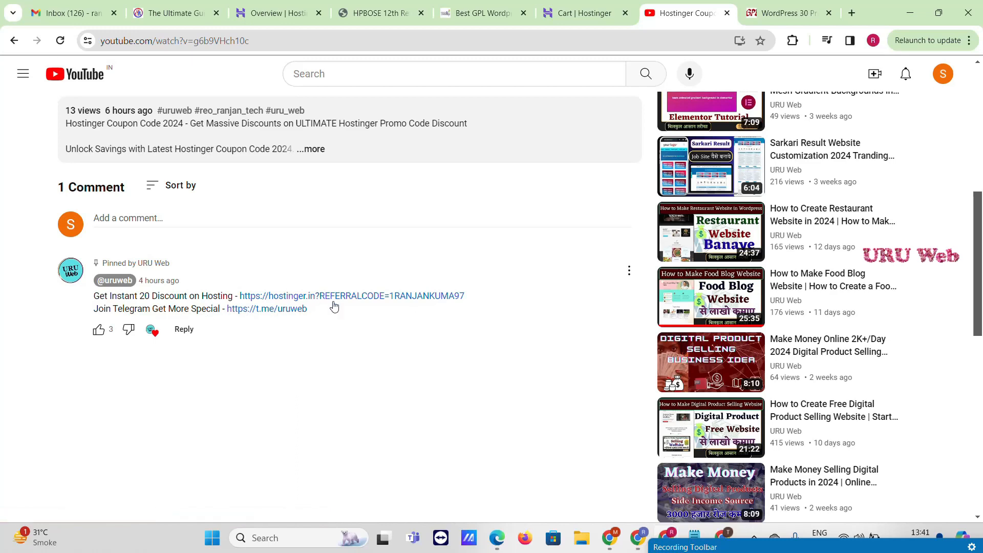
pyautogui.click(361, 302)
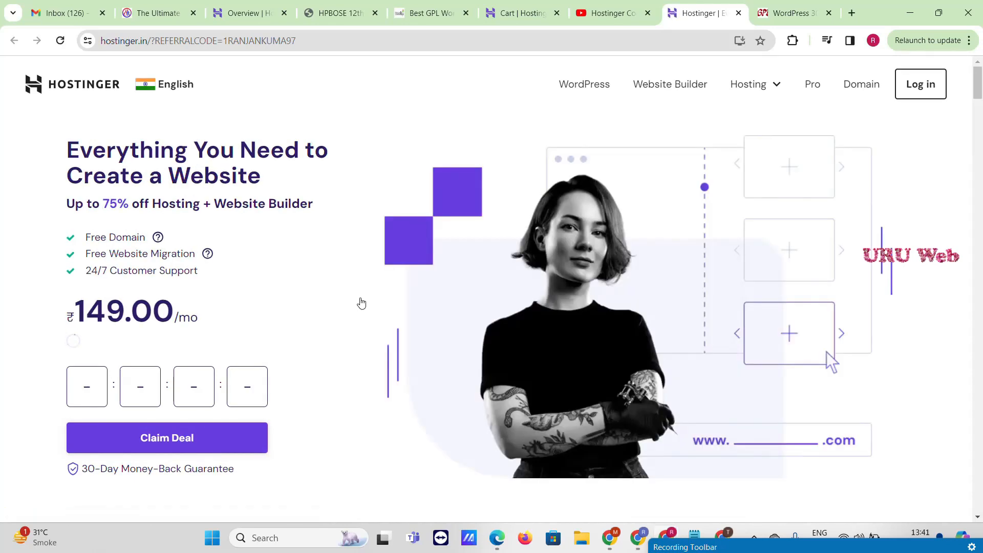
# Step: Add the Premium plan to the cart from the referral page and place its browser tab beside the original cart
pyautogui.scroll(-12, 360, 307)
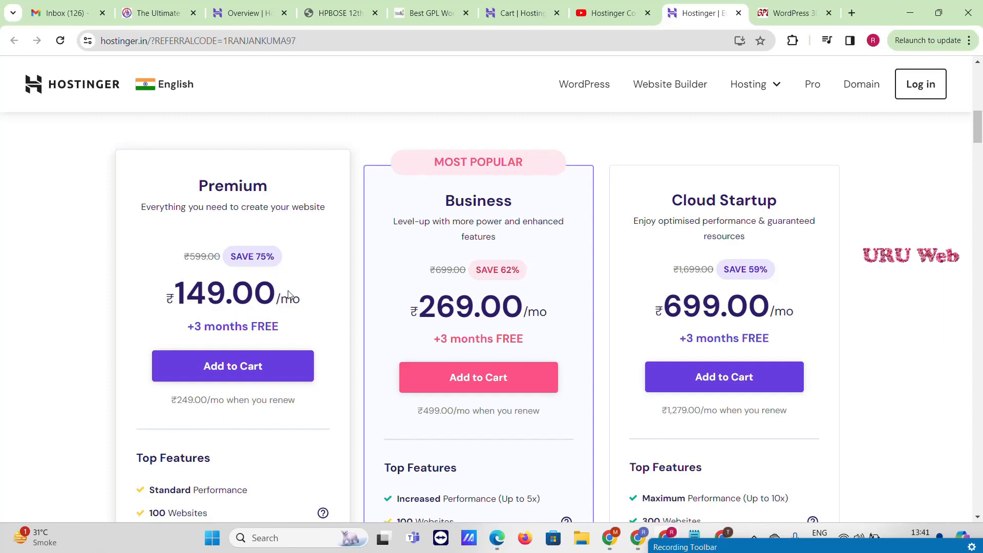
pyautogui.scroll(-3, 271, 256)
pyautogui.click(262, 250)
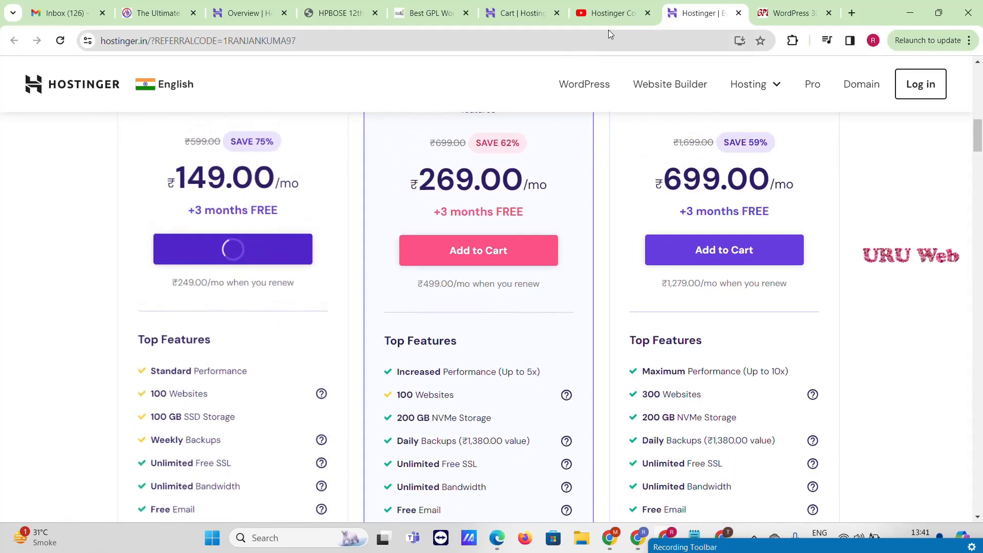
pyautogui.moveTo(680, 14); pyautogui.dragTo(584, 11)
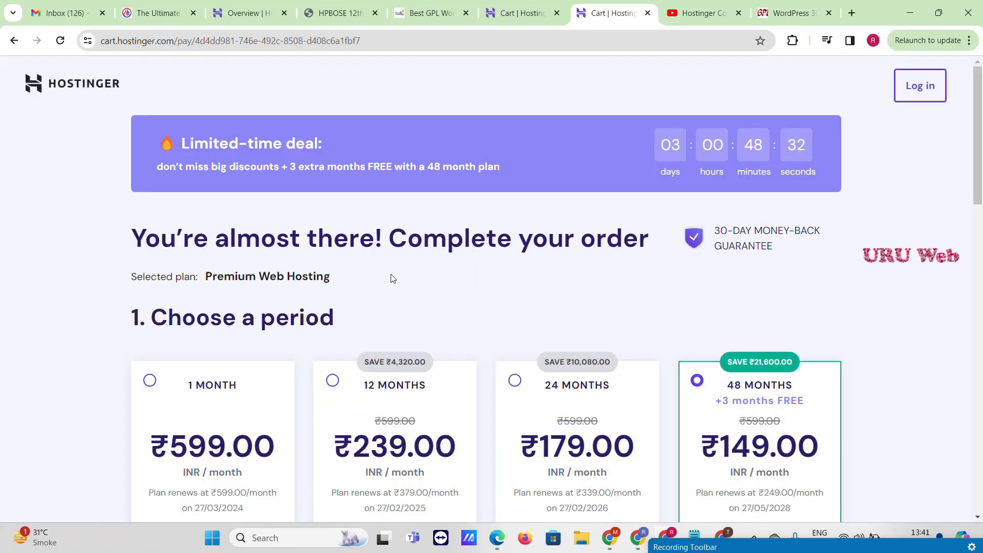
# Step: Select the 12-month period in the referral cart and compare its order total with the original cart's total
pyautogui.scroll(-3, 391, 276)
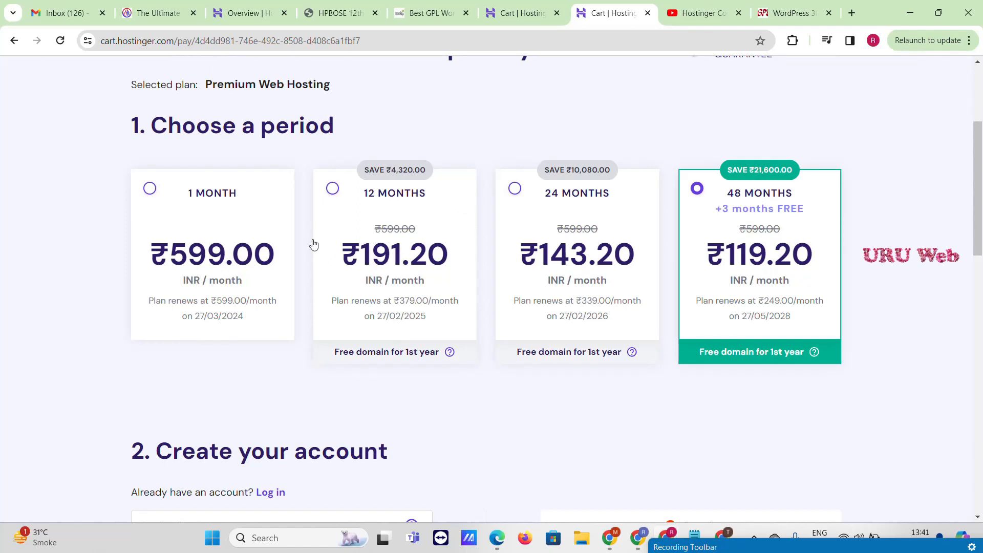
pyautogui.click(332, 190)
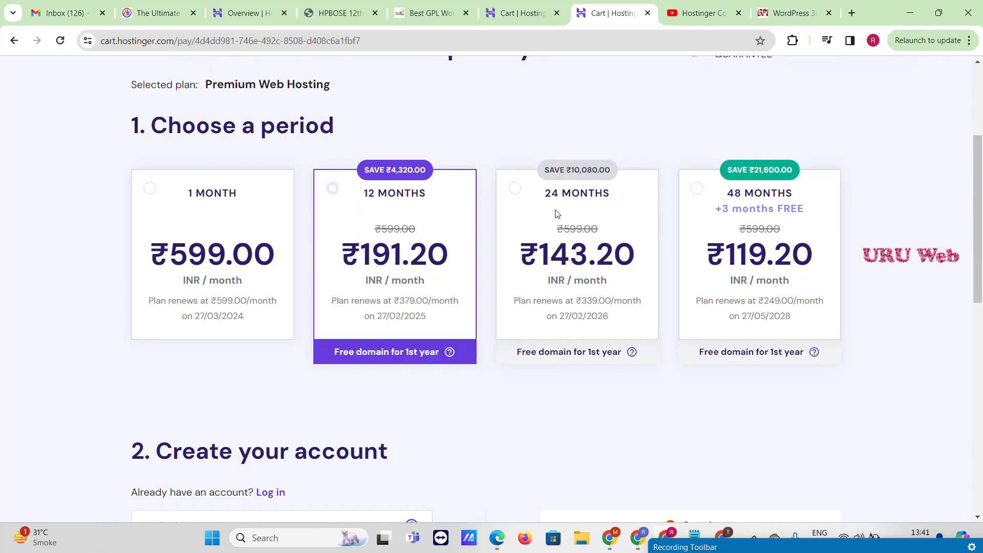
pyautogui.scroll(-4, 564, 192)
pyautogui.scroll(-10, 566, 197)
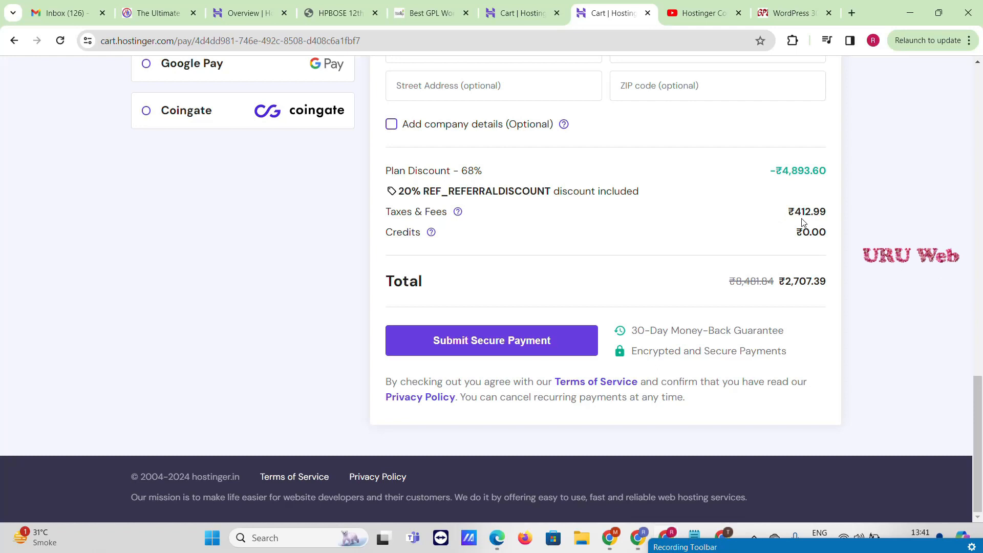
pyautogui.click(530, 4)
pyautogui.scroll(-5, 695, 294)
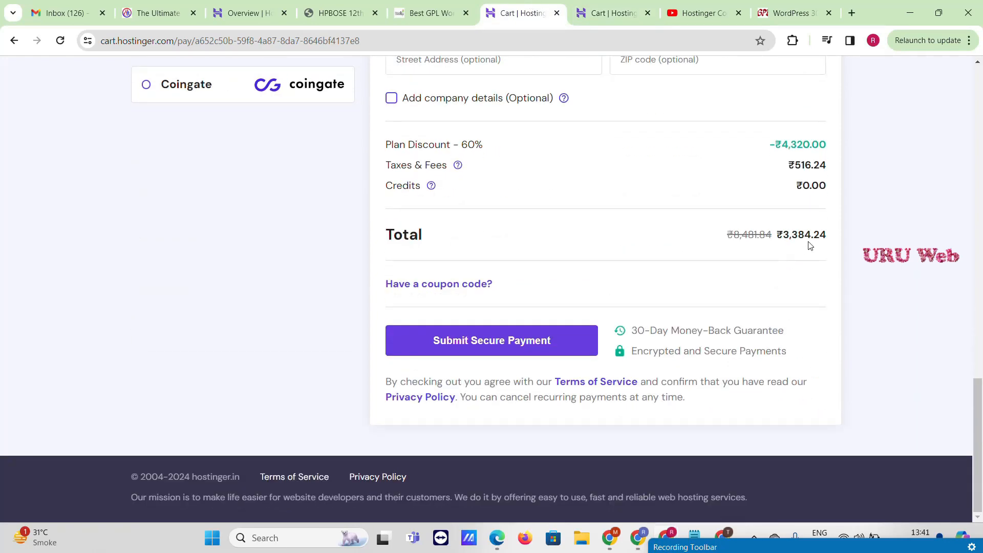
# Step: Select the 48-month period in the original cart and review its plan discount and order total
pyautogui.scroll(10, 808, 245)
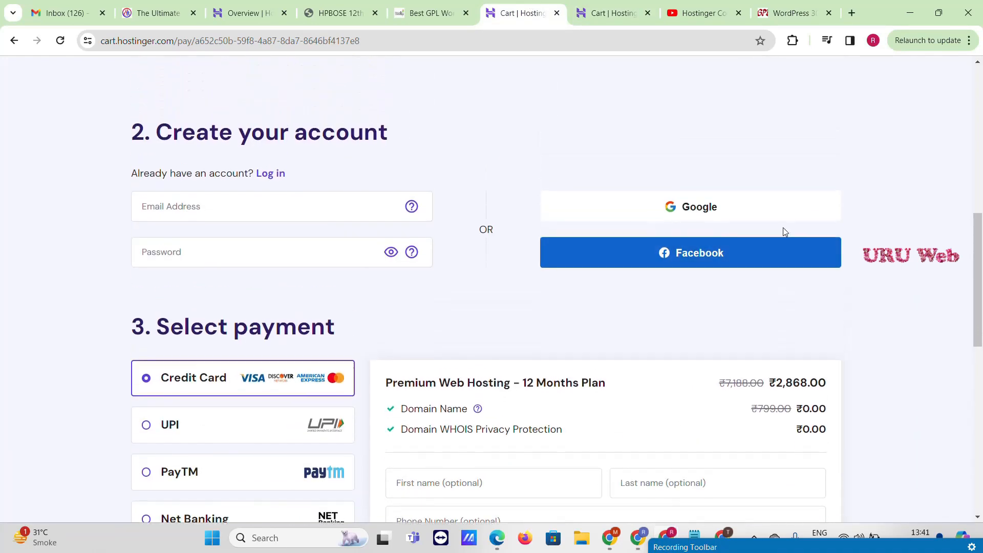
pyautogui.scroll(4, 783, 227)
pyautogui.scroll(3, 700, 149)
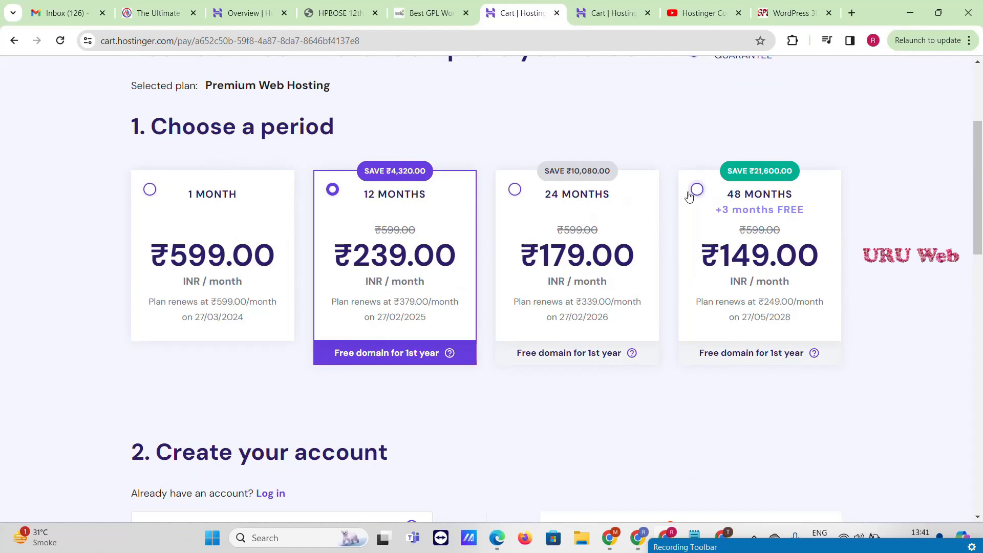
pyautogui.click(691, 195)
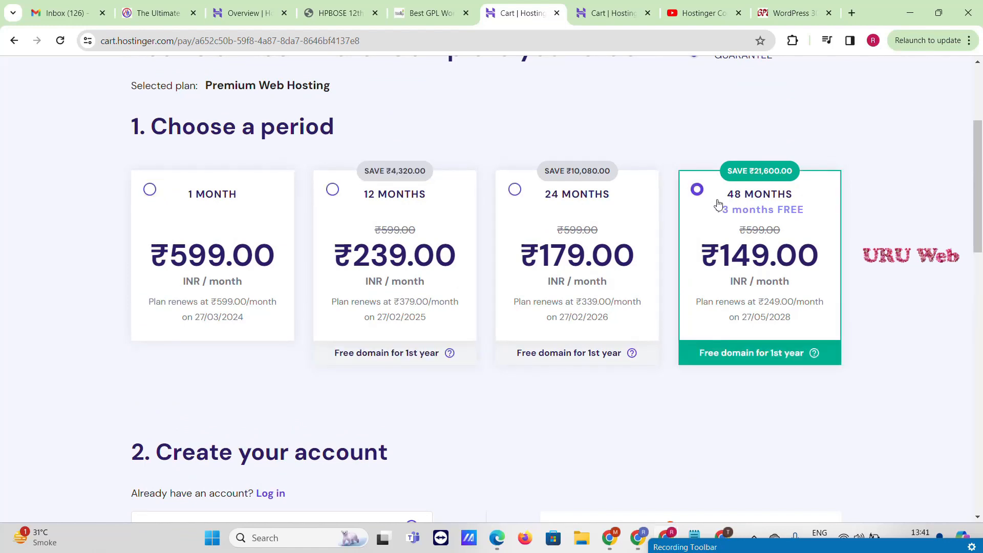
pyautogui.scroll(-15, 724, 225)
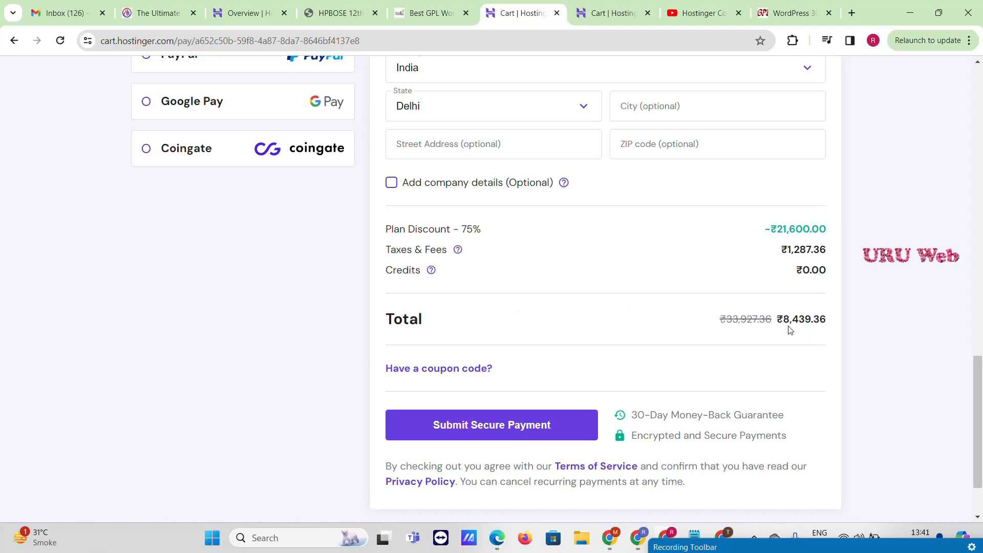
# Step: Select the 48-month period in the referral cart and review its plan discount, order total and monthly prices
pyautogui.hotkey('ctrl', 'Tab')
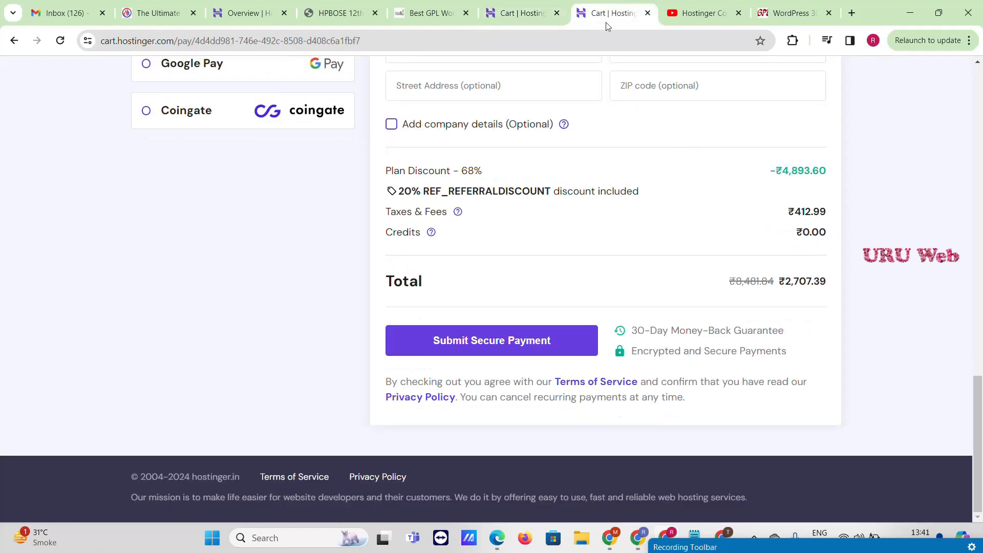
pyautogui.scroll(10, 758, 236)
pyautogui.scroll(5, 753, 219)
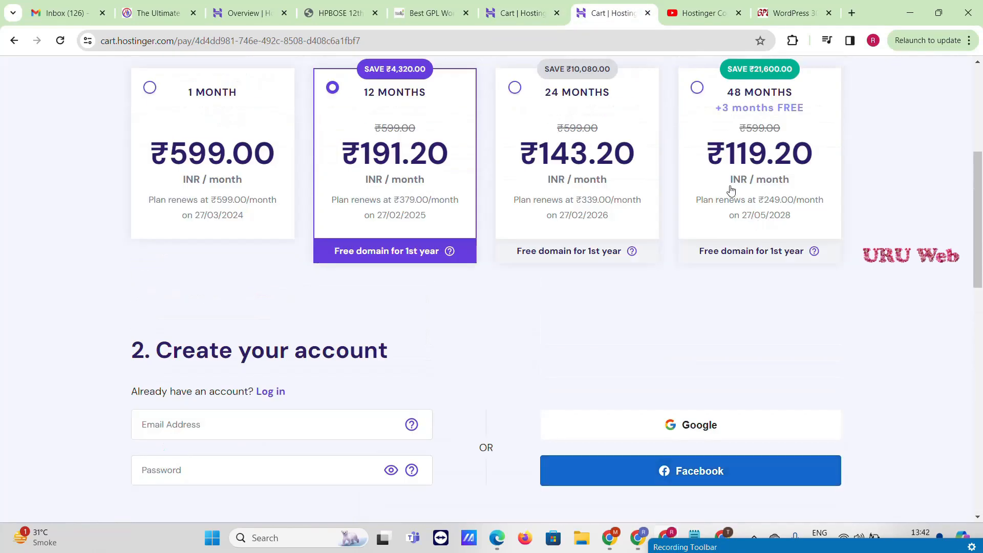
pyautogui.click(694, 88)
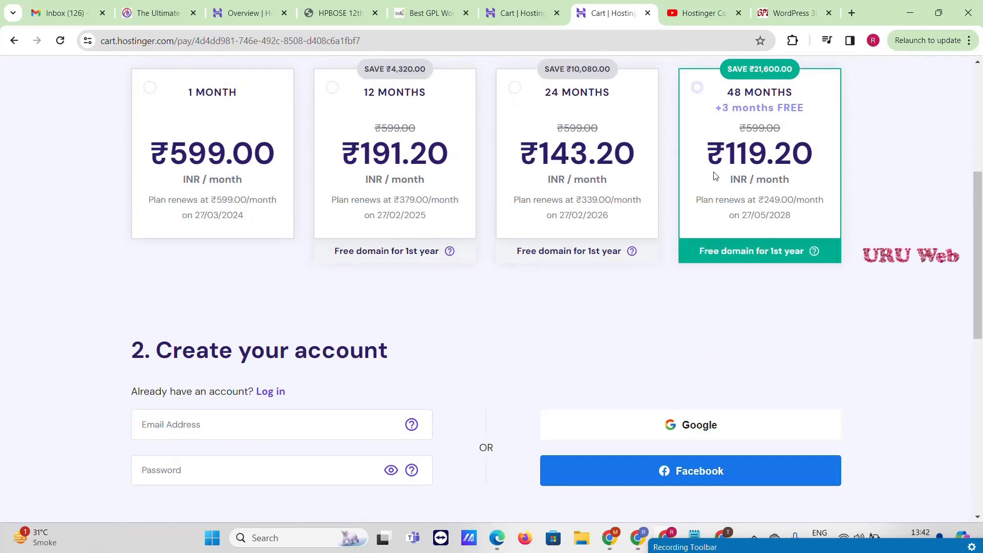
pyautogui.scroll(-4, 717, 184)
pyautogui.scroll(-12, 717, 184)
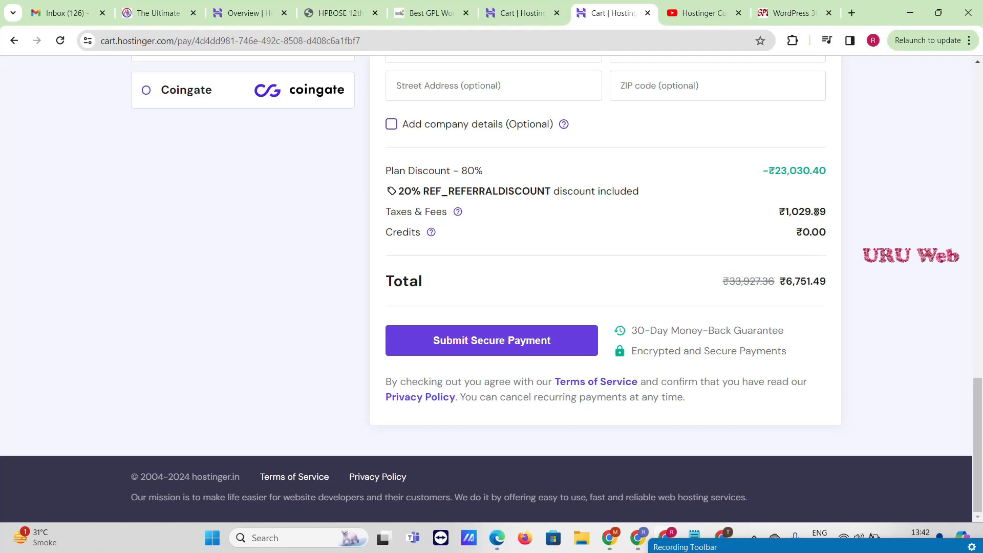
pyautogui.scroll(9, 614, 228)
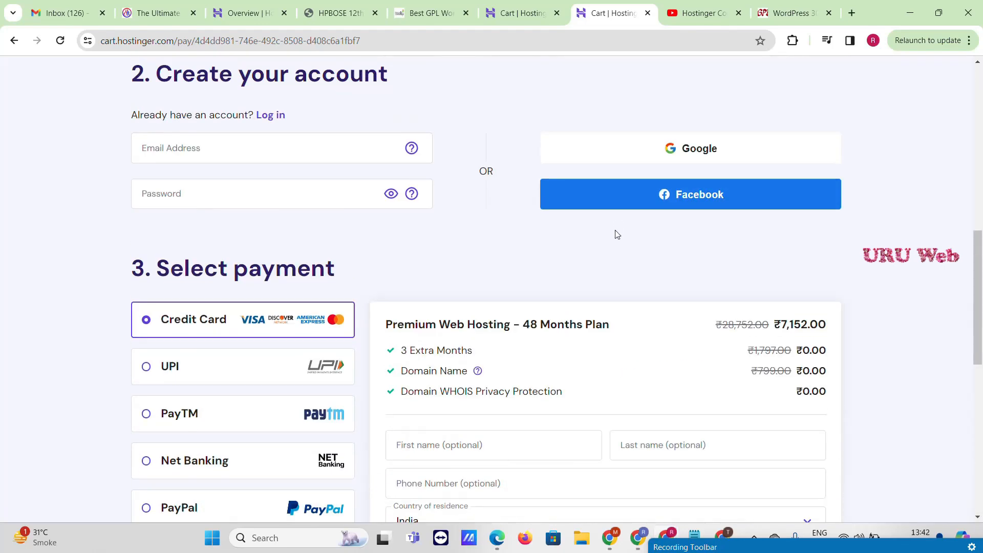
pyautogui.scroll(6, 615, 233)
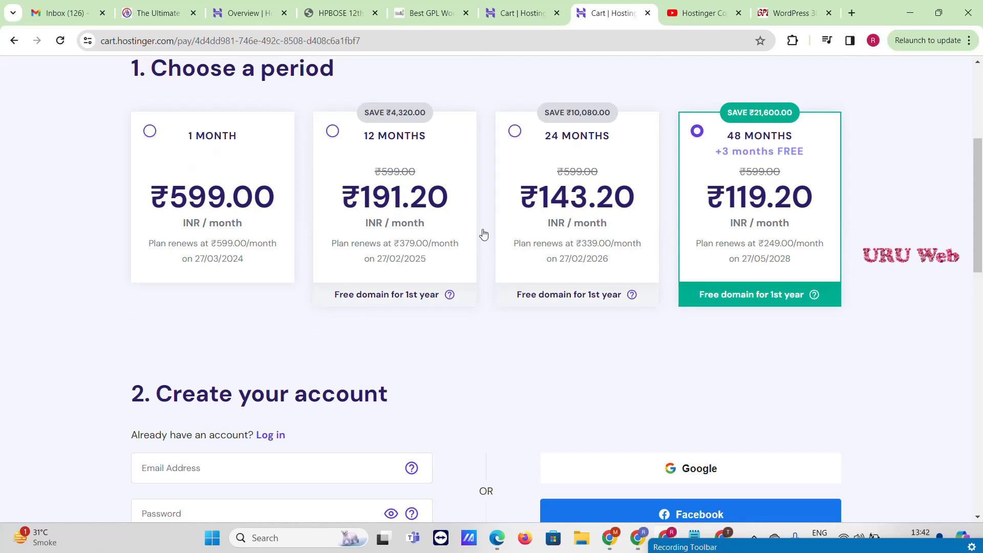
# Step: Revisit the referral link in the YouTube video's pinned comment and return to the original cart's order total
pyautogui.click(700, 9)
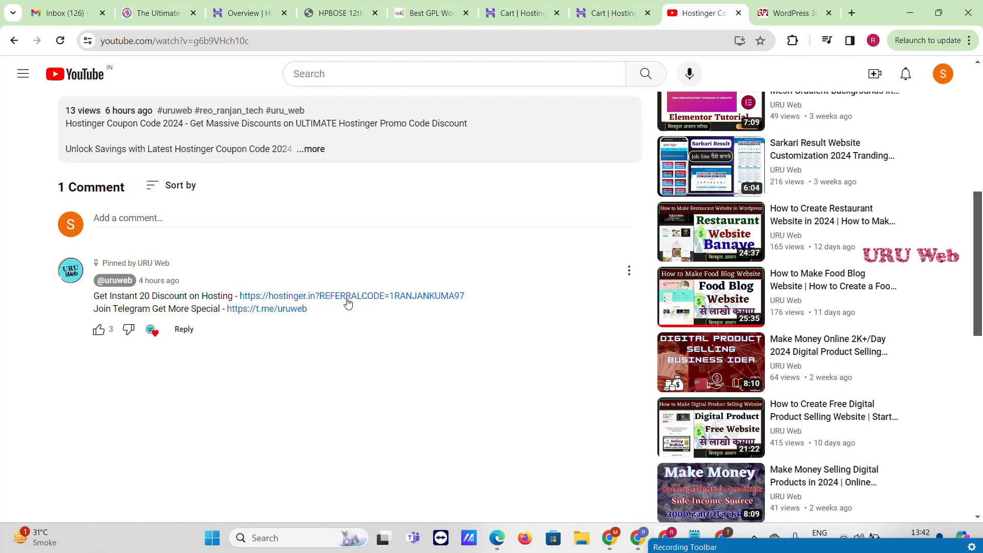
pyautogui.click(512, 4)
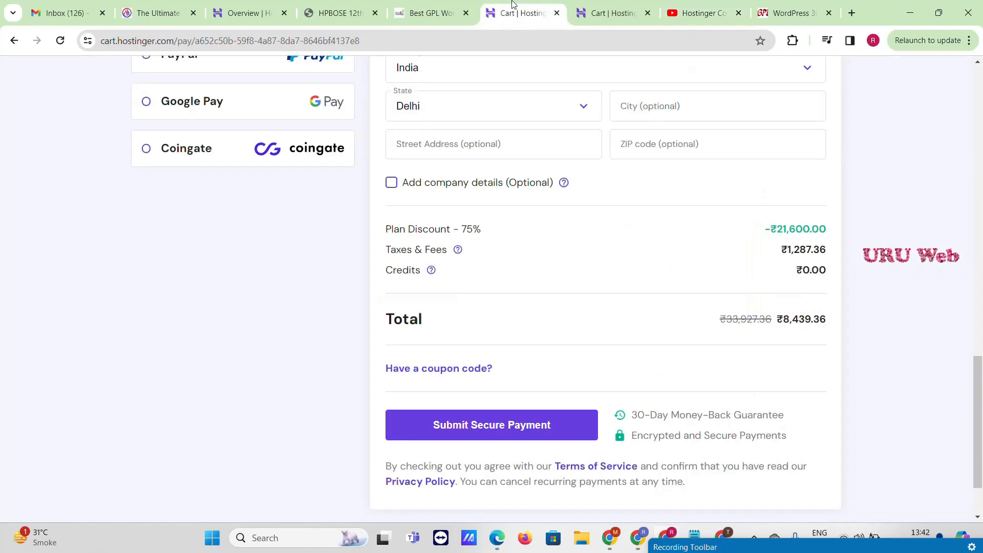
# Step: Return to the Hostinger WordPress overview and start installing another WordPress site on test.reoranjantech.com
pyautogui.click(256, 8)
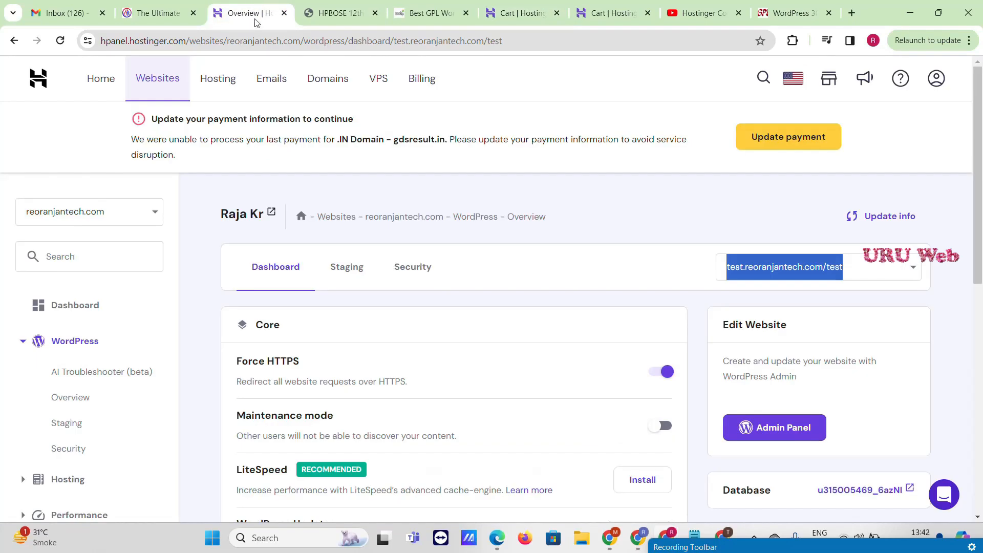
pyautogui.scroll(-4, 568, 253)
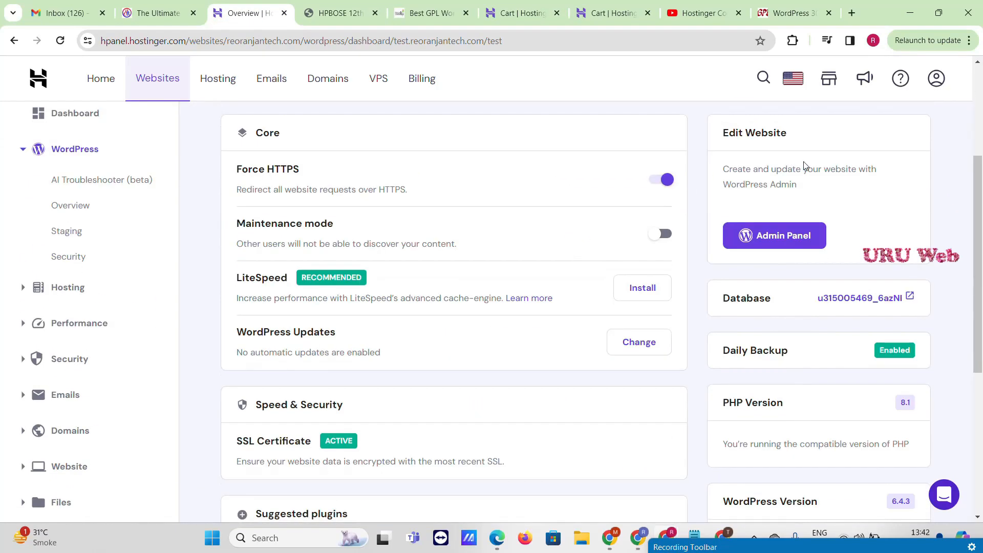
pyautogui.scroll(-5, 462, 264)
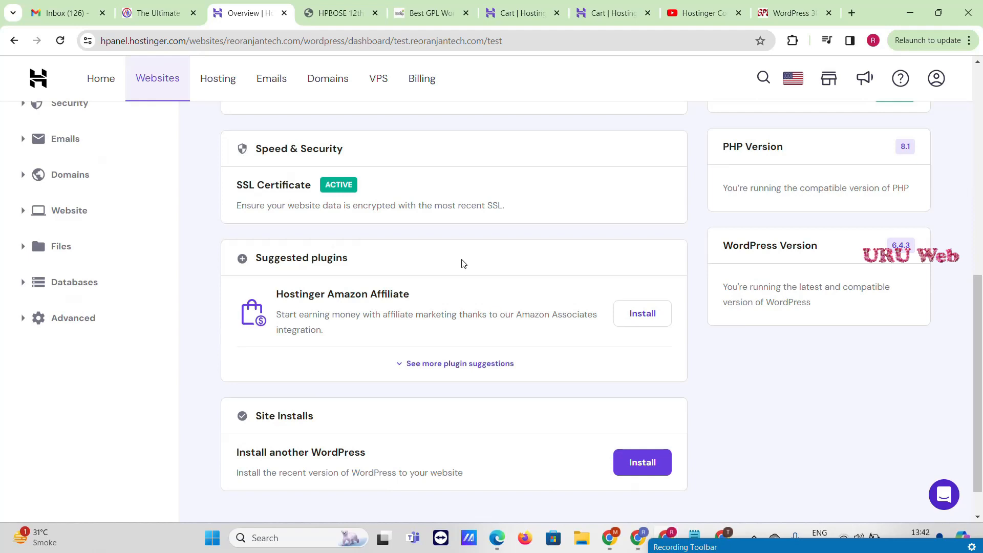
pyautogui.scroll(-1, 407, 295)
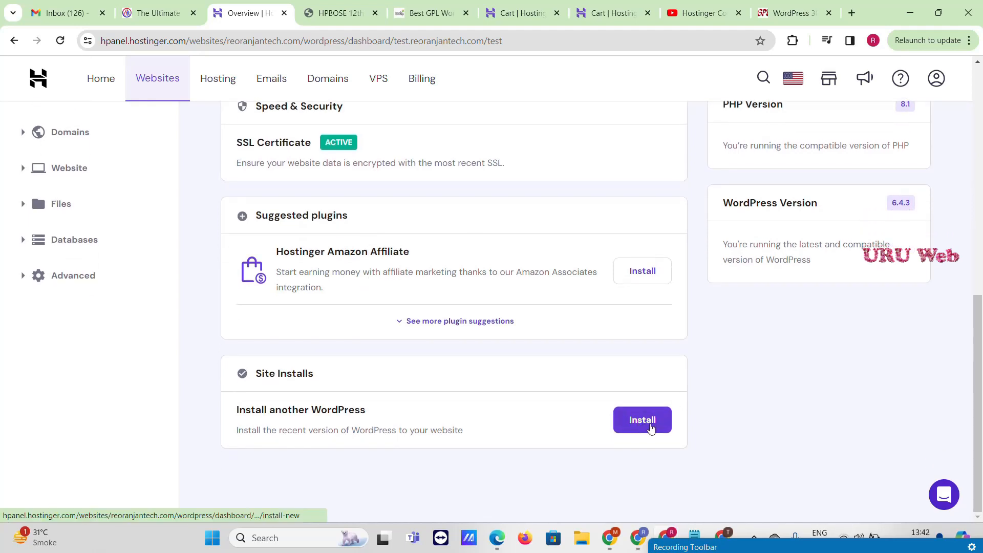
pyautogui.click(650, 425)
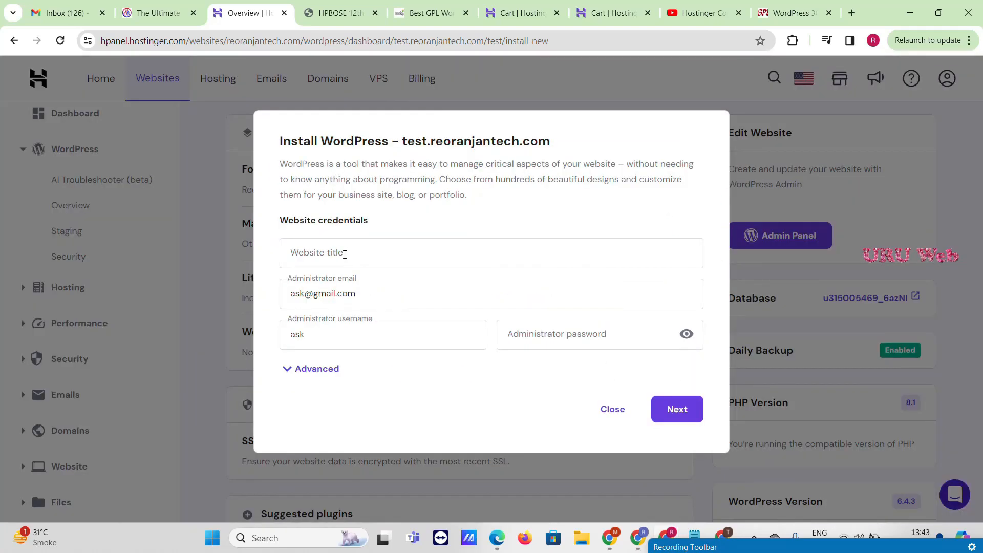
# Step: Fill in the website title and administrator password, and install WordPress 6.4.3 in English with updates only to minor versions
pyautogui.click(345, 255)
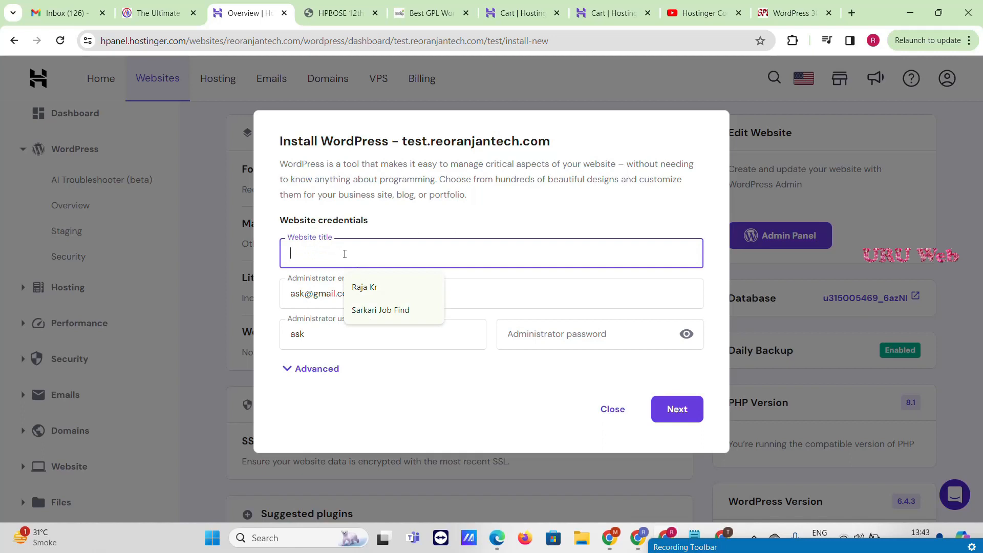
pyautogui.click(374, 285)
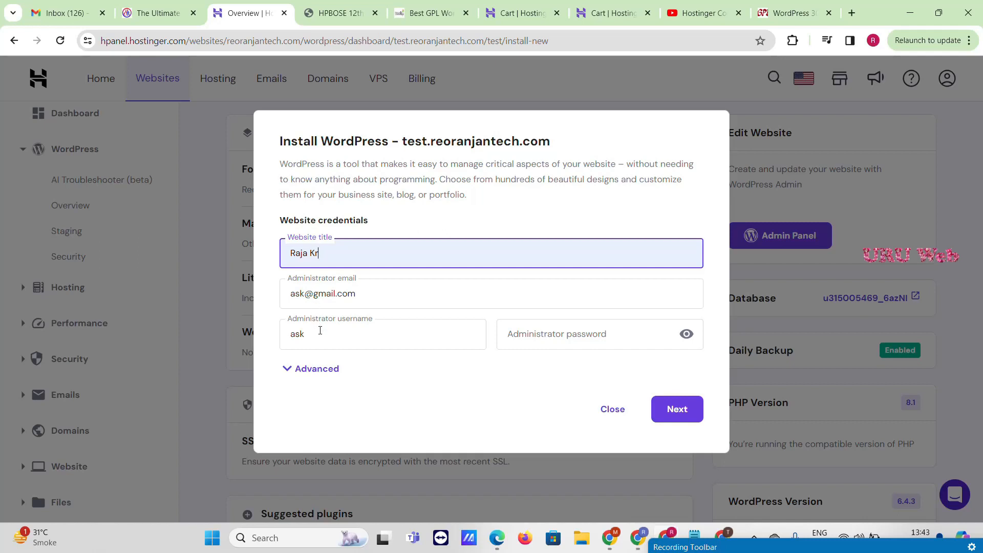
pyautogui.click(565, 336)
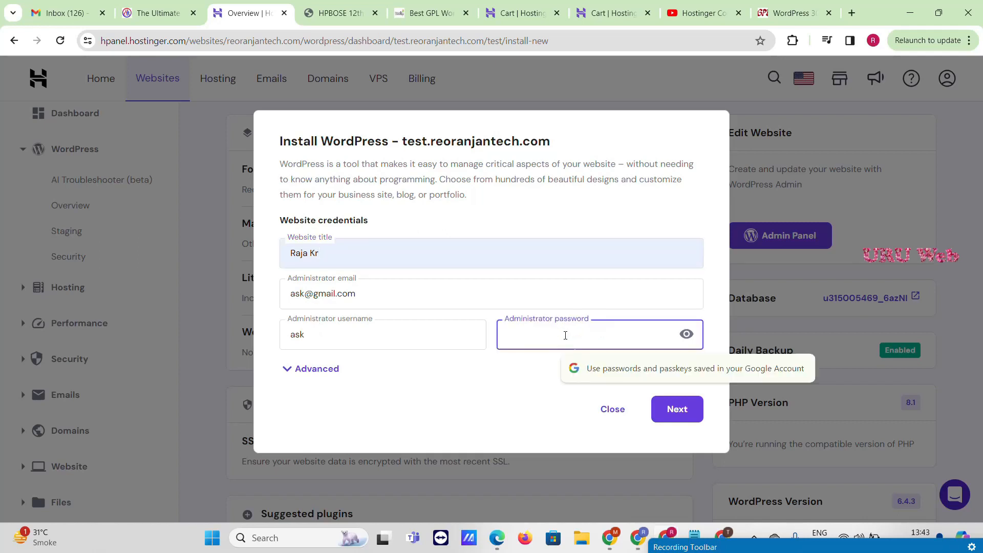
pyautogui.write('••••')
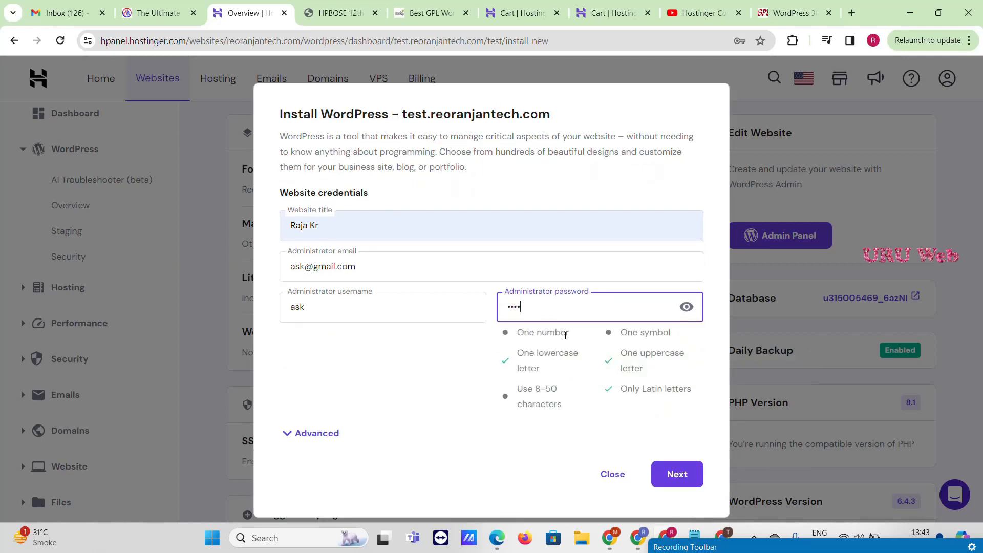
pyautogui.write('••••••••')
pyautogui.click(683, 478)
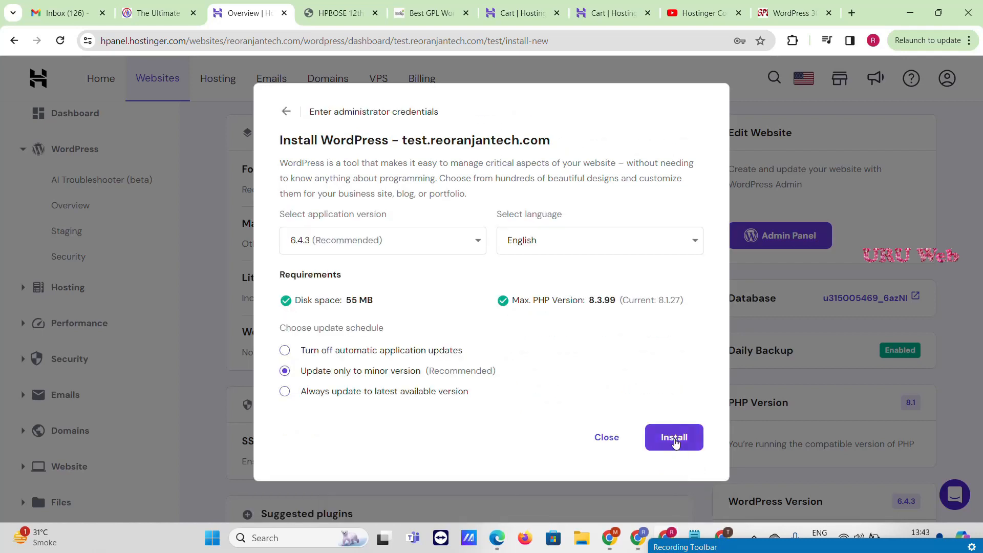
pyautogui.click(674, 438)
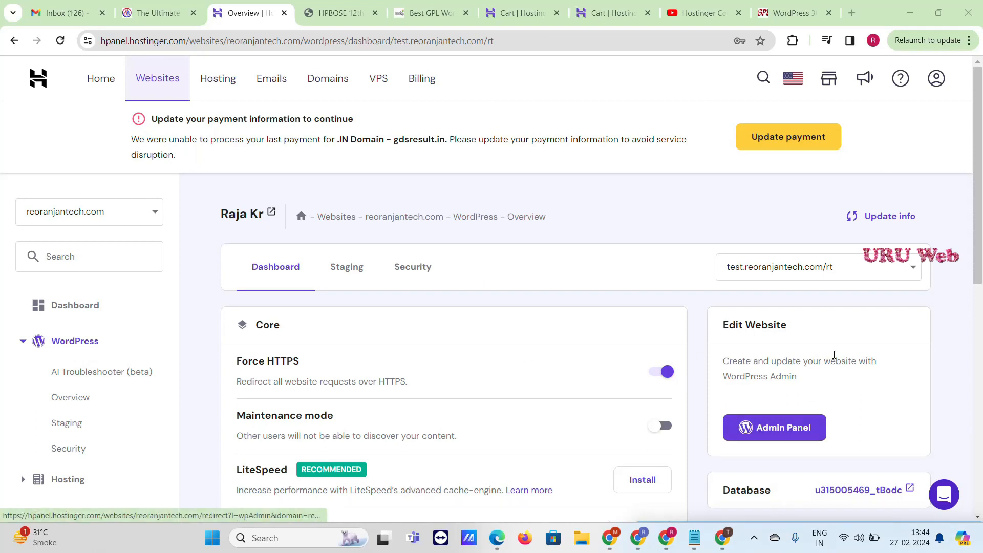
# Step: Open the WordPress admin panel of test.reoranjantech.com/rt and go to its general settings
pyautogui.scroll(-2, 807, 335)
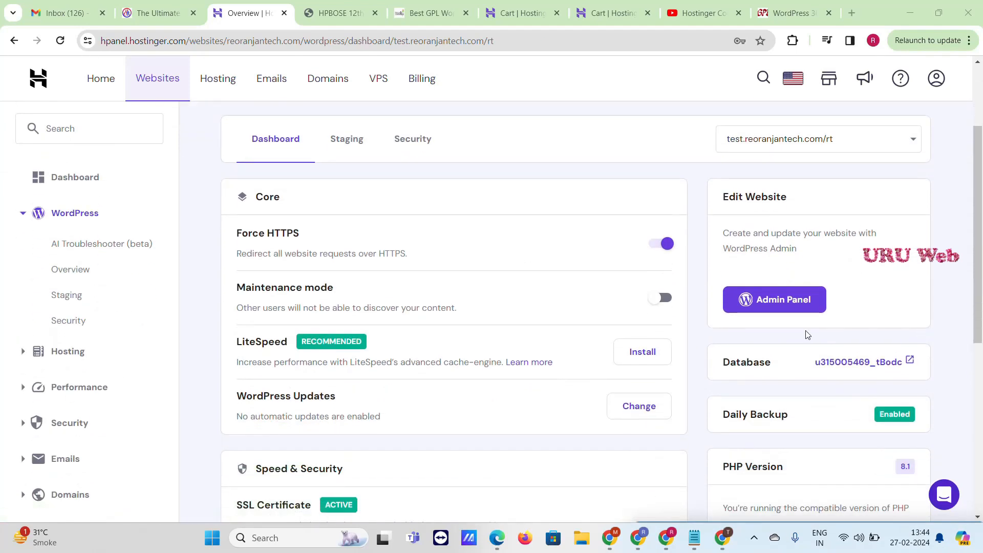
pyautogui.click(780, 309)
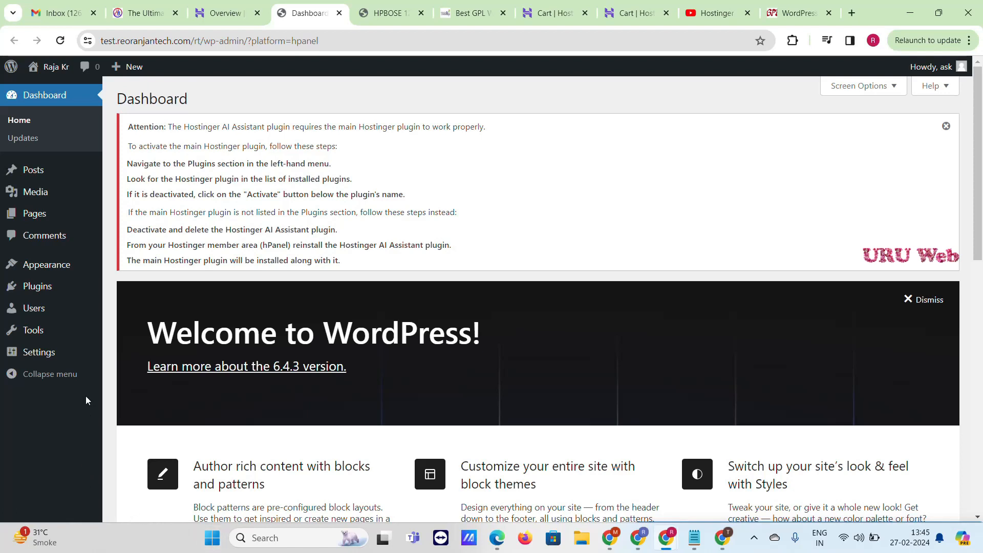
pyautogui.moveTo(55, 353)
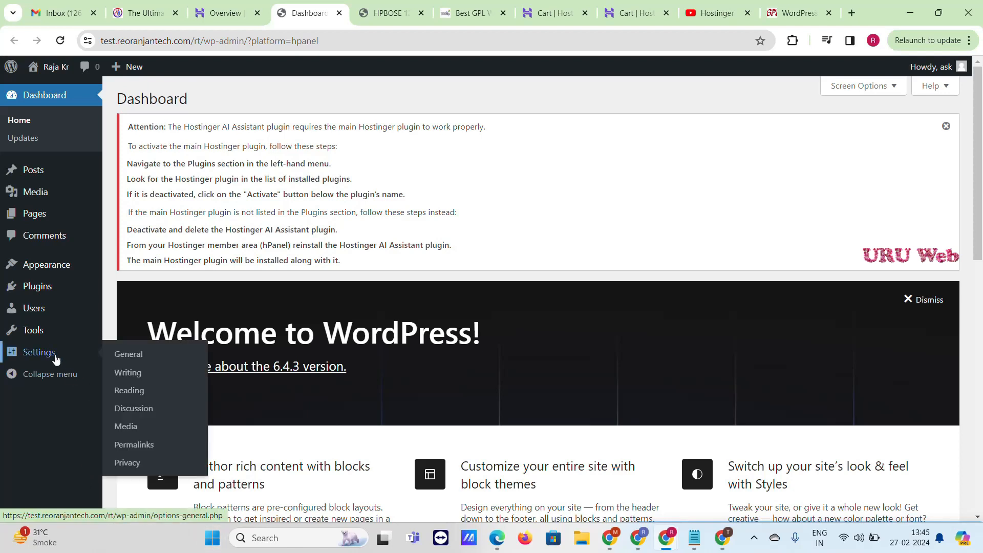
pyautogui.click(142, 364)
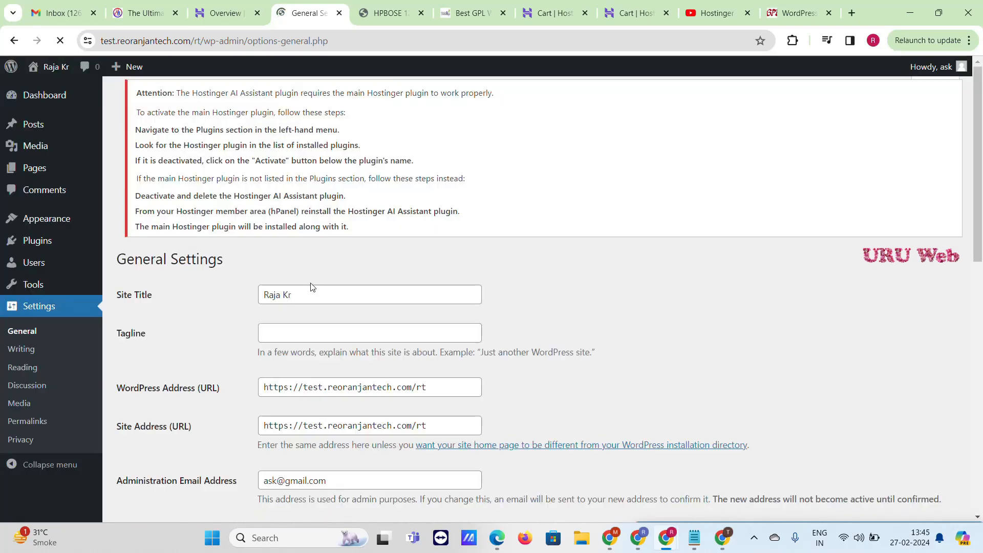
# Step: Set the site's tagline to "Sarkari Naukri Result Sabse Tej"
pyautogui.scroll(-3, 309, 287)
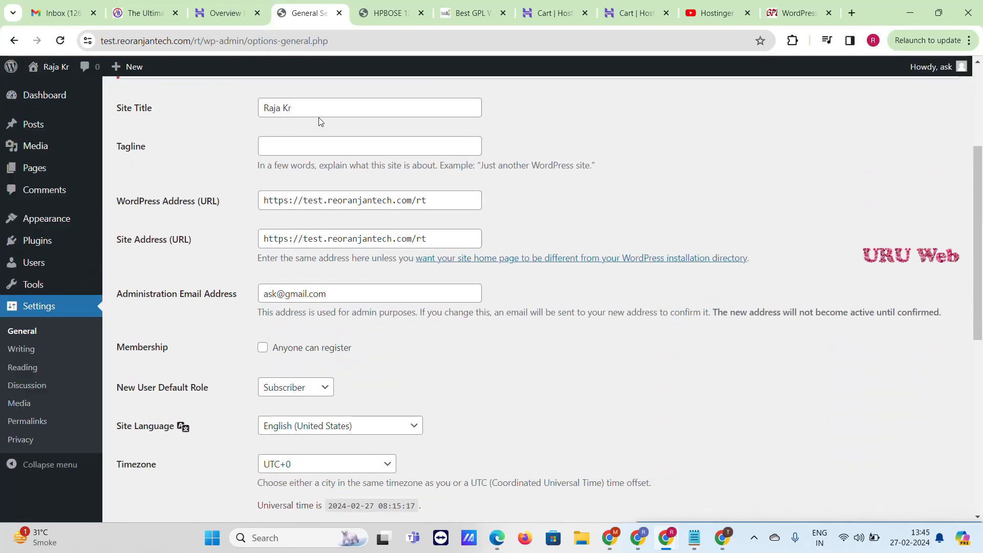
pyautogui.click(310, 140)
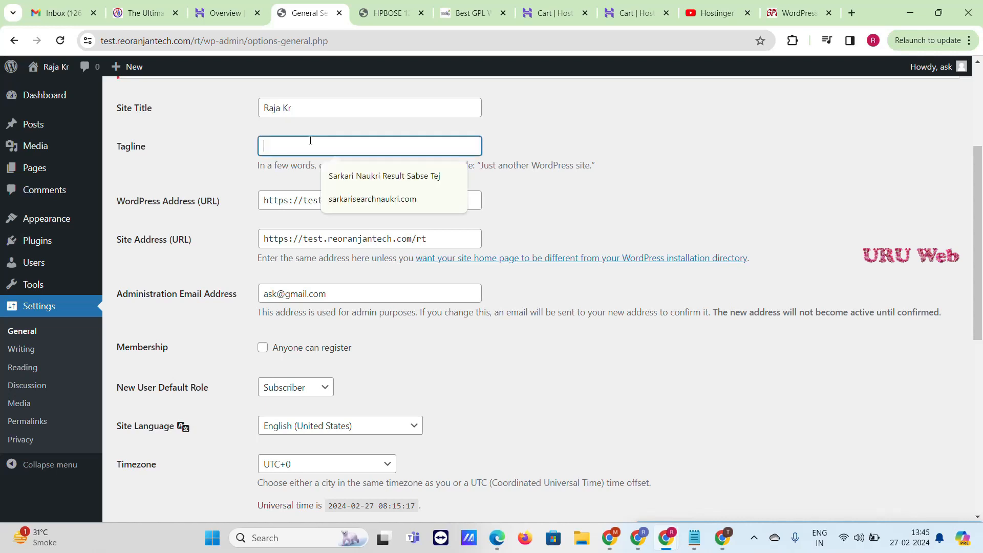
pyautogui.click(370, 177)
# Step: Set the site's timezone to Kolkata and save the general settings
pyautogui.scroll(-4, 307, 226)
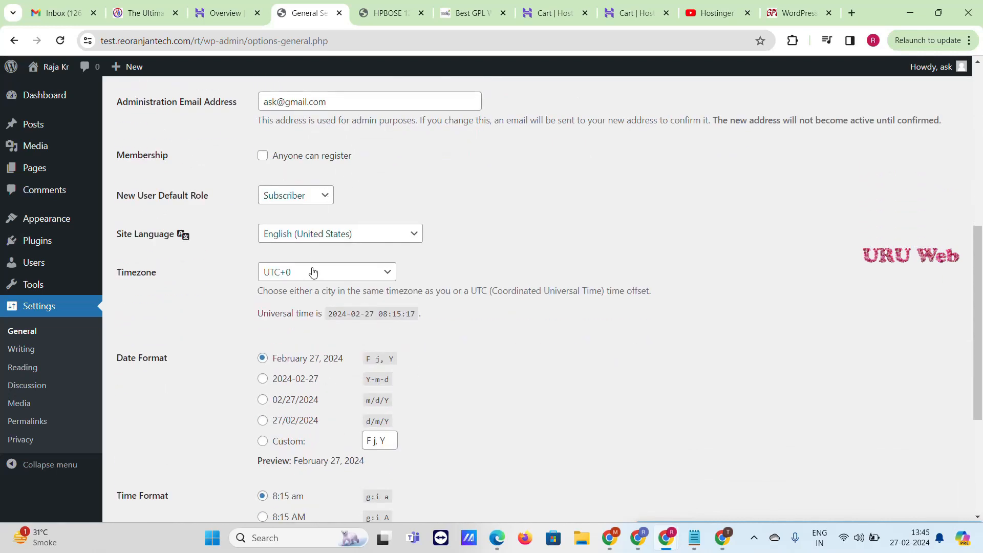
pyautogui.click(333, 273)
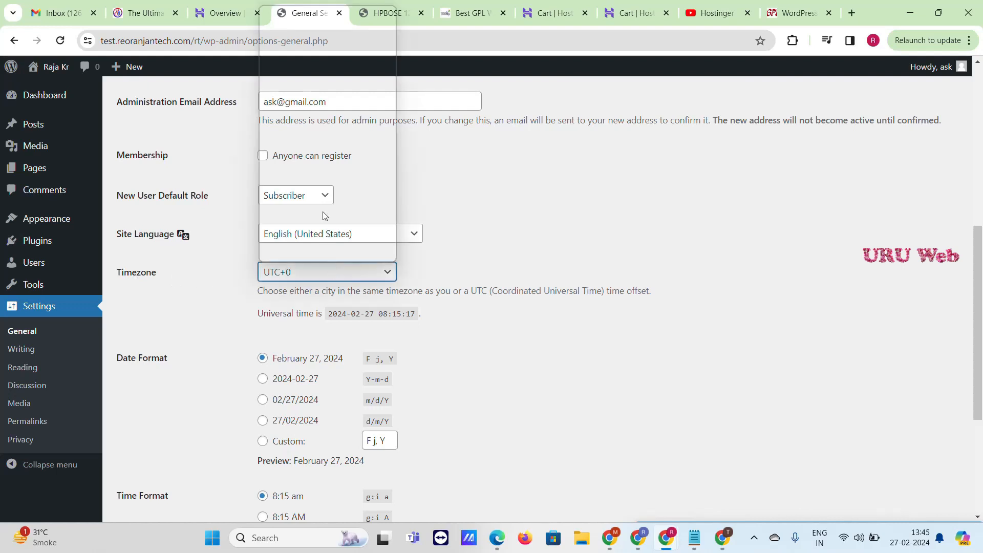
pyautogui.scroll(20, 307, 180)
pyautogui.click(307, 155)
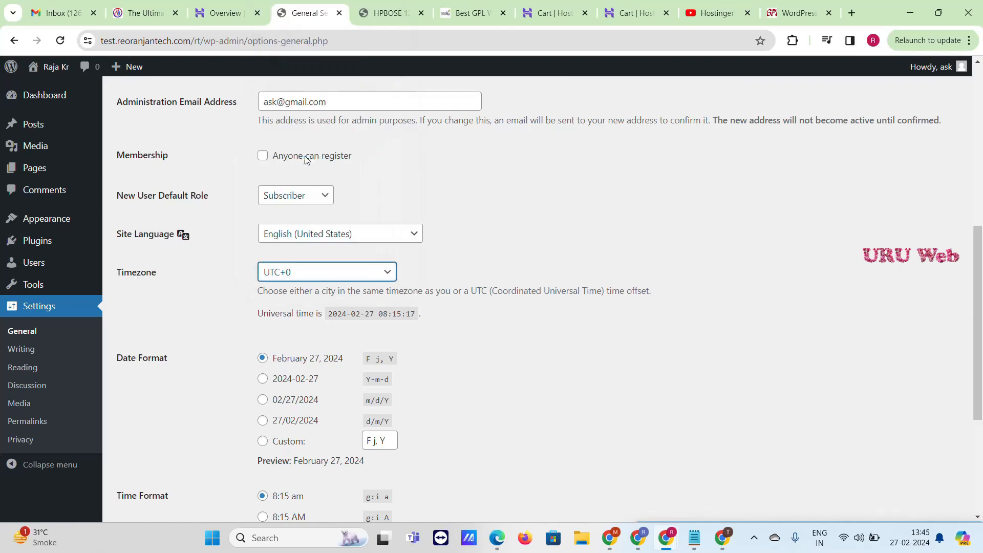
pyautogui.scroll(-4, 273, 296)
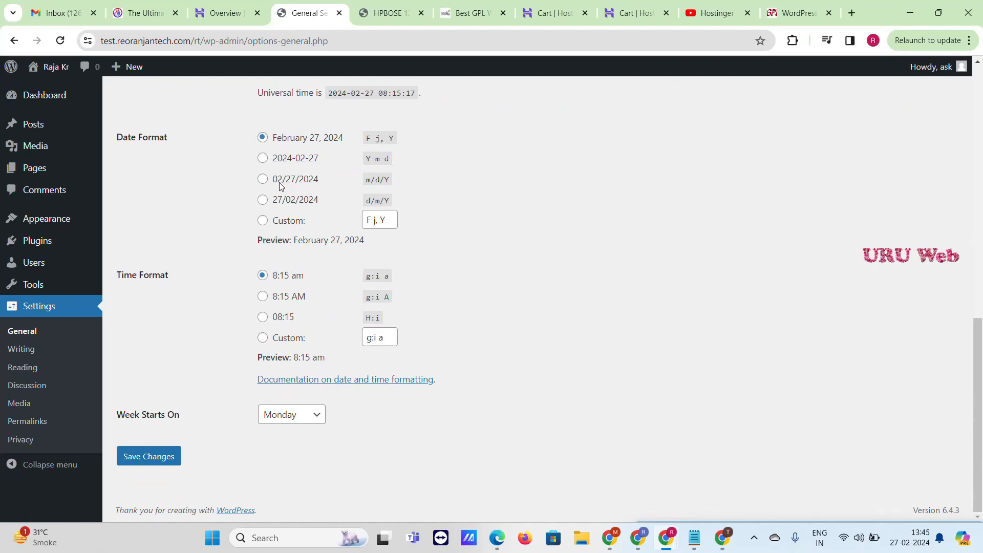
pyautogui.click(156, 464)
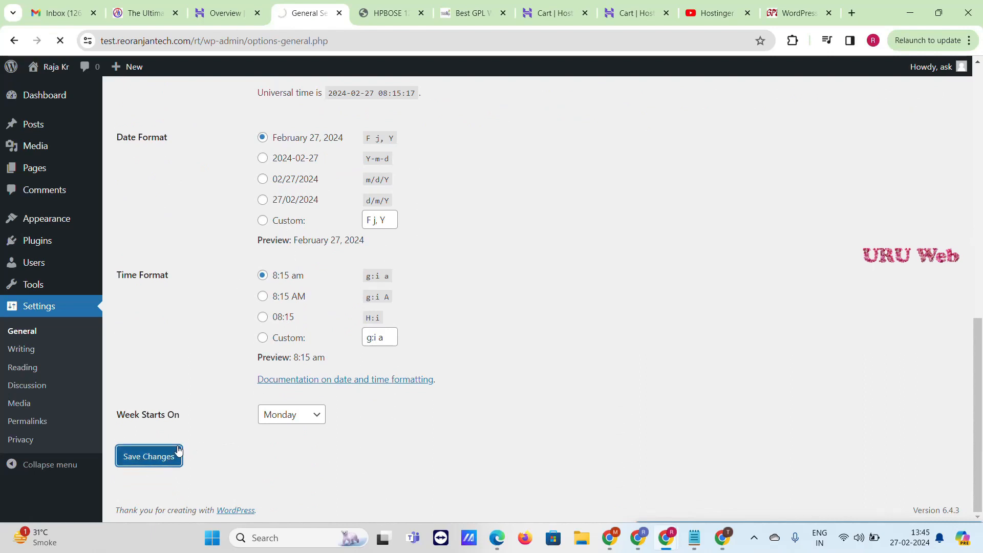
# Step: Change the permalink structure to Post name and save the permalink settings
pyautogui.scroll(-5, 177, 287)
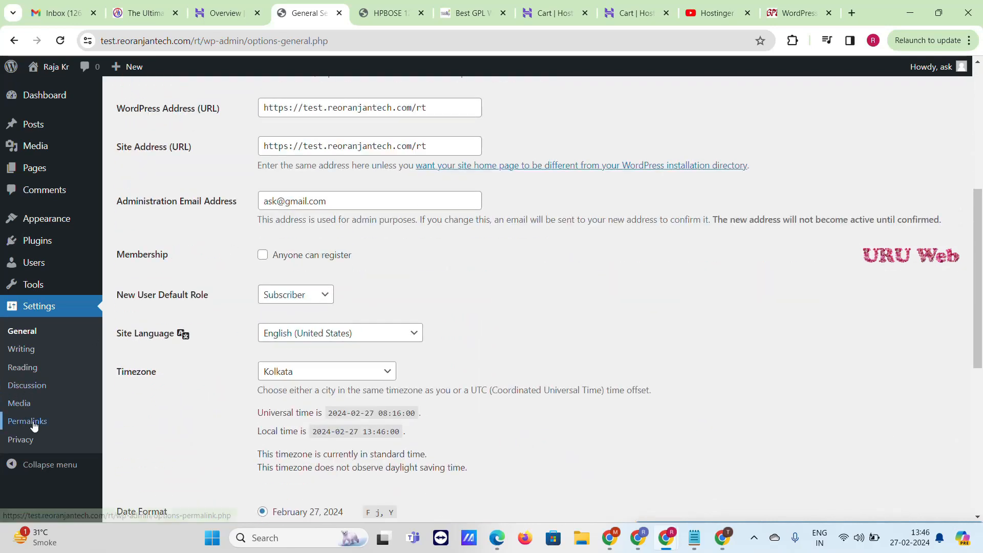
pyautogui.click(28, 421)
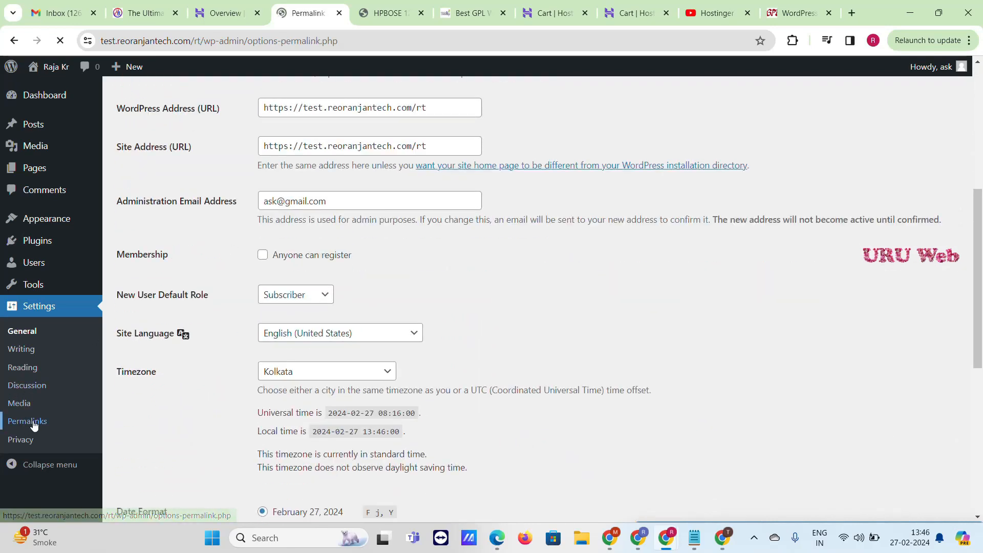
pyautogui.scroll(-3, 288, 301)
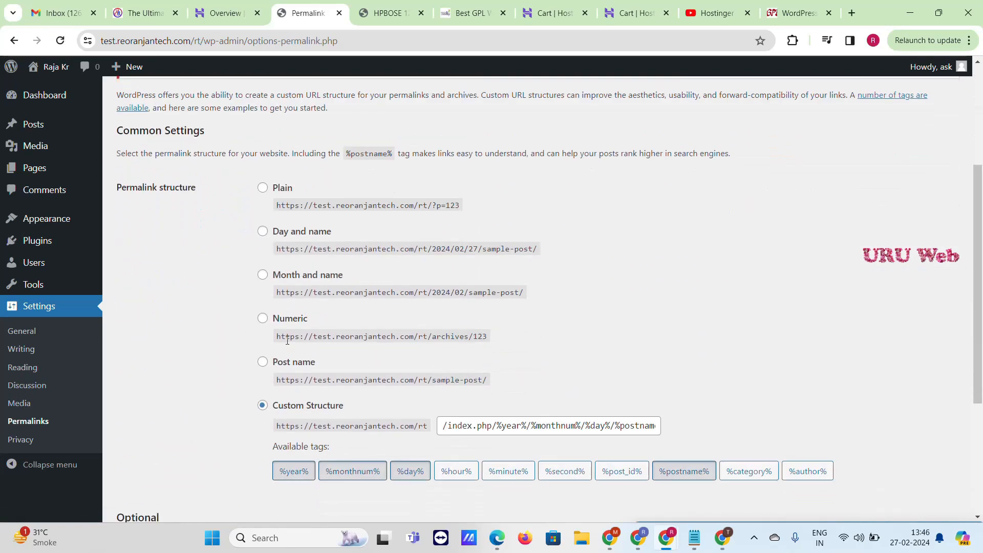
pyautogui.click(263, 362)
pyautogui.scroll(-4, 221, 355)
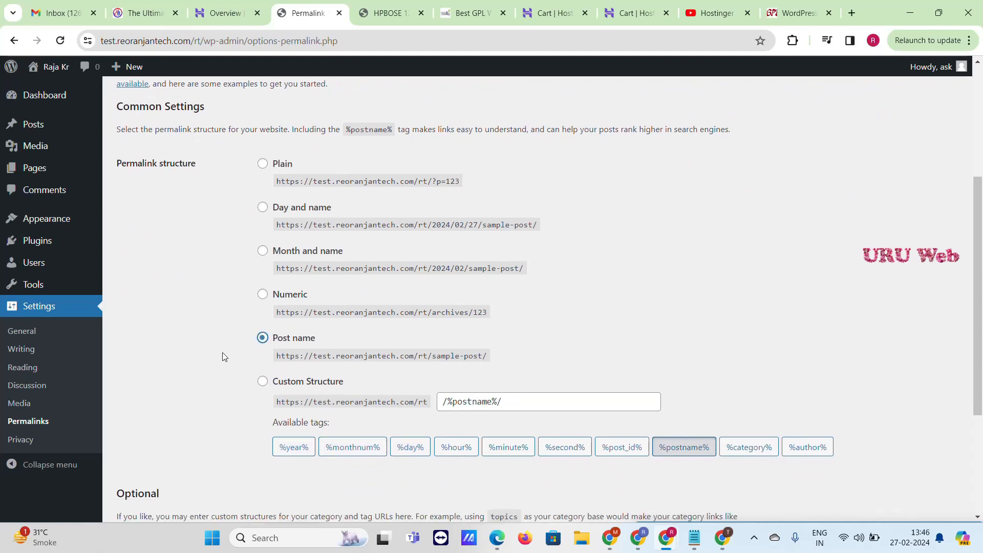
pyautogui.click(144, 455)
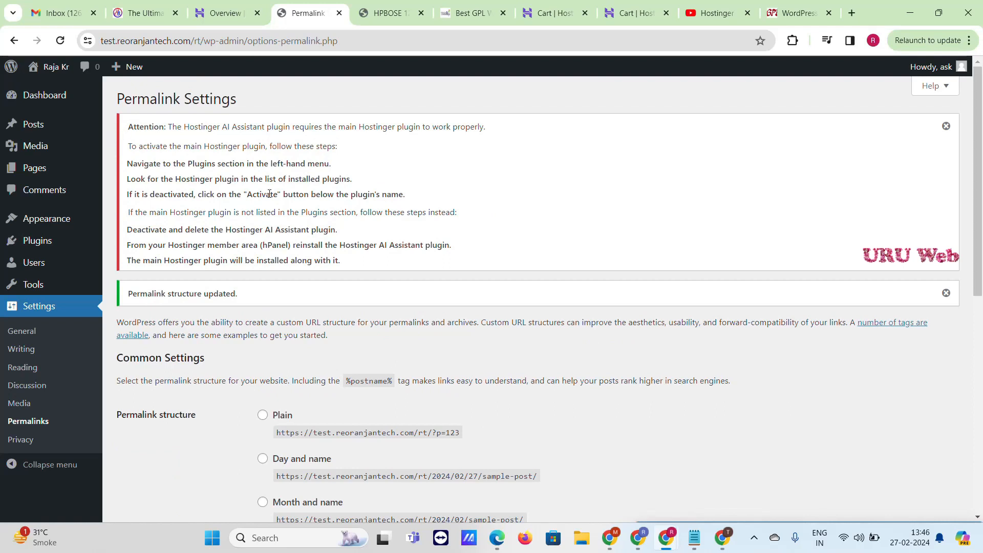
# Step: Activate the main Hostinger plugin in the list of installed plugins
pyautogui.moveTo(38, 251)
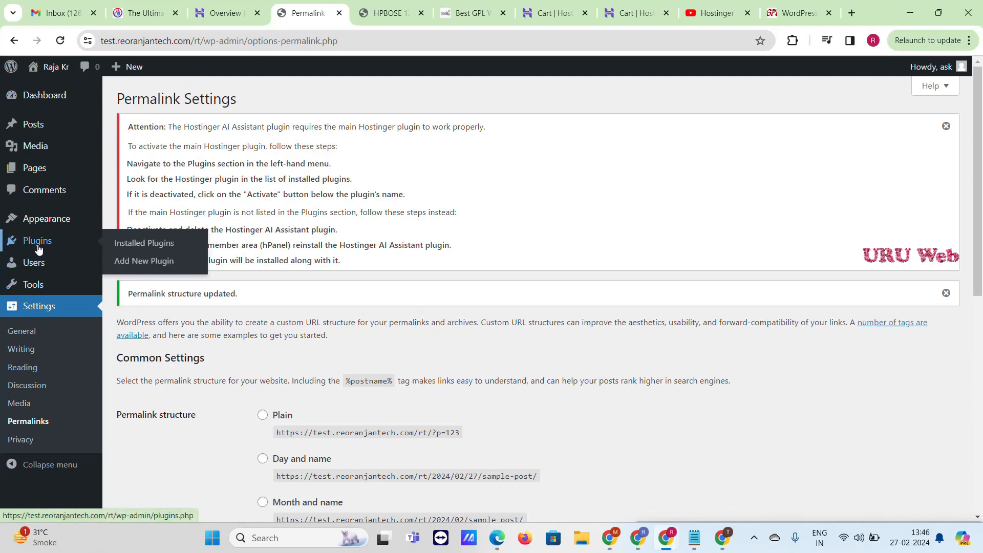
pyautogui.click(143, 248)
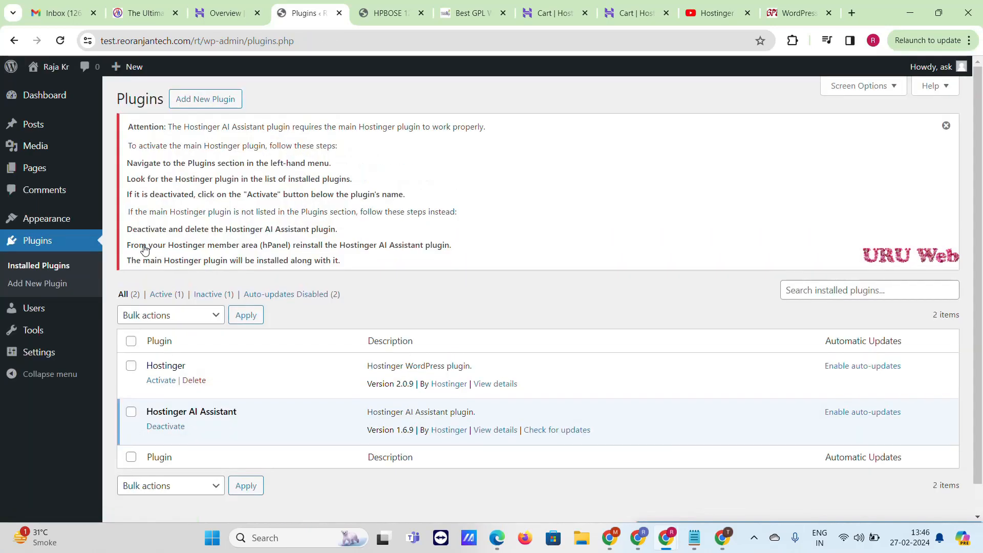
pyautogui.scroll(-1, 166, 346)
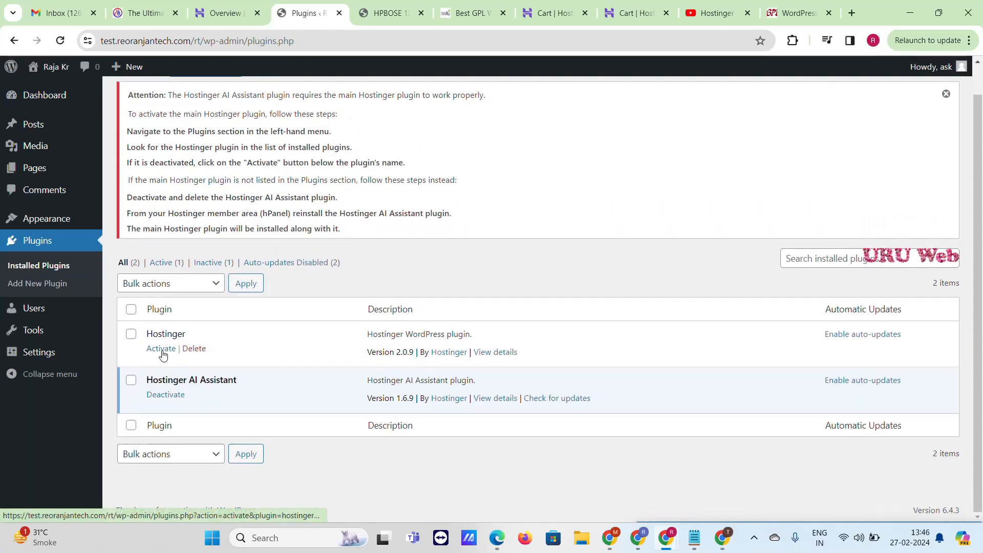
pyautogui.click(161, 352)
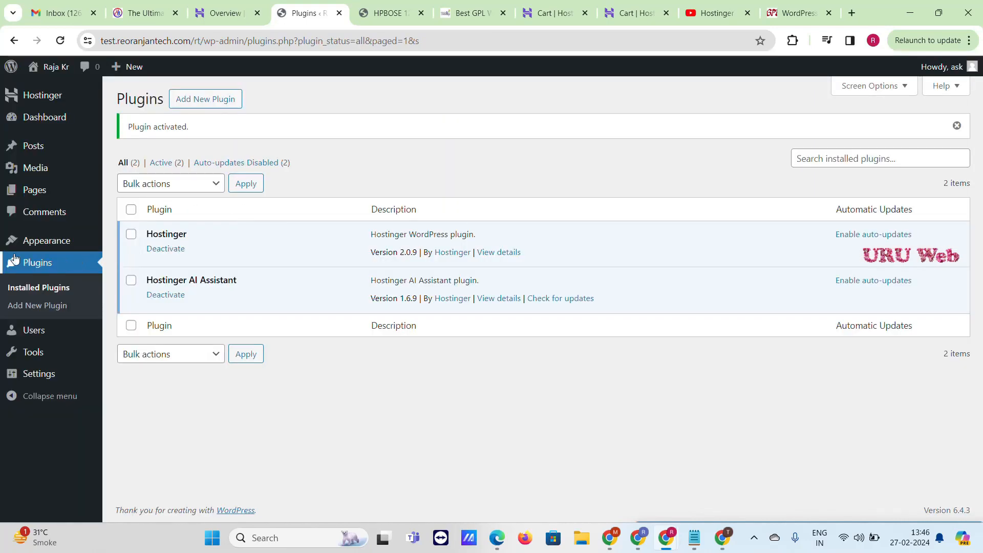
# Step: Open the site's front end in a new browser tab and look through its default homepage
pyautogui.moveTo(51, 67)
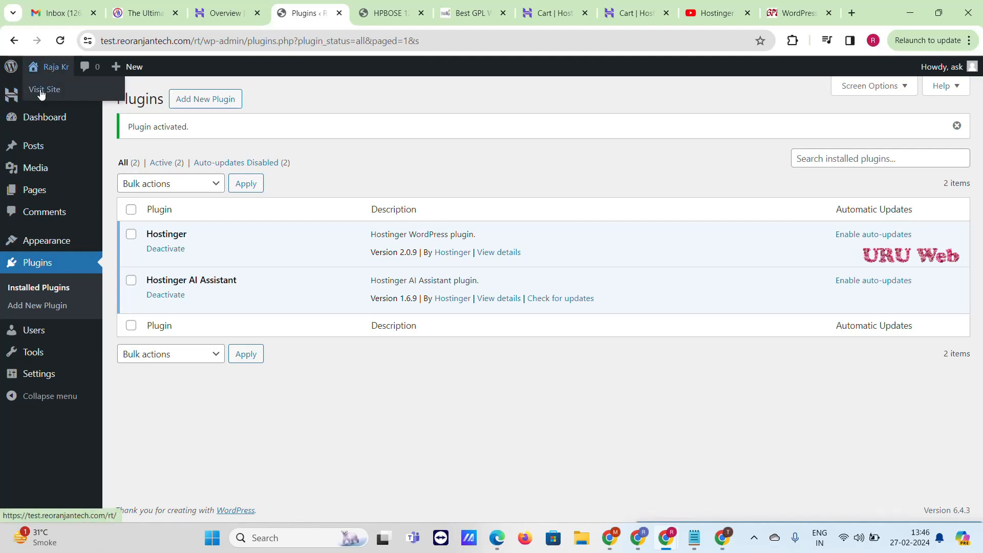
pyautogui.rightClick(41, 92)
pyautogui.click(72, 103)
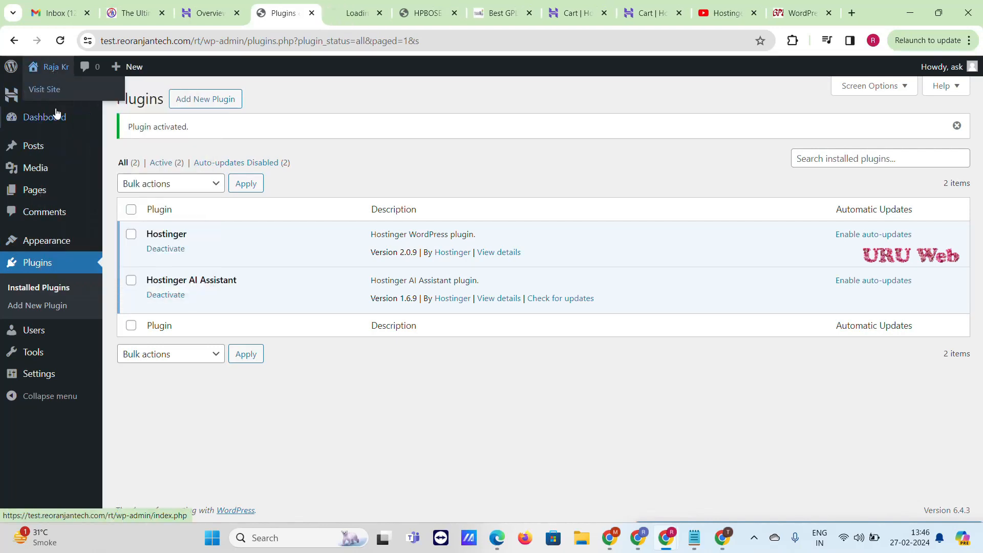
pyautogui.click(338, 20)
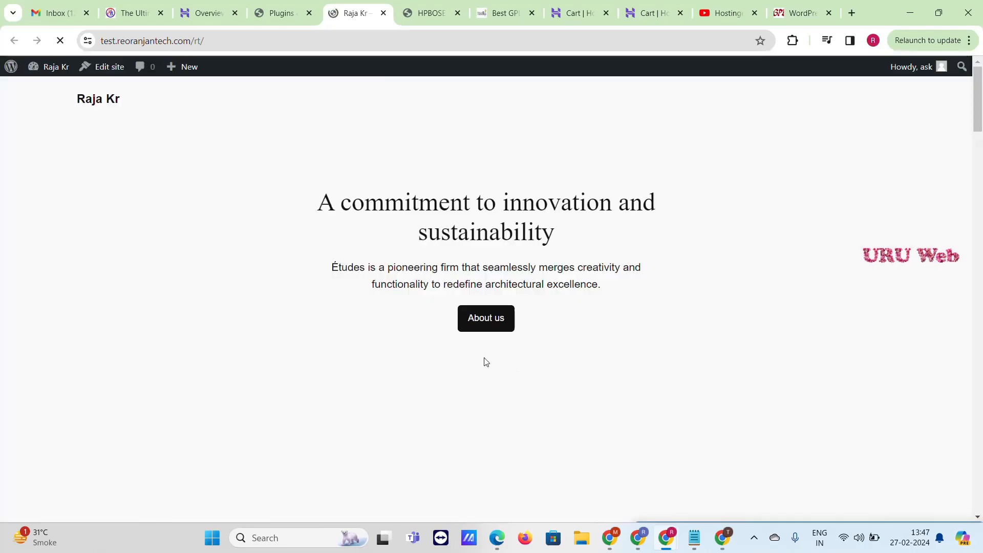
pyautogui.scroll(-5, 355, 203)
pyautogui.scroll(-8, 355, 205)
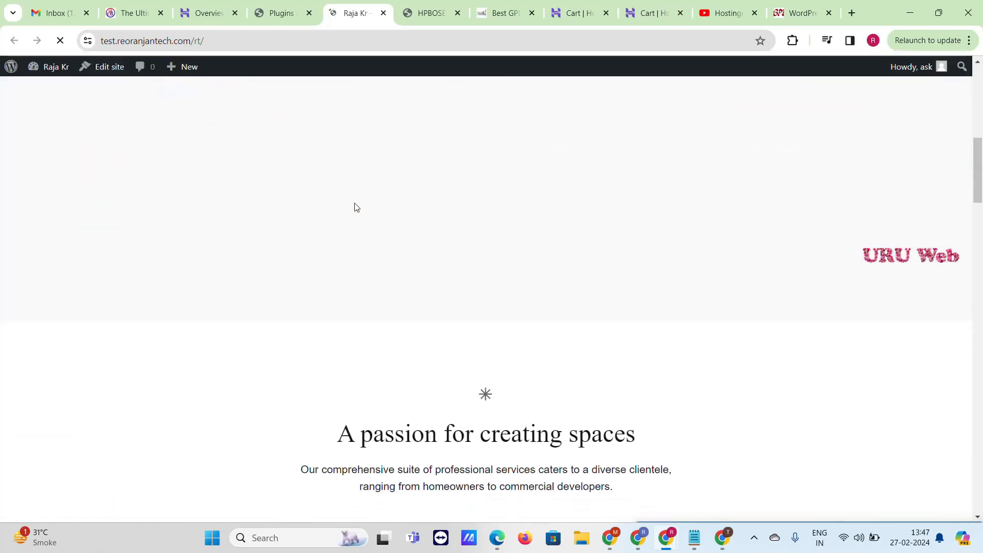
# Step: Look through the new site's default homepage, and the HPBOSE result post and homepage of the example Sarkari Job Find site
pyautogui.scroll(-10, 355, 206)
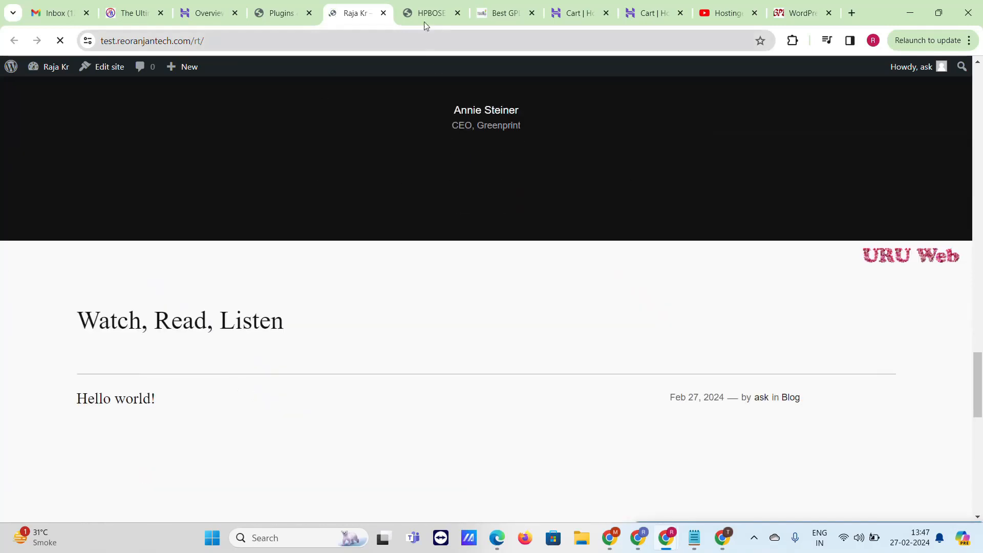
pyautogui.click(424, 21)
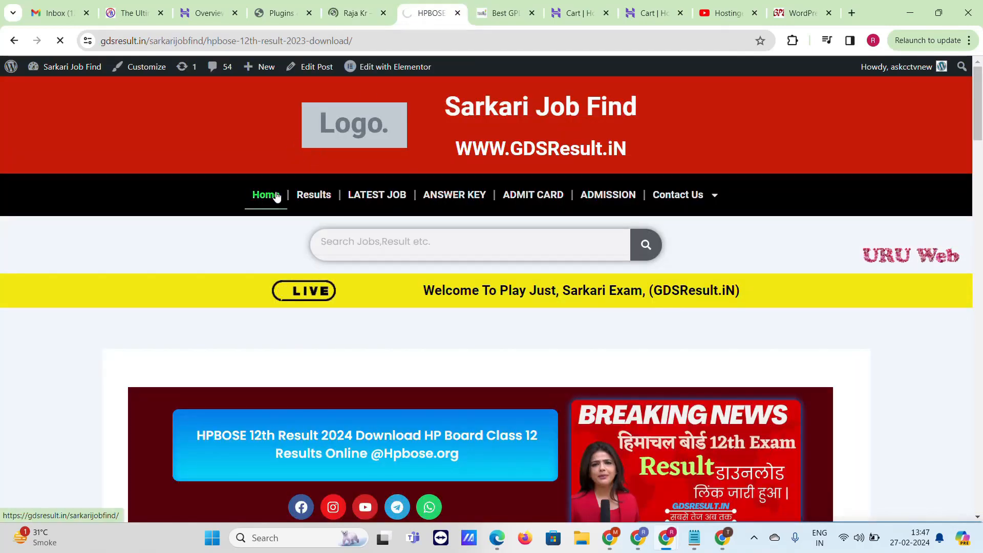
pyautogui.scroll(-14, 286, 162)
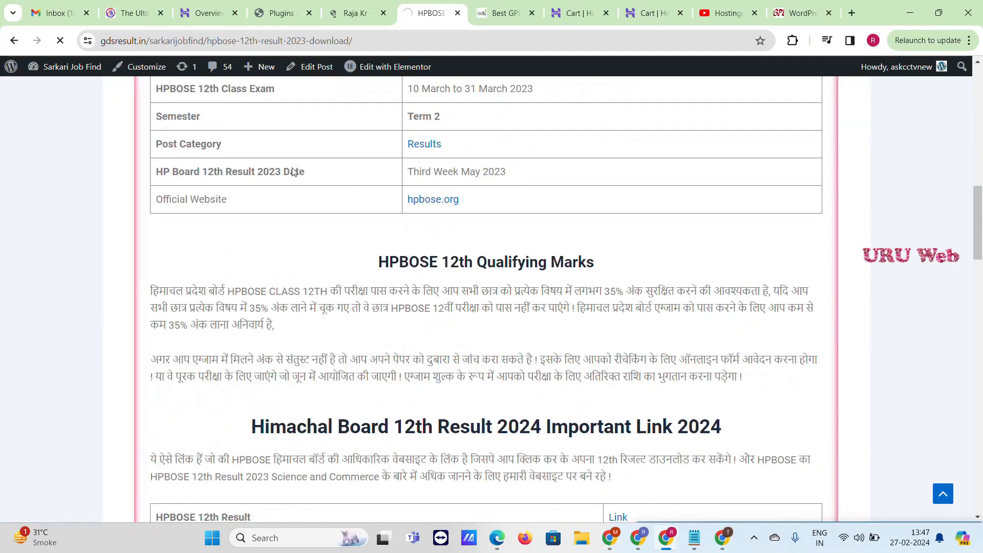
pyautogui.scroll(-4, 293, 168)
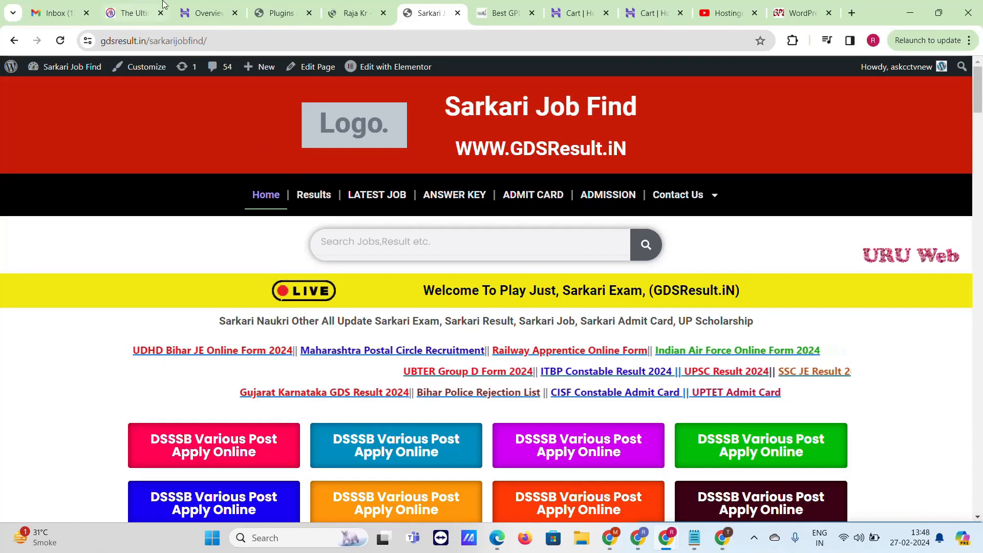
# Step: Return to the new site's WordPress admin, install the Astra theme from the popular themes and activate it
pyautogui.click(283, 10)
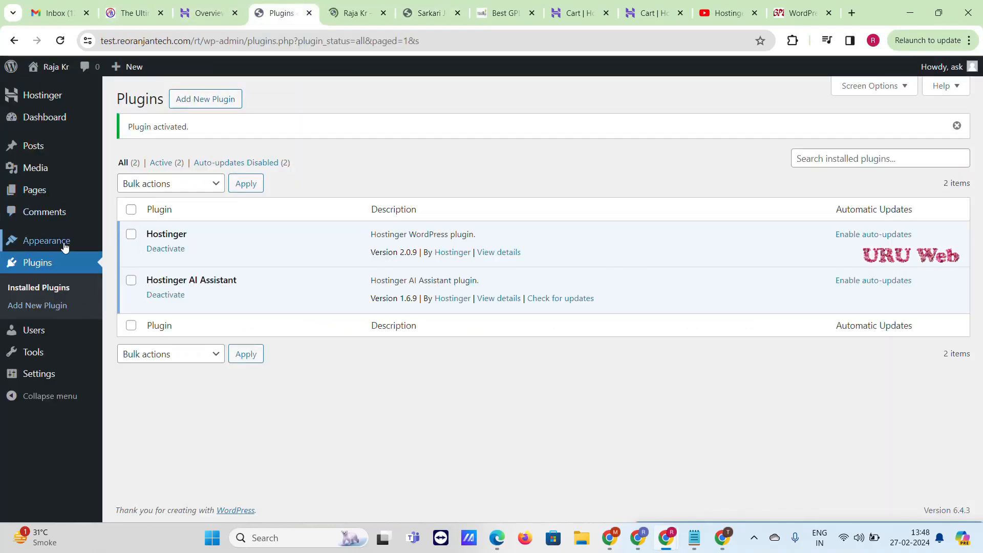
pyautogui.moveTo(58, 248)
pyautogui.click(131, 246)
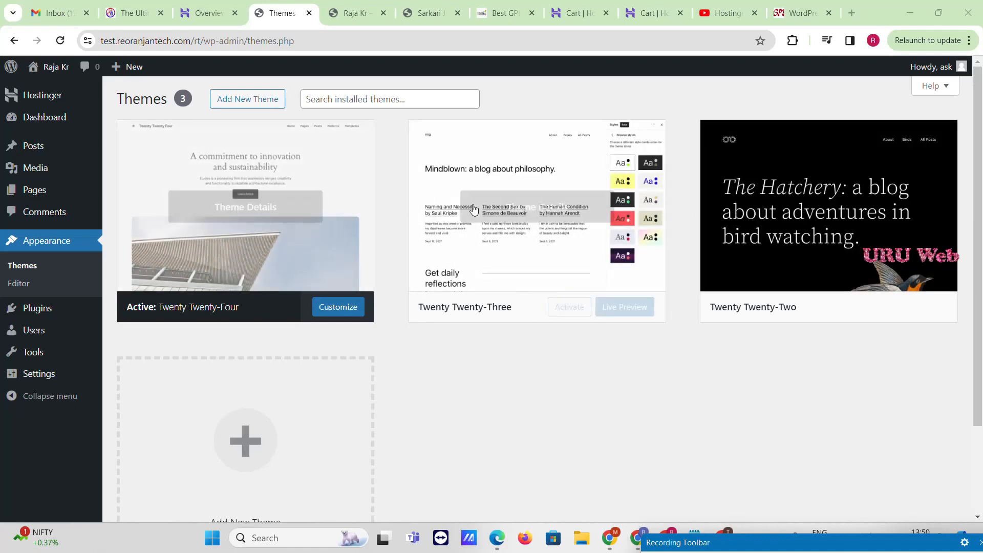
pyautogui.click(241, 107)
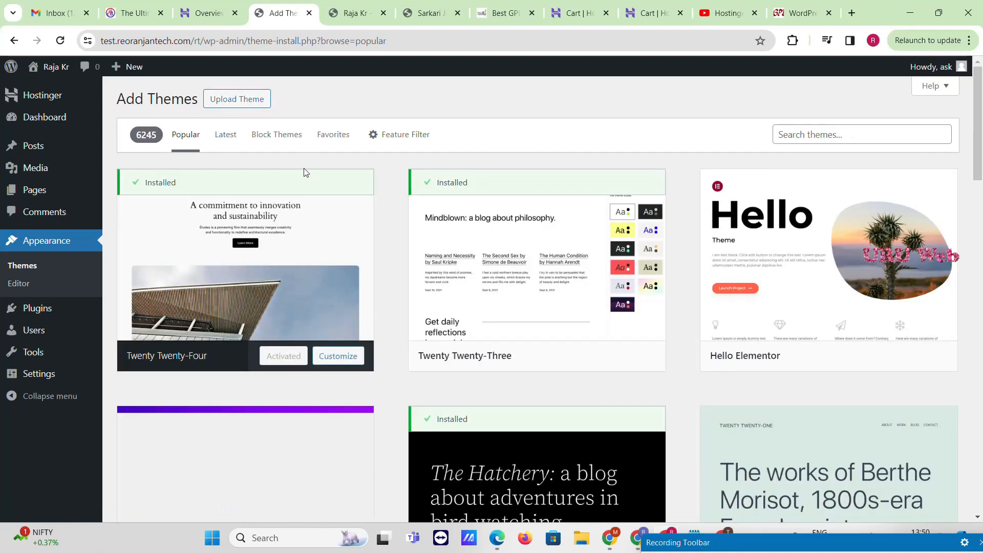
pyautogui.scroll(-2, 333, 278)
pyautogui.moveTo(222, 364)
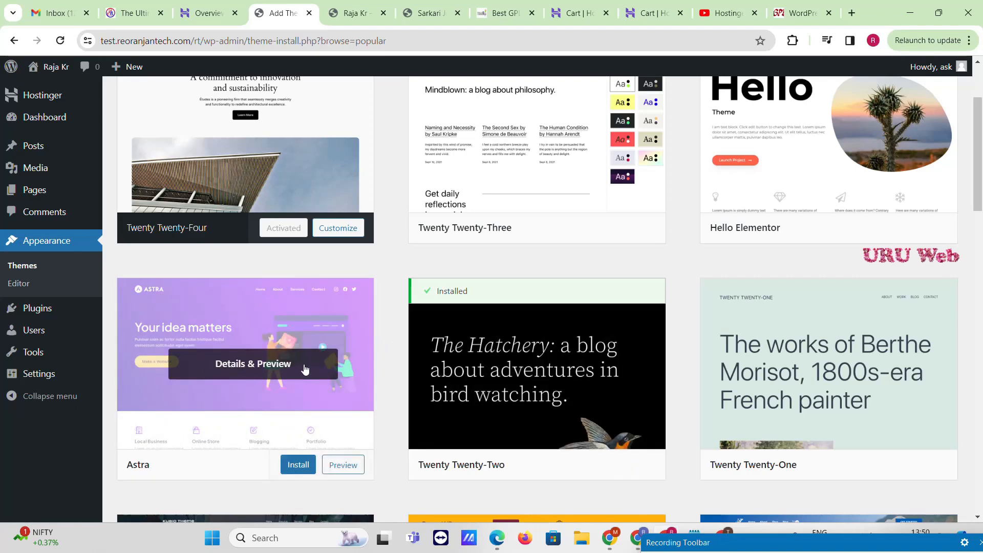
pyautogui.scroll(2, 750, 252)
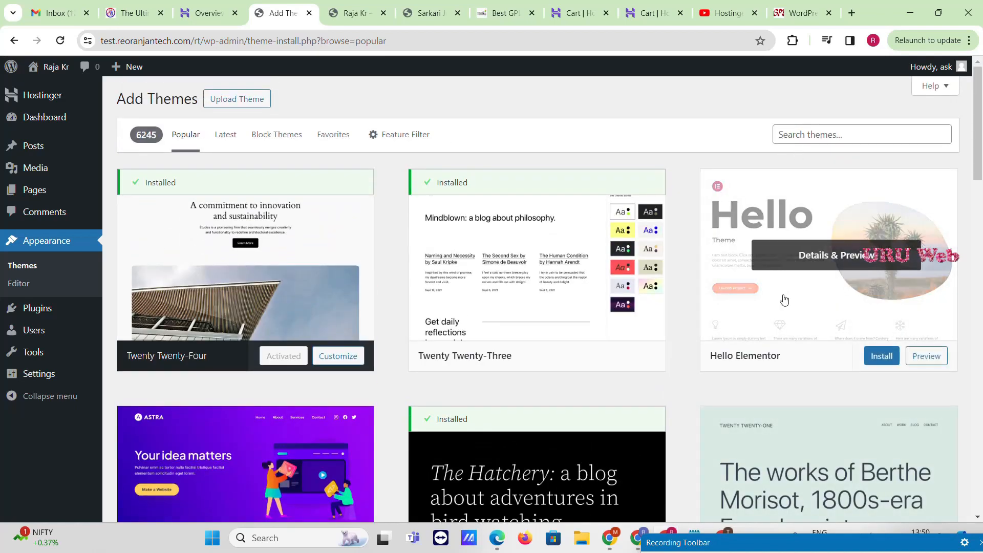
pyautogui.scroll(-2, 253, 366)
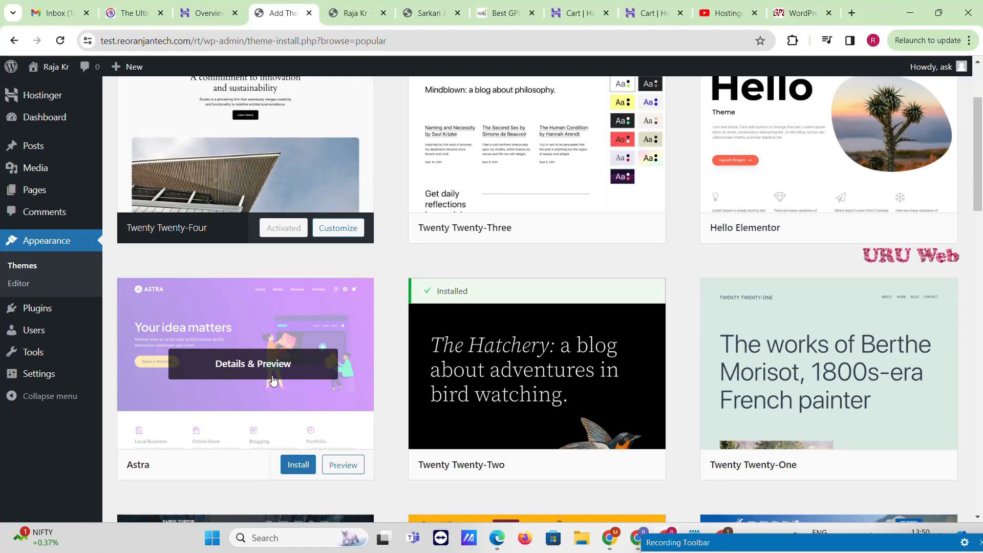
pyautogui.click(303, 466)
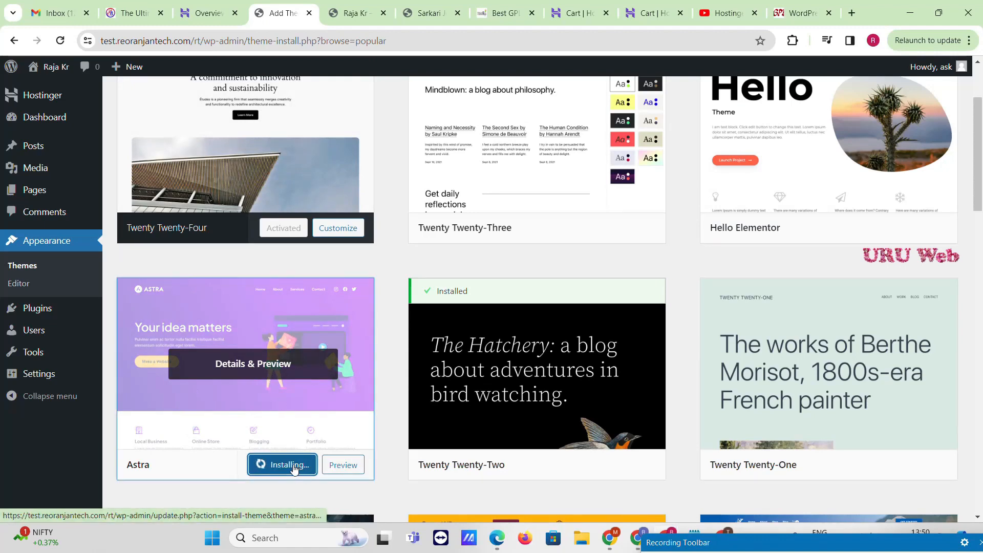
pyautogui.scroll(-2, 285, 467)
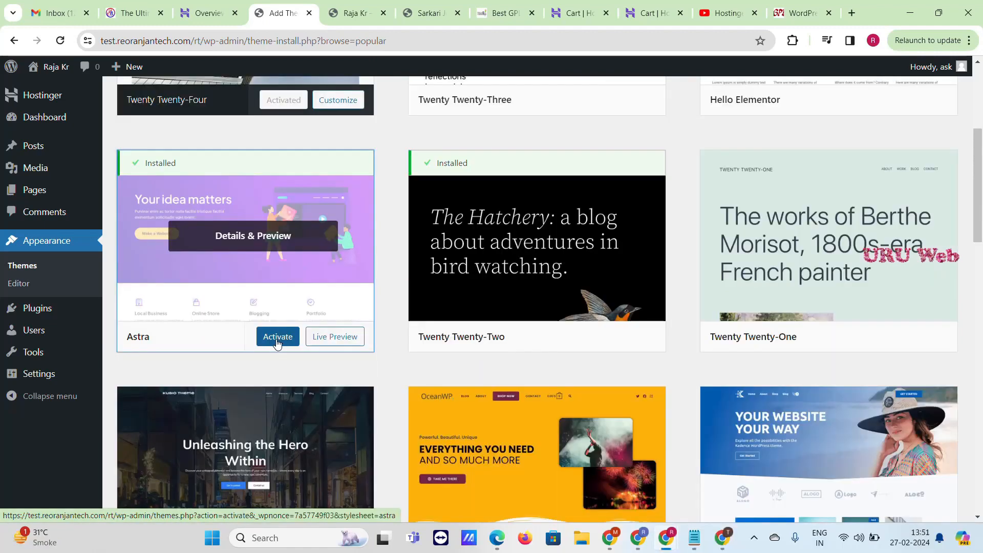
pyautogui.click(277, 342)
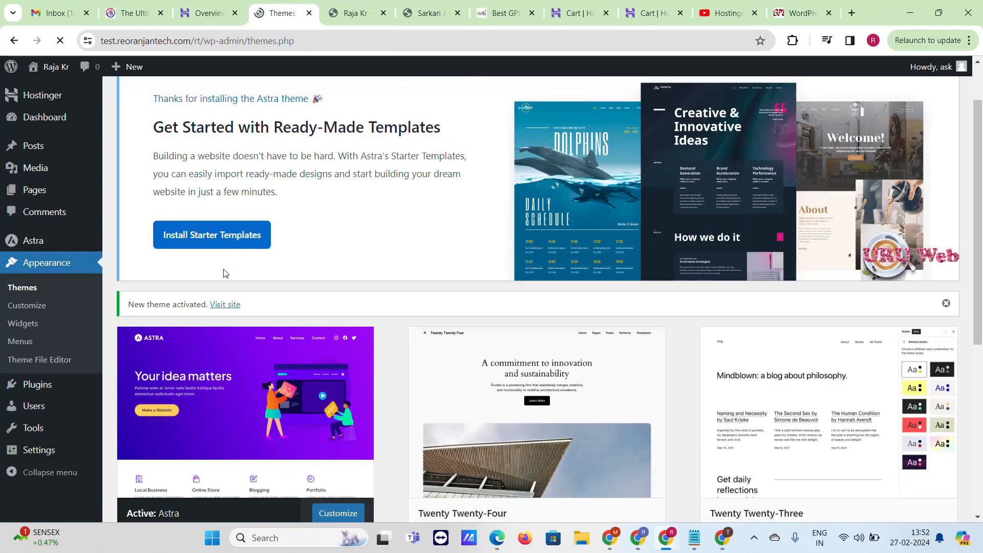
# Step: Search the plugin directory for elementor and install the Elementor Website Builder plugin
pyautogui.moveTo(45, 388)
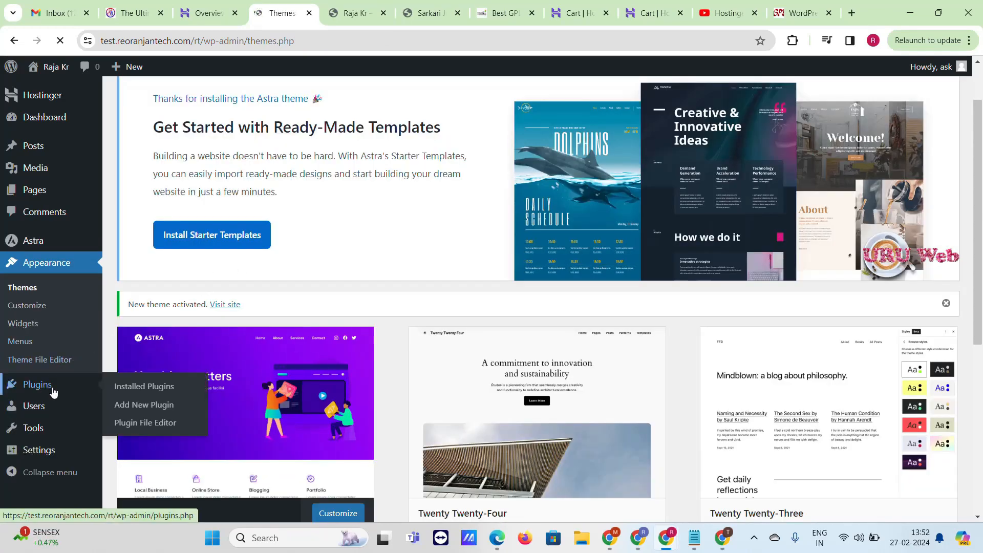
pyautogui.click(137, 405)
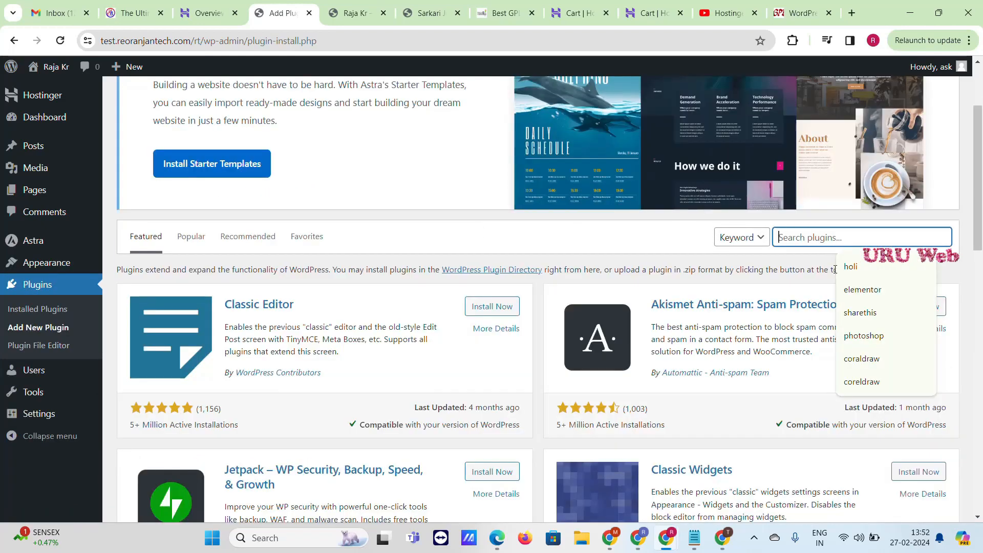
pyautogui.click(862, 289)
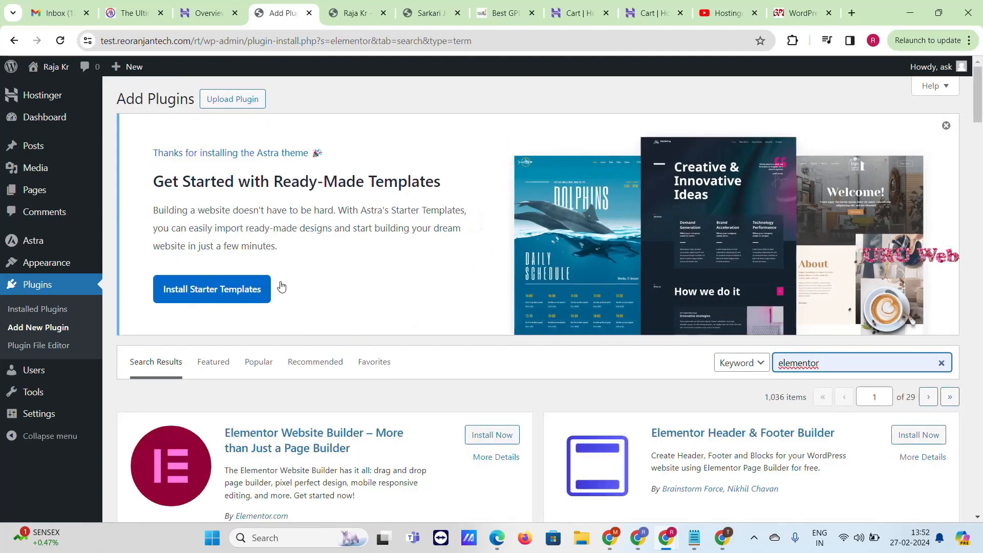
pyautogui.scroll(-1, 283, 283)
pyautogui.scroll(-3, 476, 381)
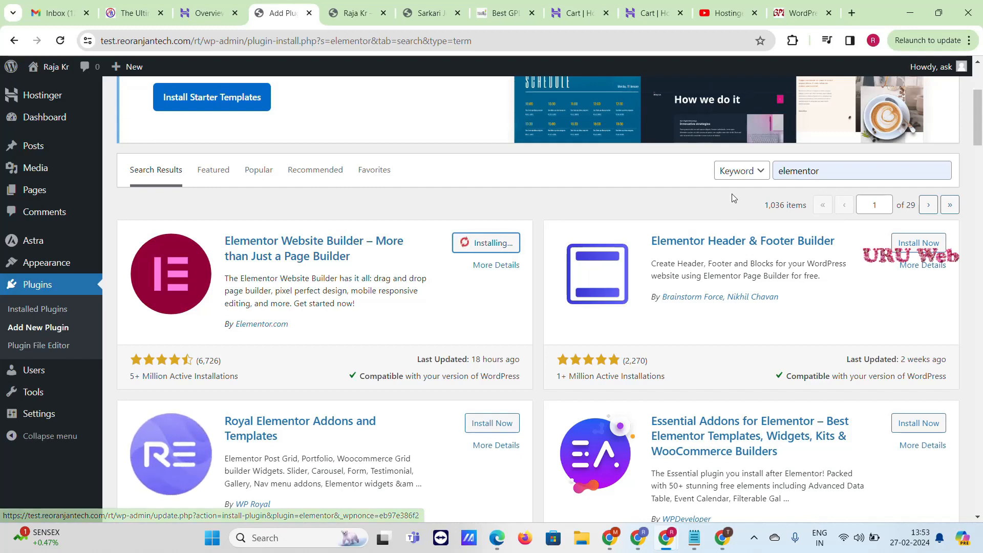
# Step: Search the plugin directory for list category posts and install the List category posts plugin
pyautogui.click(826, 171)
pyautogui.hotkey('ctrl', 'a')
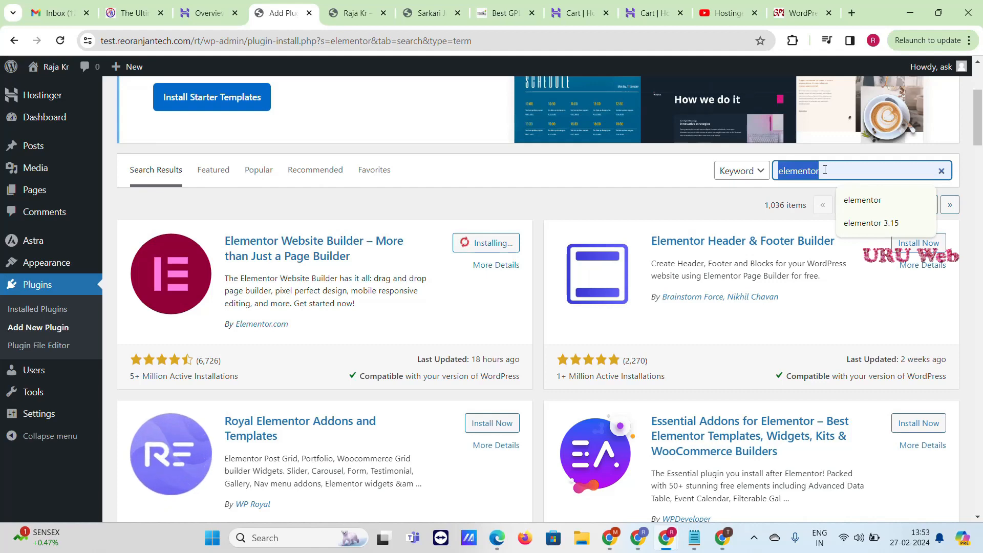
pyautogui.write('list category posts')
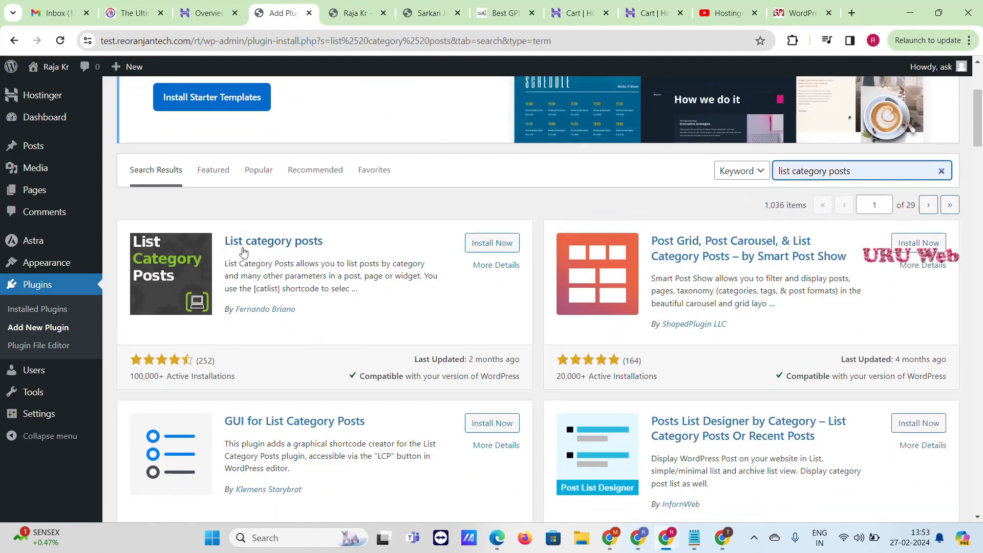
pyautogui.click(510, 247)
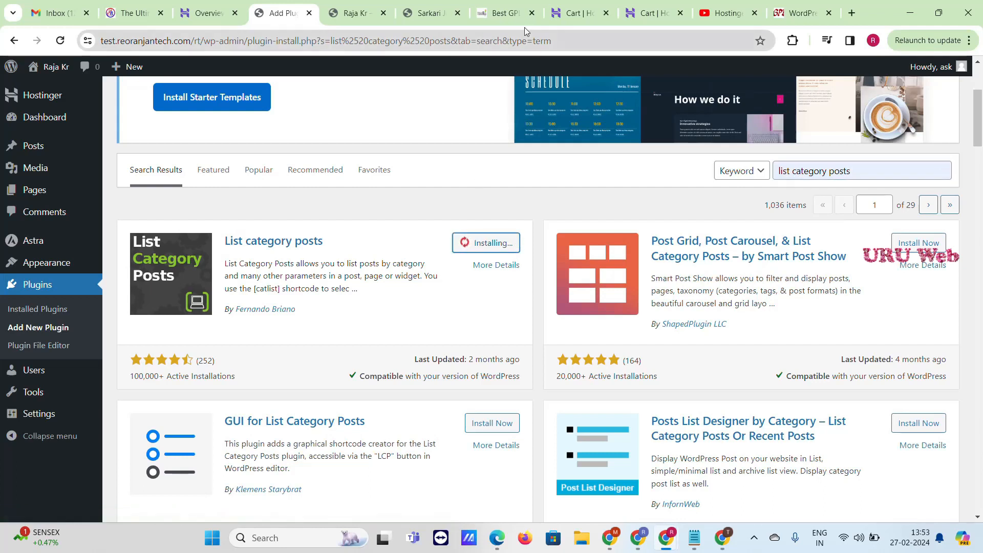
# Step: Switch to the ThemeRaja website and look through its homepage offers, including the Original License Activation products
pyautogui.click(505, 4)
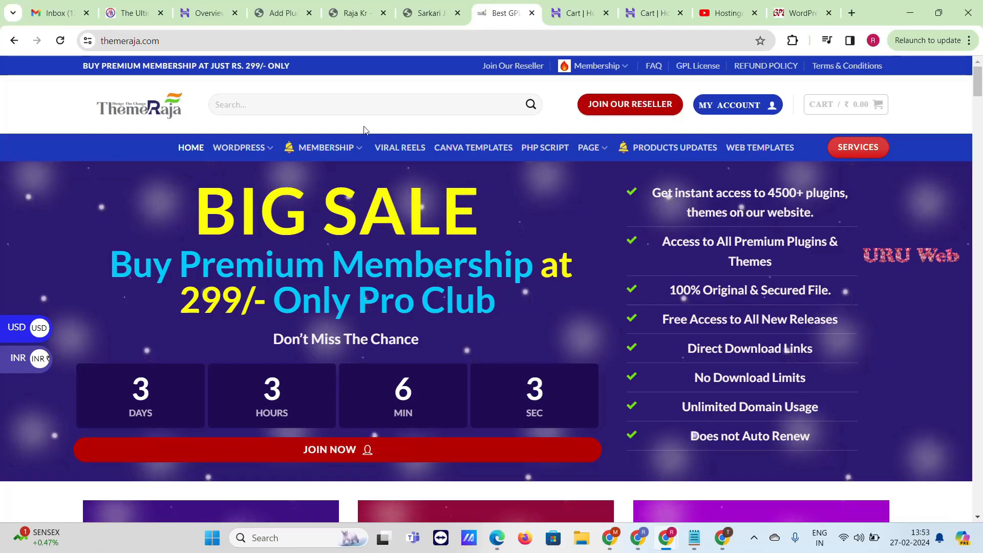
pyautogui.scroll(-10, 439, 191)
pyautogui.scroll(-15, 438, 191)
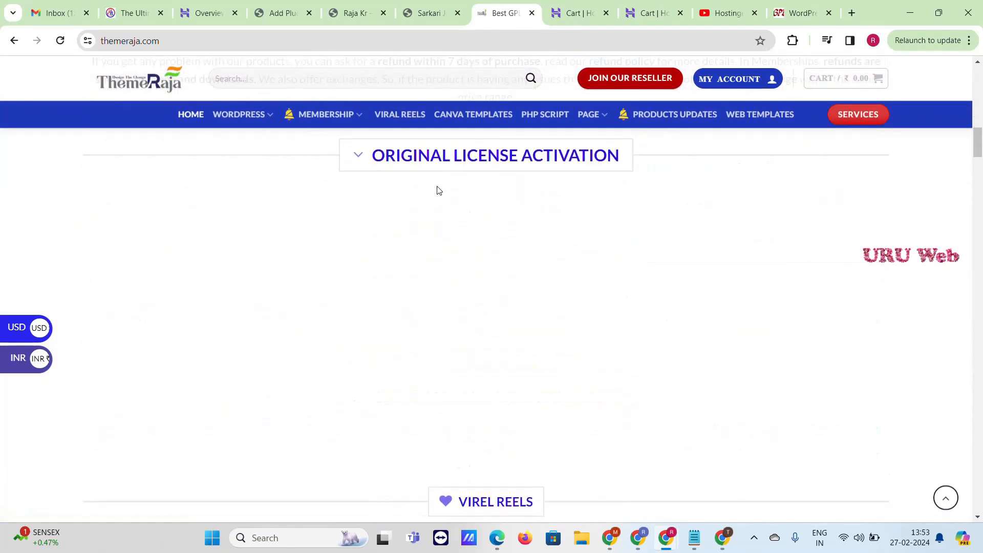
pyautogui.scroll(5, 432, 178)
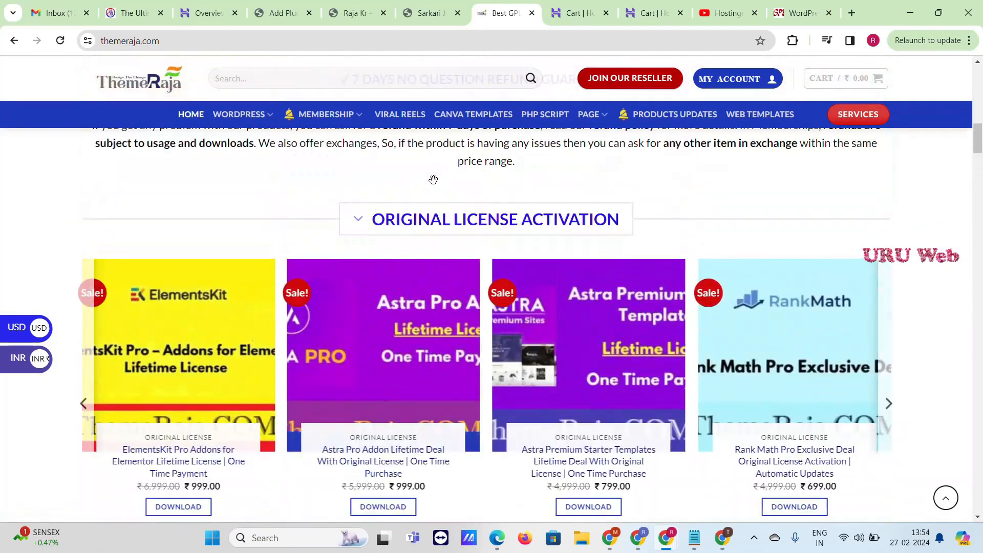
pyautogui.scroll(-2, 533, 180)
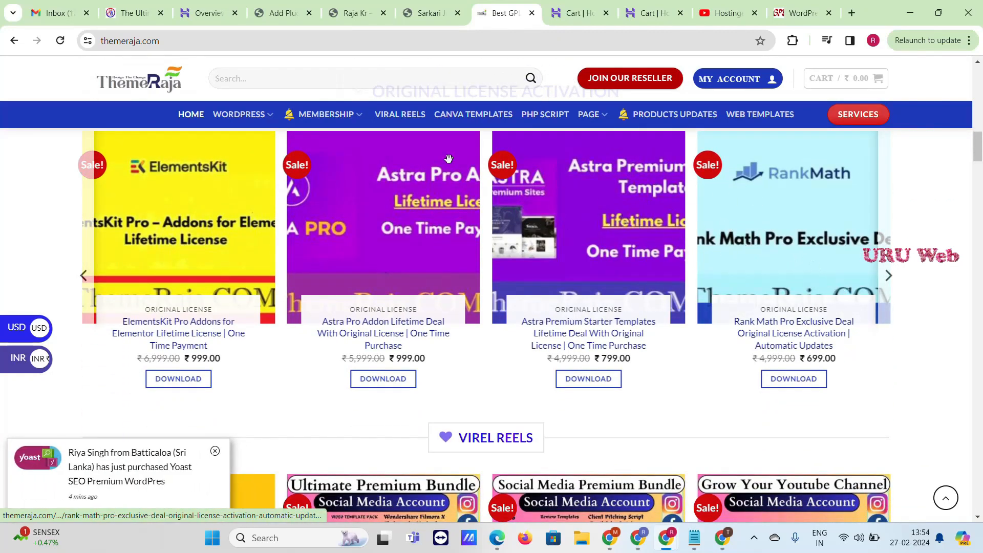
pyautogui.scroll(10, 351, 160)
pyautogui.scroll(6, 113, 176)
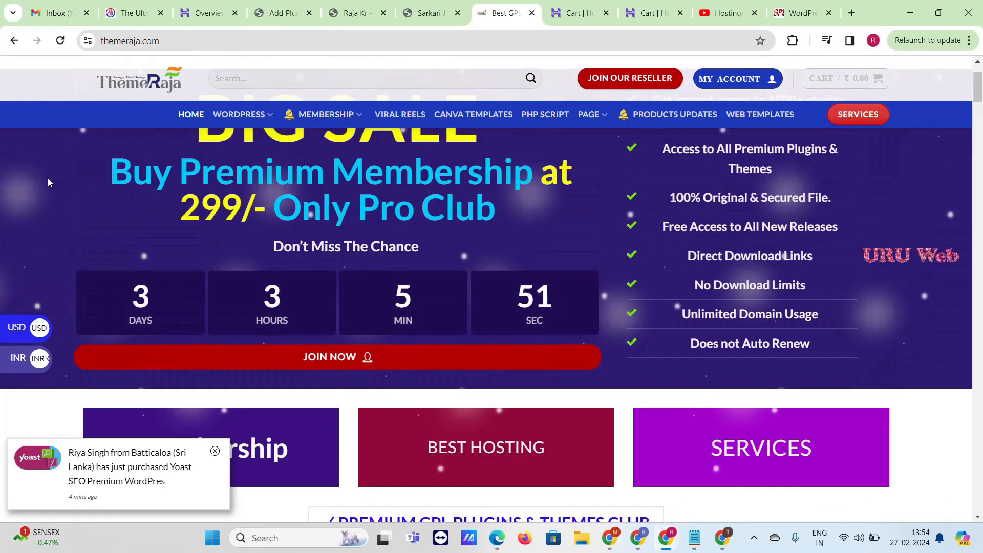
# Step: Search ThemeRaja for elementor page and open the Elementor Pro Page Builder WordPress Plugin 3.19.2 GPL product
pyautogui.click(257, 105)
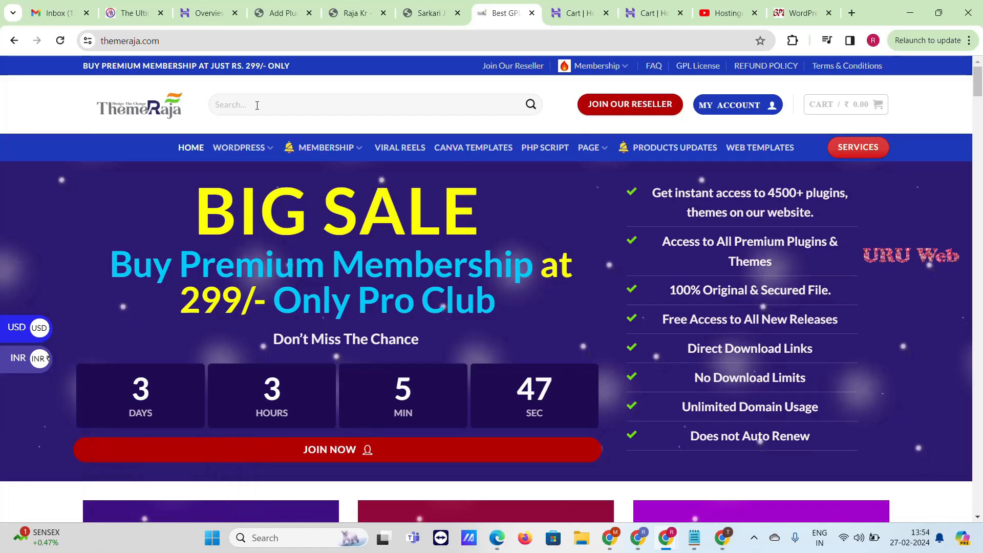
pyautogui.write('elementor page')
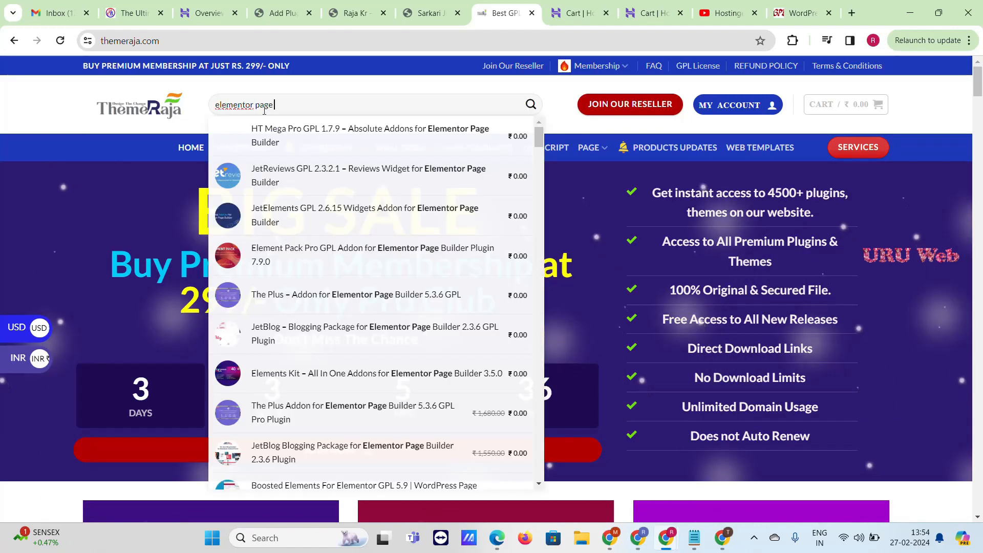
pyautogui.scroll(-5, 295, 164)
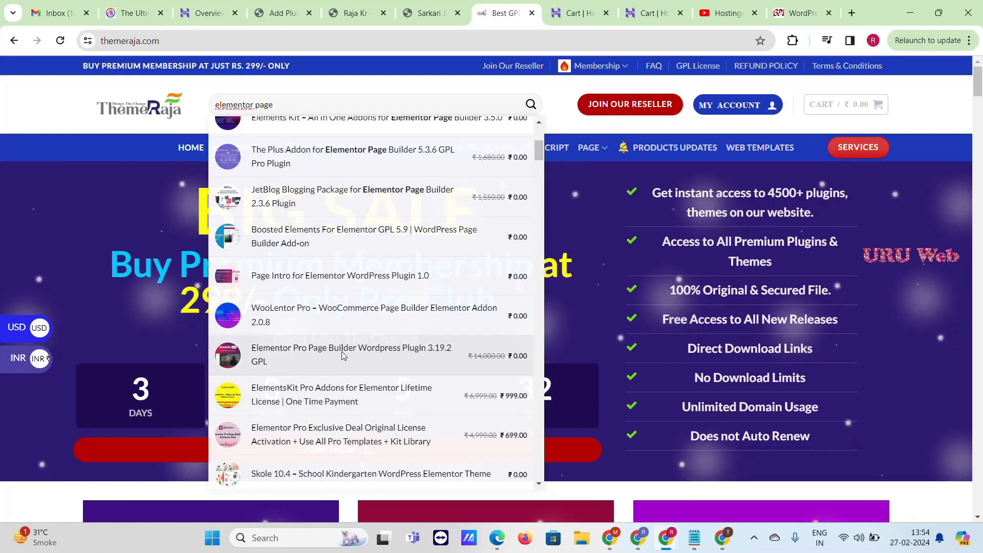
pyautogui.click(300, 353)
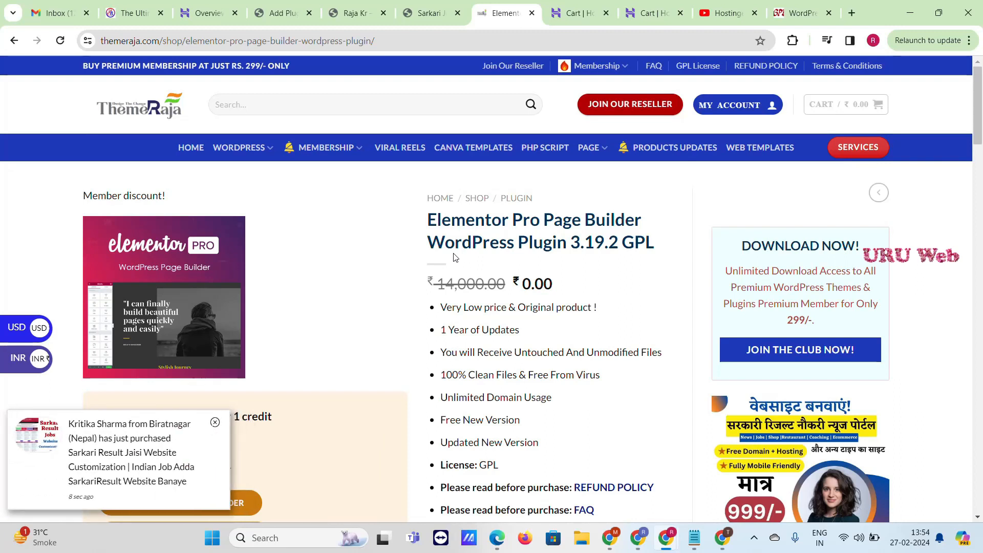
# Step: Download the Elementor Pro Page Builder package from the product page and check the recent downloads
pyautogui.scroll(-2, 284, 236)
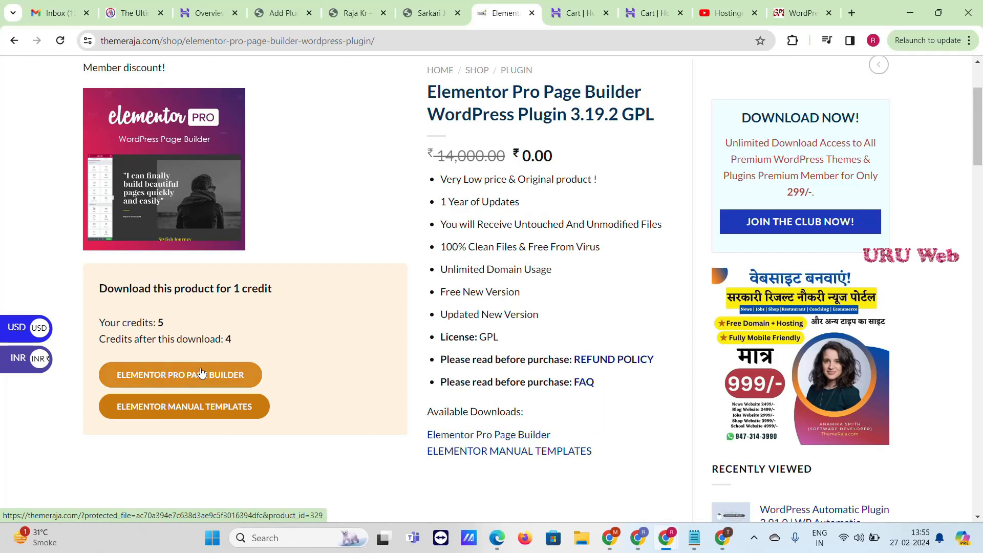
pyautogui.click(175, 375)
pyautogui.click(169, 379)
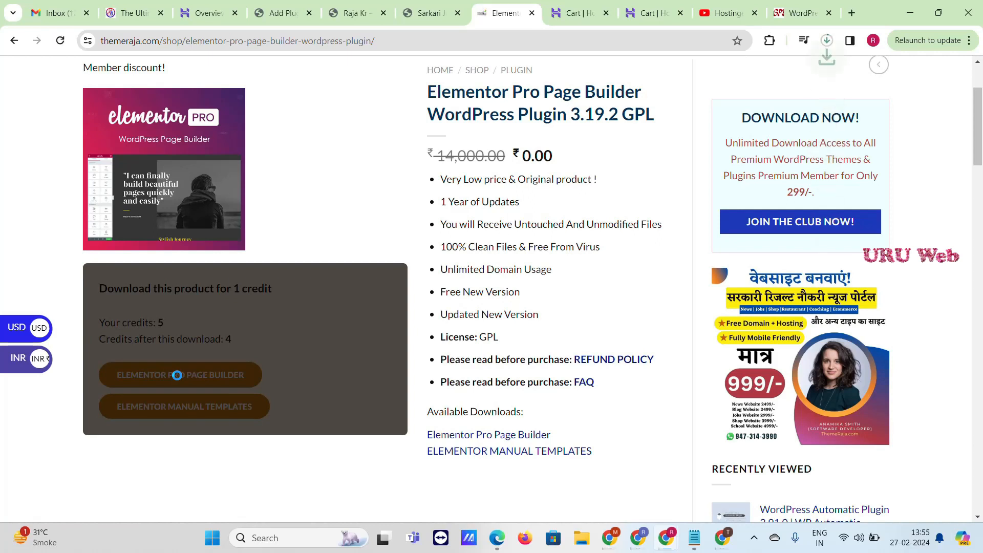
pyautogui.click(828, 41)
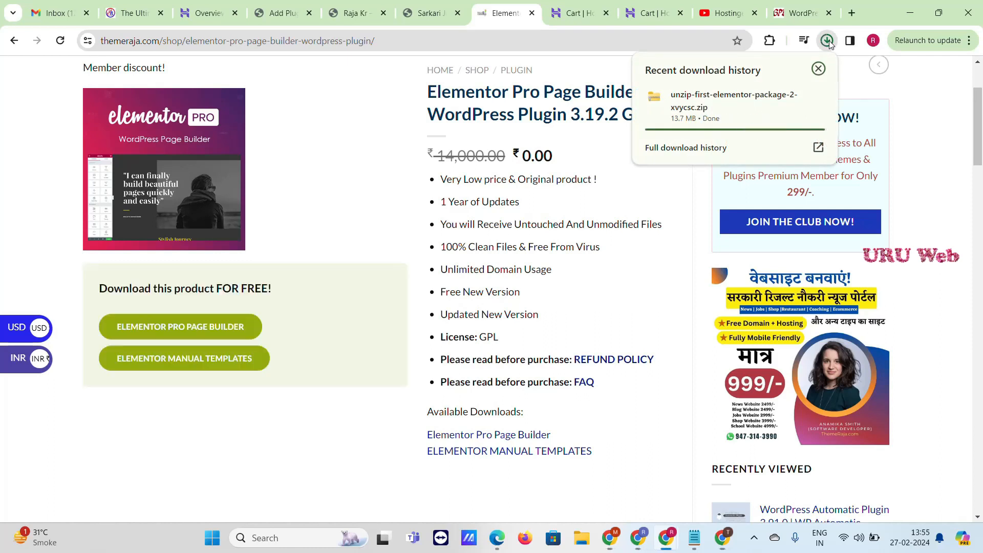
# Step: Return to the WordPress Add Plugins page and open the file chooser for uploading a plugin zip
pyautogui.click(283, 13)
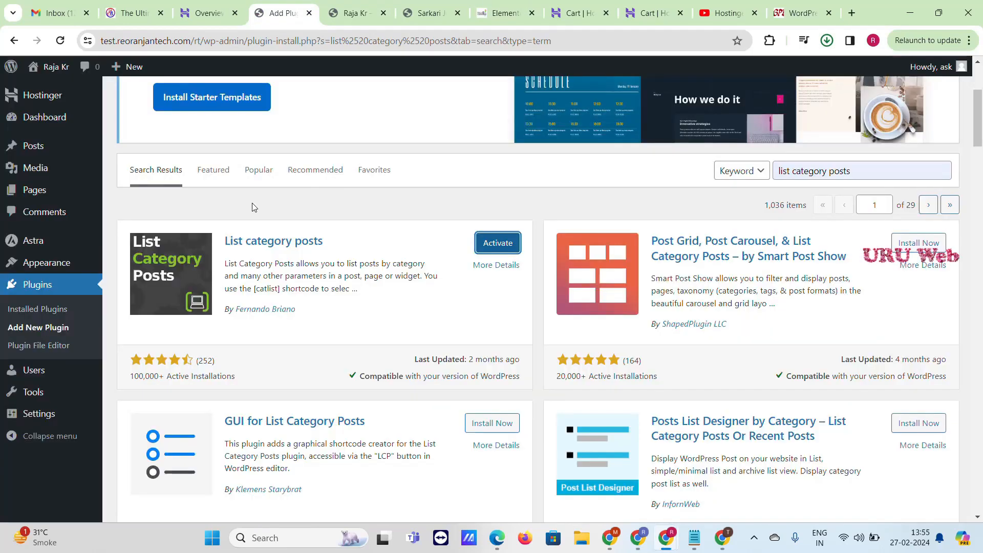
pyautogui.scroll(4, 364, 180)
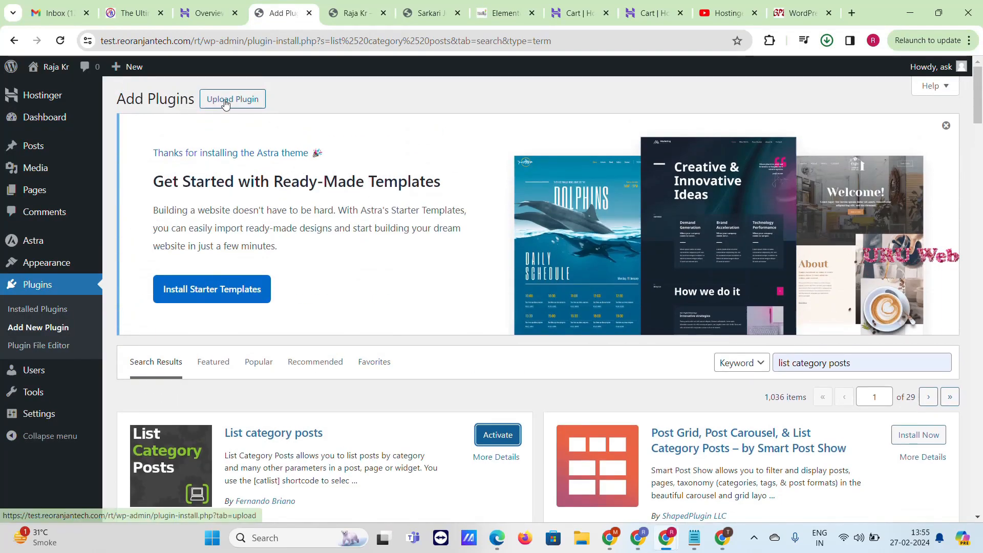
pyautogui.click(225, 104)
pyautogui.scroll(-3, 460, 261)
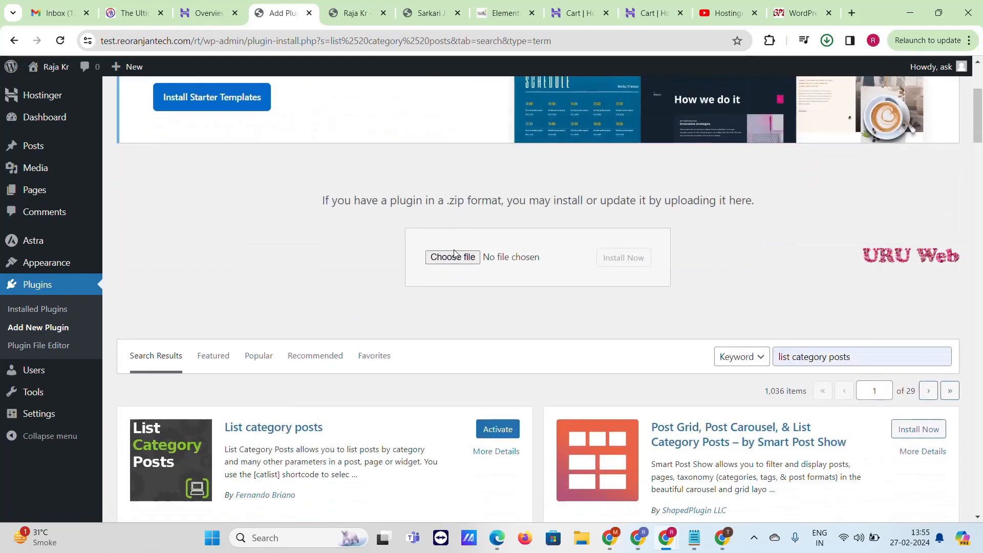
pyautogui.click(454, 256)
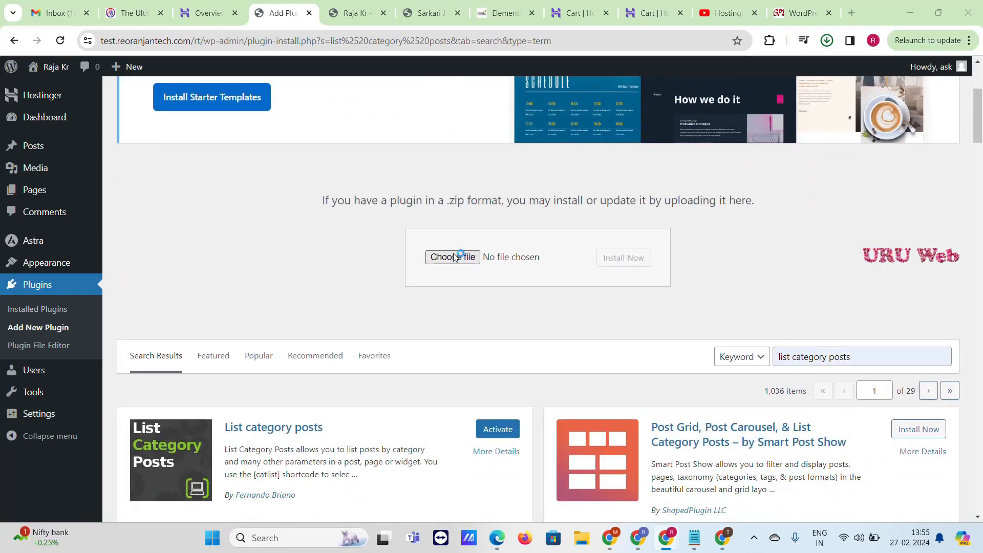
# Step: Extract unzip-first-elementor-package-2-xvycsc.zip within the Downloads folder
pyautogui.click(163, 151)
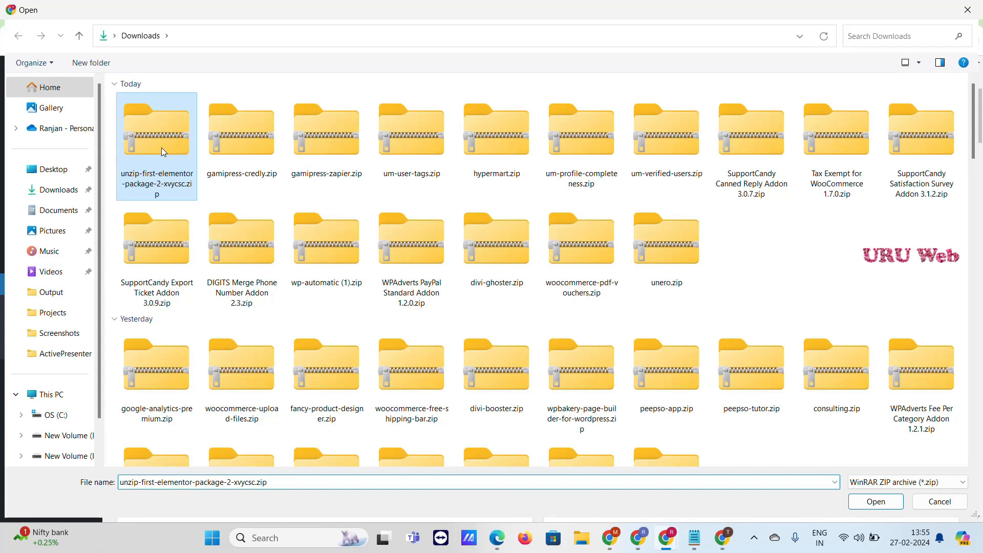
pyautogui.rightClick(162, 149)
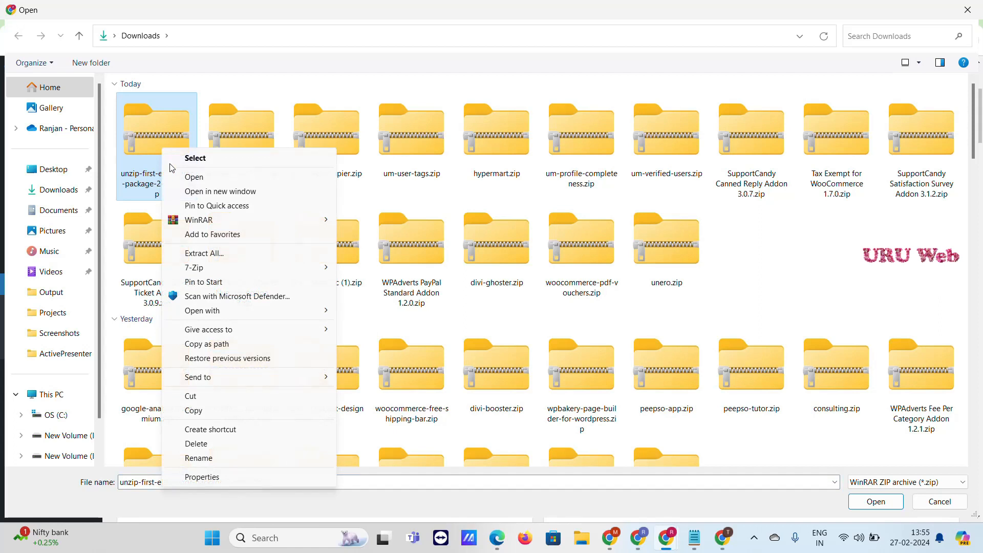
pyautogui.click(214, 254)
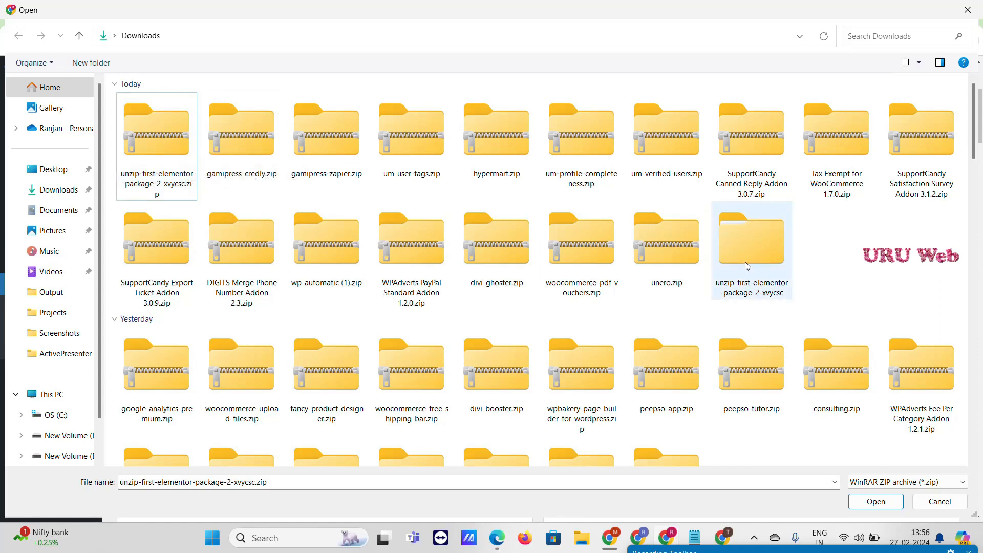
# Step: Choose elementor-pro-3.19.2.zip from the extracted unzip-first-elementor-package folder, then install and activate it
pyautogui.doubleClick(760, 238)
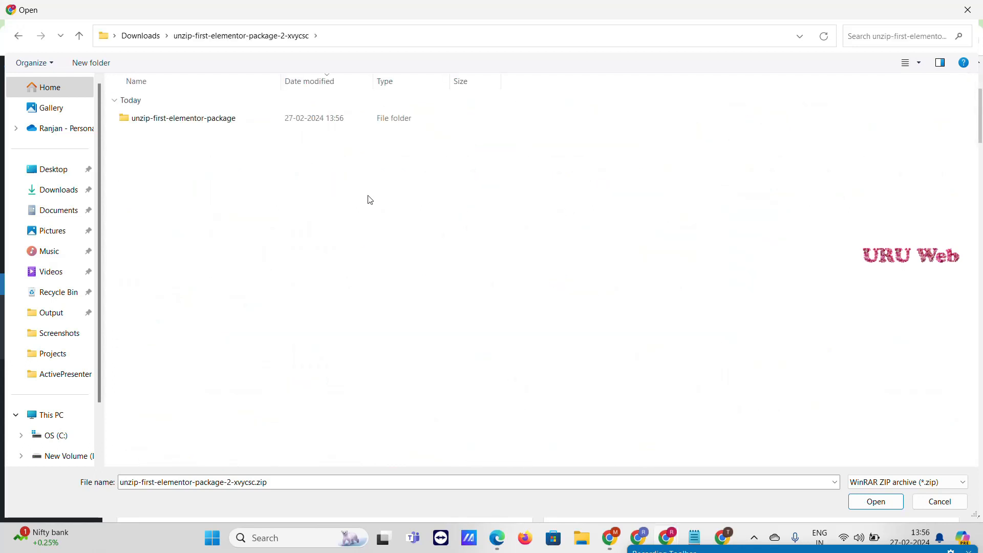
pyautogui.doubleClick(237, 121)
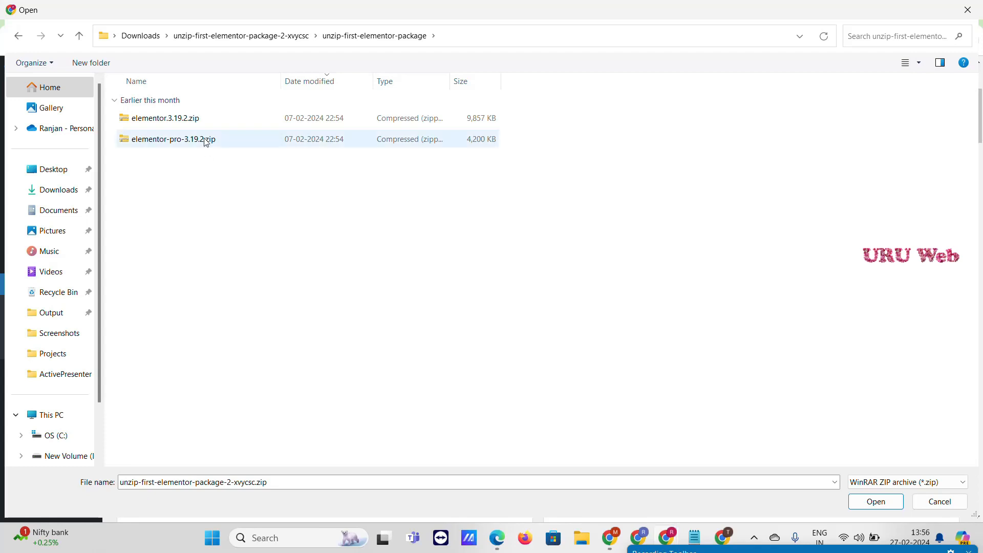
pyautogui.doubleClick(206, 142)
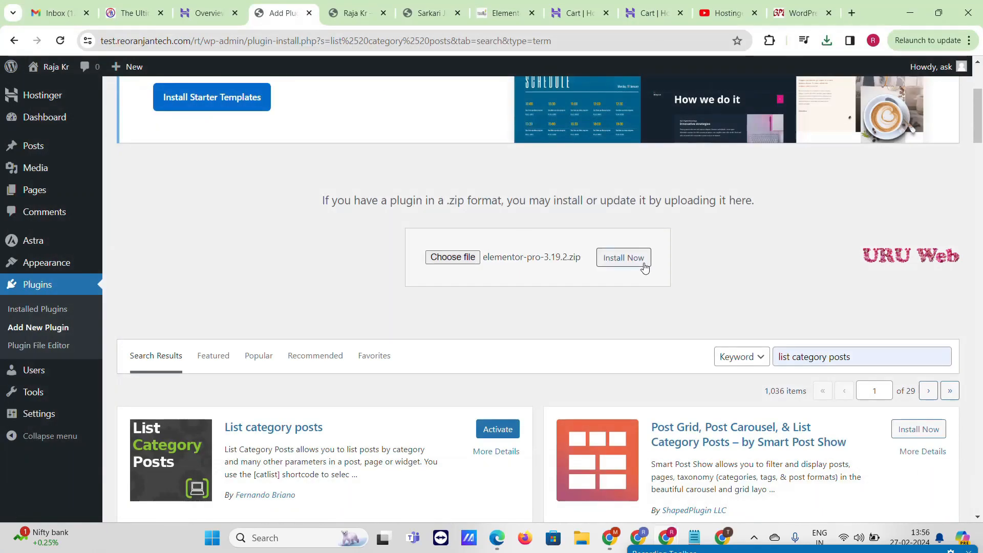
pyautogui.click(645, 269)
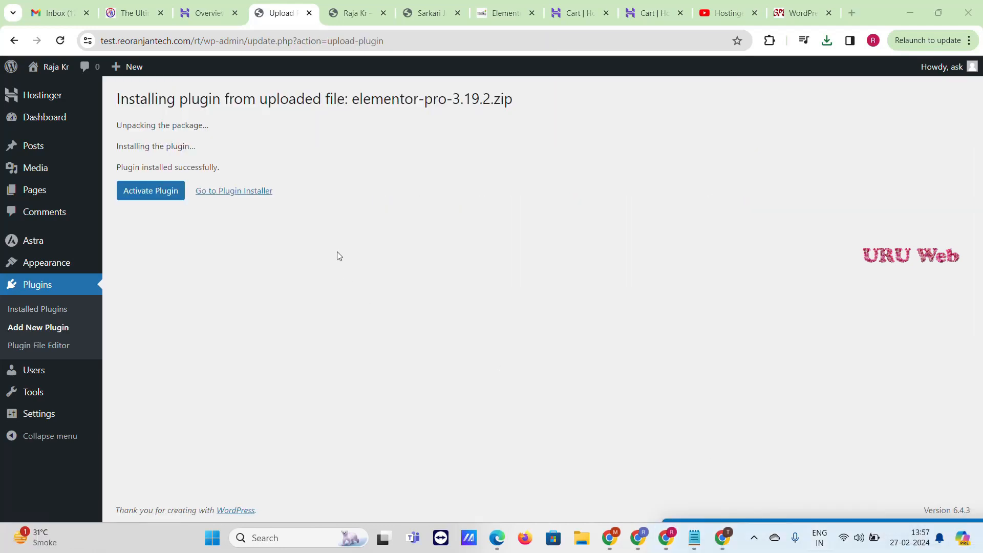
pyautogui.click(155, 193)
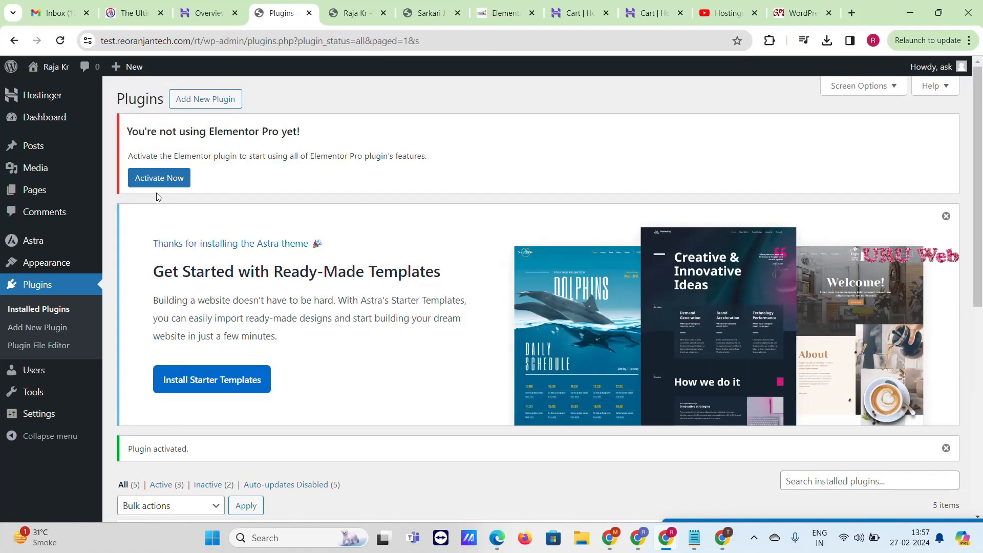
# Step: Activate the Elementor and List category posts plugins together with a bulk action
pyautogui.scroll(-5, 208, 222)
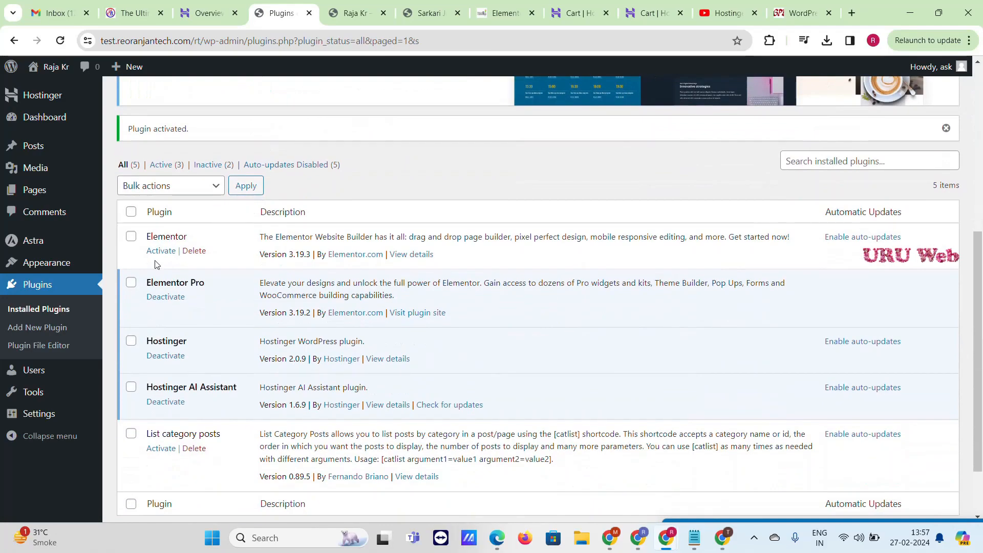
pyautogui.scroll(-2, 134, 228)
pyautogui.click(131, 157)
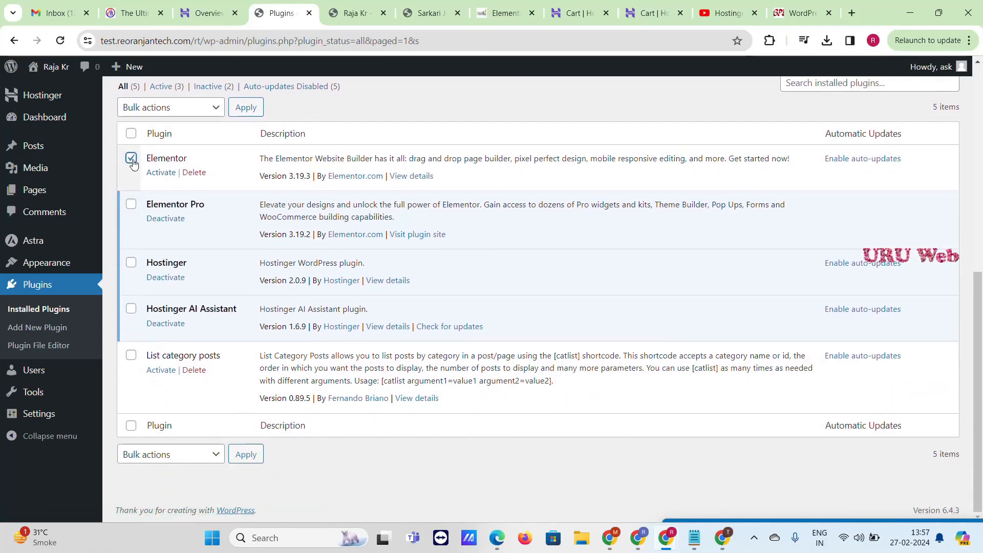
pyautogui.click(131, 356)
pyautogui.click(159, 107)
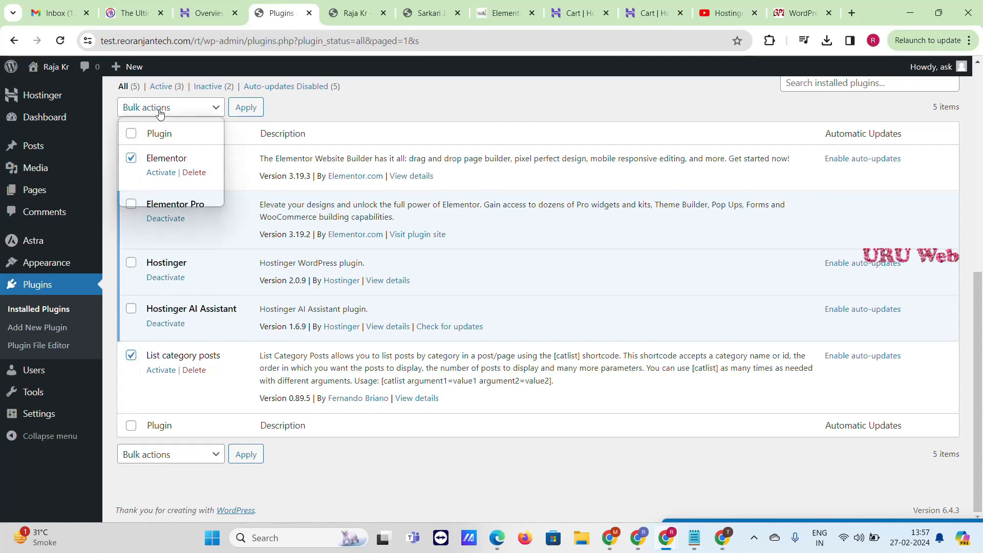
pyautogui.click(141, 136)
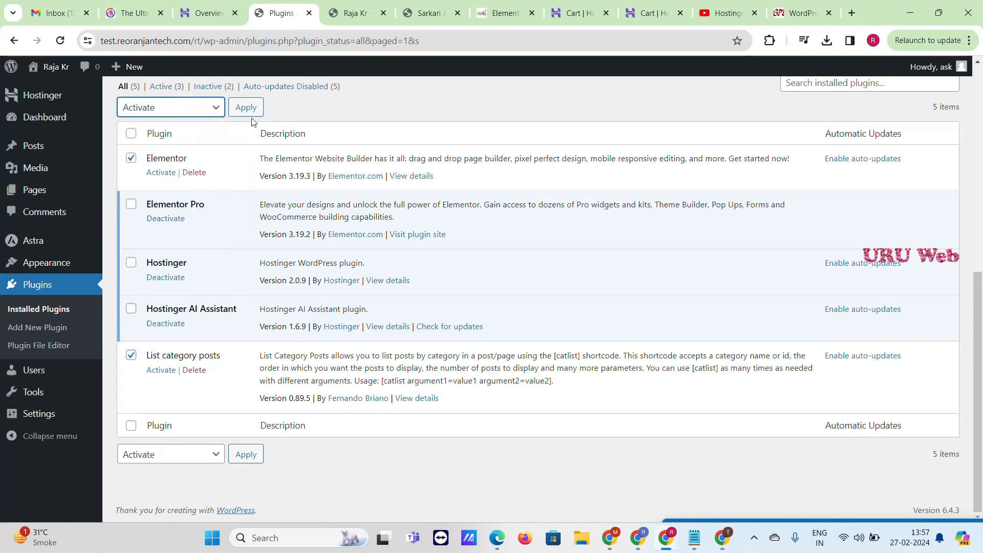
pyautogui.click(245, 107)
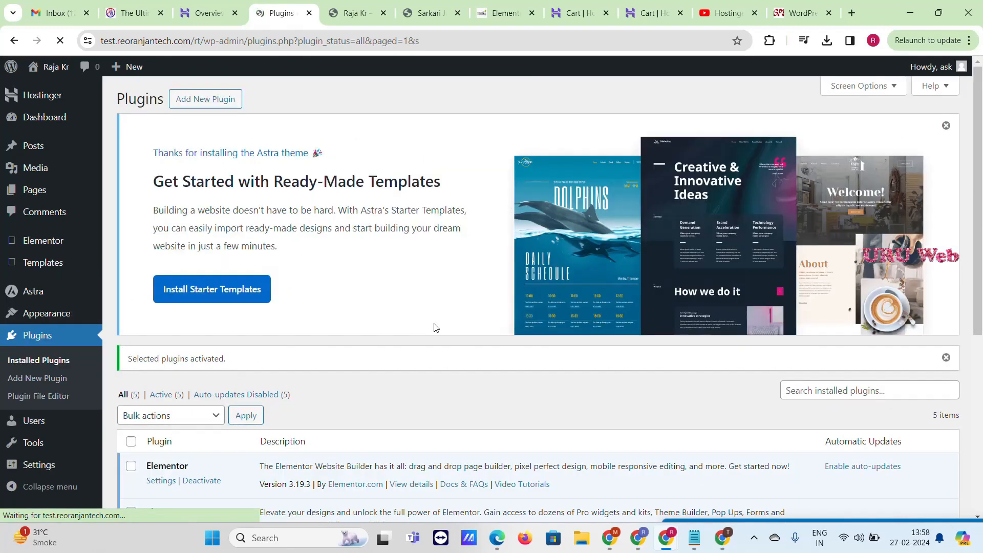
# Step: Reload the new site's front page and compare it with the Sarkari Job Find reference homepage
pyautogui.click(353, 13)
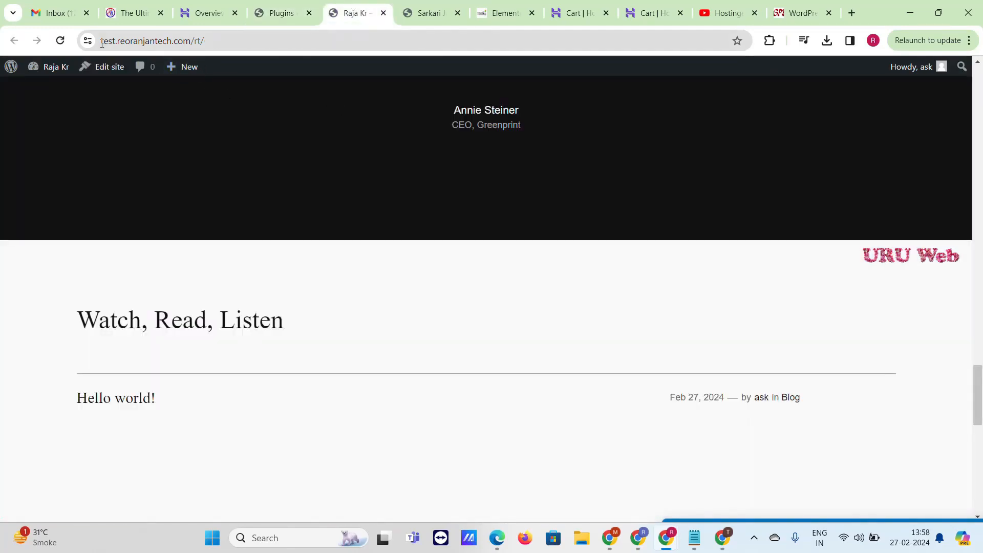
pyautogui.scroll(10, 193, 137)
pyautogui.click(61, 40)
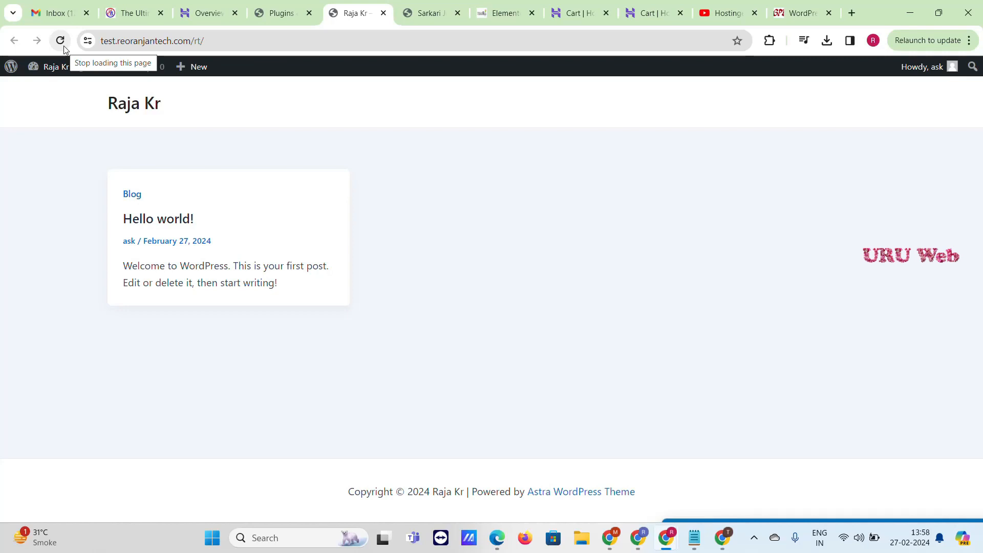
pyautogui.click(429, 7)
pyautogui.scroll(-6, 287, 156)
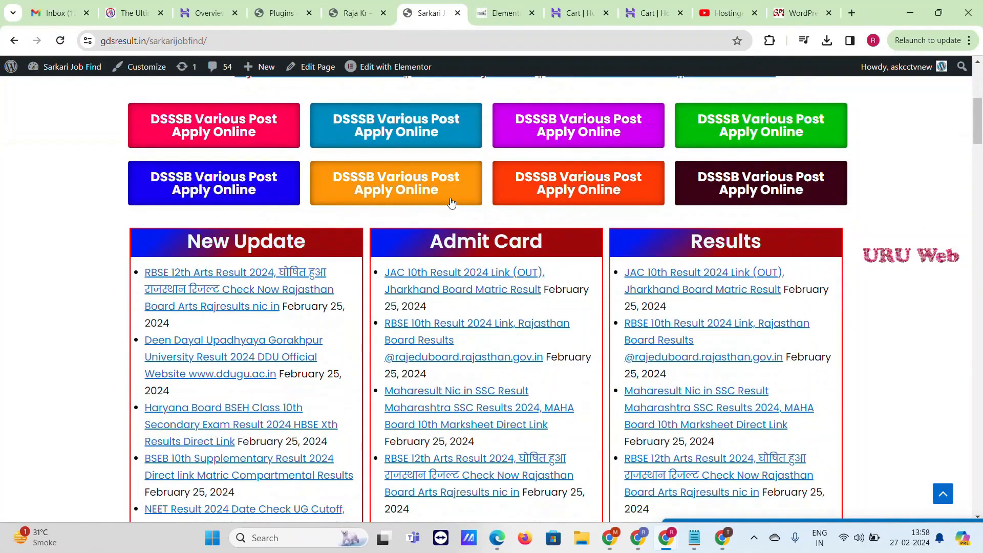
pyautogui.scroll(6, 429, 97)
pyautogui.click(358, 5)
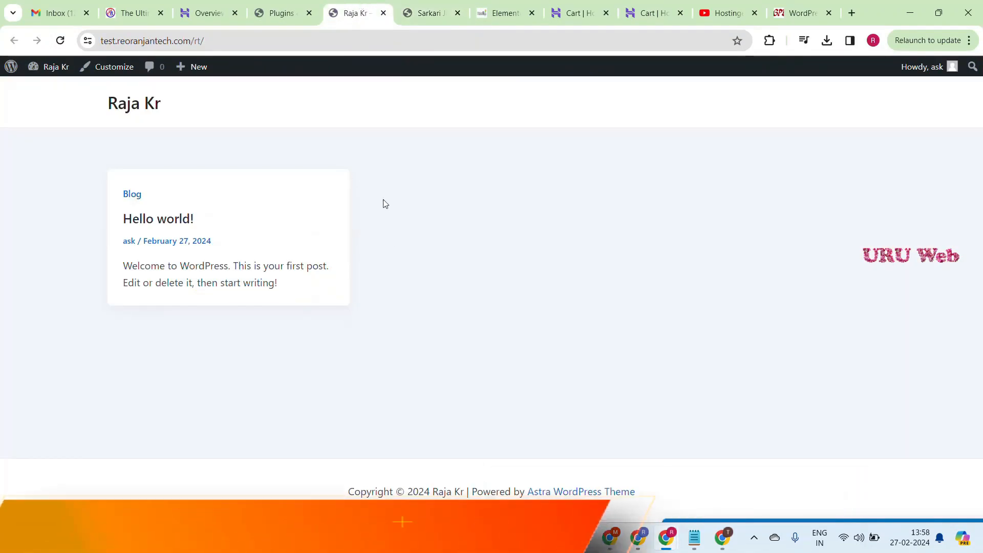
# Step: Return to the WordPress admin, open the post categories page and add a category named Result
pyautogui.click(282, 13)
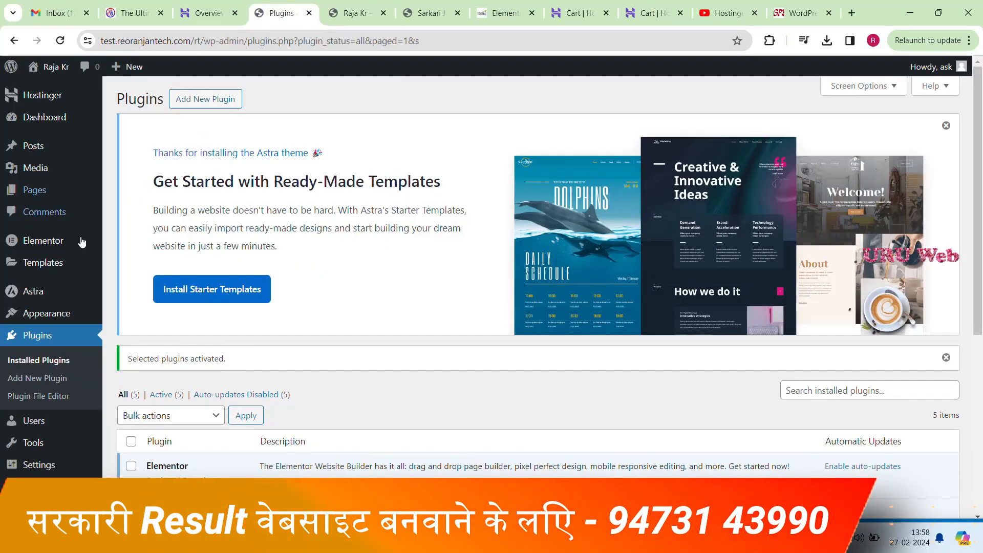
pyautogui.moveTo(72, 169)
pyautogui.moveTo(76, 152)
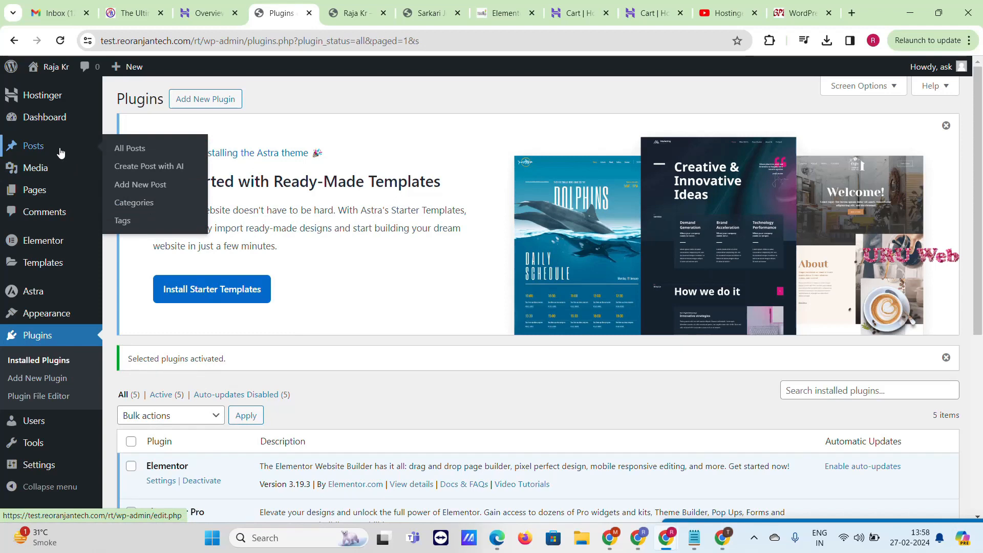
pyautogui.click(157, 209)
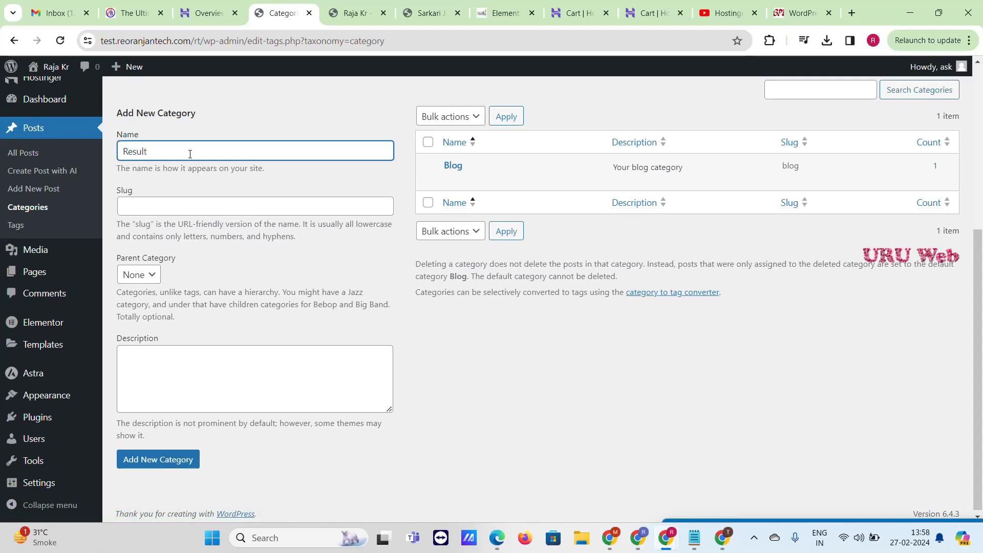
pyautogui.click(171, 458)
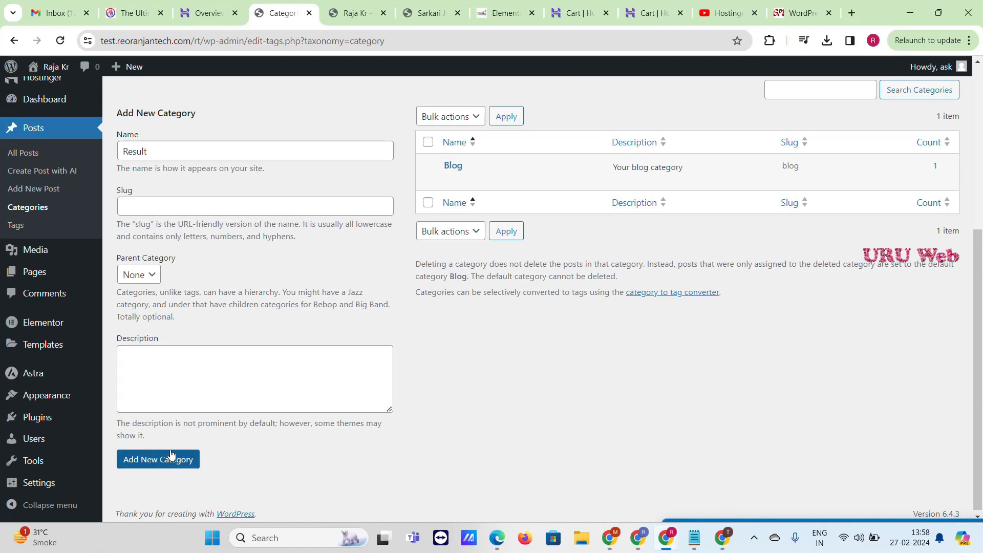
# Step: Add two more post categories named Admit Card and Job, without a parent category
pyautogui.click(203, 148)
pyautogui.write('Admi')
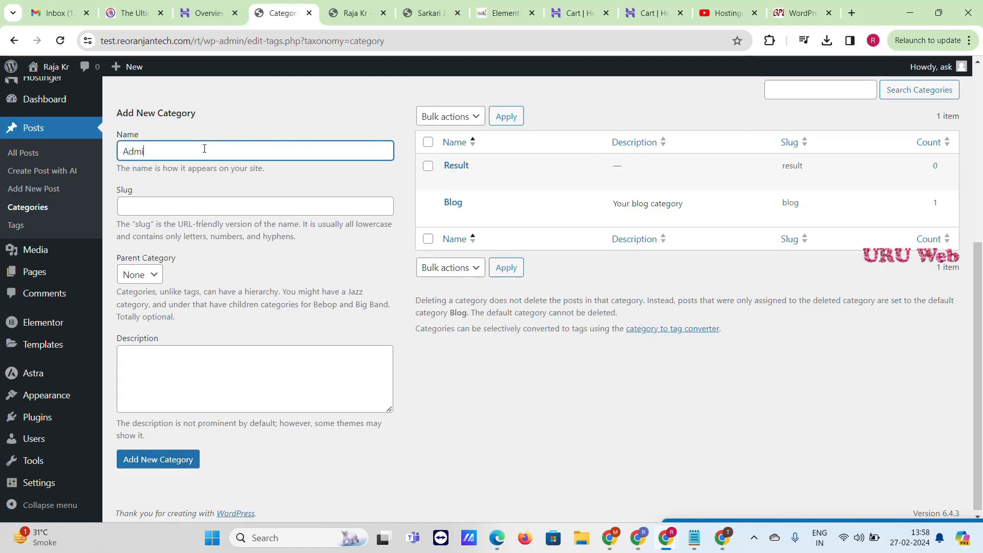
pyautogui.write('t Card')
pyautogui.click(188, 463)
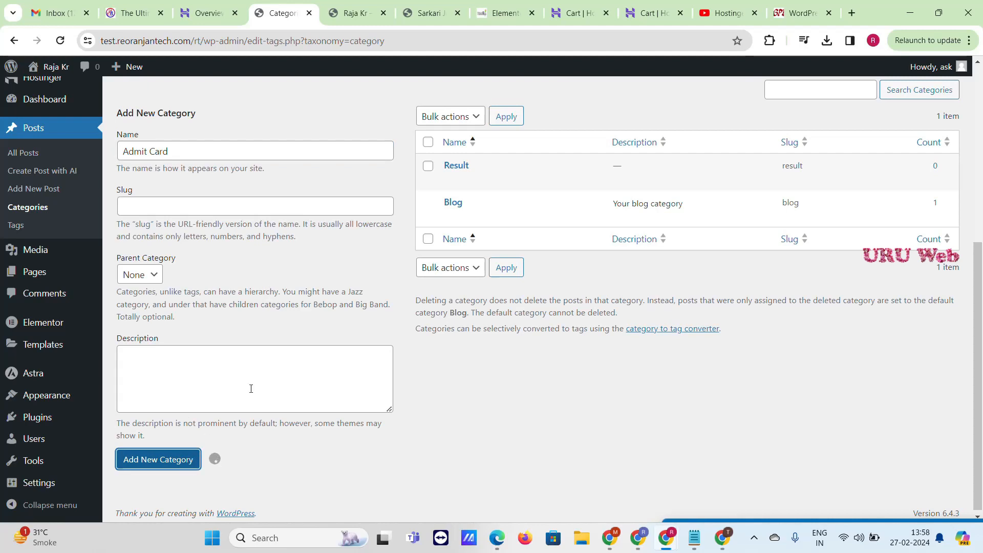
pyautogui.click(299, 151)
pyautogui.write('Job')
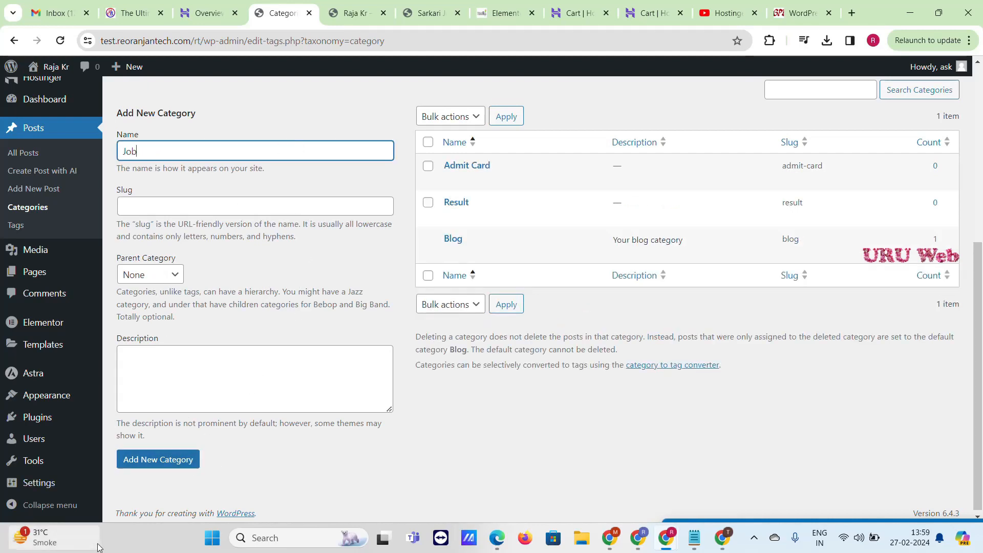
pyautogui.click(186, 461)
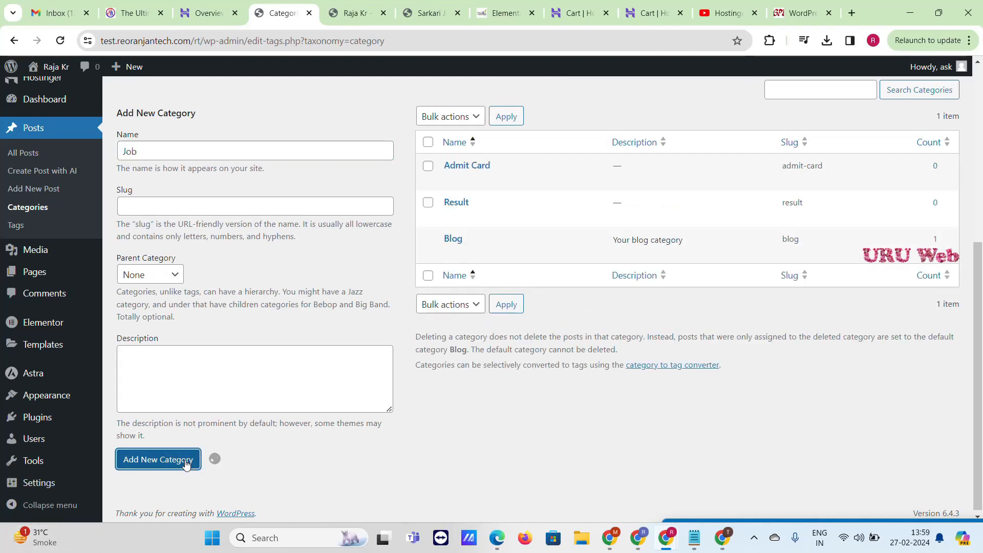
# Step: Add a post category named 12 pass job
pyautogui.click(176, 150)
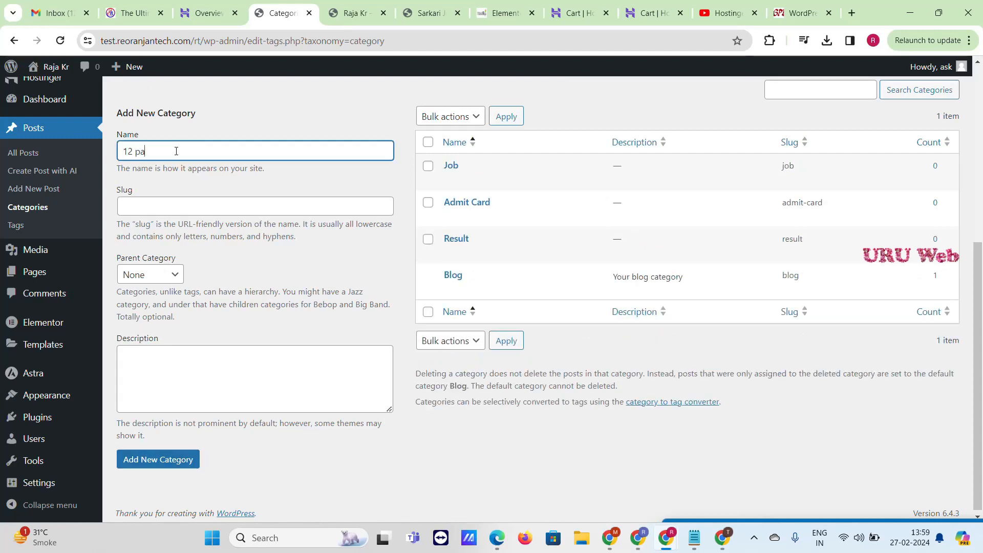
pyautogui.write('12 pass job')
pyautogui.press('Return')
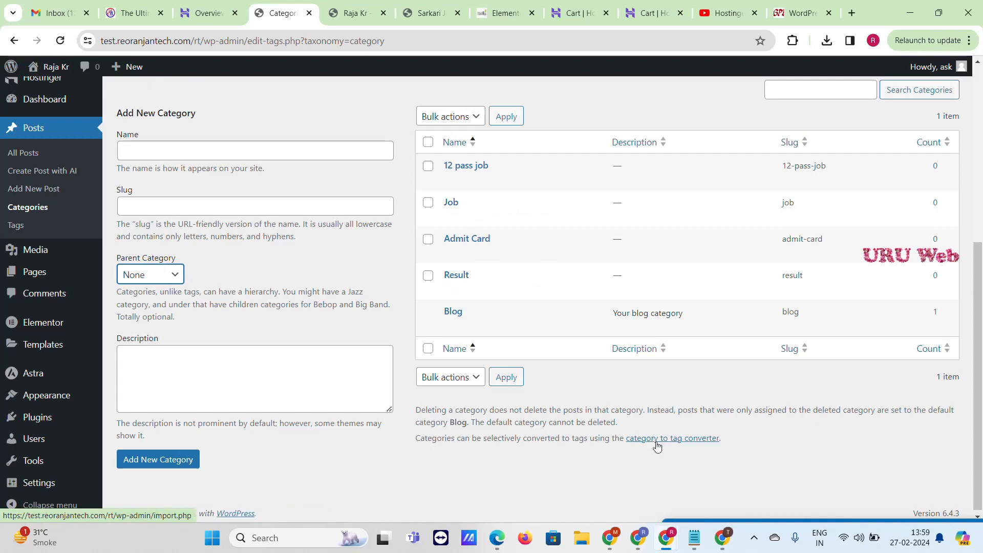
# Step: Switch to Notepad and list the categories on separate lines: 12 pass job - 4, admit carrd, result and job
pyautogui.click(694, 537)
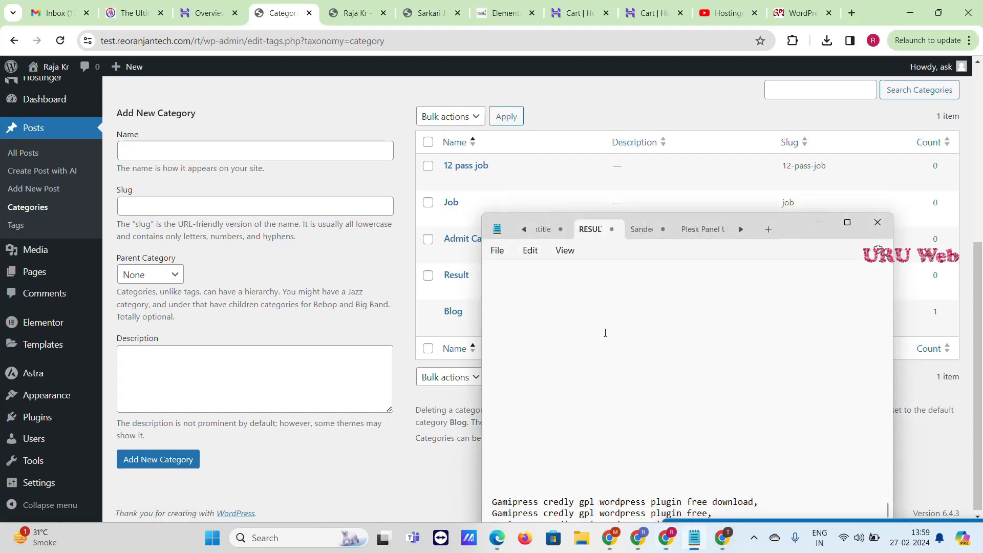
pyautogui.write('12 ')
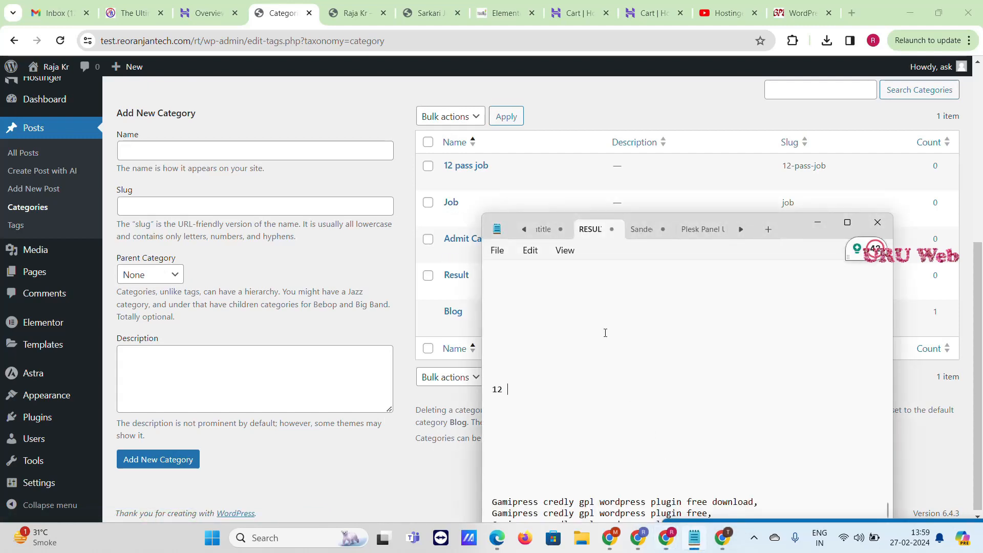
pyautogui.write('pass job - ')
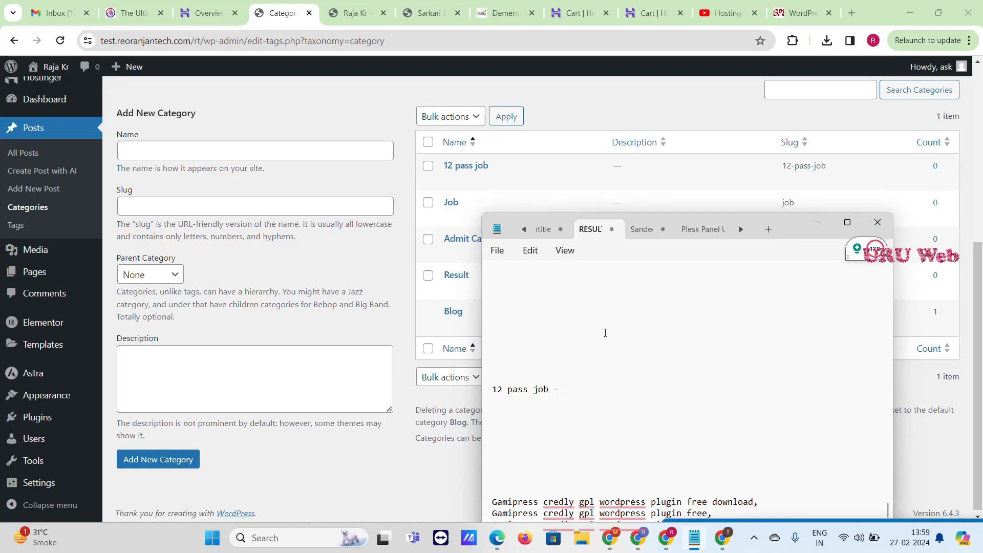
pyautogui.write('4')
pyautogui.press('Return')
pyautogui.write('admi')
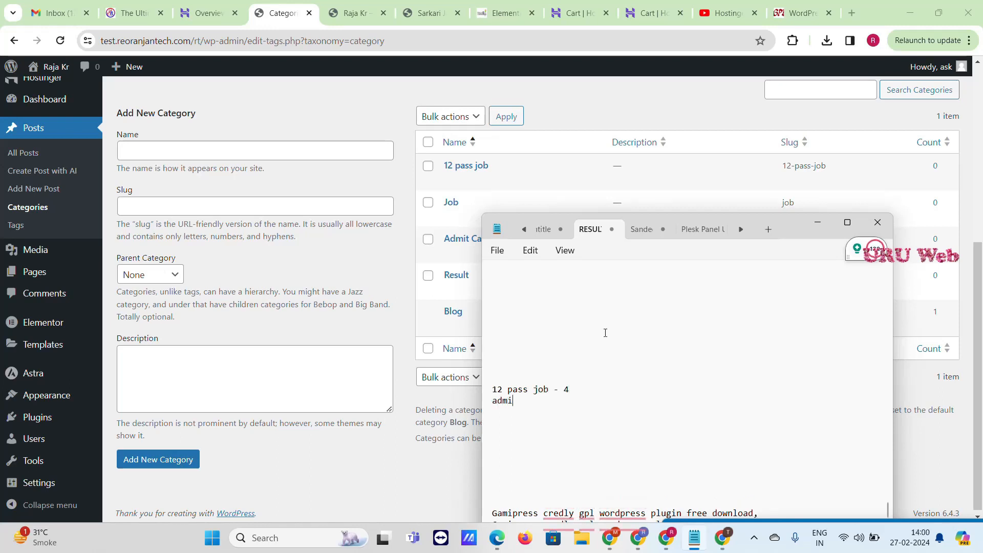
pyautogui.write('t carrd')
pyautogui.press('Return')
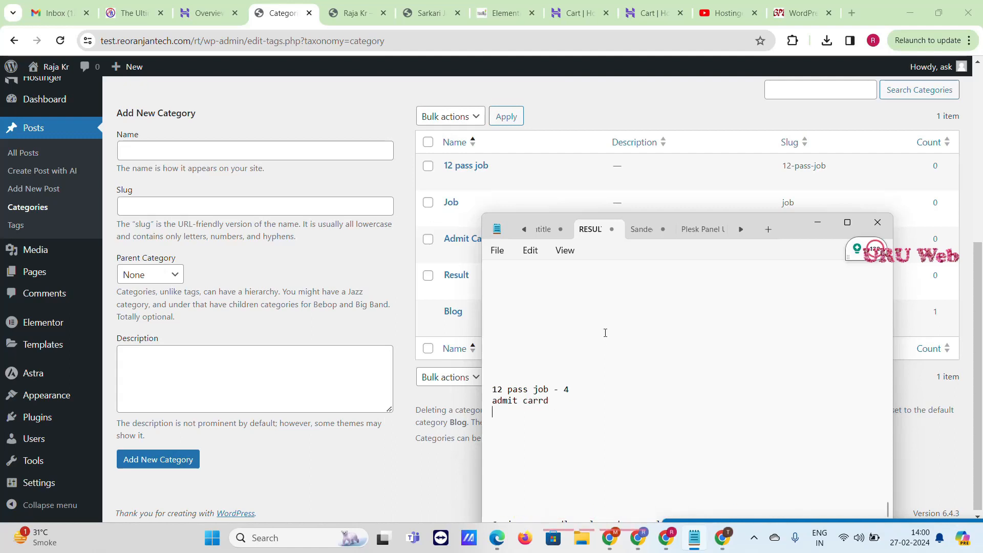
pyautogui.write('result')
pyautogui.press('Return')
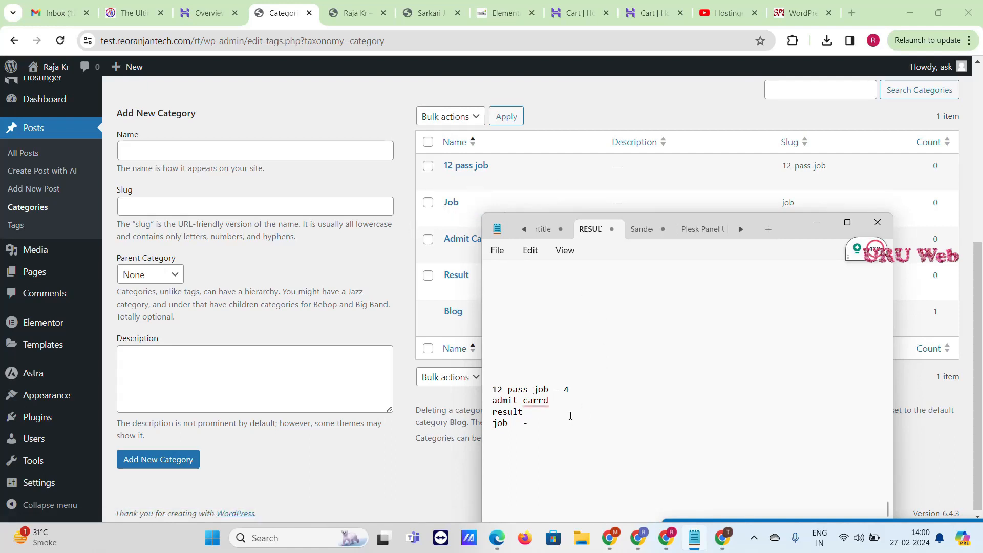
# Step: Complete the note with each category's ID: job 4, 12 pass job 5, admit carrd 3 and result 2
pyautogui.click(567, 440)
pyautogui.write('4')
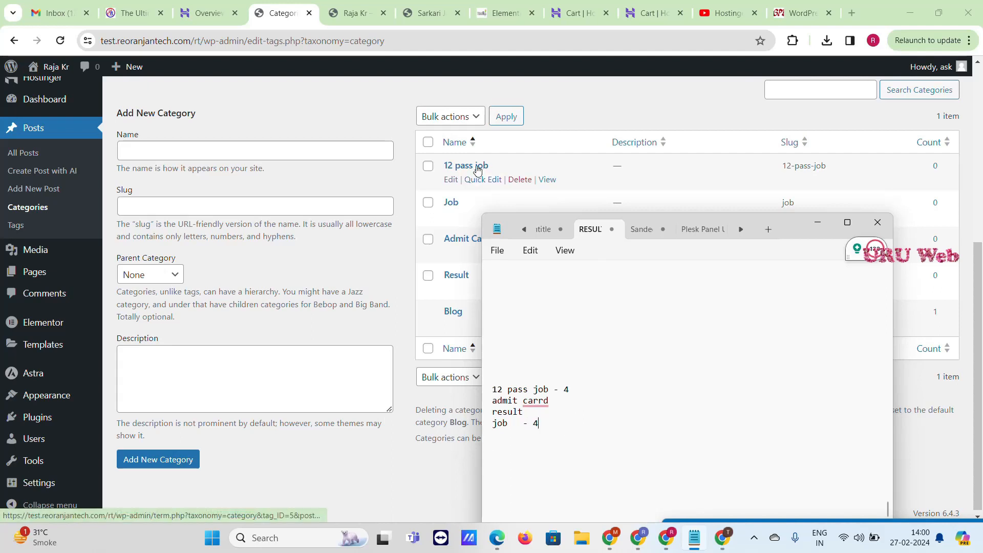
pyautogui.doubleClick(565, 389)
pyautogui.write('5')
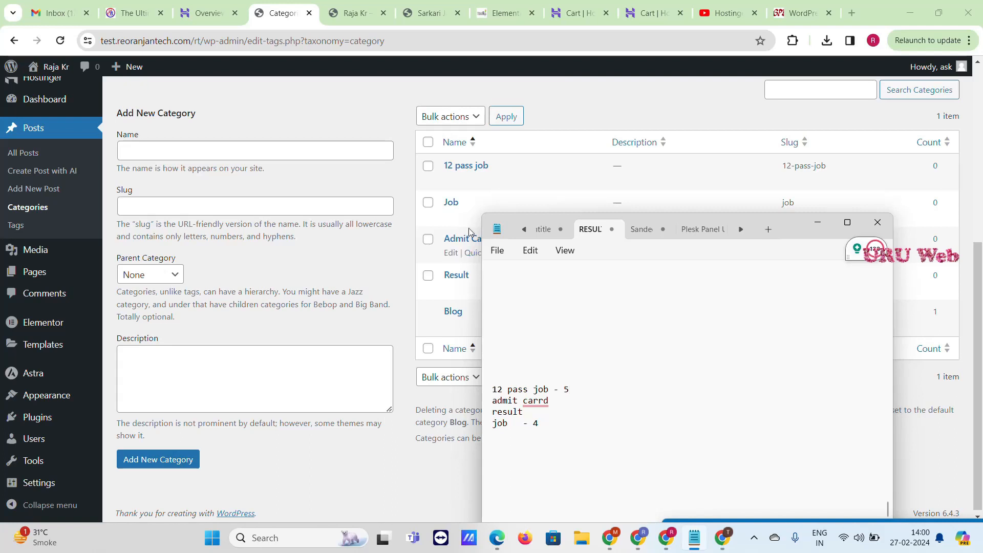
pyautogui.click(567, 404)
pyautogui.write('- 3')
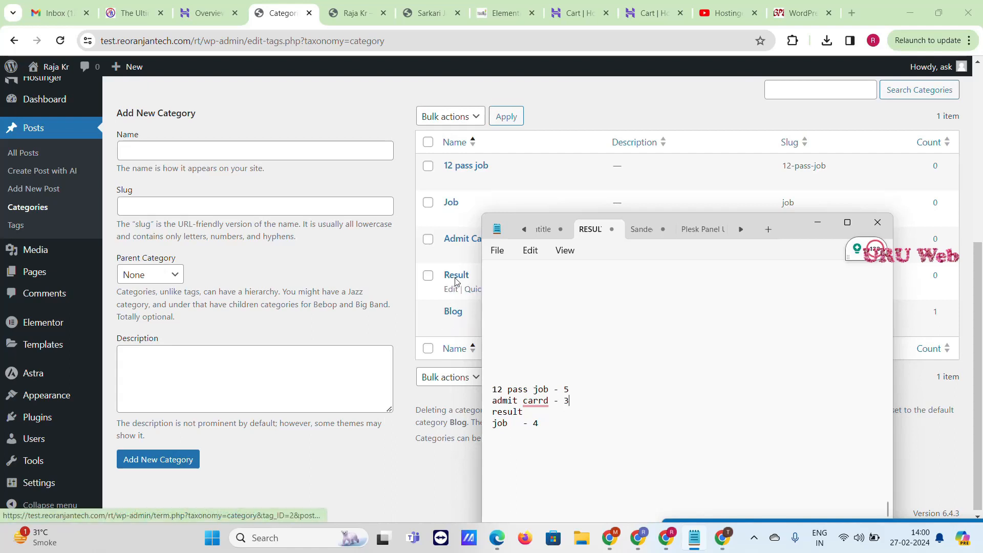
pyautogui.click(559, 415)
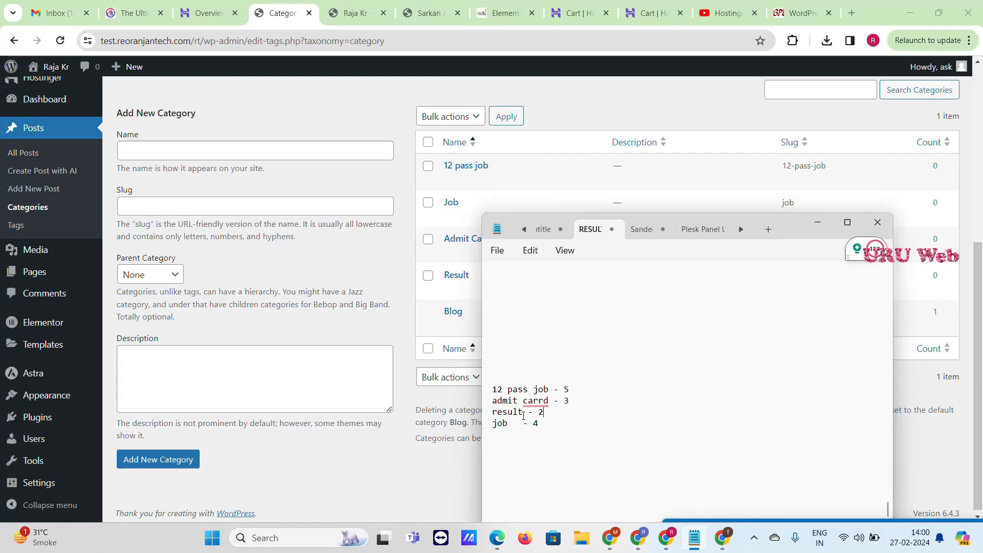
# Step: Return to the WordPress admin and open the editor for a new page in a separate tab
pyautogui.moveTo(53, 272)
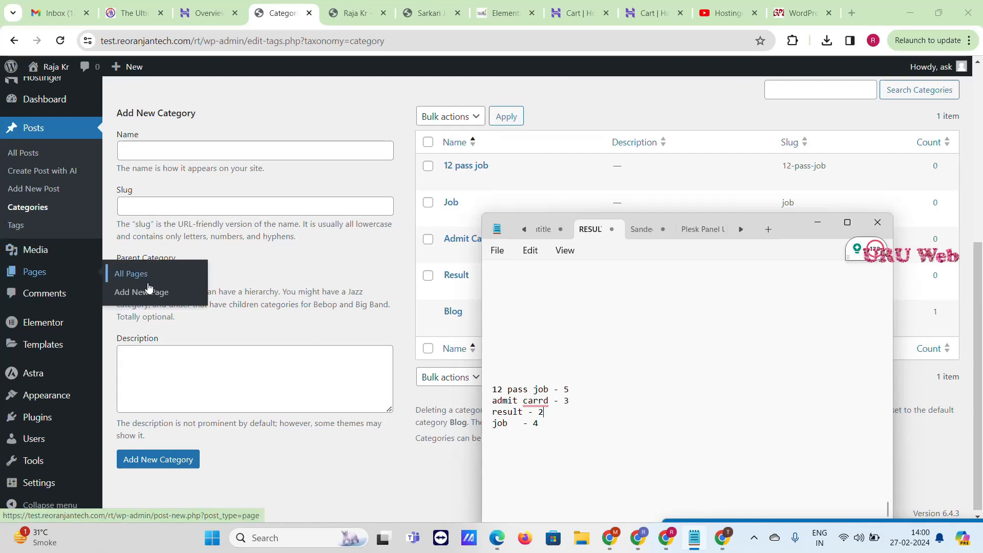
pyautogui.rightClick(138, 297)
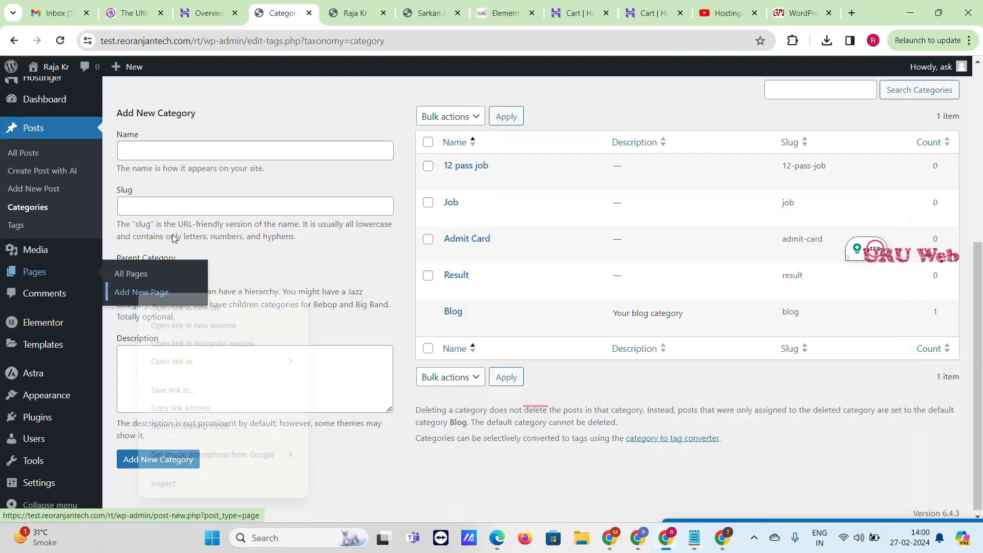
pyautogui.click(196, 307)
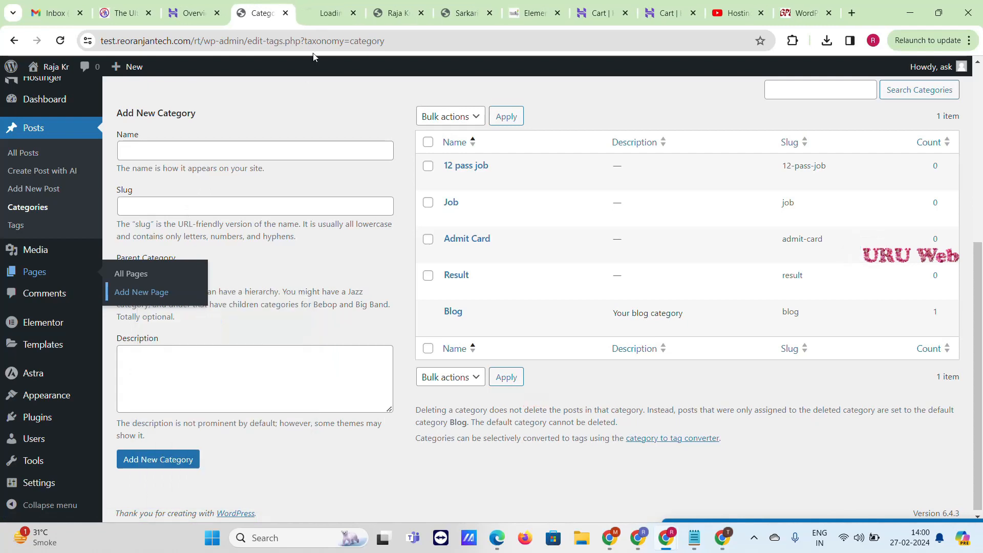
pyautogui.click(318, 4)
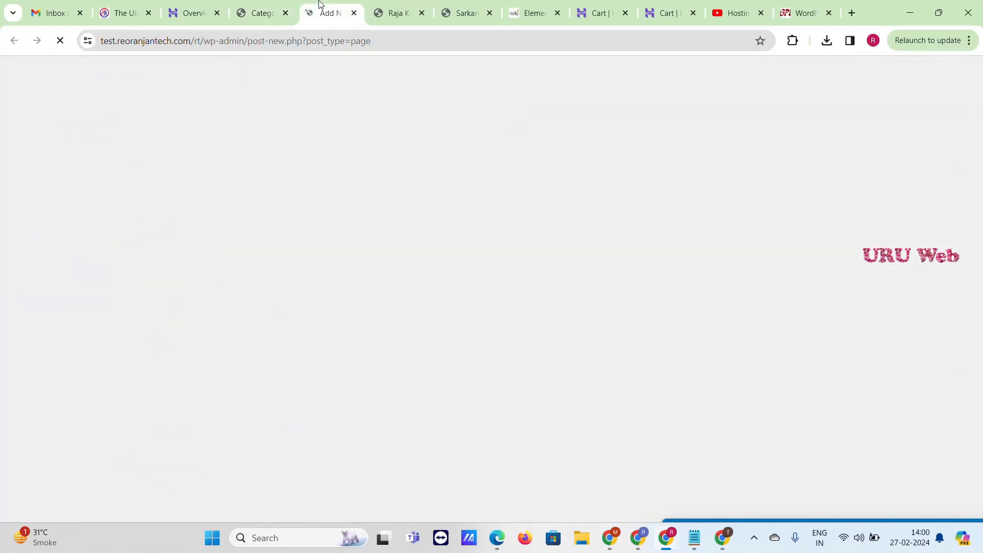
pyautogui.click(407, 8)
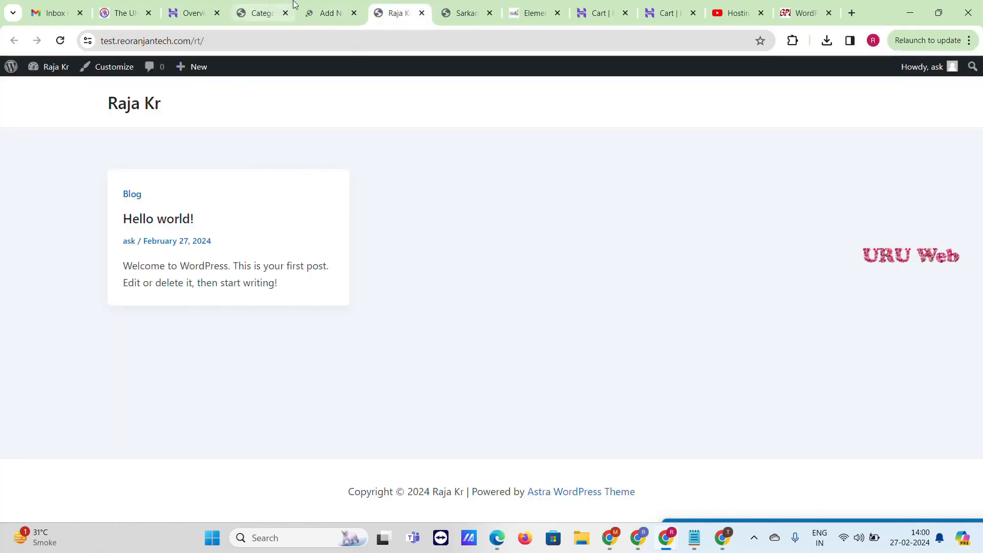
pyautogui.click(331, 8)
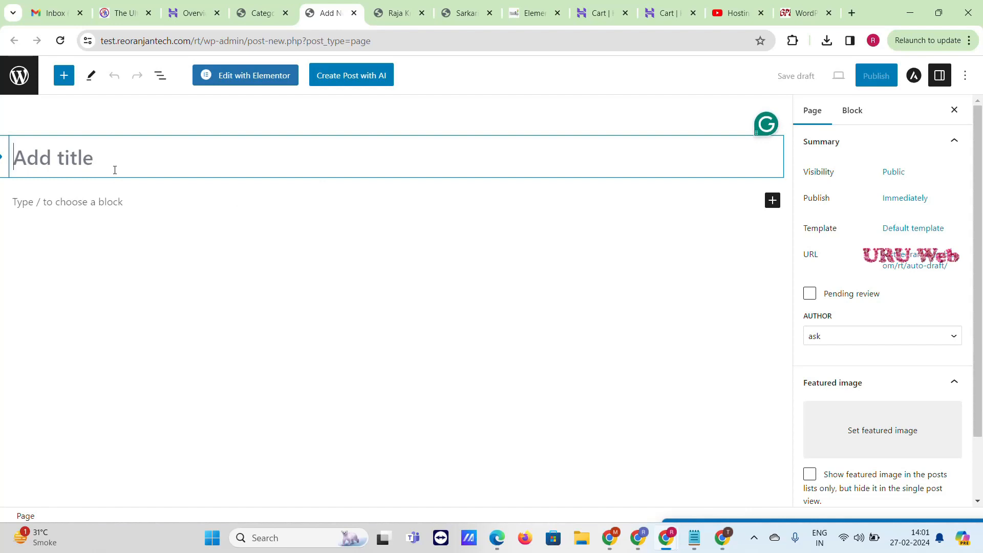
# Step: Title the new page Home, hide its title on the page and publish it
pyautogui.write('Home')
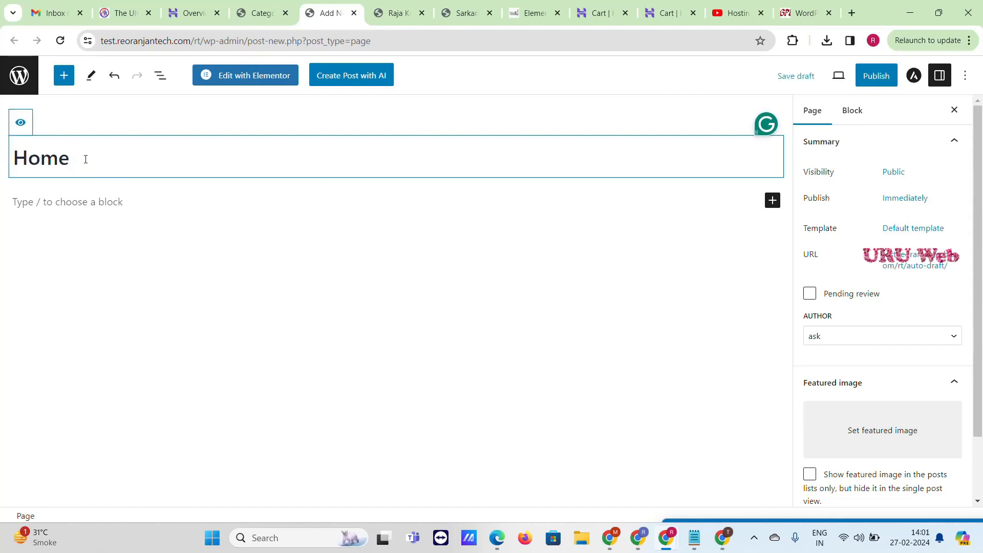
pyautogui.click(22, 126)
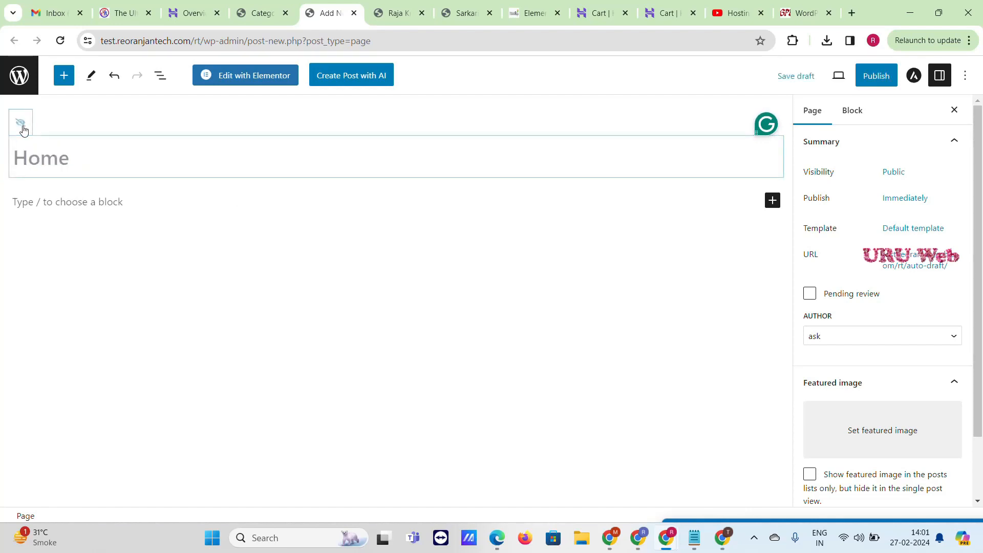
pyautogui.click(877, 82)
pyautogui.click(862, 77)
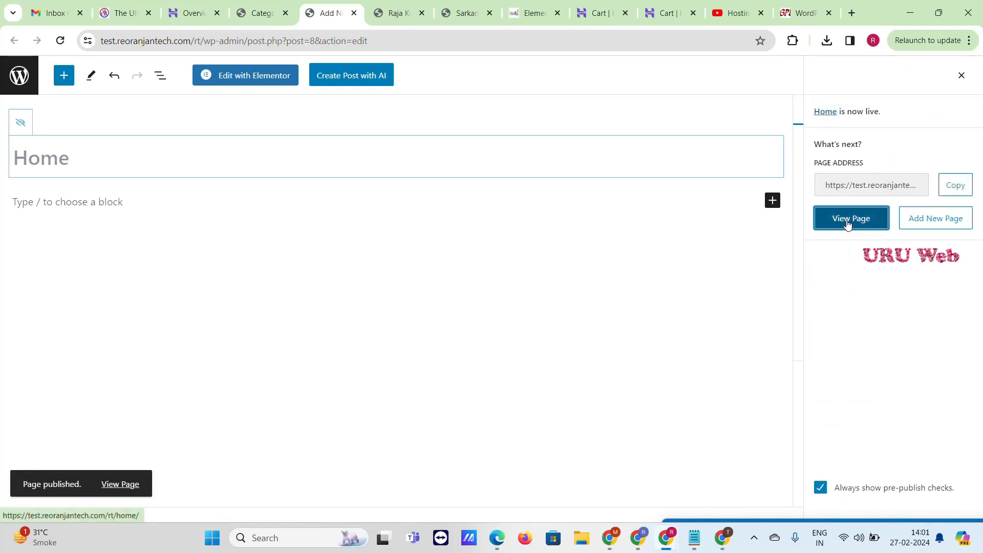
# Step: View the published Home page in a new tab and check it against the site's front page
pyautogui.rightClick(850, 219)
pyautogui.click(772, 234)
pyautogui.click(371, 13)
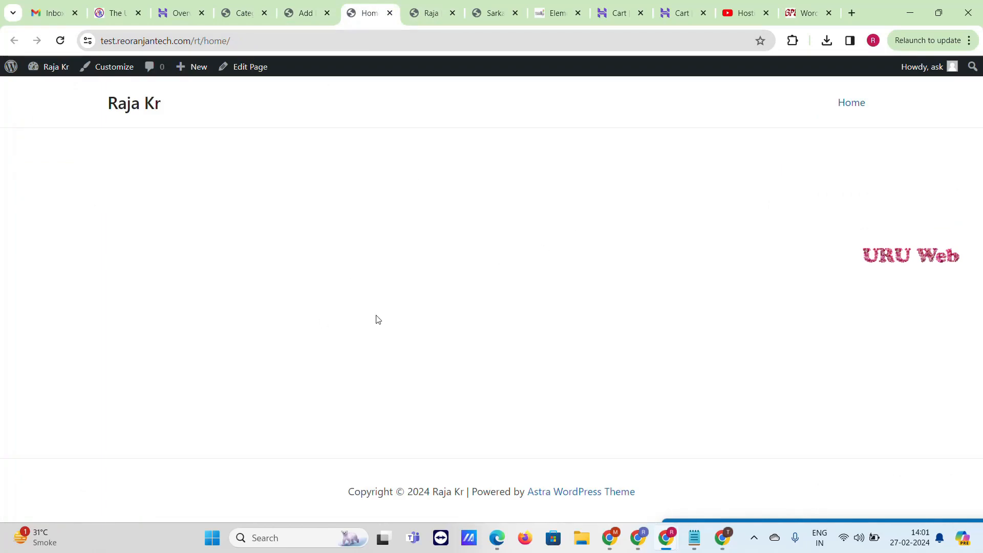
pyautogui.click(310, 10)
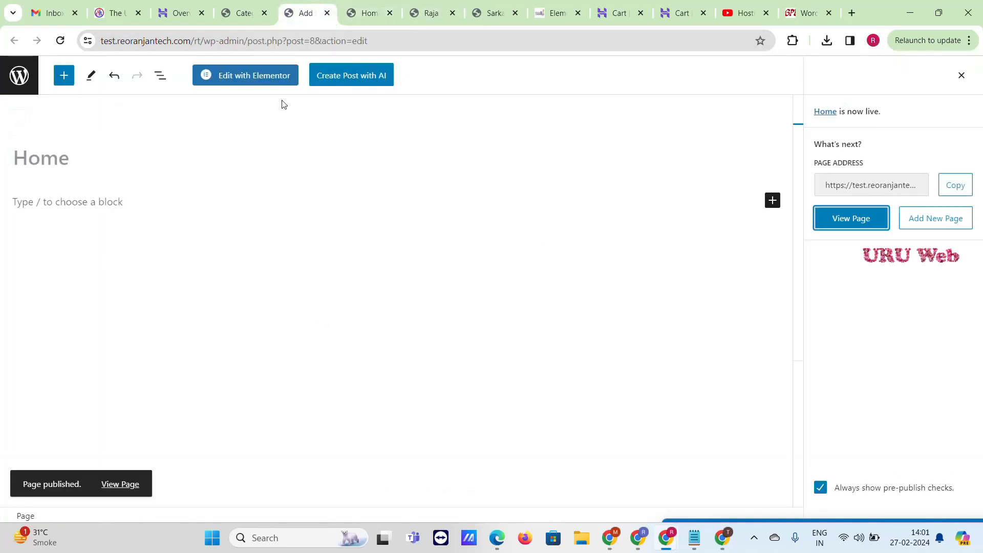
pyautogui.click(243, 10)
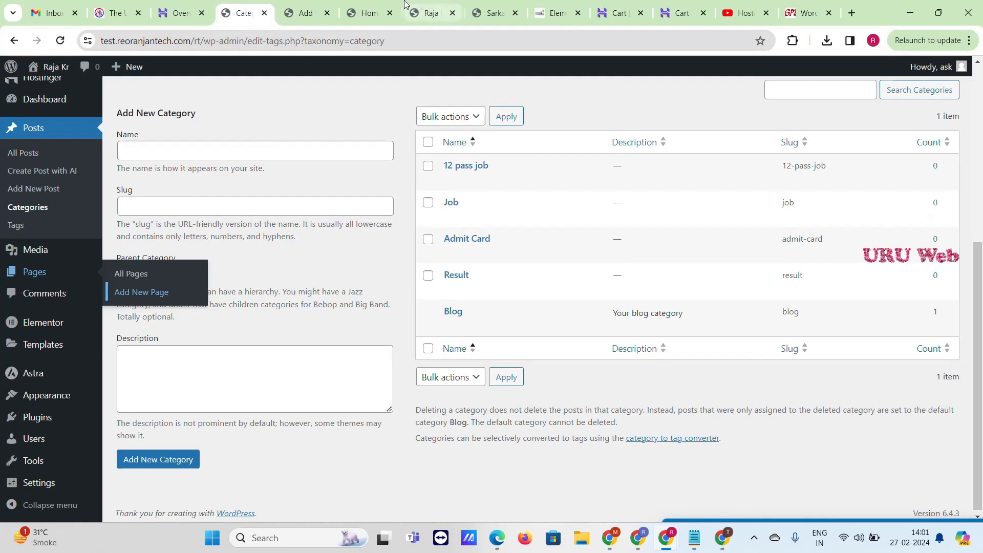
pyautogui.click(424, 5)
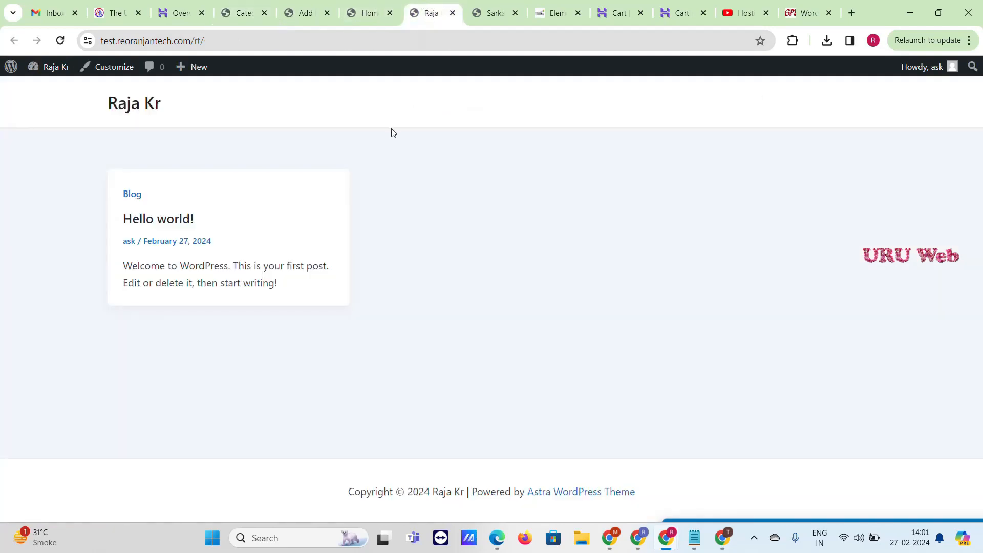
# Step: Move the Sarkari Job Find reference tab beside the Home page editor tab and close the editor tab
pyautogui.moveTo(493, 8); pyautogui.dragTo(337, 5)
pyautogui.click(306, 13)
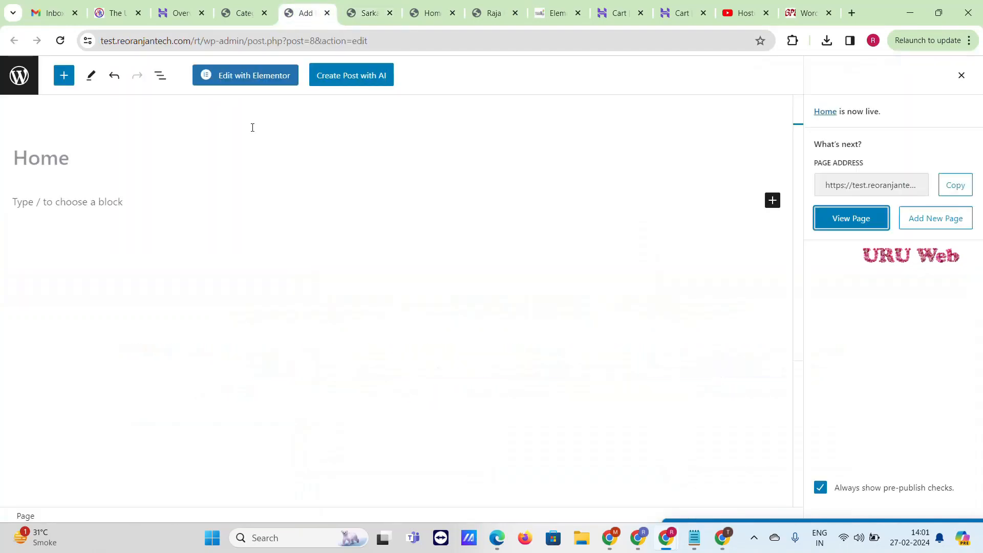
pyautogui.click(327, 13)
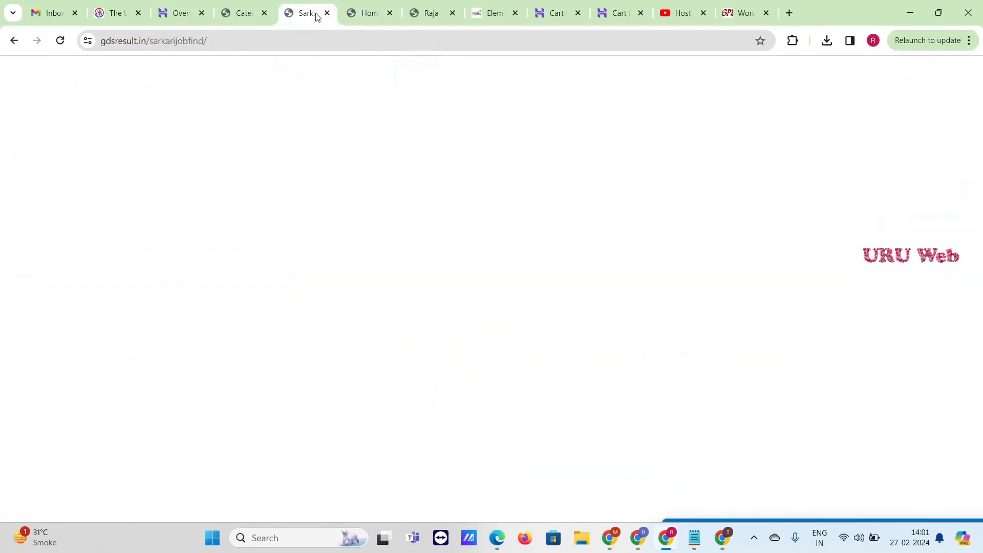
# Step: Create a new header in Elementor's Theme Builder, dismissing the template library and the Elementor AI introduction
pyautogui.click(234, 5)
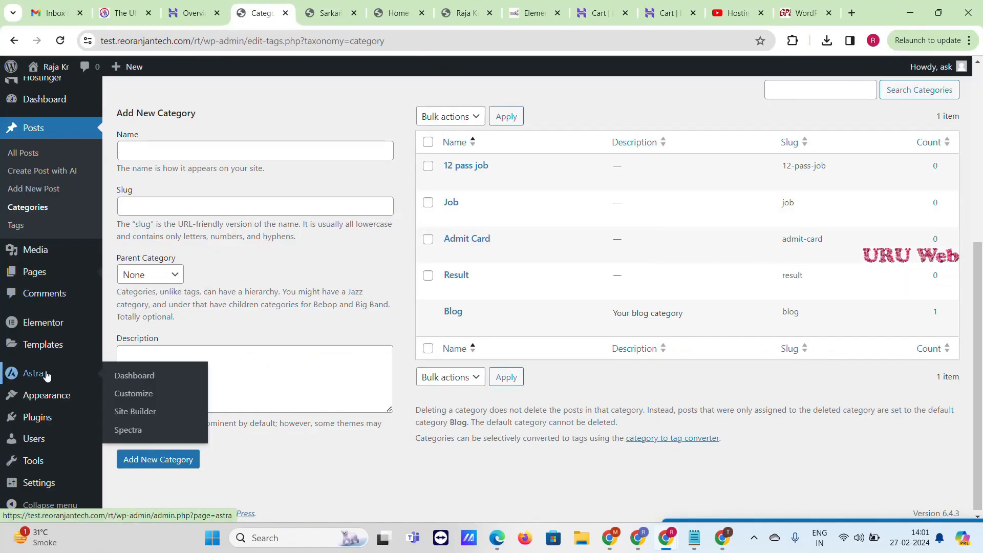
pyautogui.moveTo(55, 339)
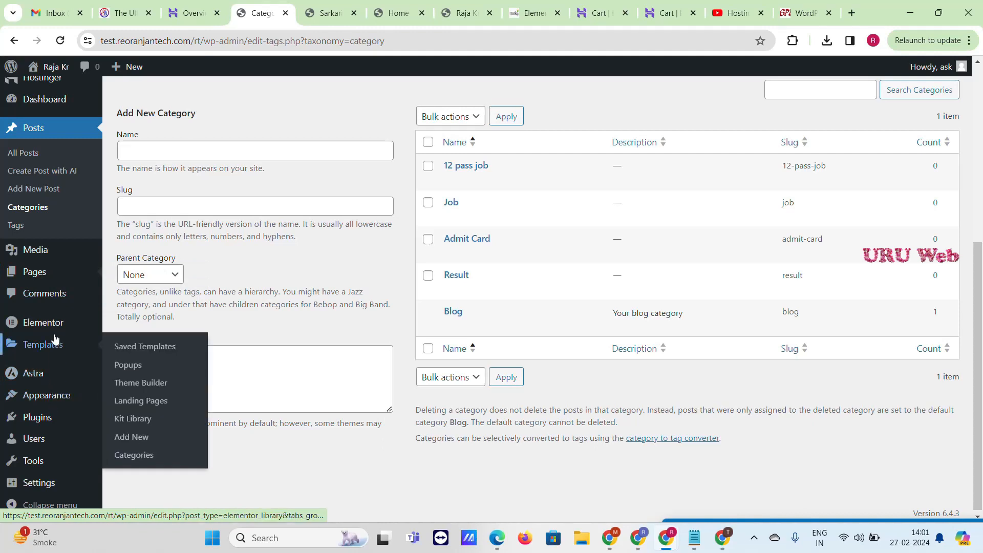
pyautogui.click(124, 385)
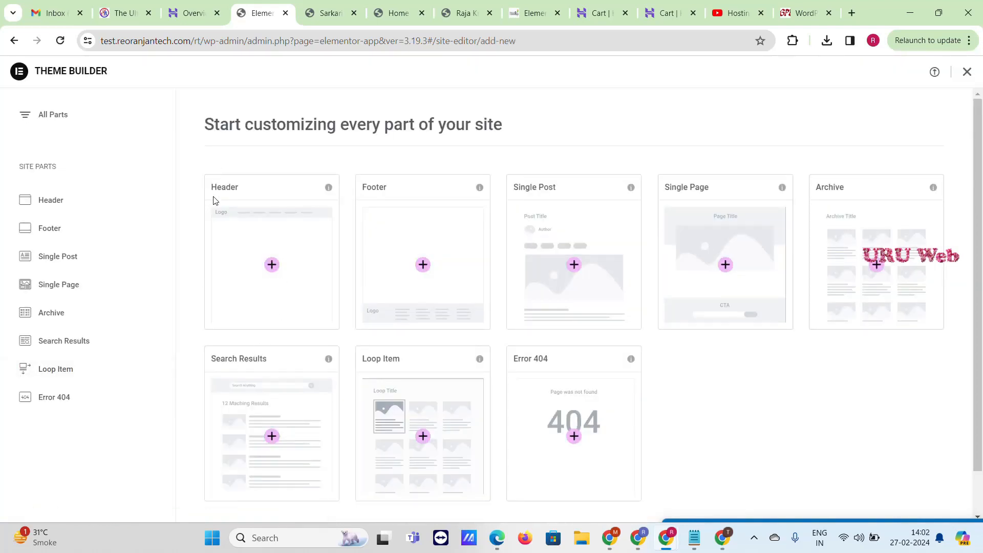
pyautogui.click(275, 273)
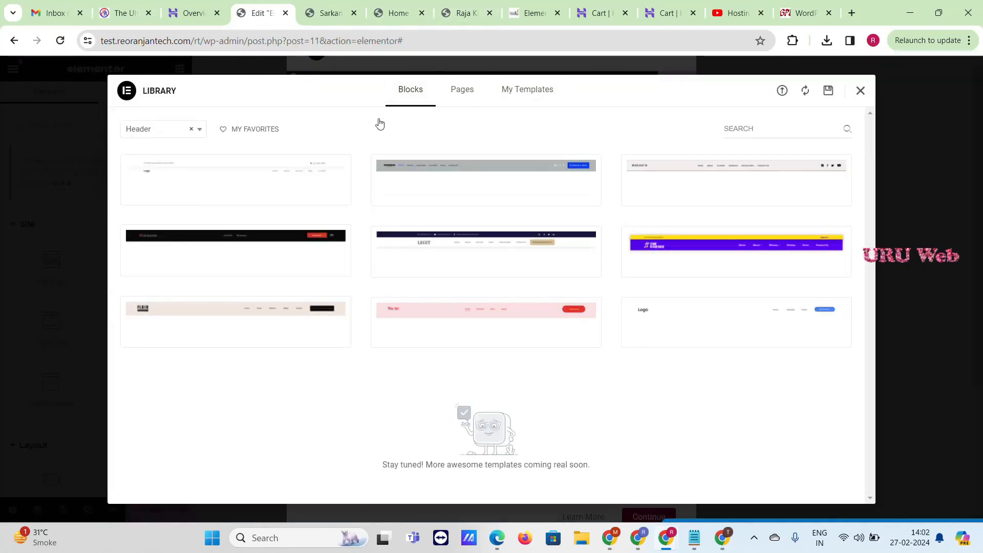
pyautogui.click(860, 90)
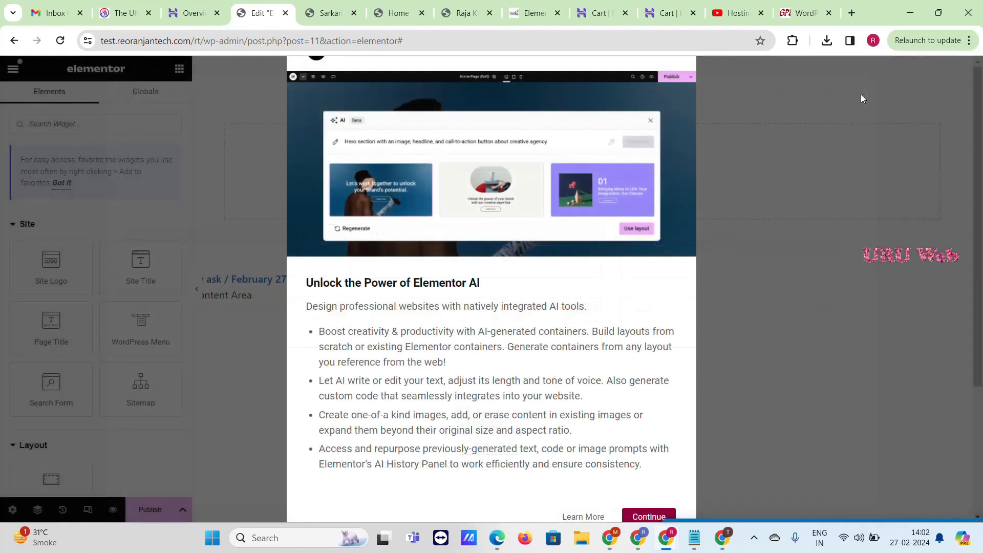
pyautogui.click(650, 517)
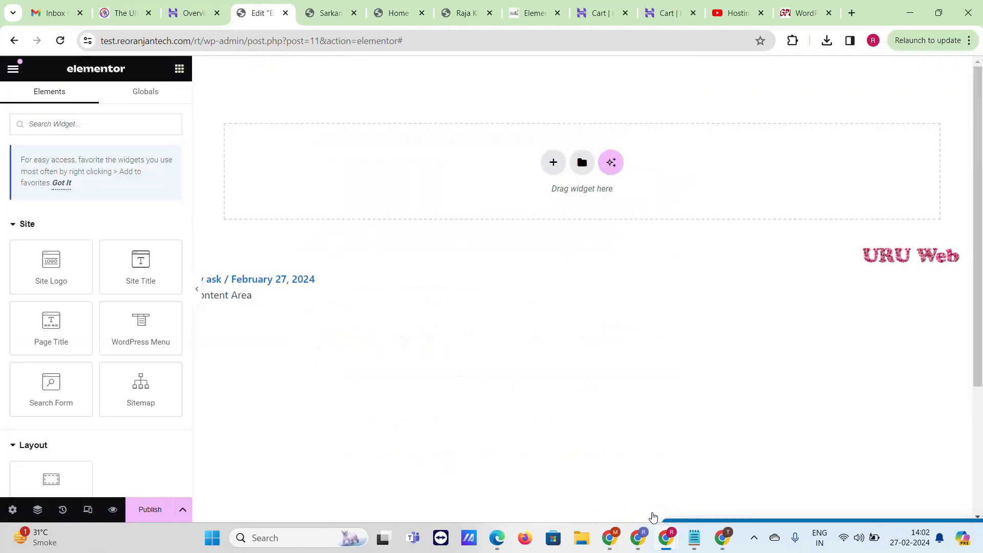
# Step: Check the reference site's header and add a container with four equal columns to the new header
pyautogui.click(327, 12)
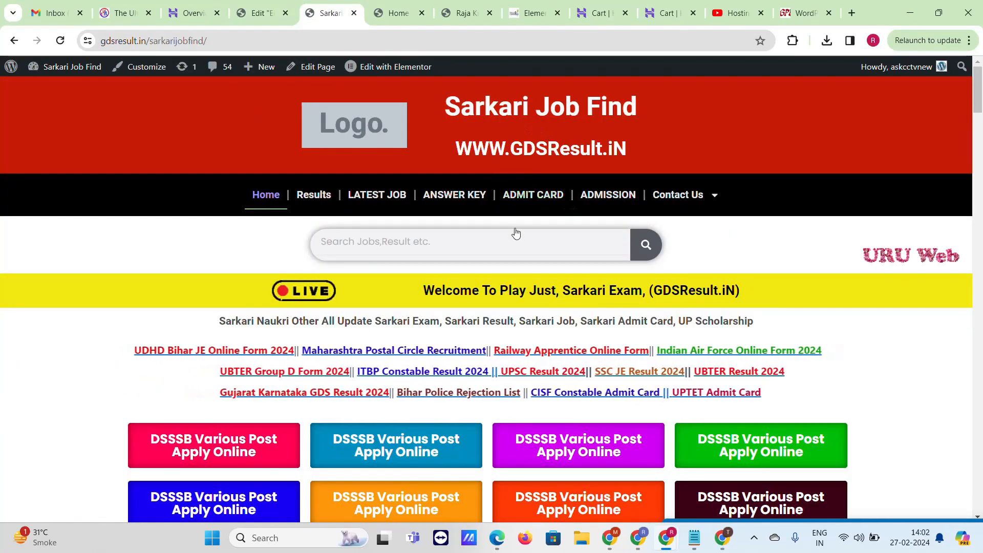
pyautogui.click(236, 4)
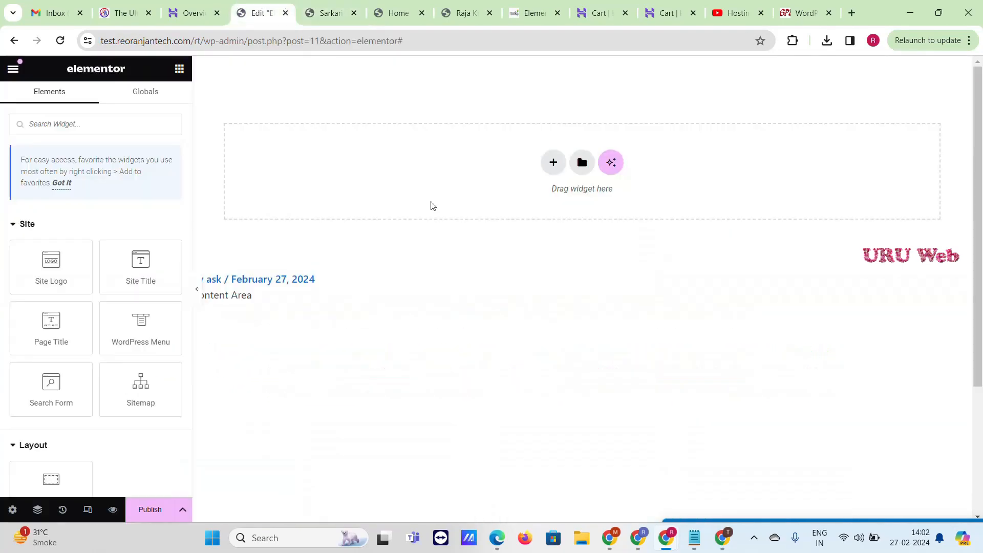
pyautogui.click(552, 163)
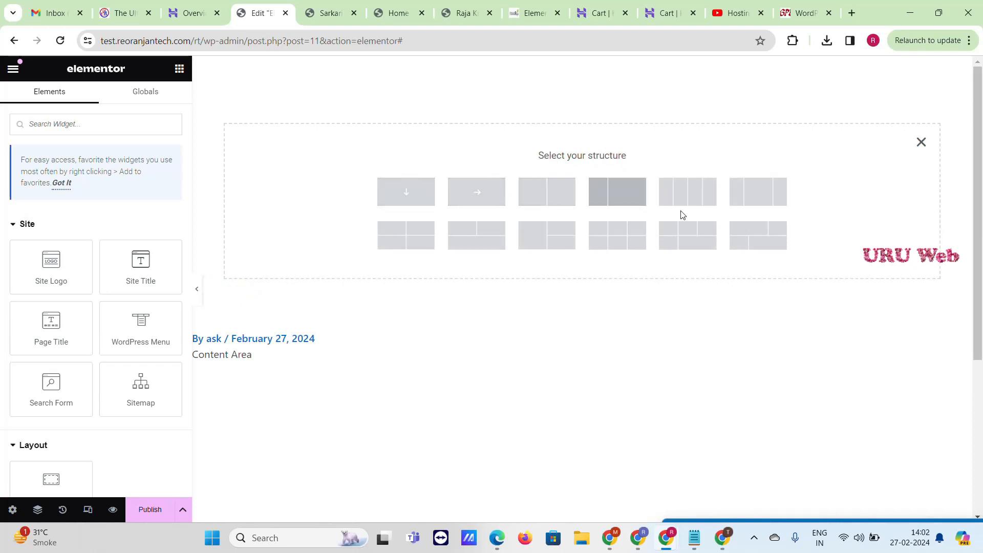
pyautogui.click(688, 192)
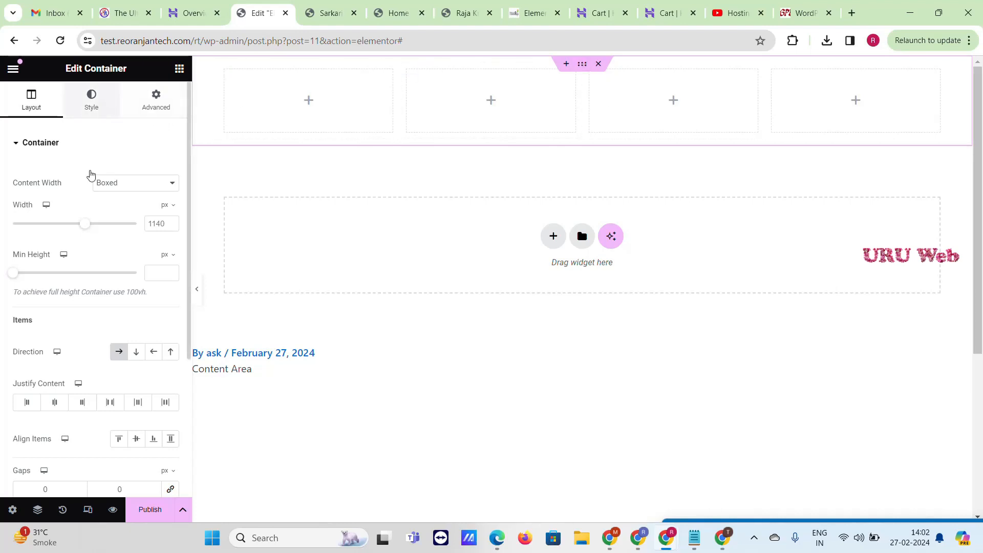
# Step: Give the four-column header container a classic background in red #E40909
pyautogui.click(98, 110)
pyautogui.click(118, 200)
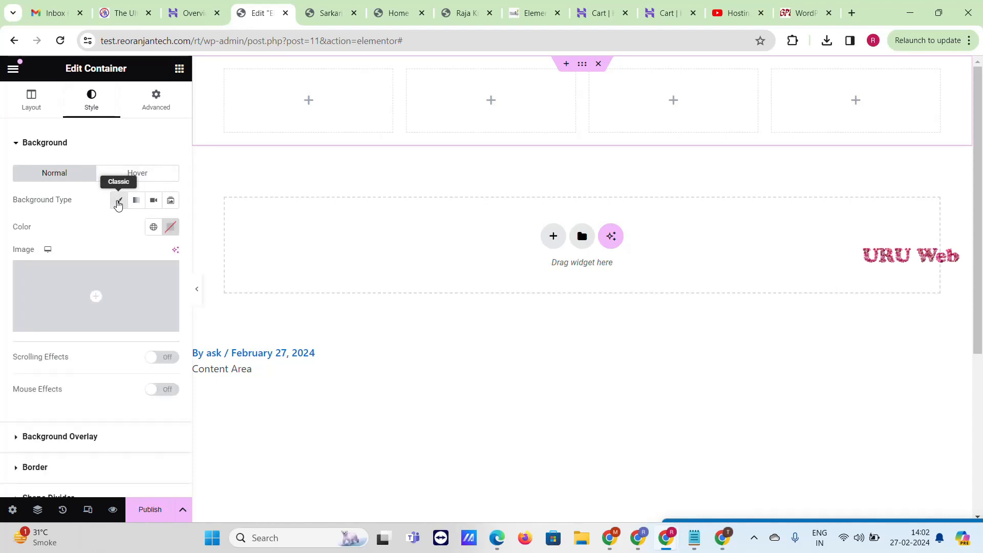
pyautogui.click(170, 227)
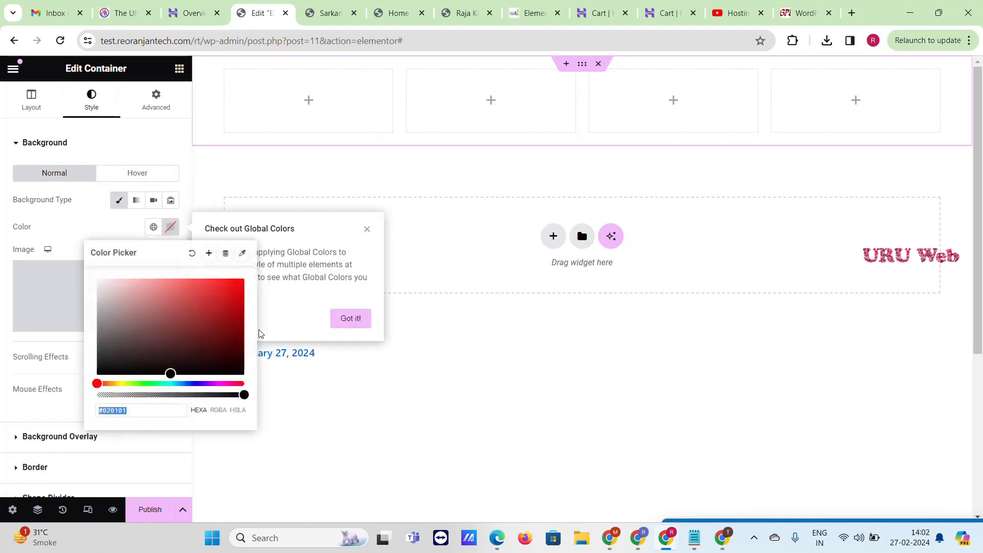
pyautogui.click(232, 285)
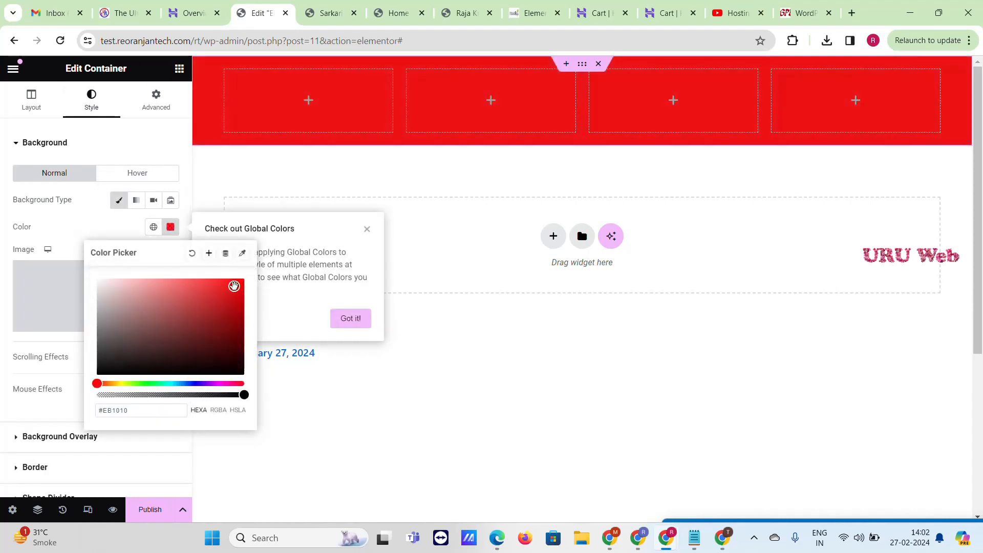
pyautogui.moveTo(234, 286); pyautogui.dragTo(238, 288)
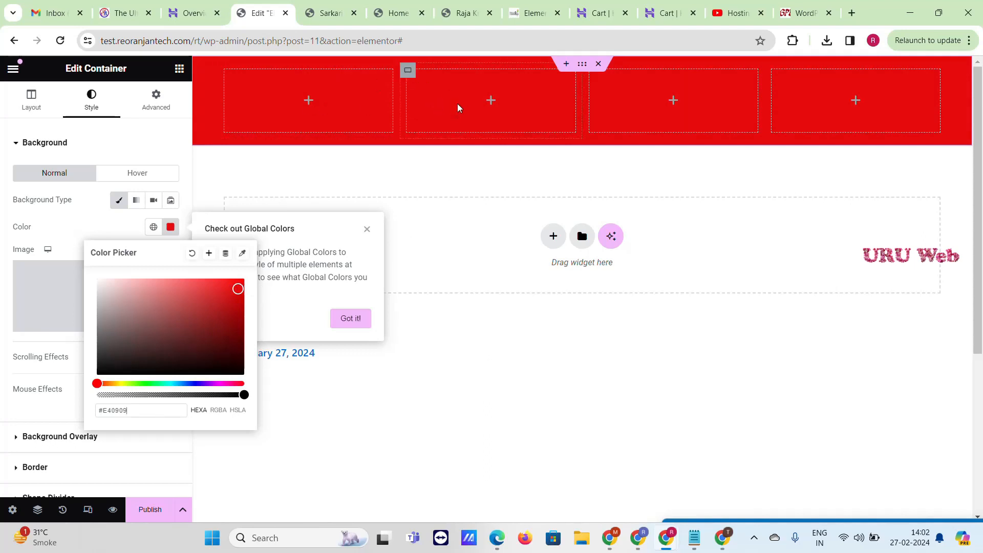
# Step: Place a Site Logo widget in the second column and a Site Title widget in the third column of the header
pyautogui.click(492, 102)
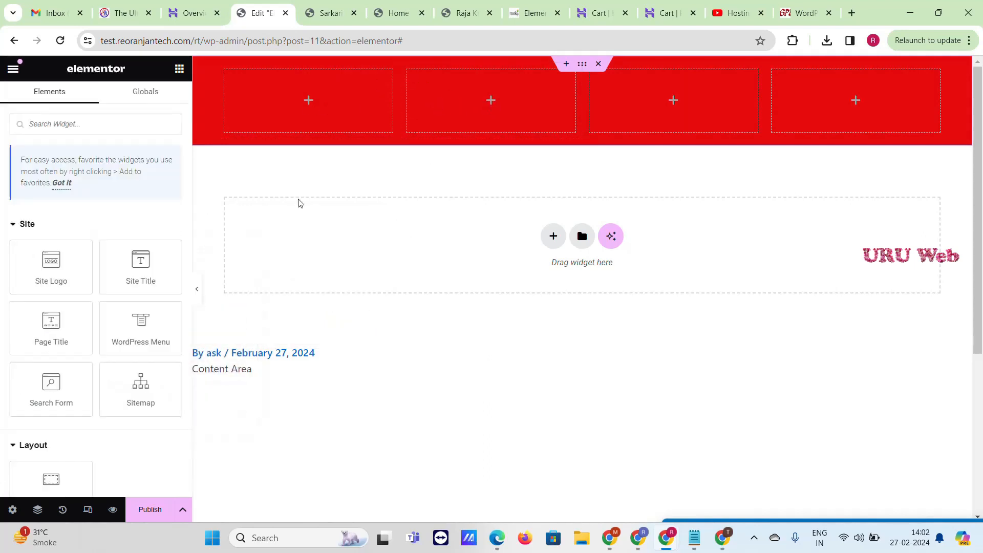
pyautogui.moveTo(52, 276); pyautogui.dragTo(484, 110)
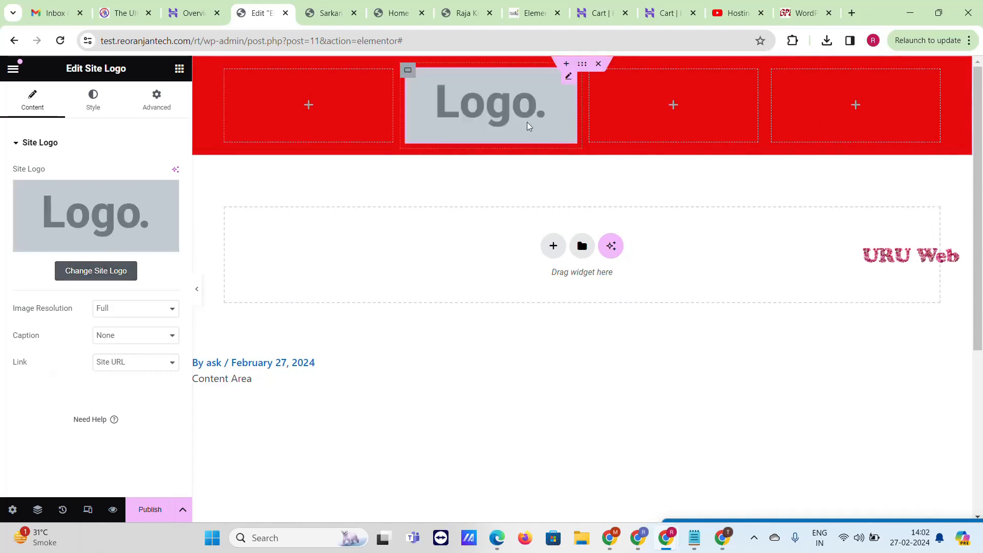
pyautogui.click(674, 105)
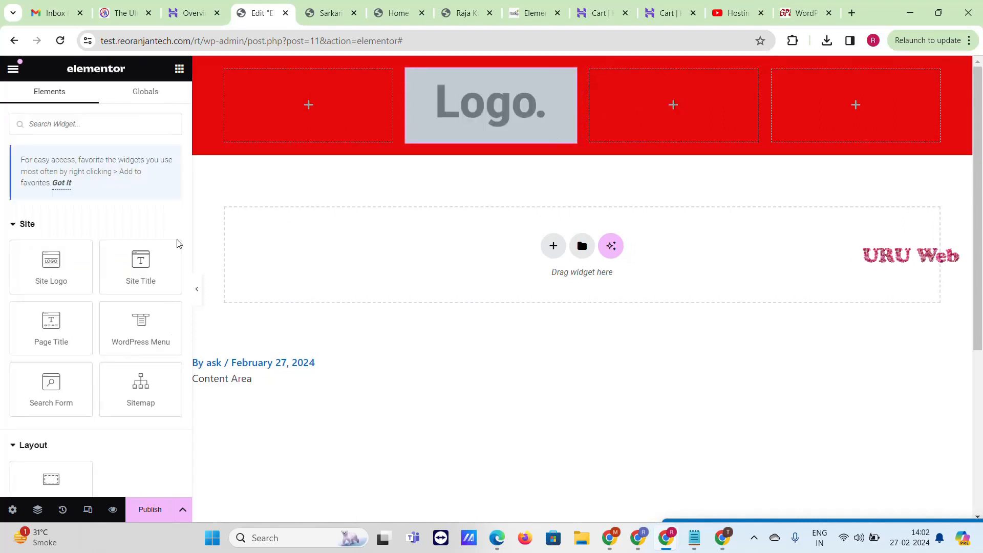
pyautogui.moveTo(138, 279); pyautogui.dragTo(663, 139)
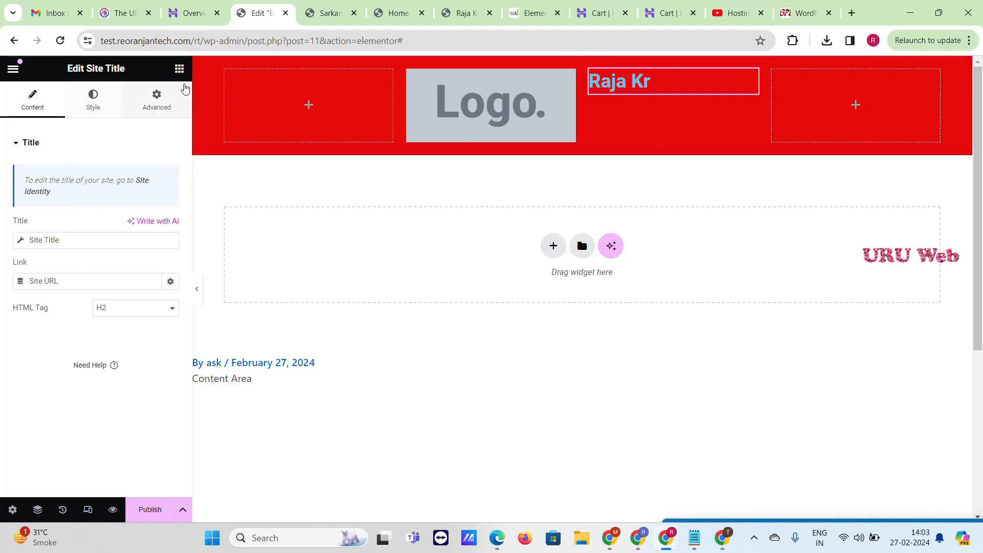
# Step: Add a Heading widget below the site title and replace its text with the domain reoranjantech.com copied from the page address
pyautogui.click(179, 68)
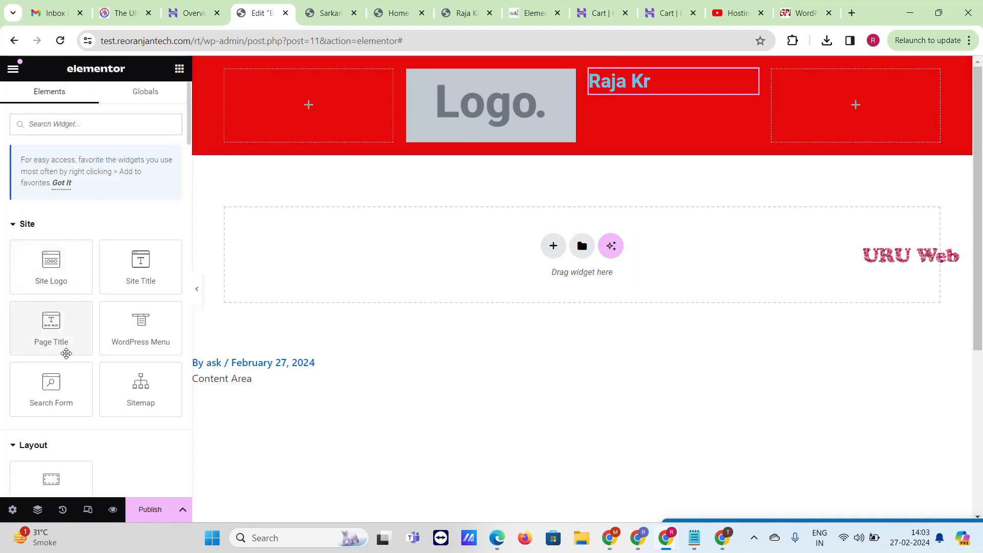
pyautogui.scroll(-4, 66, 353)
pyautogui.moveTo(61, 386); pyautogui.dragTo(664, 87)
pyautogui.doubleClick(120, 193)
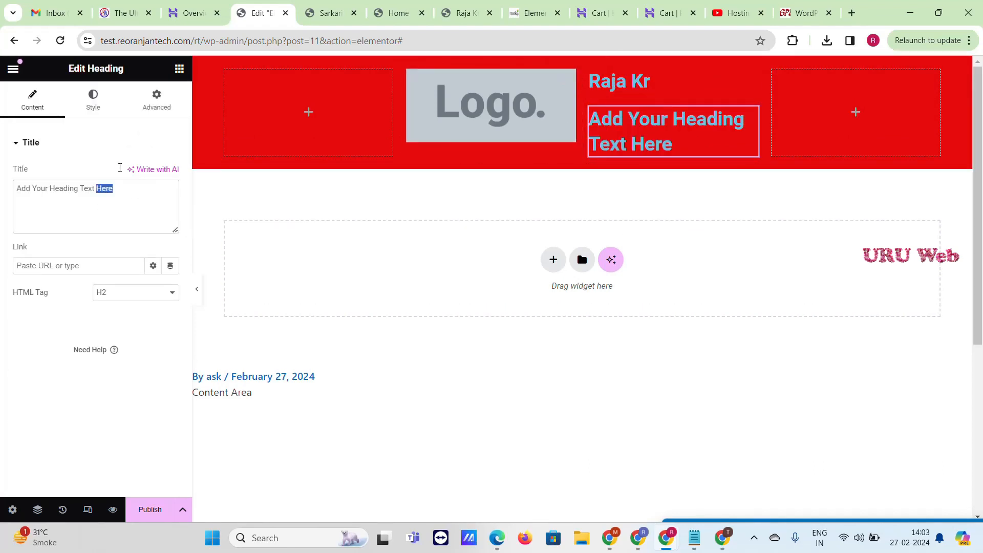
pyautogui.moveTo(191, 41); pyautogui.dragTo(117, 41)
pyautogui.hotkey('ctrl', 'c')
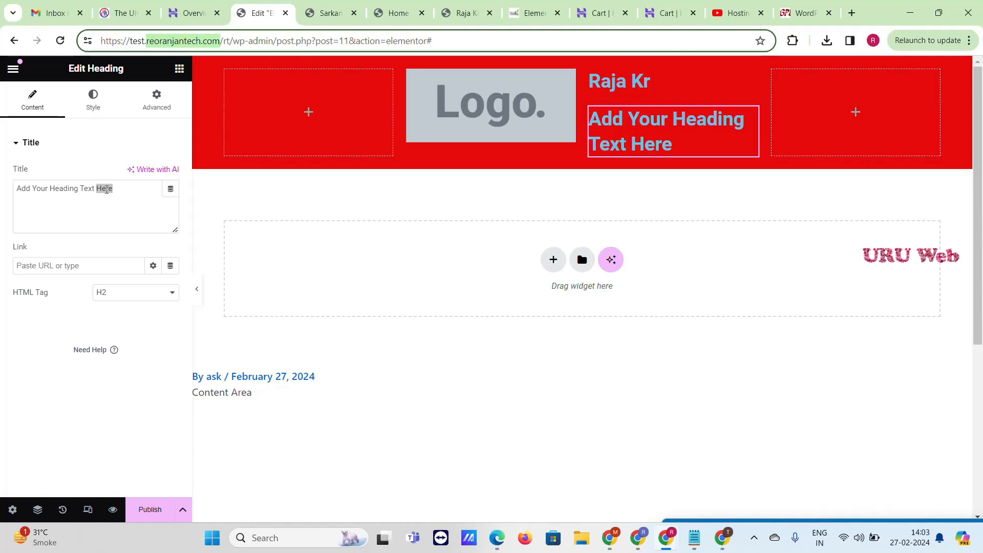
pyautogui.tripleClick(106, 189)
pyautogui.hotkey('ctrl', 'v')
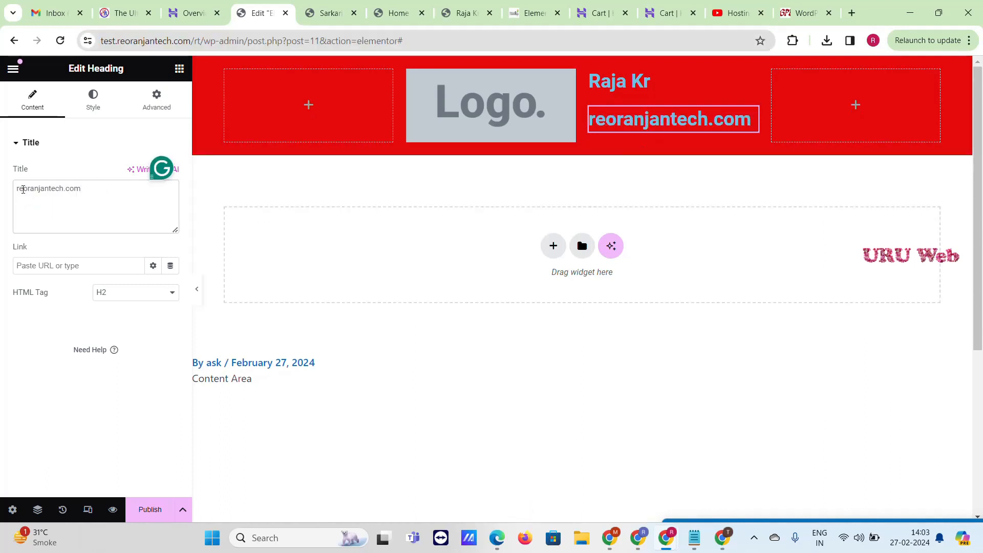
pyautogui.click(19, 188)
pyautogui.write('ww')
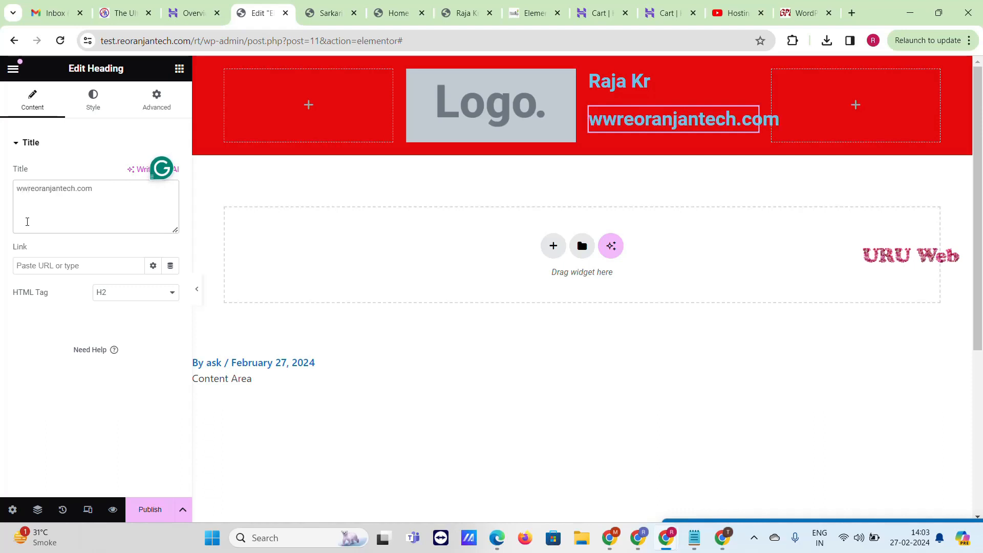
pyautogui.write('w.jo')
pyautogui.write('b')
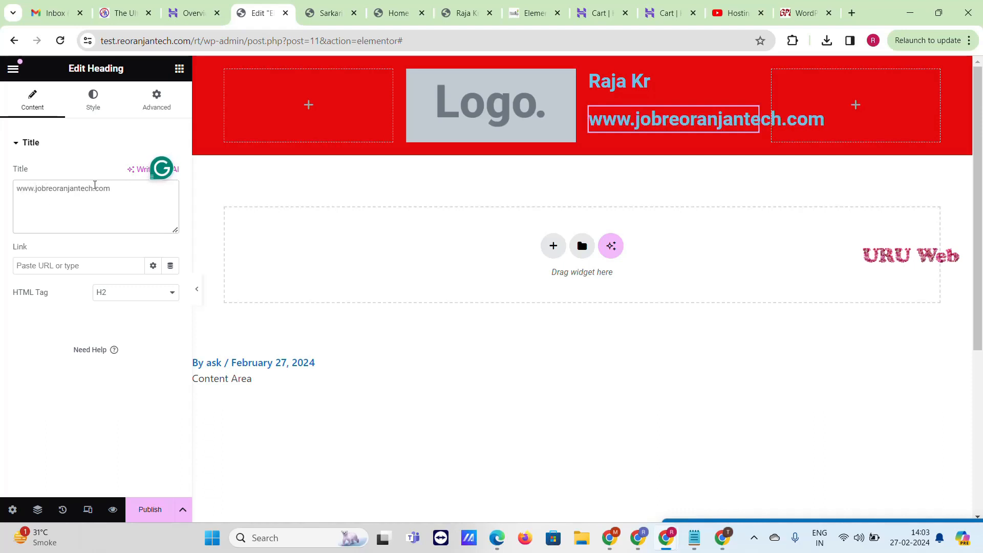
pyautogui.moveTo(57, 191); pyautogui.dragTo(47, 191)
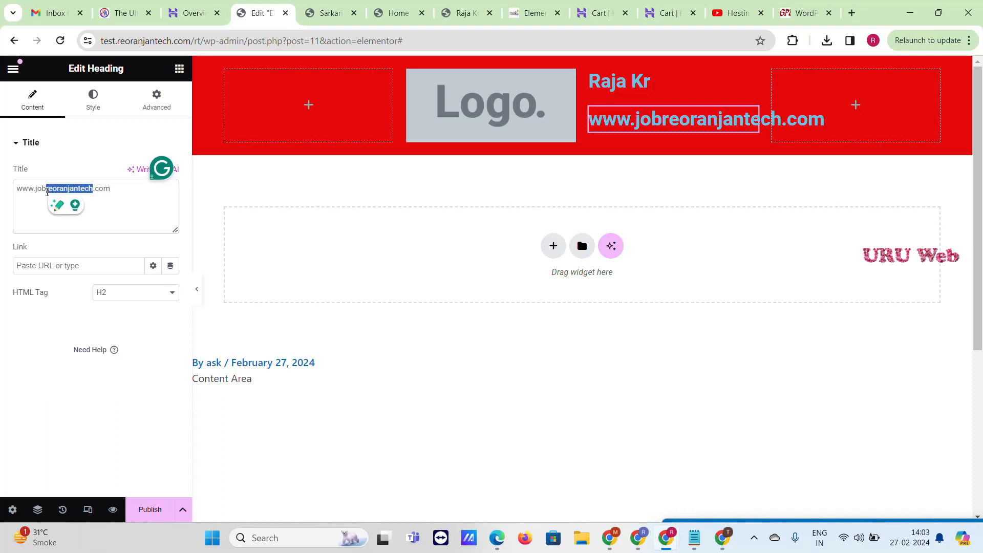
pyautogui.press('BackSpace')
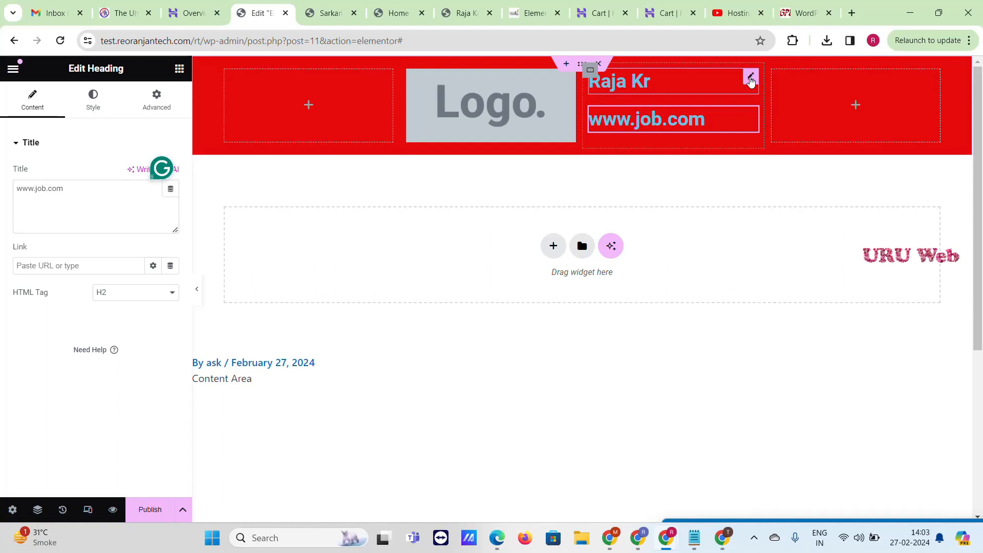
# Step: Style the site title with centre alignment, white text and a font size of 58 px
pyautogui.click(750, 78)
pyautogui.click(114, 105)
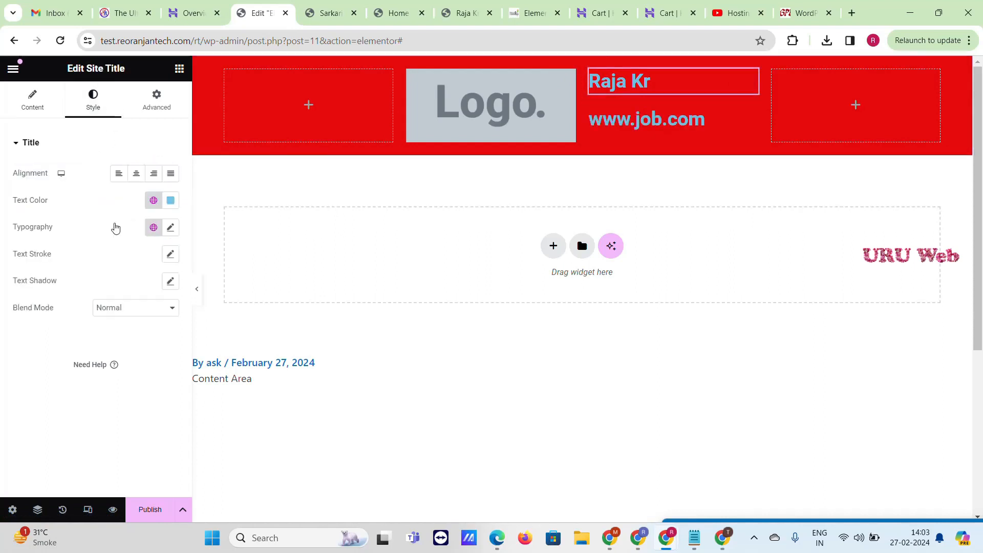
pyautogui.click(136, 173)
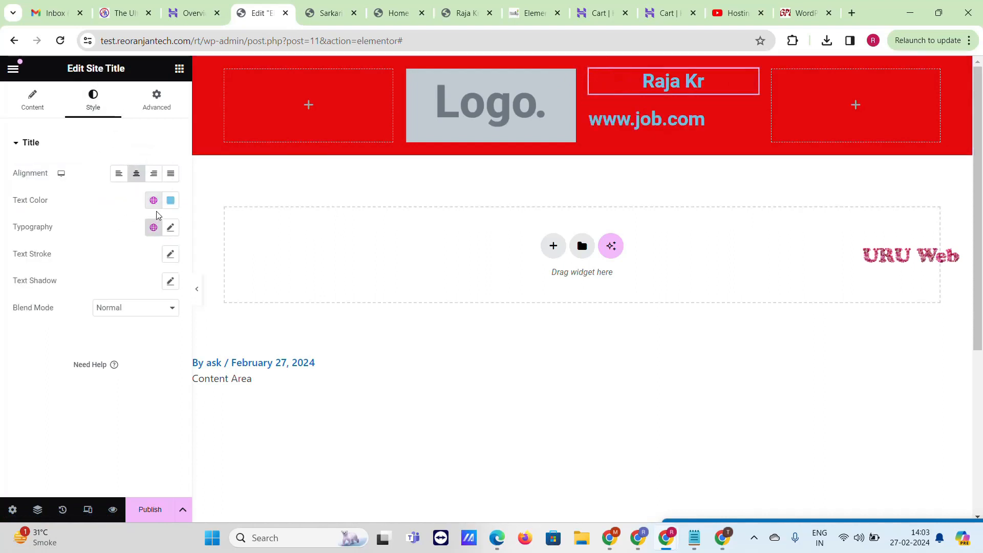
pyautogui.click(169, 201)
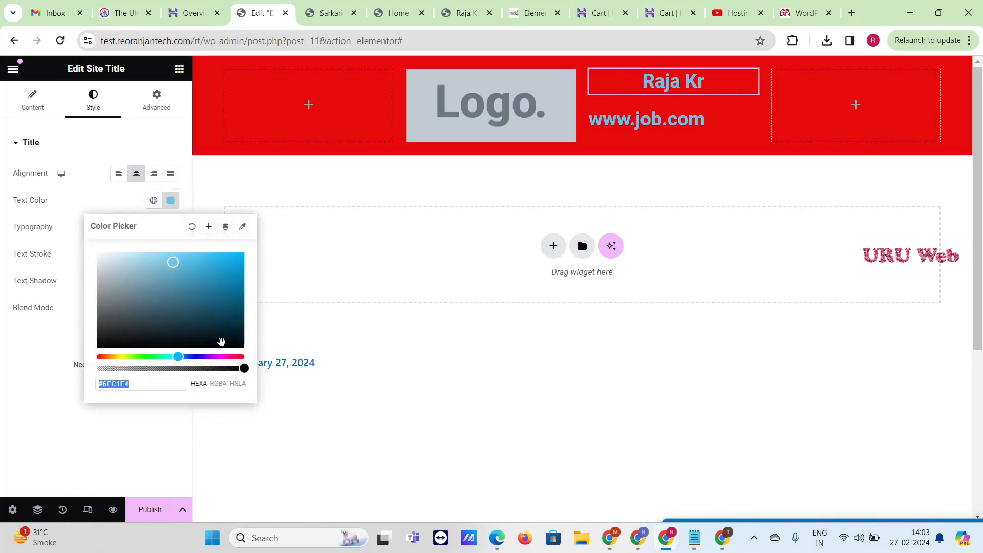
pyautogui.click(237, 343)
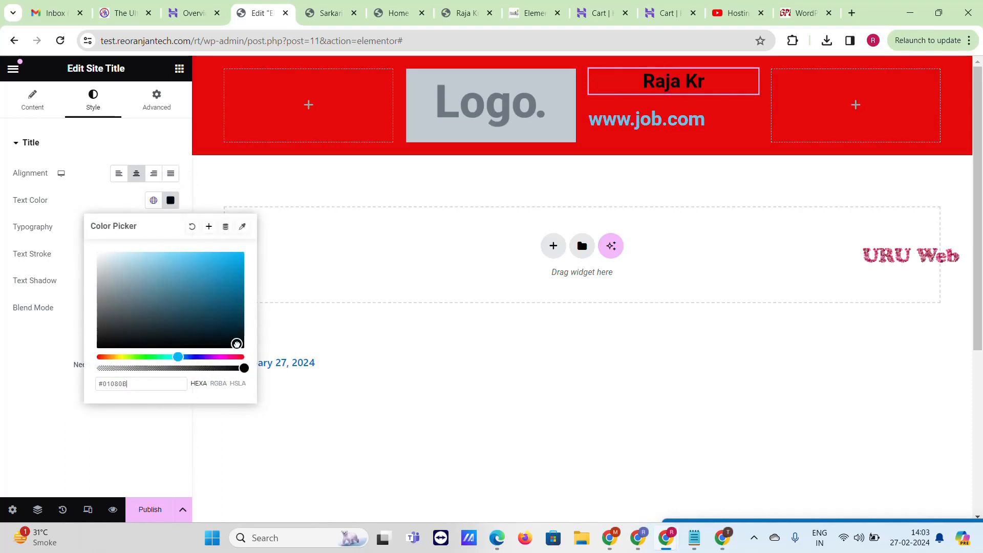
pyautogui.moveTo(166, 271); pyautogui.dragTo(35, 224)
pyautogui.click(34, 224)
pyautogui.click(171, 229)
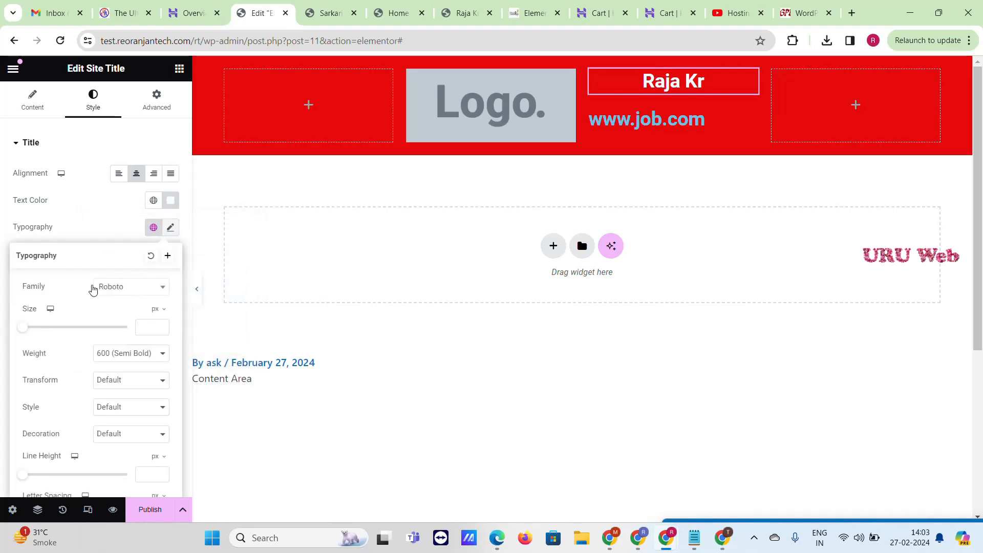
pyautogui.moveTo(27, 331); pyautogui.dragTo(57, 336)
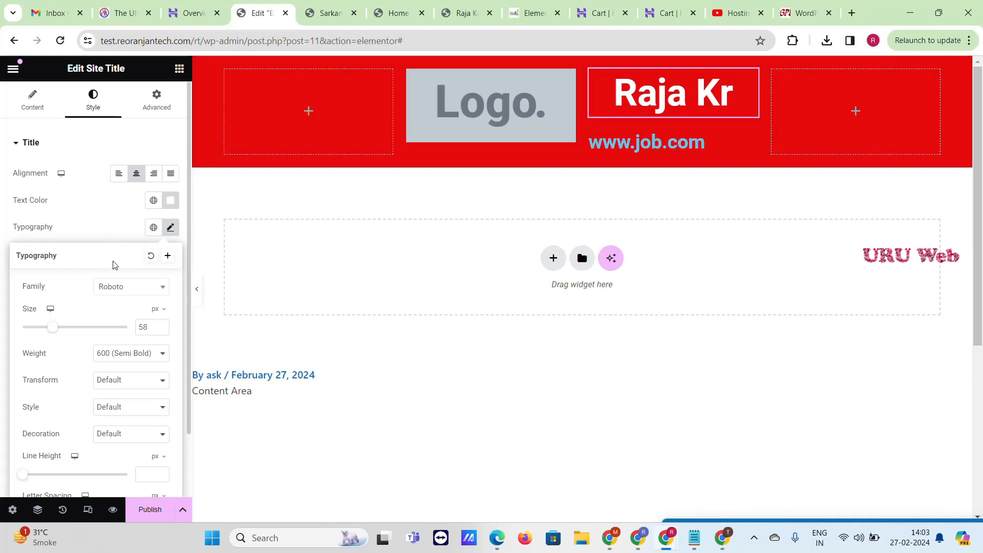
pyautogui.click(637, 143)
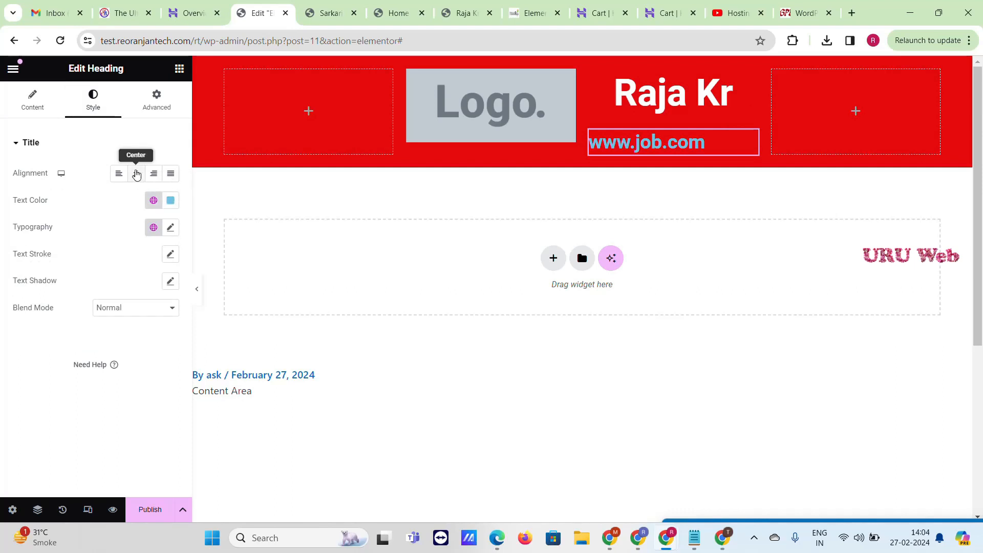
pyautogui.click(136, 173)
pyautogui.click(170, 200)
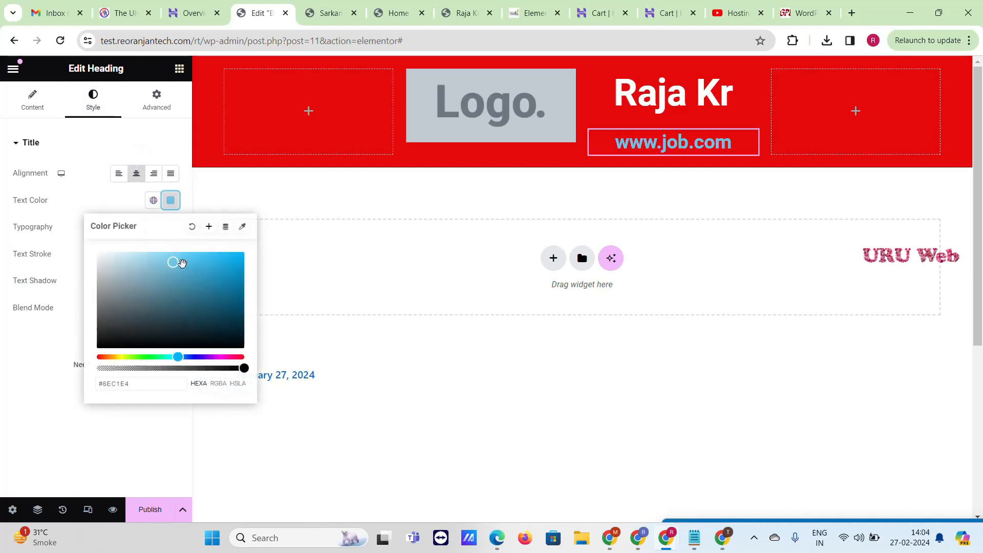
pyautogui.moveTo(180, 263); pyautogui.dragTo(90, 257)
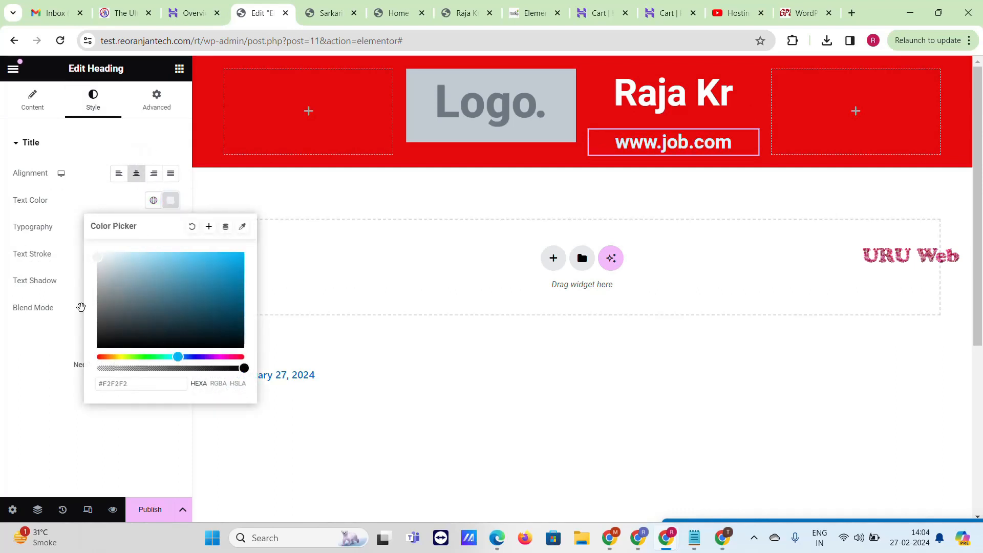
pyautogui.click(170, 227)
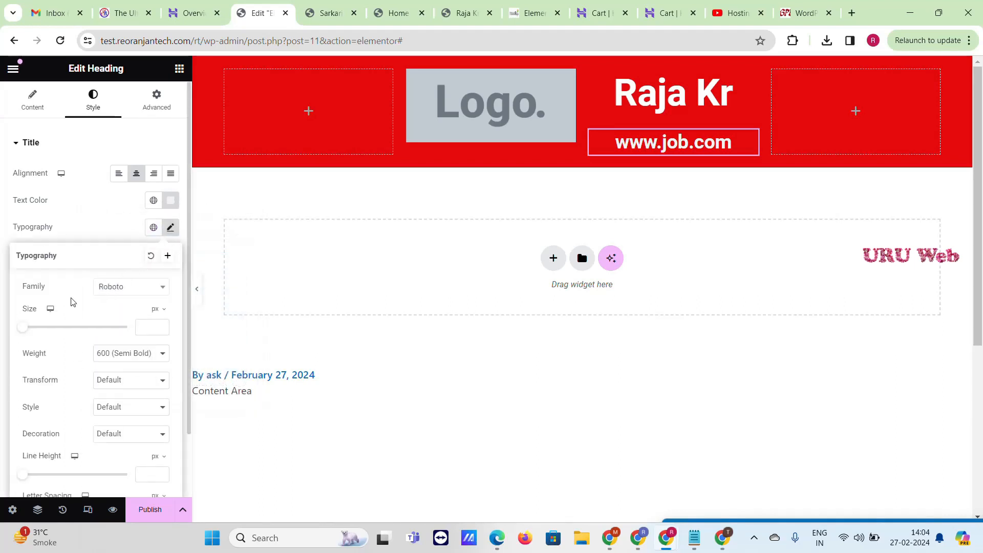
pyautogui.moveTo(27, 330); pyautogui.dragTo(49, 338)
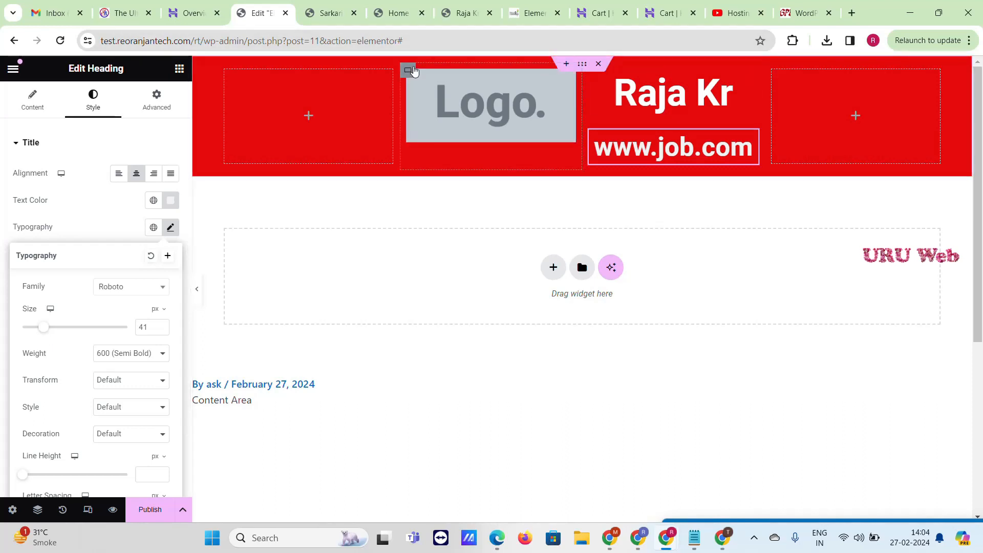
# Step: Set Justify Content to Center for both the logo column and the site title column
pyautogui.click(408, 71)
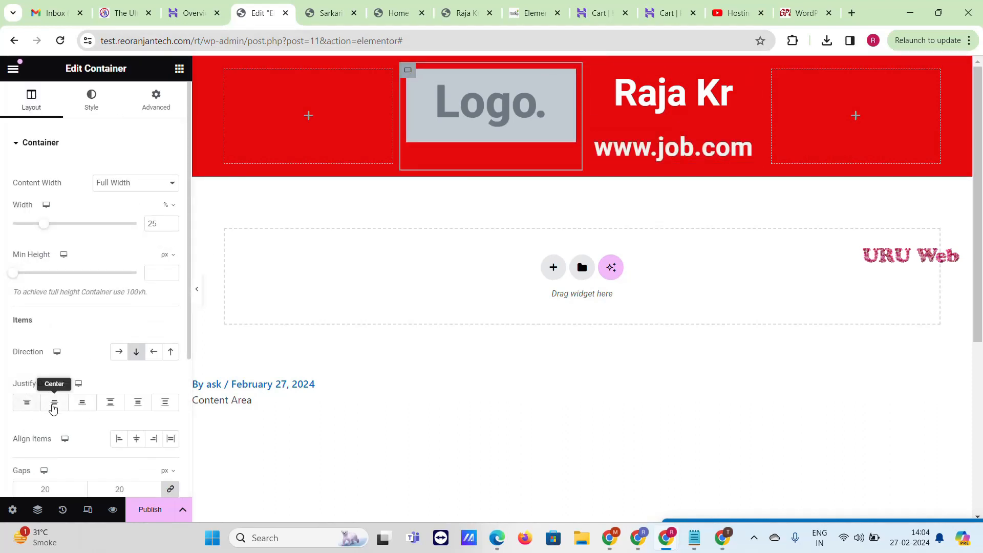
pyautogui.click(55, 404)
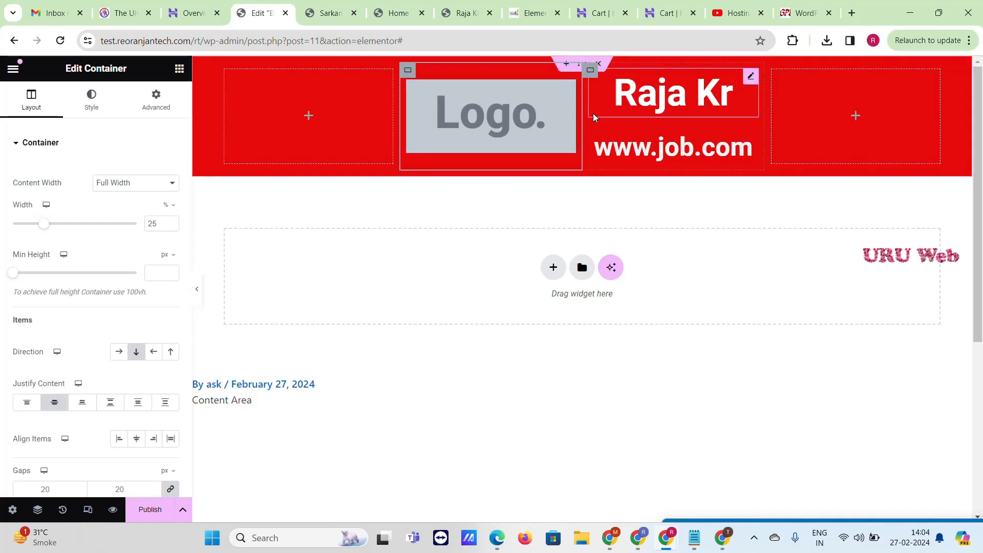
pyautogui.click(590, 71)
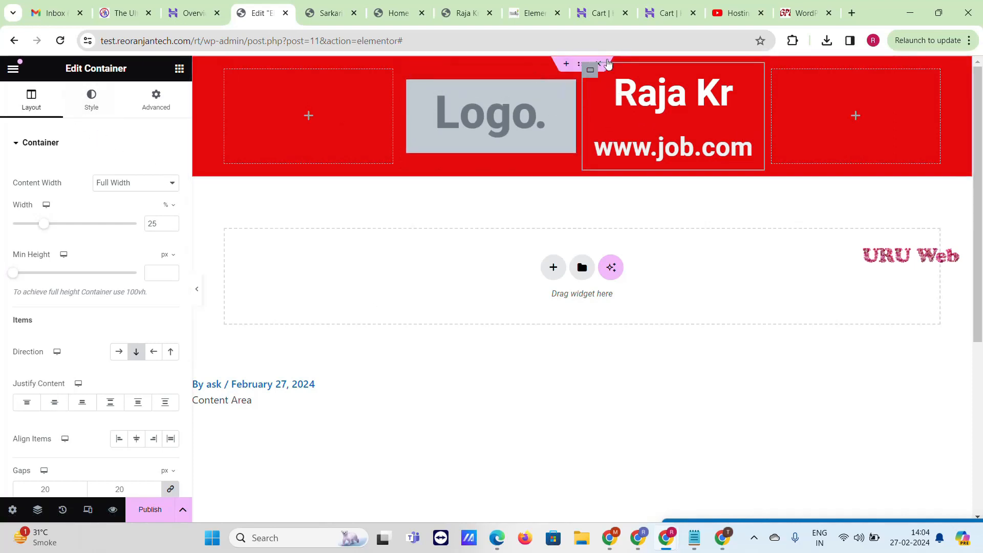
pyautogui.scroll(-3, 52, 287)
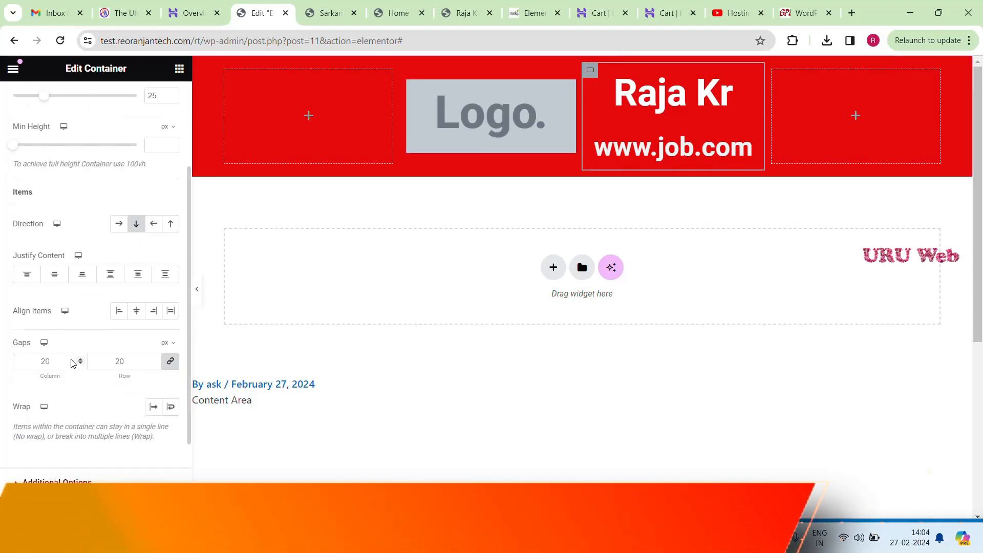
pyautogui.click(53, 275)
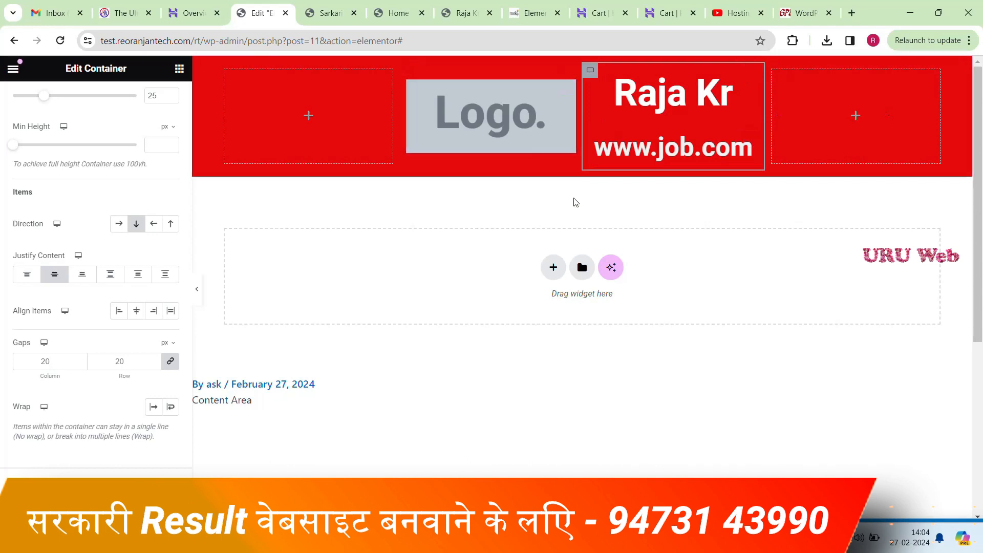
# Step: Add a single-column container below the red header row and place a WordPress Menu widget in it
pyautogui.click(553, 267)
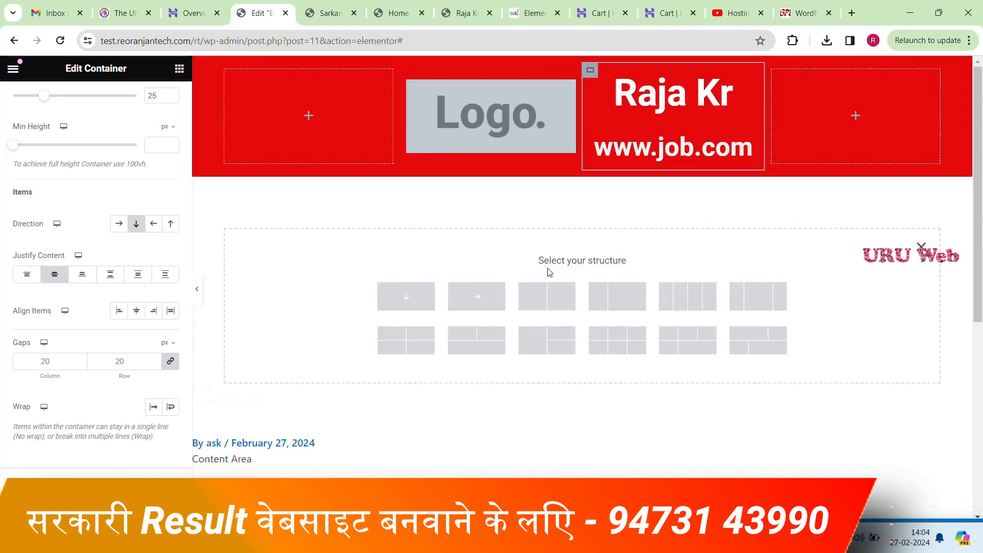
pyautogui.click(407, 297)
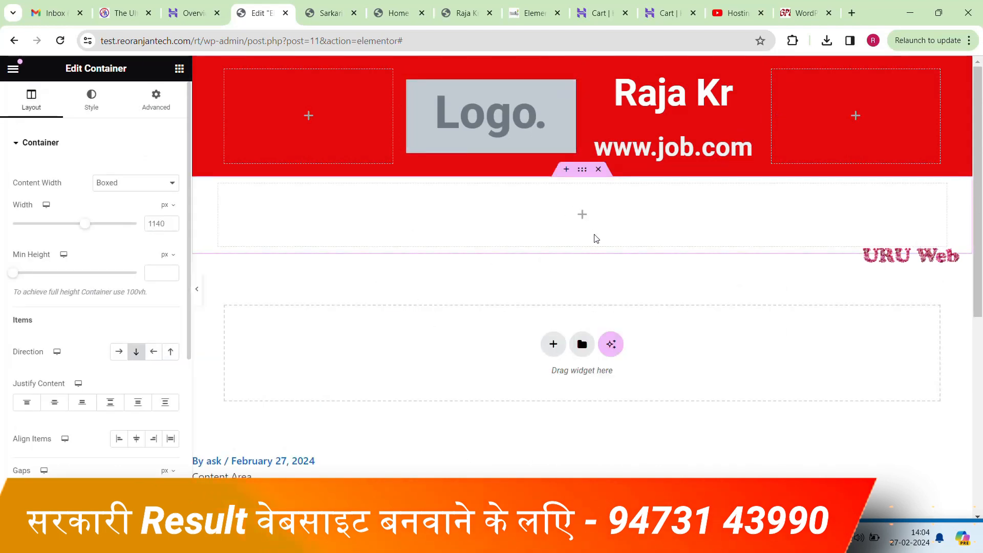
pyautogui.click(578, 214)
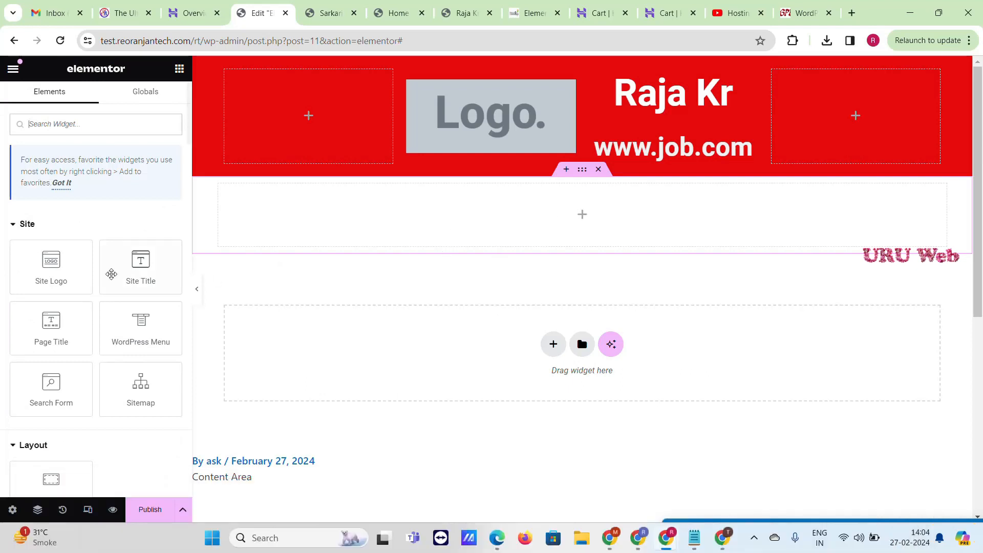
pyautogui.moveTo(125, 336); pyautogui.dragTo(570, 222)
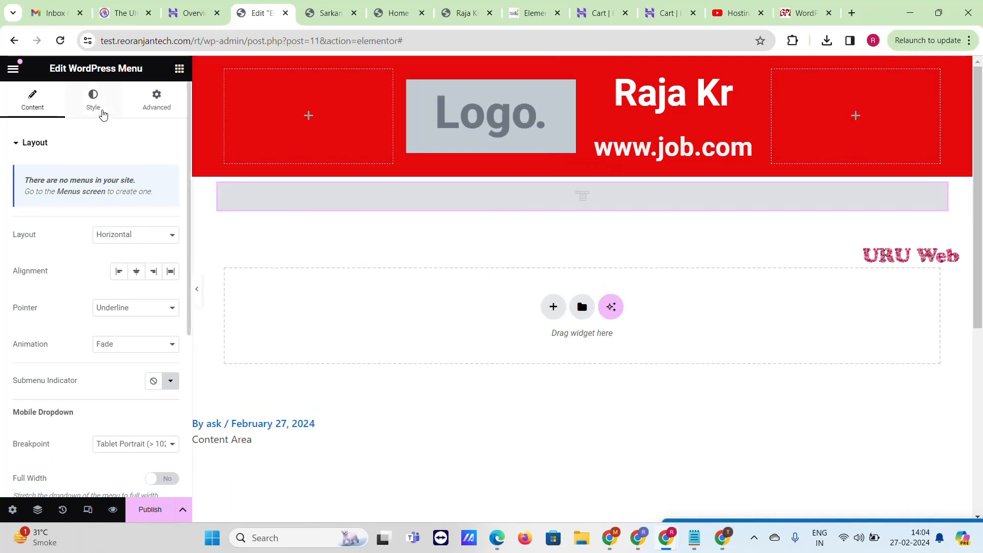
# Step: Give the container around the menu widget a solid black background
pyautogui.click(94, 102)
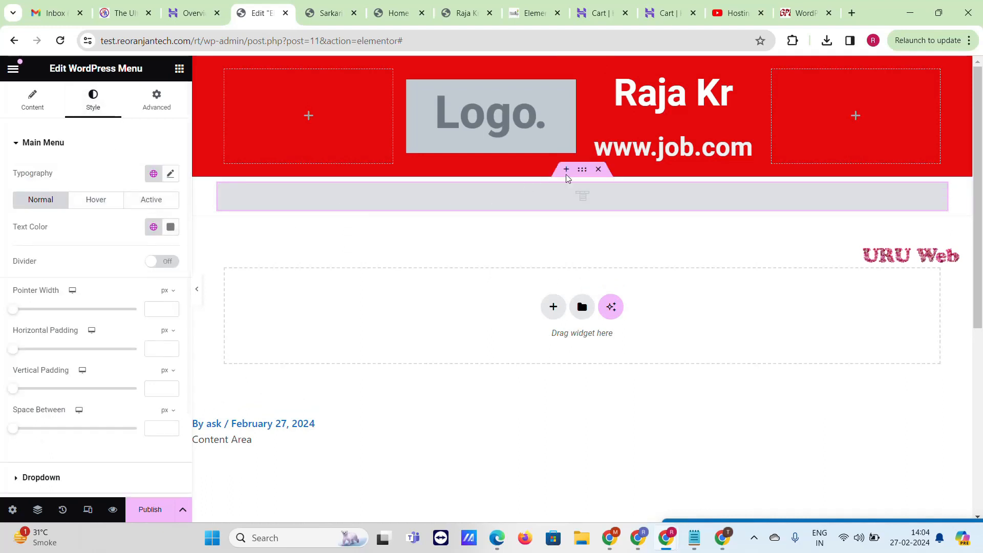
pyautogui.click(582, 173)
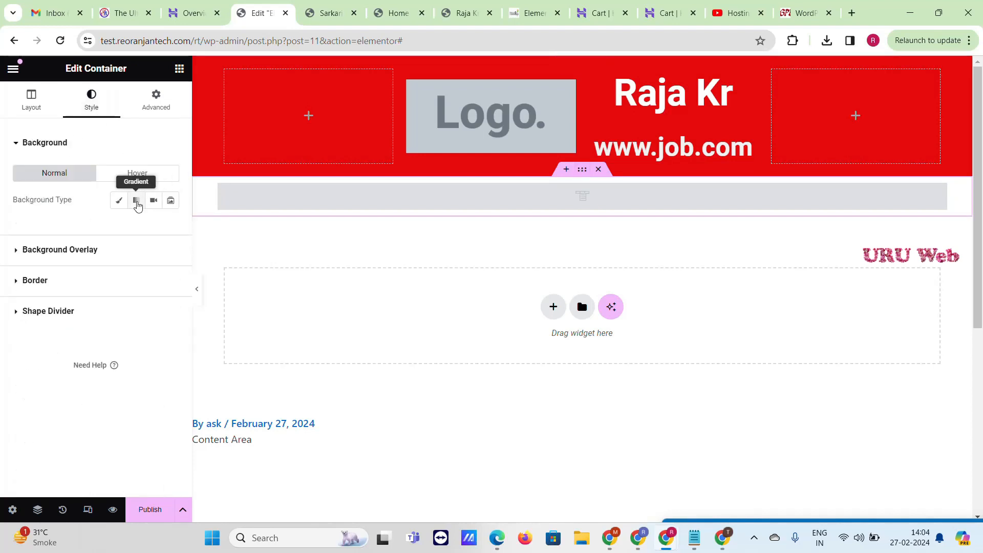
pyautogui.click(118, 200)
pyautogui.click(170, 227)
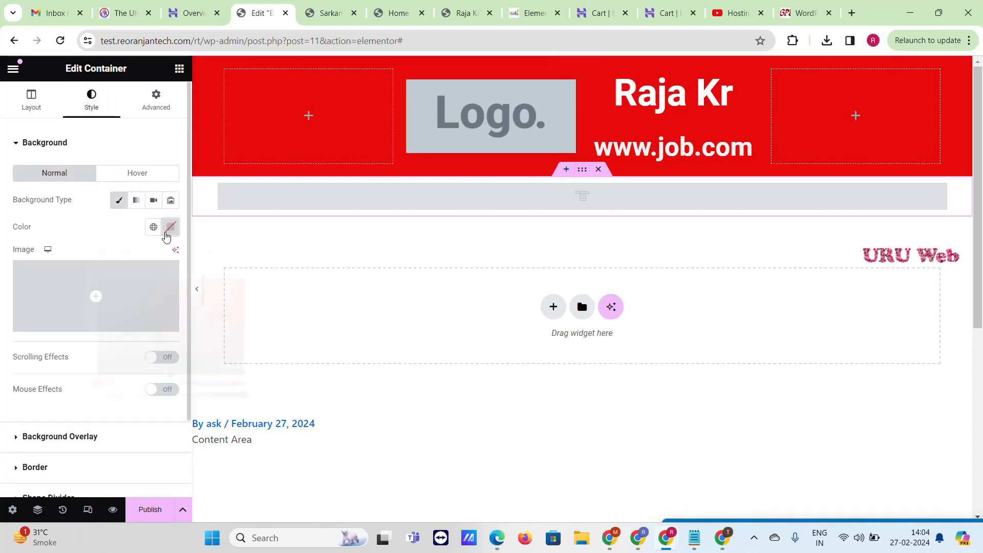
pyautogui.moveTo(228, 390); pyautogui.dragTo(260, 397)
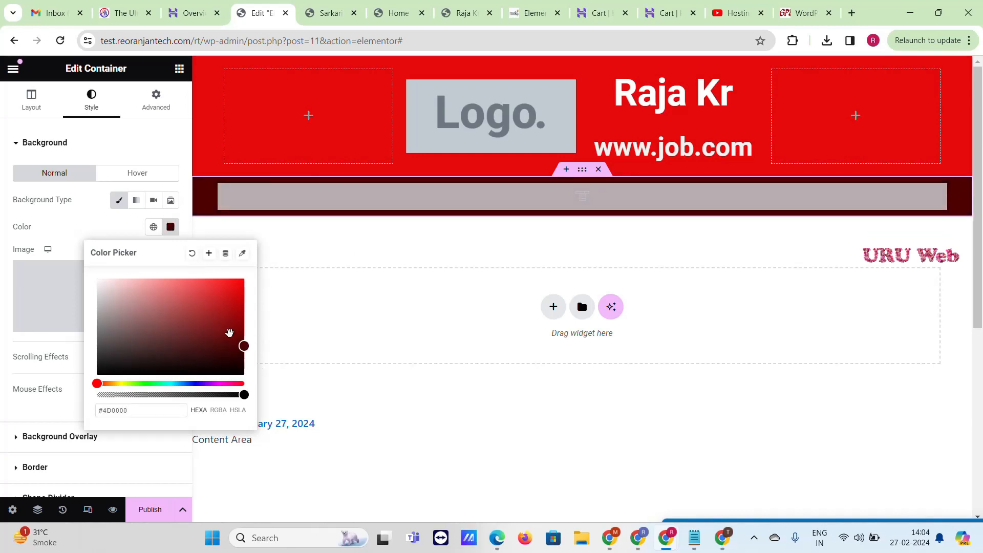
pyautogui.moveTo(230, 333); pyautogui.dragTo(238, 376)
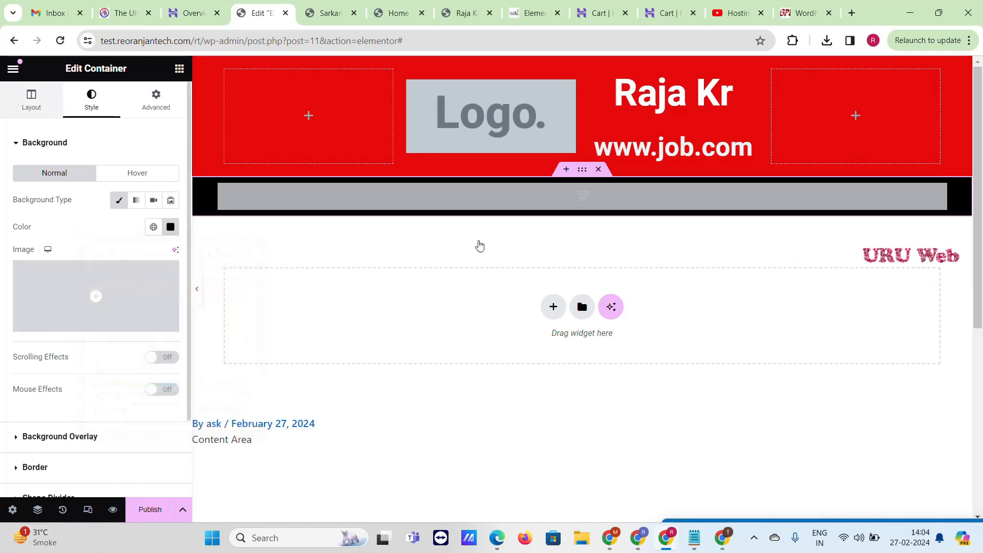
# Step: Publish the header template with an Include condition for the Entire Site
pyautogui.click(538, 204)
pyautogui.click(270, 204)
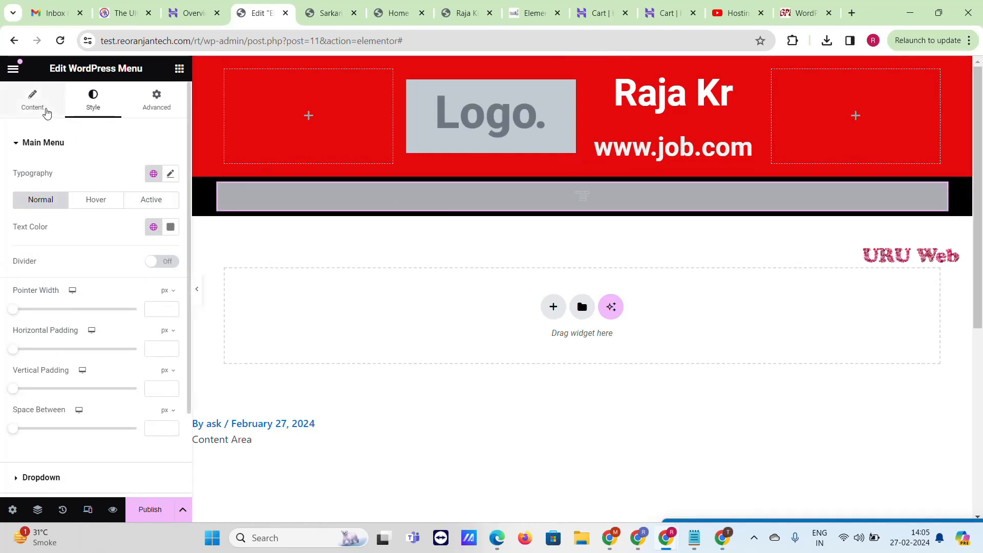
pyautogui.click(46, 112)
pyautogui.click(139, 236)
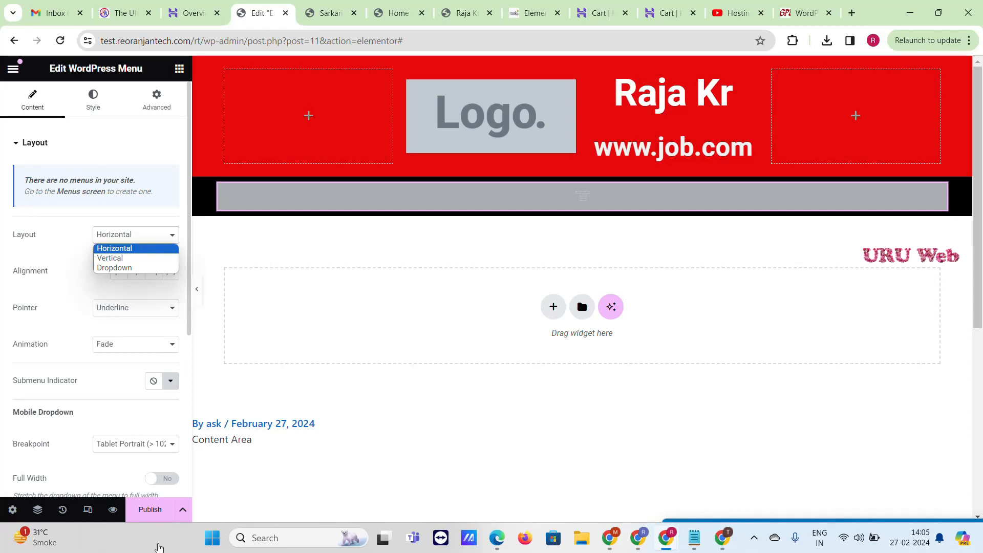
pyautogui.click(137, 519)
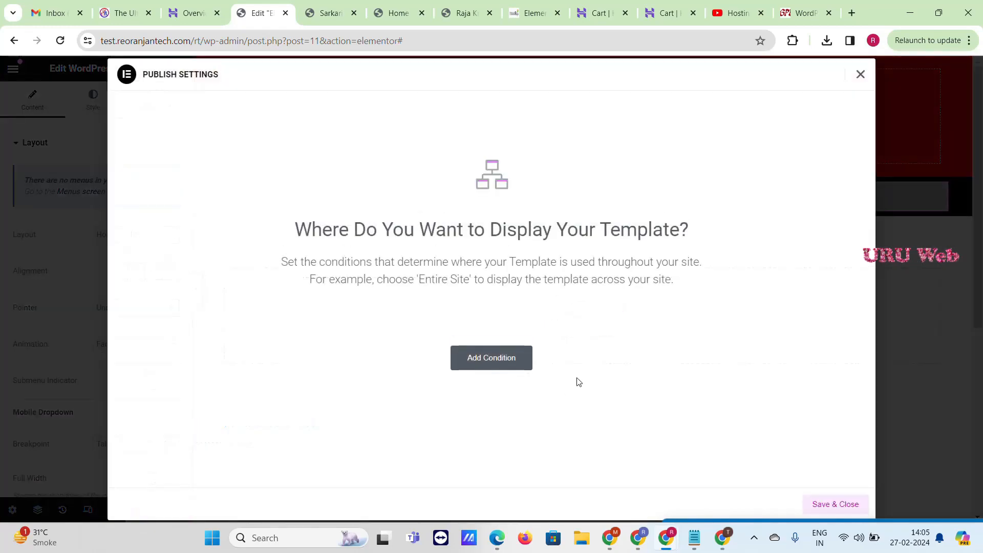
pyautogui.click(488, 364)
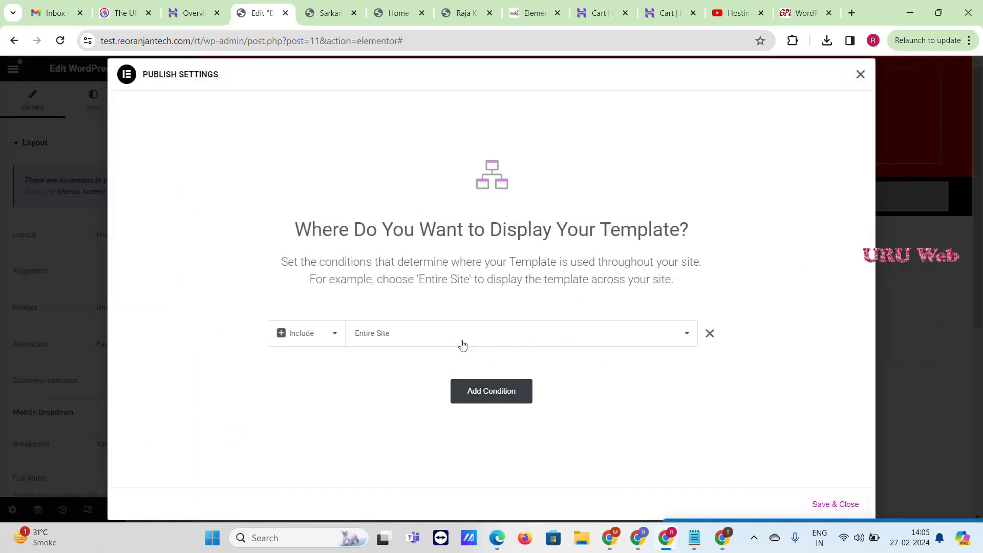
pyautogui.click(846, 502)
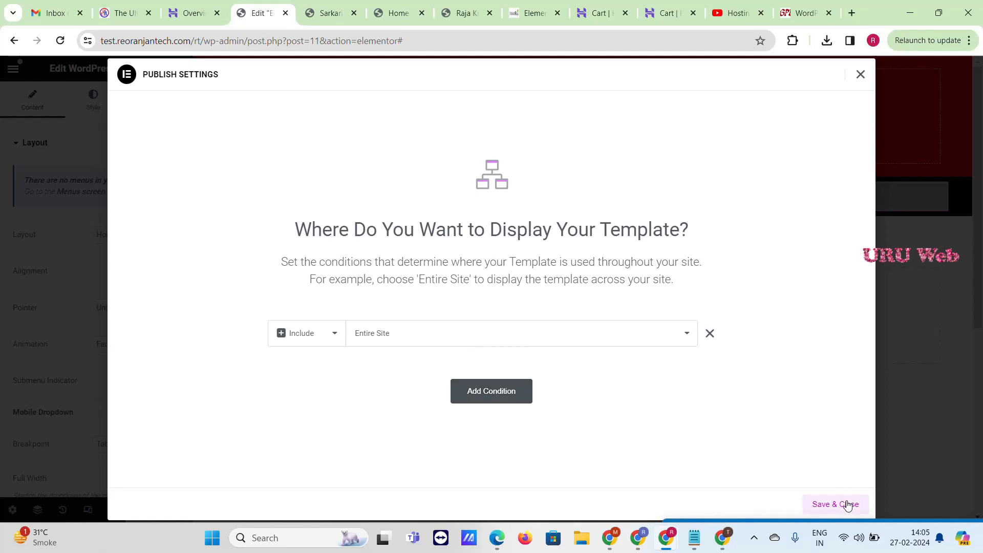
# Step: Go to the test site's WordPress dashboard and open its Menus page
pyautogui.click(338, 11)
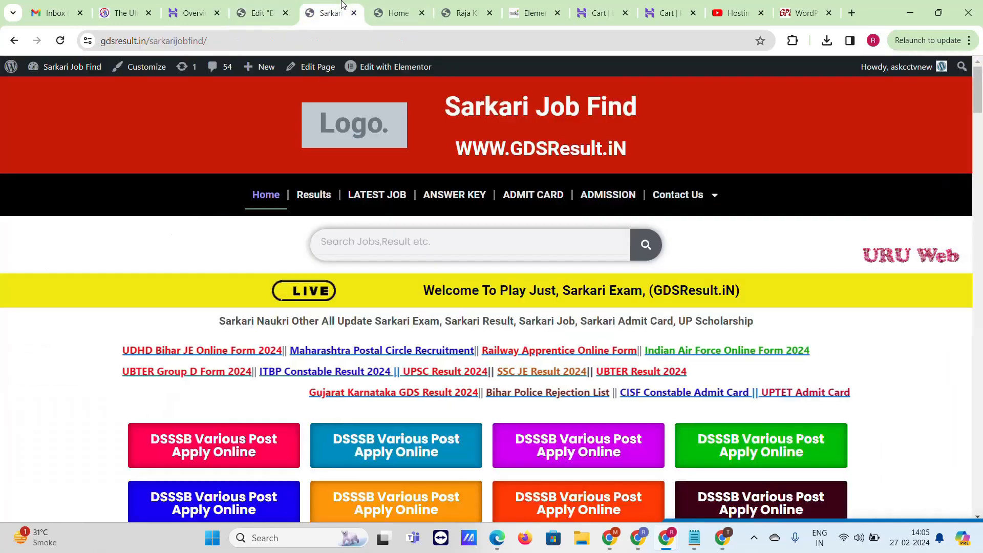
pyautogui.moveTo(65, 87)
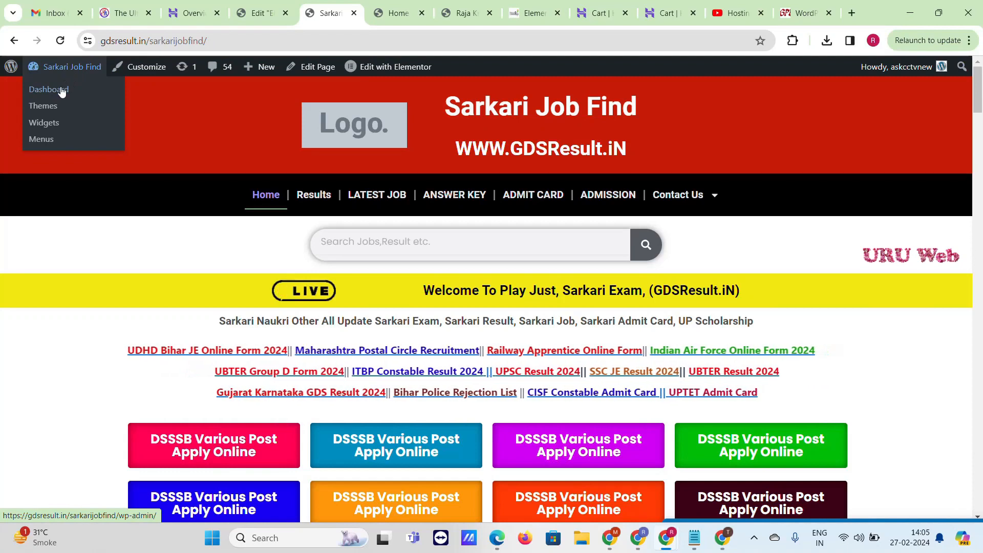
pyautogui.moveTo(397, 7); pyautogui.dragTo(330, 6)
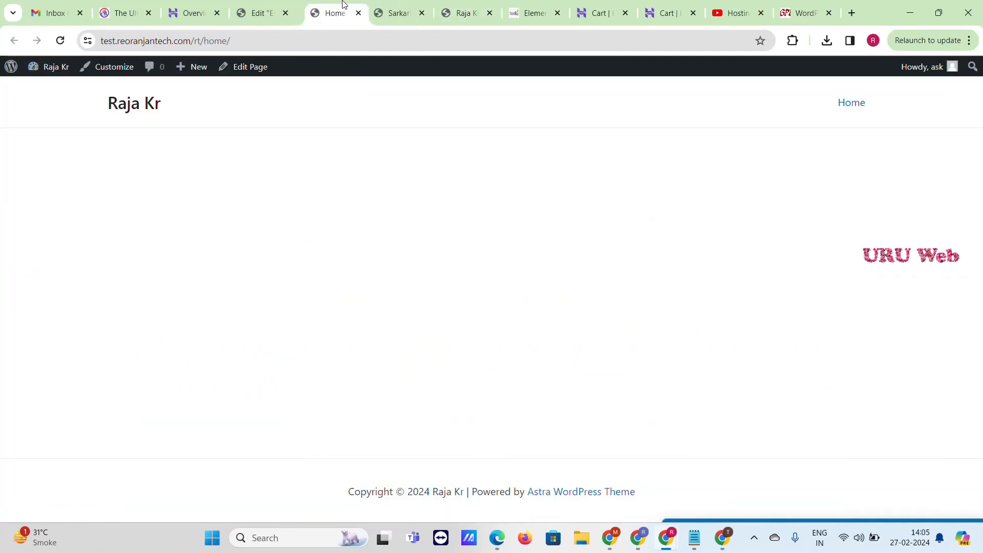
pyautogui.moveTo(44, 72)
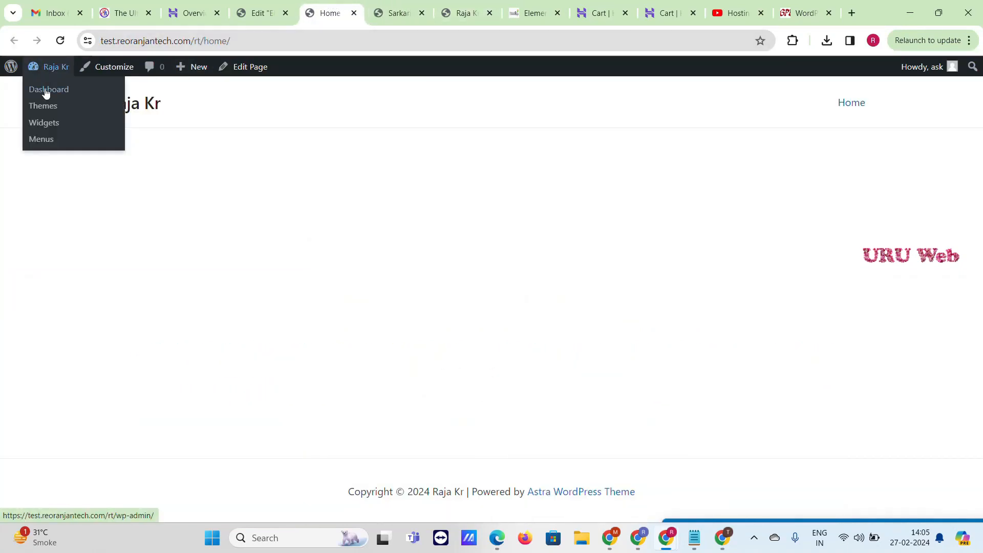
pyautogui.click(45, 91)
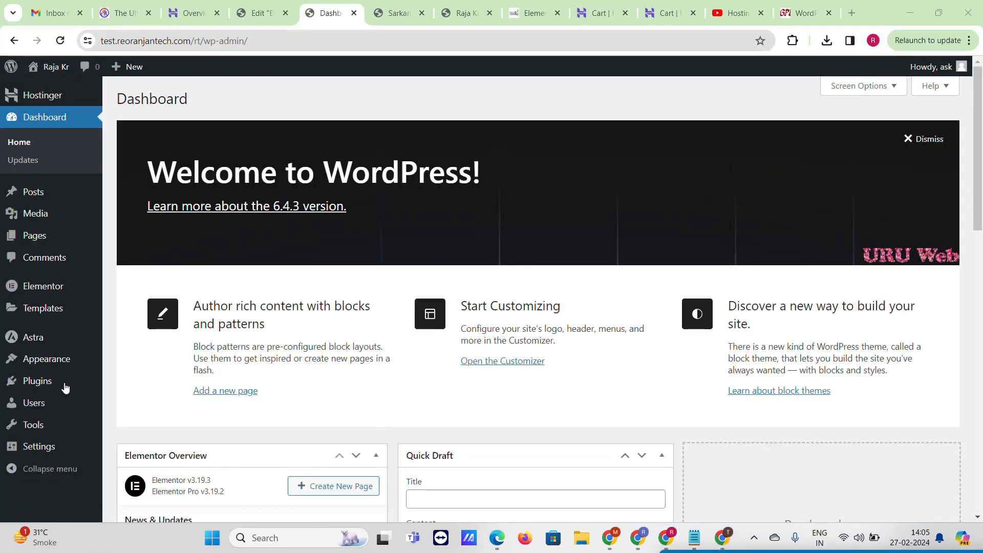
pyautogui.moveTo(46, 364)
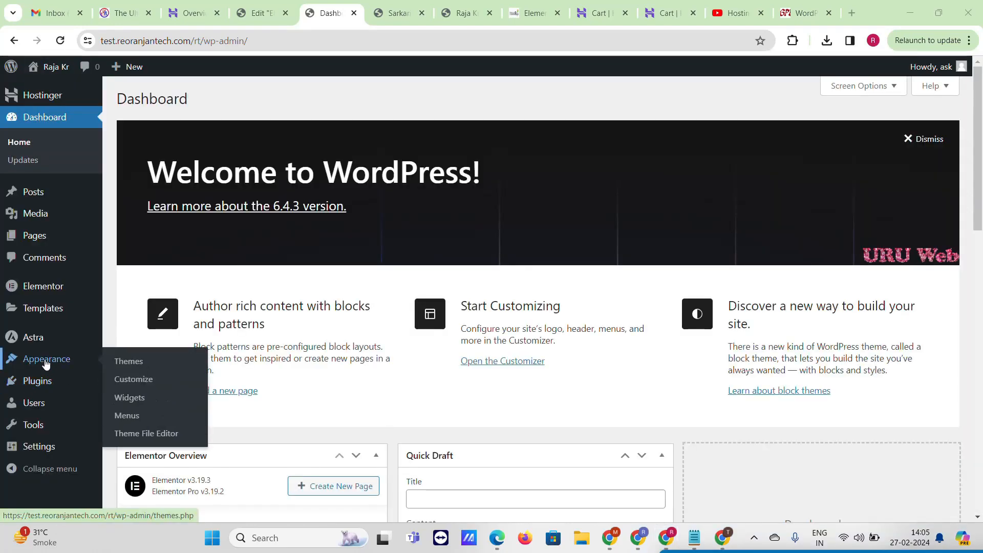
pyautogui.click(132, 416)
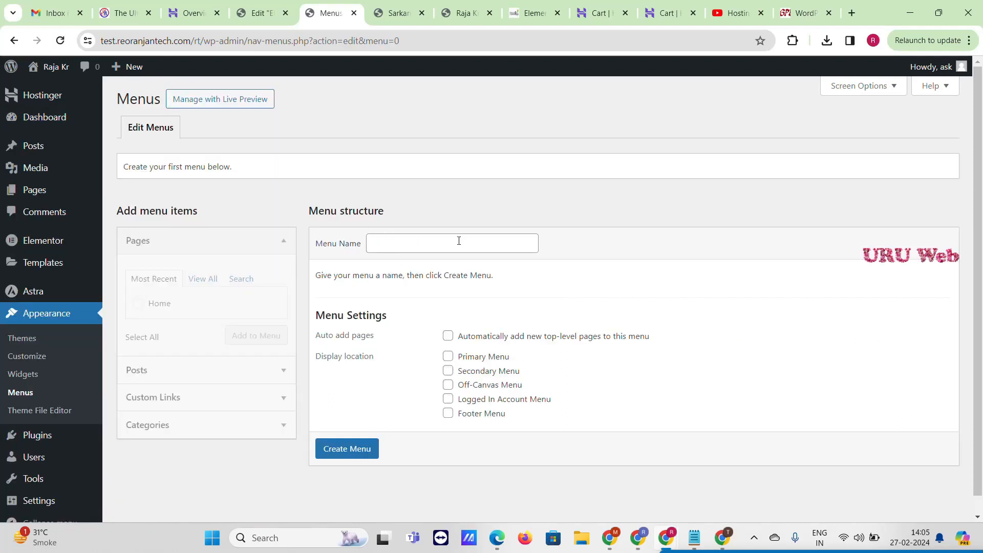
# Step: Create a menu named Primary Menu and assign it to the Primary Menu display location
pyautogui.scroll(-1, 450, 261)
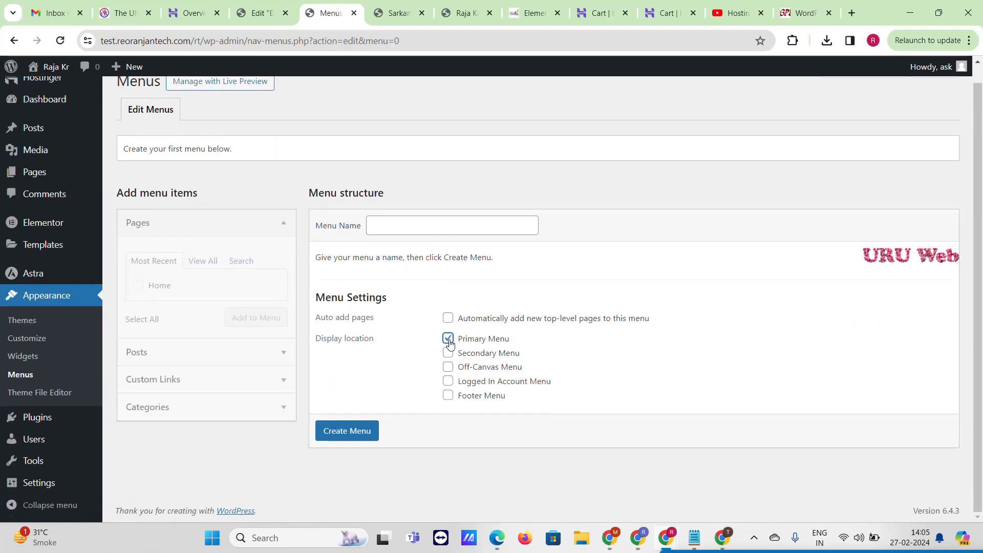
pyautogui.click(450, 220)
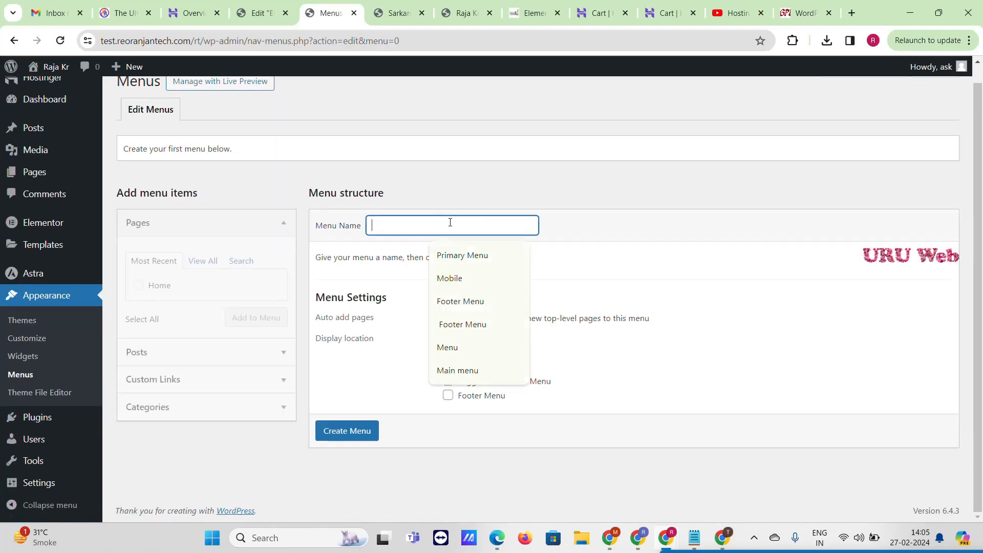
pyautogui.click(465, 266)
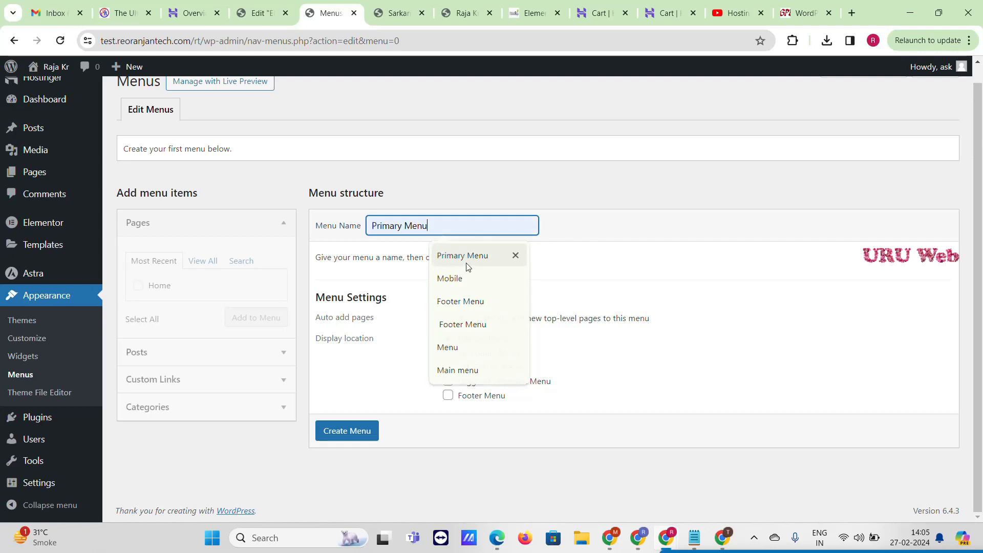
pyautogui.click(352, 440)
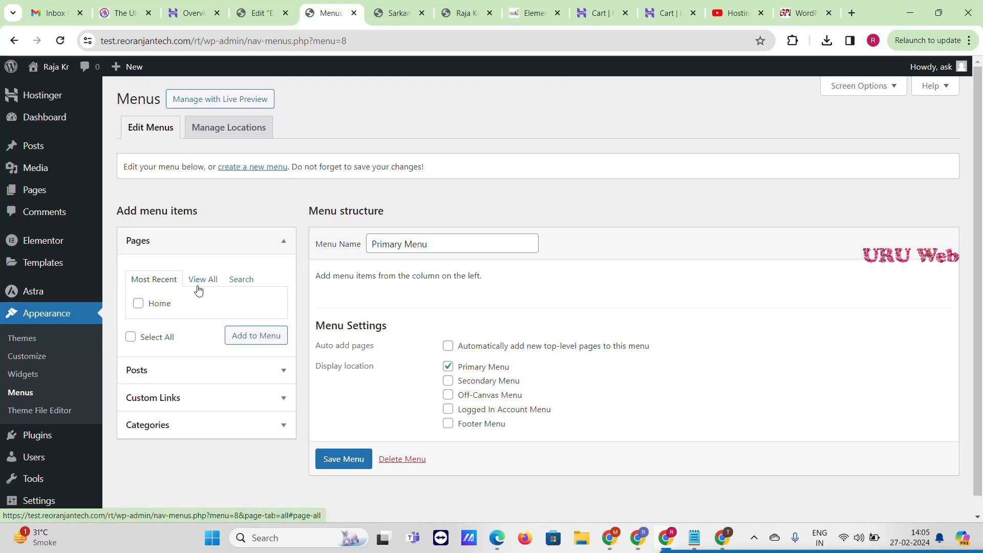
pyautogui.click(200, 285)
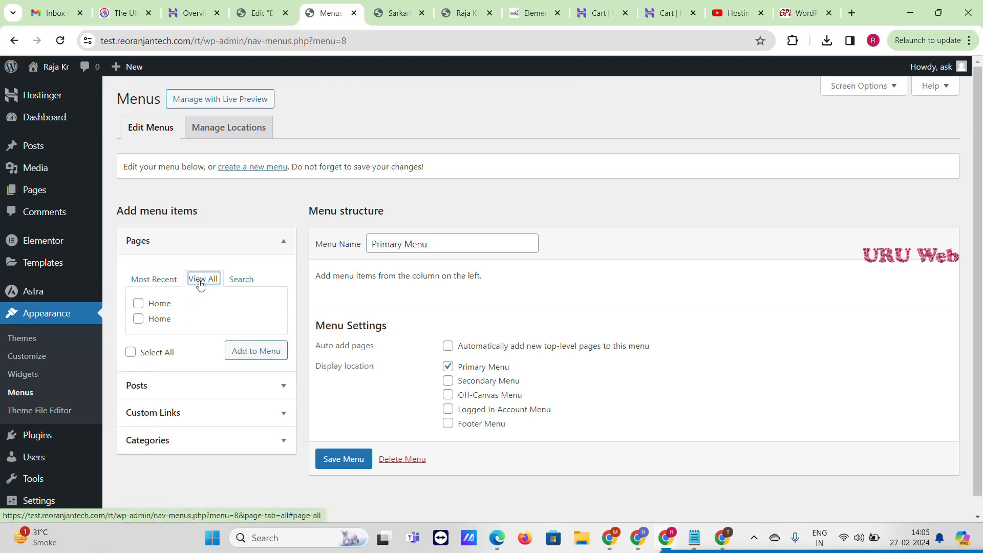
pyautogui.click(149, 279)
pyautogui.click(138, 303)
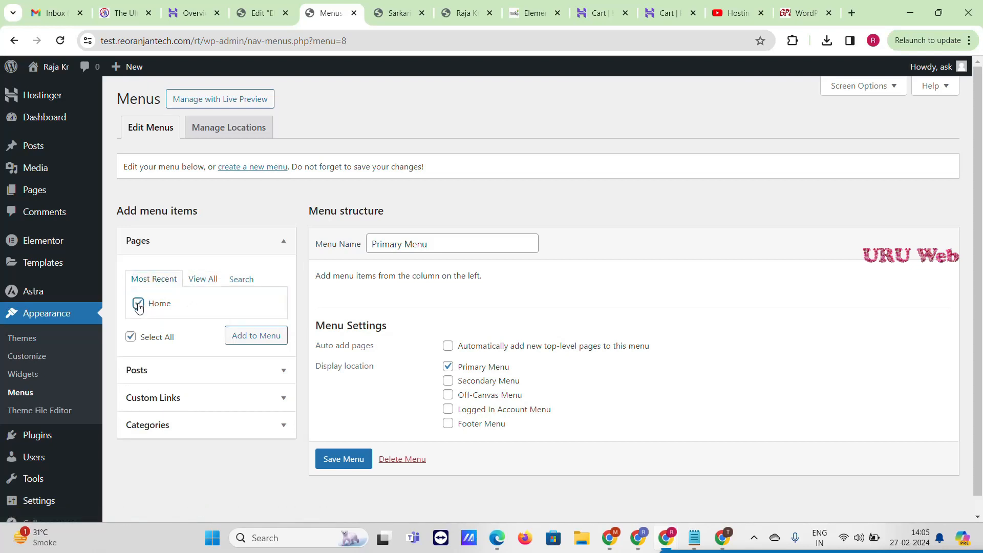
pyautogui.scroll(-1, 210, 308)
pyautogui.click(180, 382)
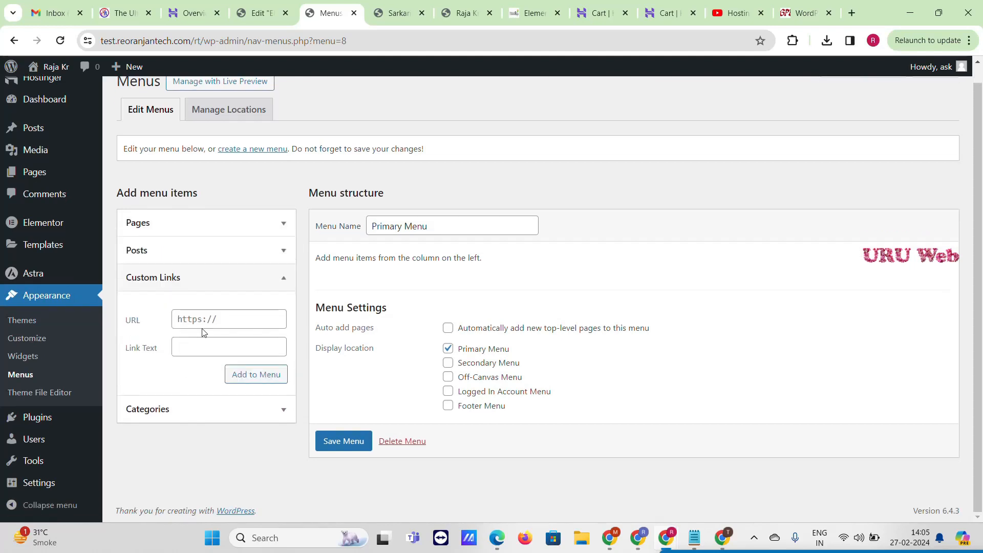
# Step: Add the categories 12 pass job, Admit Card, Blog, Job and Result to the Primary Menu
pyautogui.click(174, 414)
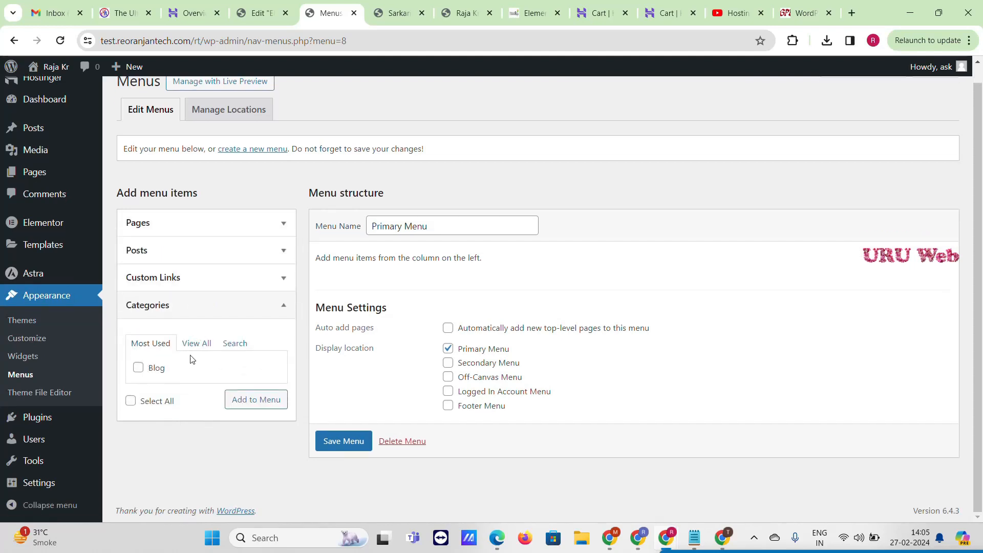
pyautogui.click(197, 343)
pyautogui.click(138, 367)
pyautogui.click(138, 382)
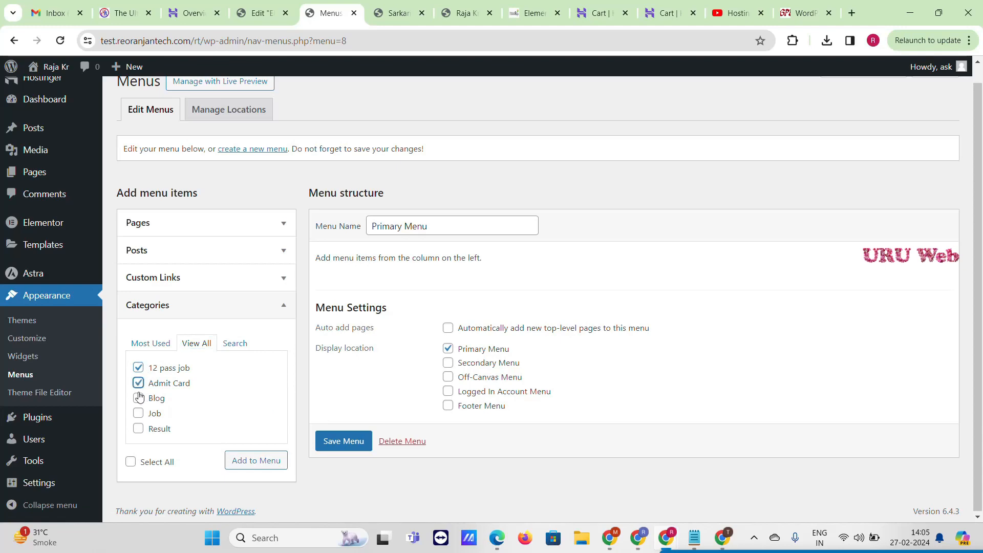
pyautogui.click(138, 398)
pyautogui.click(139, 413)
pyautogui.click(138, 429)
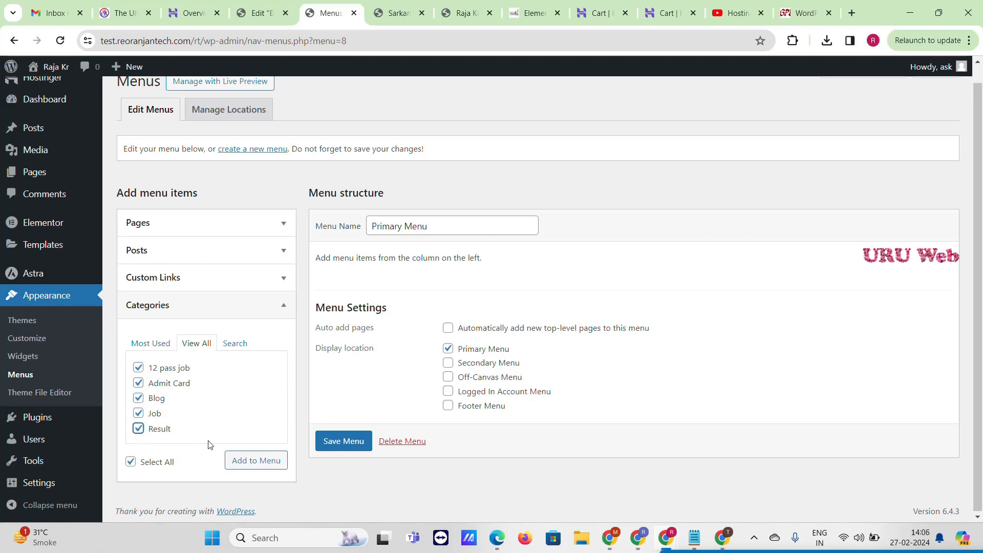
pyautogui.click(259, 470)
# Step: Save the Primary Menu, return to the Elementor header editor and reload it
pyautogui.scroll(-3, 370, 453)
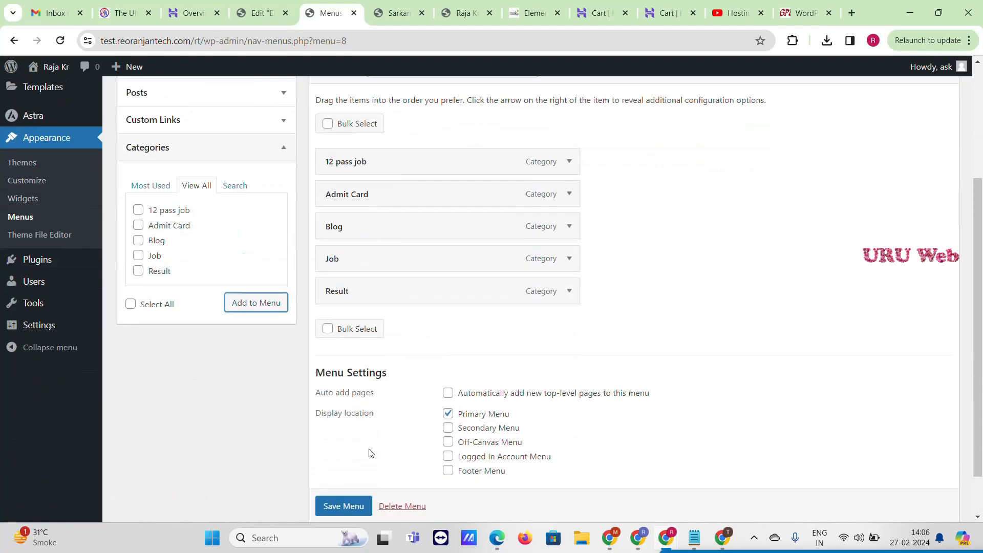
pyautogui.click(344, 471)
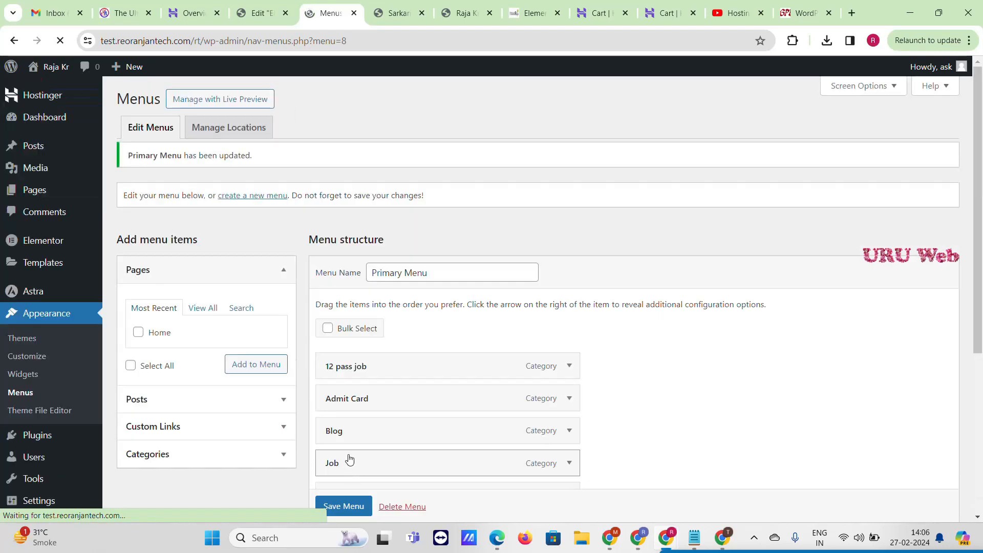
pyautogui.click(259, 10)
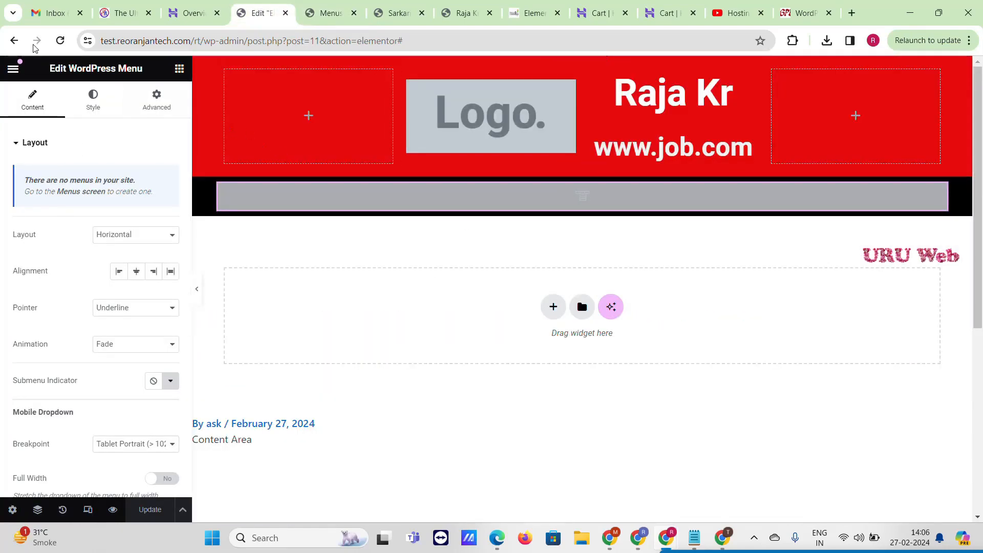
pyautogui.click(60, 41)
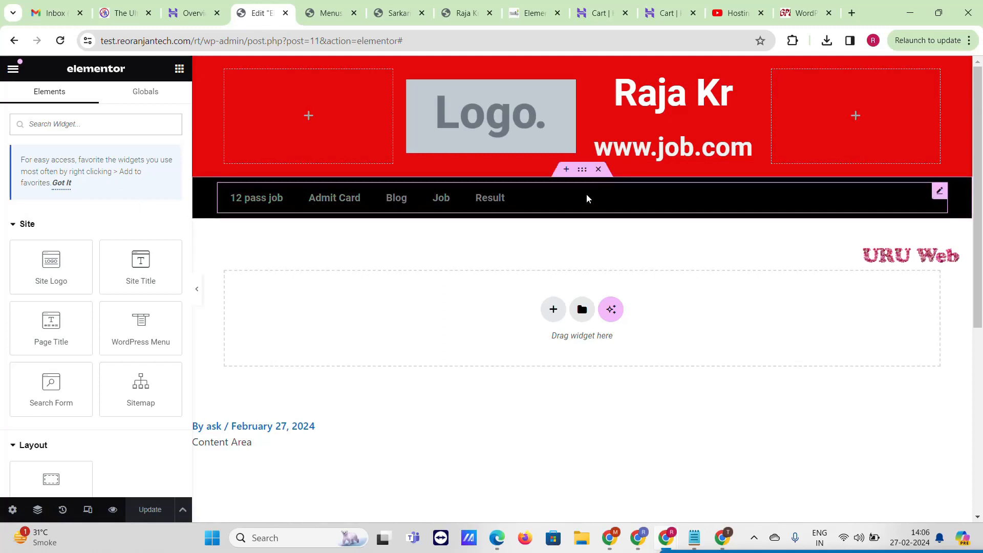
# Step: Centre-align the items of the WordPress Menu widget that shows the Primary Menu in the header's black bar
pyautogui.click(939, 191)
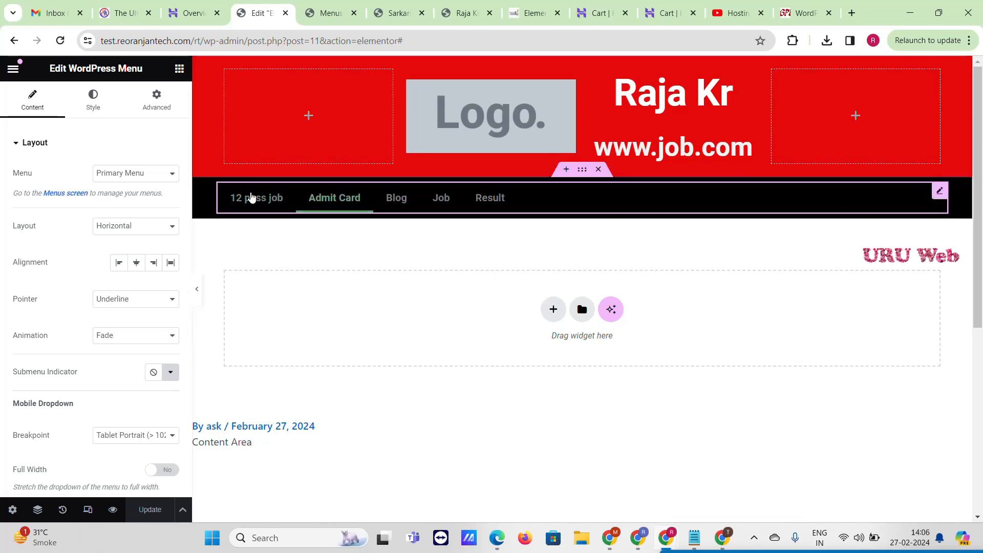
pyautogui.click(157, 179)
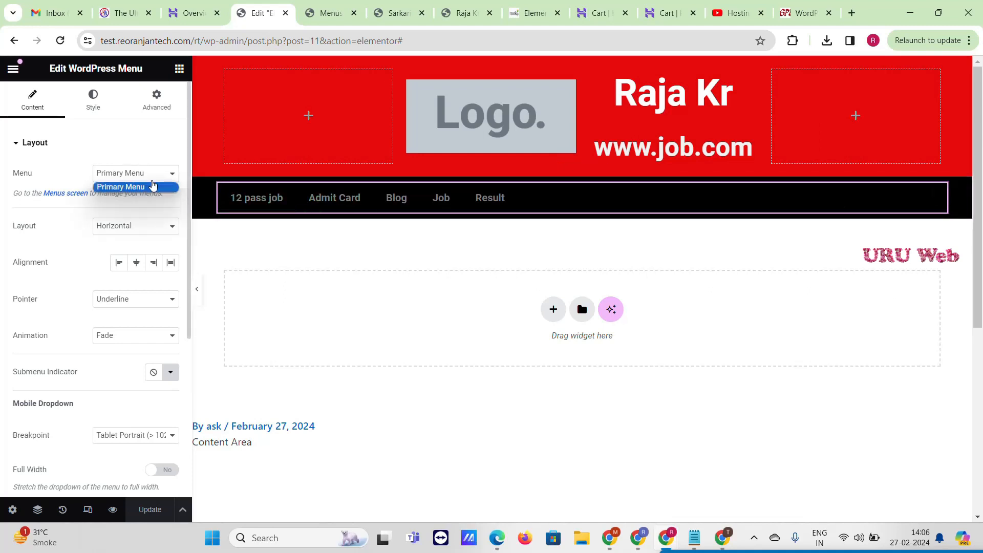
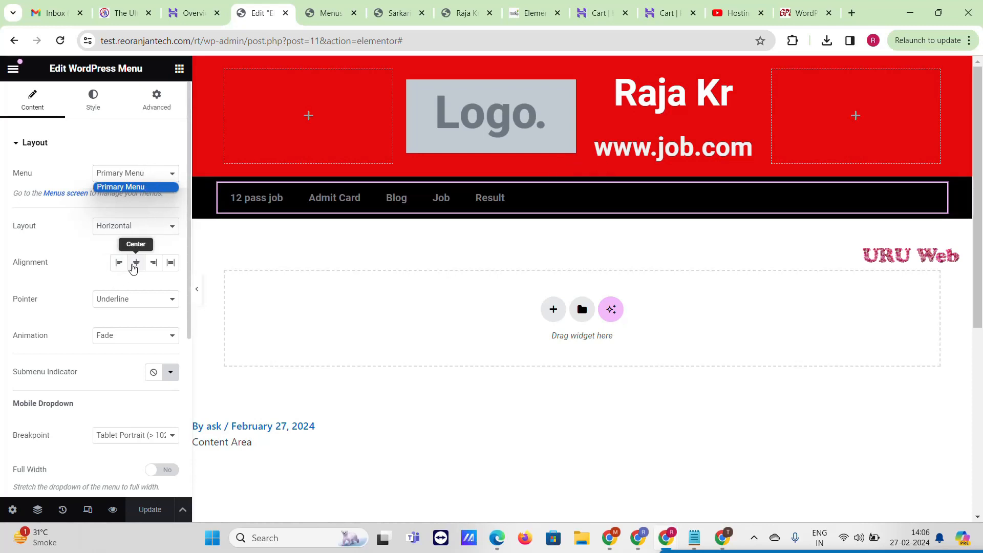
pyautogui.click(135, 263)
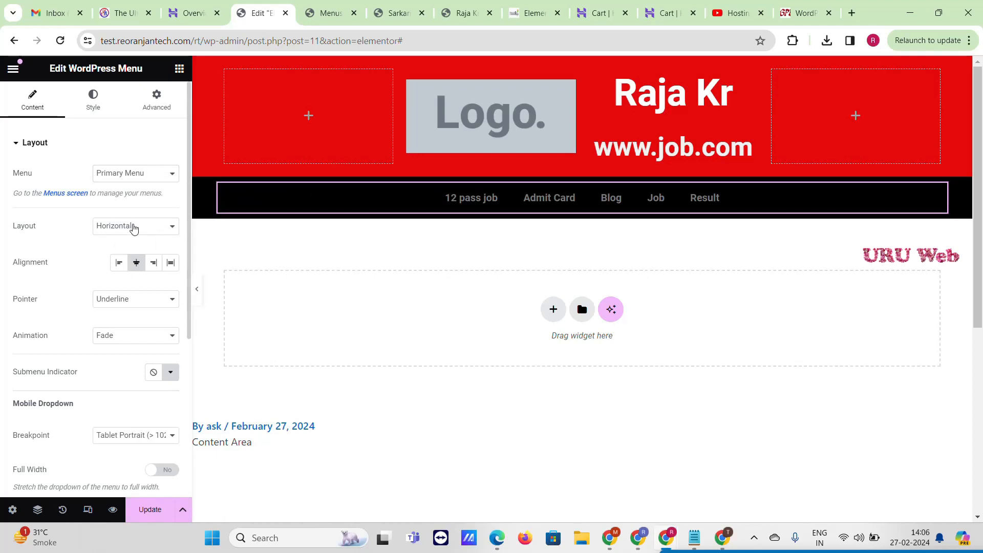
# Step: Try the vertical layout on the navigation menu and return it to horizontal
pyautogui.click(133, 228)
pyautogui.click(134, 249)
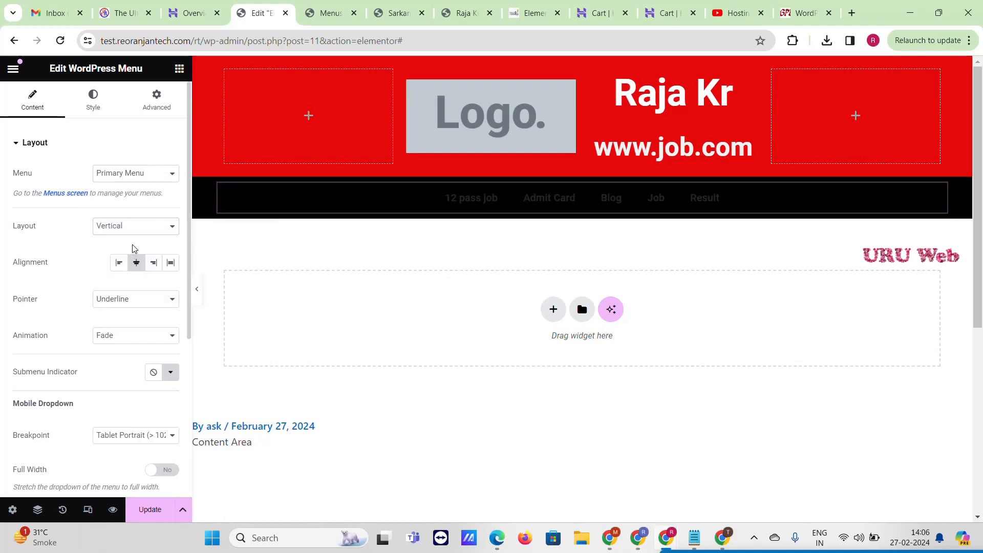
pyautogui.click(135, 228)
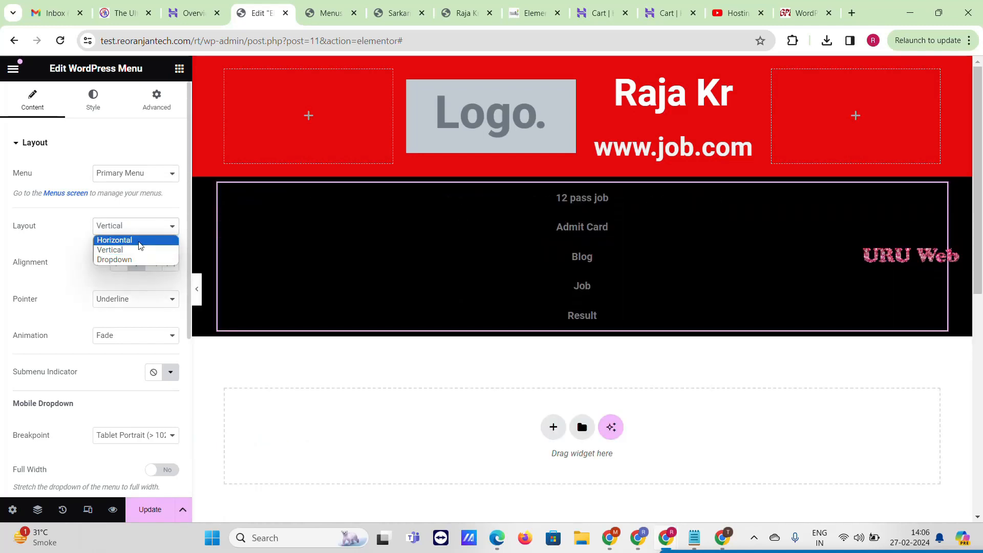
pyautogui.click(140, 244)
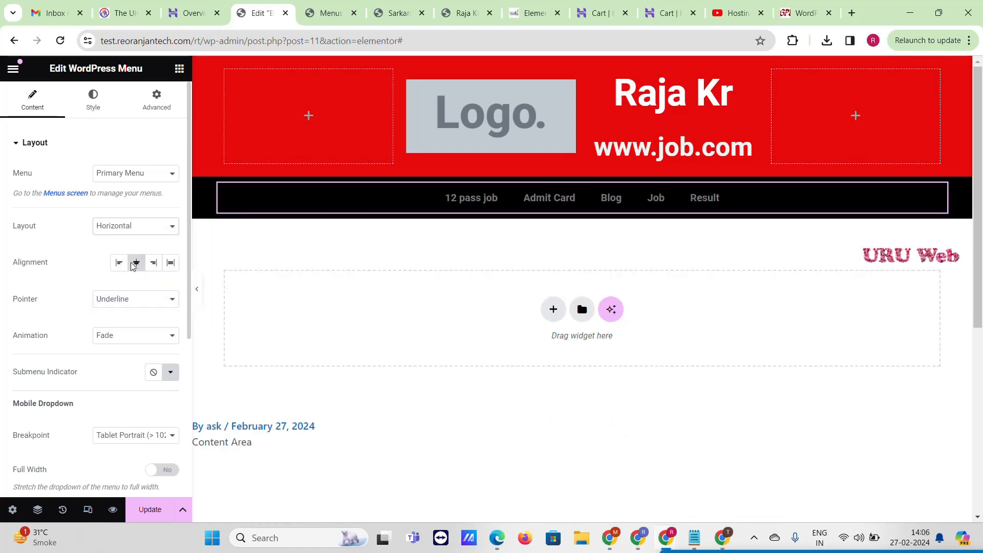
# Step: Set the navigation menu's pointer animation to Grow and its mobile dropdown breakpoint to None
pyautogui.scroll(-1, 97, 312)
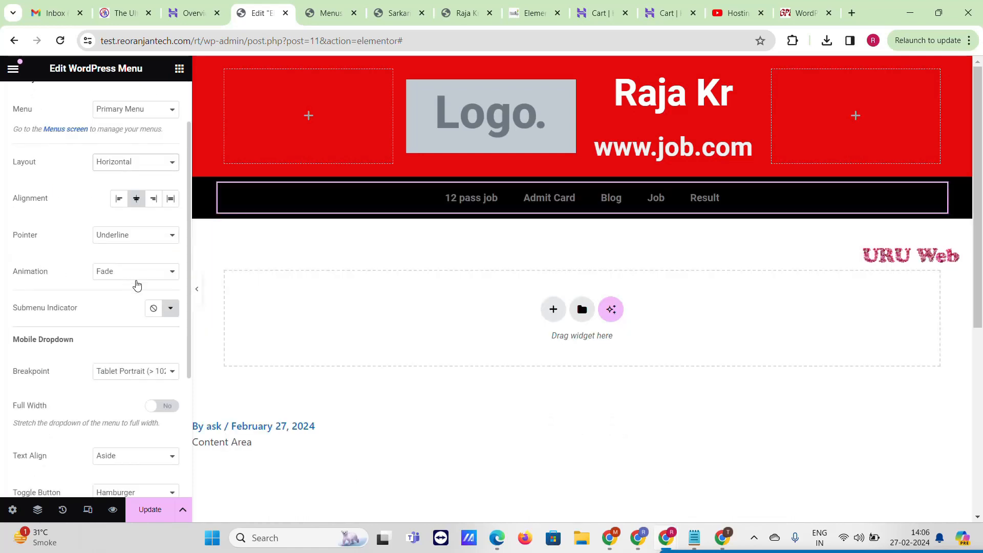
pyautogui.click(146, 276)
pyautogui.click(141, 302)
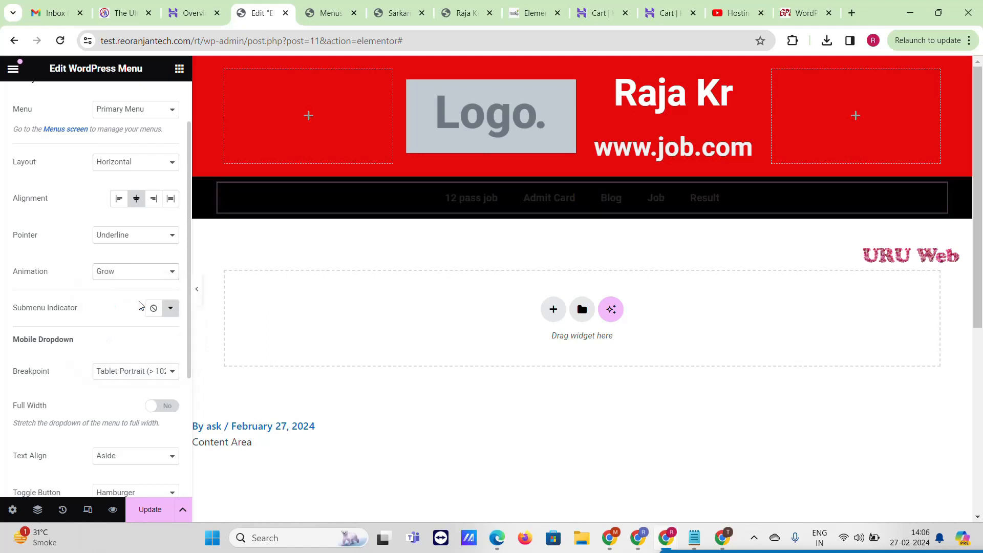
pyautogui.scroll(-2, 94, 286)
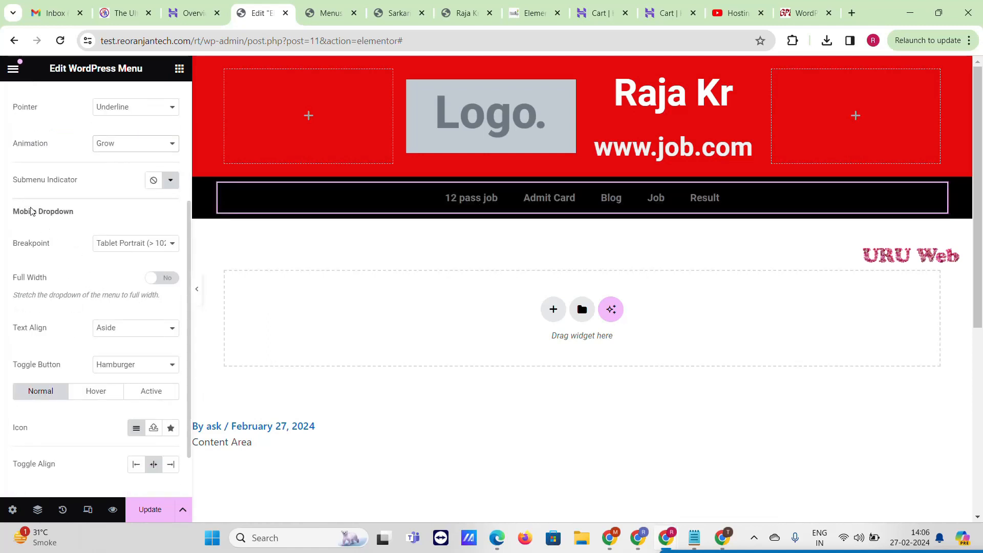
pyautogui.click(129, 244)
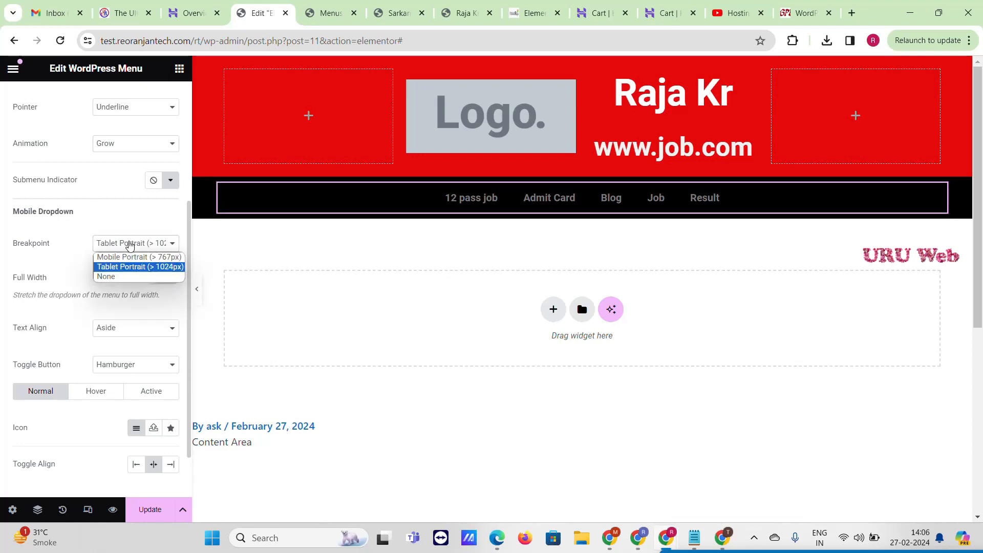
pyautogui.click(131, 277)
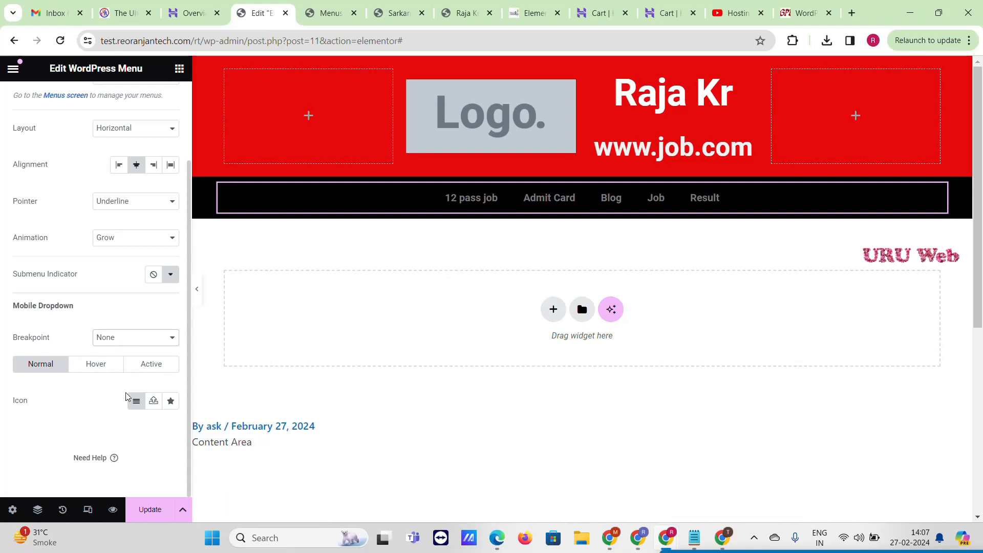
pyautogui.scroll(3, 83, 246)
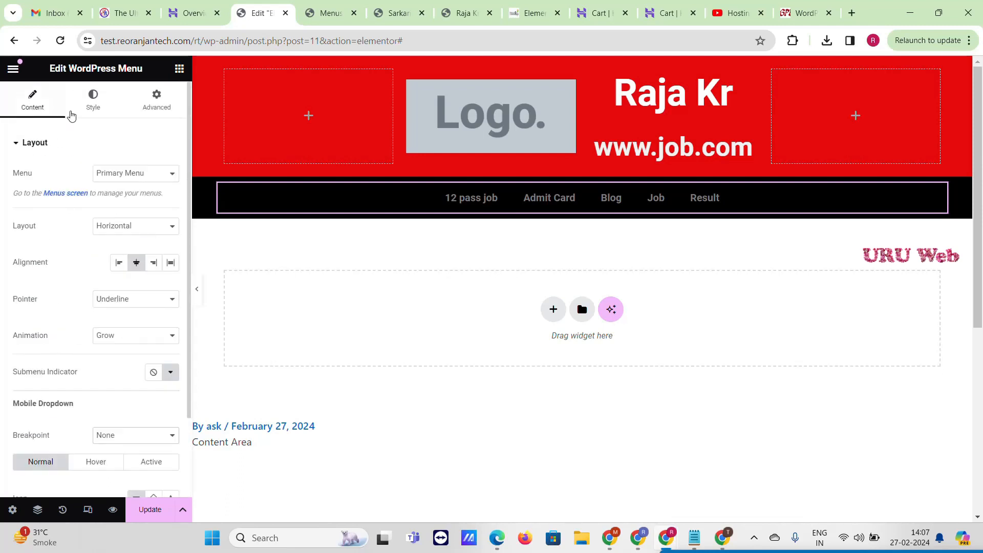
# Step: Set the navigation menu's typography to the Poppins font family at 18 px
pyautogui.click(90, 103)
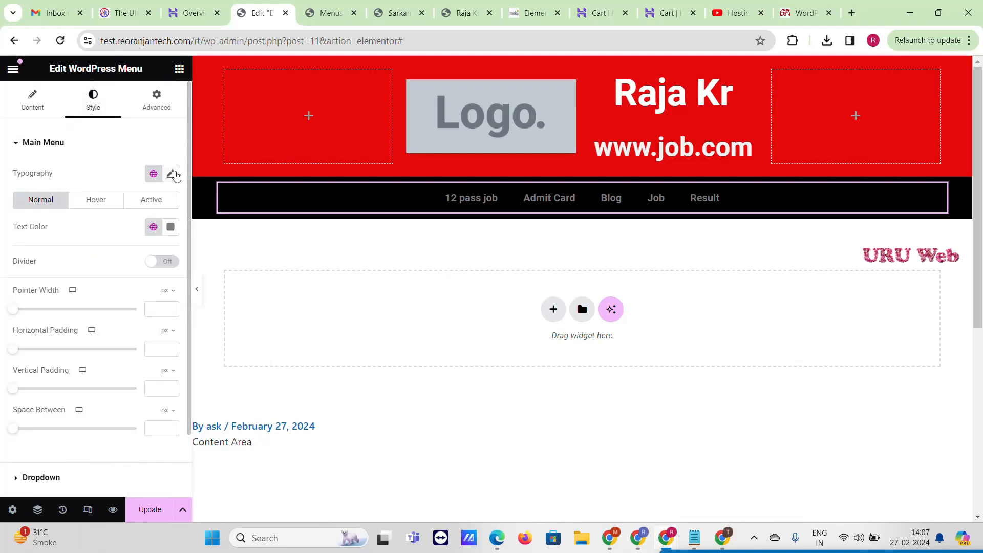
pyautogui.click(172, 173)
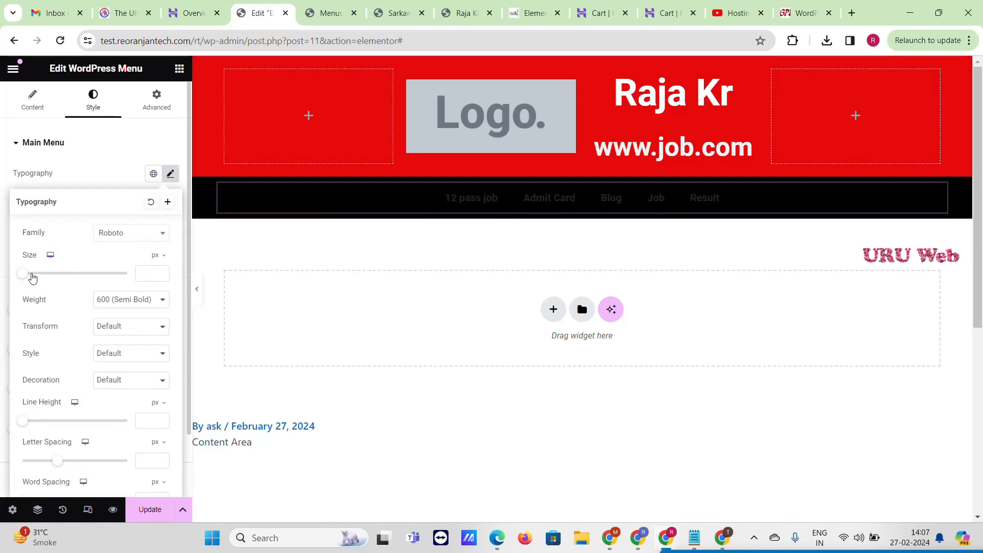
pyautogui.moveTo(23, 274); pyautogui.dragTo(32, 279)
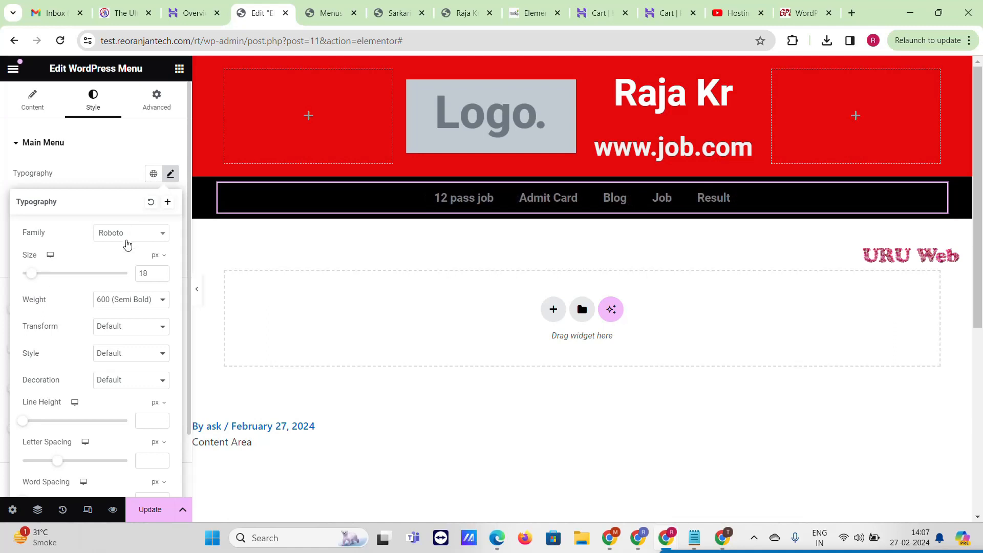
pyautogui.click(127, 244)
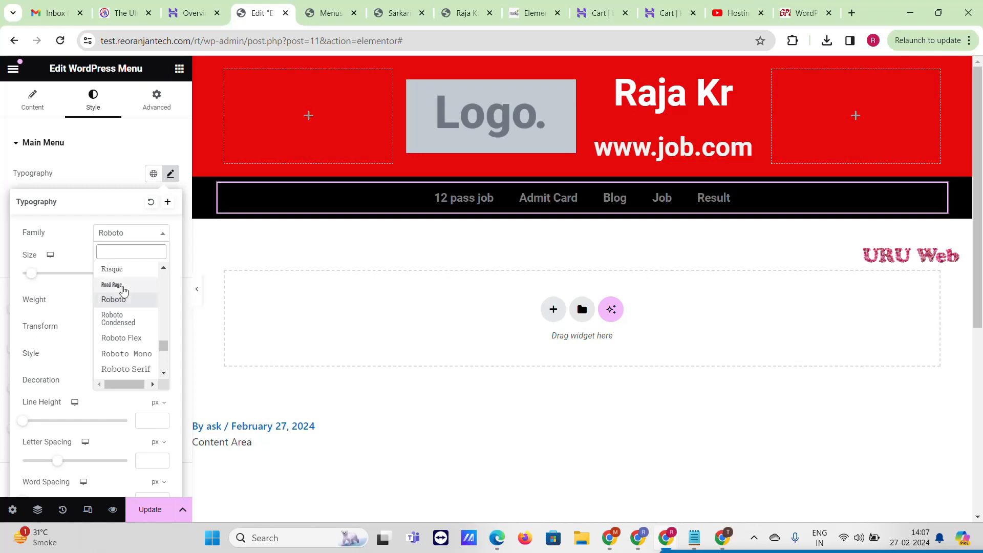
pyautogui.write('pop')
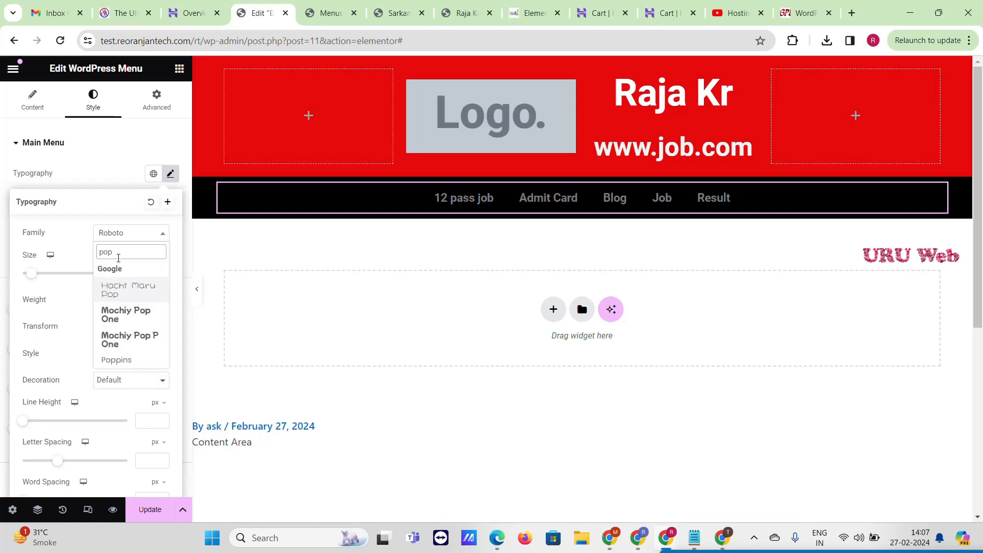
pyautogui.click(140, 358)
pyautogui.click(2, 199)
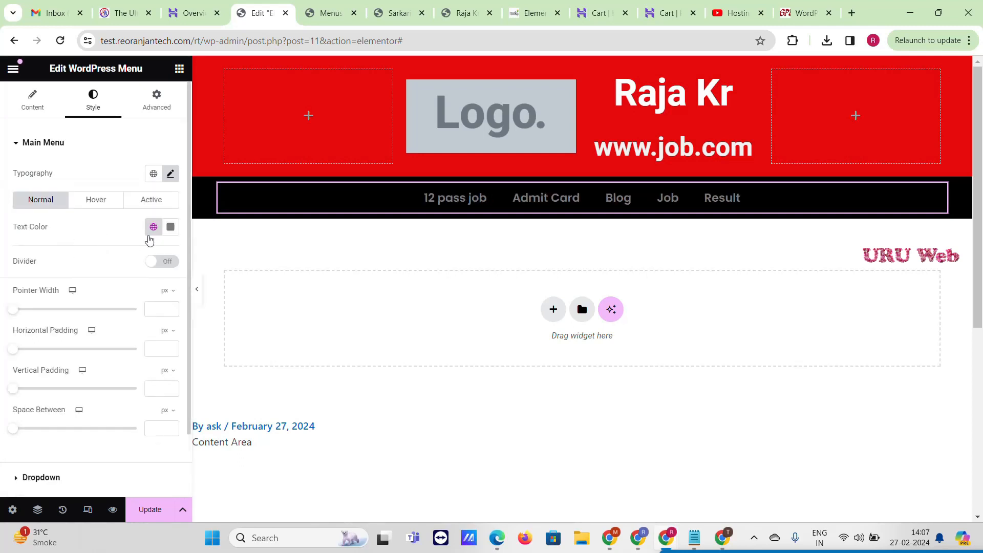
# Step: Set the navigation menu's normal text color to white, #FFFFFF
pyautogui.click(169, 227)
pyautogui.moveTo(121, 289); pyautogui.dragTo(73, 278)
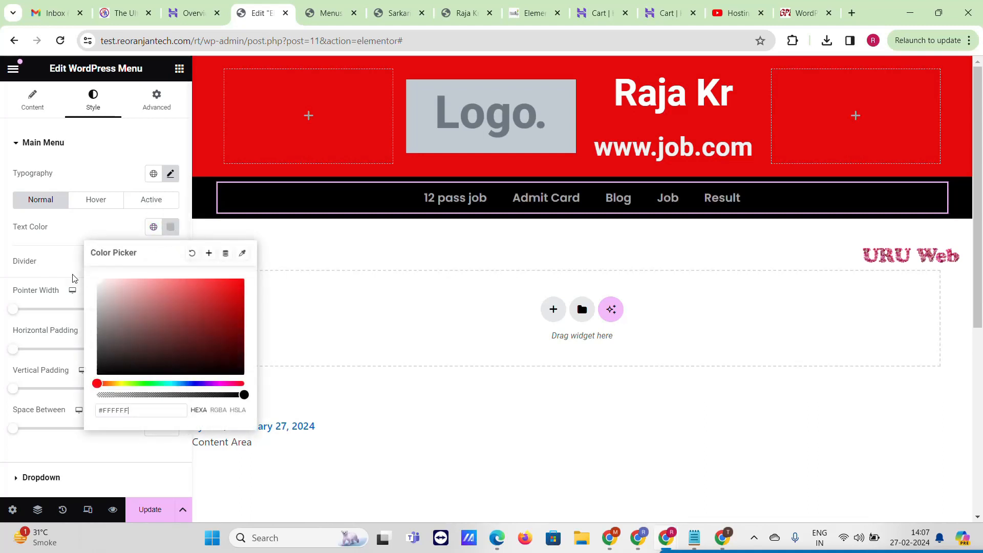
pyautogui.click(1, 240)
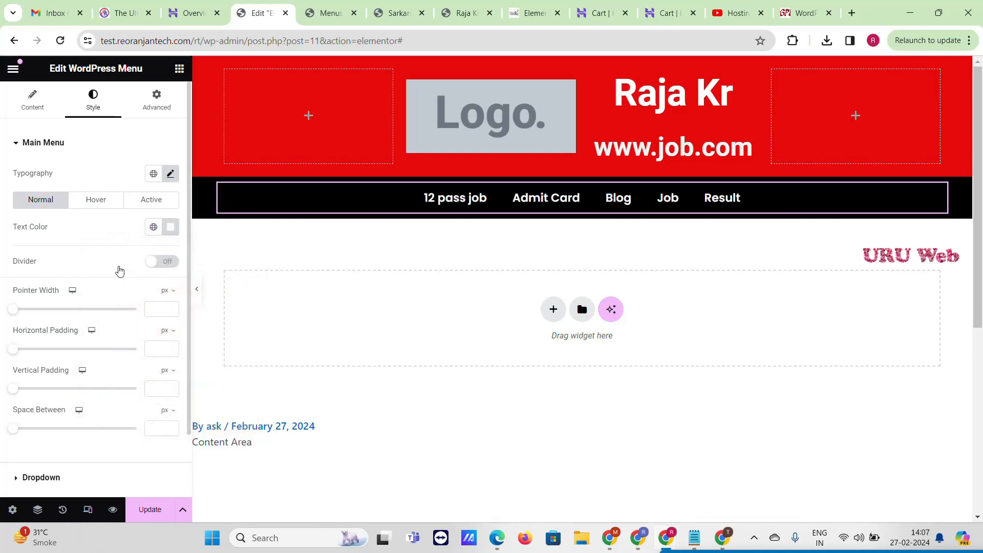
# Step: Turn on the dividers between menu items with a width of 3 px and the color #E66060
pyautogui.click(152, 262)
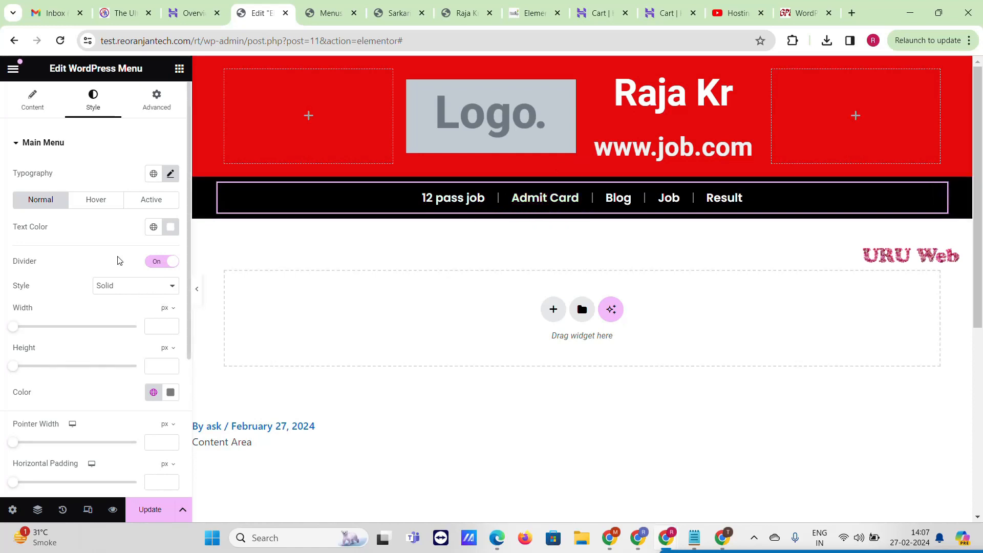
pyautogui.scroll(-1, 128, 251)
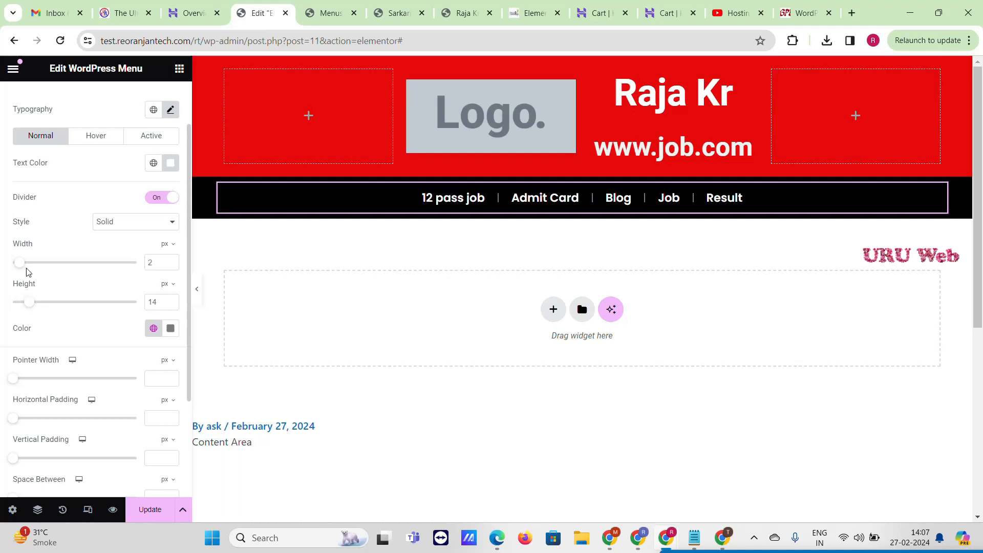
pyautogui.moveTo(21, 265); pyautogui.dragTo(35, 265)
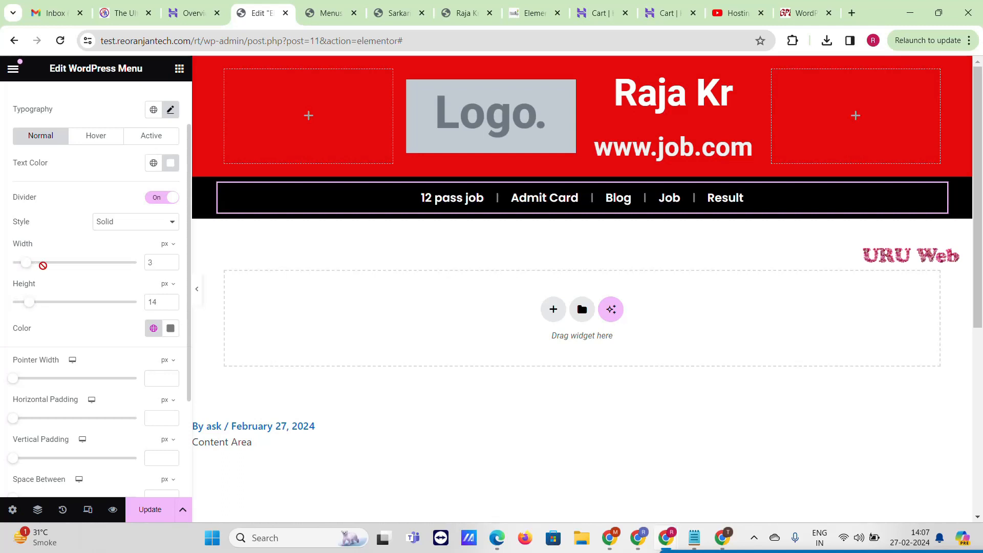
pyautogui.scroll(-1, 169, 338)
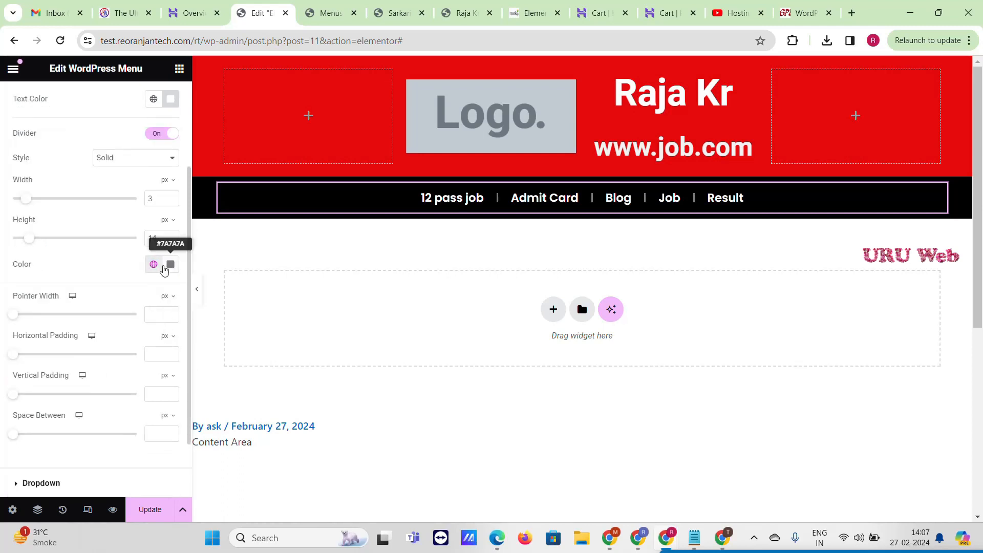
pyautogui.click(170, 264)
pyautogui.click(183, 326)
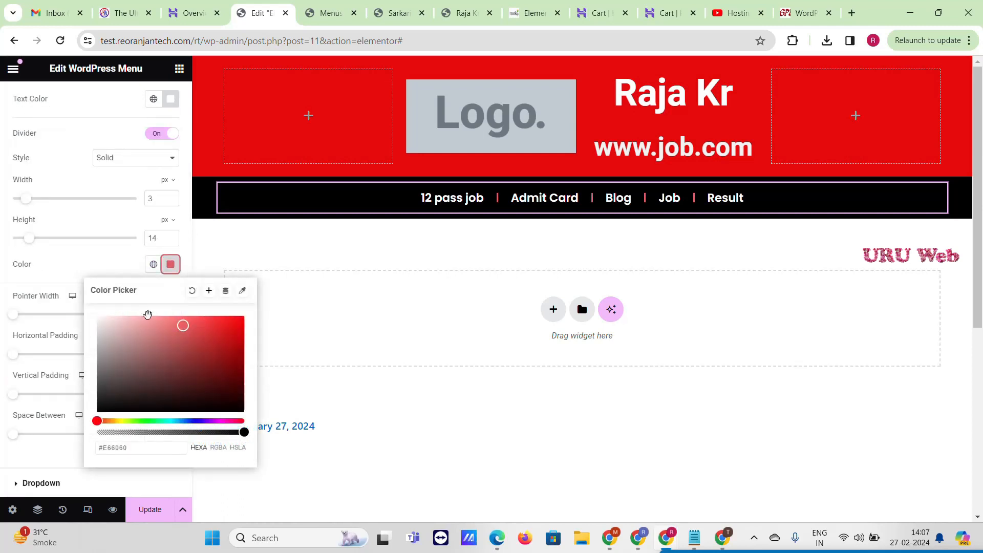
pyautogui.click(2, 292)
# Step: Set the hover text color of the navigation menu items to bright green, #0EE72C
pyautogui.scroll(-2, 64, 366)
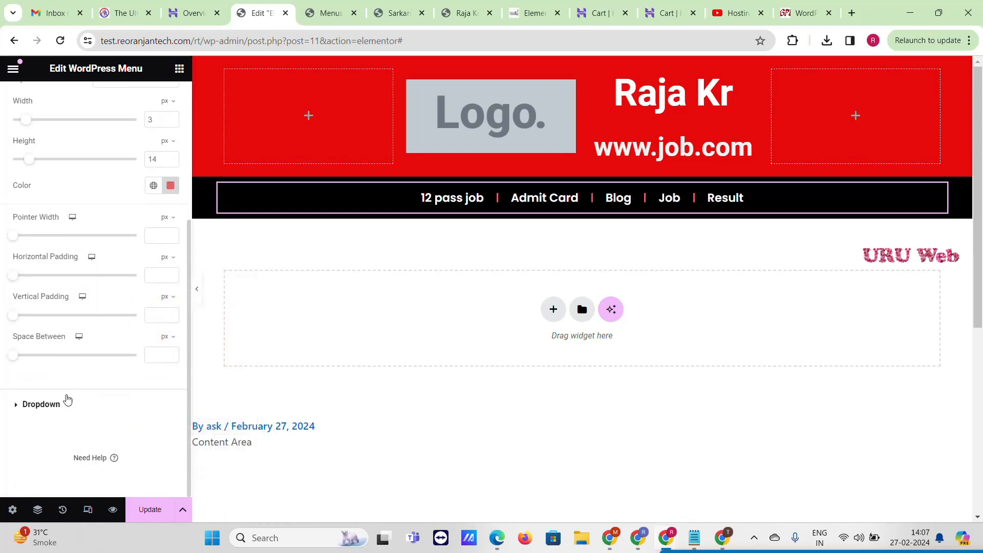
pyautogui.scroll(4, 57, 275)
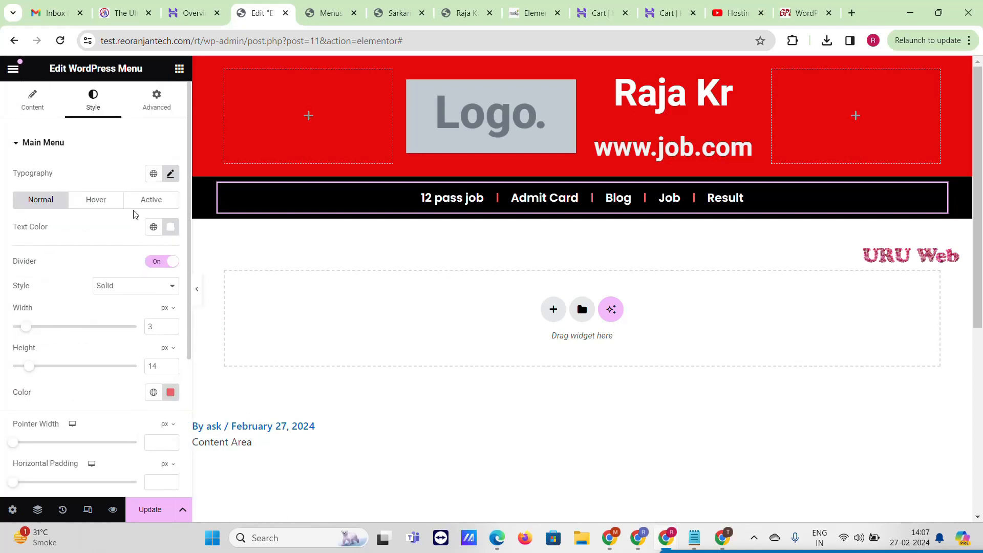
pyautogui.click(108, 205)
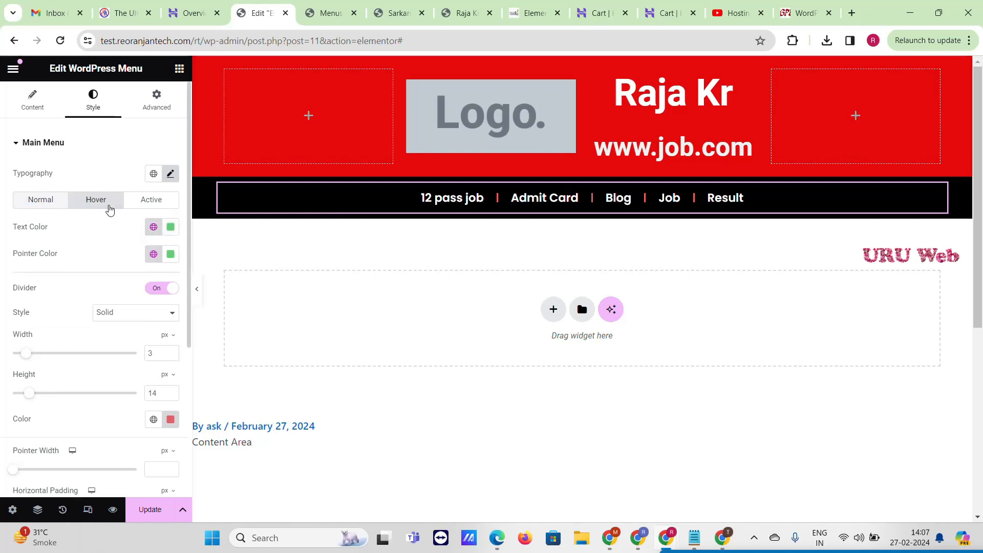
pyautogui.click(170, 228)
pyautogui.moveTo(217, 282); pyautogui.dragTo(243, 289)
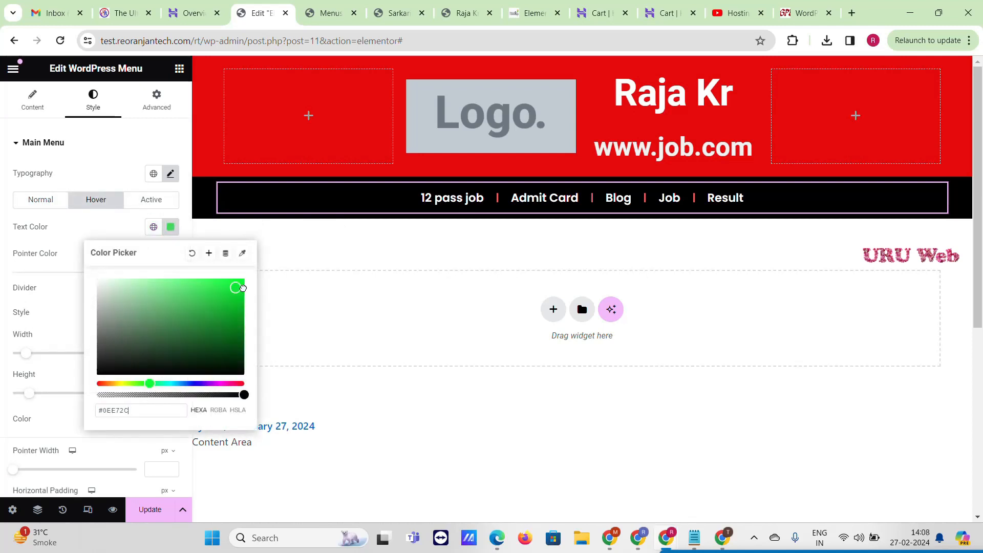
# Step: Set the active menu item's text color to light blue, #AFC3FF, and save the header
pyautogui.click(156, 203)
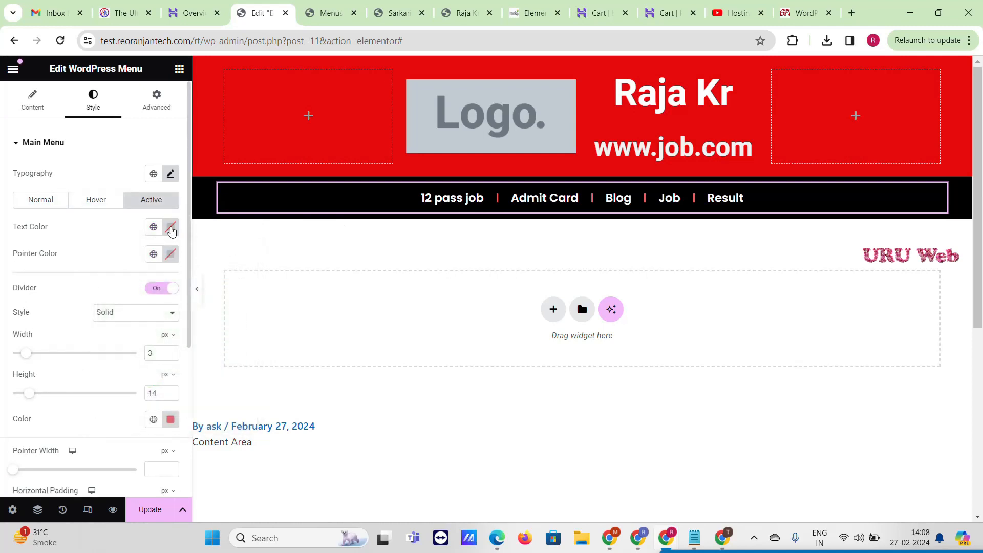
pyautogui.click(171, 228)
pyautogui.click(146, 288)
pyautogui.click(143, 282)
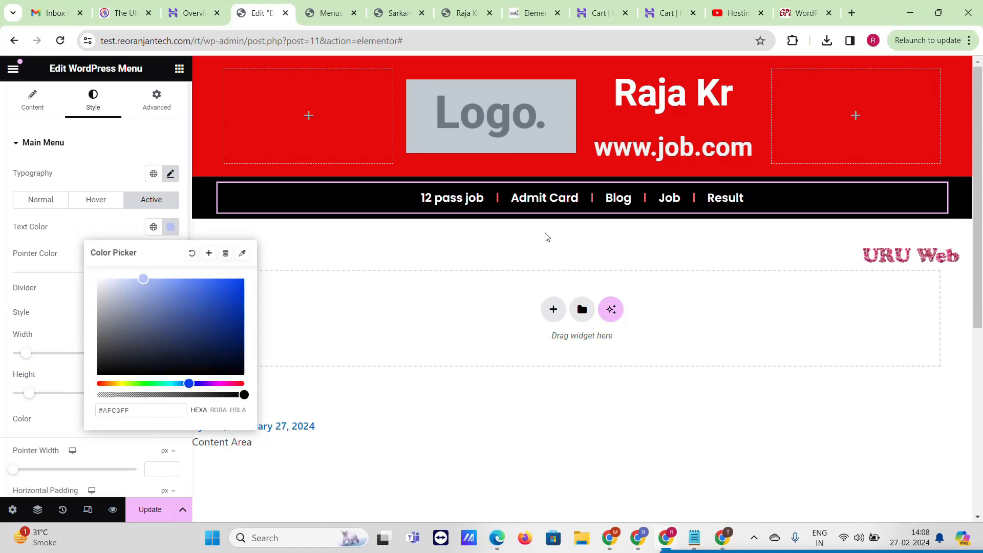
pyautogui.click(116, 207)
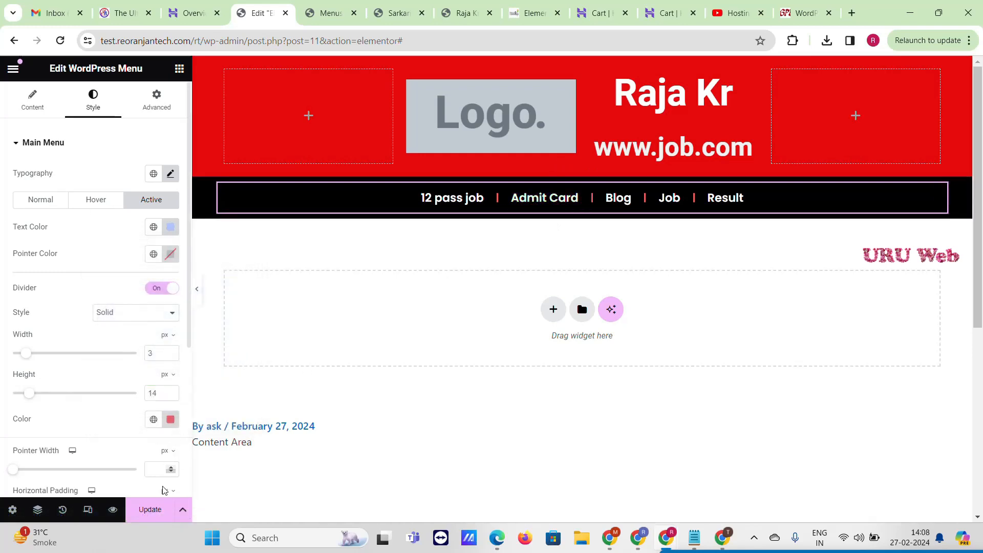
pyautogui.click(150, 509)
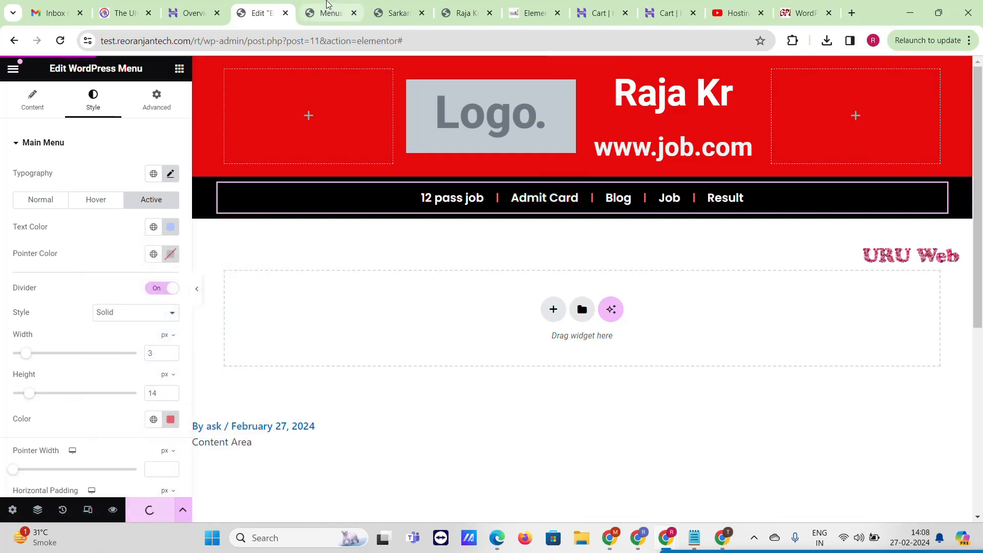
# Step: Check what the reference site places below its navigation menu and return to the header editor
pyautogui.click(328, 7)
pyautogui.moveTo(373, 8); pyautogui.dragTo(333, 6)
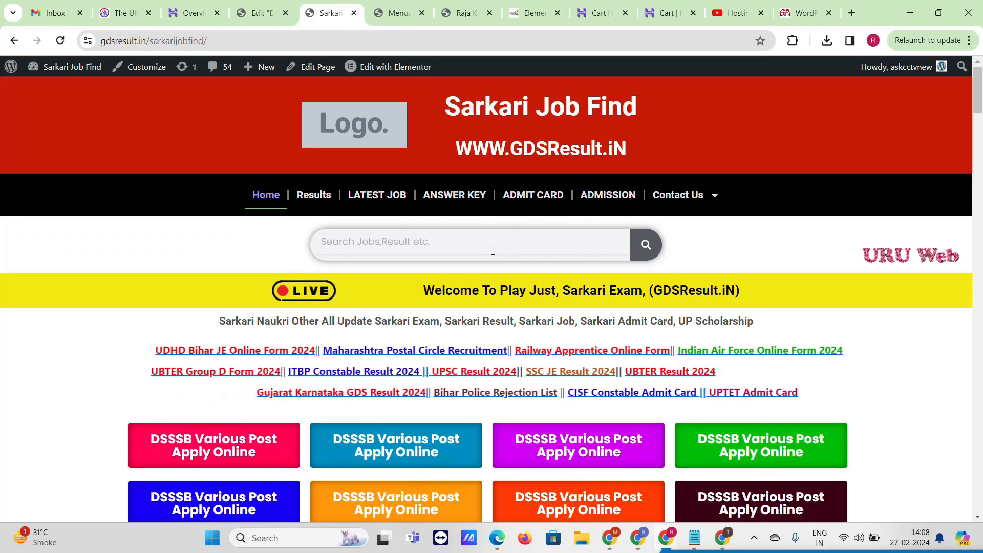
pyautogui.click(255, 7)
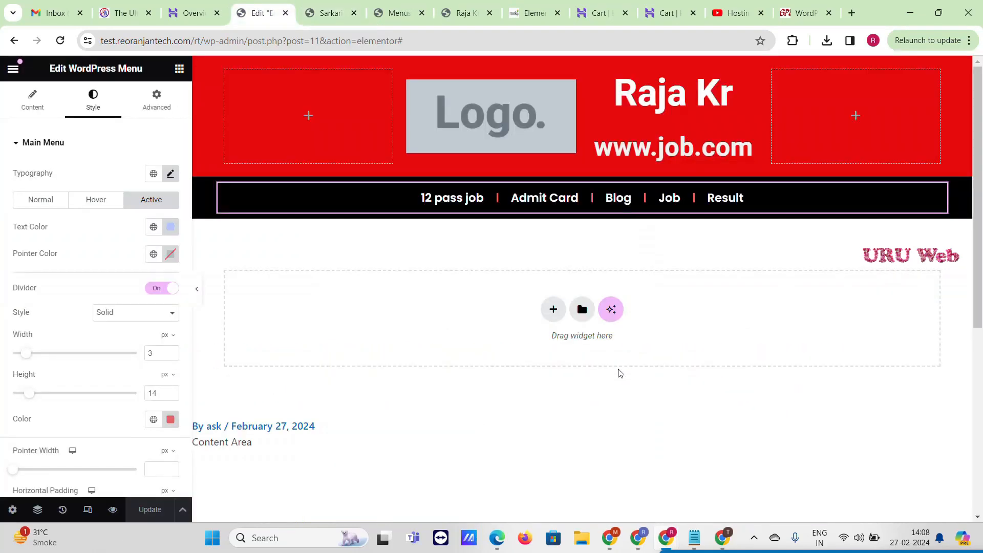
# Step: Add a single vertical-direction container below the navigation menu and open the widget list for it
pyautogui.click(547, 311)
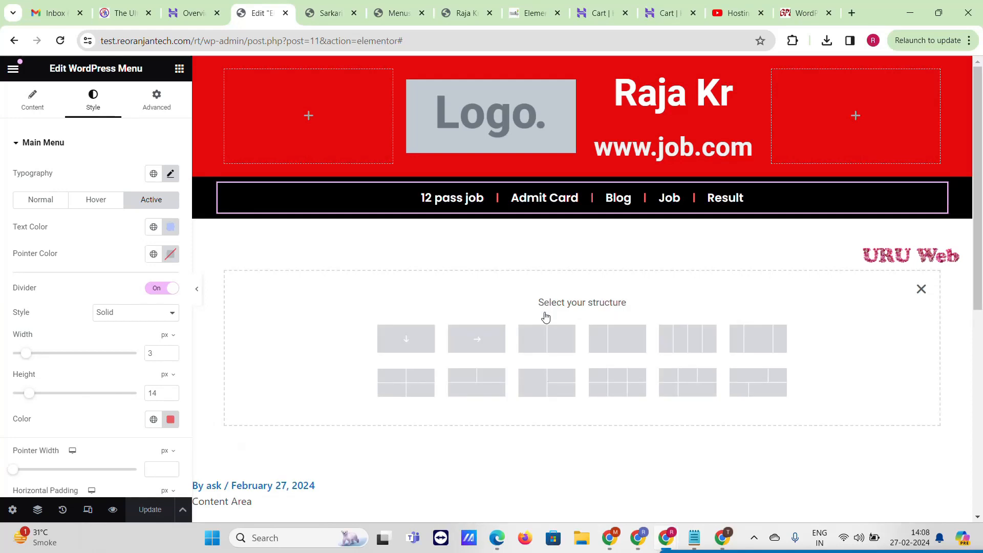
pyautogui.click(407, 350)
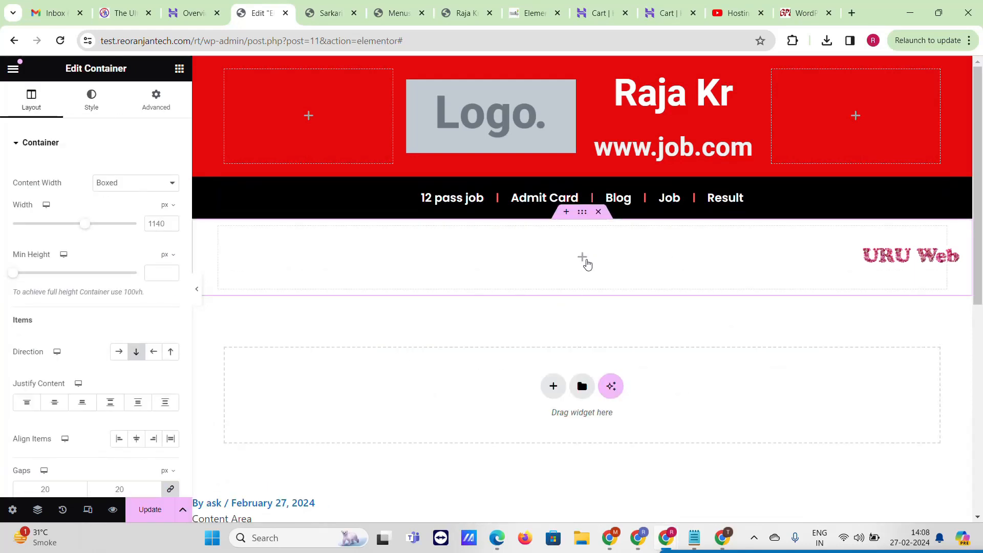
pyautogui.click(586, 262)
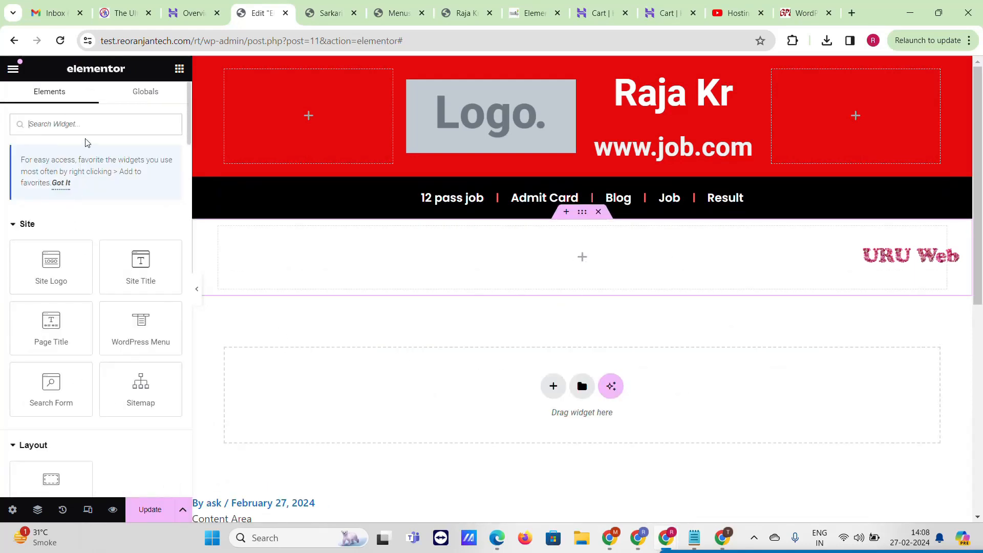
# Step: Add a Search Form widget to the empty container below the navigation menu, keeping the Classic skin and the Icon button type
pyautogui.moveTo(51, 386); pyautogui.dragTo(590, 271)
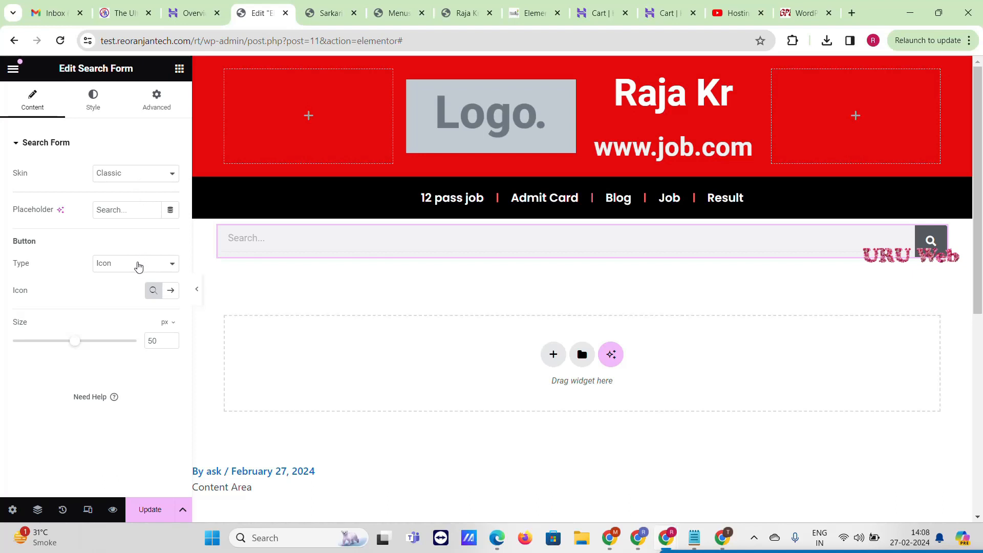
pyautogui.click(138, 267)
pyautogui.click(138, 266)
pyautogui.click(126, 180)
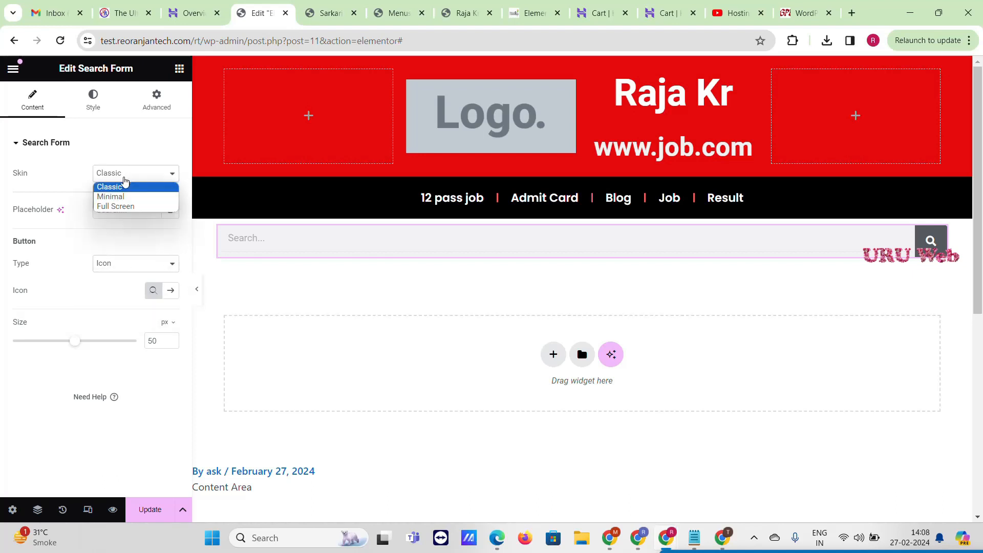
pyautogui.click(1, 306)
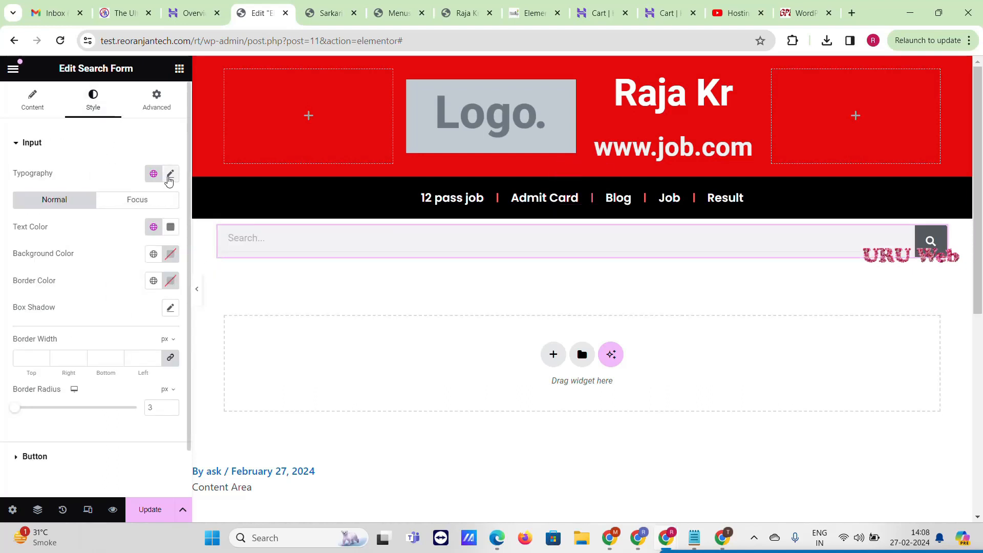
# Step: Set the search form's input text colour to #131313 and its button's icon size to 16 and width to 1.2
pyautogui.click(170, 227)
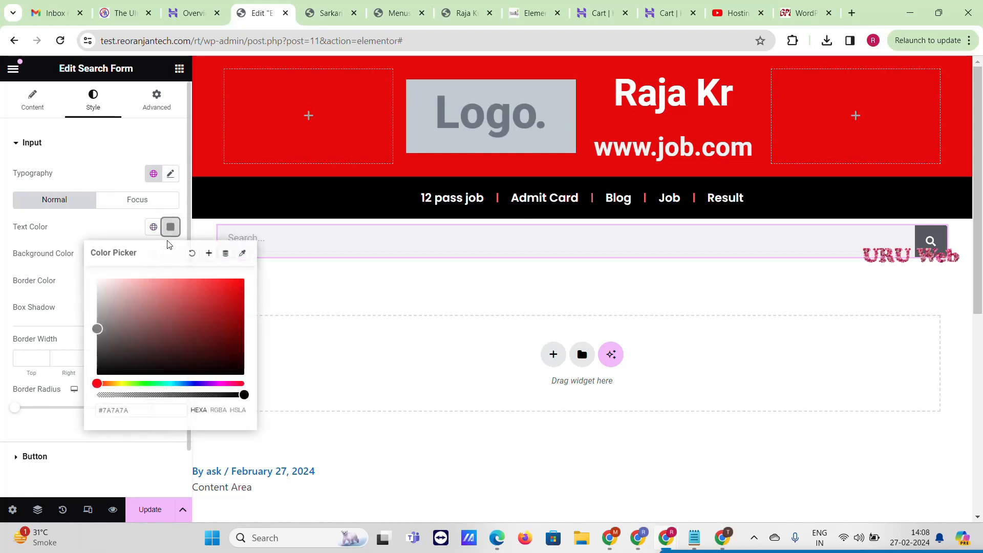
pyautogui.moveTo(108, 368); pyautogui.dragTo(88, 368)
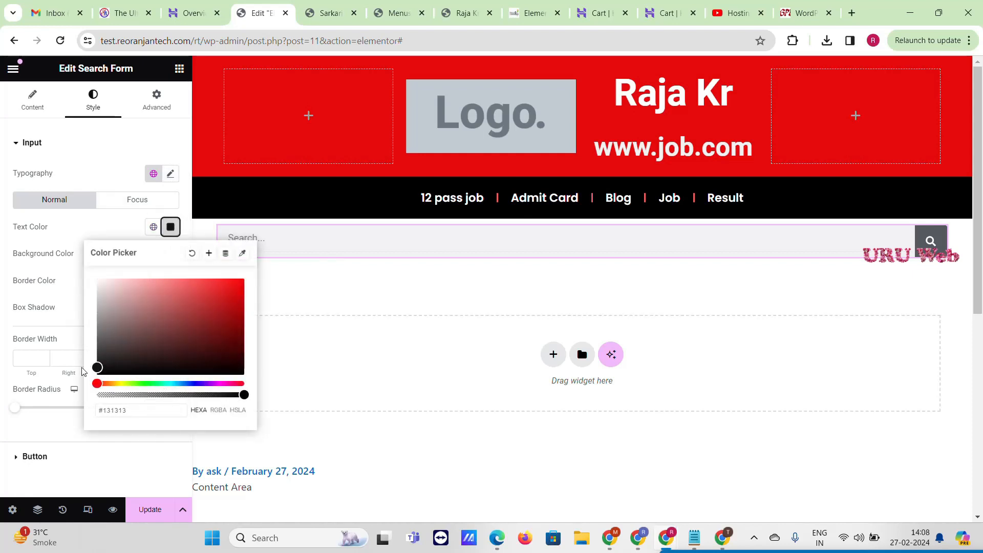
pyautogui.scroll(-1, 31, 391)
pyautogui.click(28, 394)
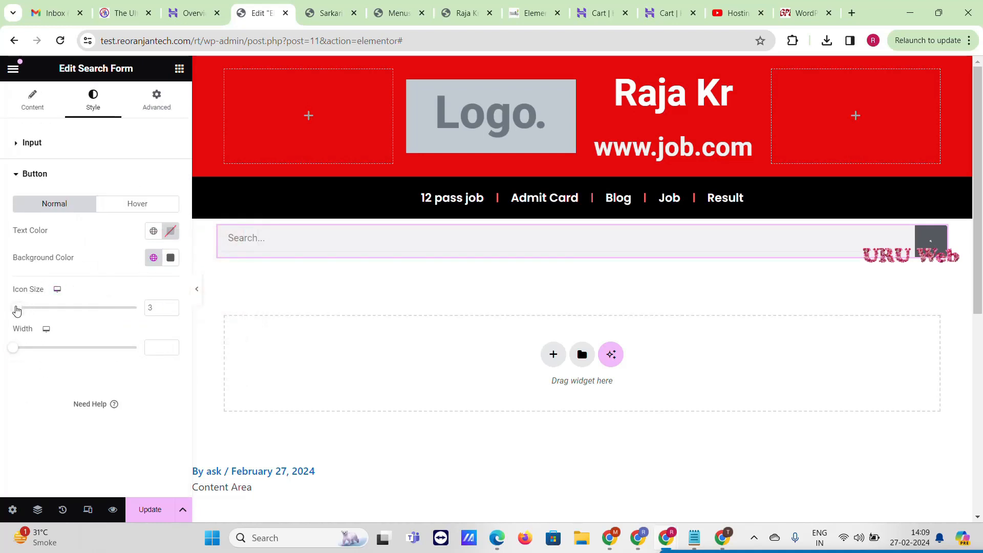
pyautogui.moveTo(13, 307); pyautogui.dragTo(28, 309)
pyautogui.moveTo(16, 351)
pyautogui.mouseDown()
pyautogui.moveTo(28, 354)
pyautogui.moveTo(20, 354)
pyautogui.mouseUp()
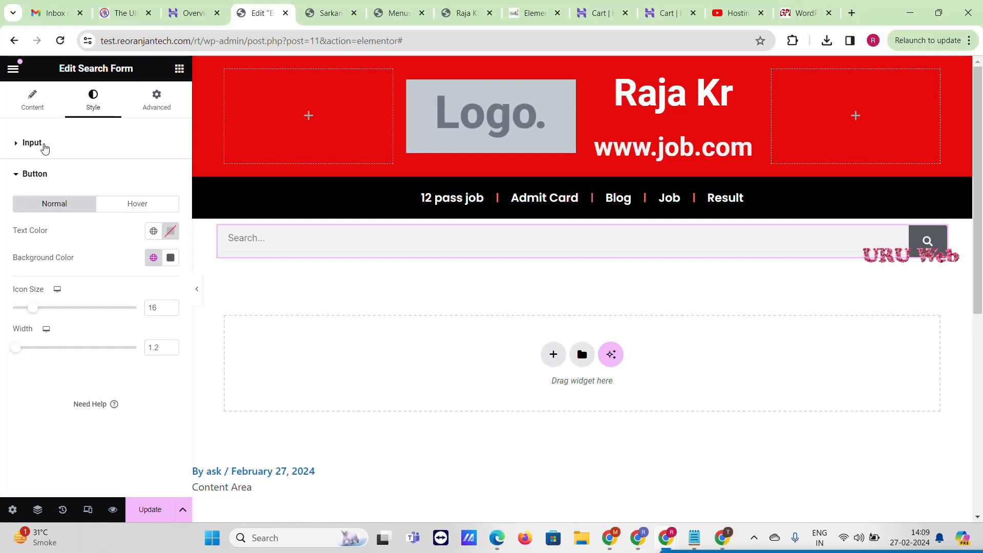
# Step: Set the search input's border radius to 46 px and compare it with the reference site's search bar
pyautogui.click(32, 143)
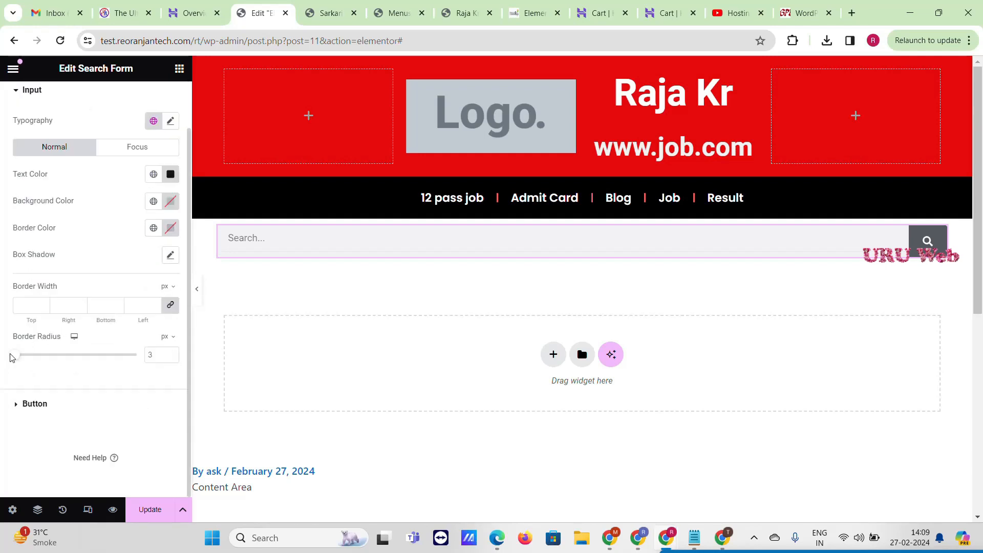
pyautogui.moveTo(17, 354); pyautogui.dragTo(43, 355)
pyautogui.click(330, 13)
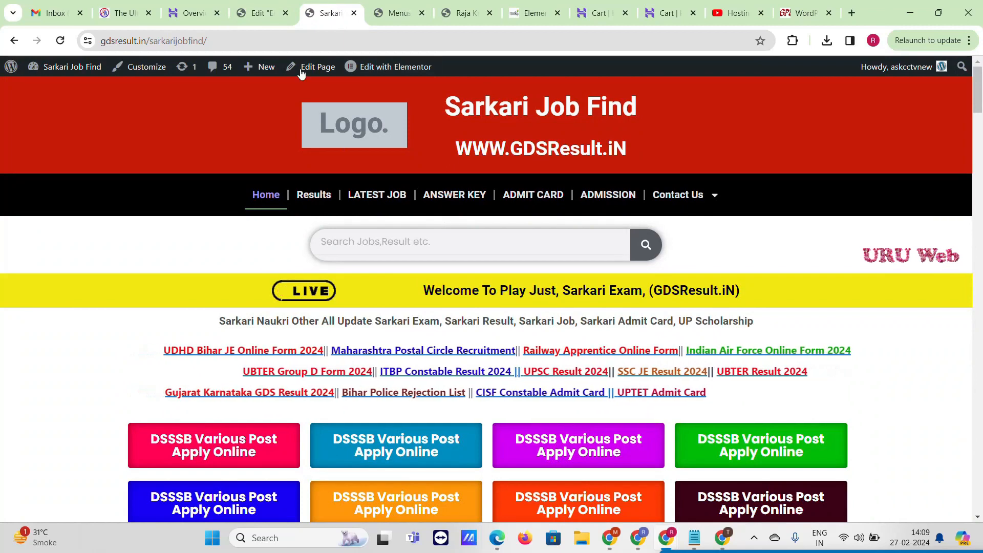
pyautogui.click(259, 13)
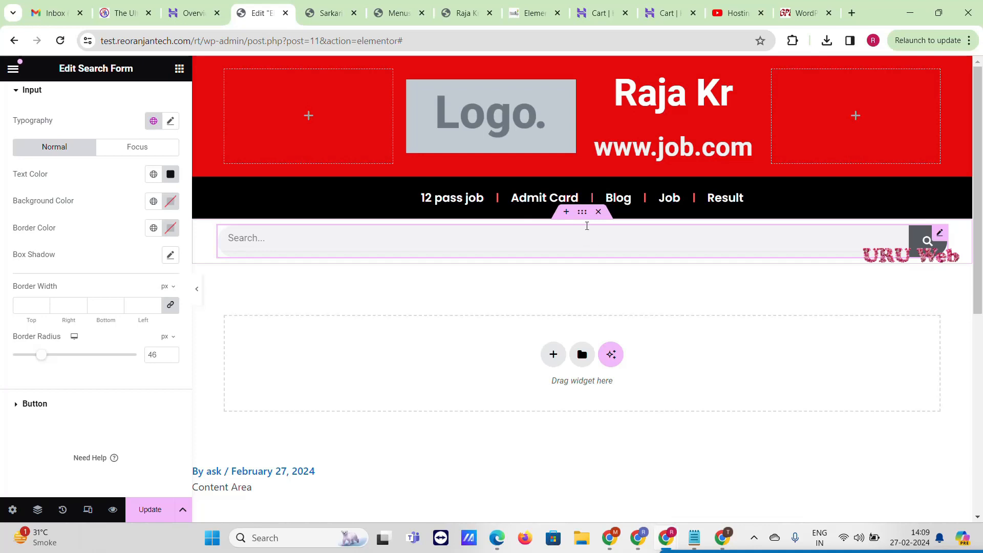
# Step: Insert a three-column container with a wider middle column above the search form
pyautogui.click(560, 214)
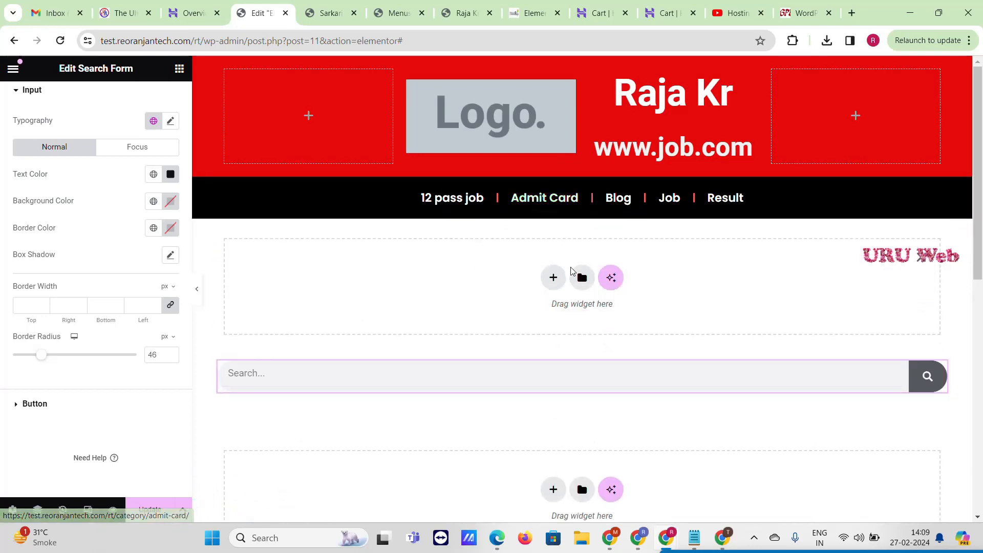
pyautogui.click(551, 277)
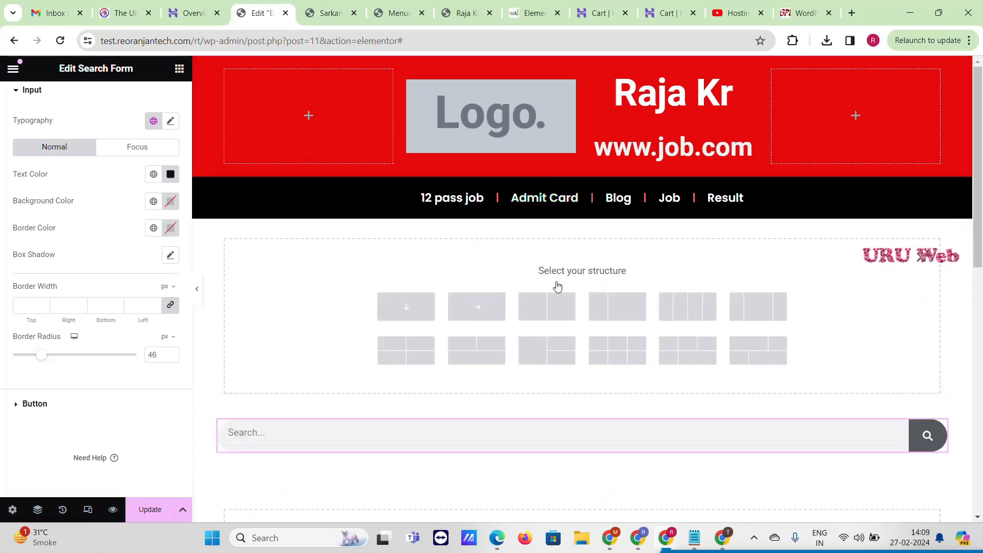
pyautogui.click(770, 314)
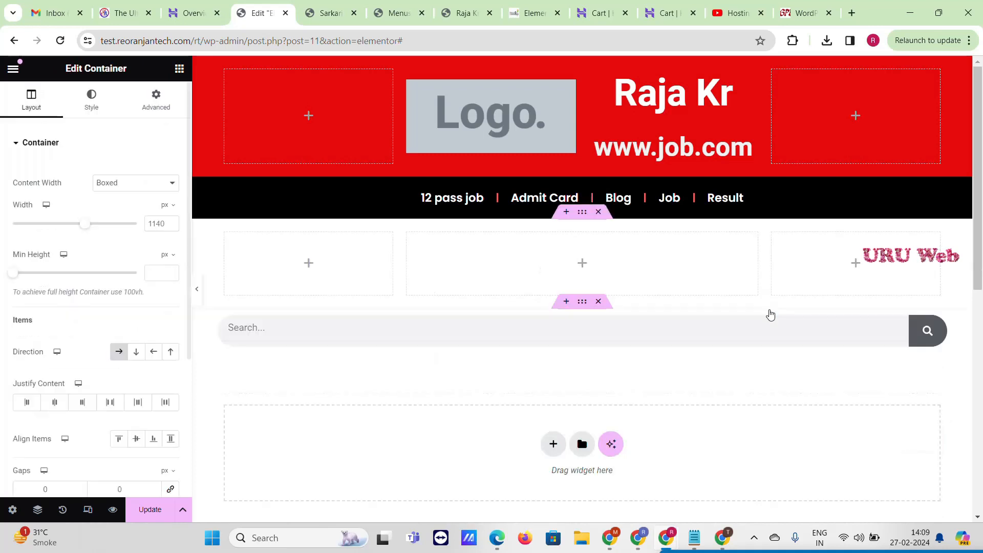
# Step: Copy the search form's container into the middle column of the new row and delete the original
pyautogui.moveTo(581, 302)
pyautogui.mouseDown()
pyautogui.moveTo(579, 251)
pyautogui.moveTo(571, 301)
pyautogui.mouseUp()
pyautogui.rightClick(578, 303)
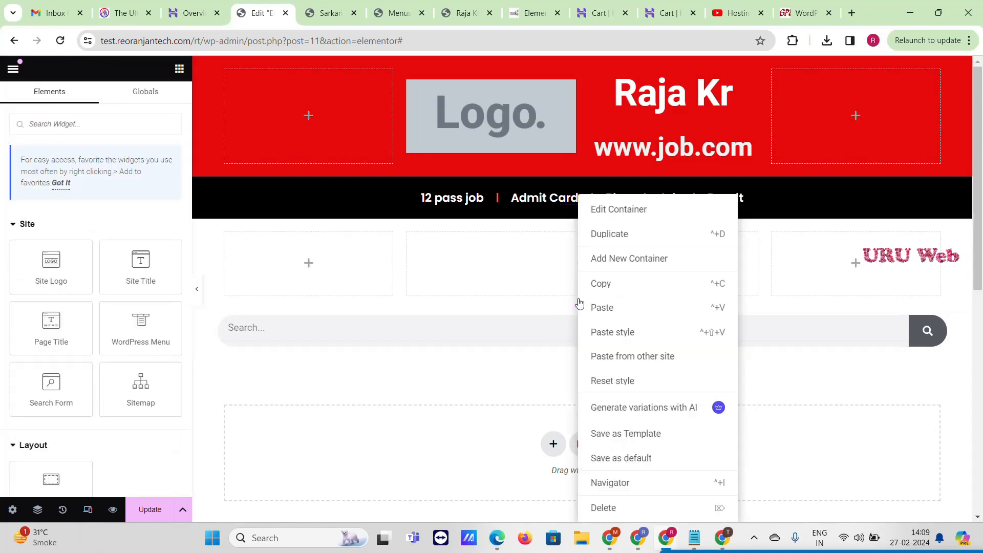
pyautogui.click(609, 285)
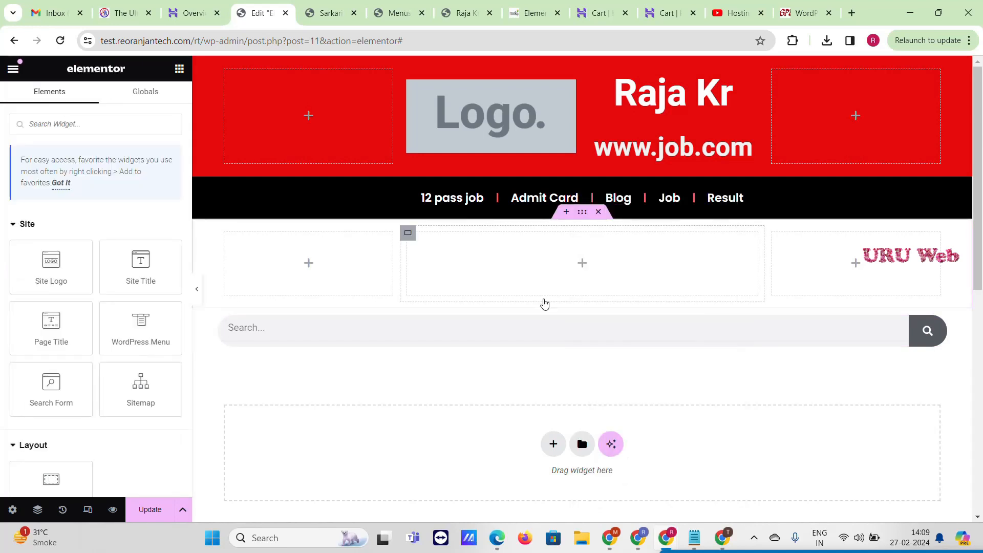
pyautogui.rightClick(544, 305)
pyautogui.click(577, 313)
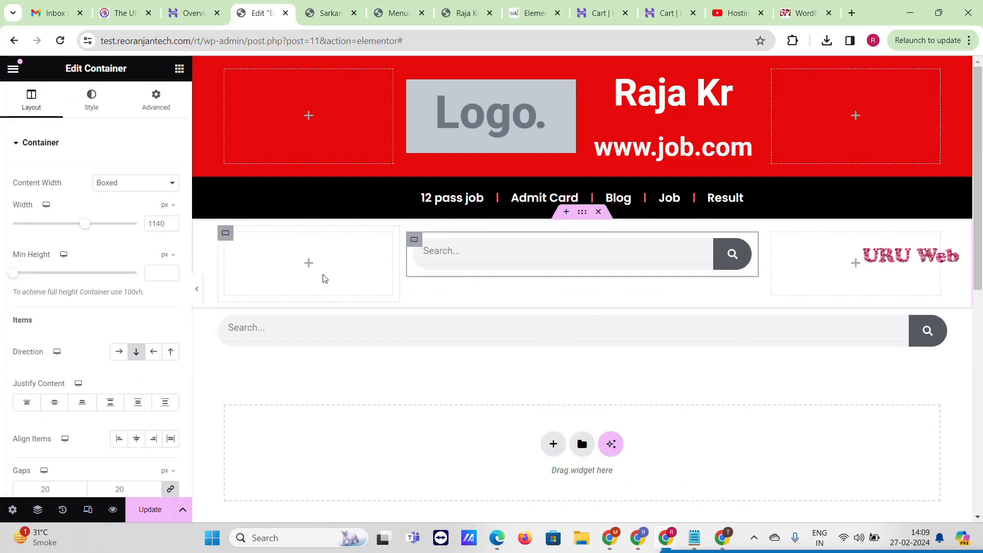
pyautogui.click(598, 302)
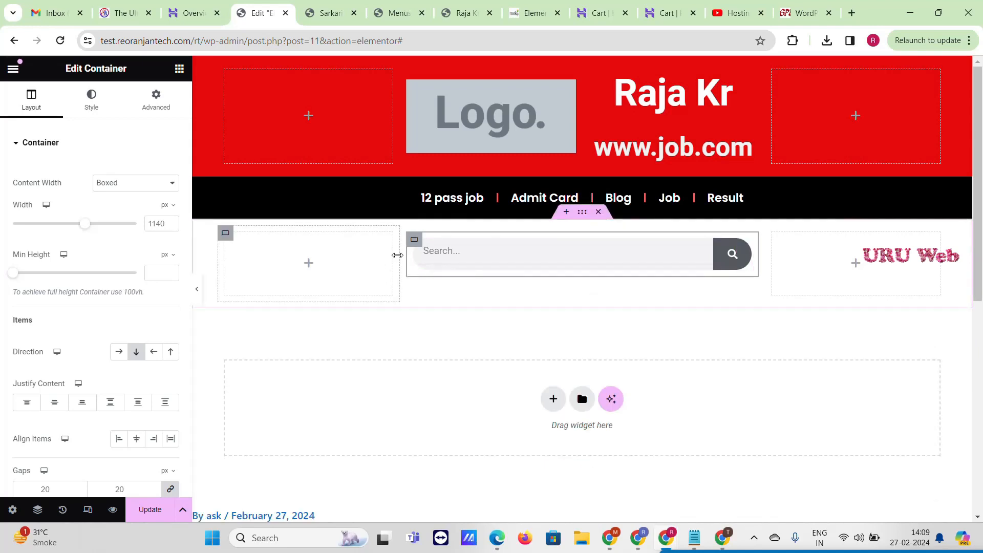
# Step: Narrow the empty column before the search form and widen the search form's column
pyautogui.moveTo(394, 255); pyautogui.dragTo(351, 255)
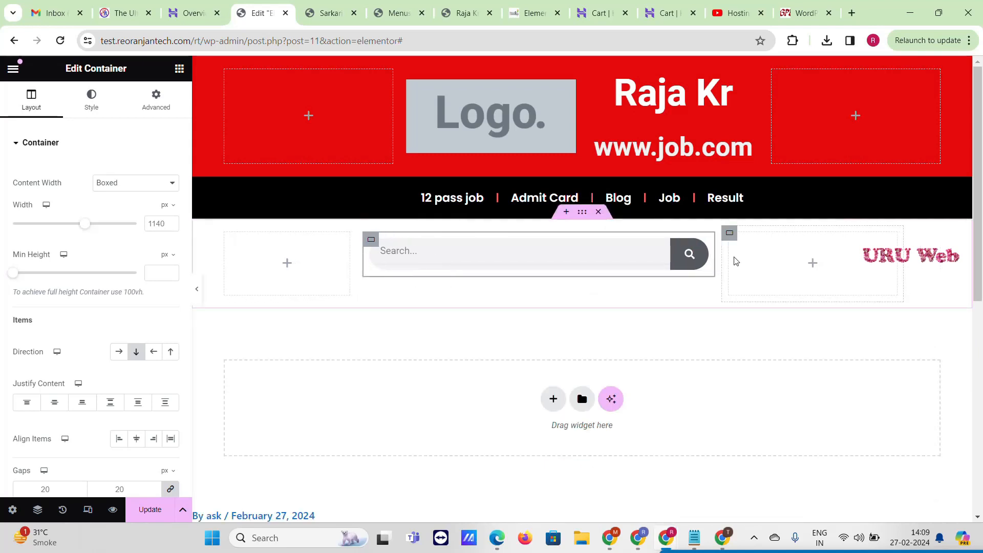
pyautogui.moveTo(719, 267); pyautogui.dragTo(765, 267)
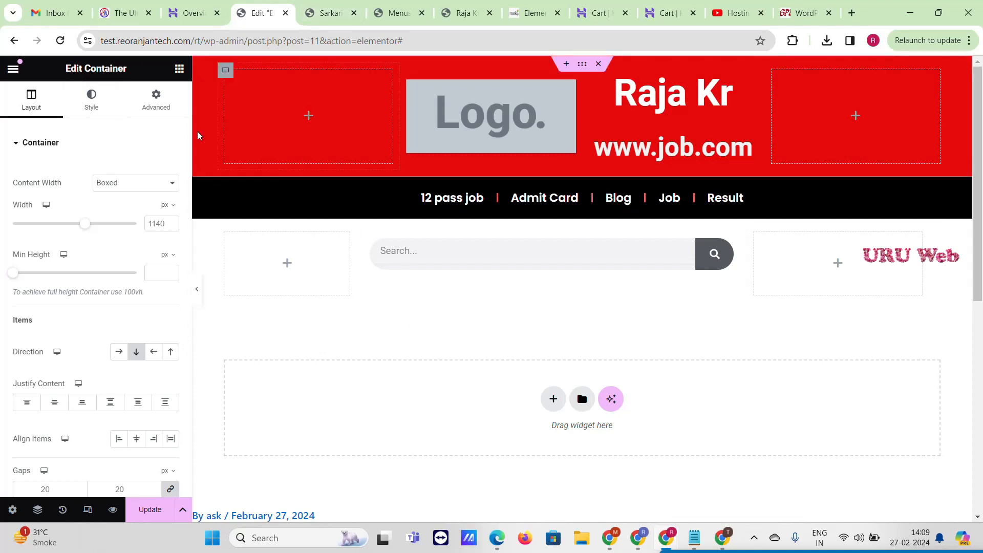
# Step: Add an outline box shadow with a blur of 10 to the search input
pyautogui.click(535, 246)
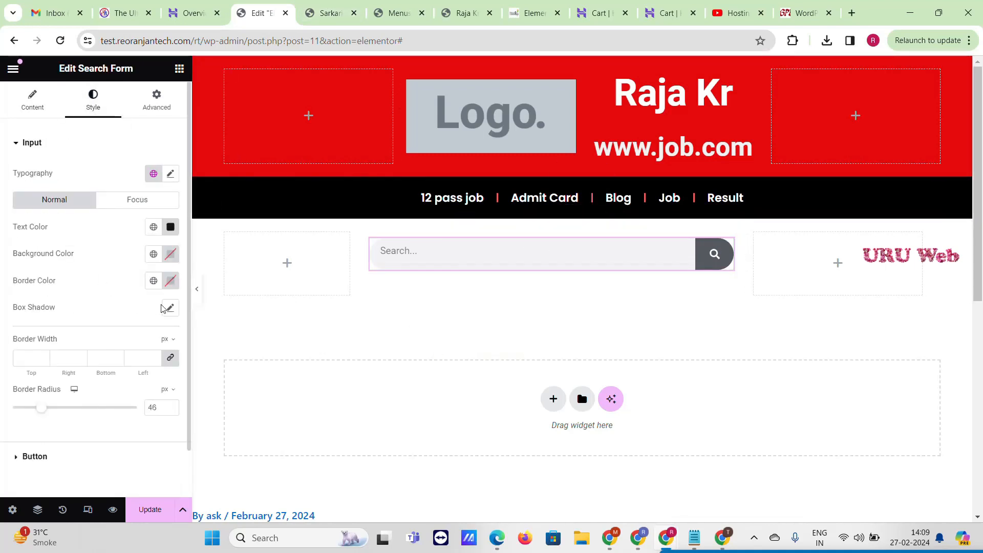
pyautogui.click(170, 309)
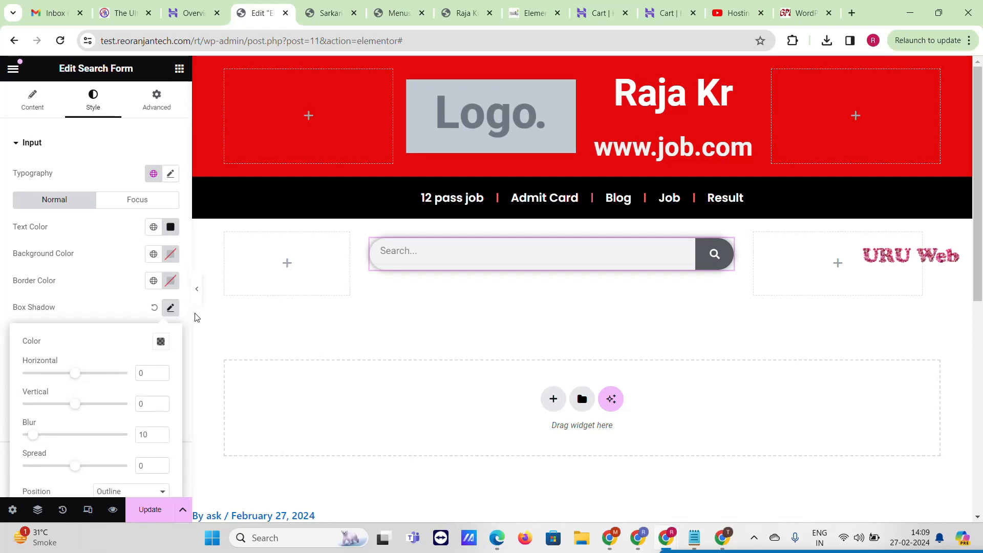
pyautogui.click(27, 285)
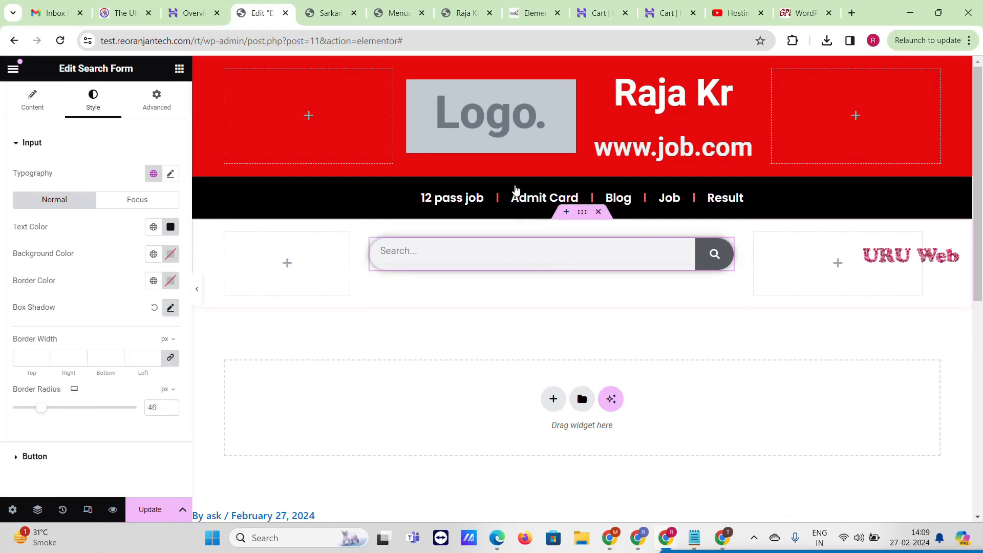
# Step: Check the reference site's search bar text and set the search form's placeholder to "Search job result...."
pyautogui.click(330, 13)
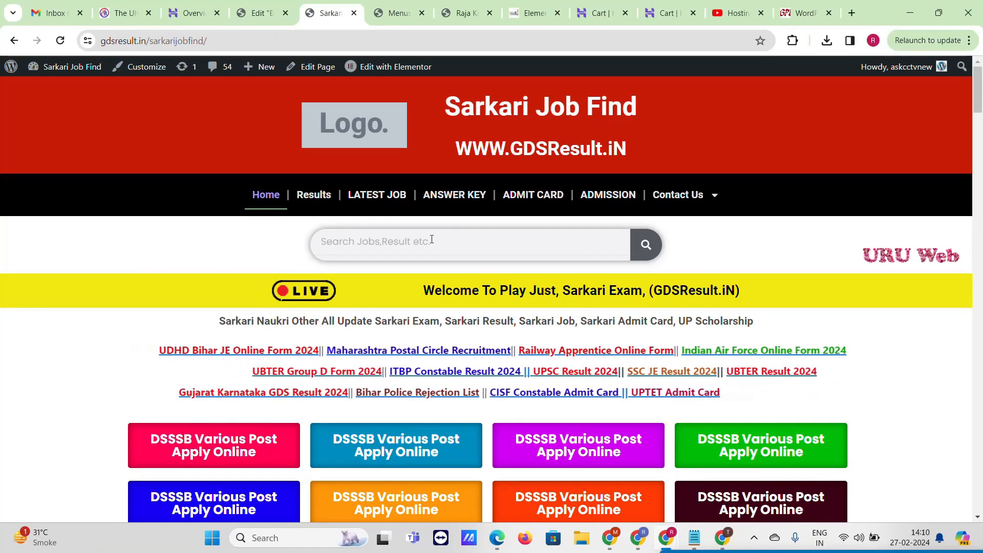
pyautogui.click(262, 13)
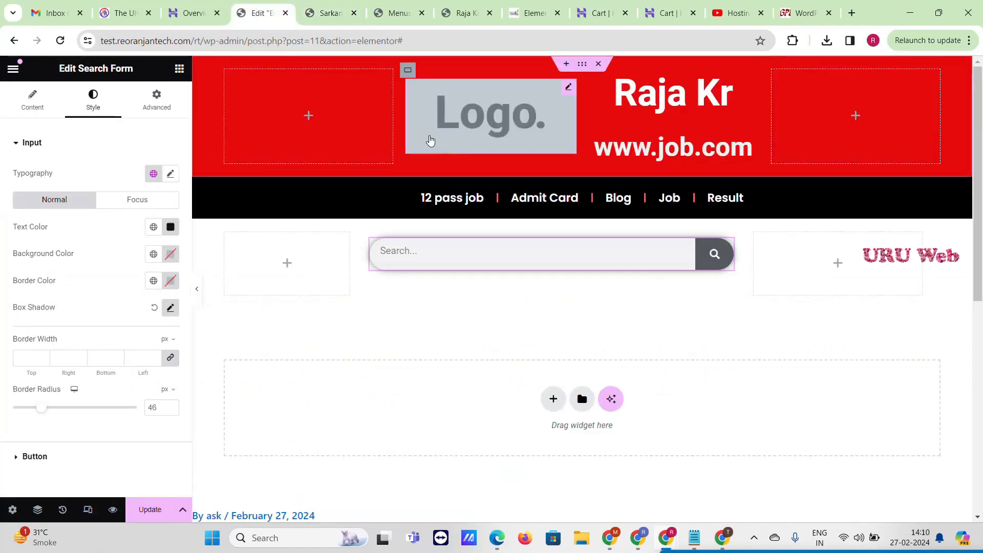
pyautogui.click(32, 102)
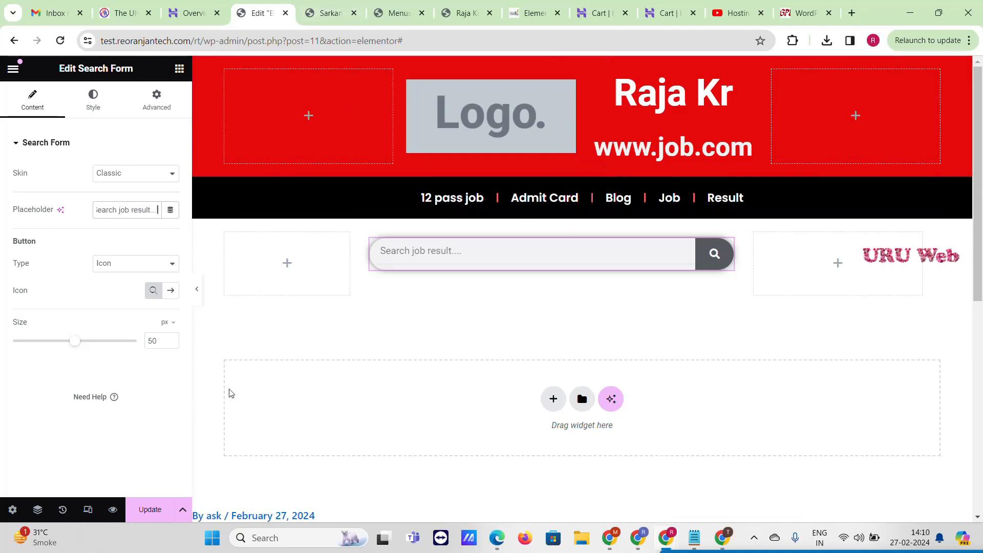
# Step: Examine the reference site's sections below the search bar on its homepage and on the JAC 10th Result post
pyautogui.click(327, 13)
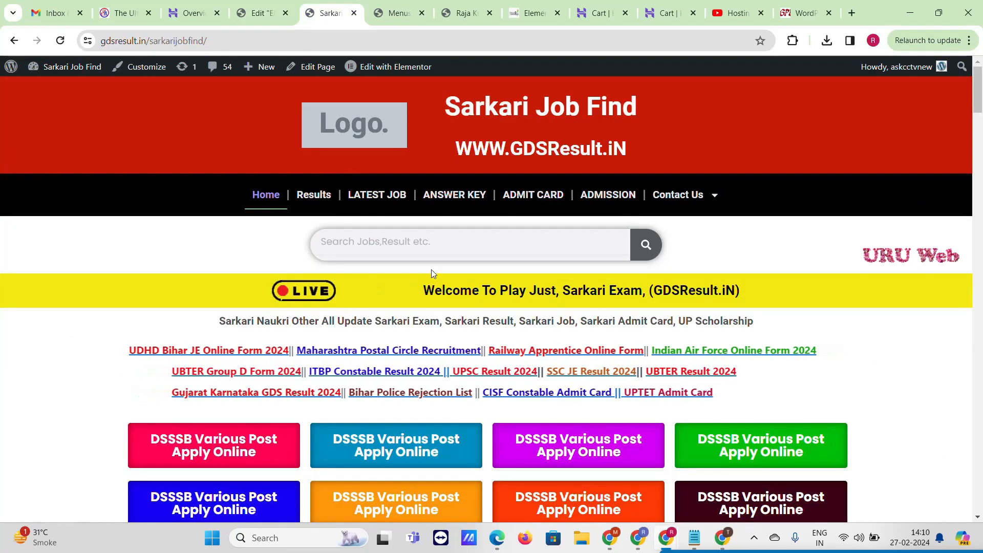
pyautogui.scroll(-2, 509, 255)
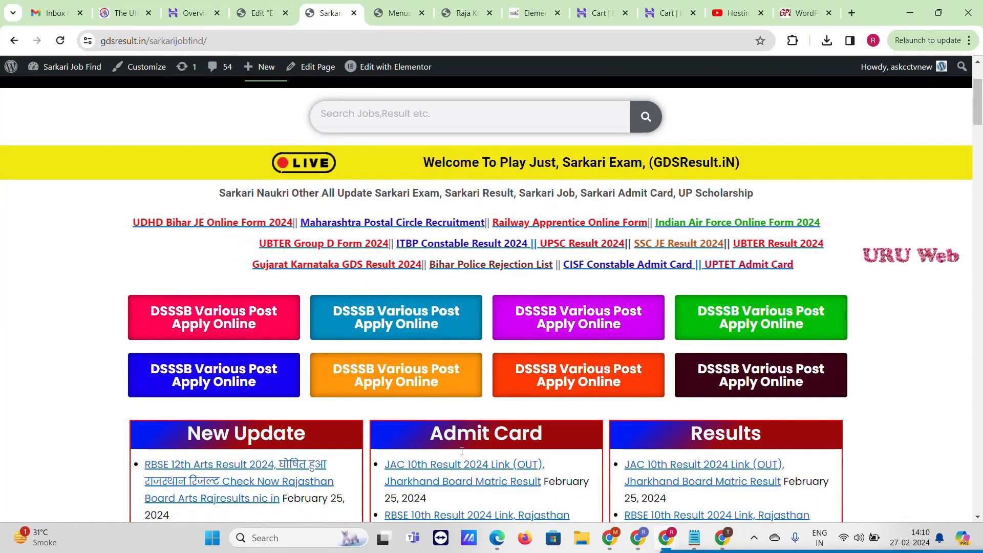
pyautogui.click(462, 471)
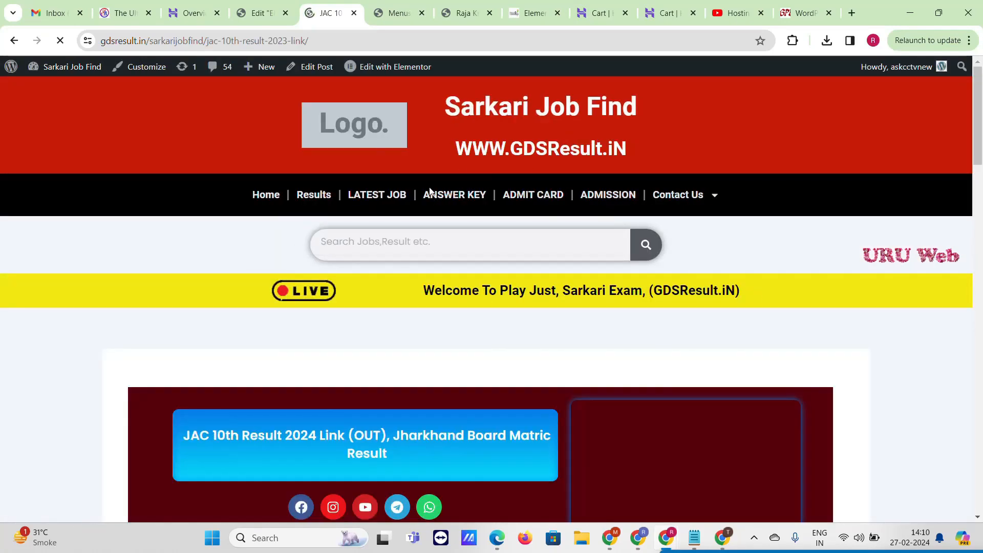
pyautogui.click(259, 13)
pyautogui.click(328, 13)
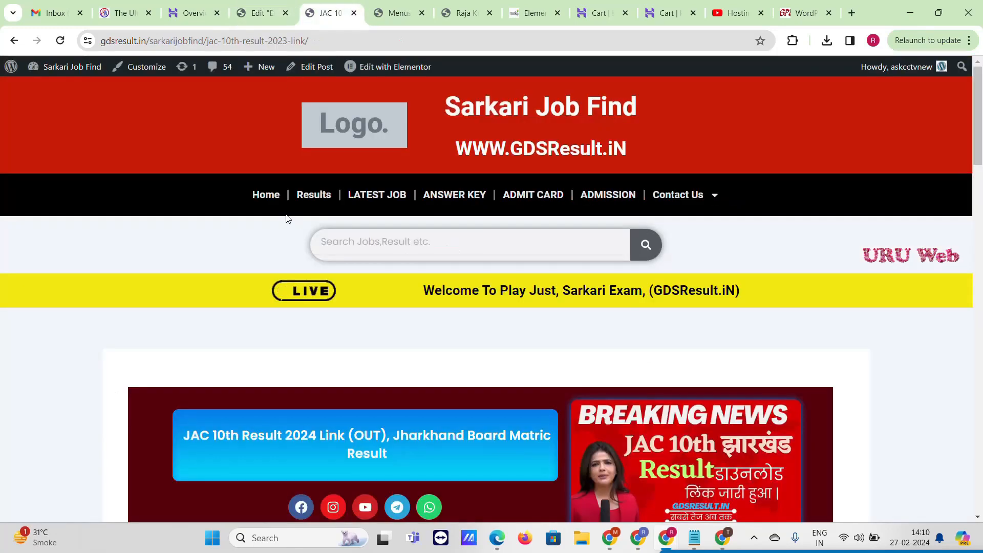
pyautogui.click(261, 16)
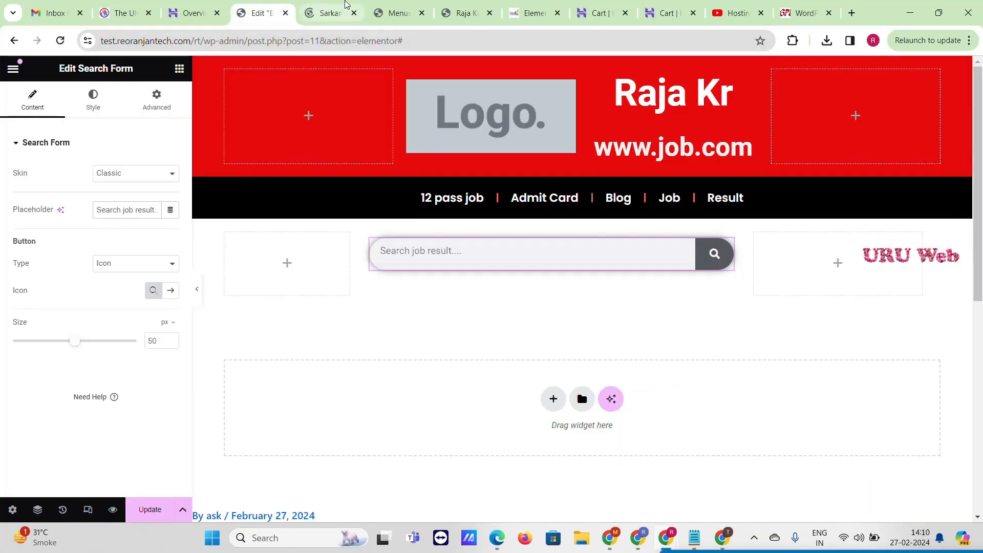
# Step: Copy the "Welcome To Play Just, Sarkari Exam, (GDSResult.iN)" text from the reference site's yellow live banner
pyautogui.click(330, 13)
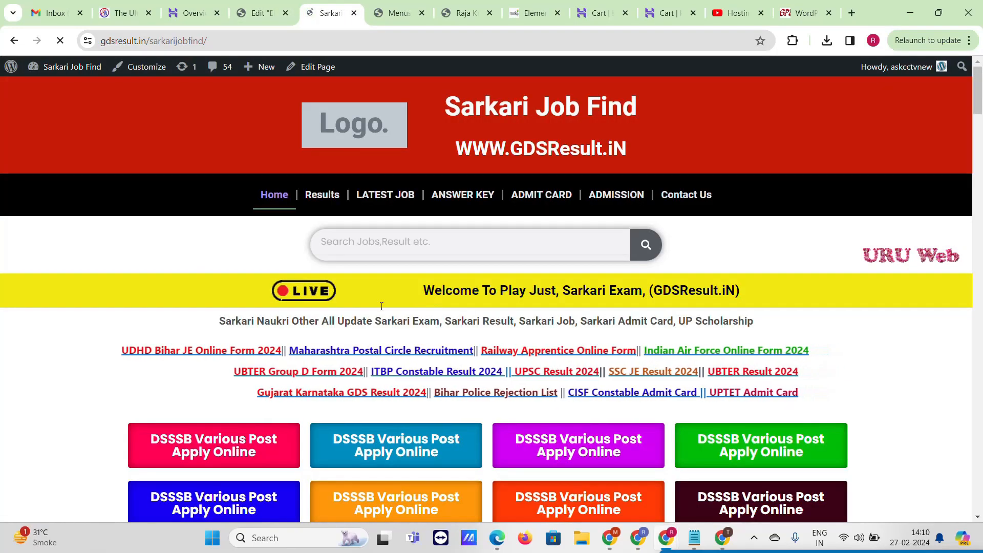
pyautogui.moveTo(423, 290); pyautogui.dragTo(757, 284)
pyautogui.hotkey('ctrl', 'c')
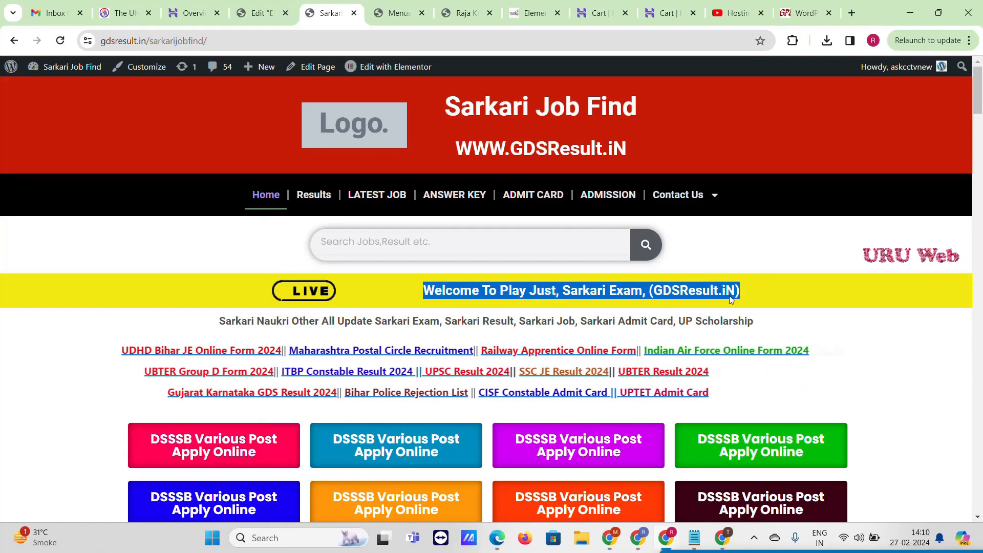
# Step: Return to the Elementor editor and insert a container with two equal columns below the search form row
pyautogui.click(260, 13)
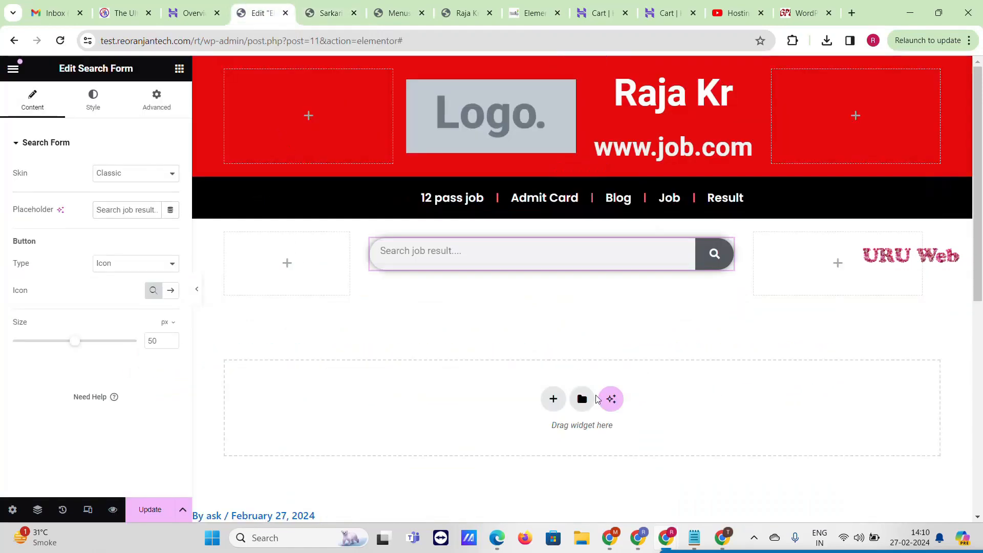
pyautogui.click(551, 396)
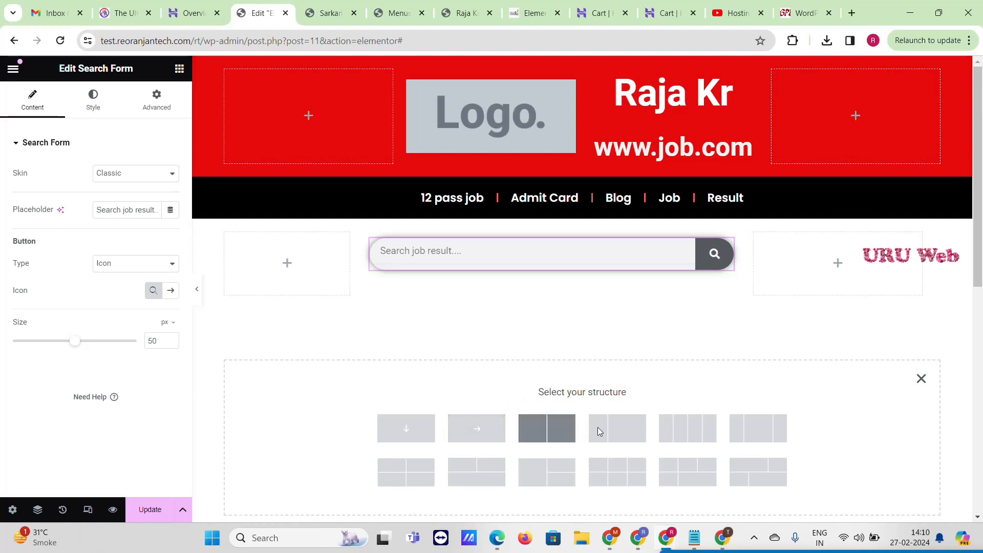
pyautogui.click(639, 433)
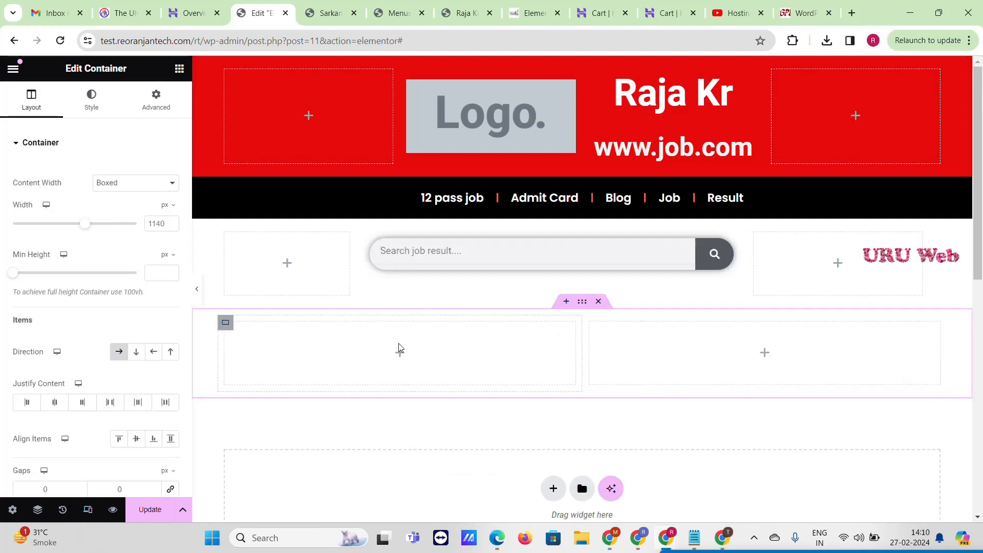
# Step: Add a Heading widget to the second column of the new row and replace its title with the copied "Welcome To Play Just, Sarkari Exam, (GDSResult.iN)" text
pyautogui.click(764, 353)
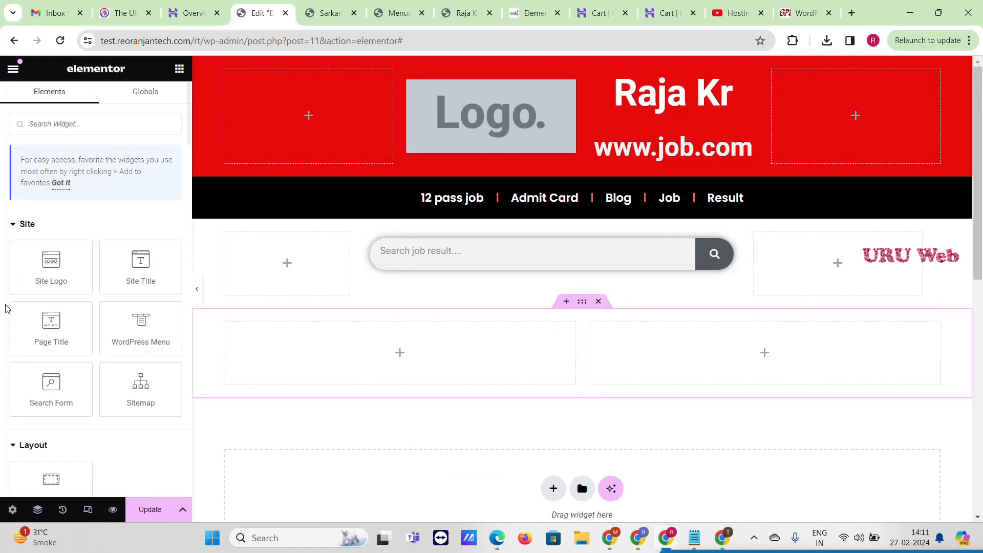
pyautogui.scroll(-3, 72, 413)
pyautogui.moveTo(57, 435); pyautogui.dragTo(639, 344)
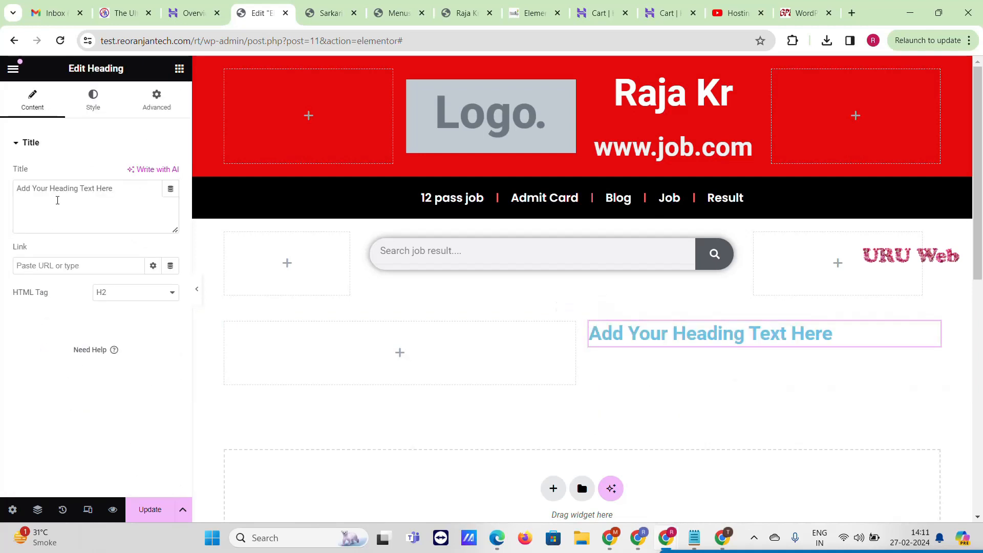
pyautogui.tripleClick(58, 200)
pyautogui.hotkey('ctrl', 'v')
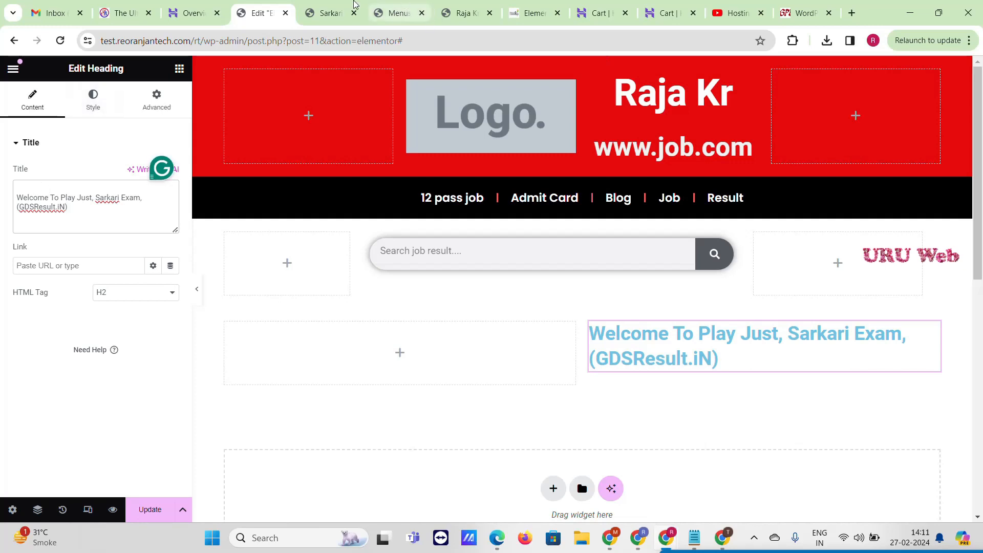
# Step: Save the animated LIVE badge from the reference site's yellow banner to Downloads as live.gif
pyautogui.click(333, 13)
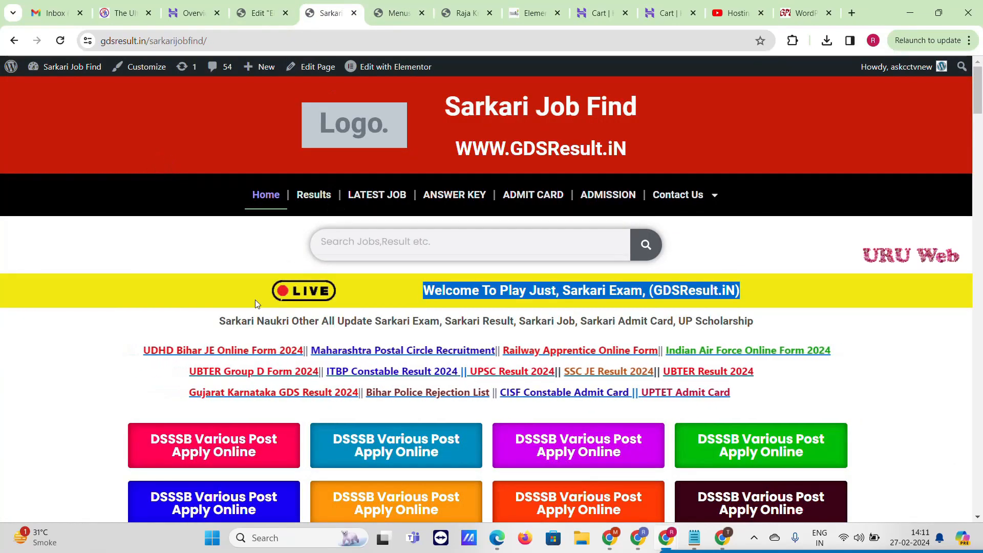
pyautogui.rightClick(313, 296)
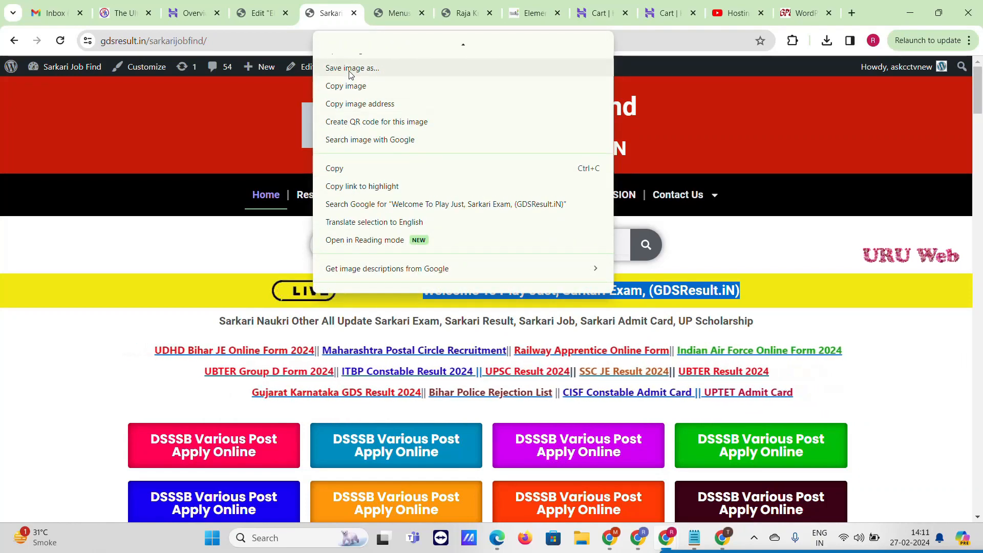
pyautogui.click(349, 72)
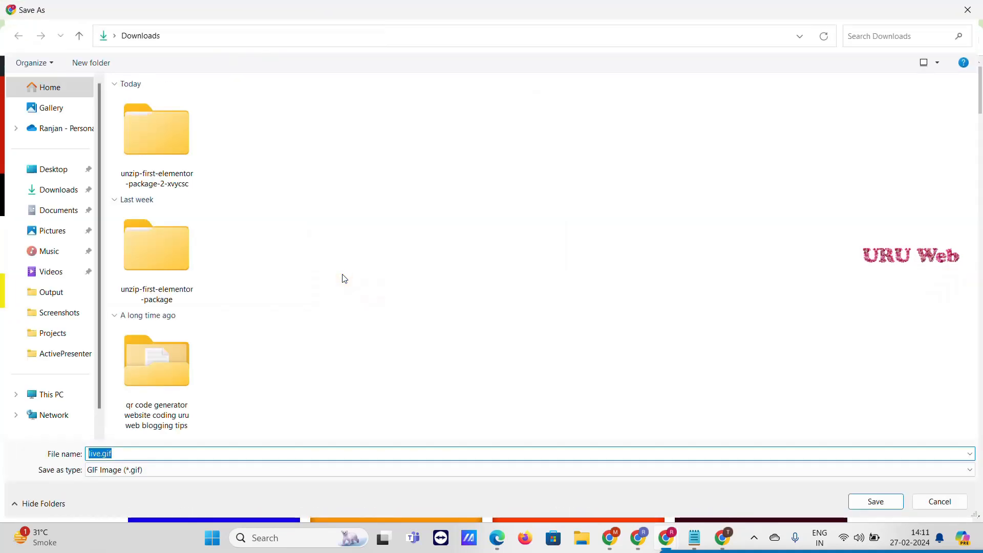
pyautogui.click(876, 502)
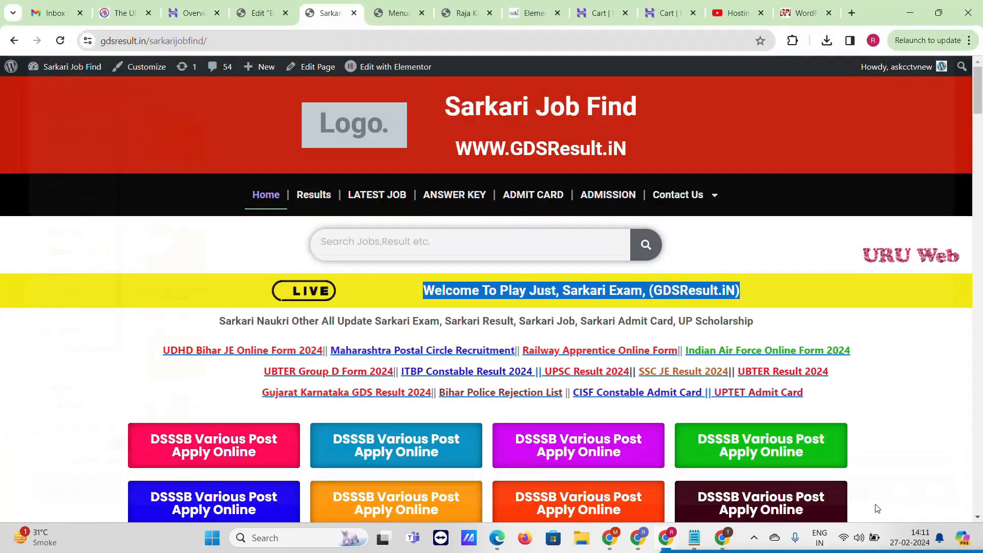
# Step: Return to the Elementor editor and add an Image widget to the empty column beside the welcome heading
pyautogui.click(279, 5)
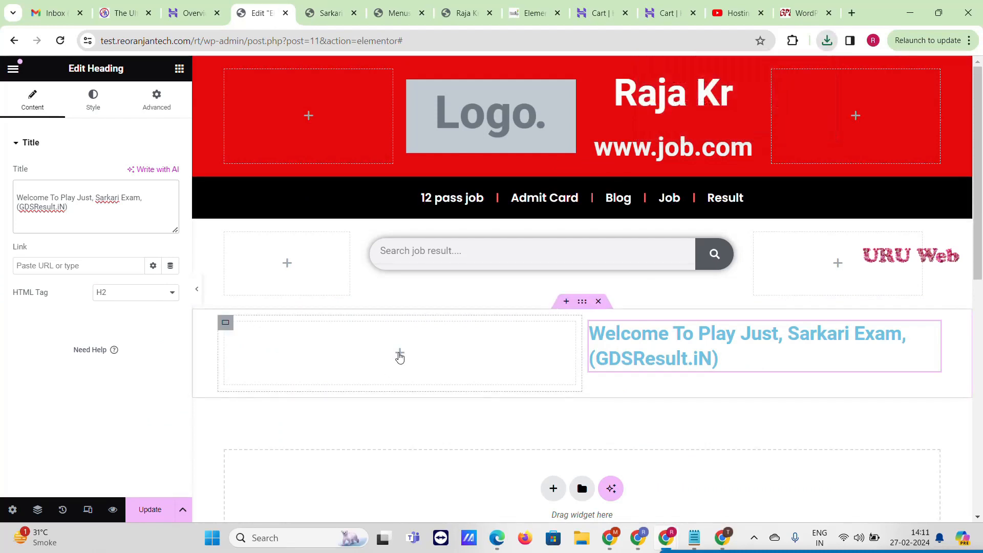
pyautogui.click(400, 357)
pyautogui.scroll(-3, 96, 282)
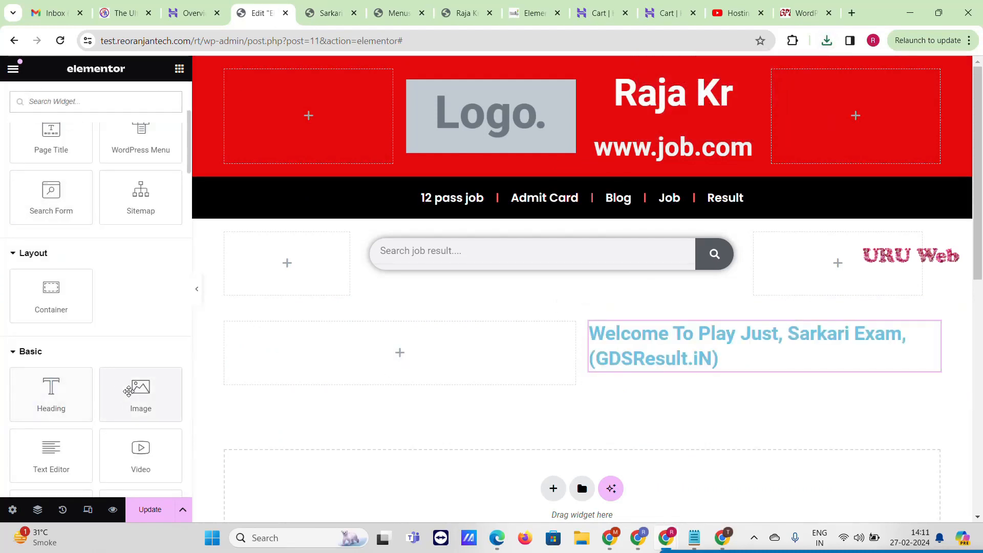
pyautogui.moveTo(140, 395); pyautogui.dragTo(426, 348)
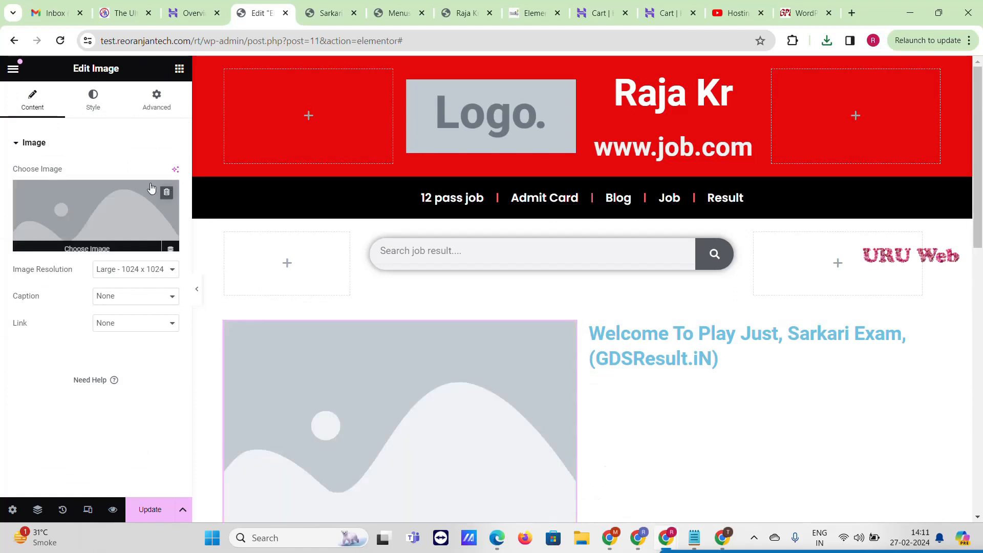
# Step: Upload live.gif from Downloads to the media library and use it as the Image widget's picture
pyautogui.click(120, 194)
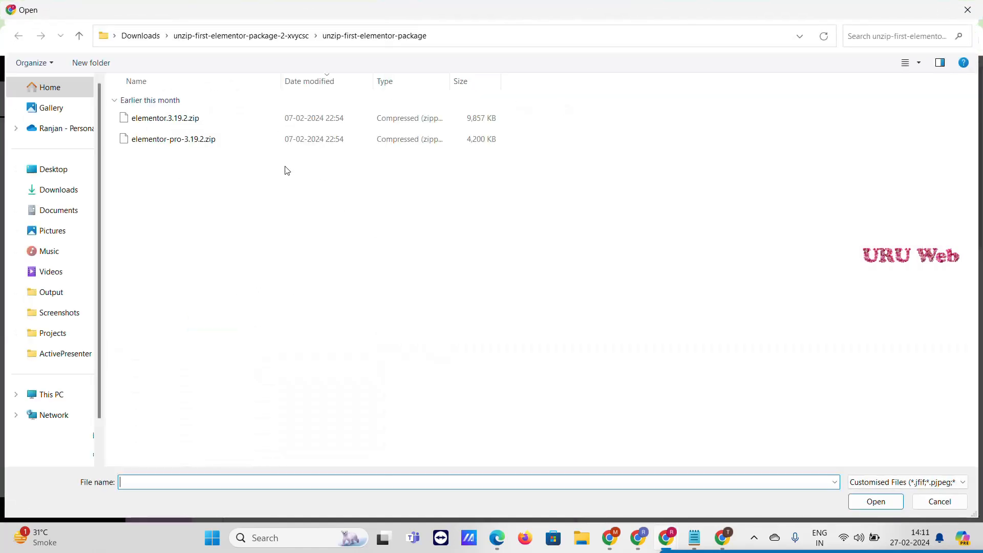
pyautogui.click(72, 190)
pyautogui.scroll(-1, 157, 143)
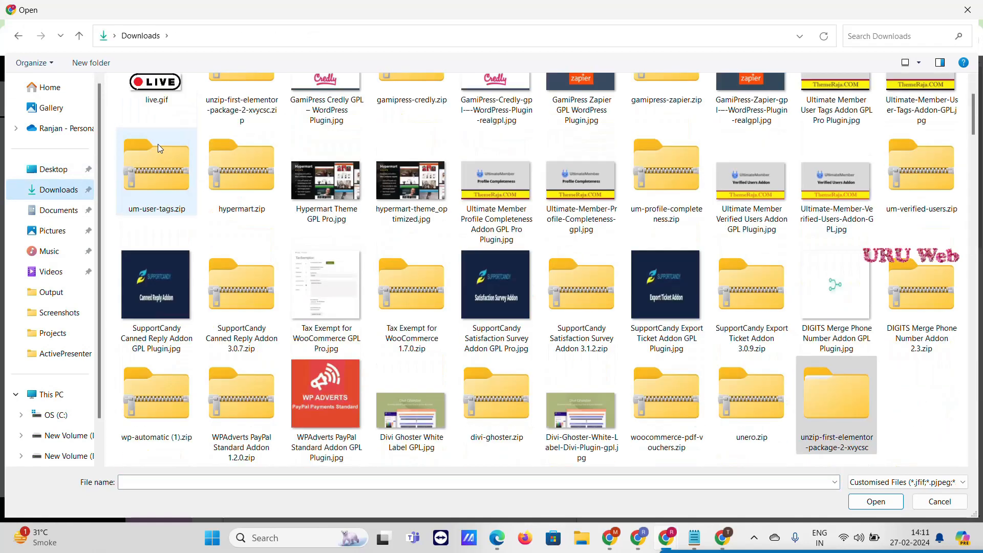
pyautogui.click(157, 134)
pyautogui.click(156, 96)
pyautogui.doubleClick(156, 95)
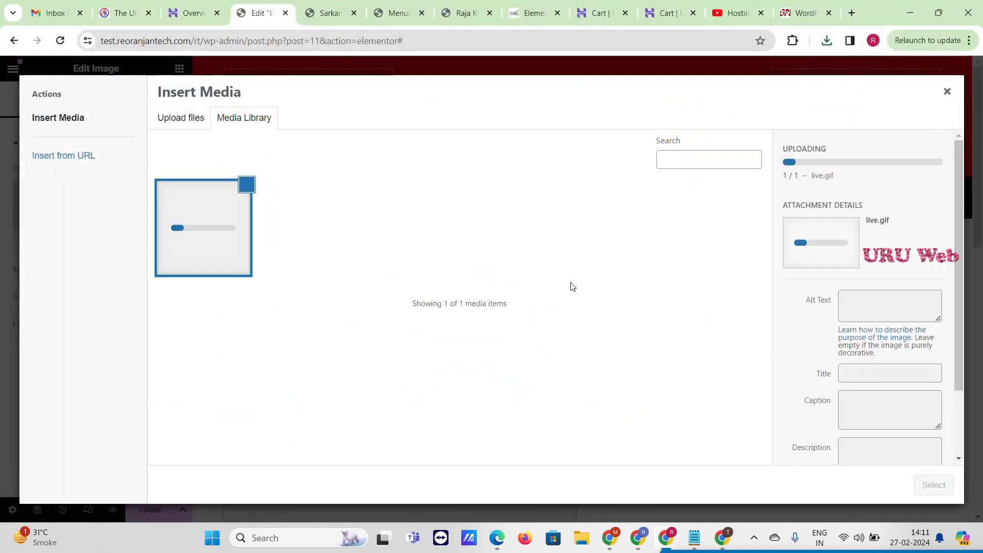
pyautogui.click(933, 484)
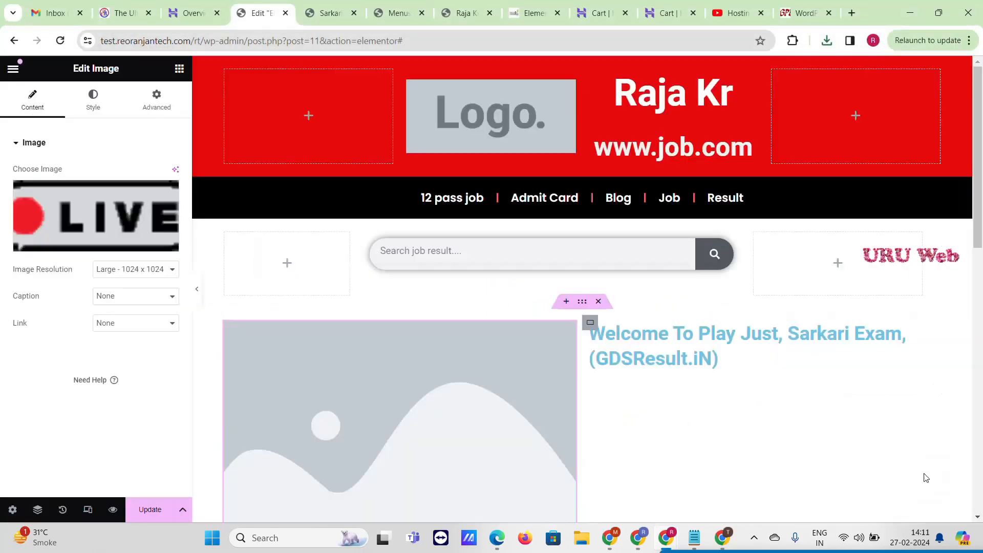
pyautogui.scroll(-3, 525, 213)
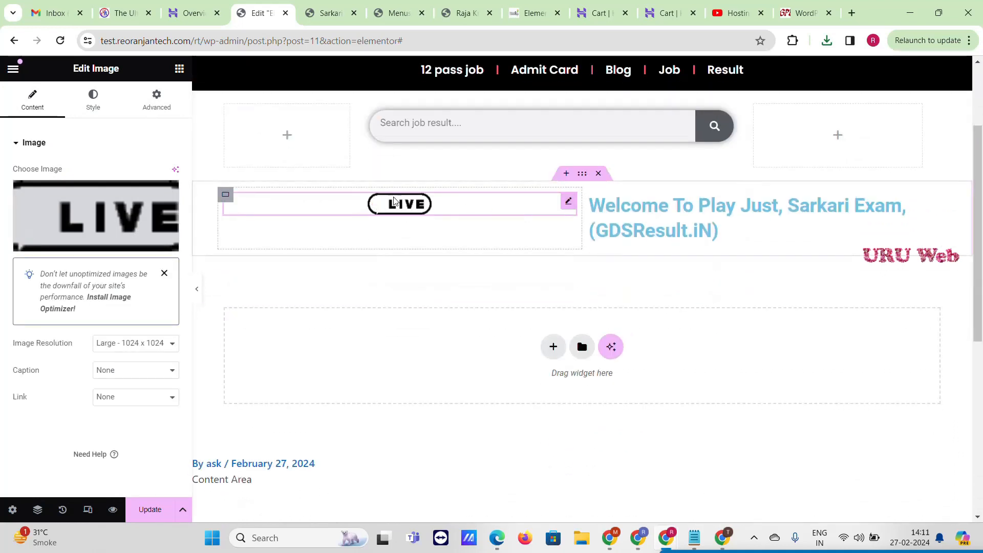
# Step: Align the LIVE image to the right and give its column 25 px right padding with 0 on the other sides
pyautogui.click(102, 99)
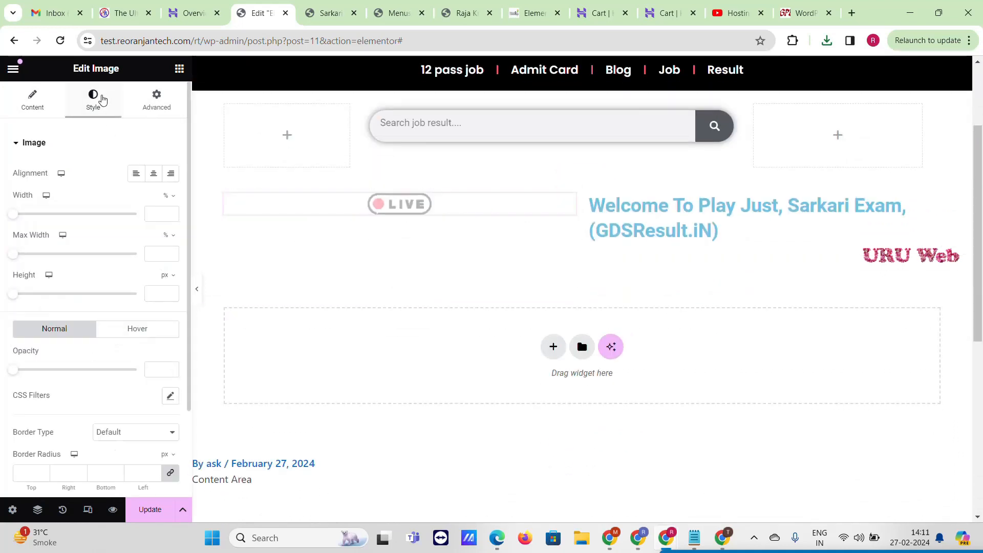
pyautogui.click(170, 173)
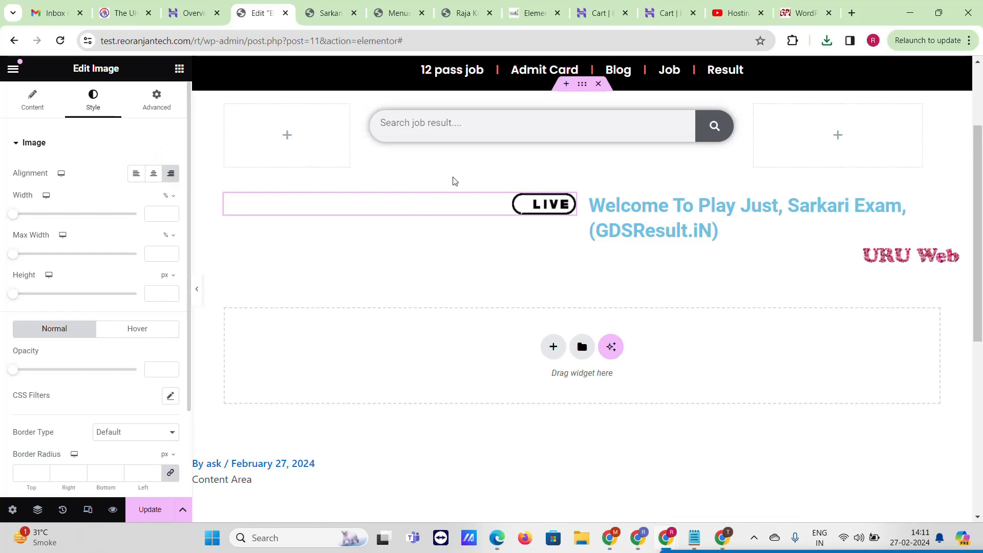
pyautogui.click(616, 203)
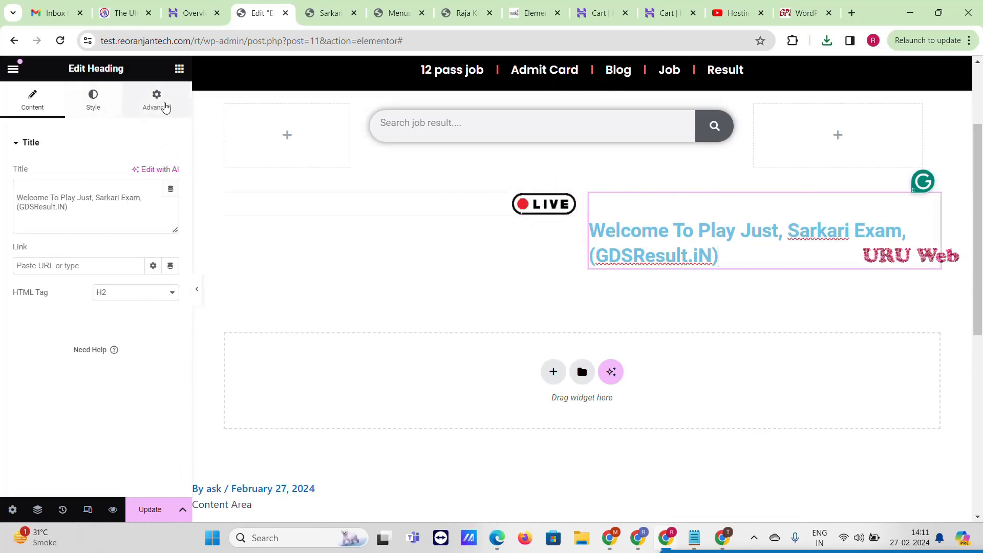
pyautogui.click(157, 112)
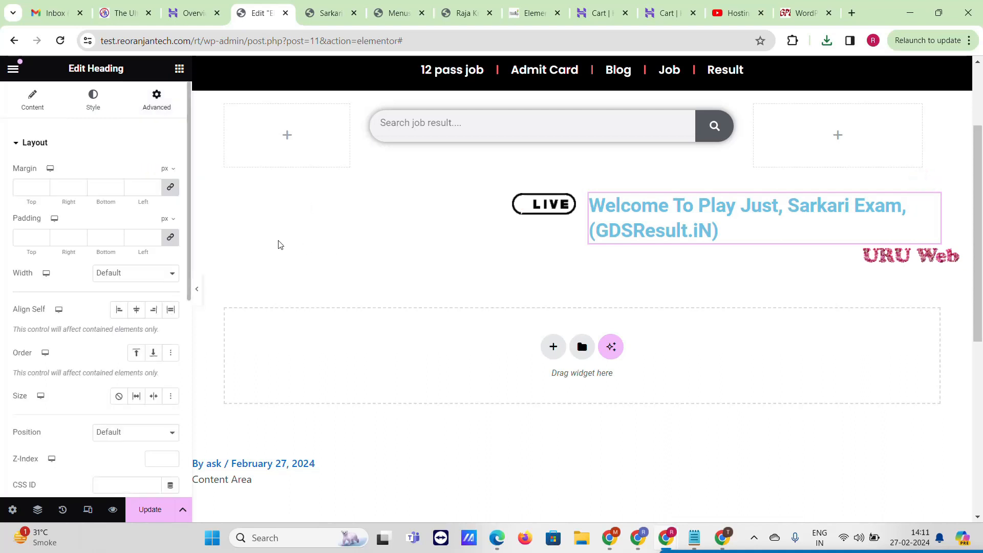
pyautogui.click(226, 194)
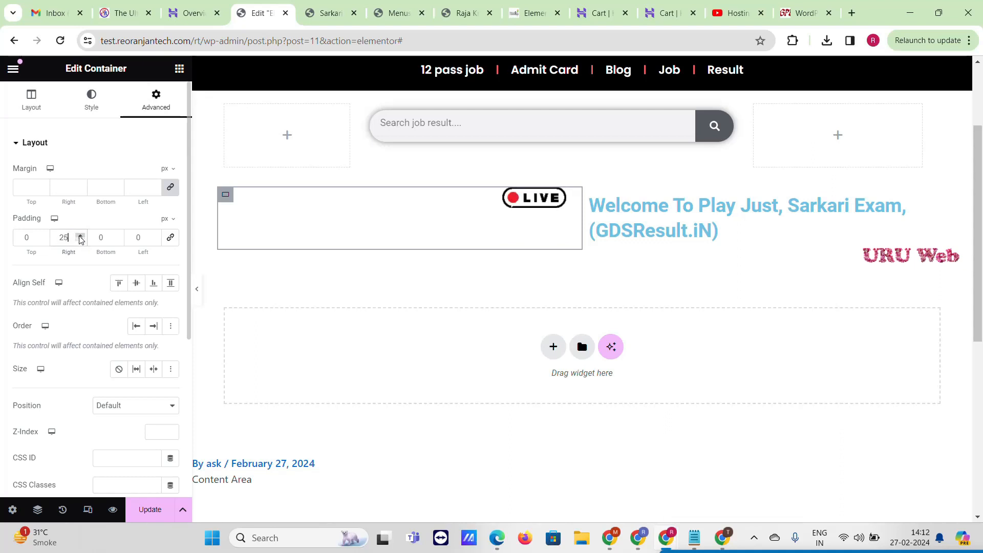
# Step: Set the welcome heading's text color to near-black #020D12 and its font size to 16 px
pyautogui.click(641, 217)
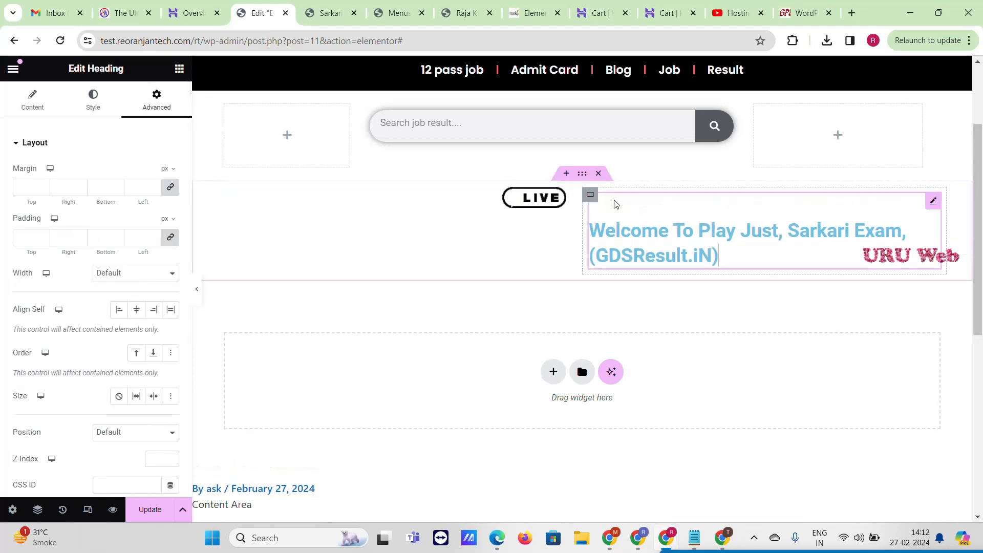
pyautogui.click(91, 112)
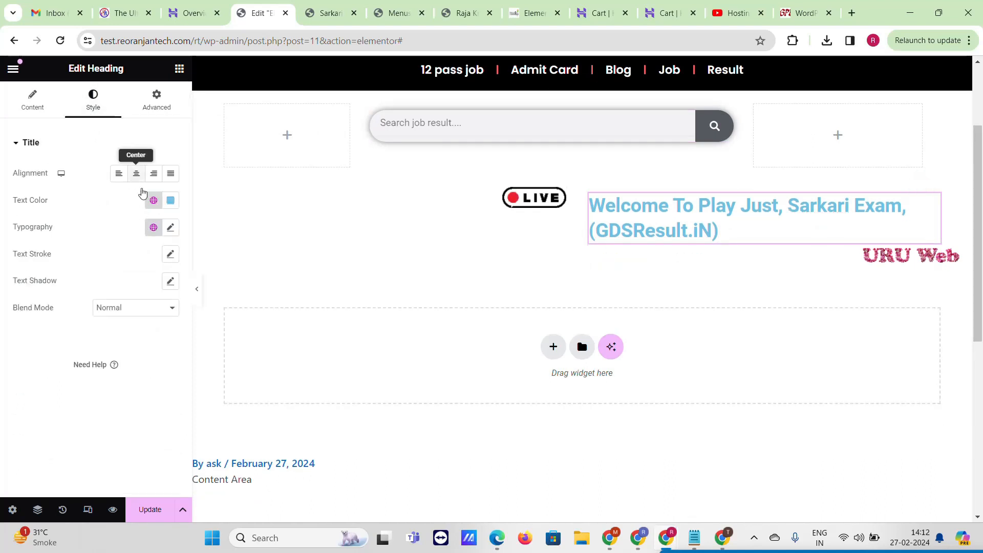
pyautogui.click(170, 201)
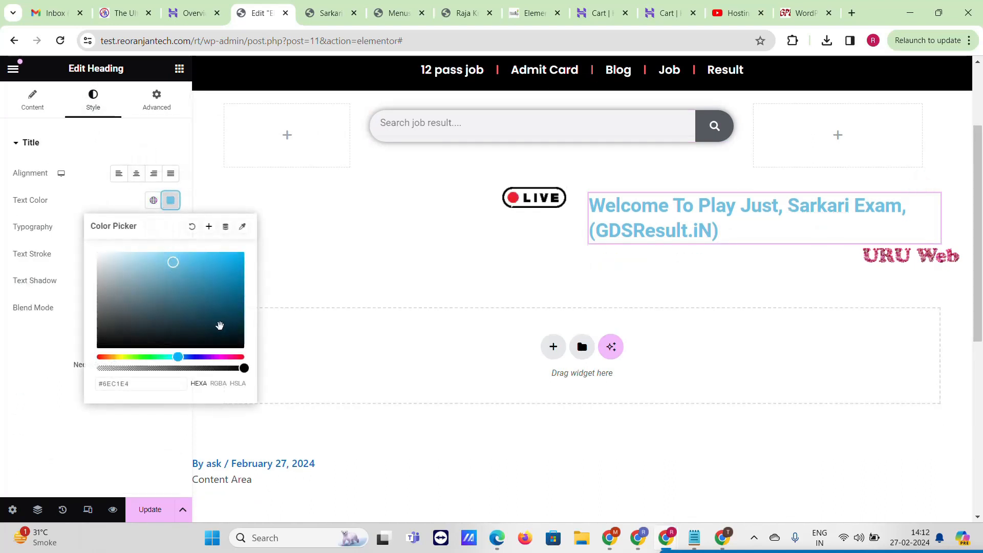
pyautogui.click(229, 341)
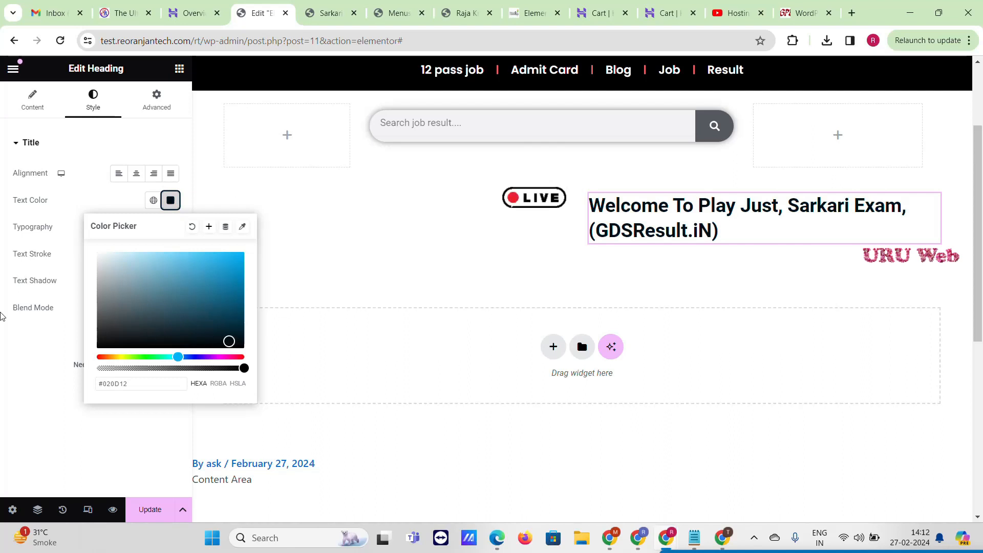
pyautogui.click(1, 316)
pyautogui.click(171, 228)
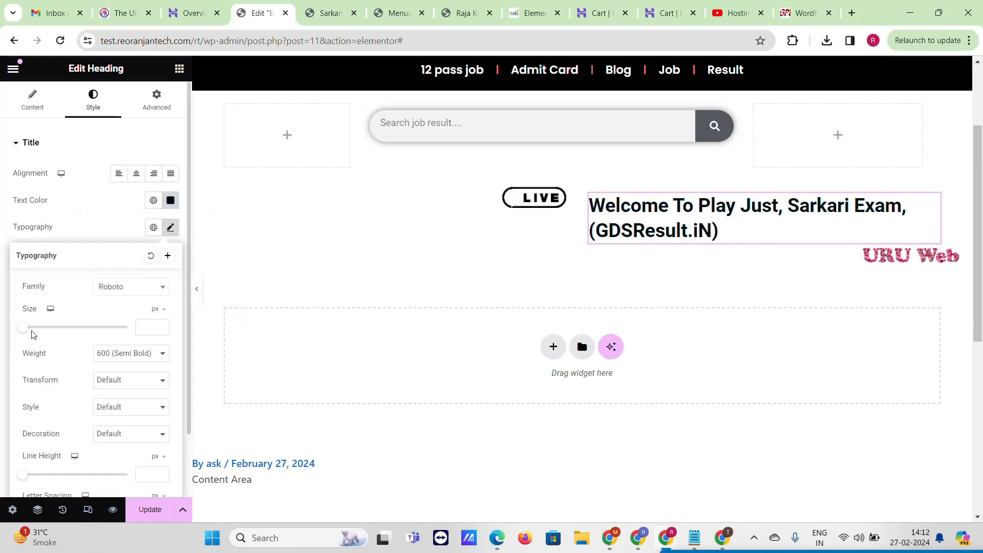
pyautogui.moveTo(21, 333)
pyautogui.mouseDown()
pyautogui.moveTo(40, 331)
pyautogui.moveTo(32, 333)
pyautogui.mouseUp()
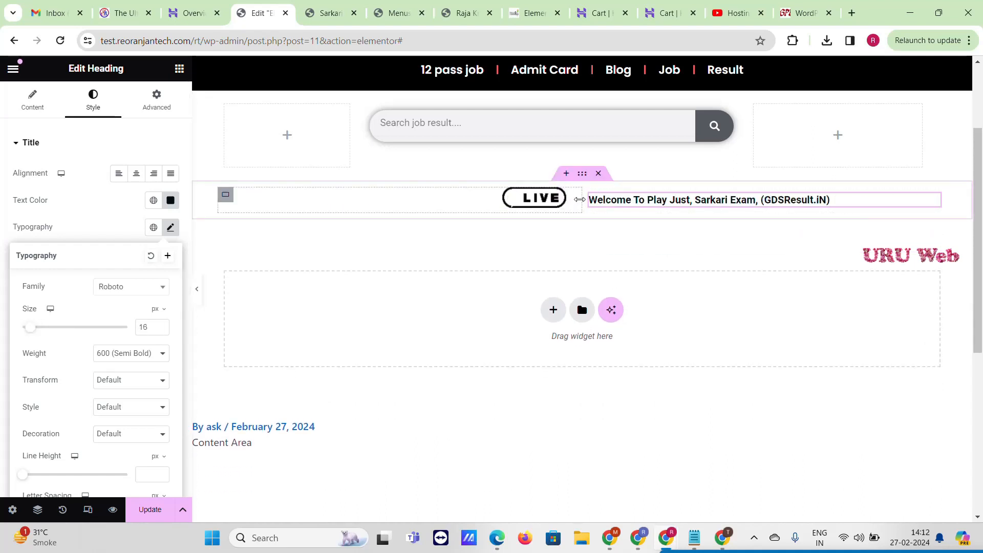
# Step: Narrow the LIVE image's column so the heading sits nearer the row's middle, and set the heading's font size to 21 px
pyautogui.moveTo(580, 199); pyautogui.dragTo(470, 202)
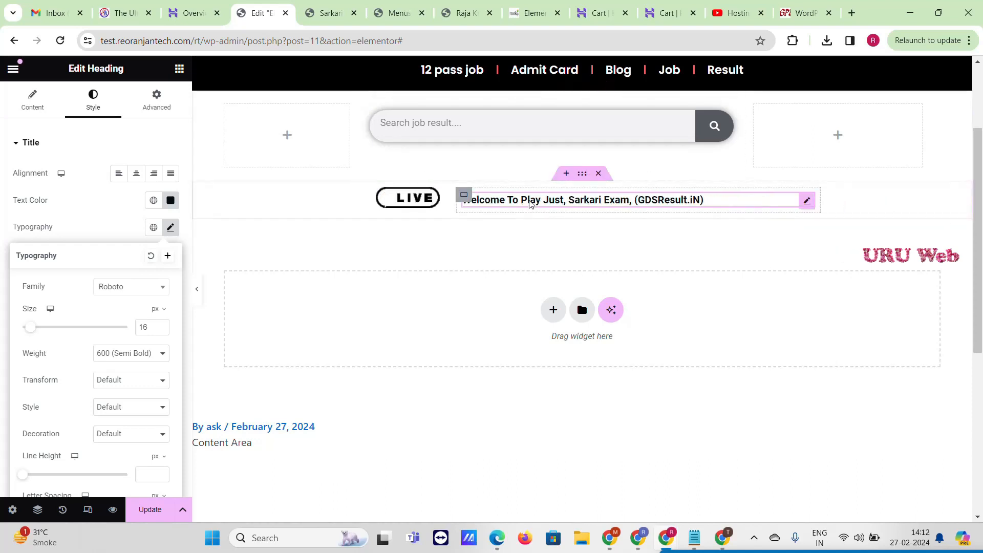
pyautogui.click(530, 204)
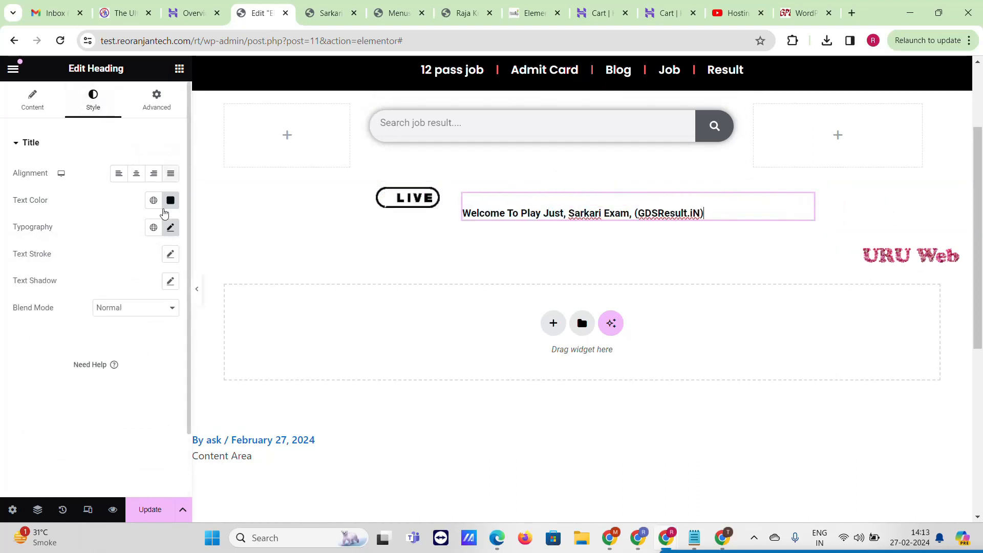
pyautogui.click(171, 228)
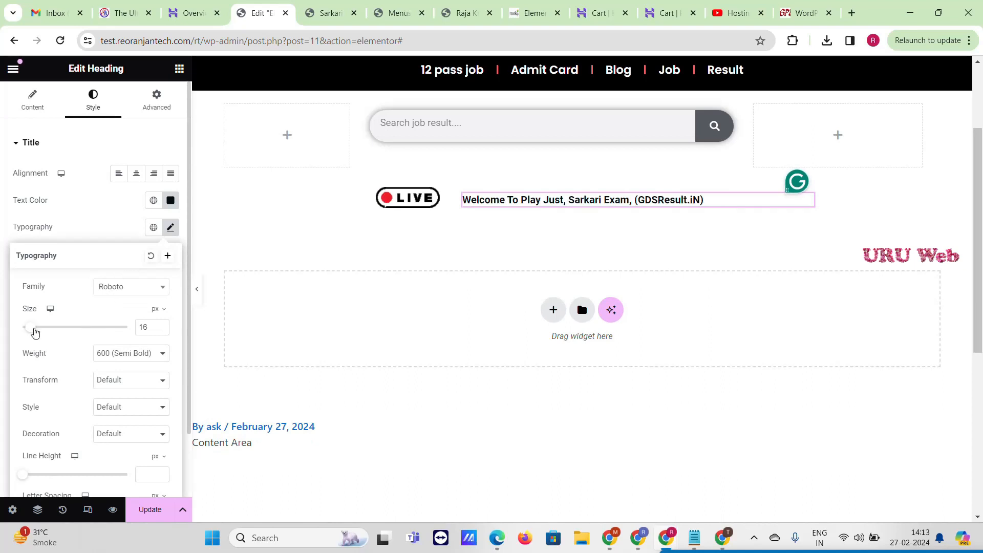
pyautogui.moveTo(35, 332); pyautogui.dragTo(37, 336)
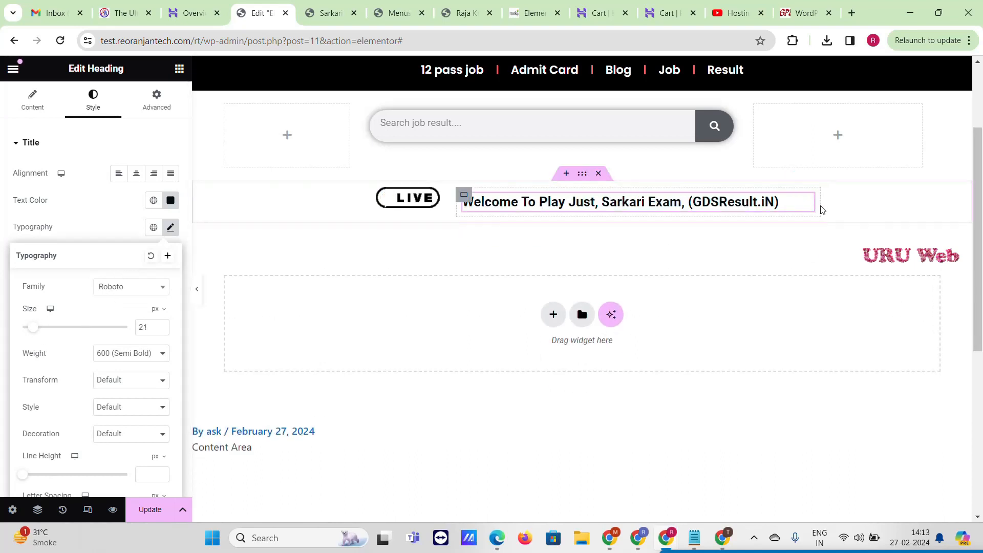
pyautogui.moveTo(821, 206); pyautogui.dragTo(880, 210)
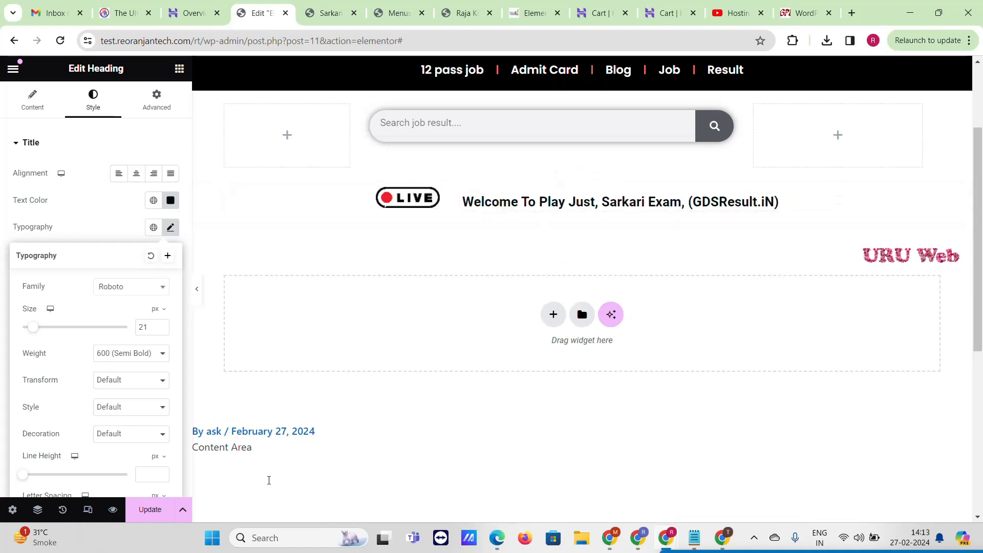
# Step: Give the live banner row's outer container a classic background in yellow #FFD200
pyautogui.click(581, 175)
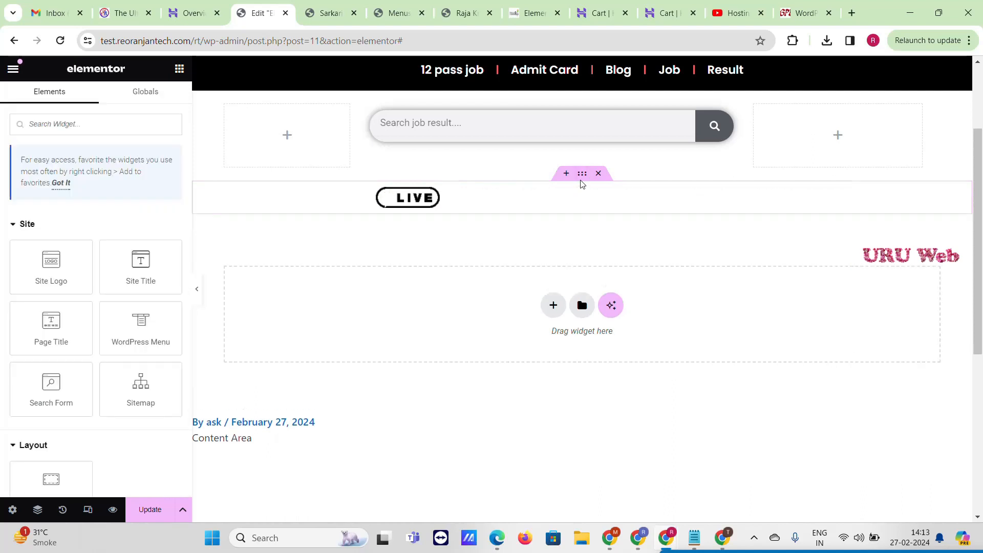
pyautogui.click(582, 175)
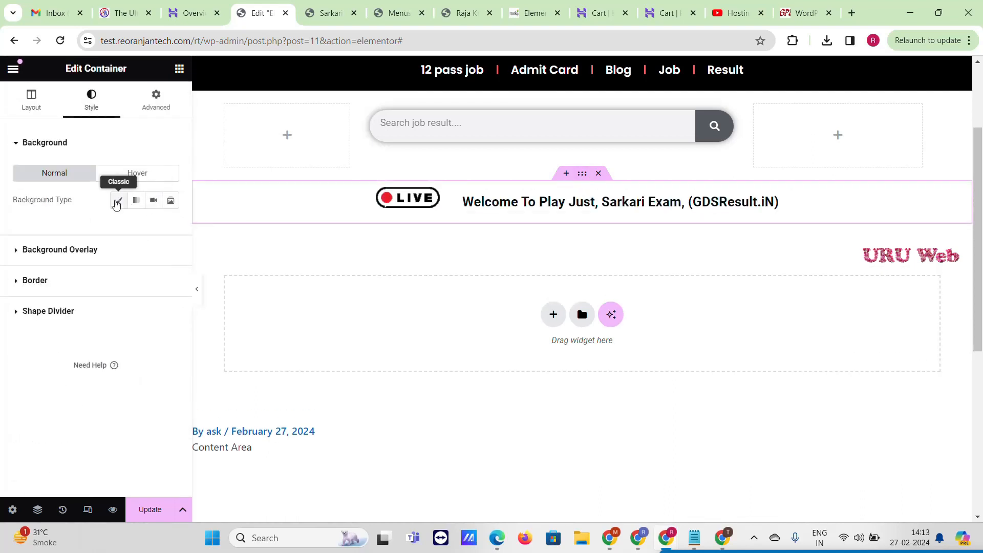
pyautogui.click(118, 201)
pyautogui.click(170, 227)
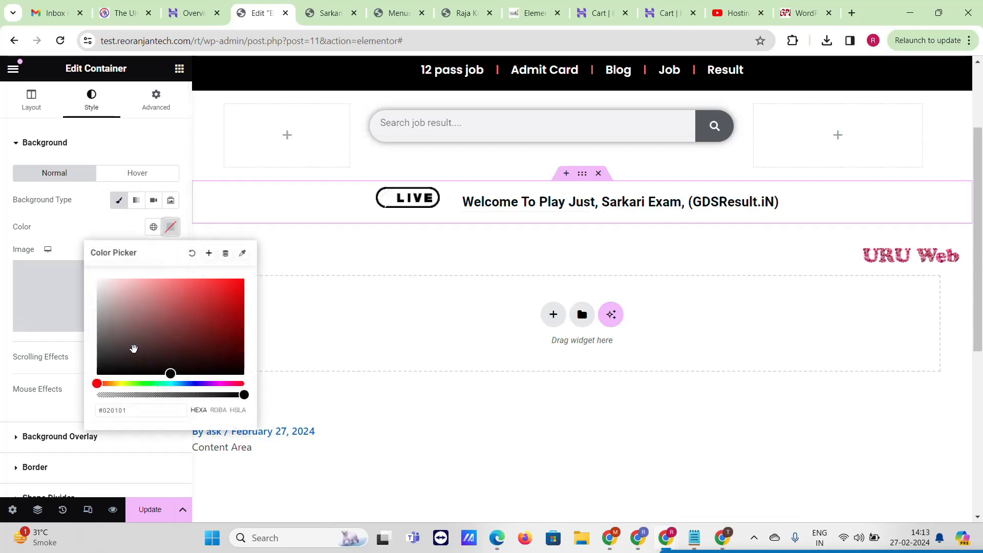
pyautogui.click(117, 383)
pyautogui.moveTo(224, 289); pyautogui.dragTo(246, 273)
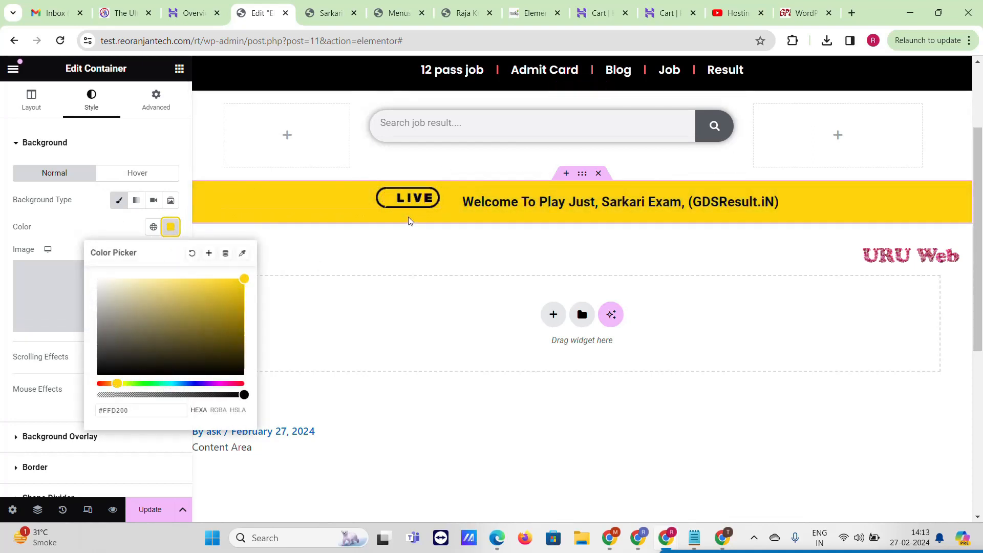
# Step: Center the LIVE image's column content vertically with Justify Content and save the header template
pyautogui.click(225, 195)
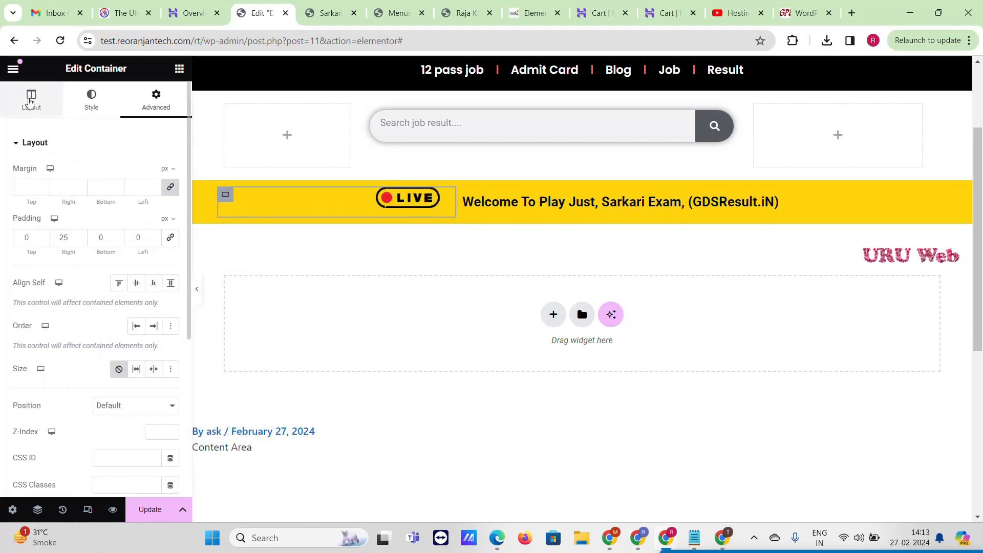
pyautogui.click(30, 102)
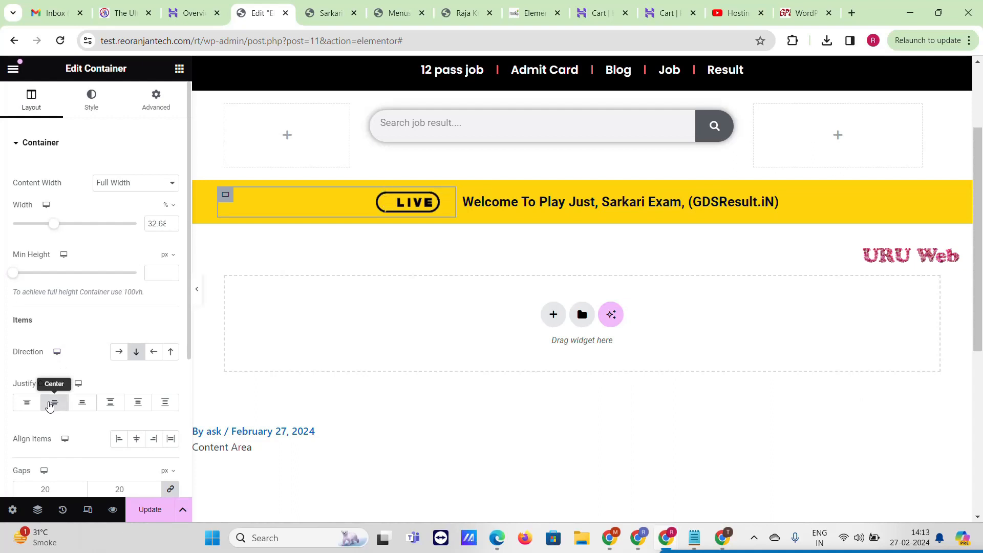
pyautogui.click(53, 403)
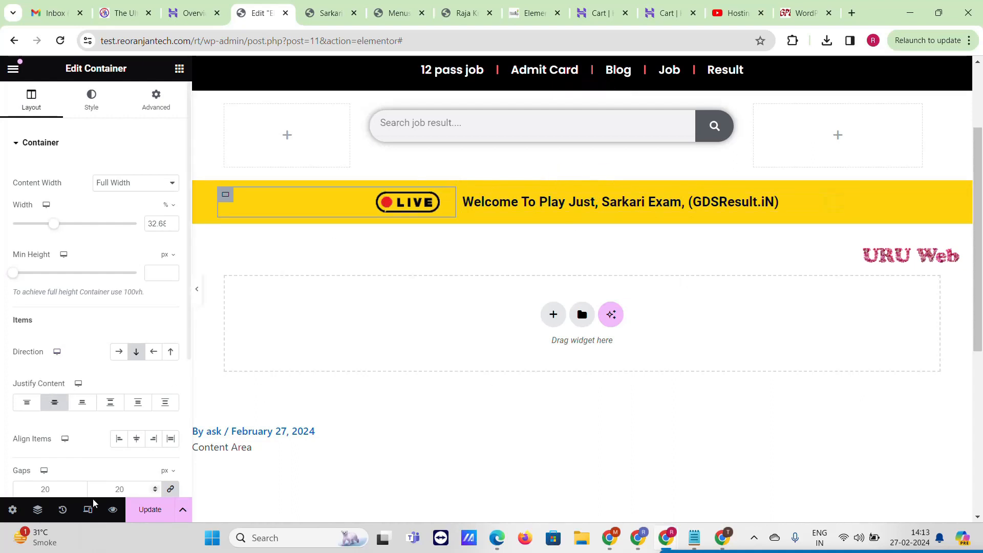
pyautogui.click(152, 510)
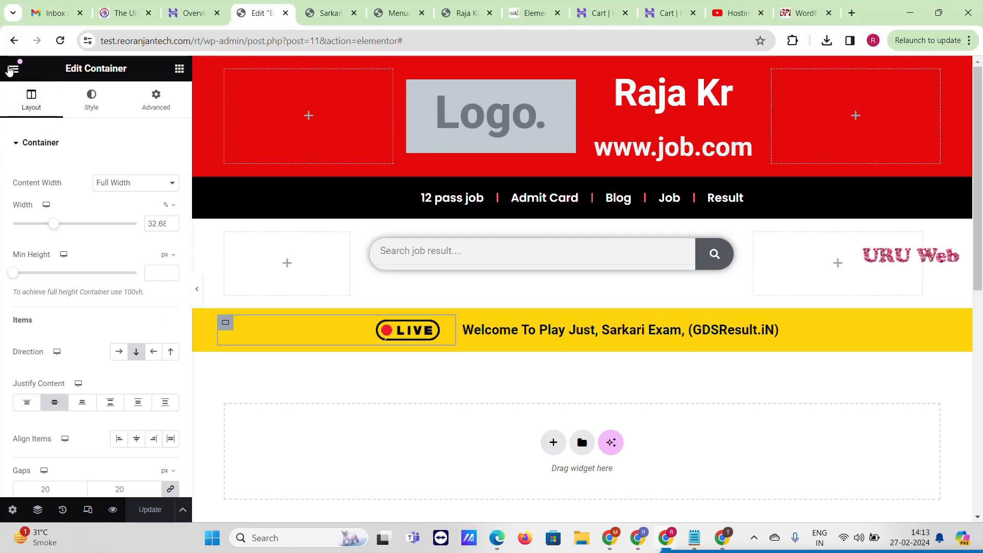
# Step: Exit the header editor and load the site's front page at test.reoranjantech.com/rt/ to check the header there
pyautogui.click(11, 69)
pyautogui.click(68, 324)
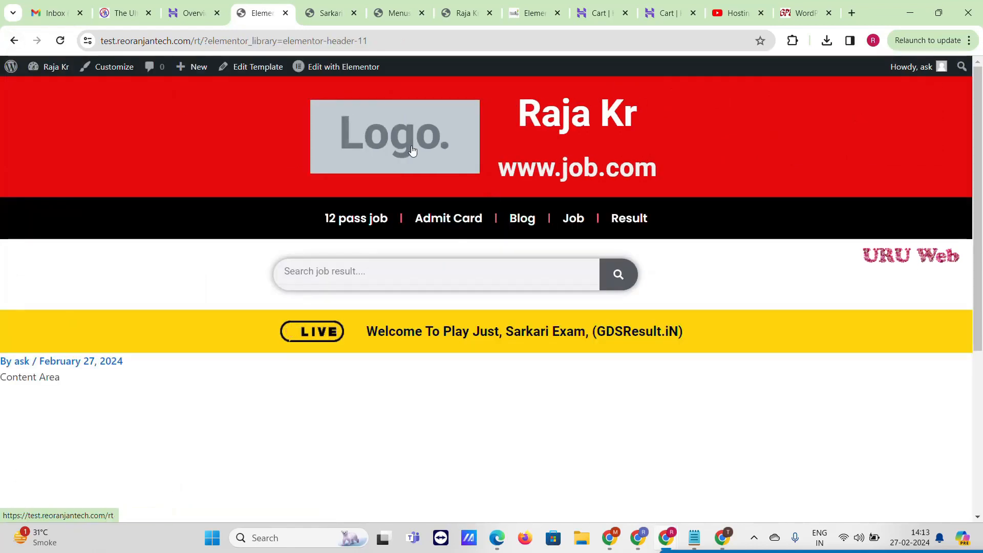
pyautogui.moveTo(190, 41); pyautogui.dragTo(432, 45)
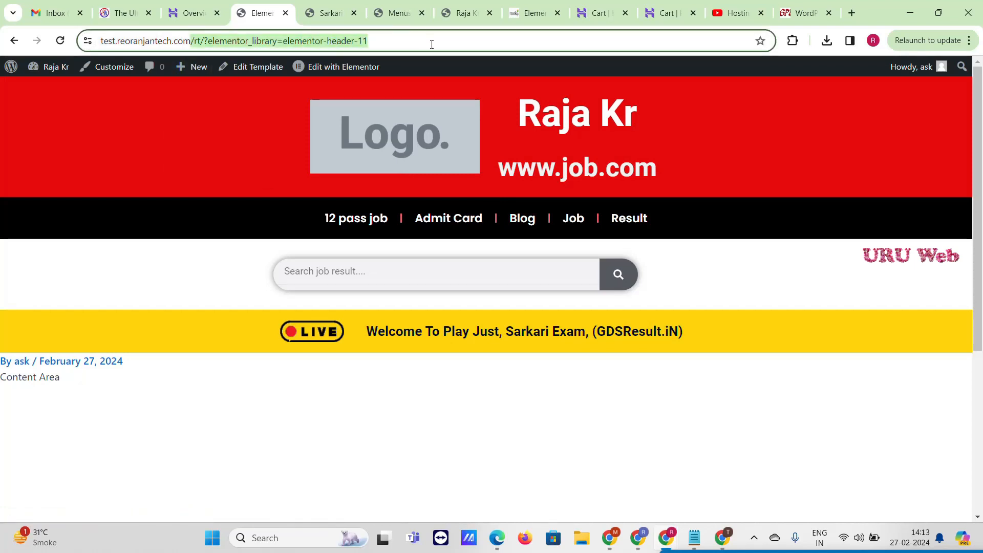
pyautogui.moveTo(233, 41); pyautogui.dragTo(462, 49)
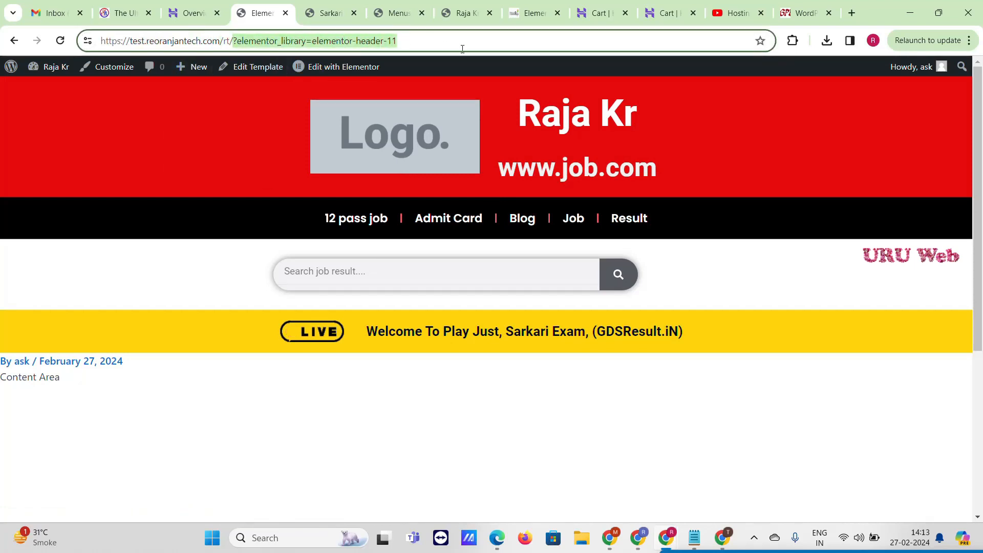
pyautogui.press('BackSpace')
pyautogui.press('Return')
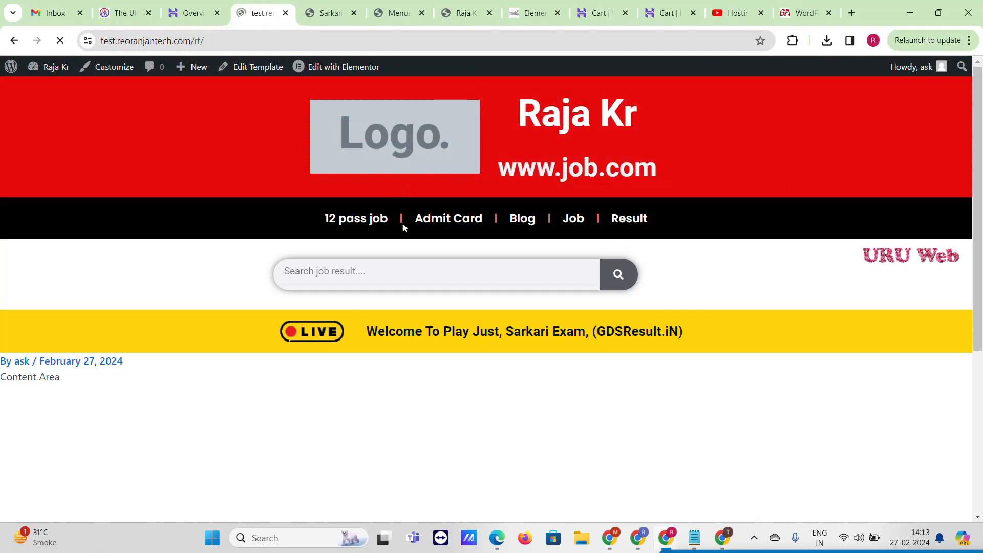
pyautogui.scroll(-3, 370, 259)
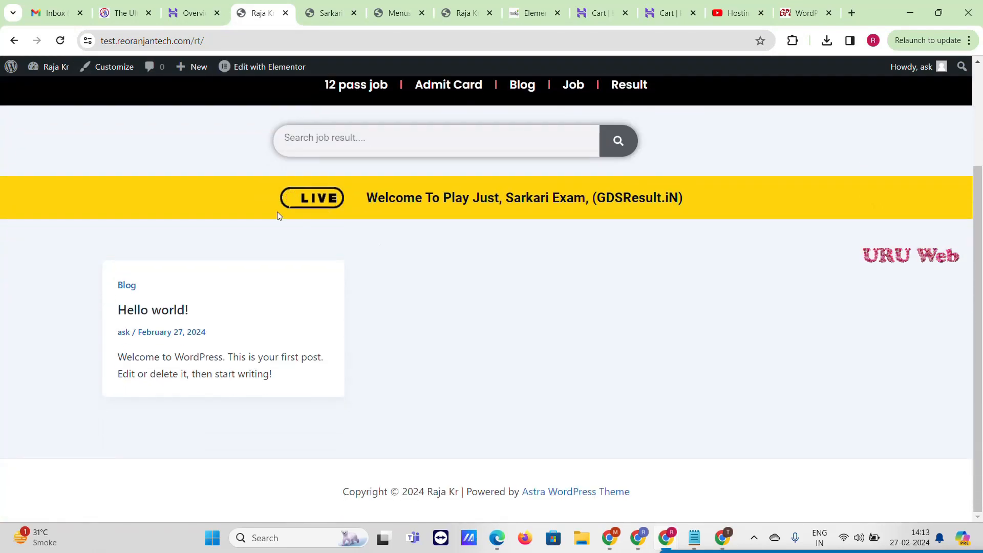
pyautogui.scroll(3, 279, 217)
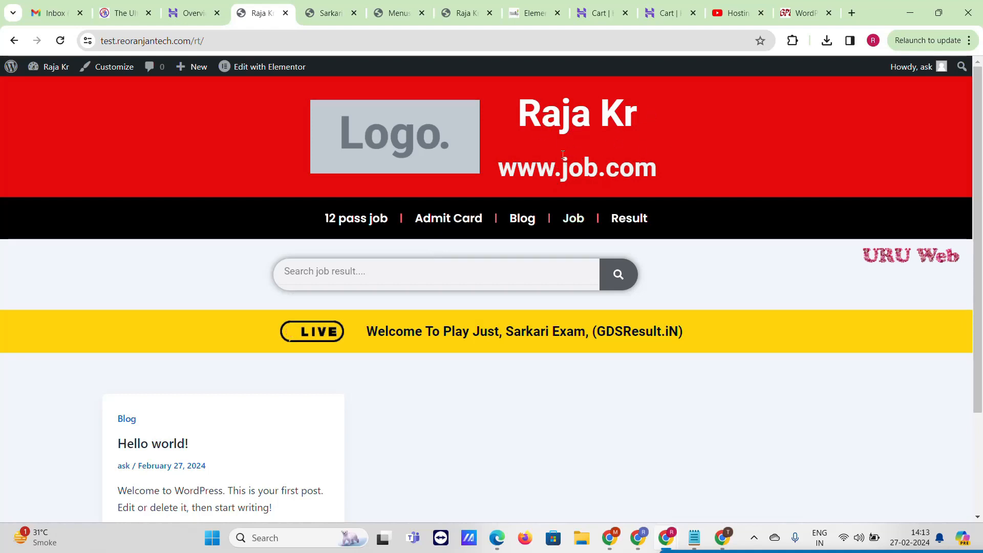
# Step: Open the Home page for editing in a new tab from the WordPress pages list and launch its Elementor editor
pyautogui.click(338, 6)
pyautogui.click(386, 7)
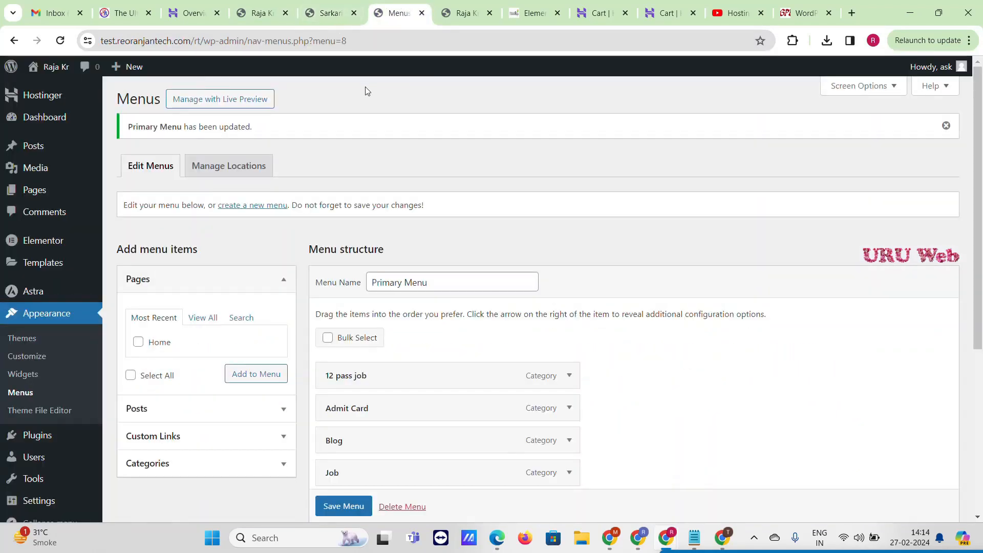
pyautogui.click(34, 190)
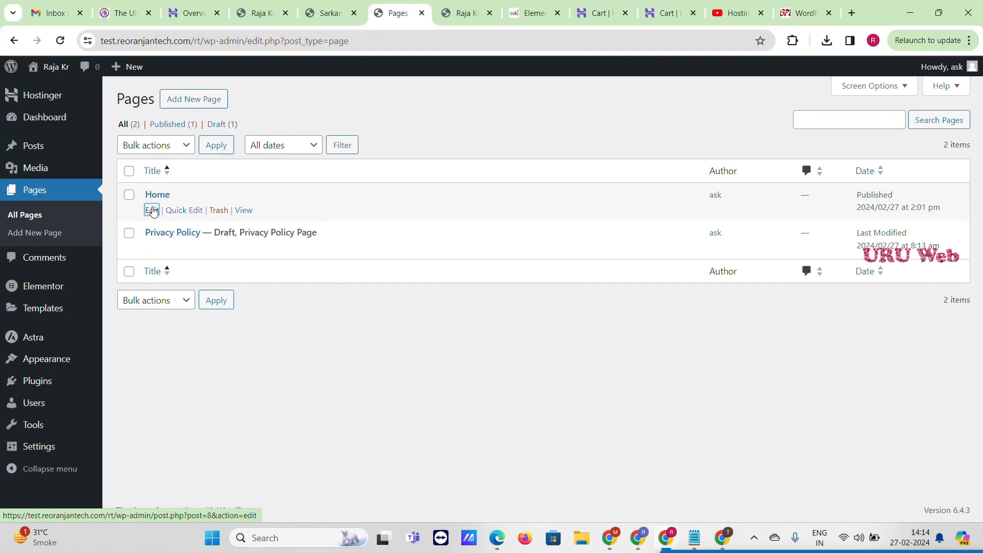
pyautogui.rightClick(152, 210)
pyautogui.click(180, 221)
pyautogui.moveTo(430, 12); pyautogui.dragTo(309, 7)
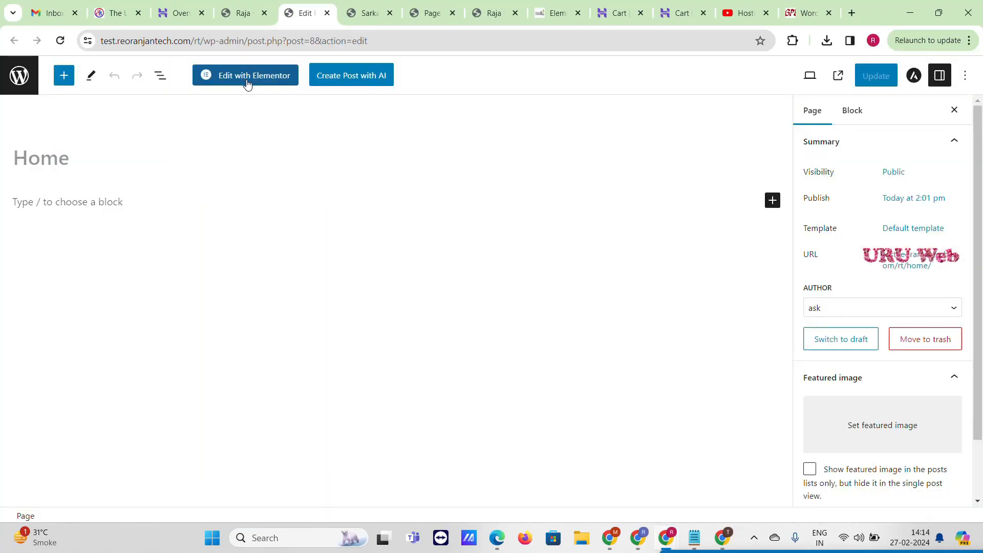
pyautogui.click(247, 77)
# Step: Check the section below the live banner on the Sarkari Job Find page and add a single-column container to the Home page
pyautogui.click(364, 13)
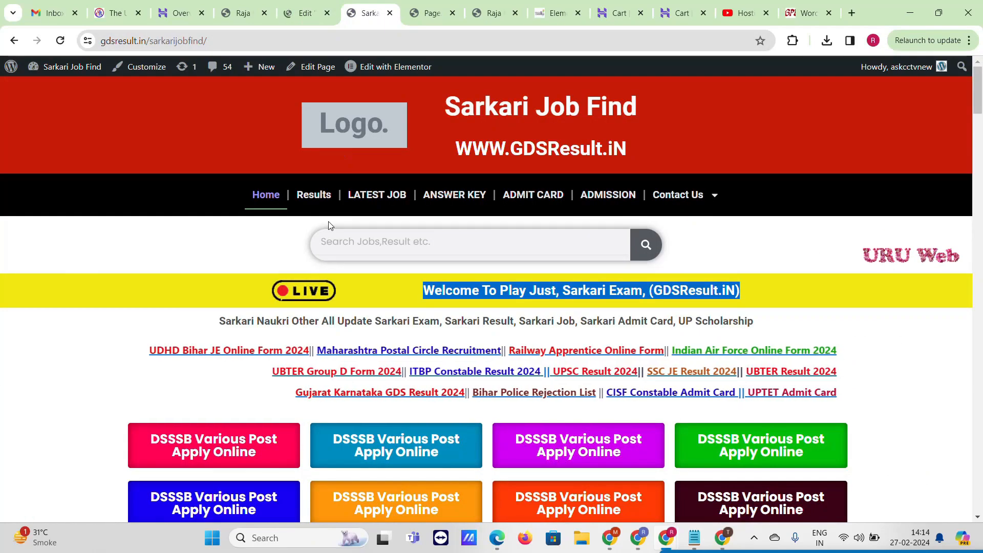
pyautogui.scroll(-5, 323, 225)
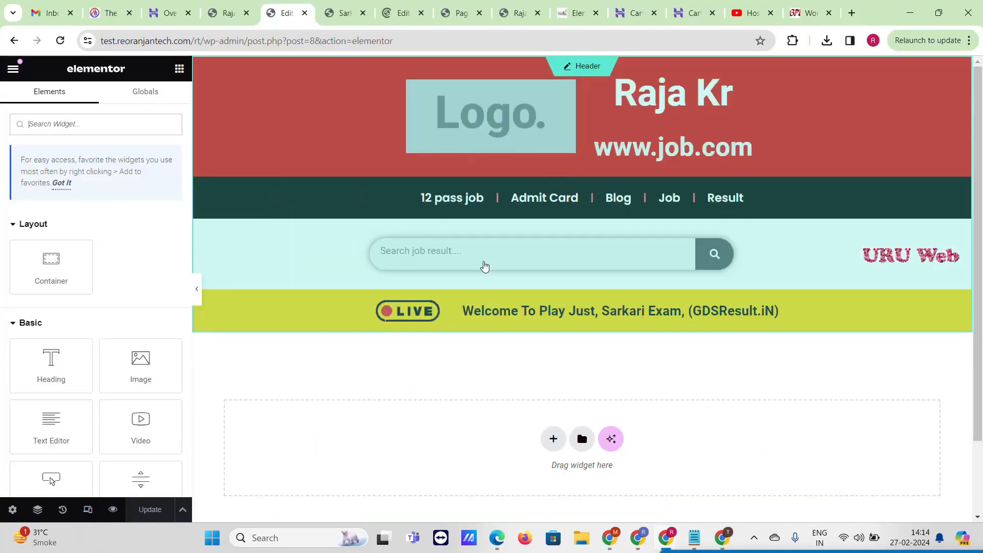
pyautogui.scroll(-1, 558, 389)
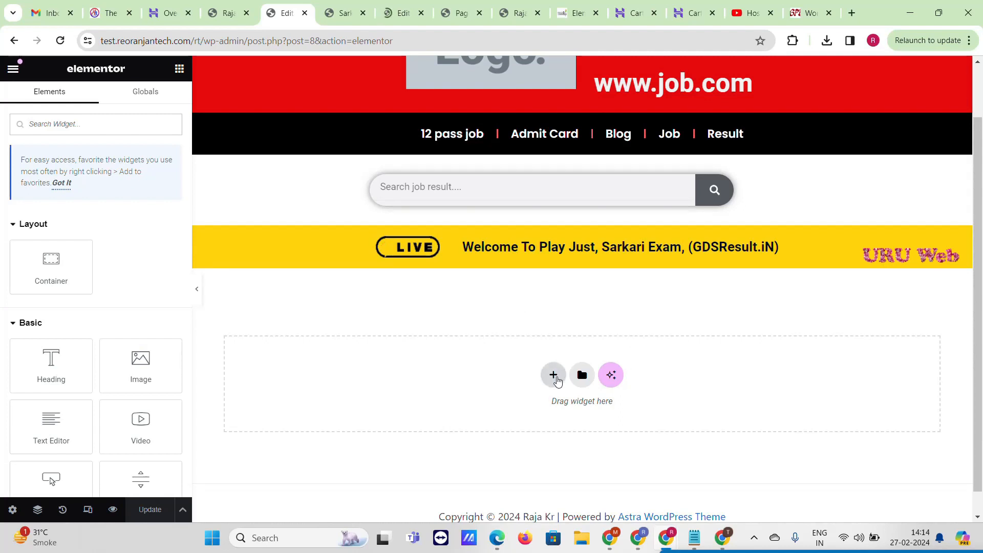
pyautogui.click(557, 381)
pyautogui.click(418, 400)
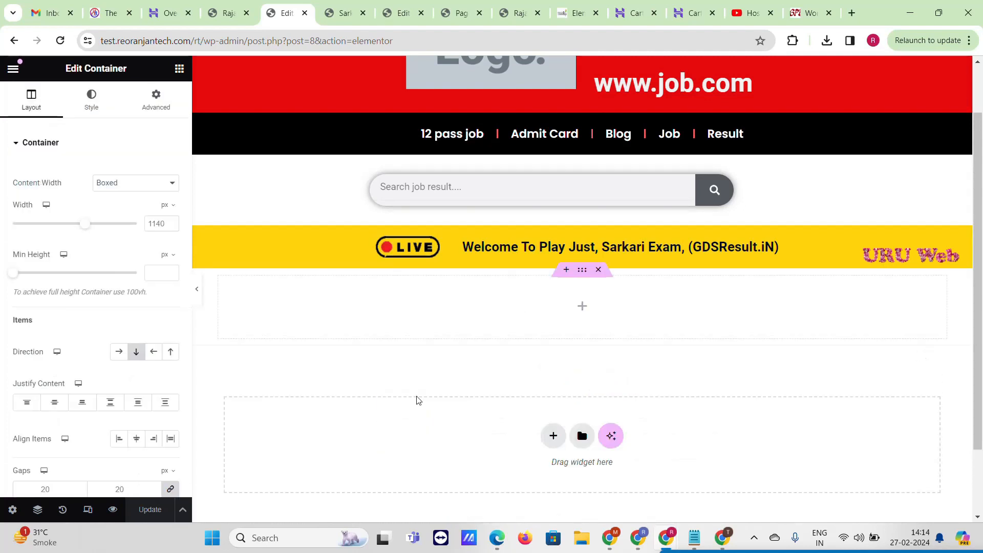
# Step: Copy the "Sarkari Naukri Other All Update..." line from the Sarkari Job Find page into a new heading in the empty container
pyautogui.click(345, 6)
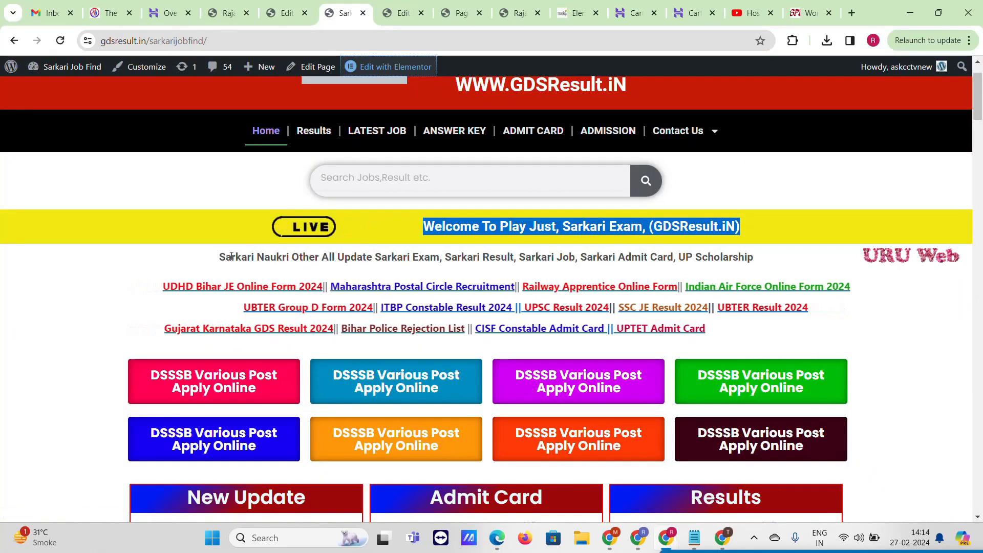
pyautogui.tripleClick(232, 257)
pyautogui.hotkey('ctrl', 'c')
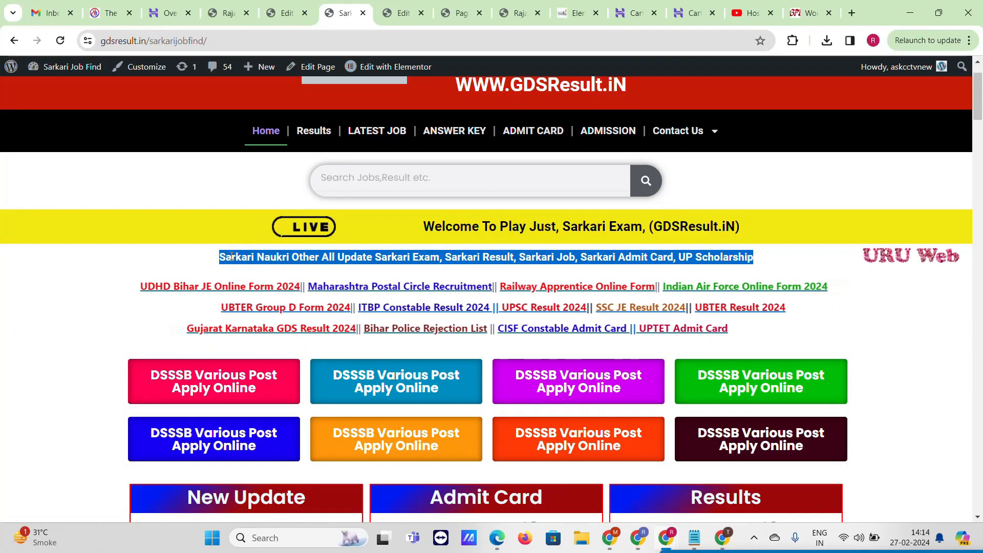
pyautogui.click(286, 12)
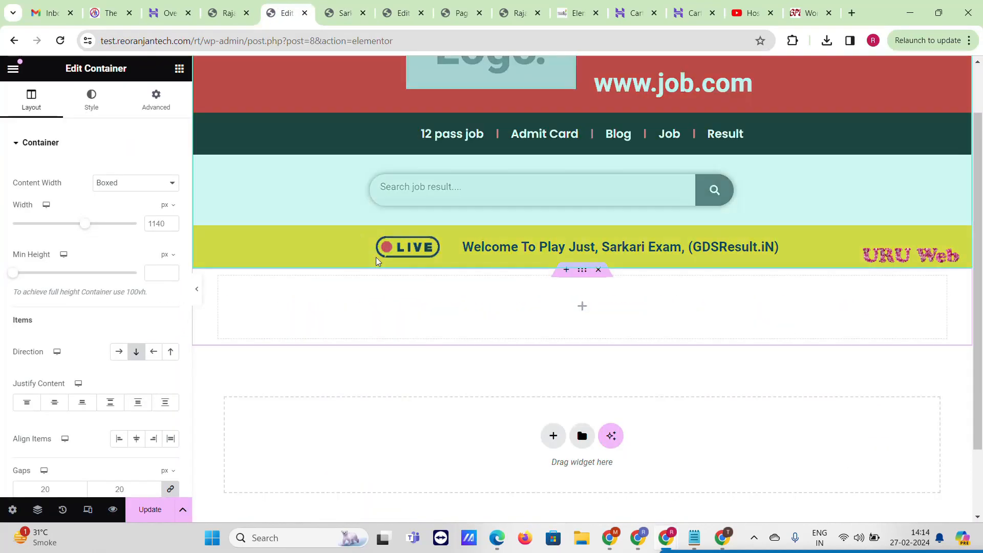
pyautogui.click(584, 306)
pyautogui.moveTo(51, 382); pyautogui.dragTo(588, 307)
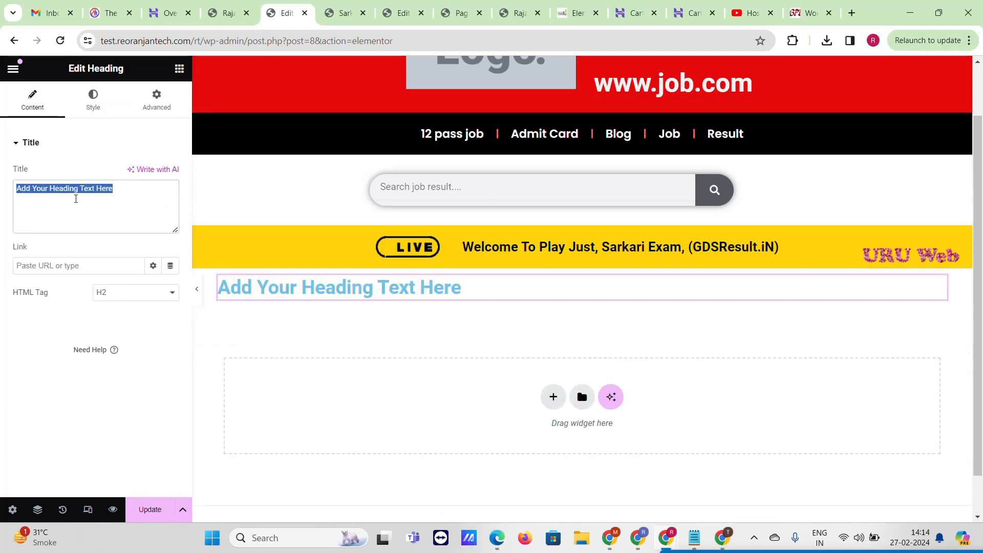
pyautogui.hotkey('ctrl', 'v')
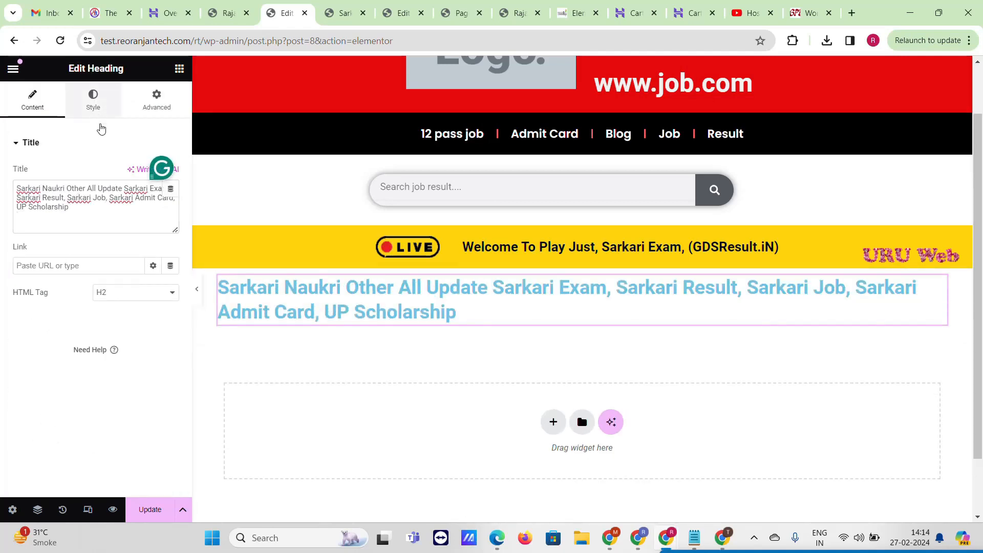
# Step: Center the Sarkari Naukri heading, color its text near-black #020F15 and set its font size to 19 px
pyautogui.click(94, 100)
pyautogui.click(136, 173)
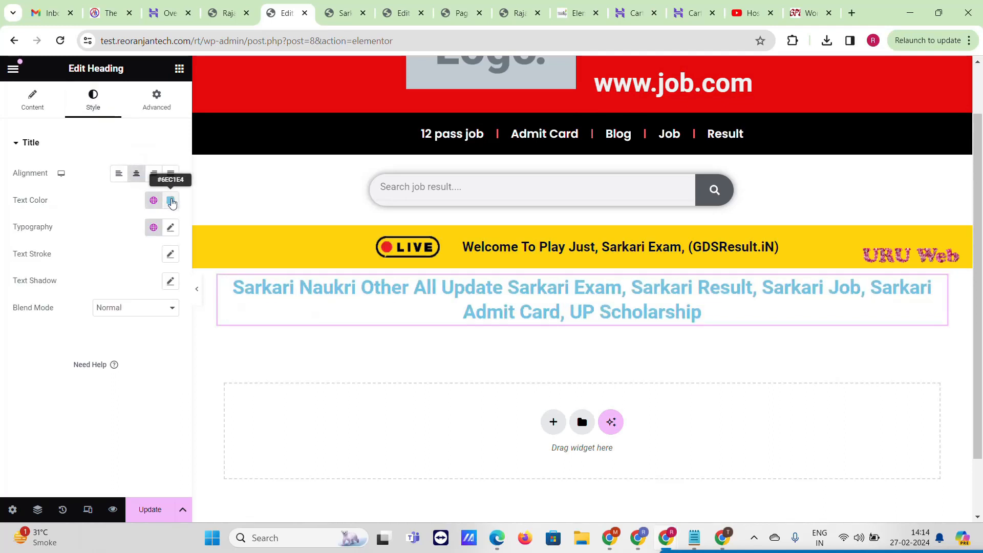
pyautogui.click(171, 201)
pyautogui.click(231, 340)
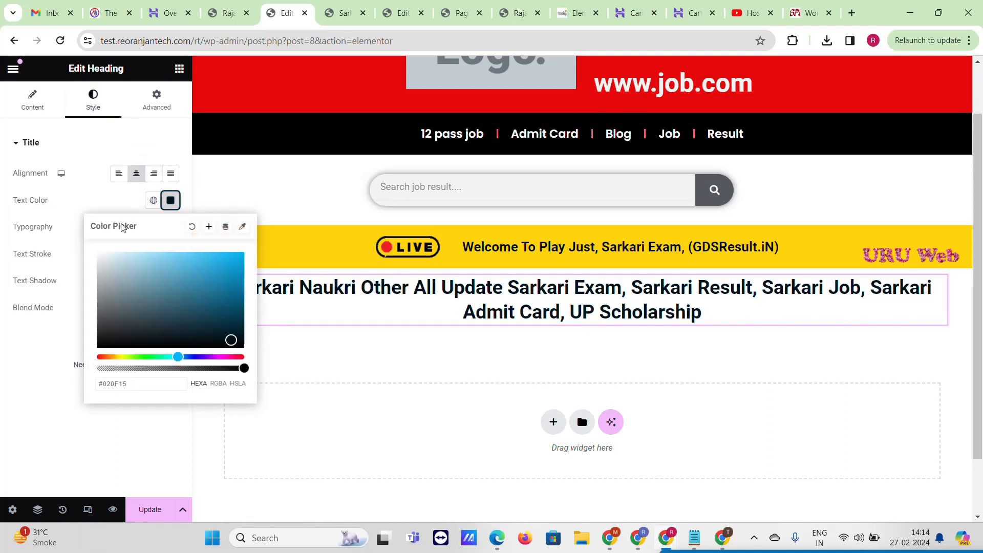
pyautogui.click(36, 198)
pyautogui.click(171, 228)
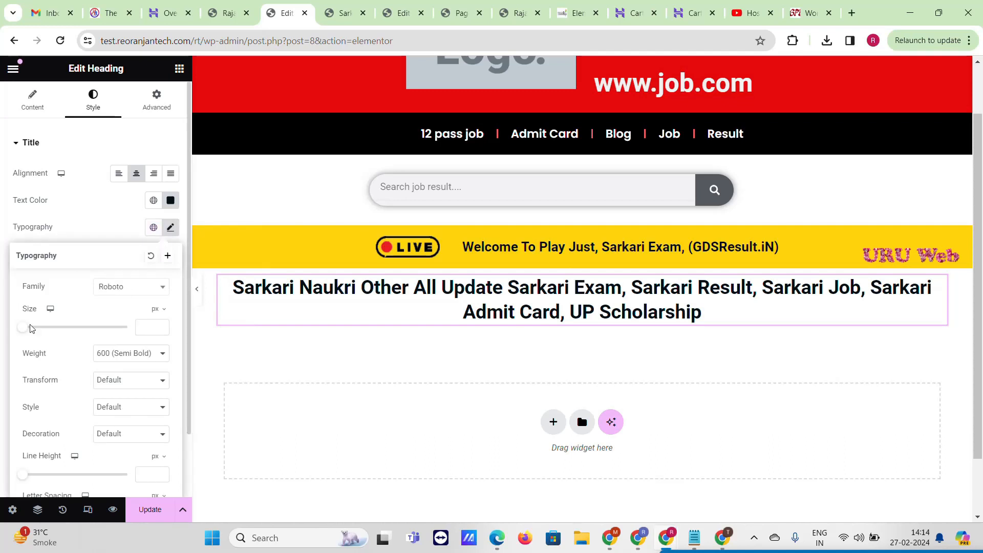
pyautogui.moveTo(23, 330); pyautogui.dragTo(32, 328)
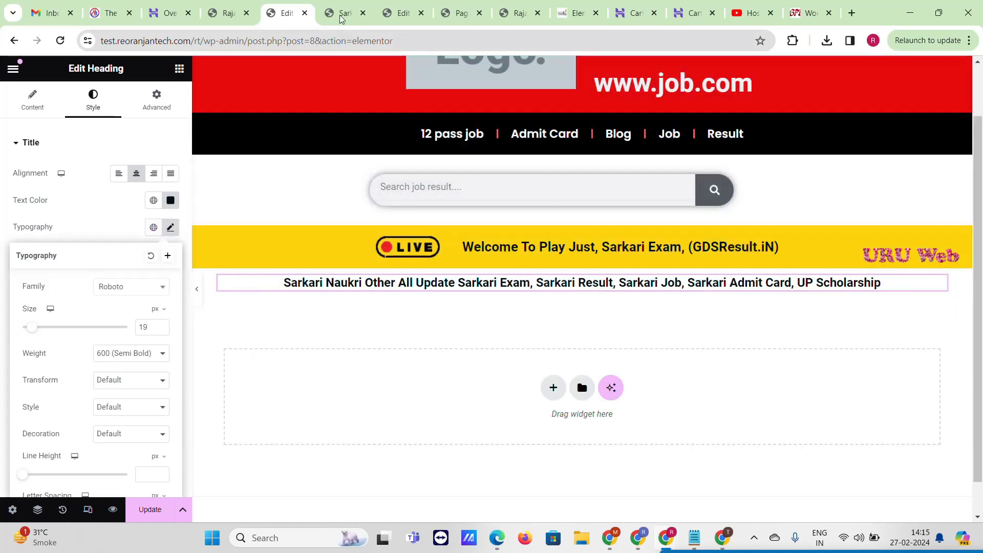
# Step: Compare with the job links on the Sarkari Job Find page and add another single-column container below the heading
pyautogui.hotkey('ctrl', 'Tab')
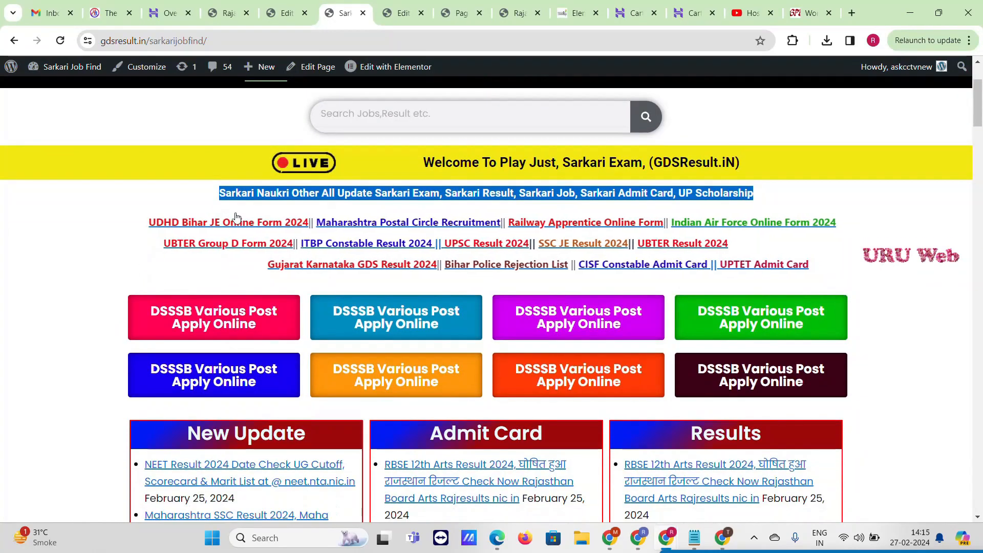
pyautogui.click(289, 5)
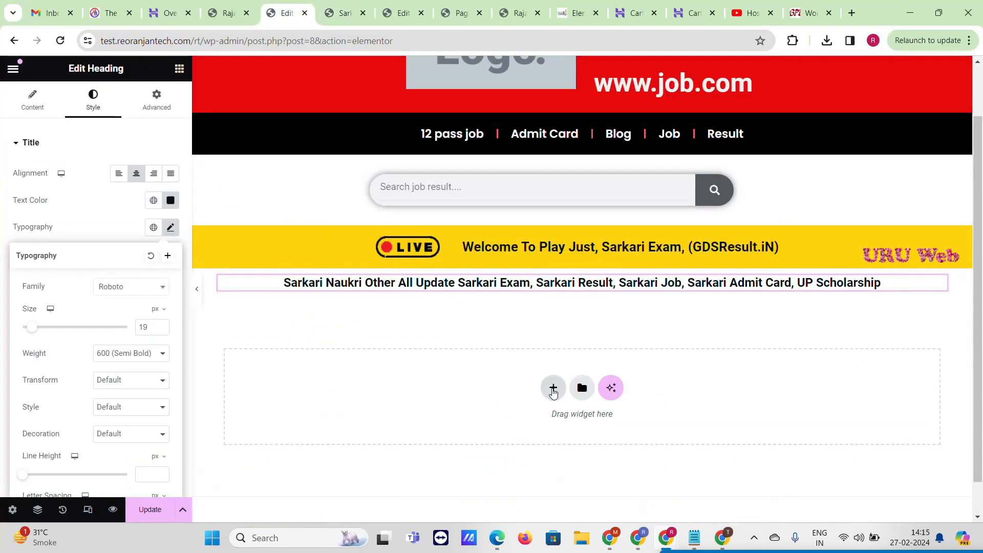
pyautogui.click(553, 388)
pyautogui.click(411, 420)
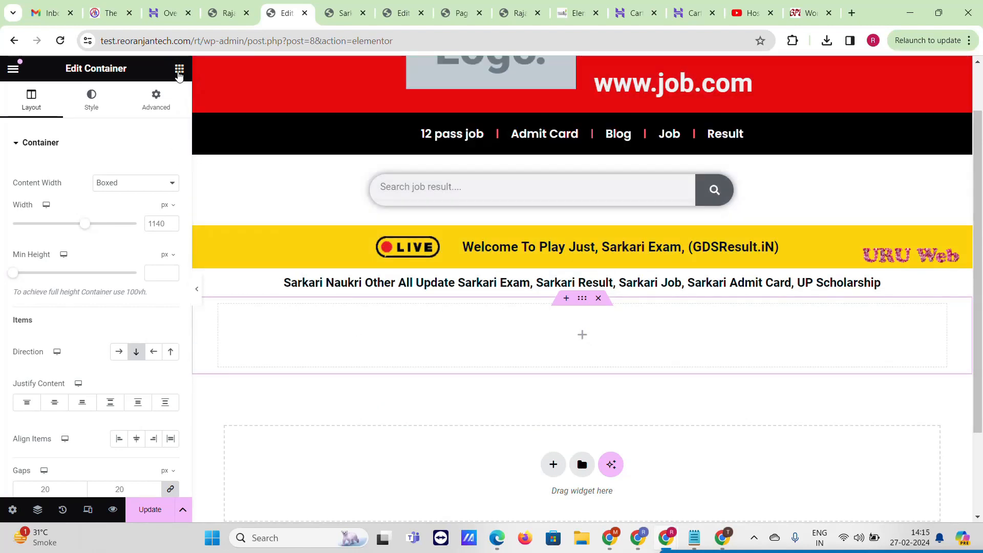
# Step: Place an HTML widget in the new container and paste the marquee code with the scrolling job links into it
pyautogui.click(178, 70)
pyautogui.scroll(-3, 85, 312)
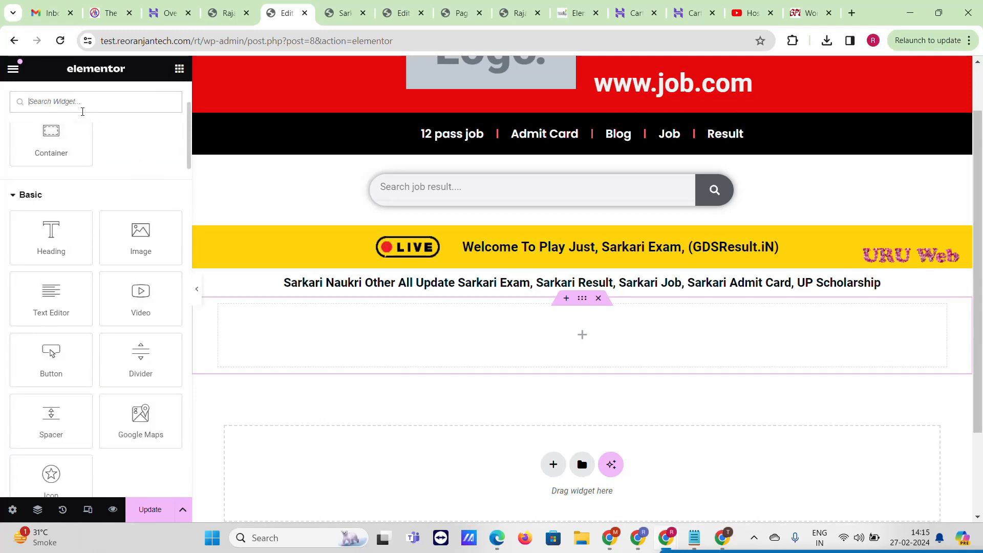
pyautogui.write('htm')
pyautogui.moveTo(52, 233); pyautogui.dragTo(560, 336)
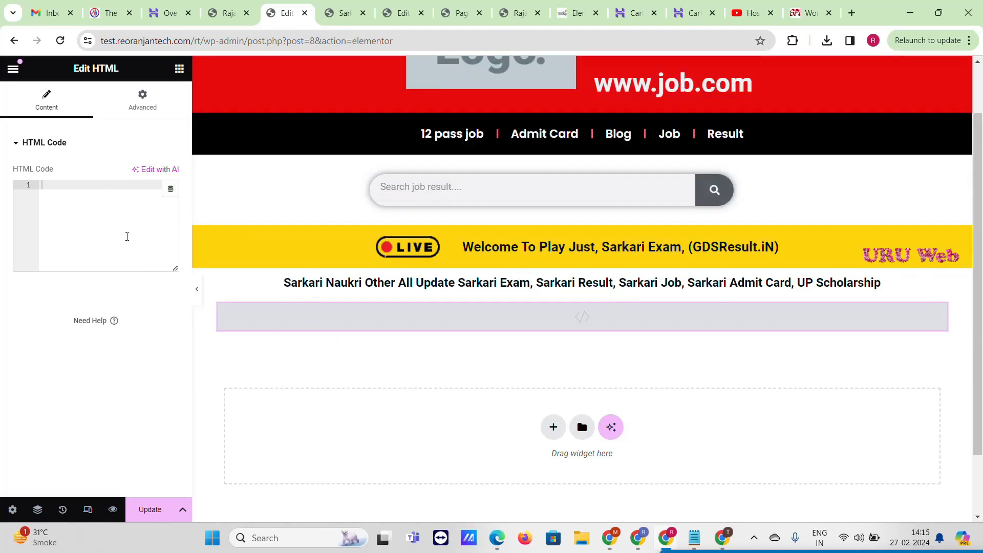
pyautogui.hotkey('ctrl', 'v')
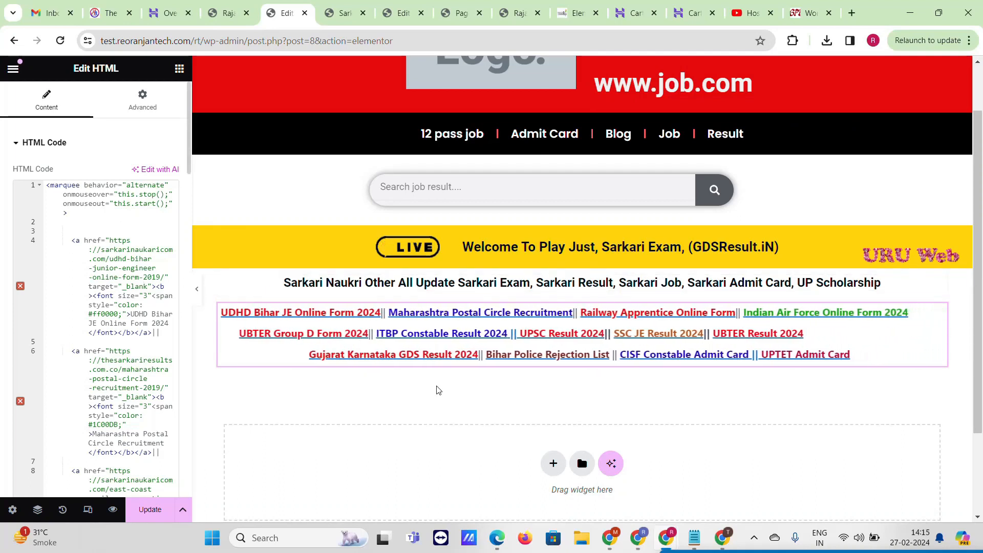
# Step: Examine the first link's URL and its label "UDHD Bihar JE Online Form 2024" in the marquee code
pyautogui.click(111, 240)
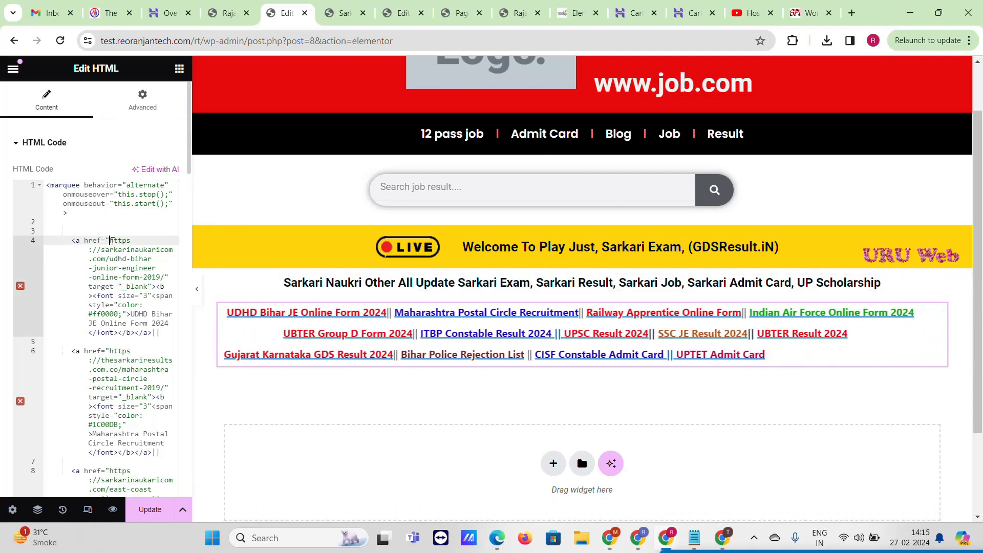
pyautogui.moveTo(111, 240); pyautogui.dragTo(164, 277)
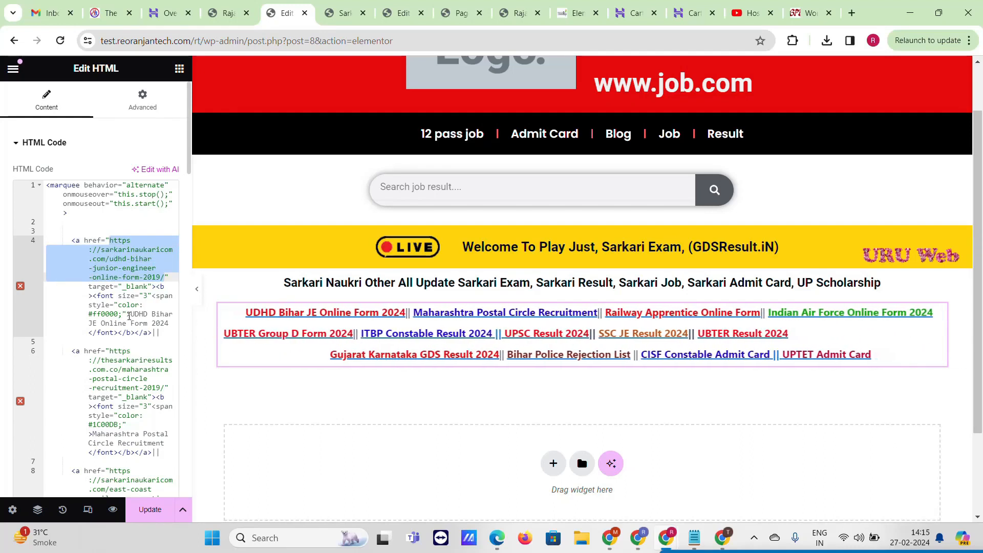
pyautogui.moveTo(131, 314); pyautogui.dragTo(172, 323)
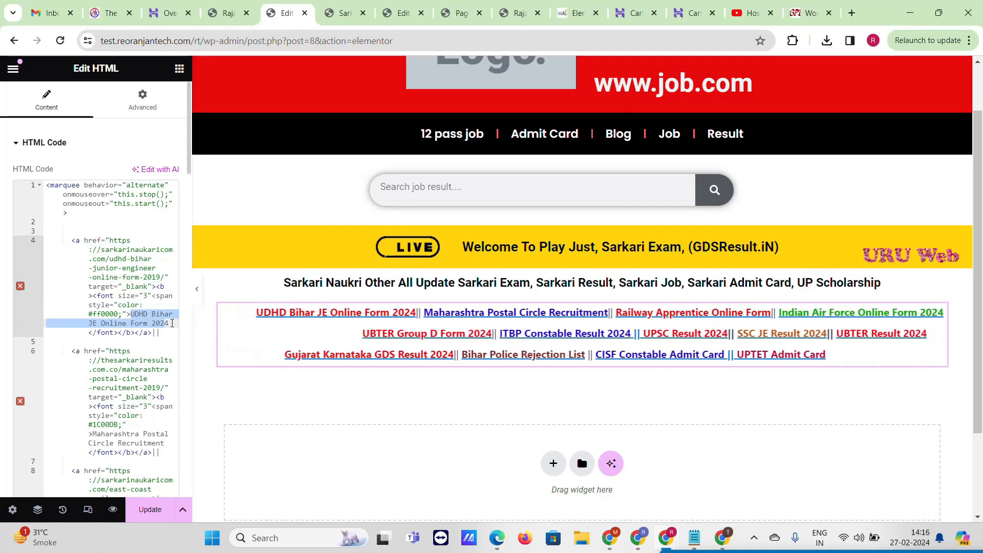
# Step: Look through the rest of the marquee code and save the page
pyautogui.scroll(-15, 116, 262)
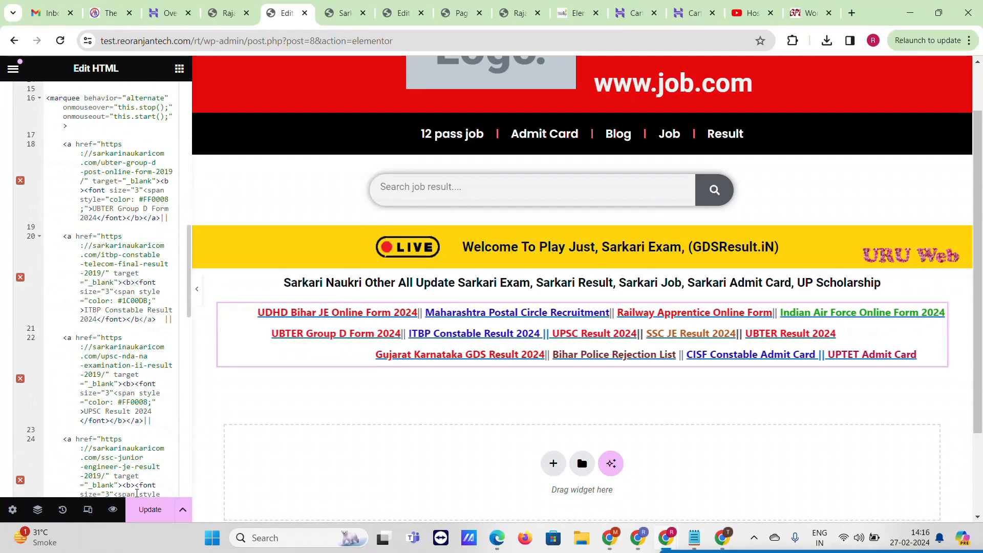
pyautogui.click(151, 520)
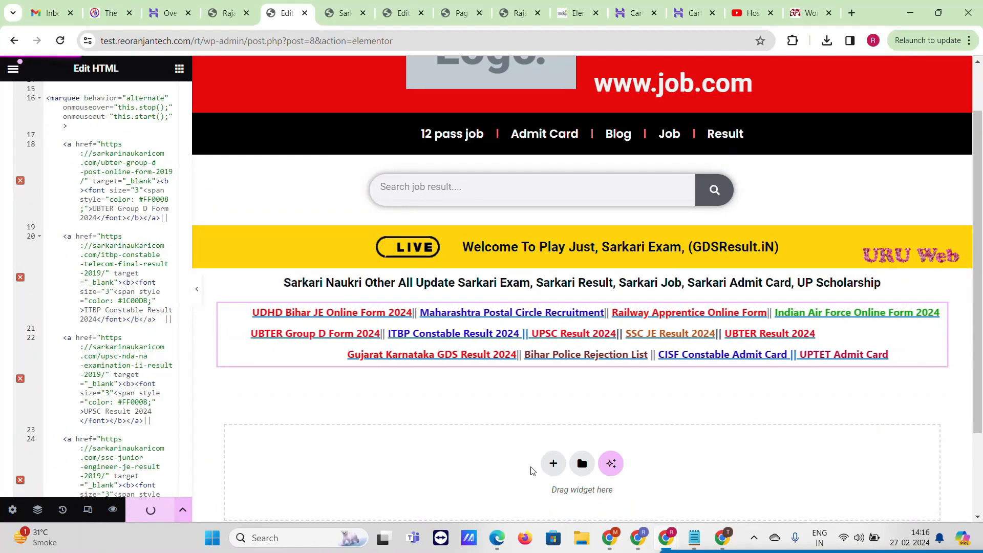
# Step: Copy the text "DSSSB Various Post Apply Online" from the first button on the Sarkari Job Find page and return to the editor
pyautogui.click(373, 8)
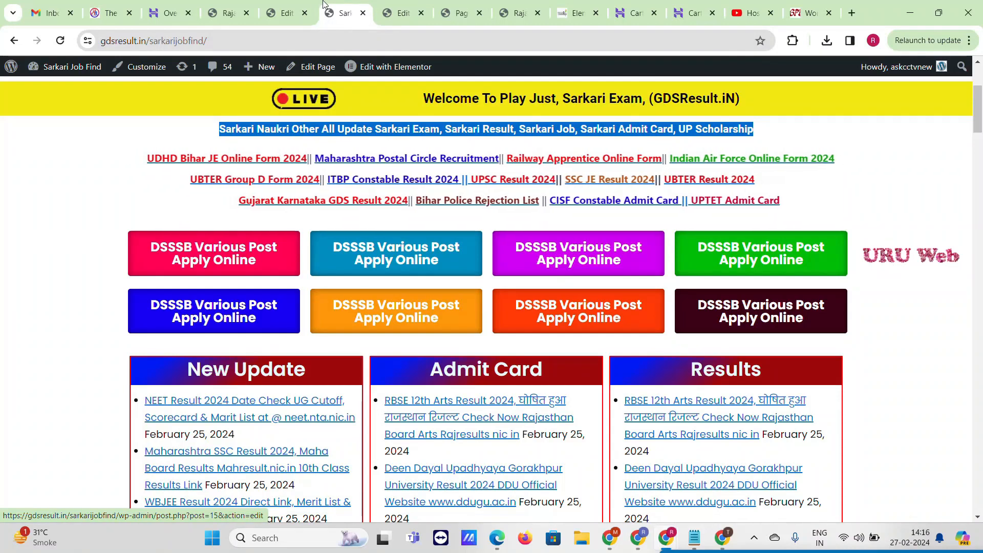
pyautogui.moveTo(127, 245); pyautogui.dragTo(283, 296)
pyautogui.hotkey('ctrl', 'c')
pyautogui.click(286, 13)
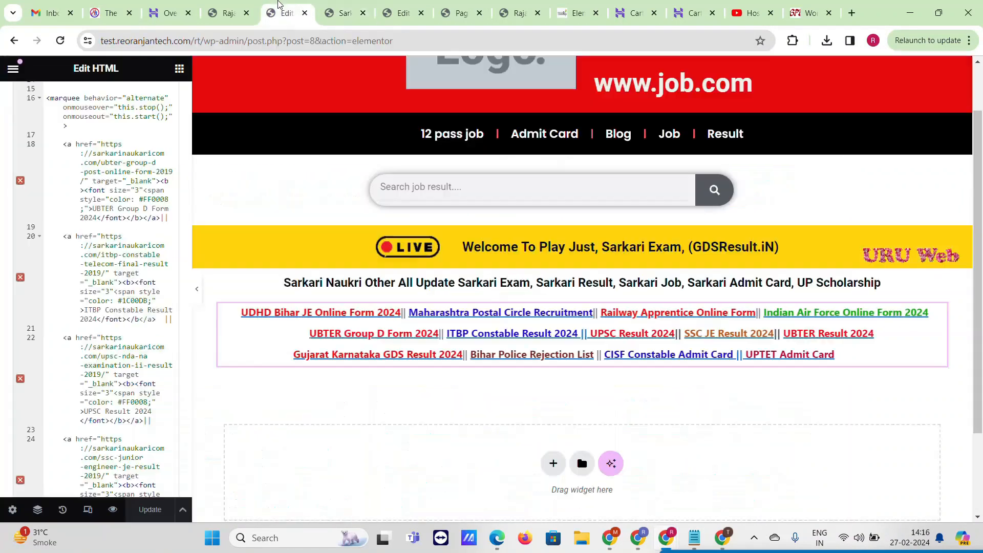
# Step: Add a four-column container below the scrolling links and place a Button labelled "DSSSB Various Post Apply Online" in its first column
pyautogui.scroll(-2, 559, 353)
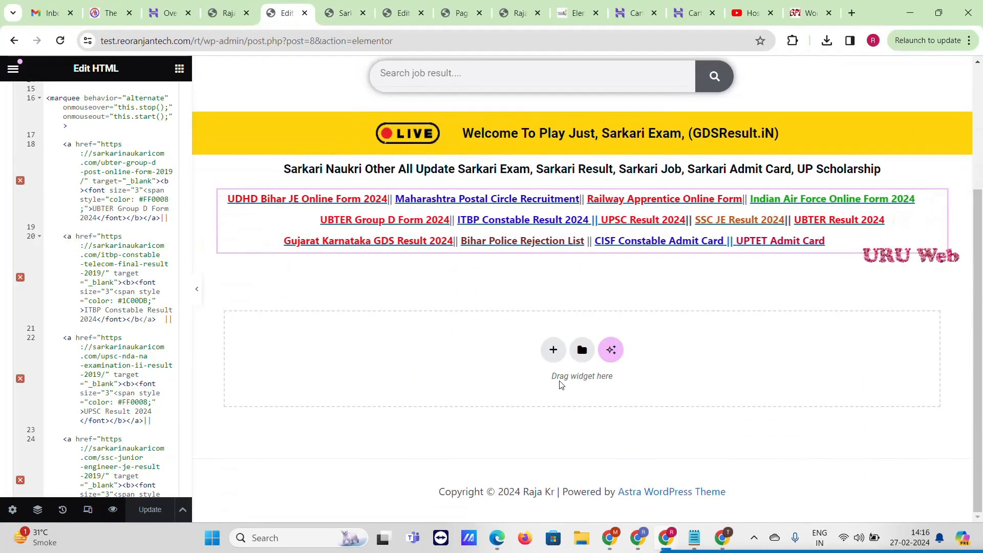
pyautogui.click(553, 350)
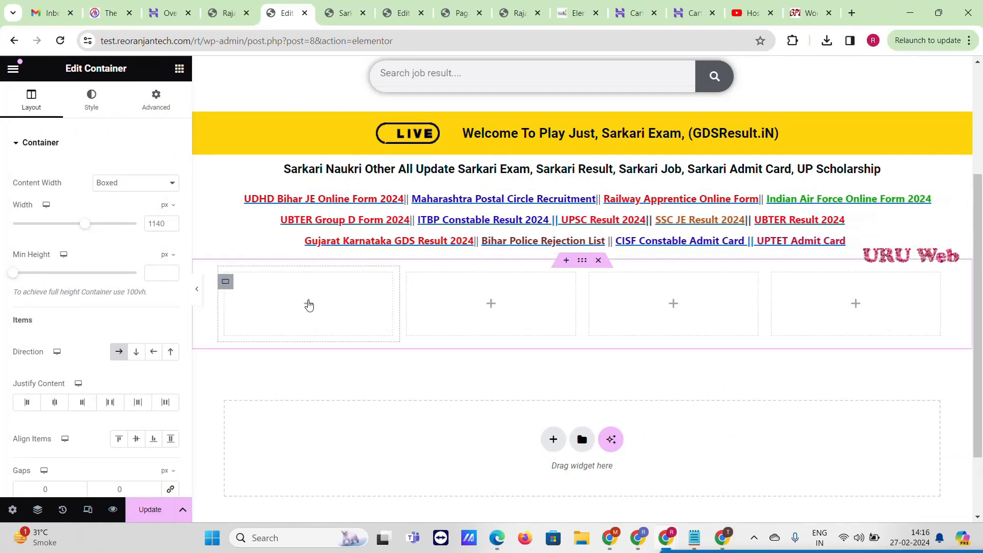
pyautogui.click(308, 305)
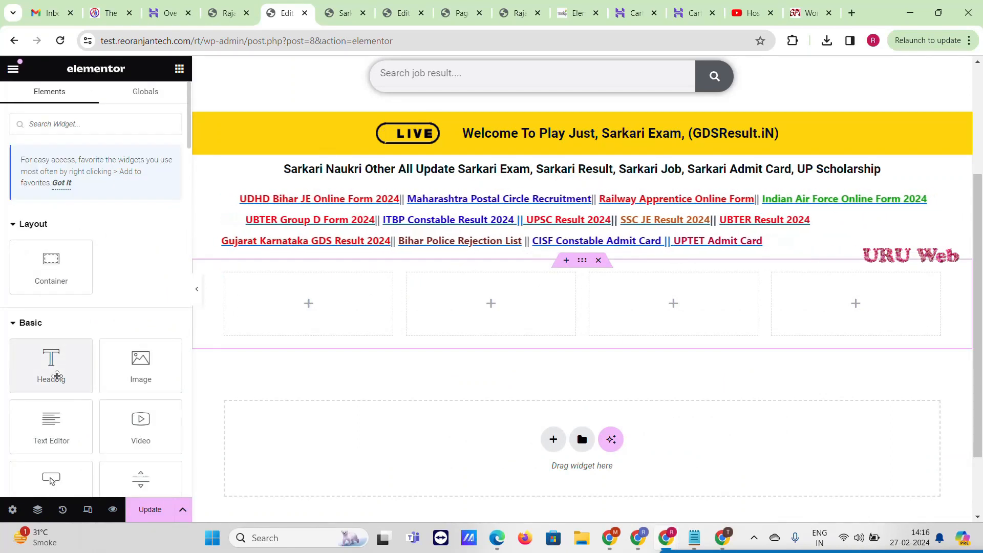
pyautogui.scroll(-1, 68, 410)
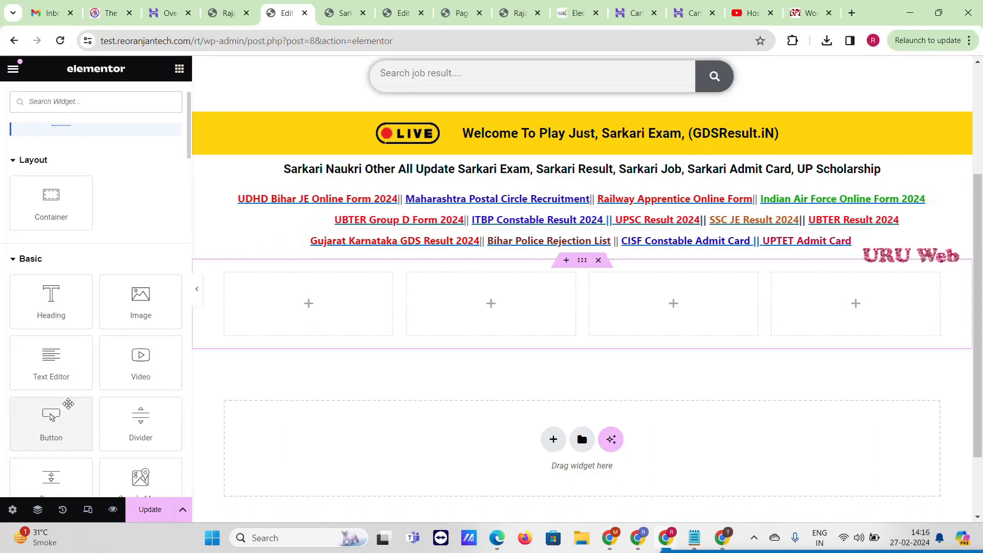
pyautogui.moveTo(57, 421); pyautogui.dragTo(316, 324)
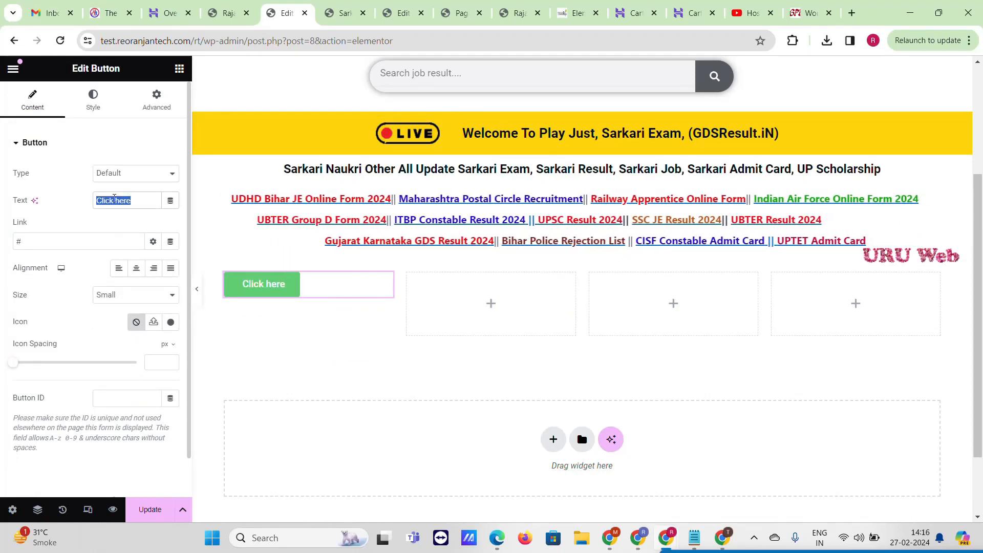
pyautogui.hotkey('ctrl', 'v')
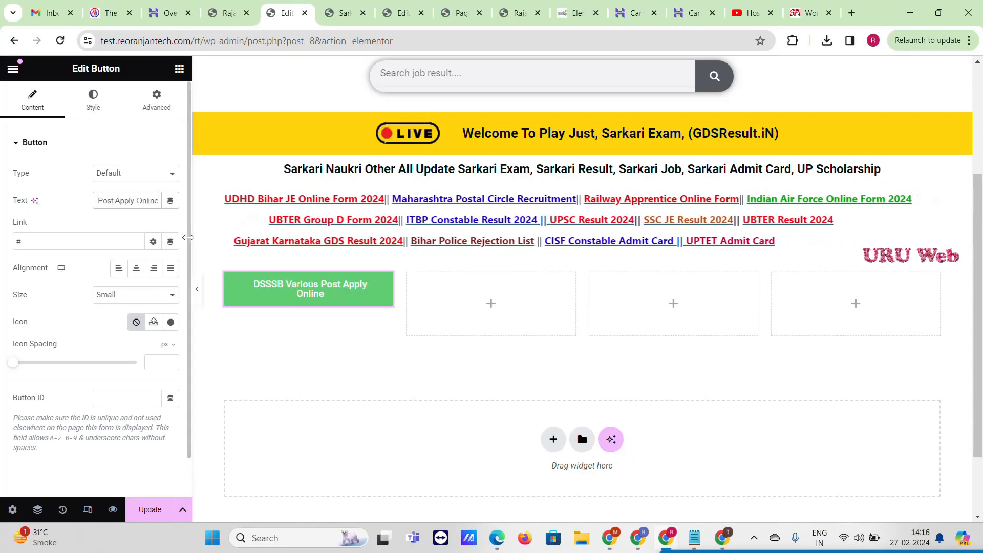
pyautogui.doubleClick(16, 242)
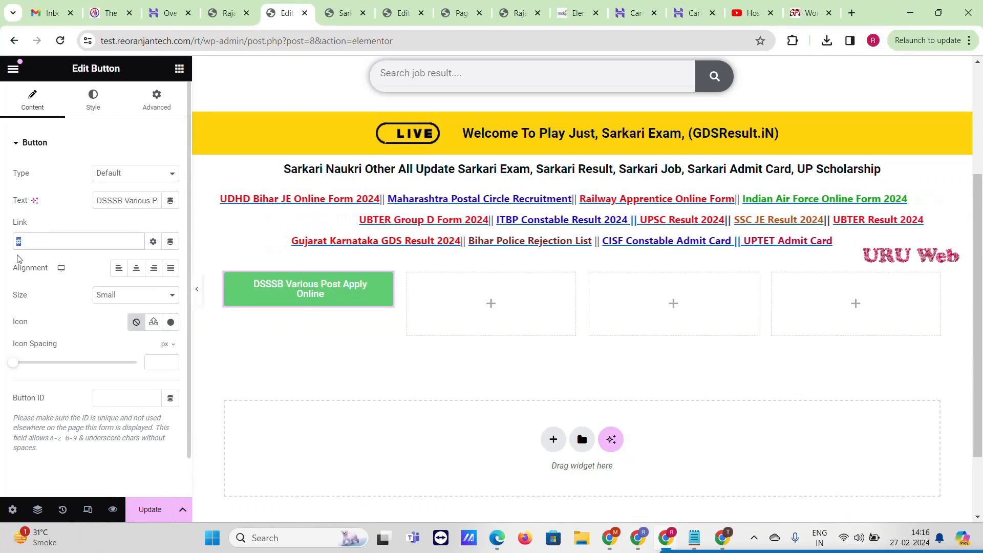
# Step: Style the button with white text and a bright green #00F021 background
pyautogui.click(99, 111)
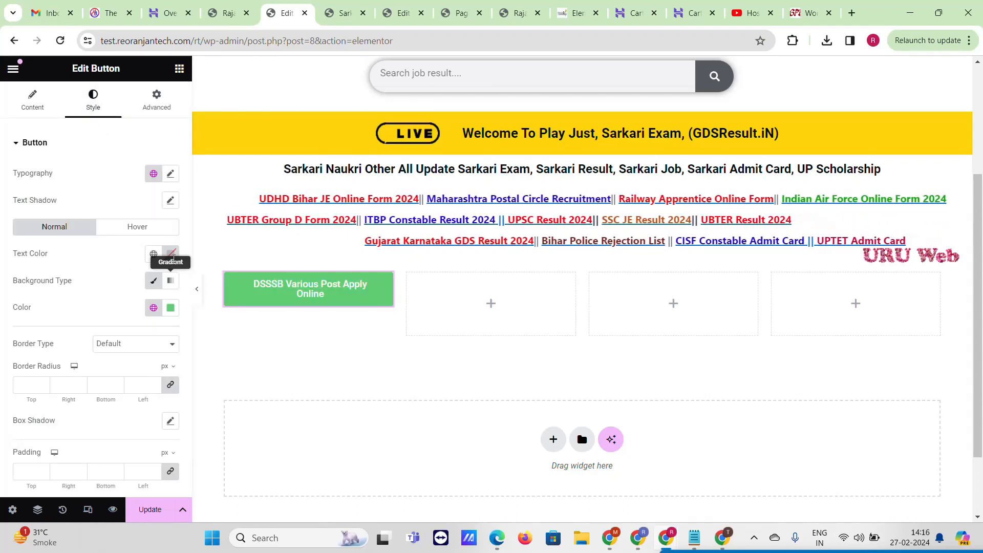
pyautogui.click(171, 255)
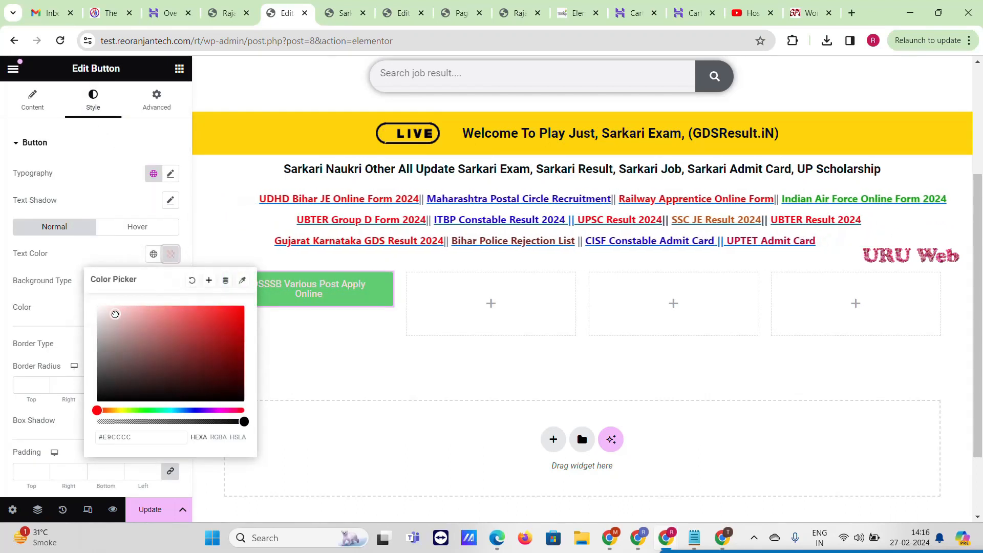
pyautogui.click(1, 281)
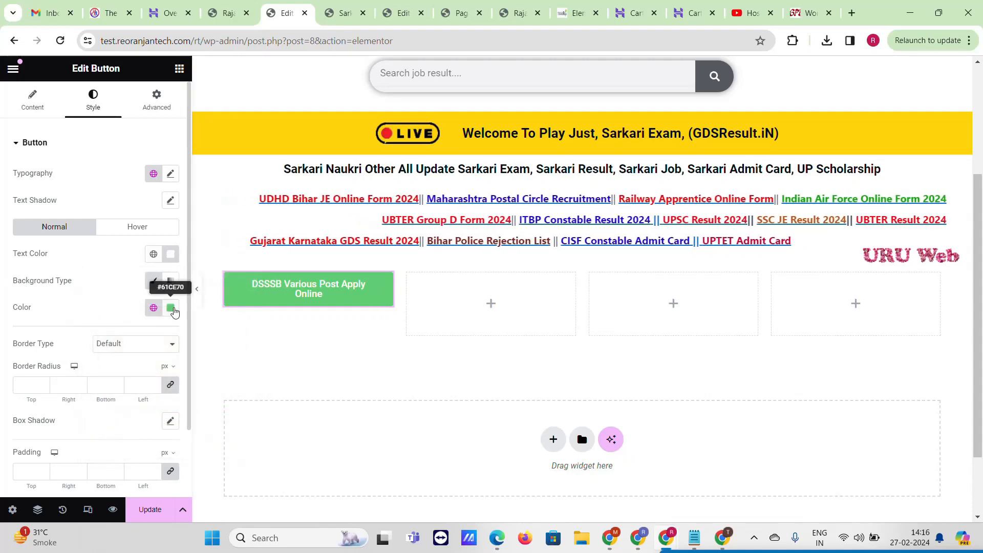
pyautogui.click(170, 307)
pyautogui.click(234, 365)
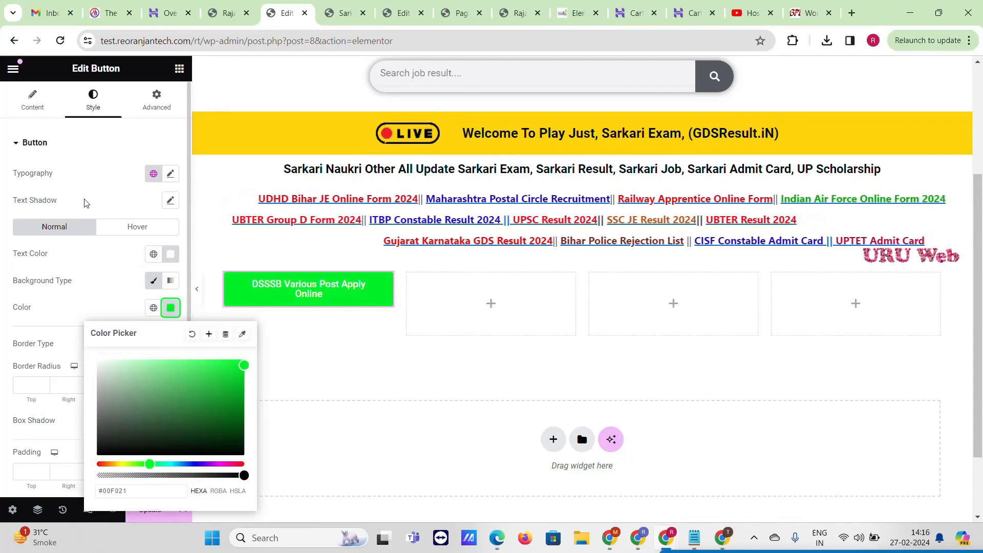
# Step: Set the button text to 25 px, weight 700 (Bold), with a 26 px line height
pyautogui.click(170, 174)
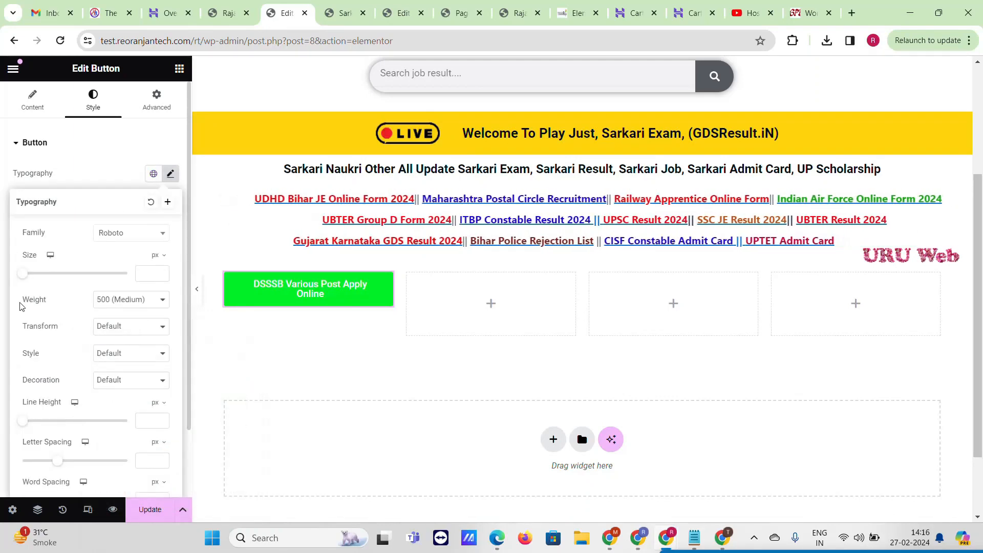
pyautogui.moveTo(44, 280); pyautogui.dragTo(39, 284)
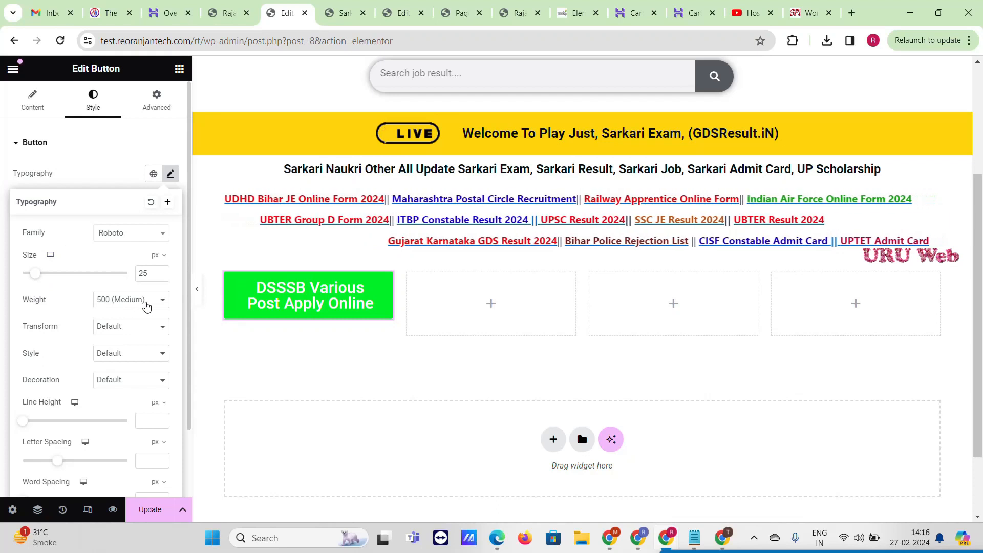
pyautogui.click(146, 306)
pyautogui.click(118, 371)
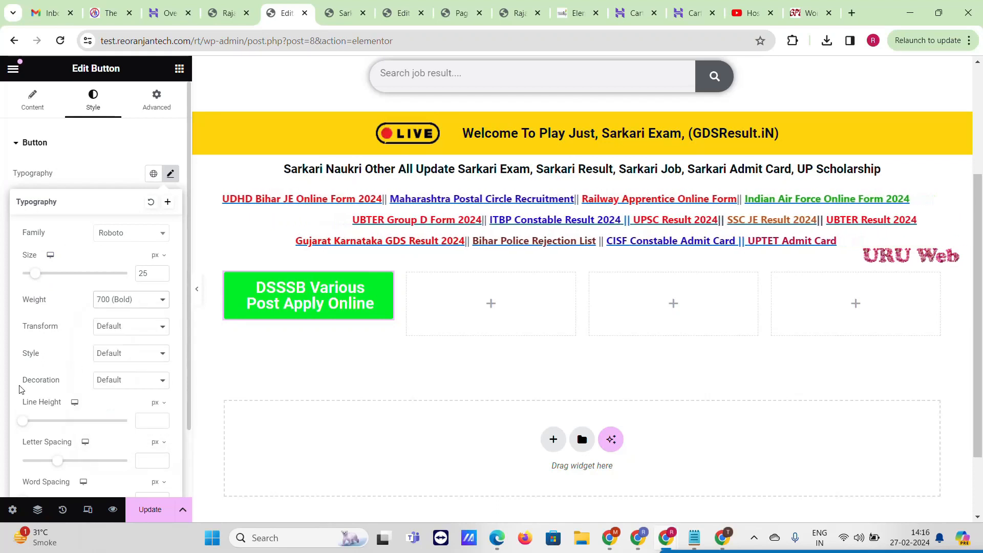
pyautogui.click(1, 295)
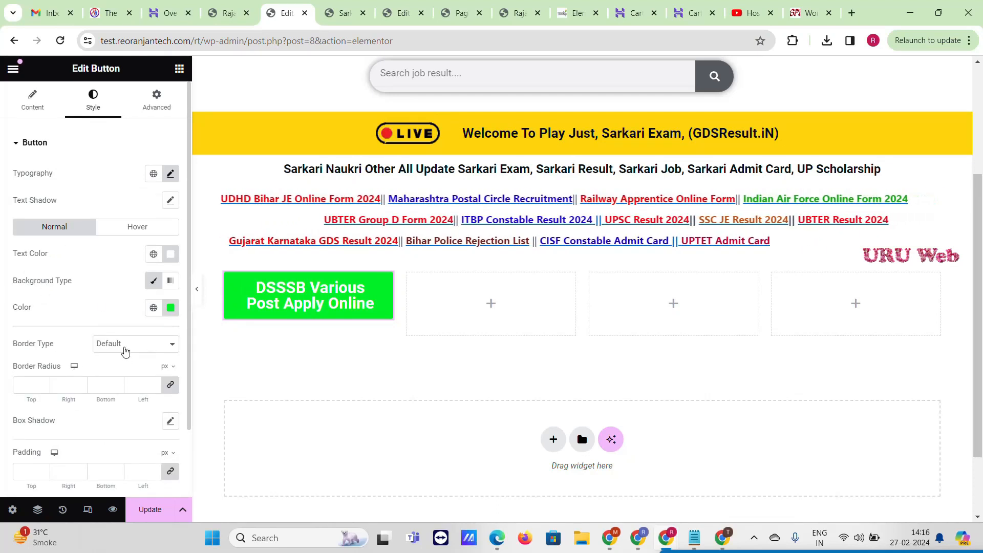
pyautogui.scroll(-1, 167, 147)
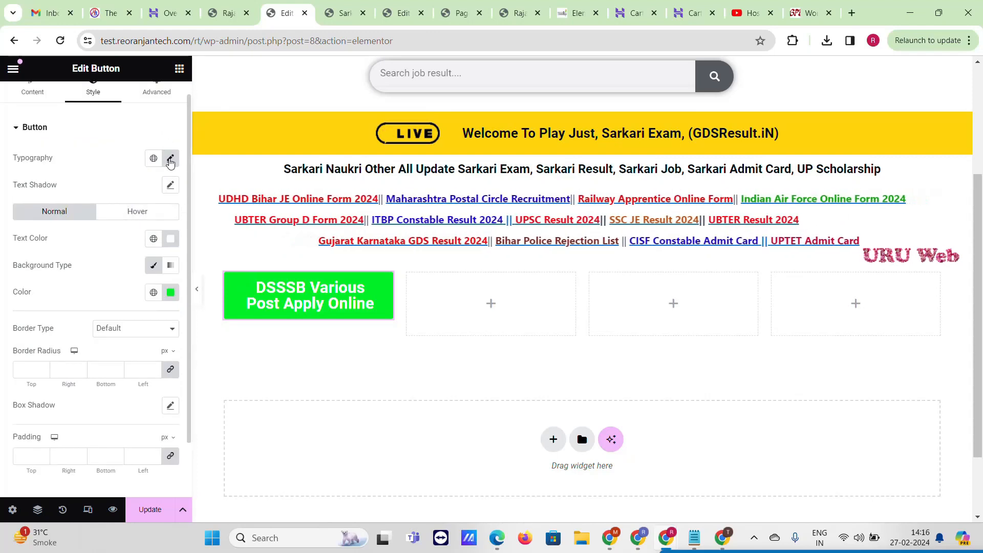
pyautogui.click(169, 159)
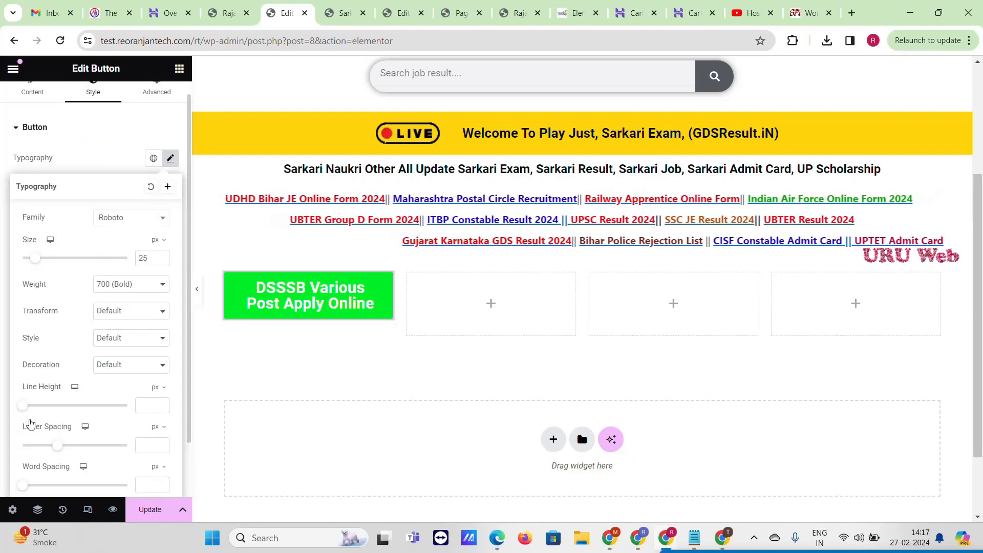
pyautogui.moveTo(26, 409); pyautogui.dragTo(53, 412)
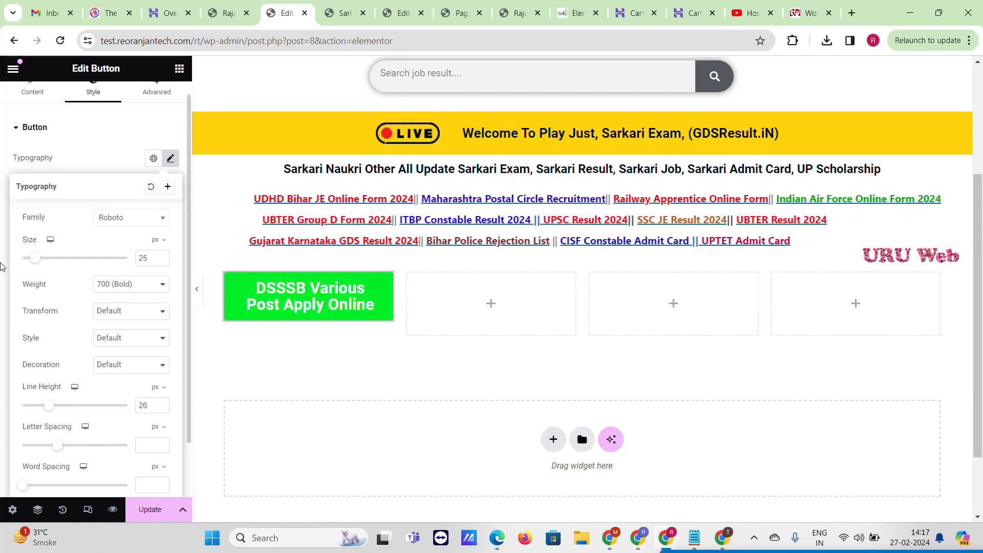
pyautogui.click(2, 265)
# Step: Give the button a solid 1 px border on all sides and a 5 px border radius
pyautogui.scroll(-2, 61, 388)
pyautogui.click(170, 269)
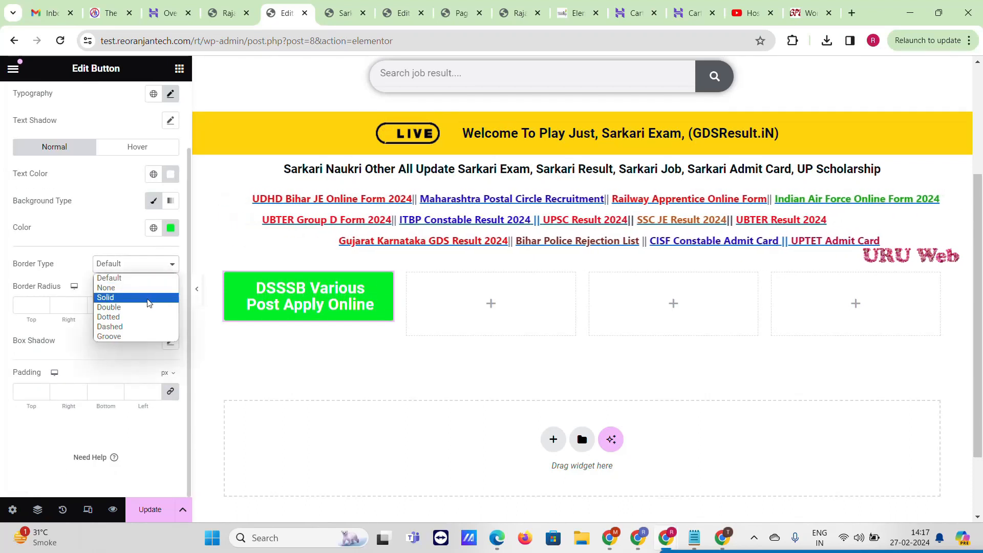
pyautogui.click(142, 298)
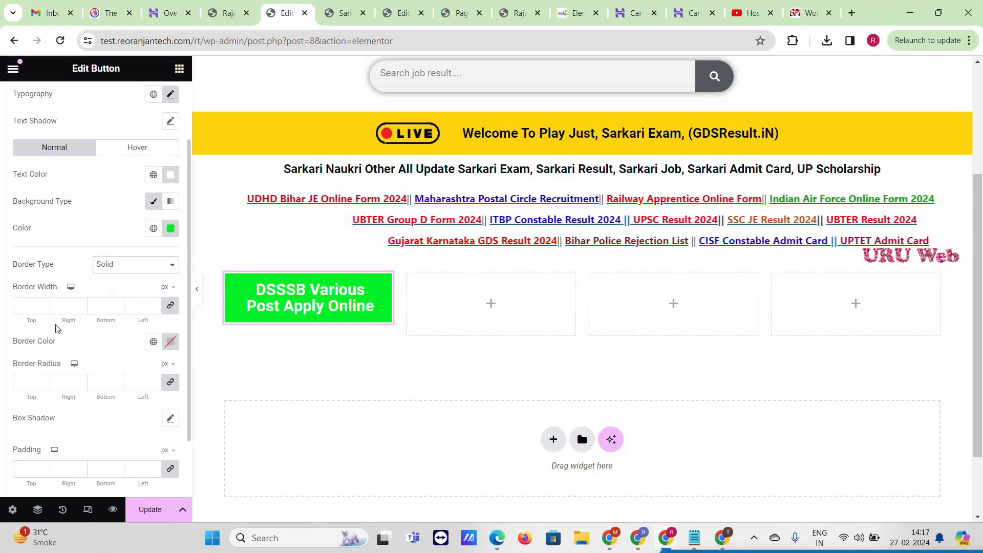
pyautogui.click(43, 305)
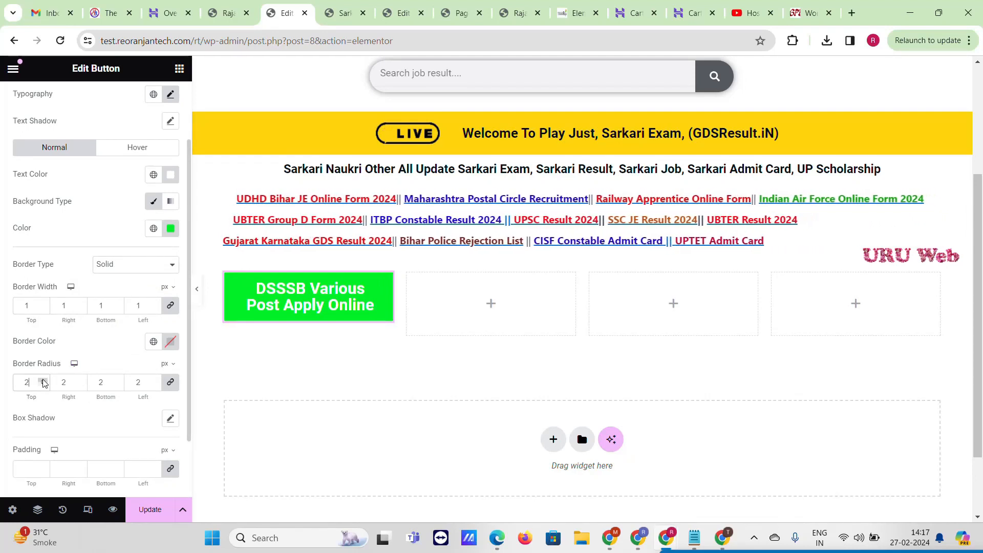
pyautogui.scroll(-2, 60, 417)
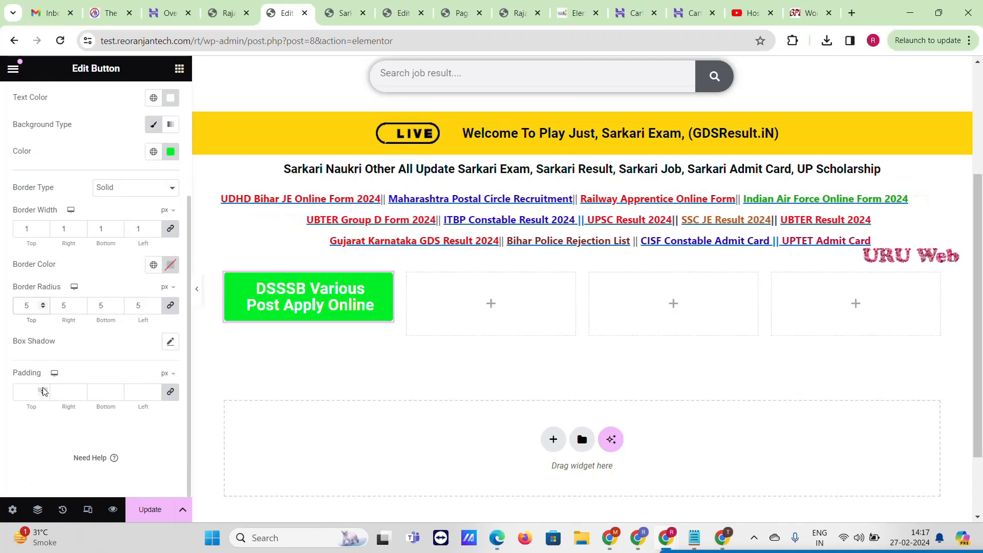
pyautogui.click(43, 391)
pyautogui.click(45, 394)
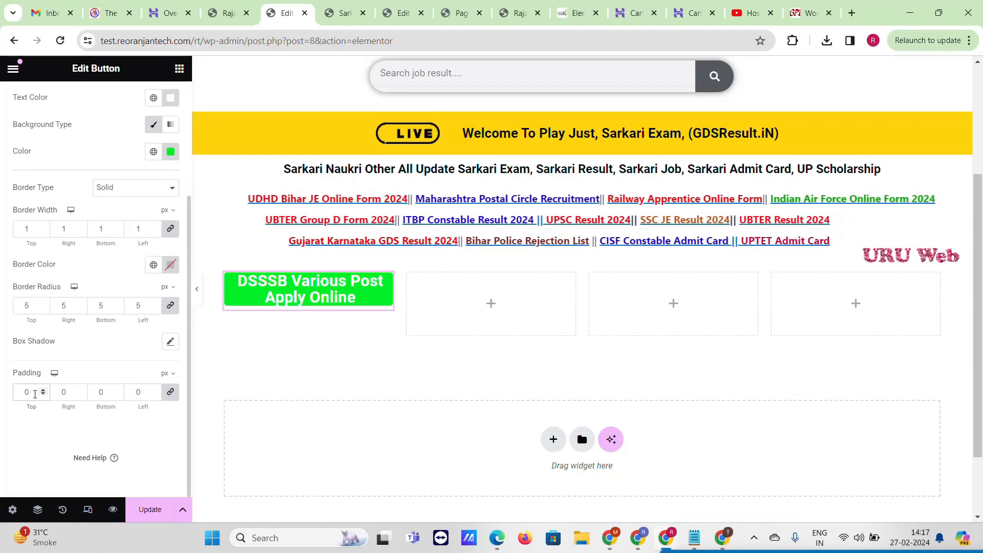
pyautogui.press('BackSpace')
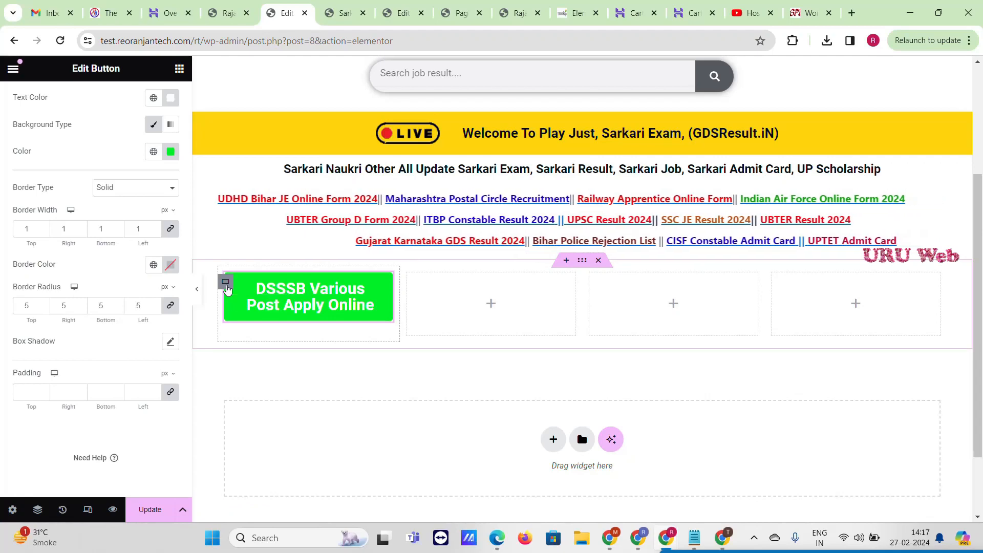
# Step: Duplicate the button's column until there are four copies and delete the empty columns beside them
pyautogui.rightClick(227, 290)
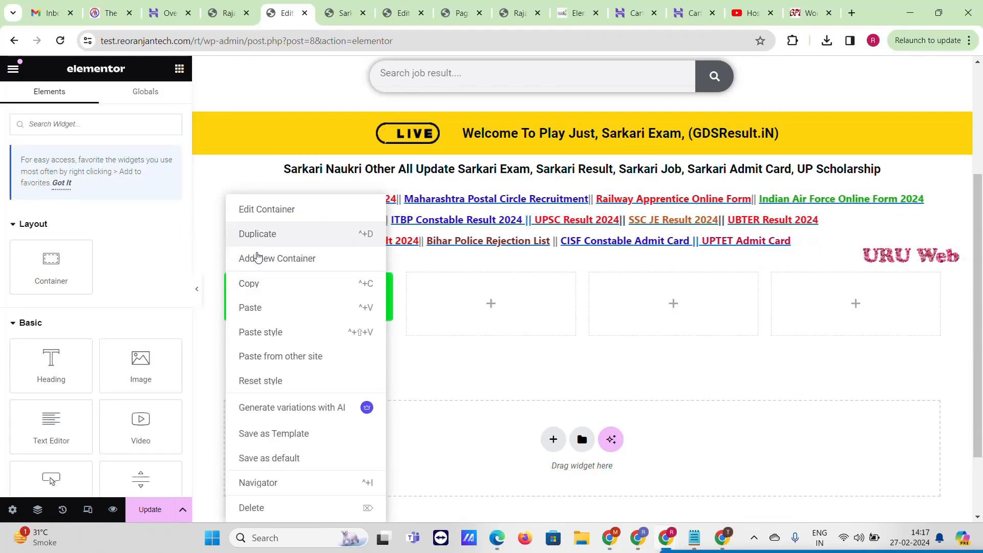
pyautogui.click(257, 237)
pyautogui.rightClick(369, 282)
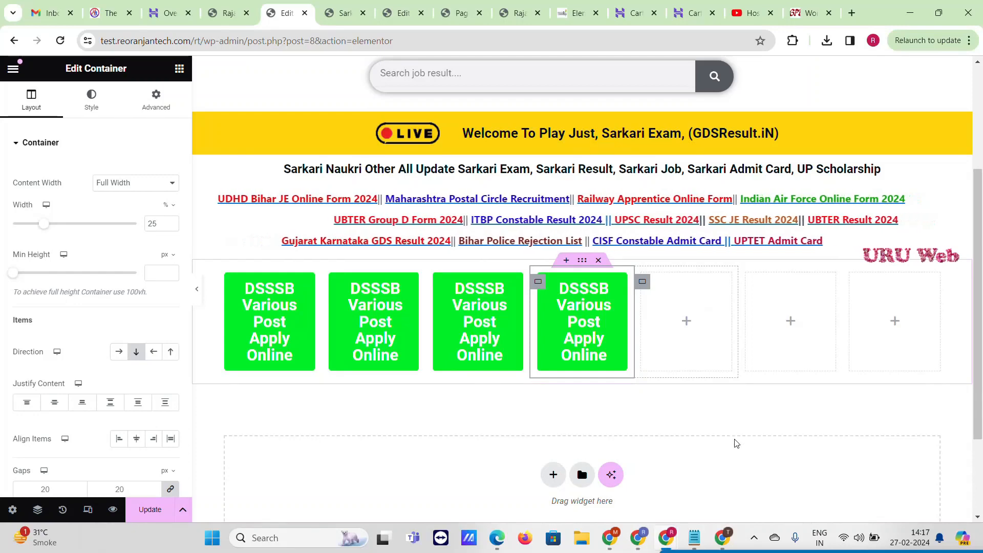
pyautogui.rightClick(695, 468)
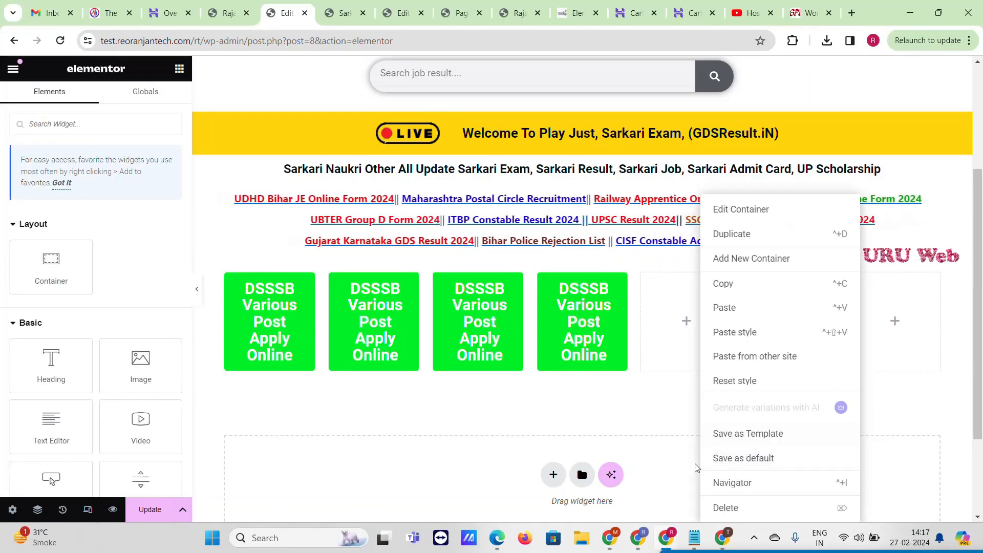
pyautogui.click(723, 508)
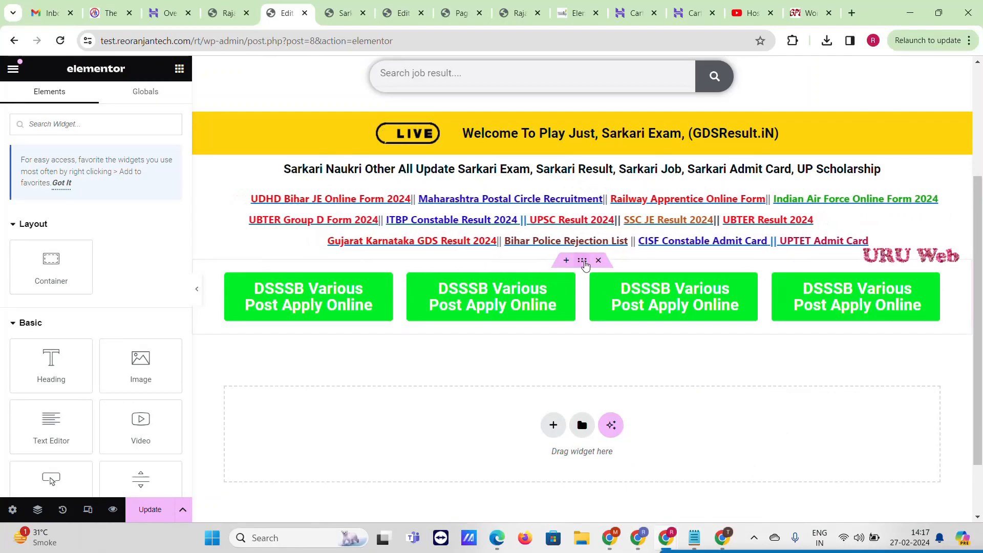
# Step: Duplicate the container holding the four buttons to make a second row
pyautogui.rightClick(586, 265)
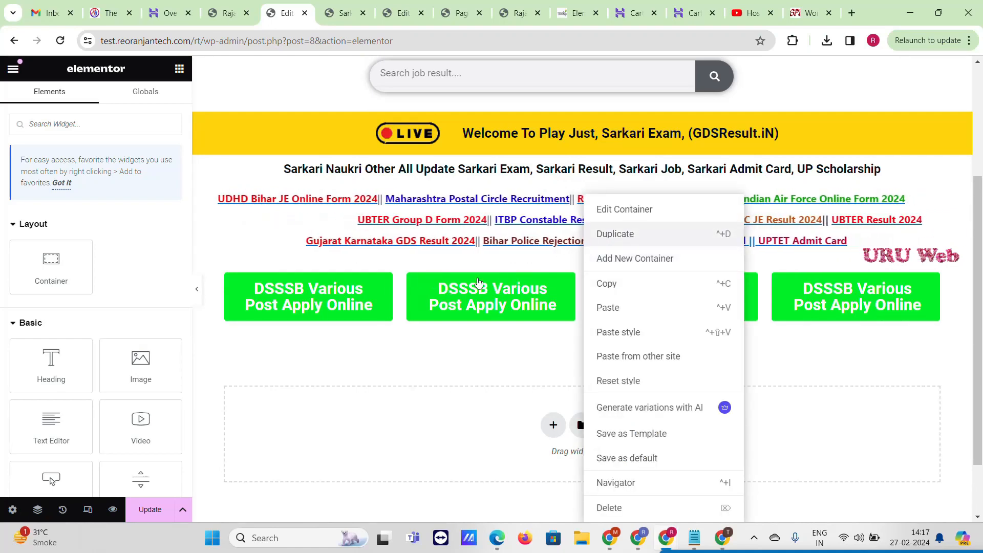
pyautogui.hotkey('ctrl', 'd')
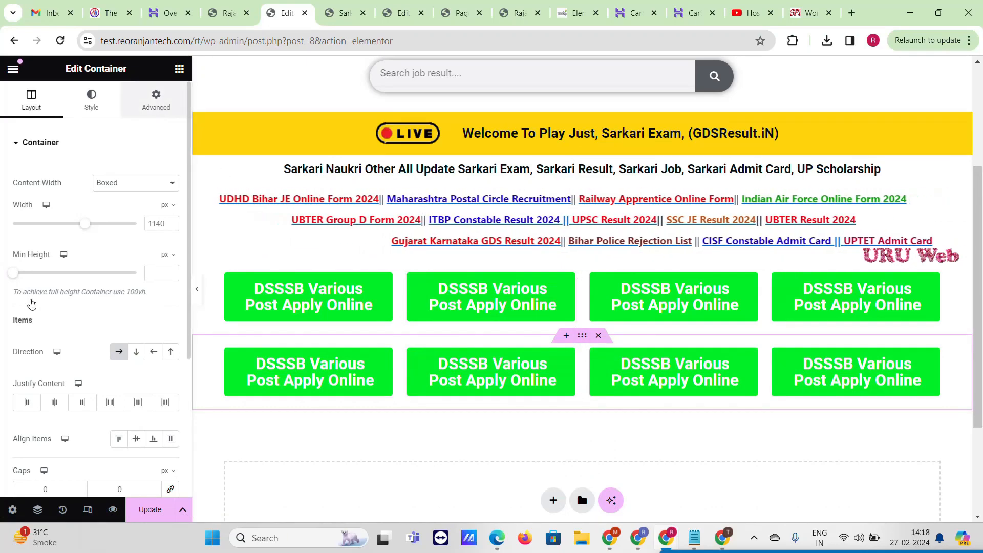
# Step: Unlink the margins of the second button row's container and set its top margin to -26 px
pyautogui.click(156, 100)
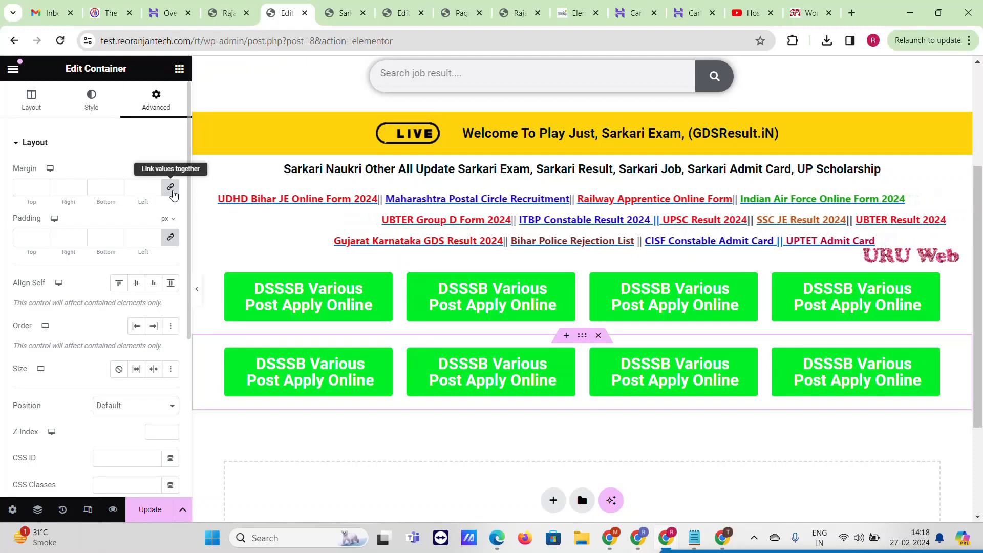
pyautogui.click(171, 188)
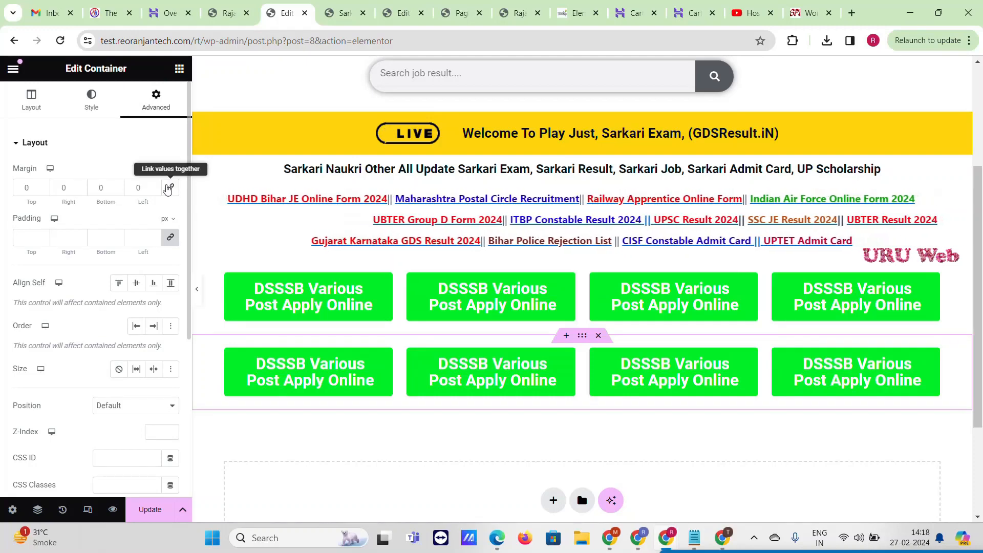
pyautogui.click(42, 190)
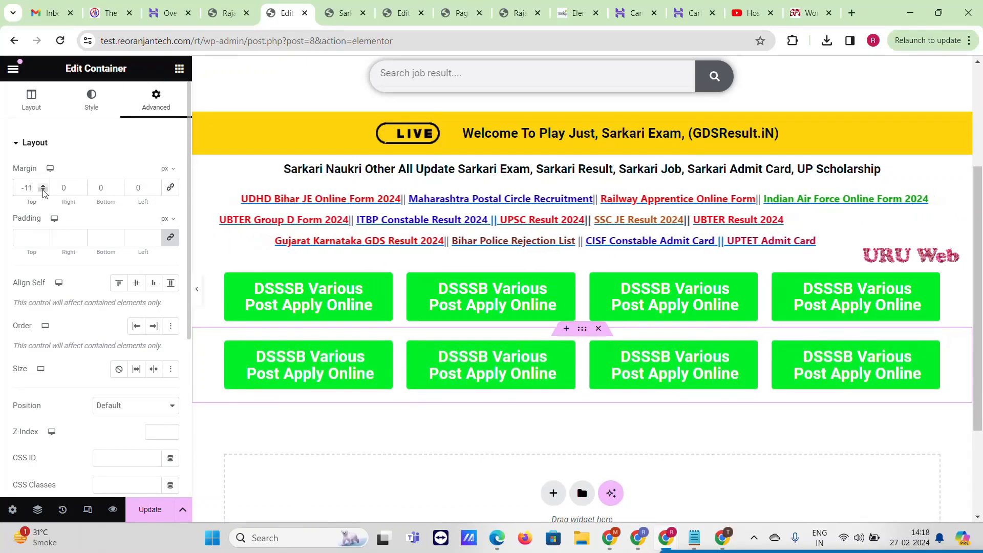
pyautogui.click(43, 191)
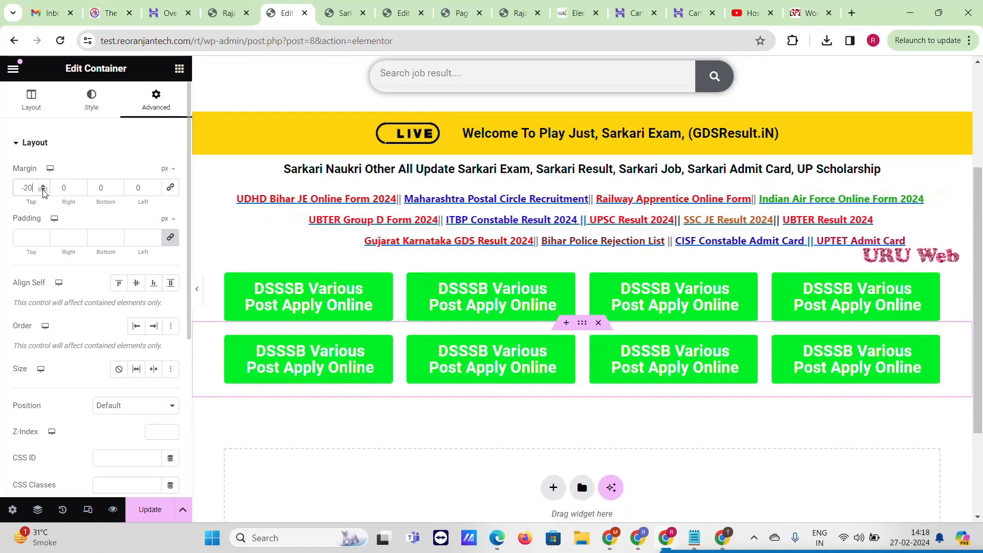
pyautogui.click(43, 190)
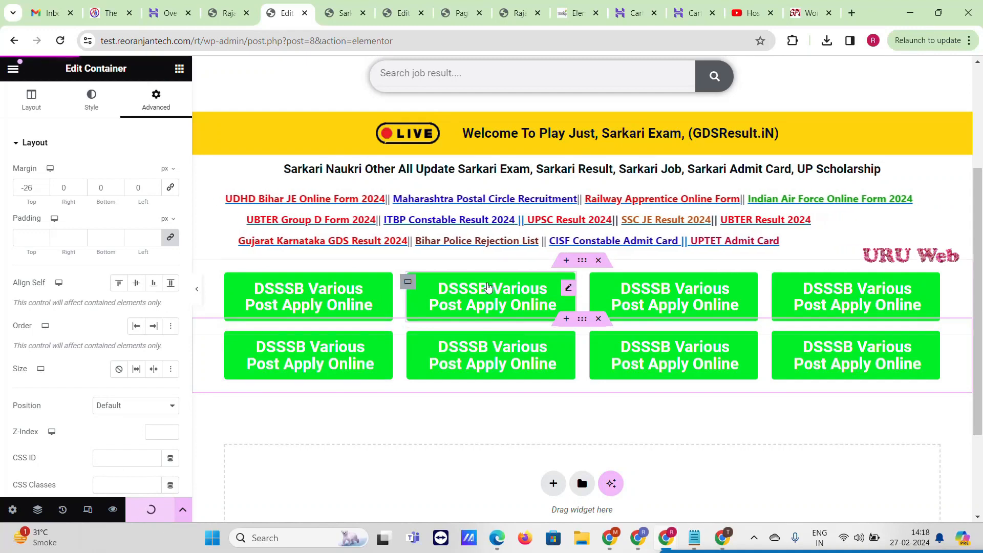
# Step: Change the background color of the second button in the first row to the near-black green #011A05
pyautogui.click(489, 289)
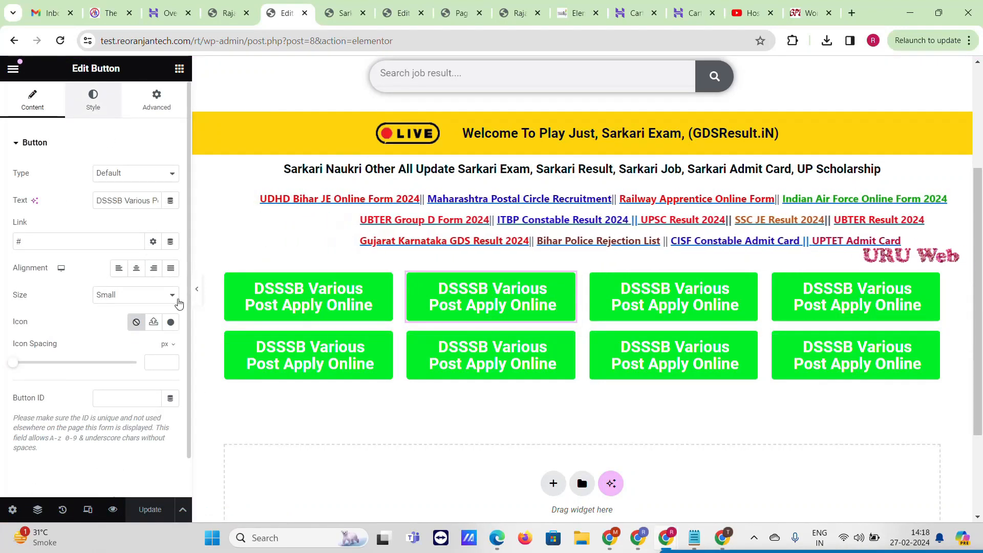
pyautogui.click(170, 307)
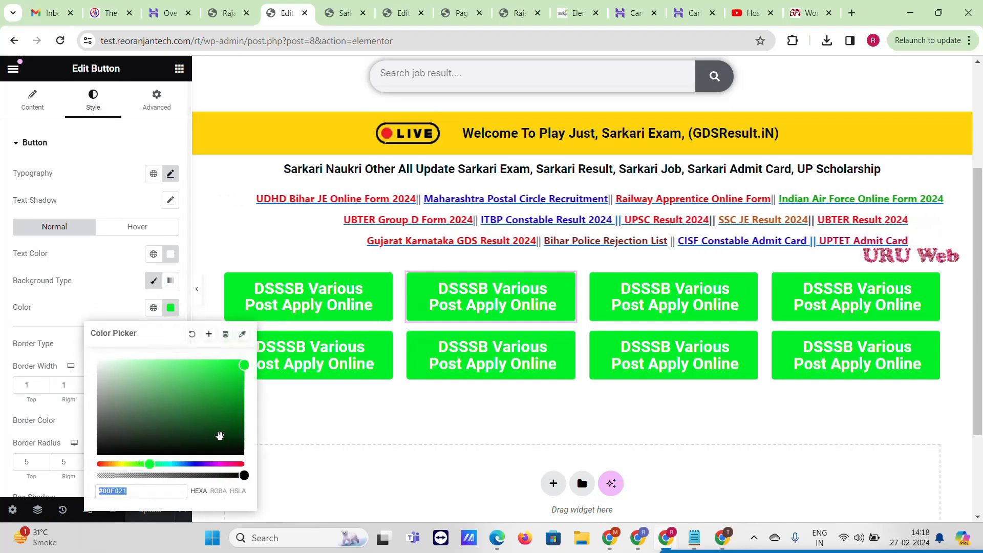
pyautogui.moveTo(220, 435); pyautogui.dragTo(237, 445)
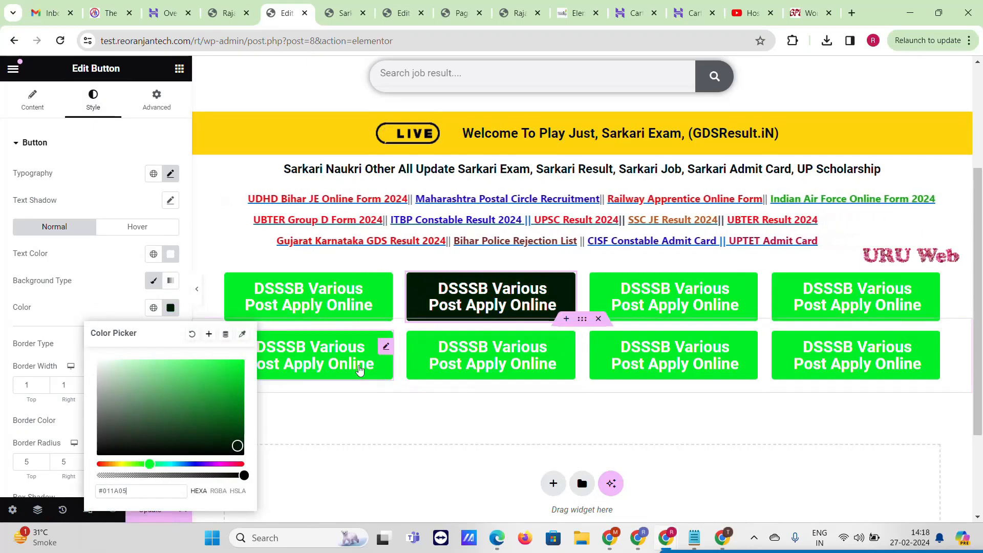
# Step: Change the background color of the first button in the second row to the dark red #A00412
pyautogui.click(357, 357)
pyautogui.click(170, 307)
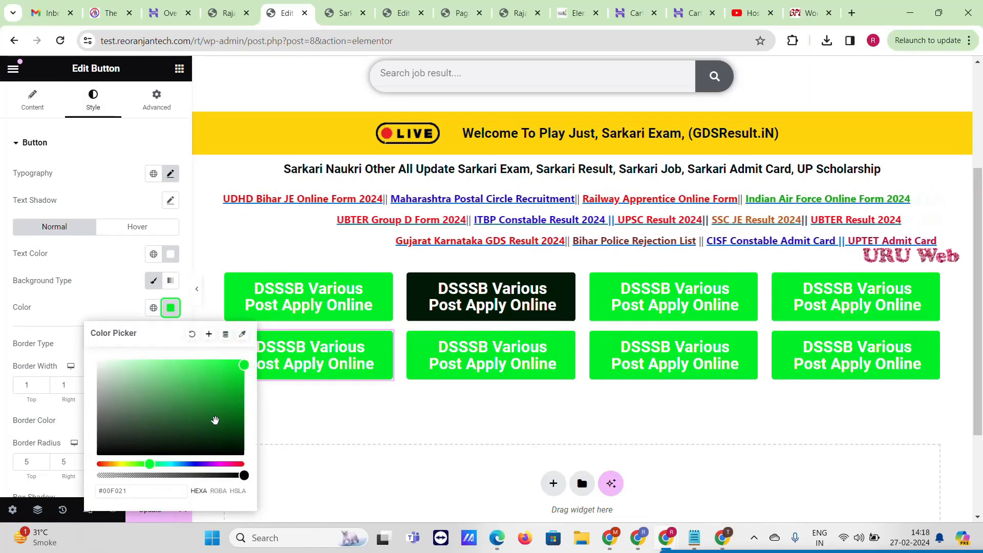
pyautogui.click(229, 440)
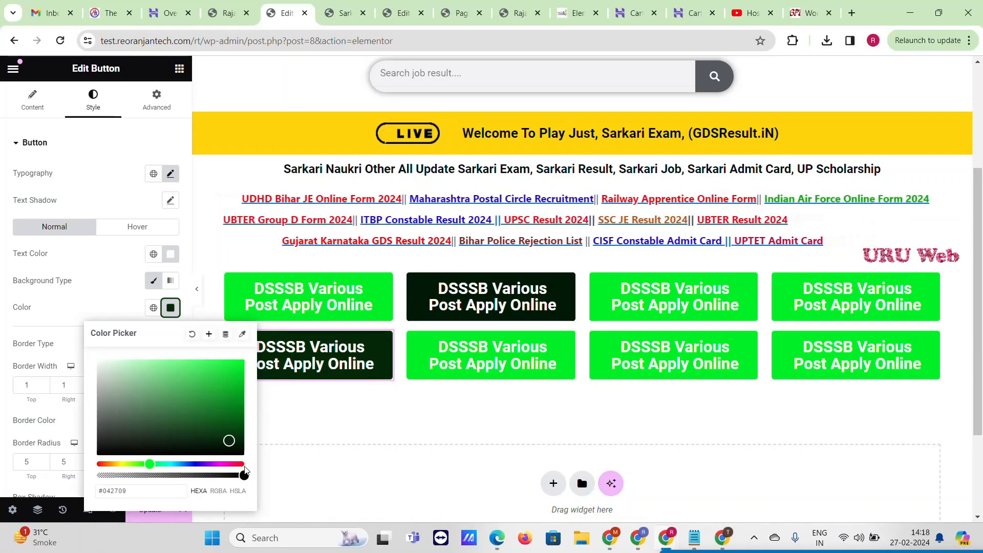
pyautogui.click(241, 464)
pyautogui.click(240, 395)
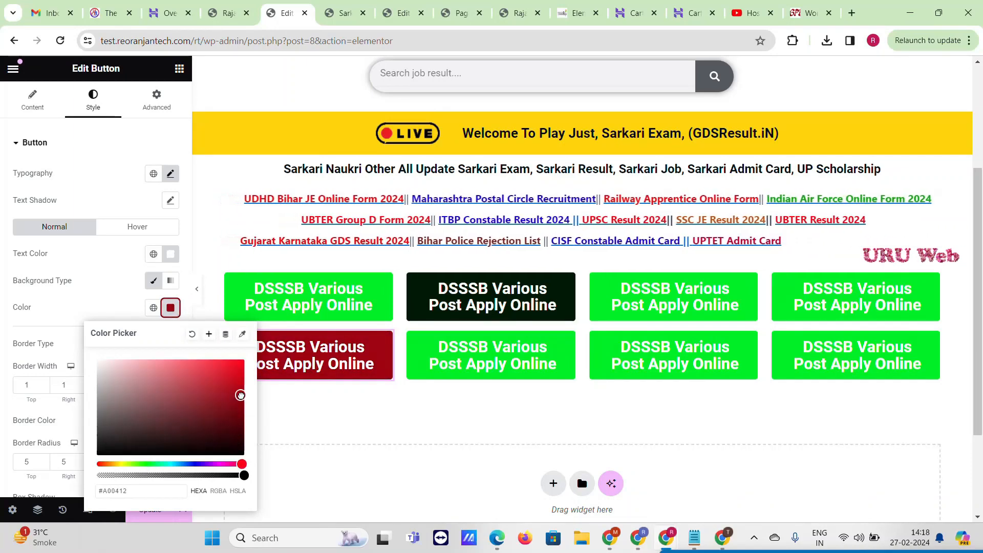
# Step: Browse the Sarkari Result website designs on ThemeRaja's Services page and return to the second row's second button in the page editor
pyautogui.click(575, 6)
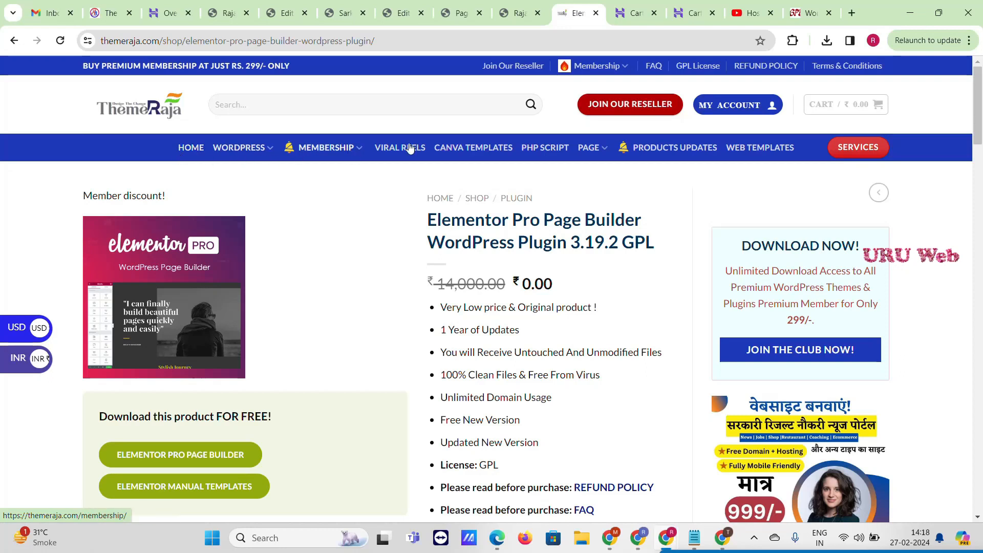
pyautogui.click(842, 149)
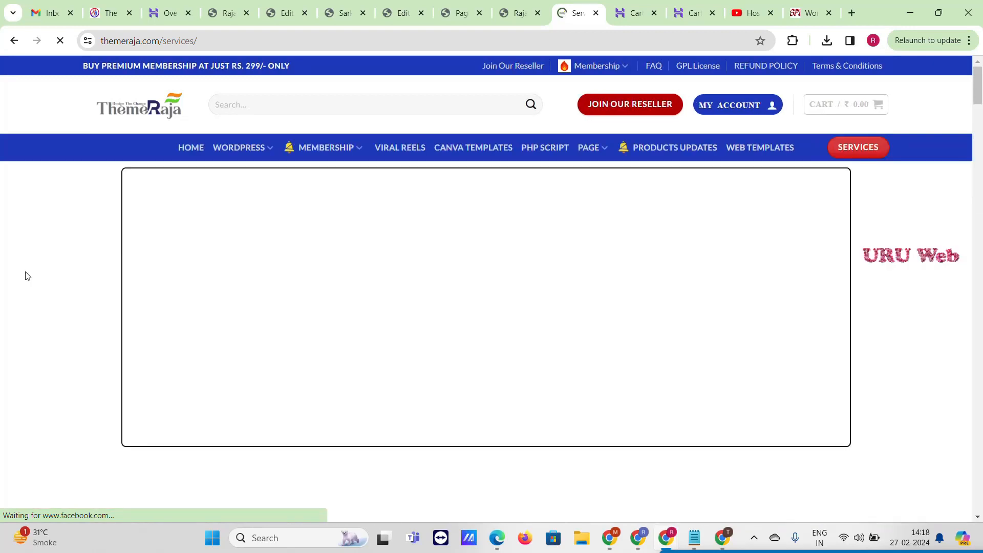
pyautogui.scroll(-6, 20, 276)
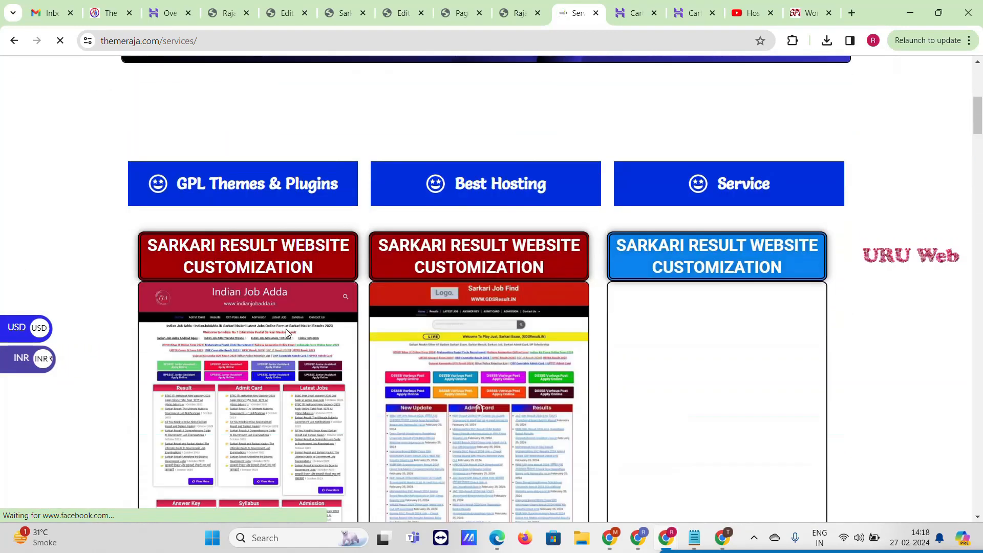
pyautogui.scroll(-4, 252, 288)
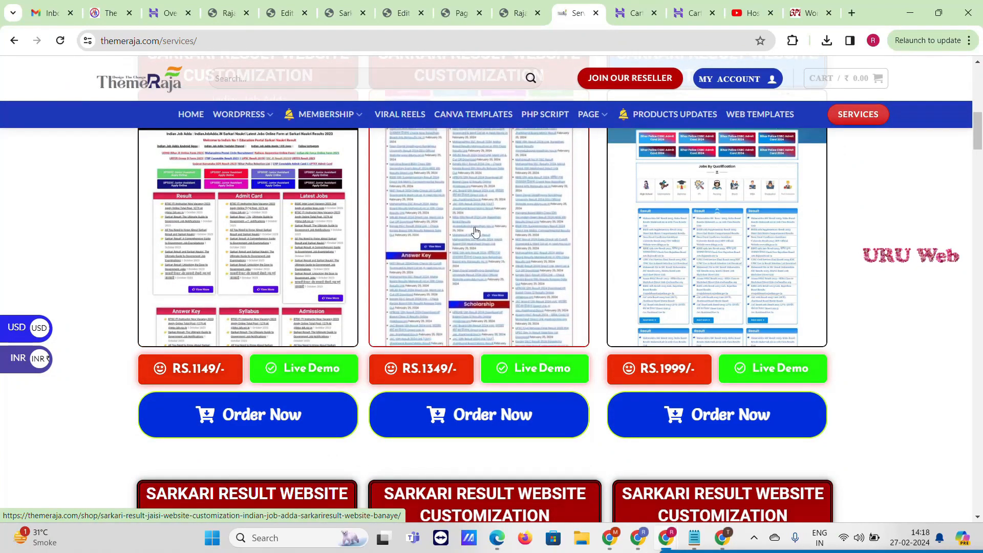
pyautogui.scroll(3, 588, 280)
pyautogui.scroll(-15, 587, 280)
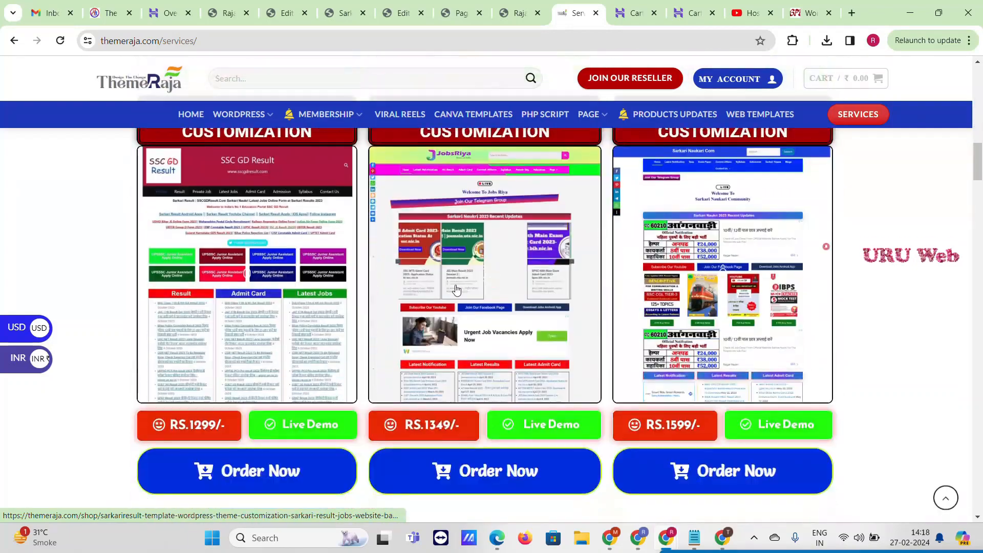
pyautogui.scroll(-5, 366, 299)
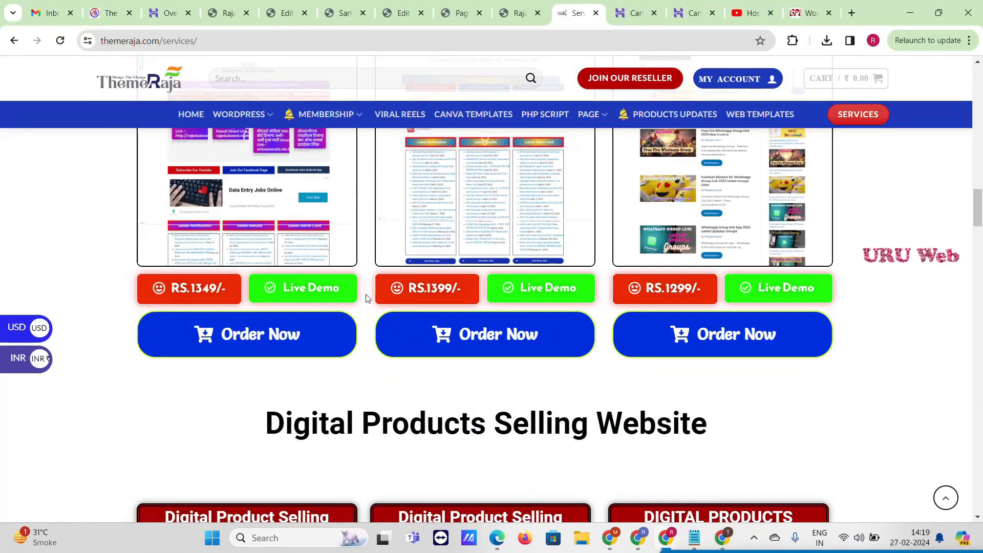
pyautogui.scroll(1, 367, 298)
pyautogui.scroll(6, 367, 299)
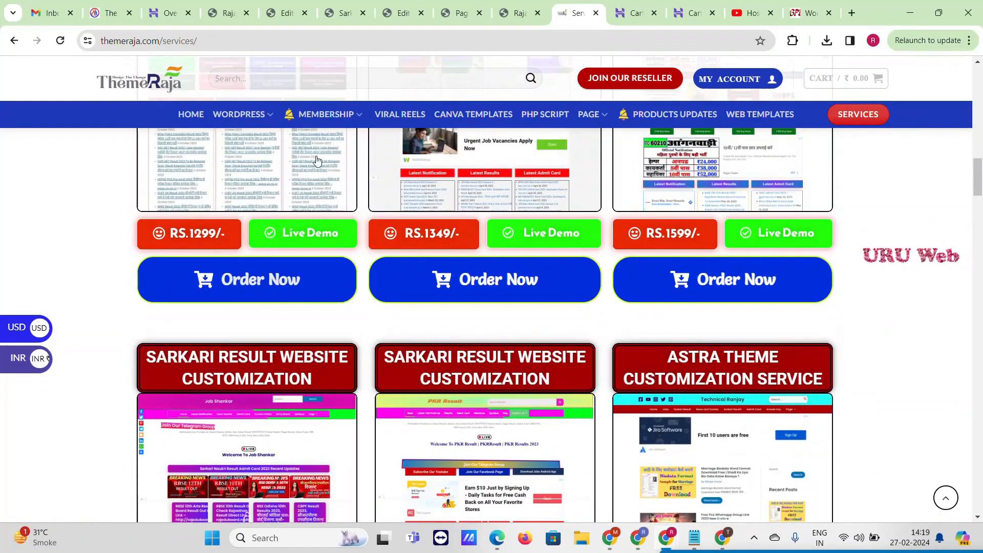
pyautogui.click(287, 13)
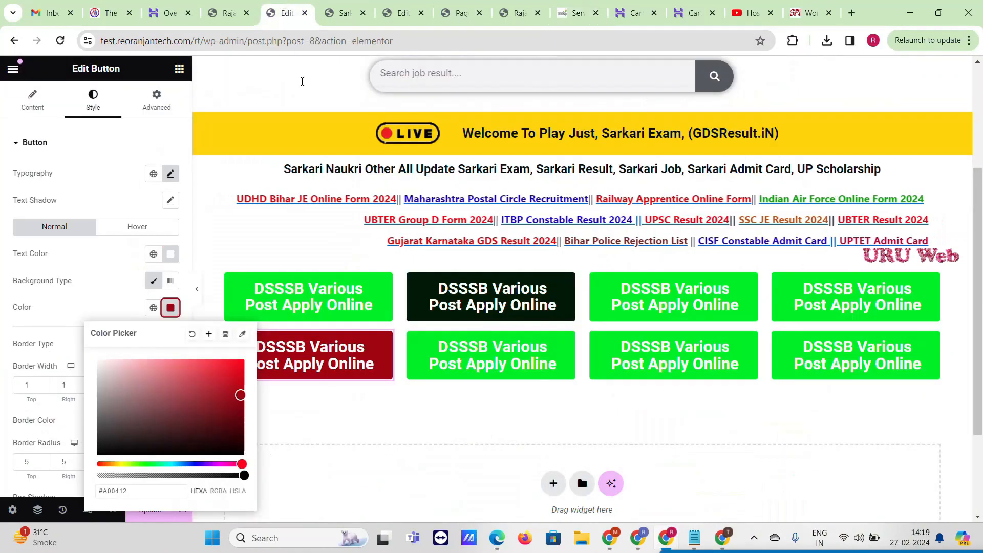
pyautogui.click(553, 350)
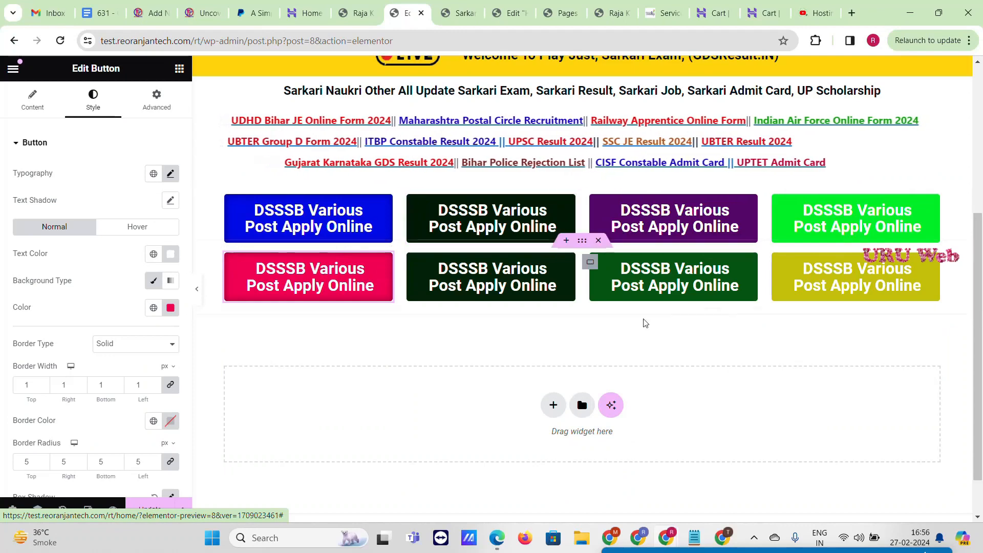
# Step: Compare the buttons with the Sarkari Job Find page and give the first row's second button a box shadow with Inset position
pyautogui.hotkey('ctrl', 'Tab')
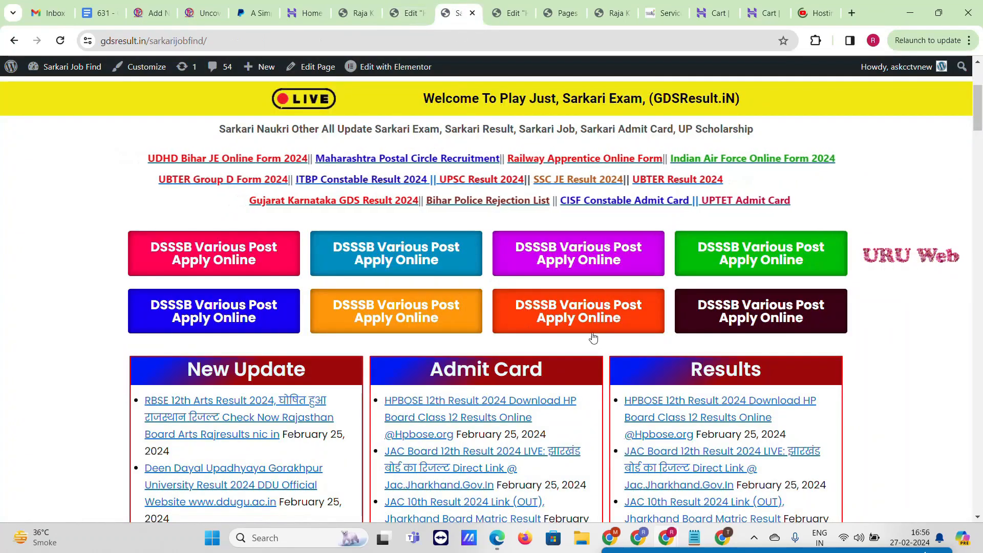
pyautogui.scroll(-2, 356, 305)
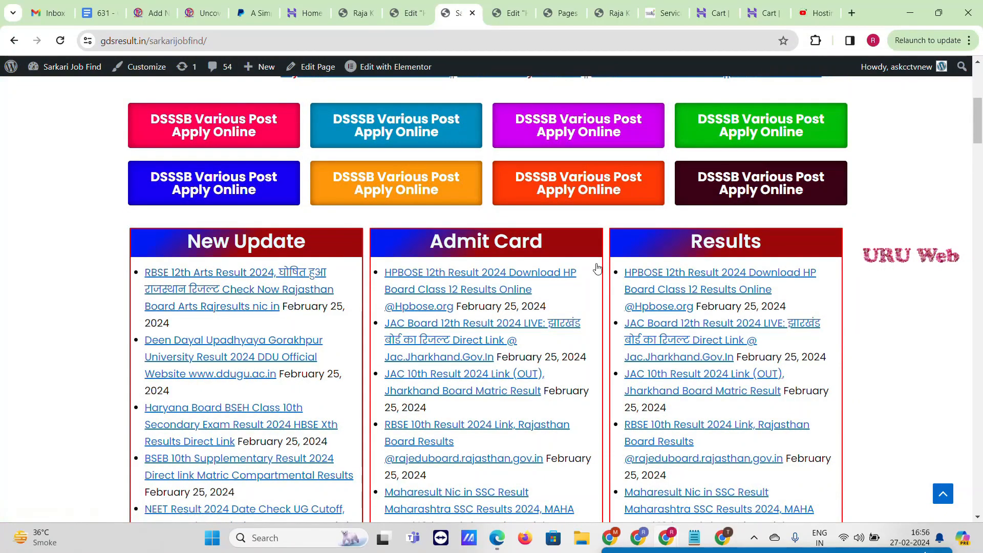
pyautogui.scroll(-1, 753, 282)
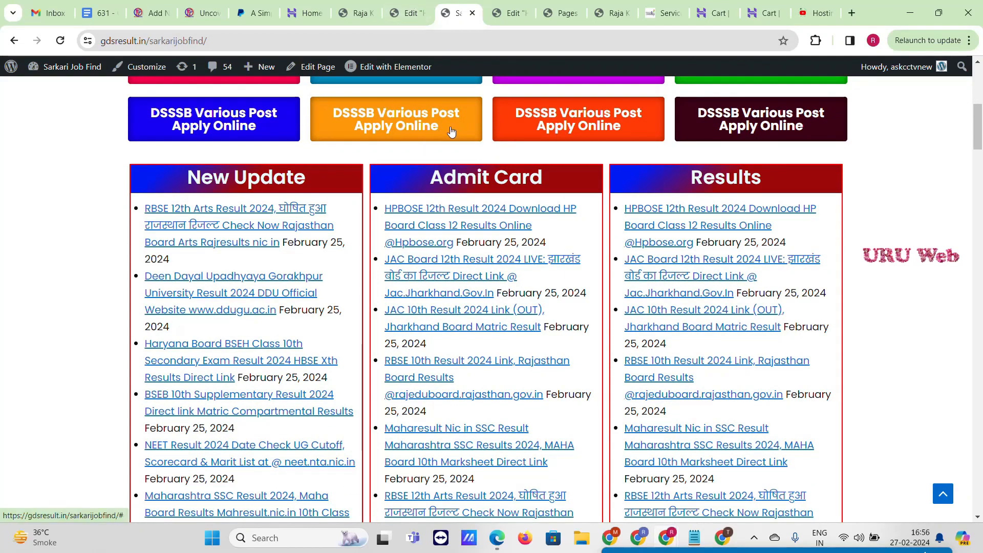
pyautogui.click(409, 15)
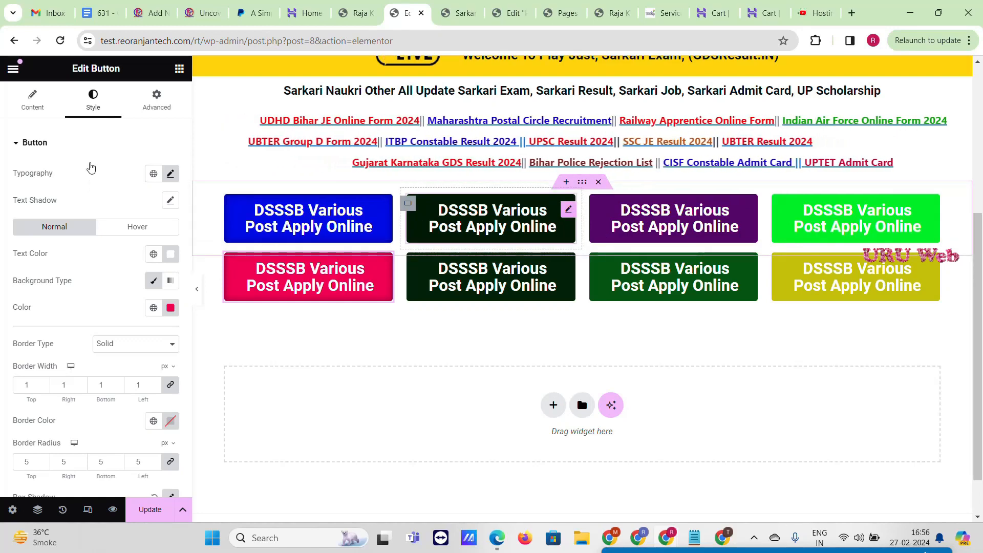
pyautogui.scroll(-3, 128, 297)
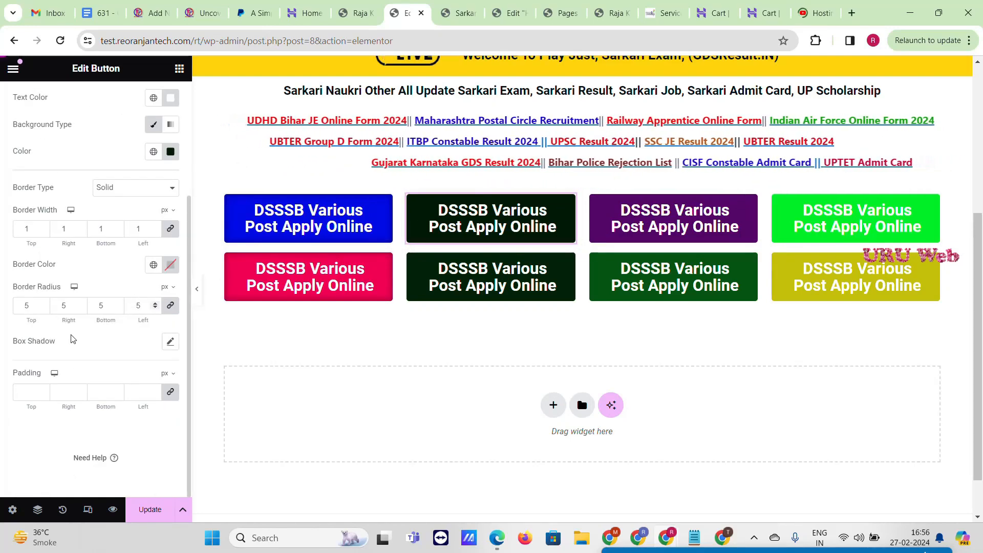
pyautogui.click(171, 341)
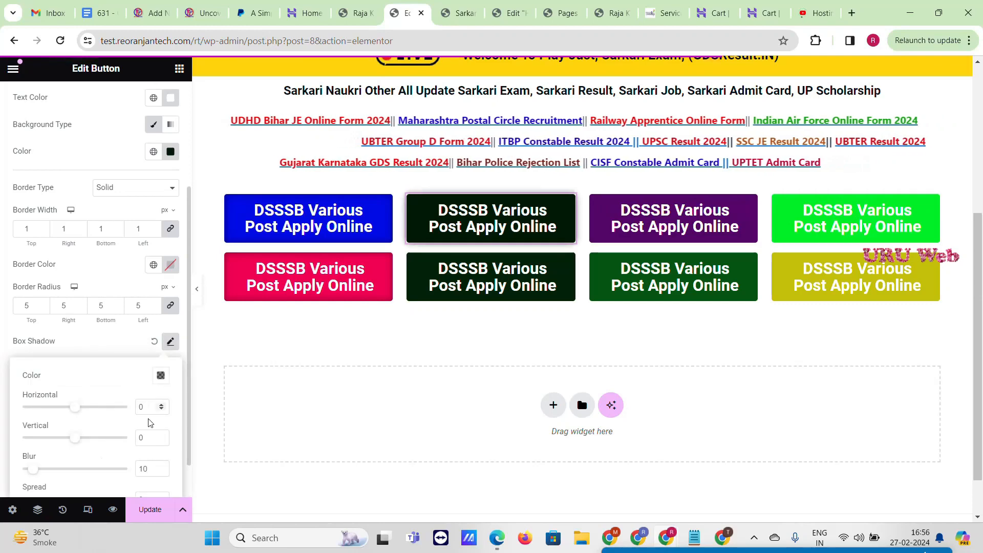
pyautogui.scroll(-1, 158, 416)
pyautogui.click(159, 479)
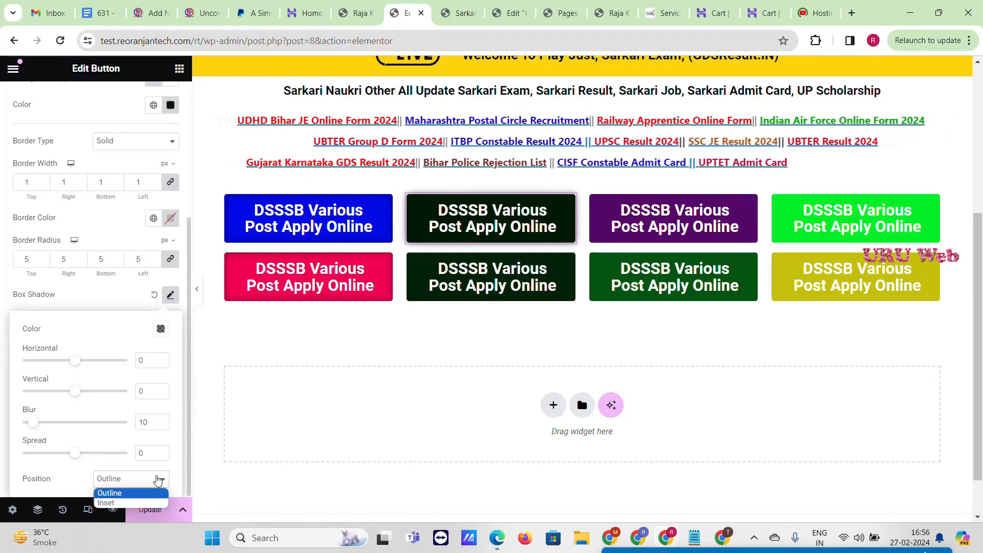
pyautogui.click(136, 498)
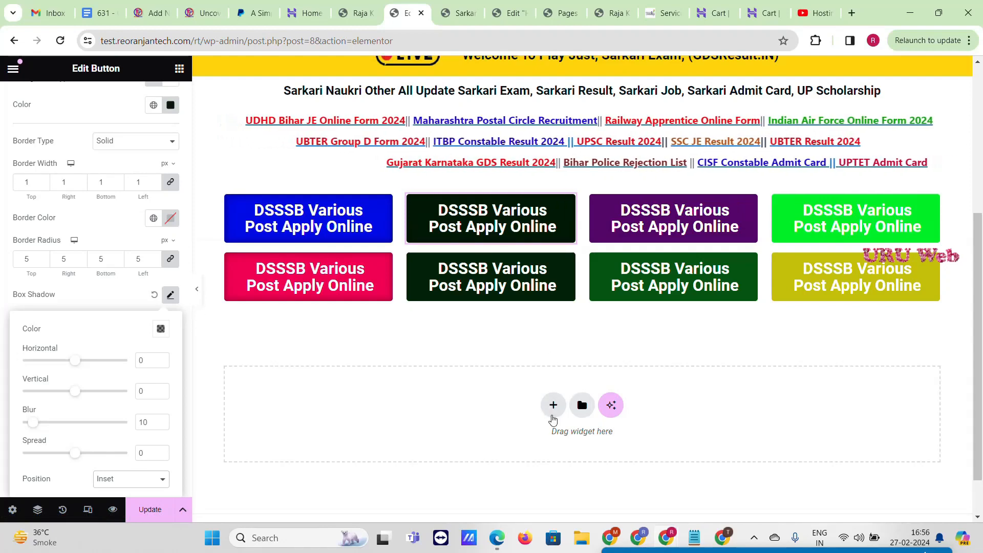
# Step: Add a new container below the button rows with a structure of three columns by two rows
pyautogui.click(553, 408)
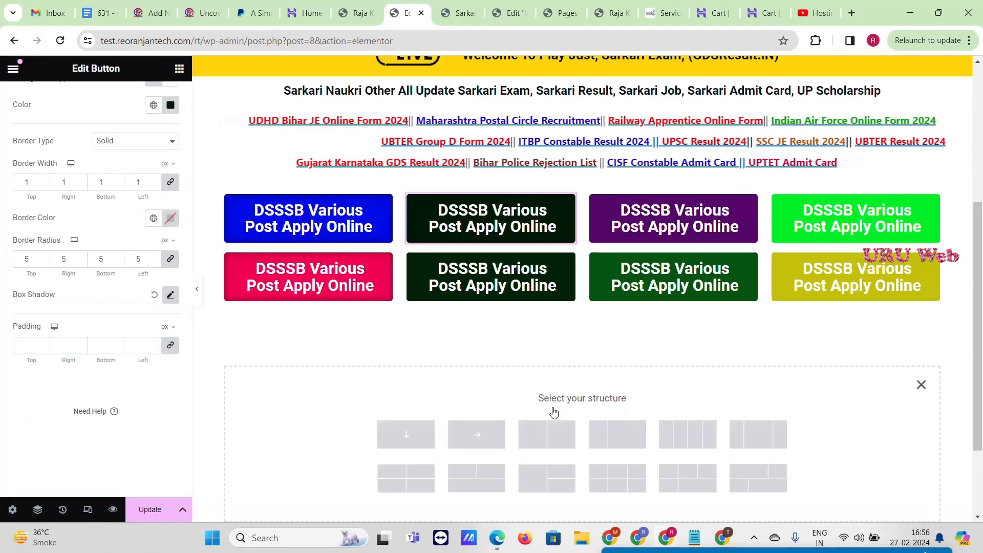
pyautogui.scroll(-2, 610, 410)
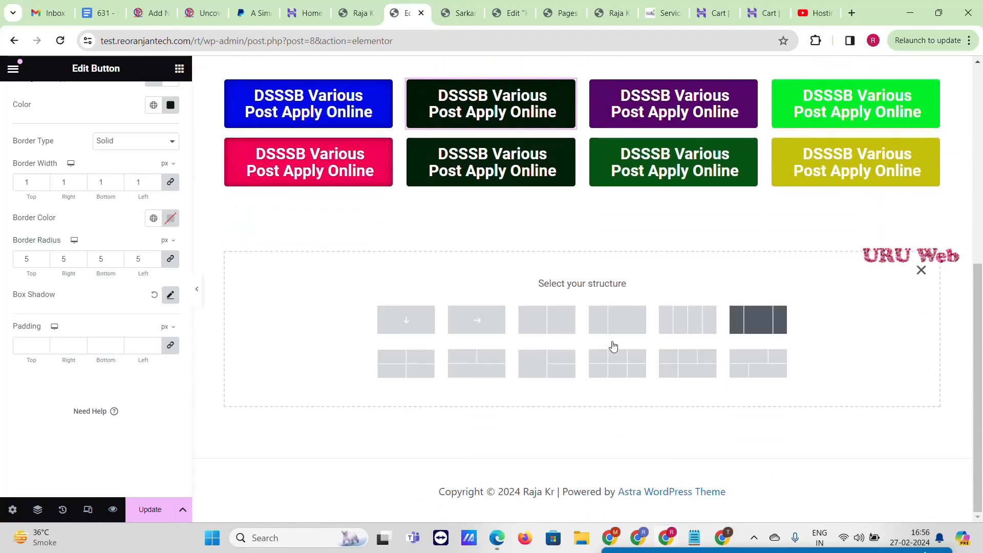
pyautogui.click(630, 369)
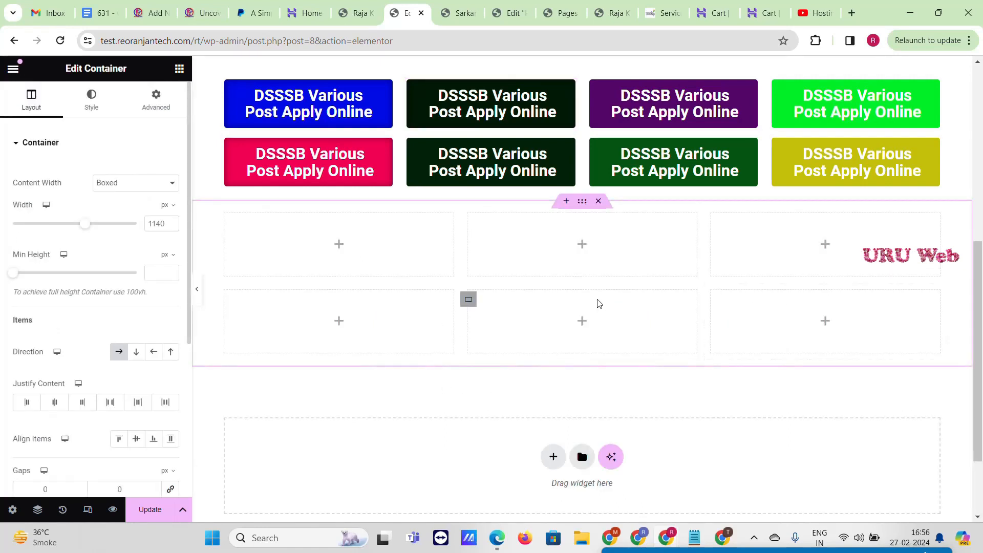
# Step: Check the reference page's job list columns and add a Heading widget to the first cell of the new six-cell container
pyautogui.hotkey('ctrl', 'Tab')
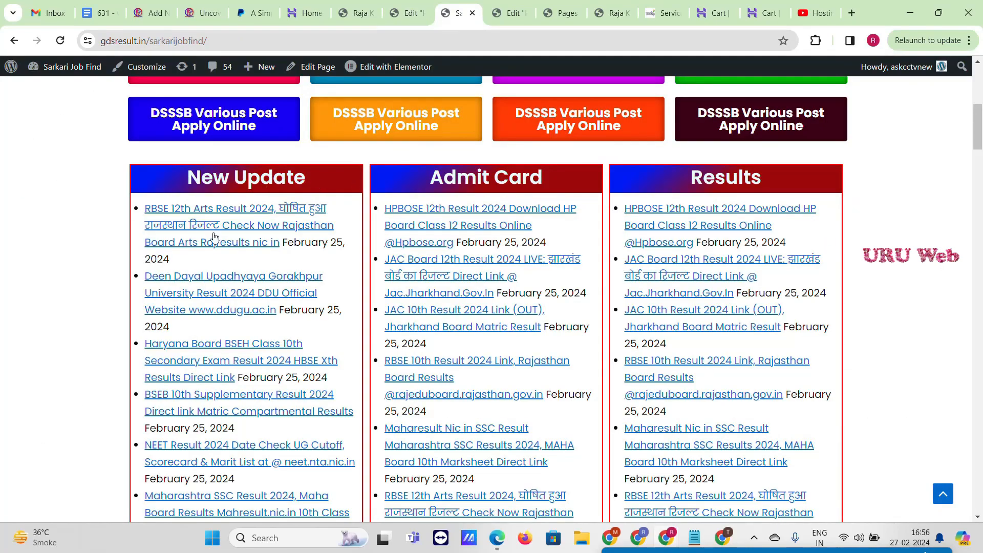
pyautogui.scroll(-5, 220, 236)
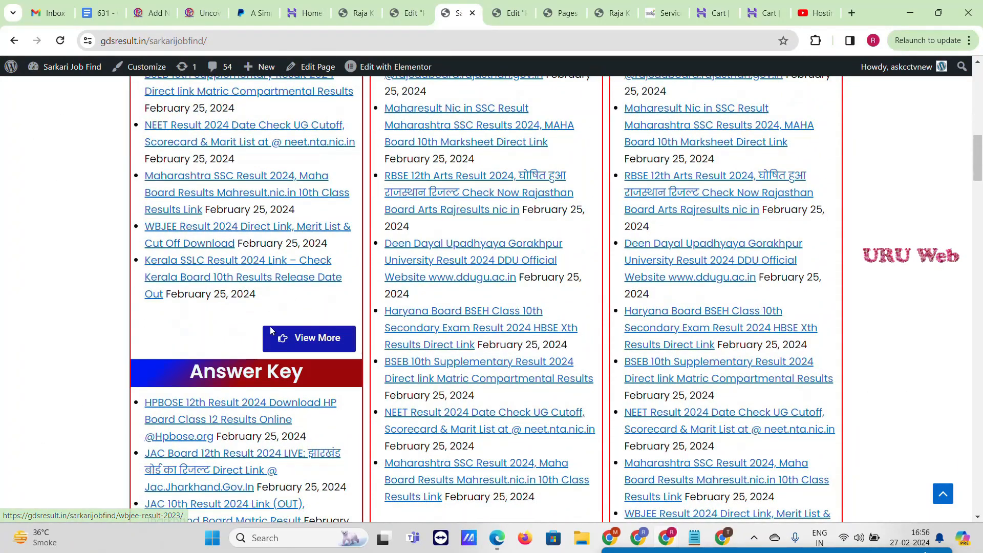
pyautogui.click(406, 5)
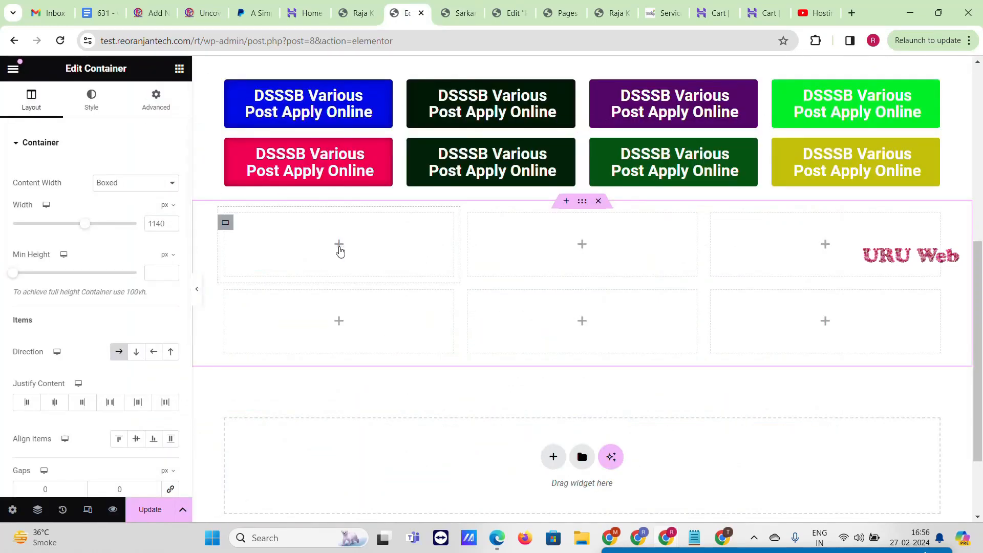
pyautogui.click(339, 244)
pyautogui.moveTo(56, 358); pyautogui.dragTo(323, 234)
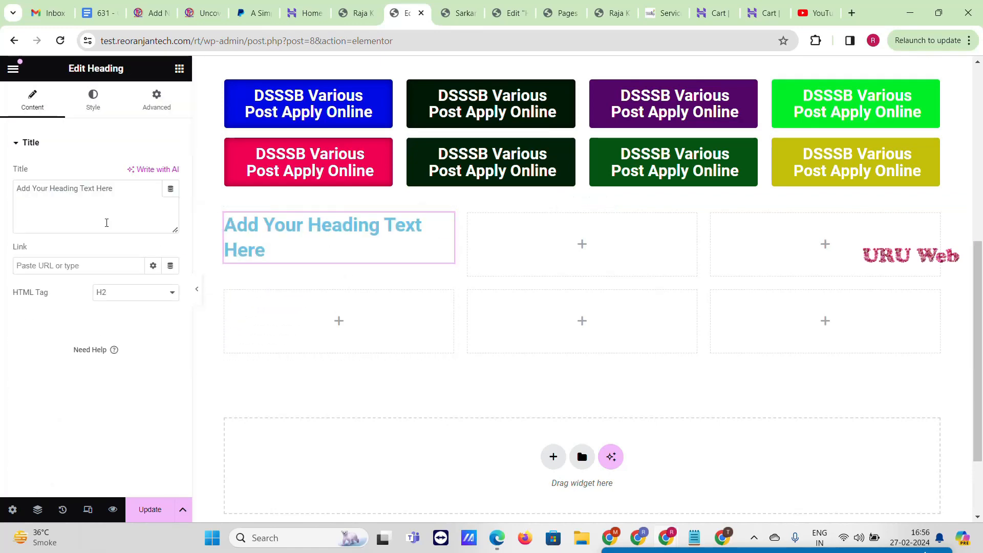
# Step: Check the reference page's column titles and set the new heading's title to "Result"
pyautogui.click(455, 11)
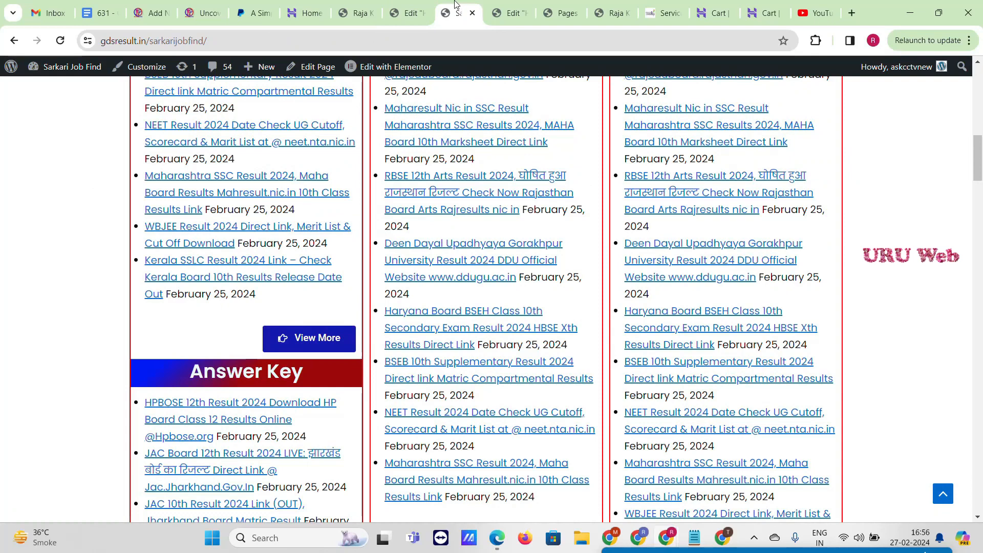
pyautogui.click(414, 8)
pyautogui.tripleClick(120, 213)
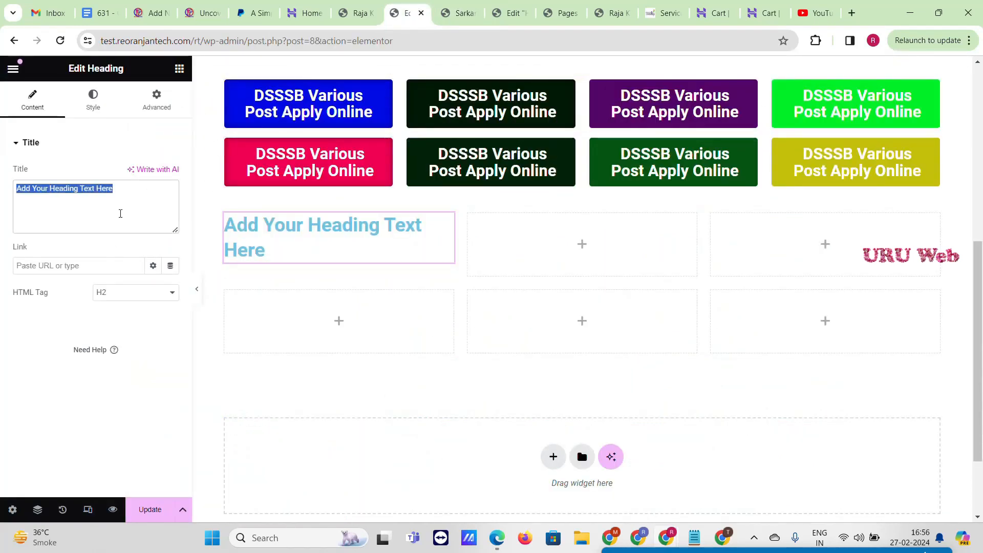
pyautogui.write('Result')
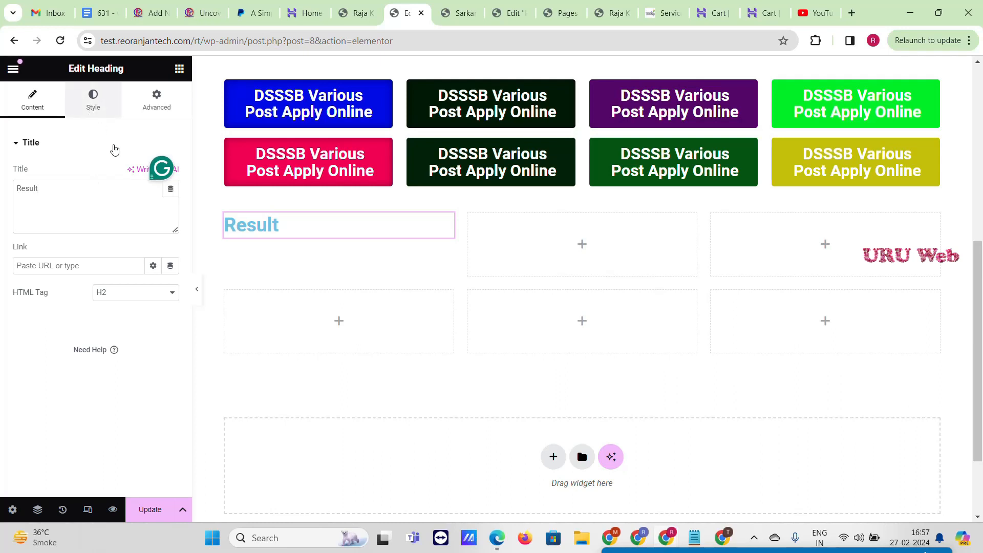
# Step: Center the Result heading and set its text color to #F4F4F4
pyautogui.click(93, 100)
pyautogui.click(137, 173)
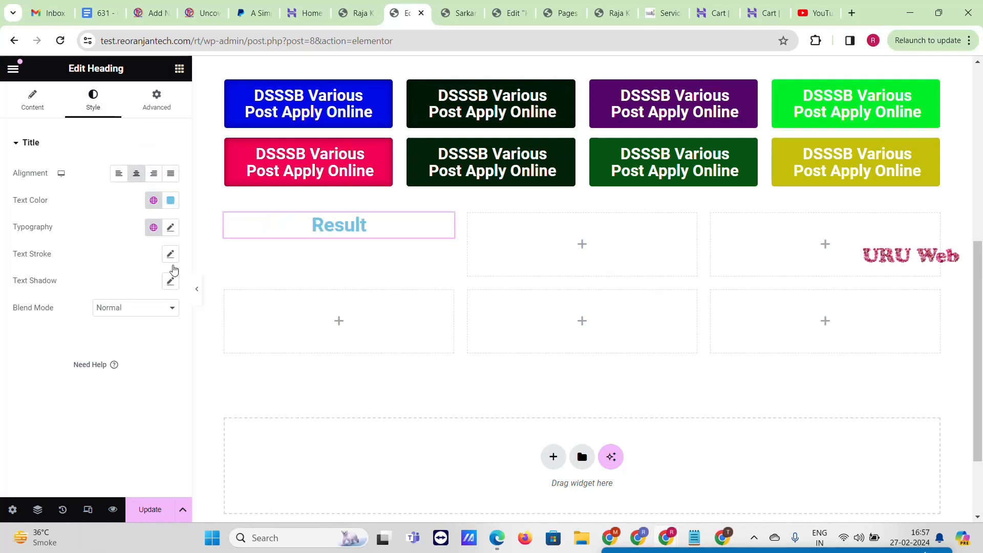
pyautogui.click(171, 201)
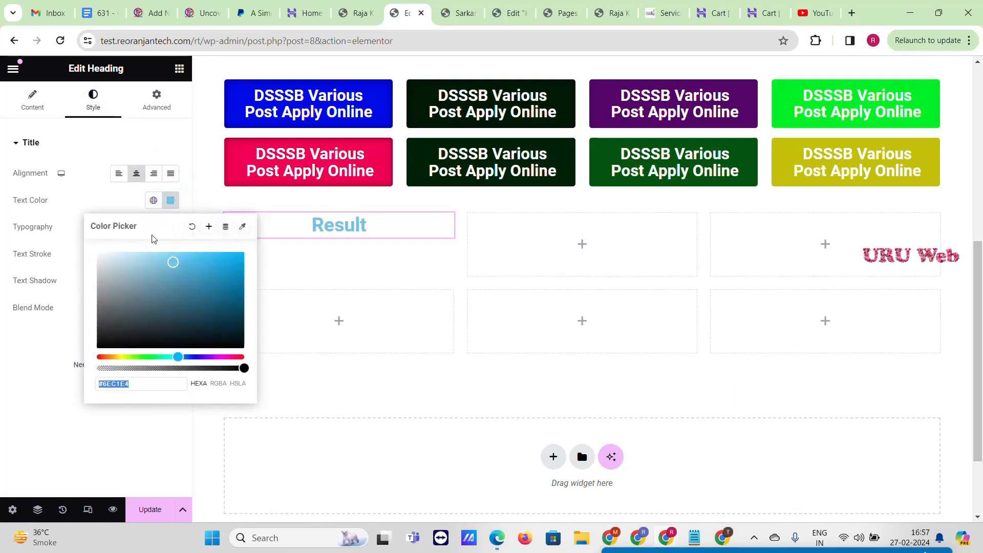
pyautogui.write('#F4F4F4')
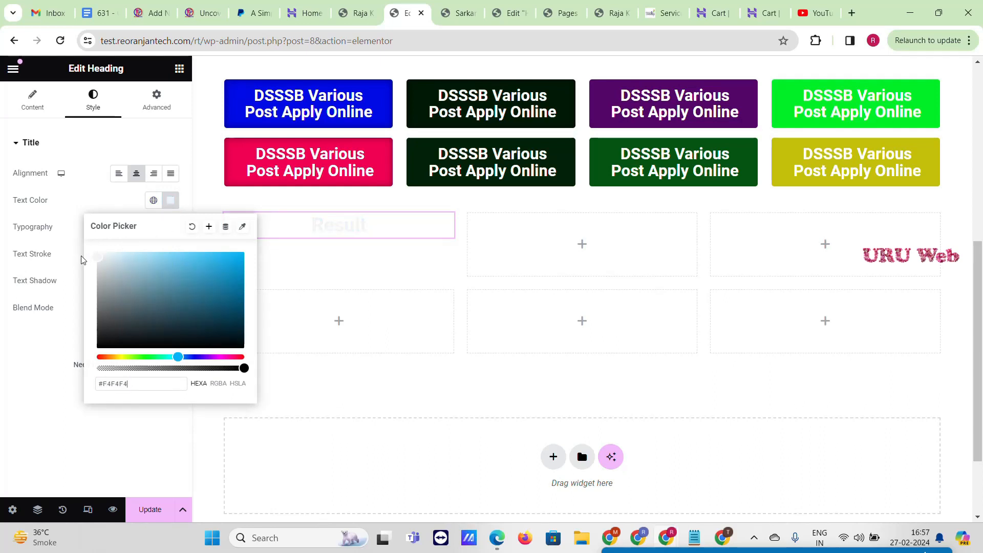
pyautogui.click(30, 224)
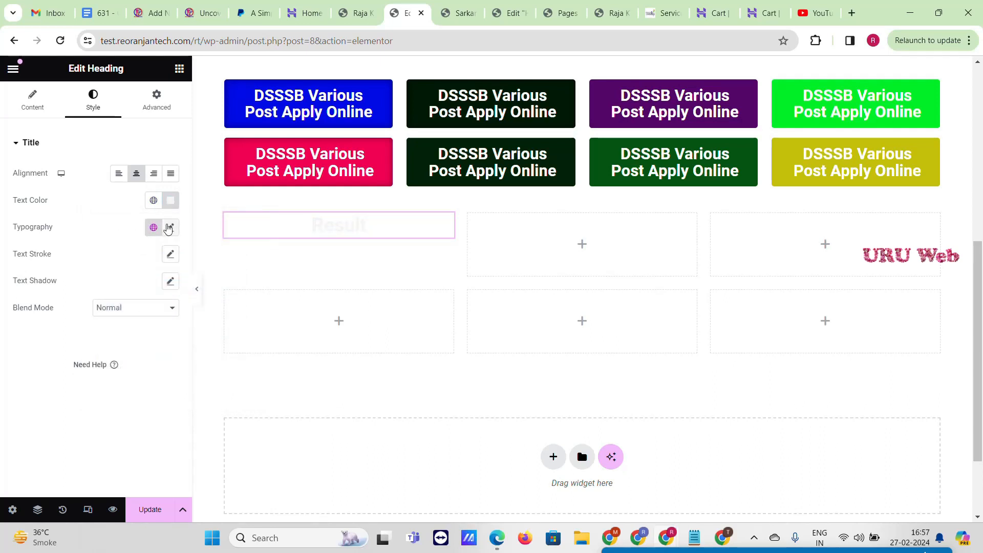
# Step: Give the Result heading a linear gradient background from black at 34% to crimson at 100%, with an angle of 284 degrees
pyautogui.click(155, 102)
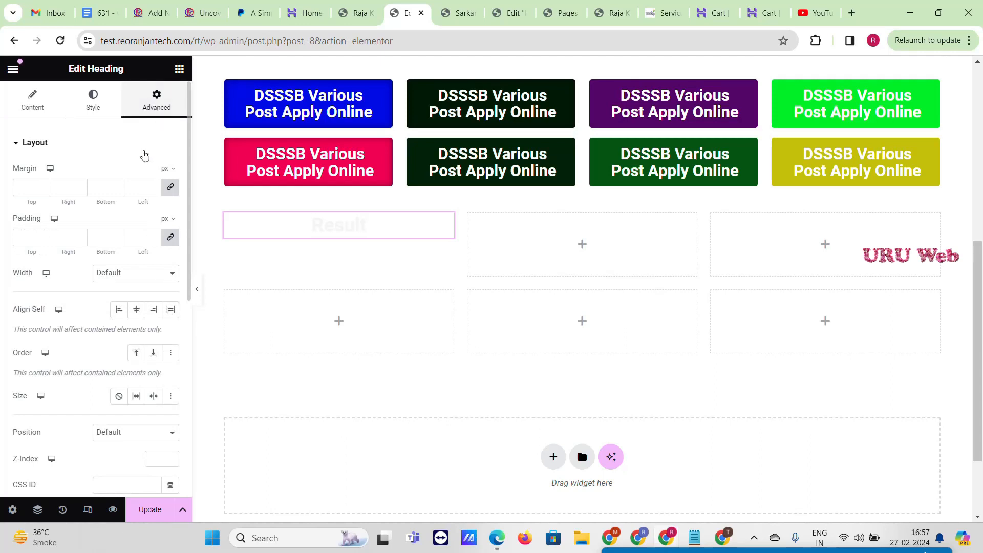
pyautogui.scroll(-5, 144, 333)
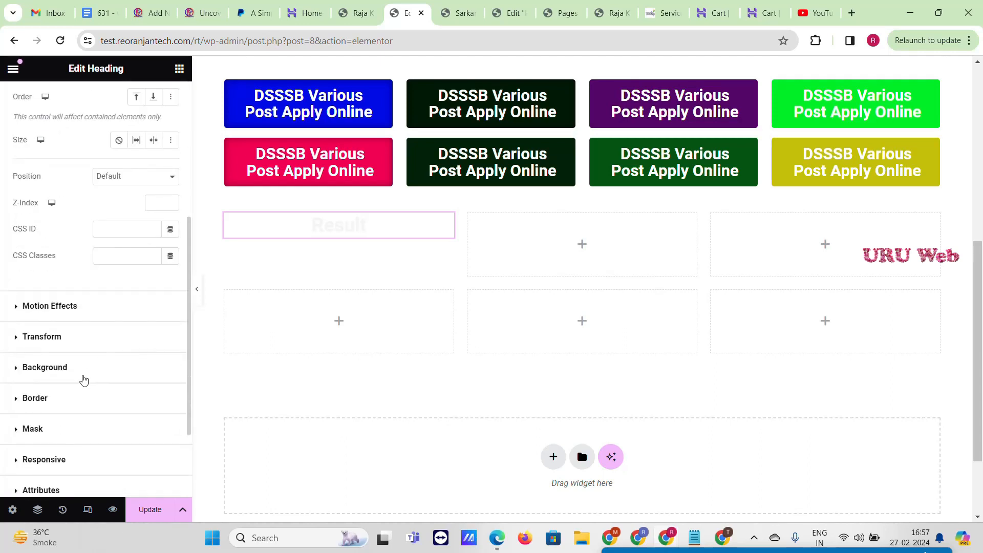
pyautogui.click(45, 367)
pyautogui.scroll(-1, 91, 287)
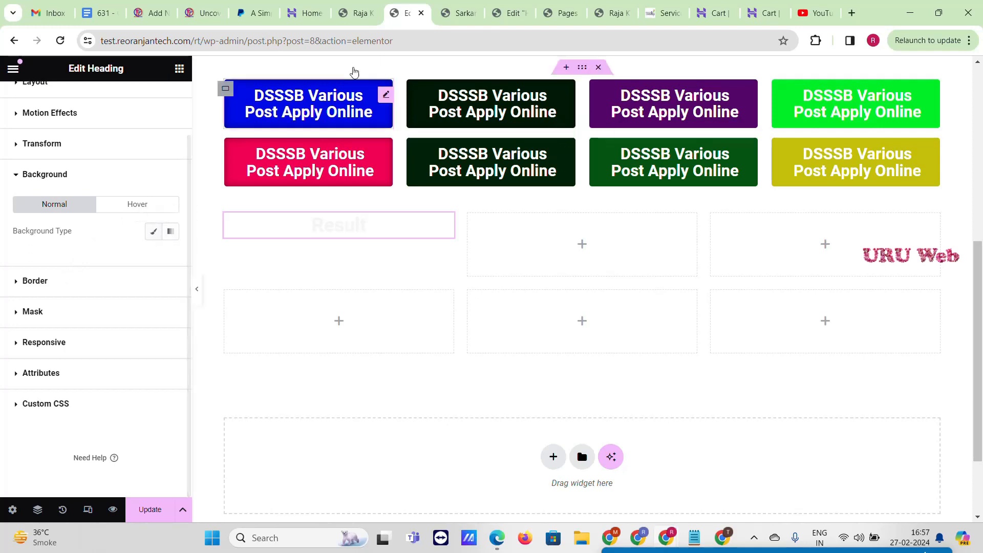
pyautogui.click(443, 10)
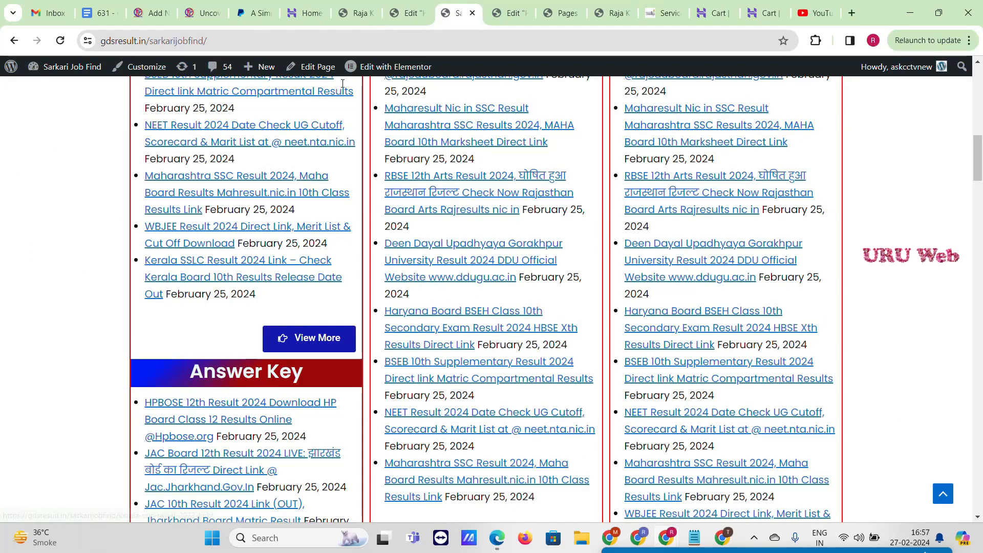
pyautogui.click(407, 13)
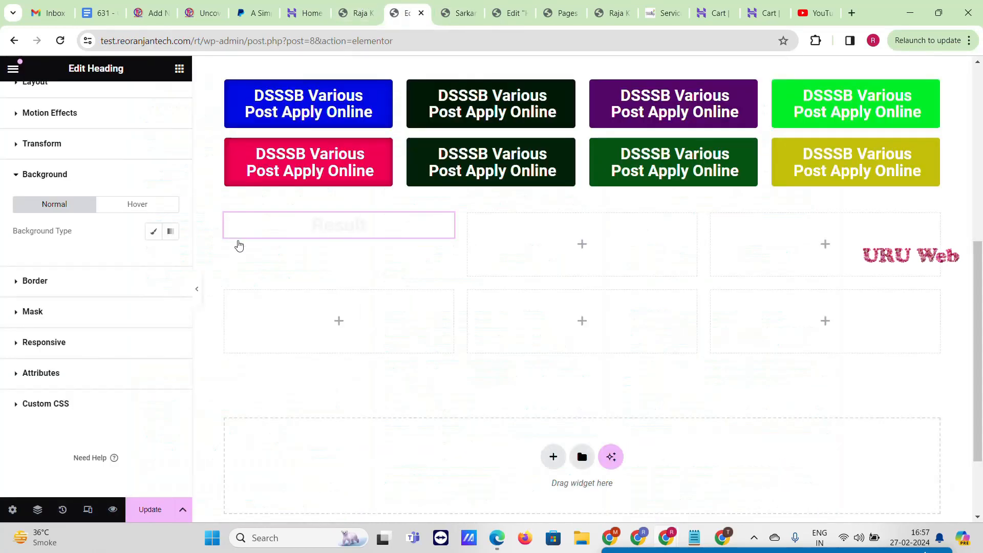
pyautogui.click(170, 230)
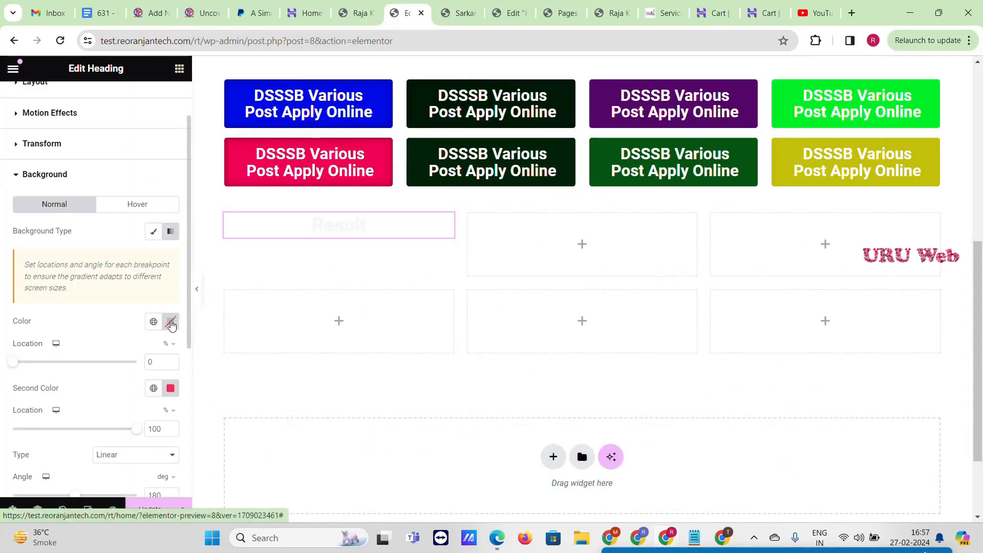
pyautogui.click(171, 322)
pyautogui.scroll(-3, 5, 335)
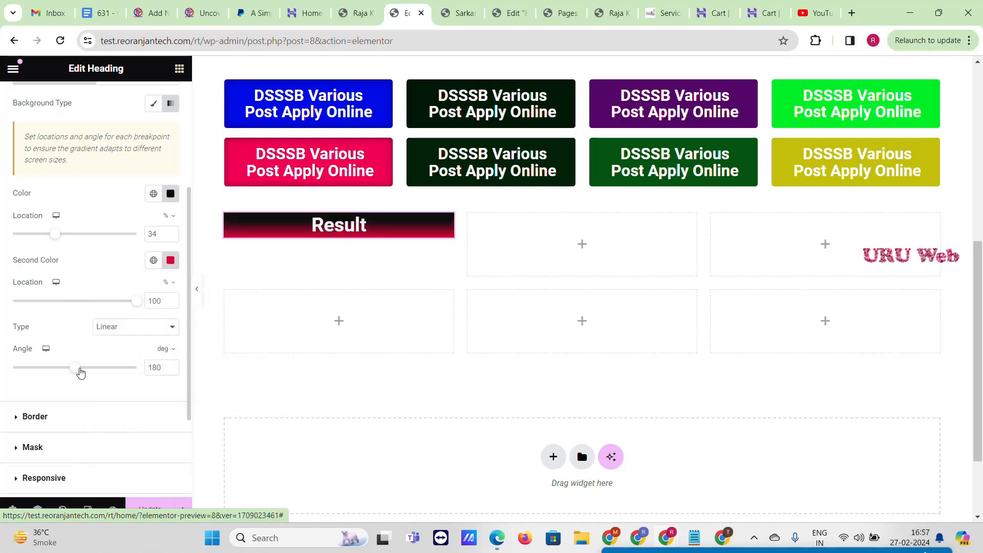
pyautogui.moveTo(80, 371); pyautogui.dragTo(116, 371)
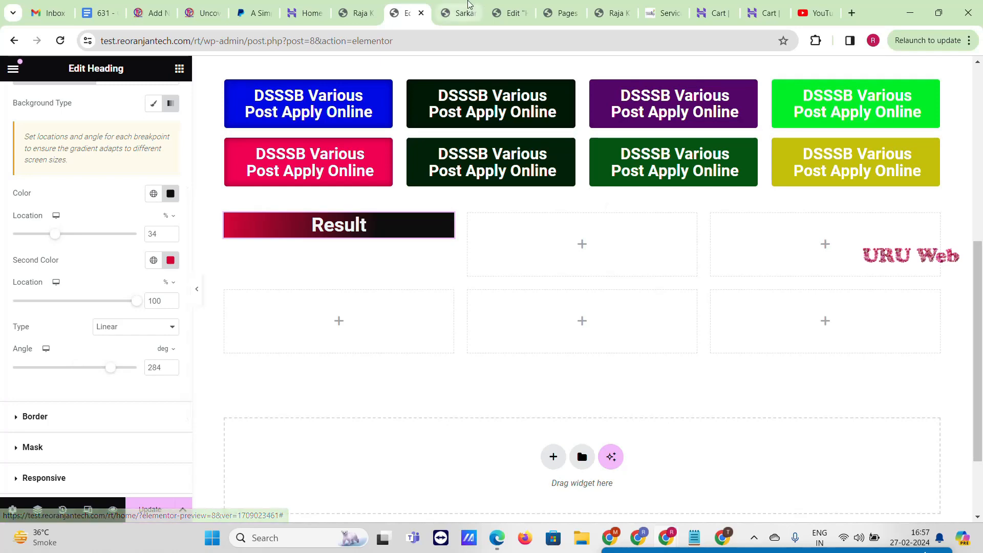
# Step: Compare with the reference page and change the Result heading's gradient to red at 43% and blue at 100%, angle 282 degrees
pyautogui.click(463, 13)
pyautogui.click(404, 13)
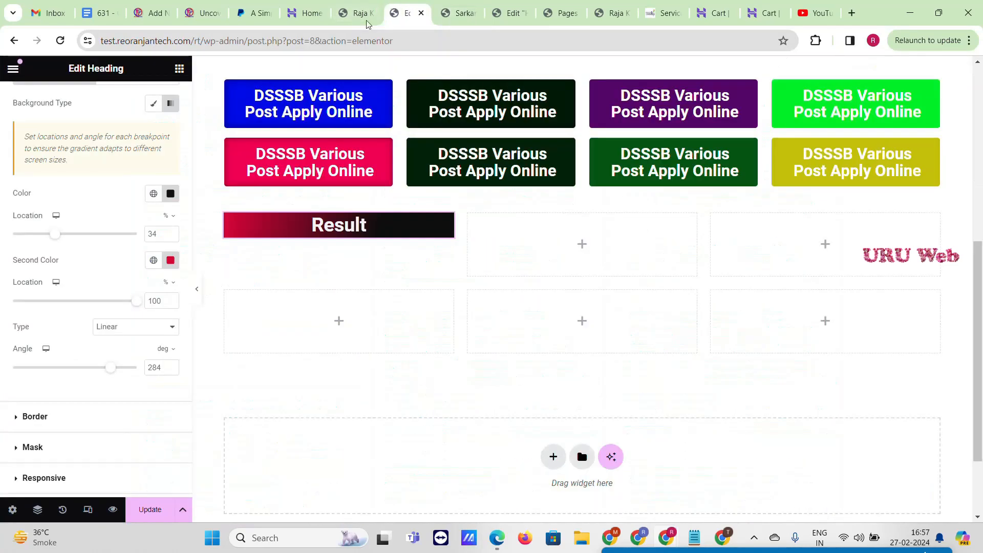
pyautogui.moveTo(127, 373); pyautogui.dragTo(148, 373)
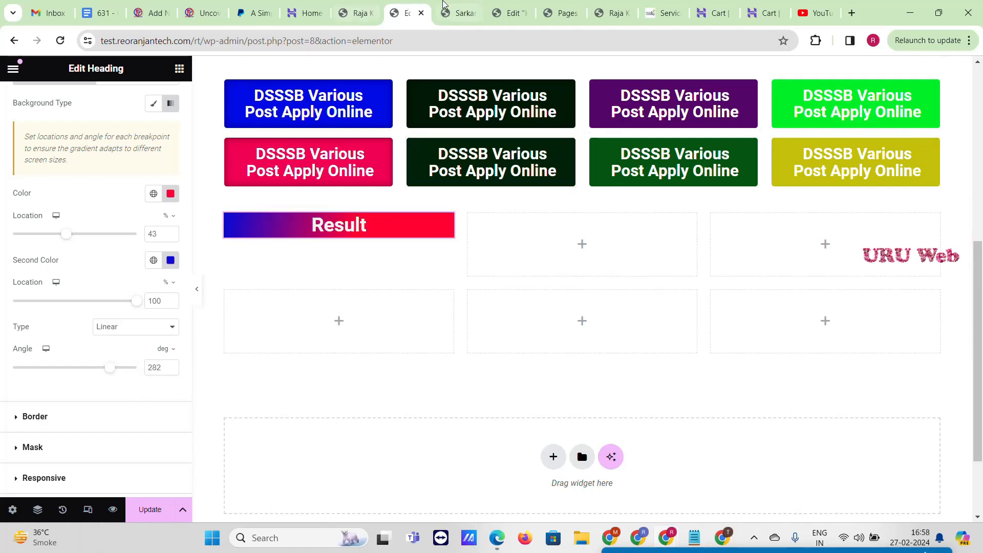
# Step: Check the reference column layout and add a Text Editor widget below the Result heading
pyautogui.hotkey('ctrl', 'Tab')
pyautogui.click(397, 5)
pyautogui.click(179, 69)
pyautogui.moveTo(50, 425); pyautogui.dragTo(340, 240)
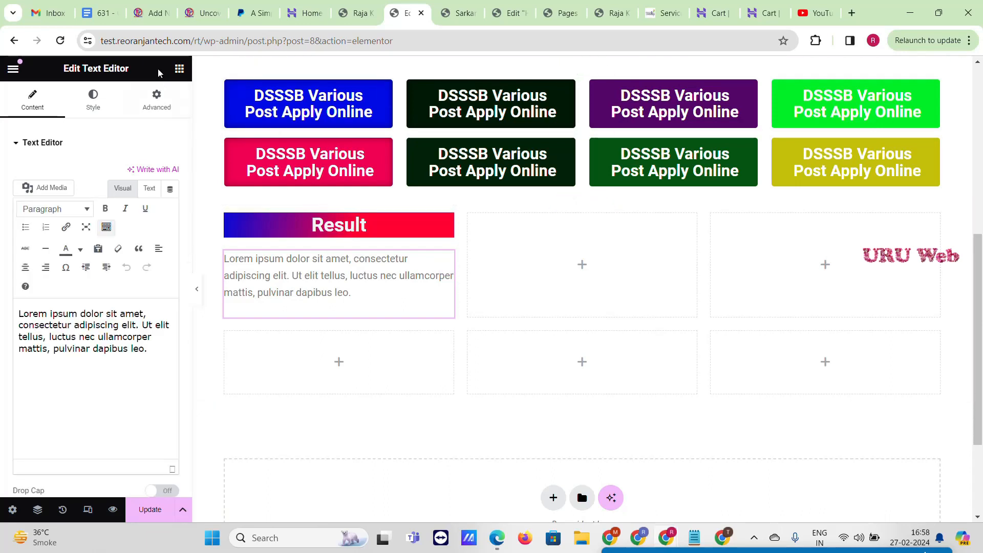
# Step: Add a Button widget to the first cell of the container's second row, directly under the text block
pyautogui.click(179, 69)
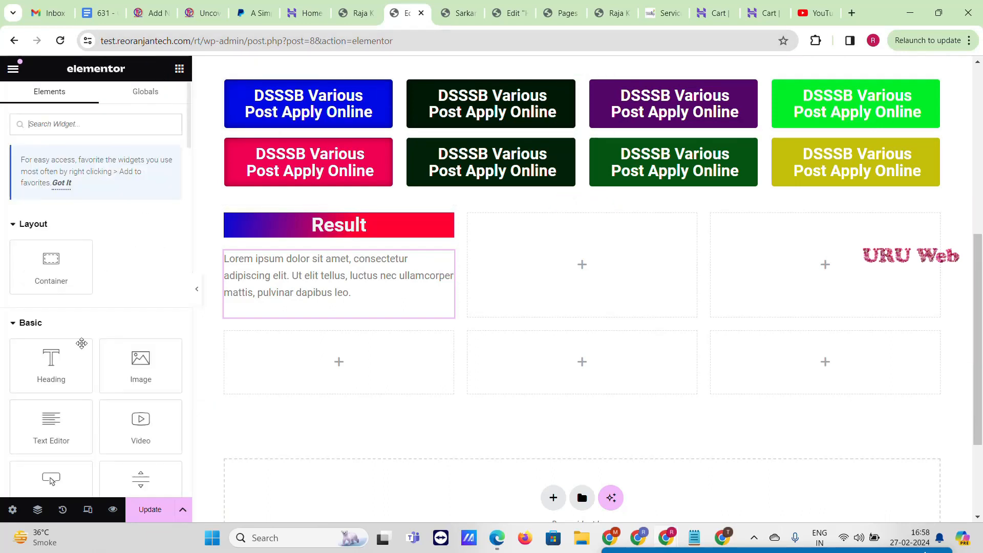
pyautogui.scroll(-3, 81, 345)
pyautogui.moveTo(56, 367); pyautogui.dragTo(397, 339)
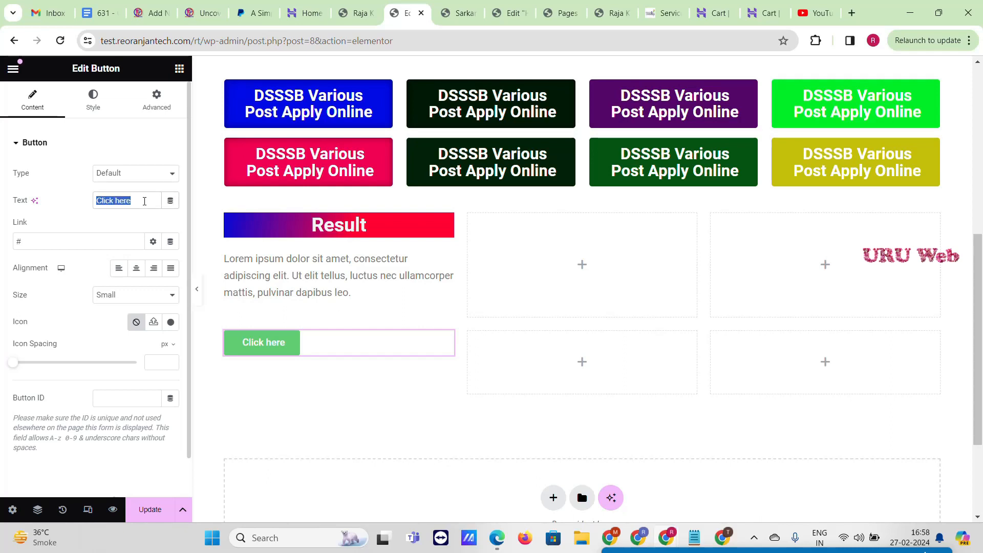
pyautogui.write('Res')
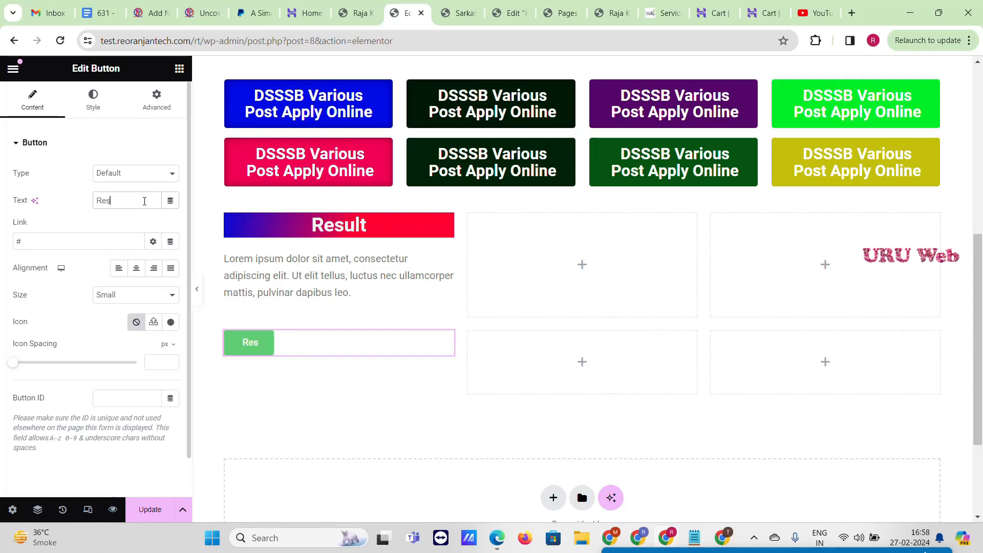
pyautogui.press('BackSpace')
pyautogui.press('BackSpace')
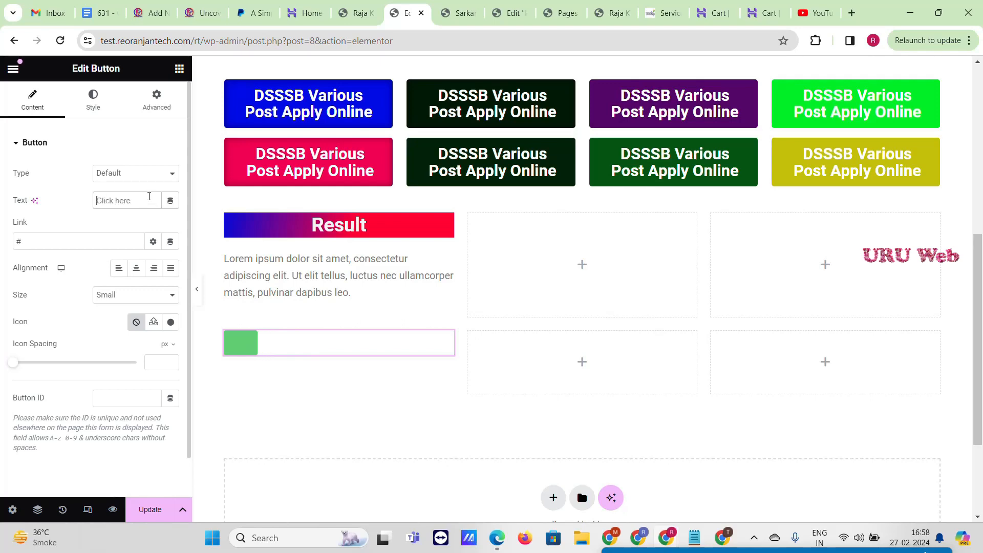
# Step: Copy the "View More" label from the reference page and use it as the new button's text
pyautogui.click(458, 12)
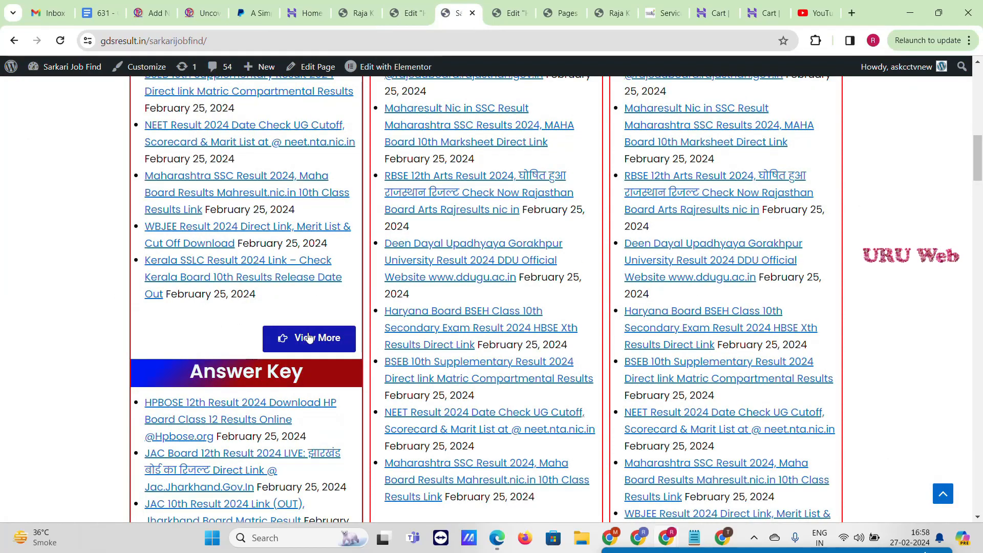
pyautogui.moveTo(256, 347); pyautogui.dragTo(347, 335)
pyautogui.hotkey('ctrl', 'c')
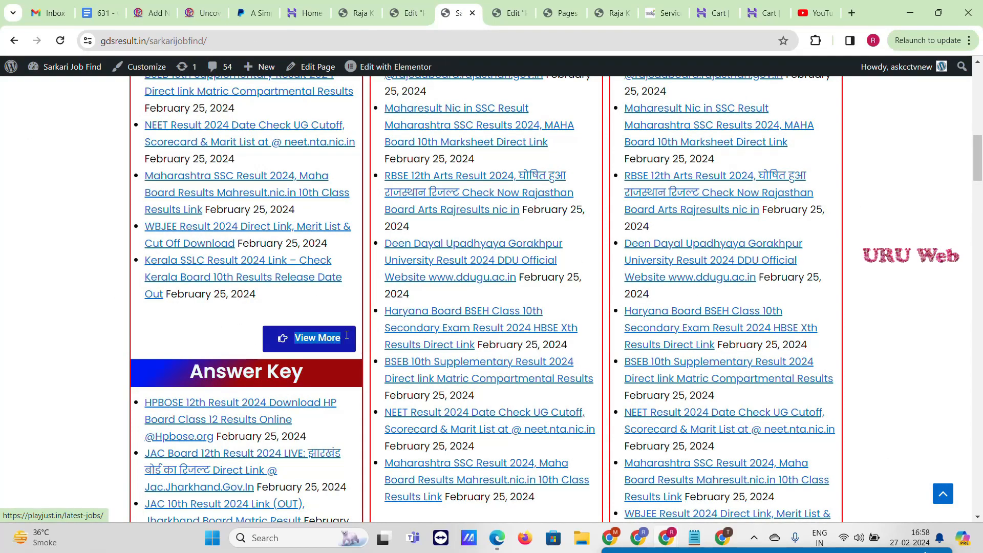
pyautogui.click(407, 13)
pyautogui.hotkey('ctrl', 'v')
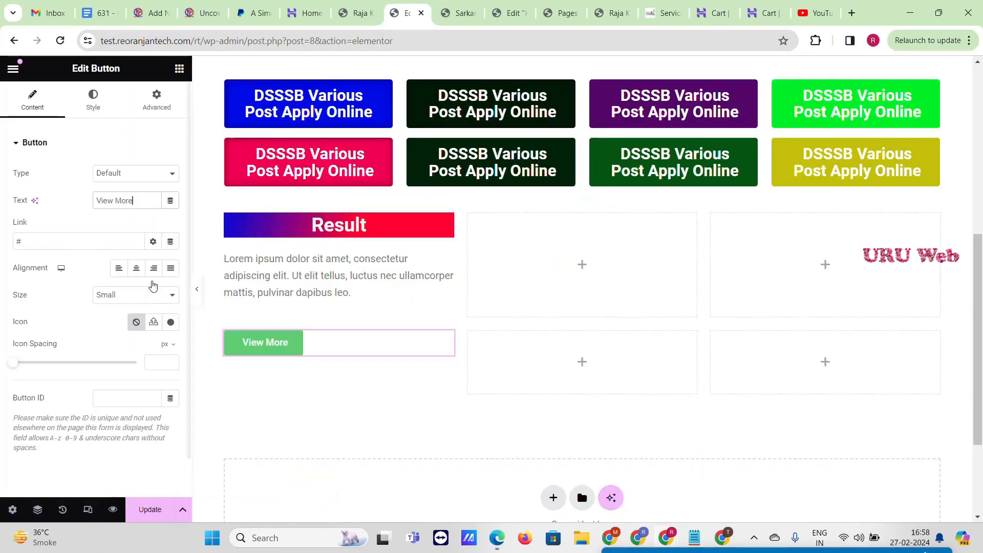
# Step: Right-align the View More button and insert the right-pointing hand icon from the icon library
pyautogui.click(169, 269)
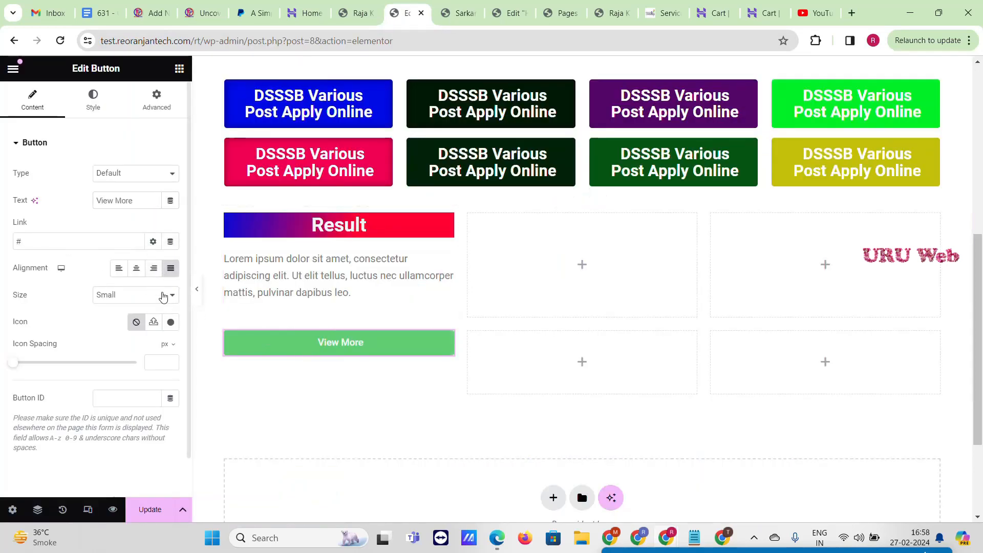
pyautogui.click(155, 275)
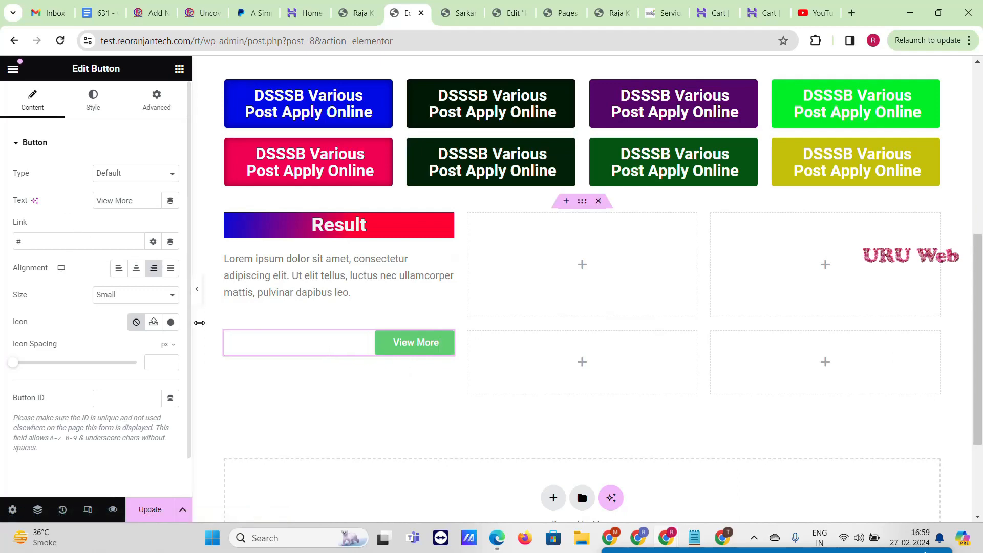
pyautogui.click(171, 322)
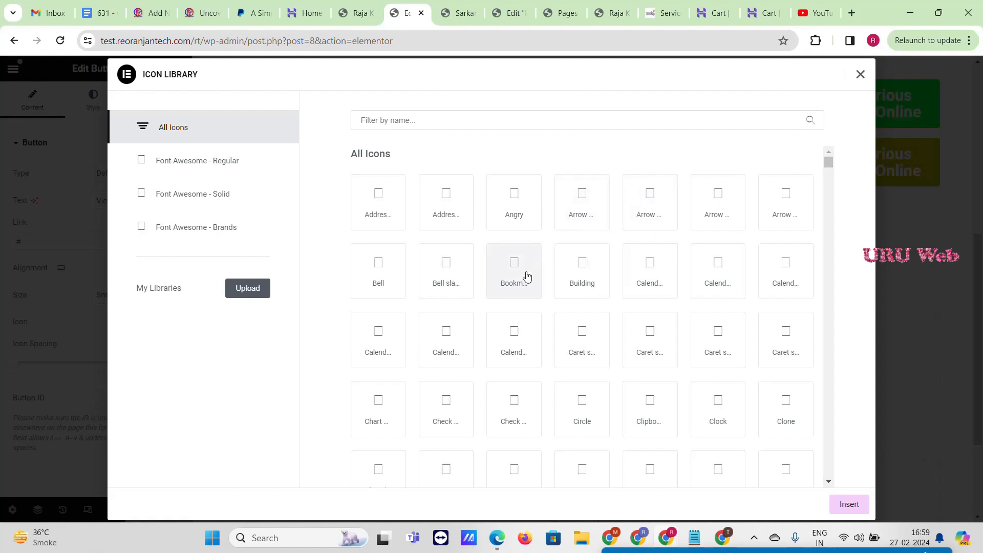
pyautogui.click(717, 201)
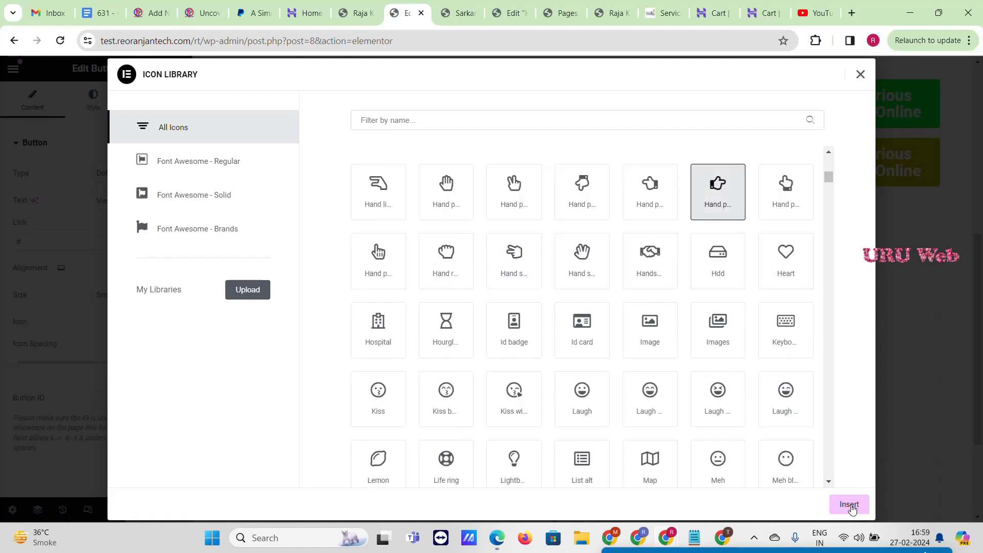
pyautogui.click(849, 505)
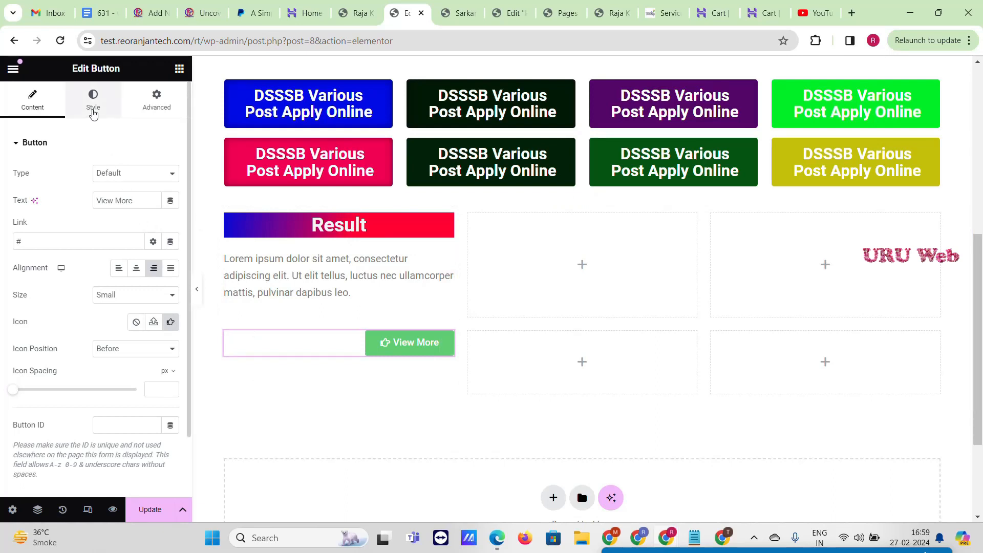
# Step: Set the View More button's background color to a strong blue
pyautogui.click(93, 100)
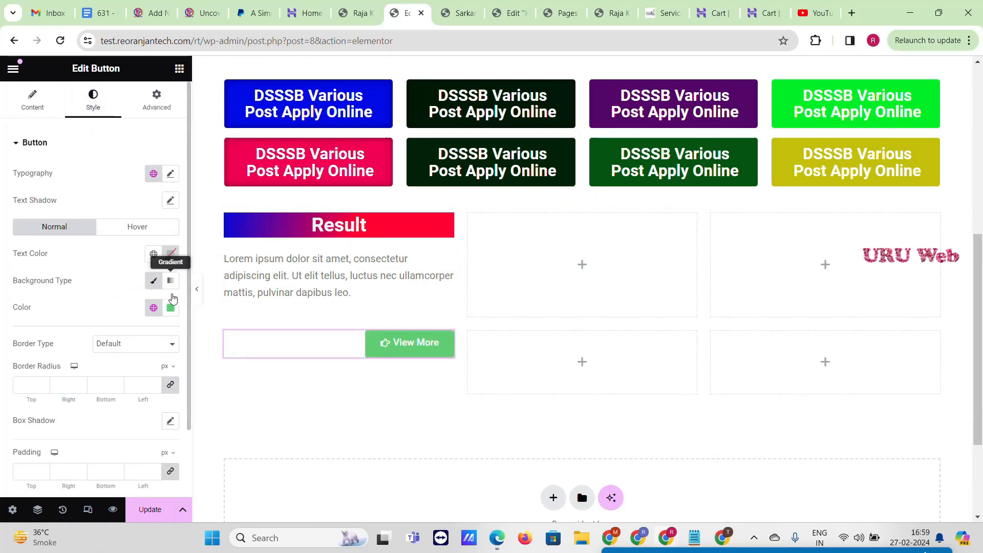
pyautogui.click(171, 307)
pyautogui.click(188, 463)
pyautogui.click(237, 376)
pyautogui.click(3, 306)
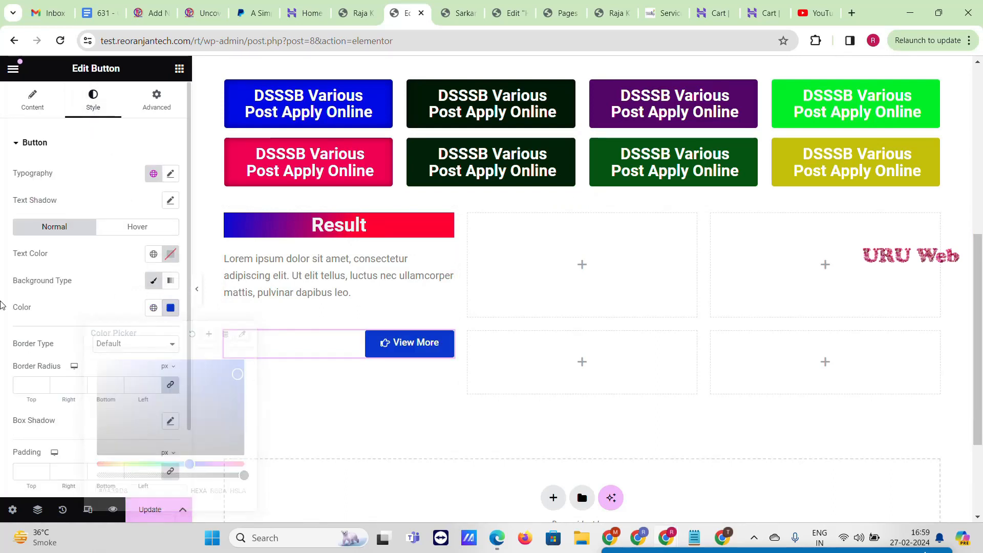
# Step: Give the Result column's container a solid border
pyautogui.click(226, 222)
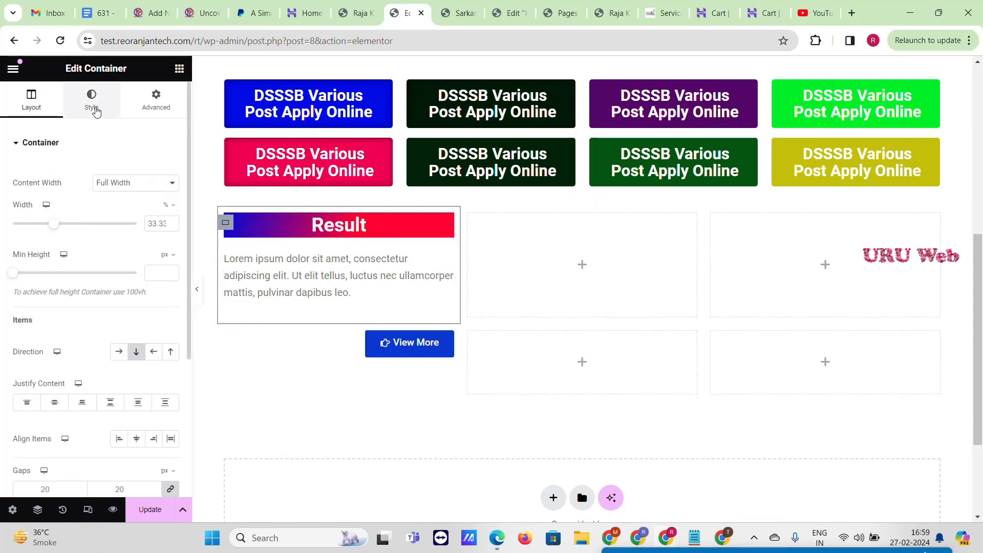
pyautogui.click(96, 109)
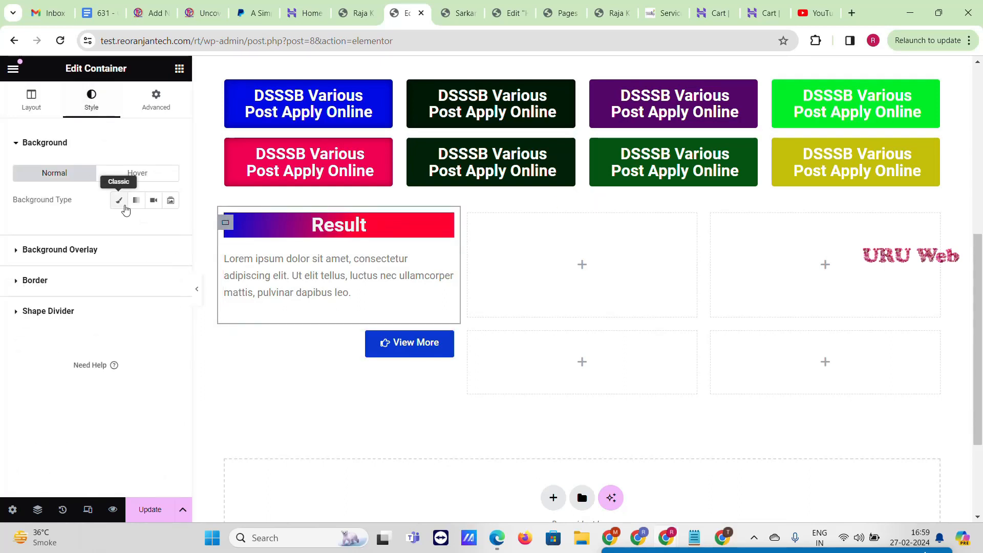
pyautogui.click(81, 290)
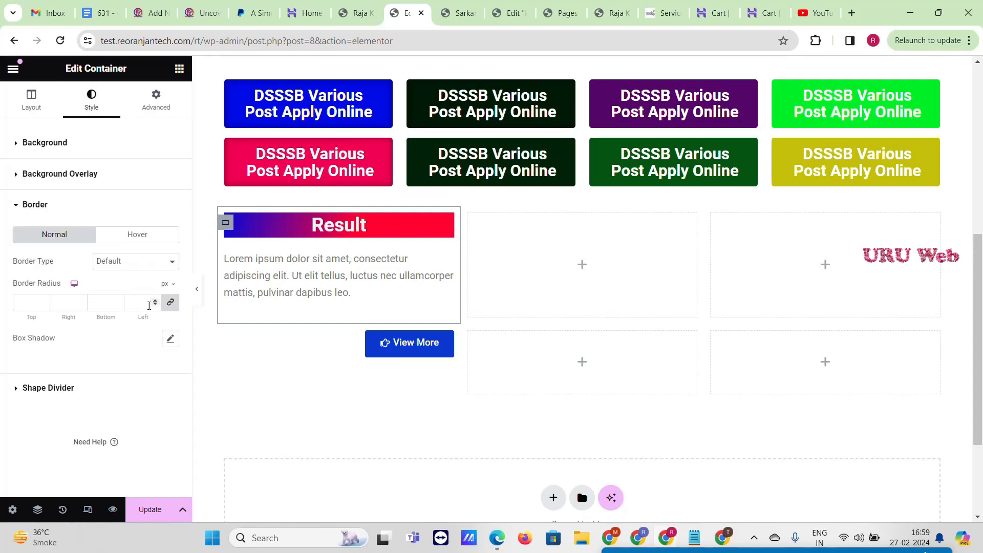
pyautogui.click(171, 339)
pyautogui.scroll(-1, 164, 379)
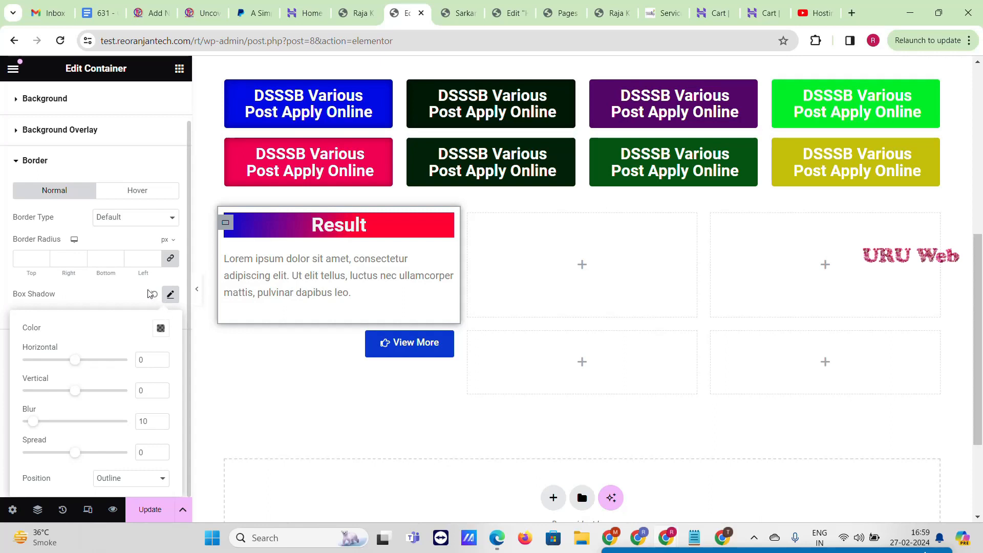
pyautogui.click(171, 294)
pyautogui.scroll(1, 160, 239)
pyautogui.click(166, 266)
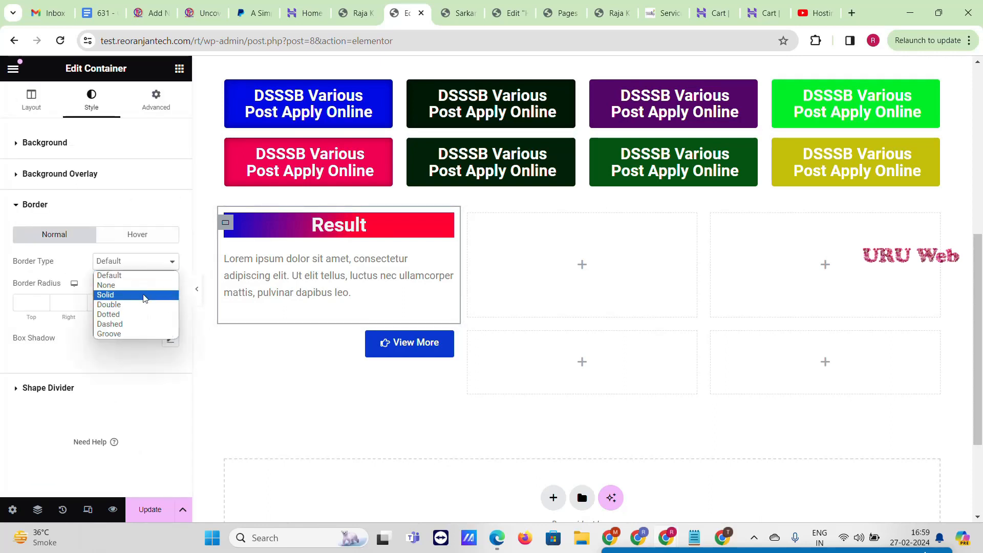
pyautogui.click(143, 296)
# Step: Set the Result container's border color to red #F60606 and compare it with the bordered columns on the reference page
pyautogui.click(171, 338)
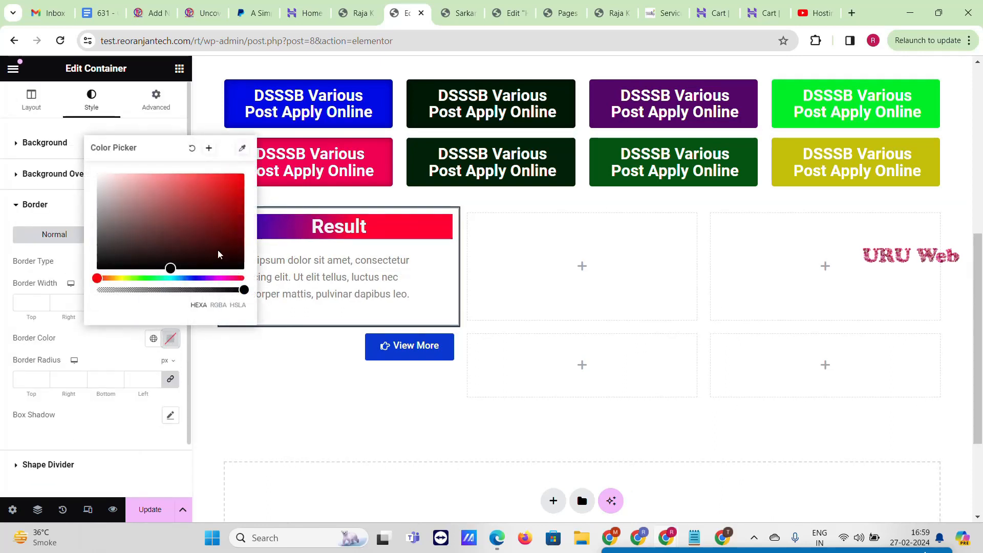
pyautogui.moveTo(226, 244); pyautogui.dragTo(241, 177)
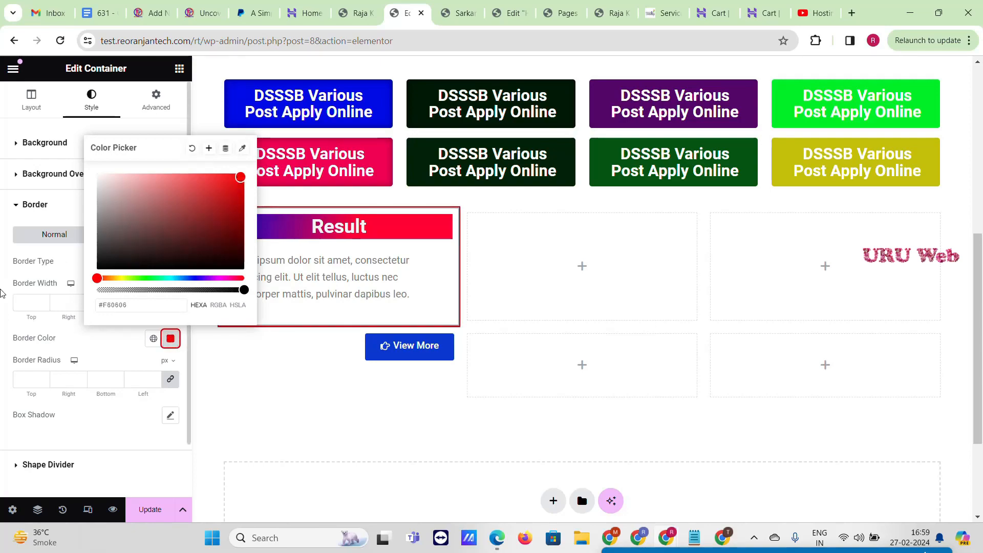
pyautogui.click(2, 293)
pyautogui.click(472, 6)
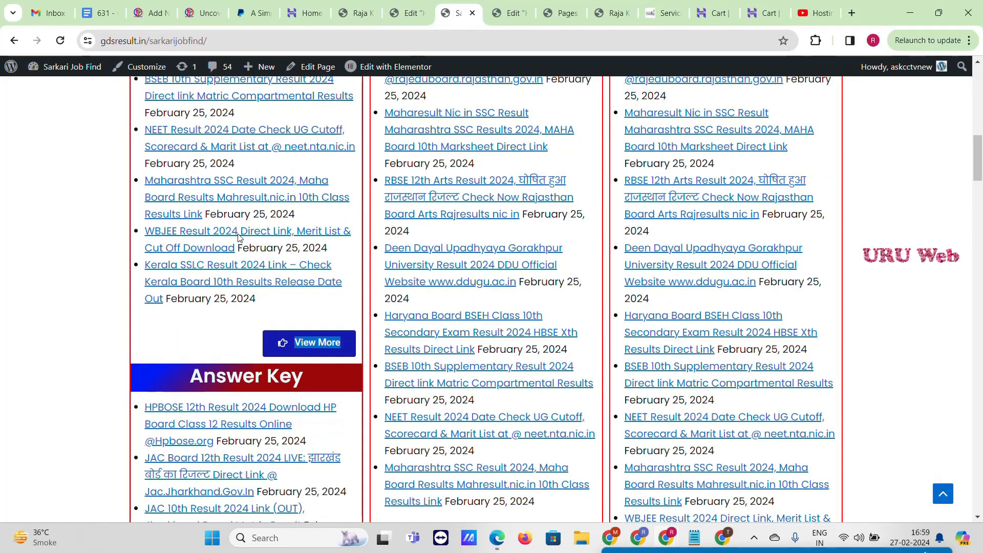
pyautogui.scroll(5, 259, 205)
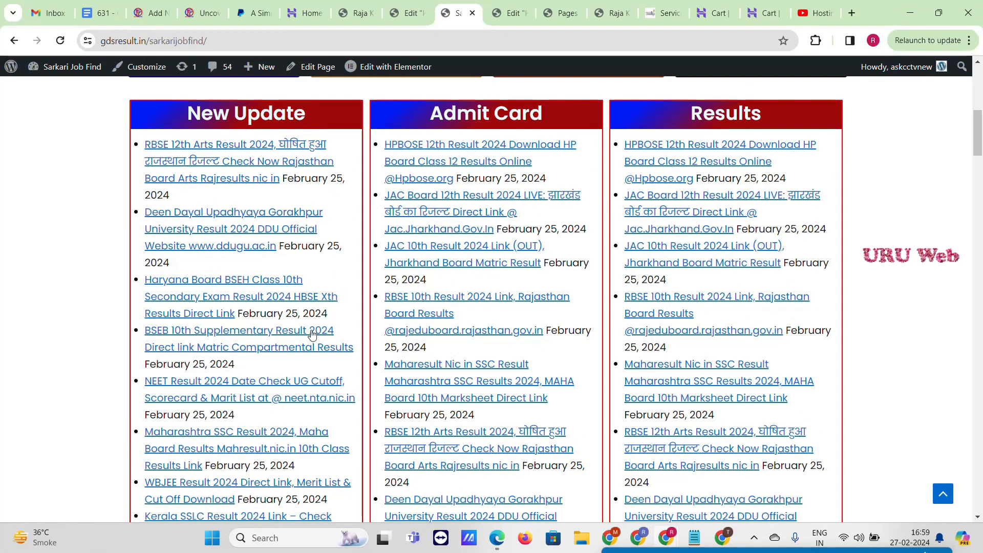
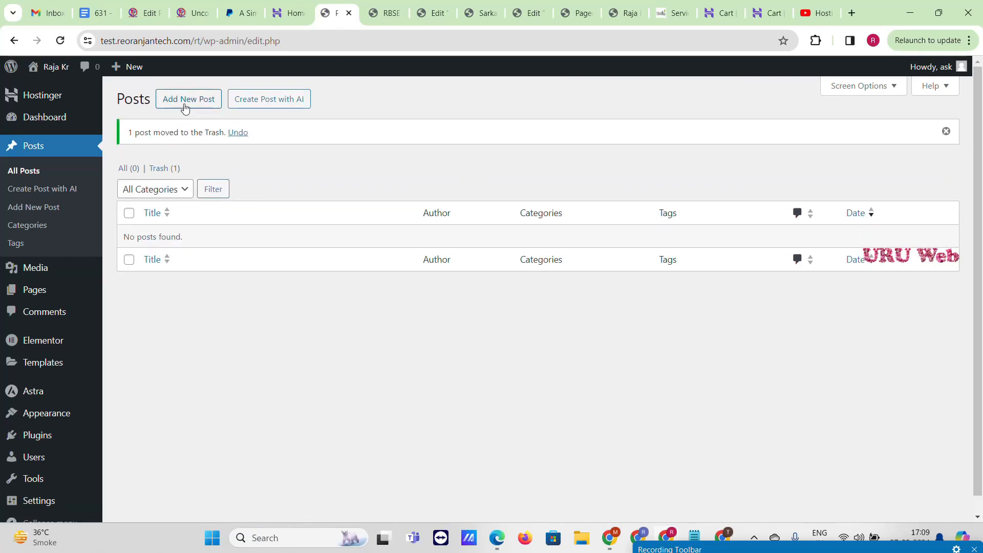
# Step: Create a new post and enter "Trusted Gaming Excellence" as its title
pyautogui.click(183, 105)
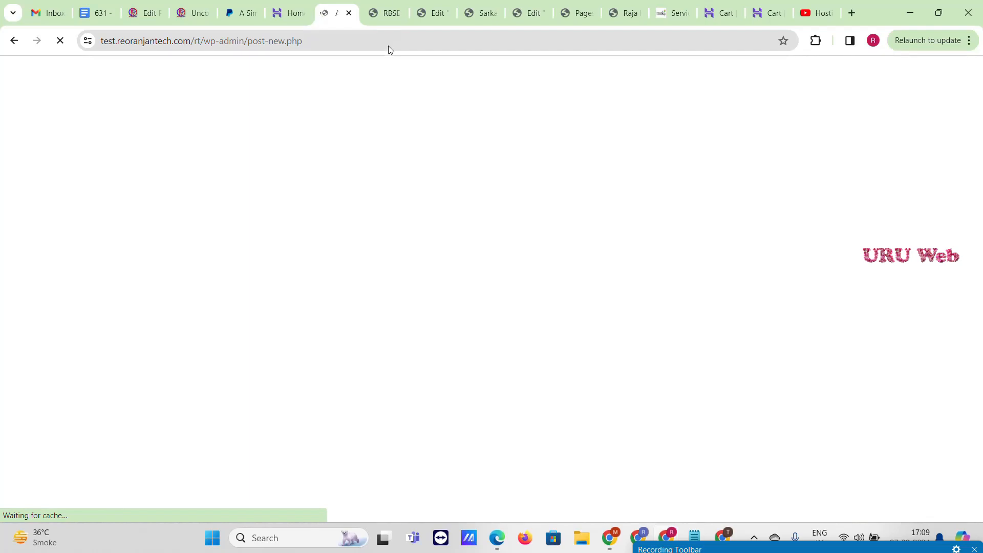
pyautogui.click(402, 6)
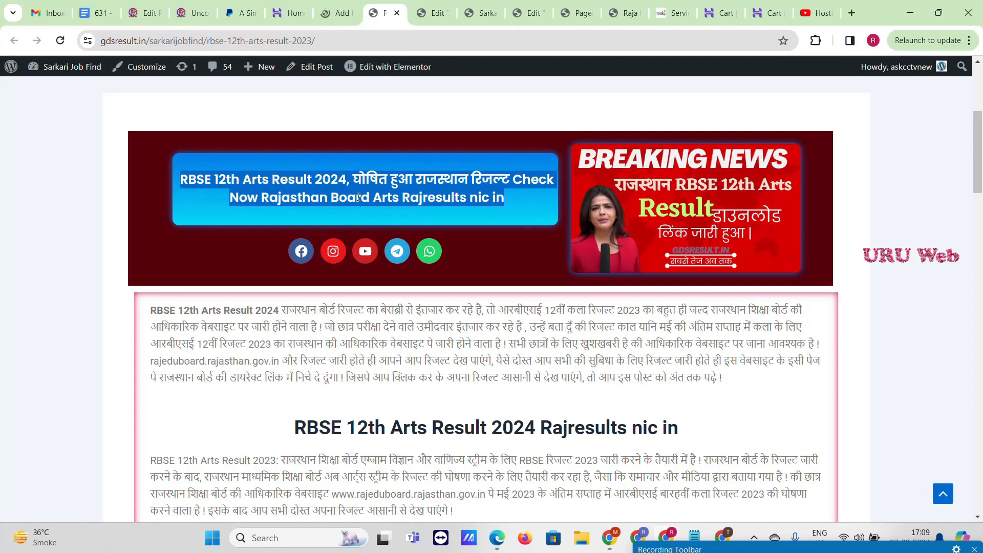
pyautogui.click(331, 5)
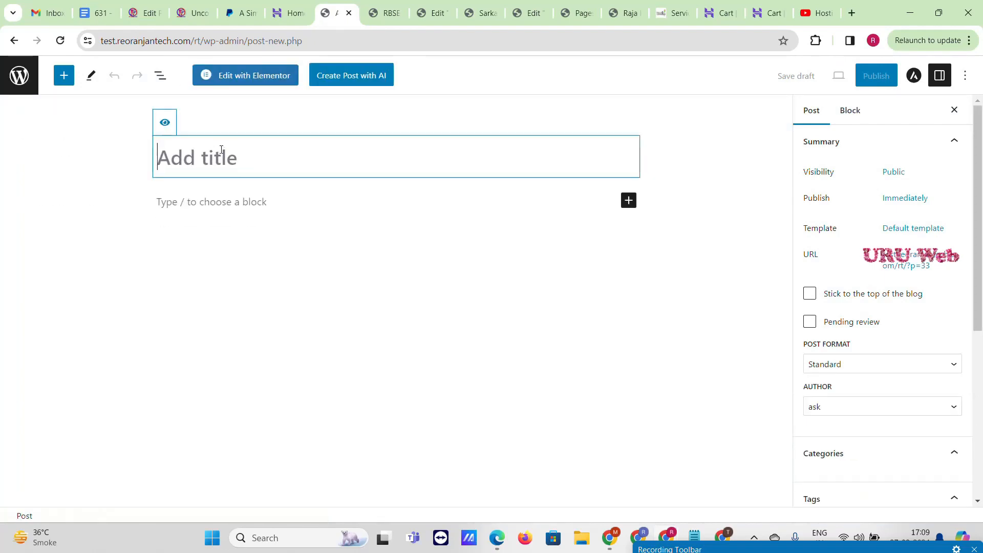
pyautogui.write('Trusted Gaming Excellence')
# Step: Copy the "RBSE 12th Arts Result 2024" headline from the reference article and try to replace the new post's title with it
pyautogui.click(387, 5)
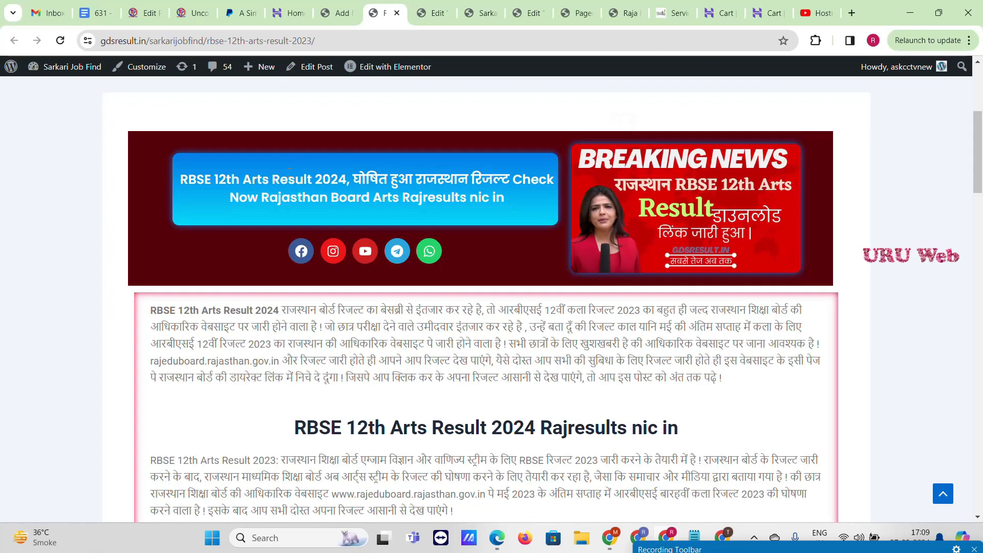
pyautogui.tripleClick(290, 172)
pyautogui.hotkey('ctrl', 'c')
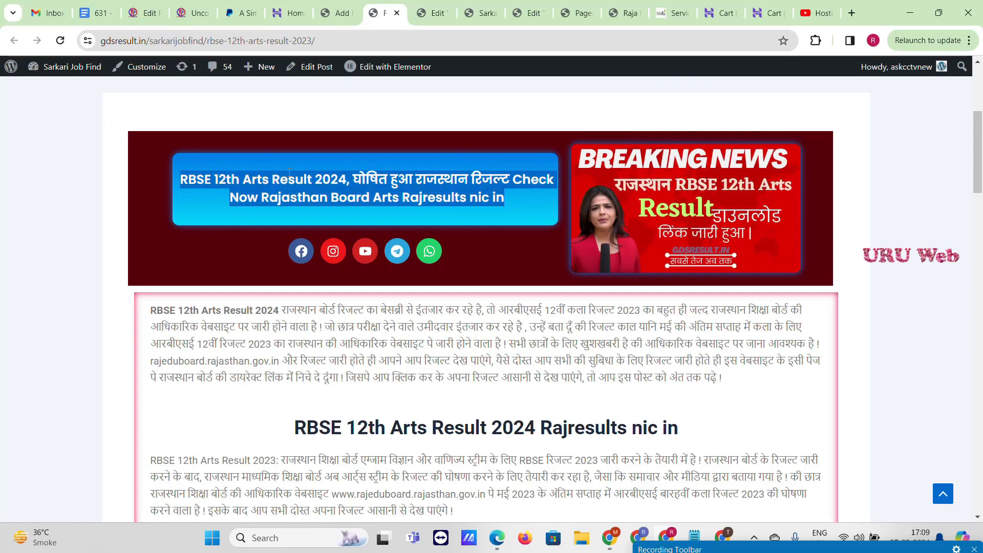
pyautogui.click(342, 4)
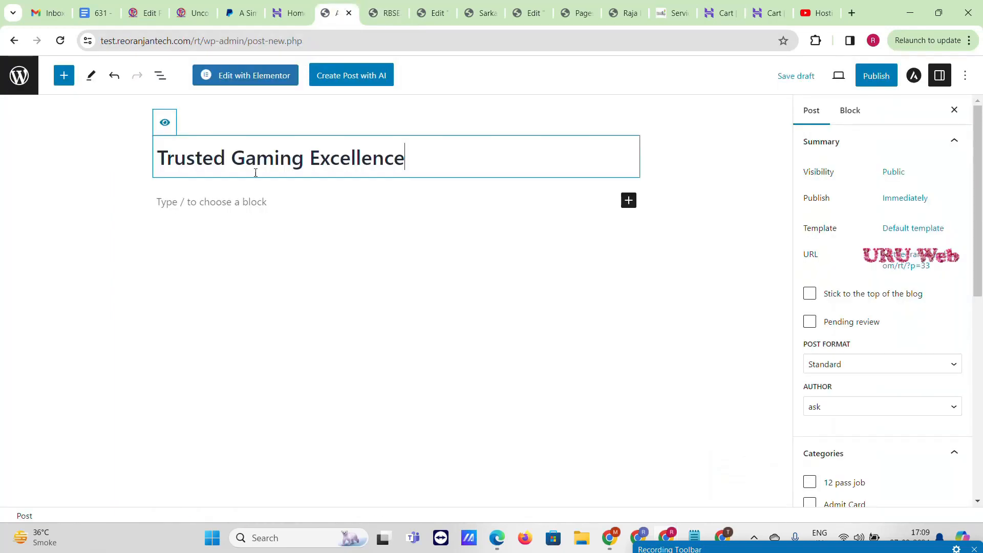
pyautogui.tripleClick(267, 151)
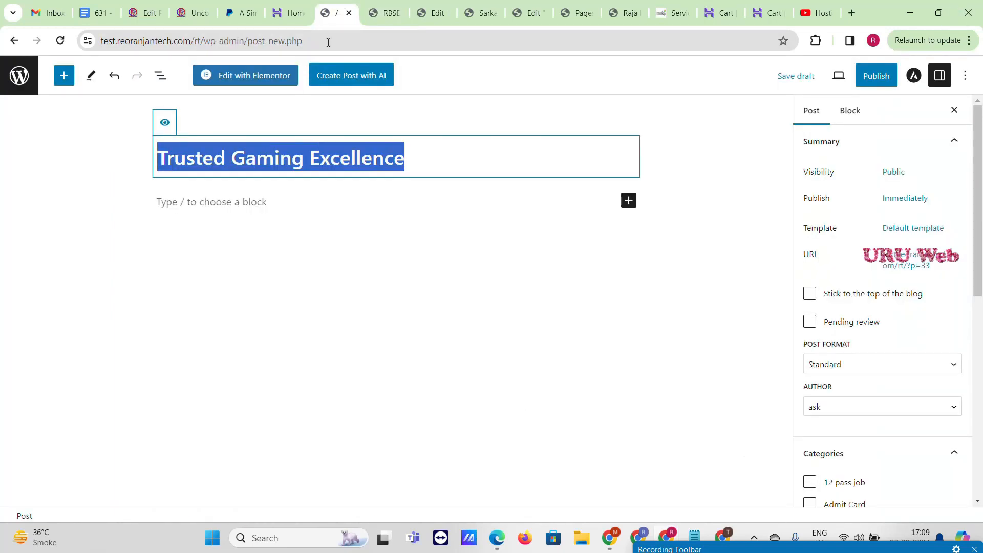
pyautogui.hotkey('ctrl', 'v')
# Step: Select the reference article's body text from the introduction through the last FAQ answer
pyautogui.click(385, 12)
pyautogui.scroll(-1, 238, 283)
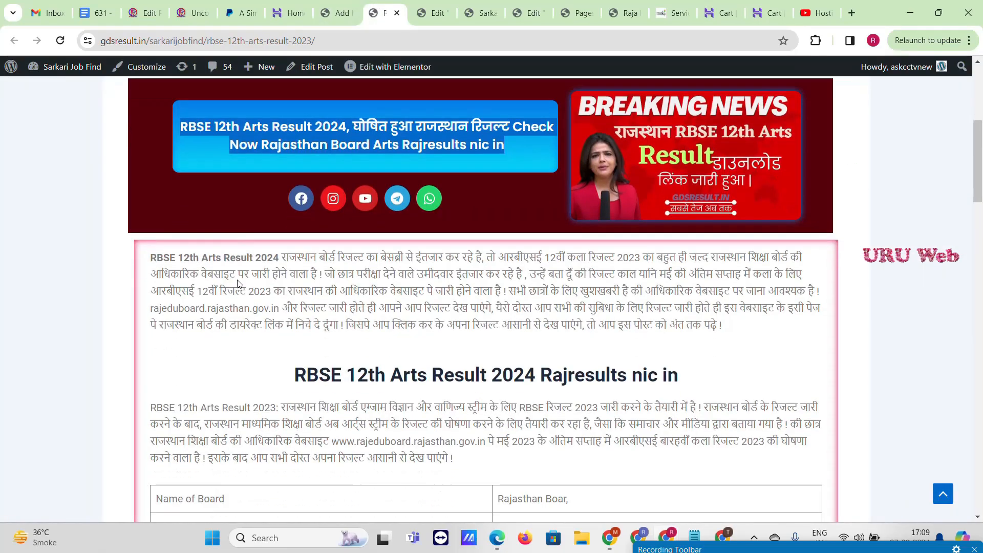
pyautogui.scroll(-1, 237, 280)
pyautogui.moveTo(150, 183); pyautogui.dragTo(490, 477)
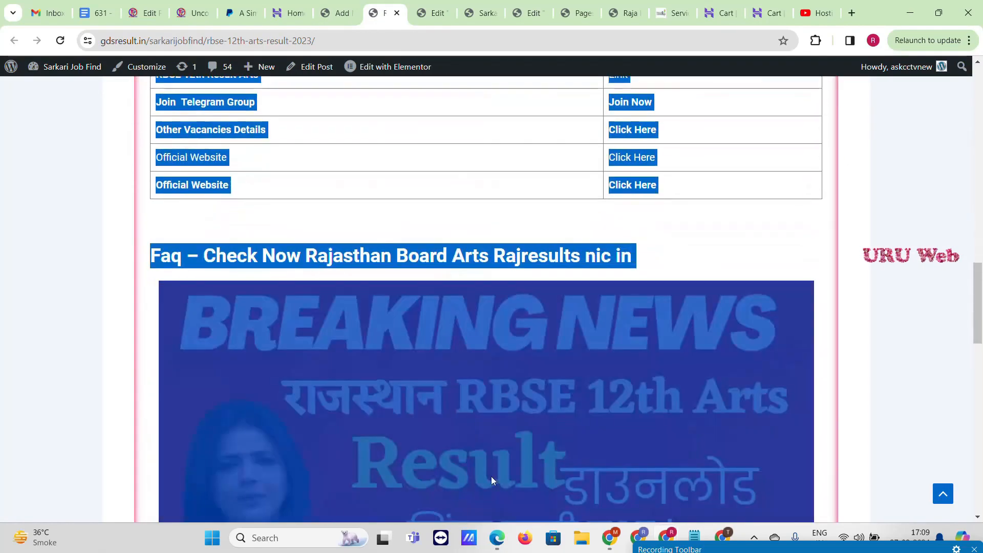
pyautogui.moveTo(533, 388); pyautogui.dragTo(685, 433)
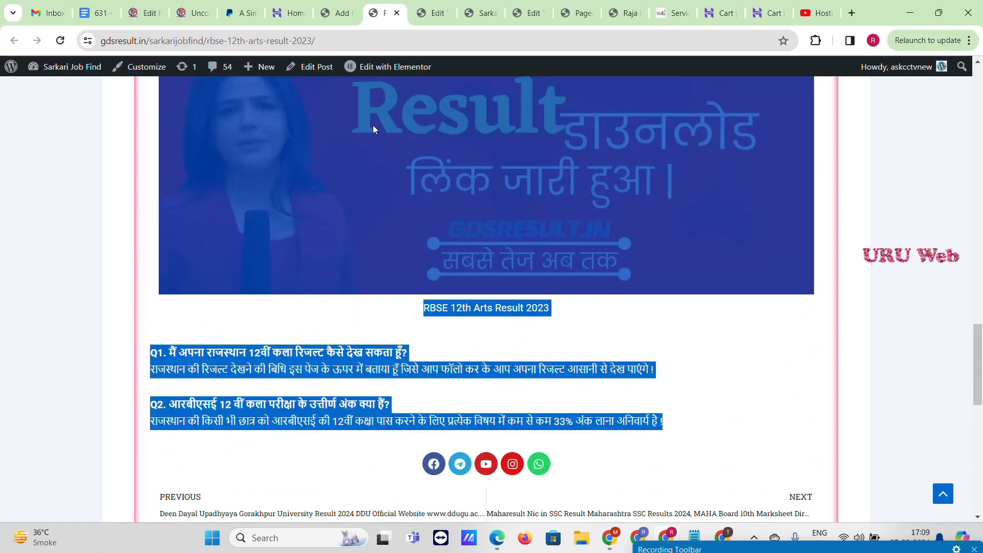
# Step: Add an empty paragraph below the RBSE heading in the new post and start publishing the post
pyautogui.click(335, 13)
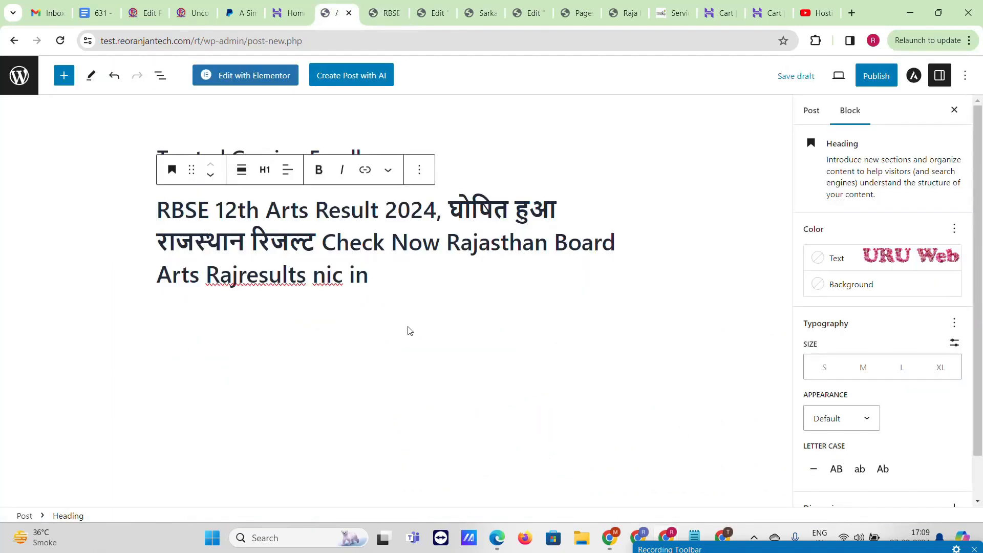
pyautogui.click(394, 281)
pyautogui.press('Return')
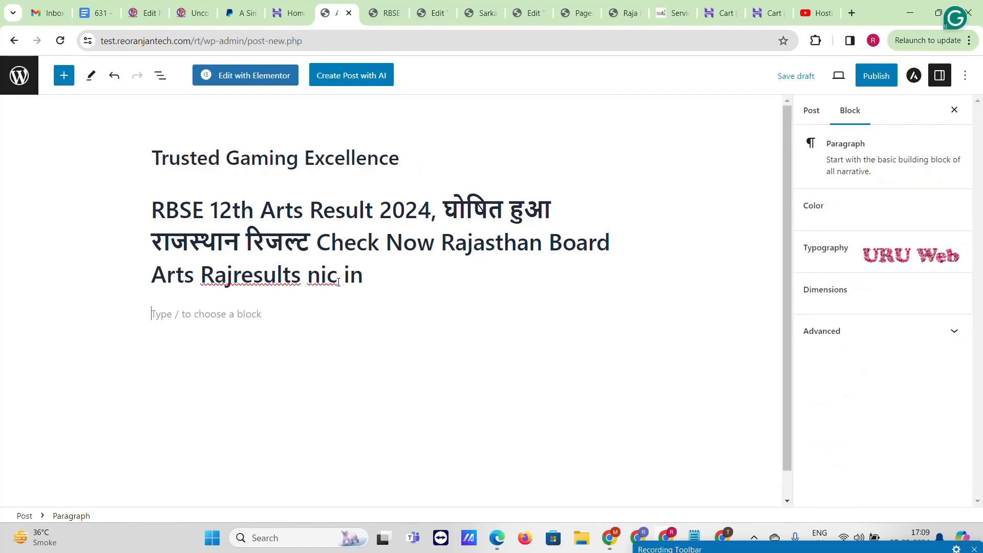
pyautogui.click(852, 76)
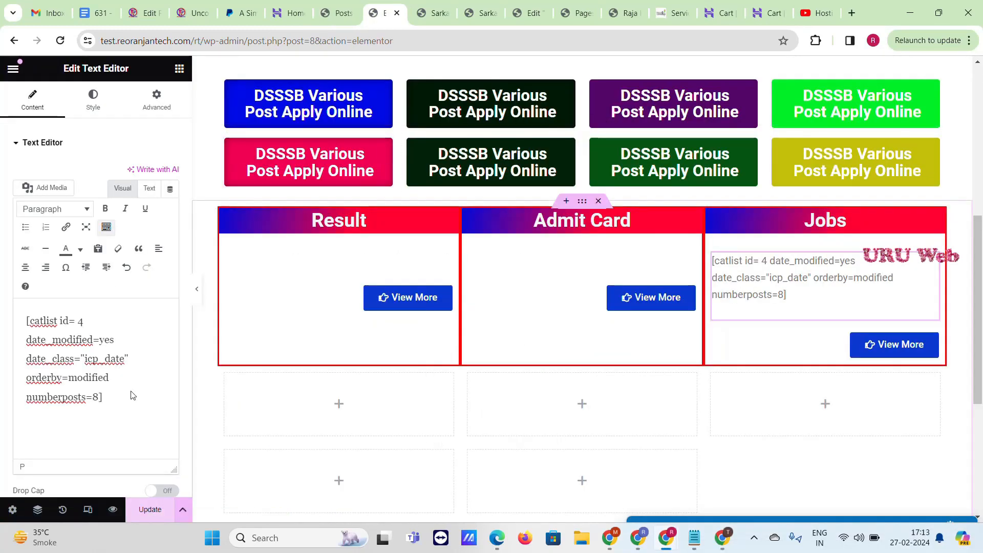
# Step: Save the Home page with the Jobs column's catlist shortcode for category 4 and reload the editor
pyautogui.click(153, 512)
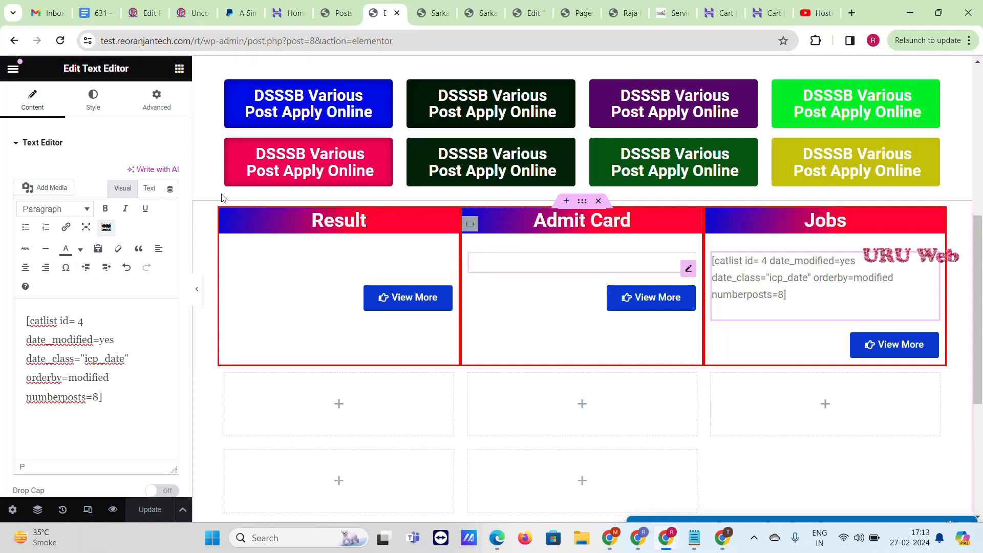
pyautogui.click(60, 41)
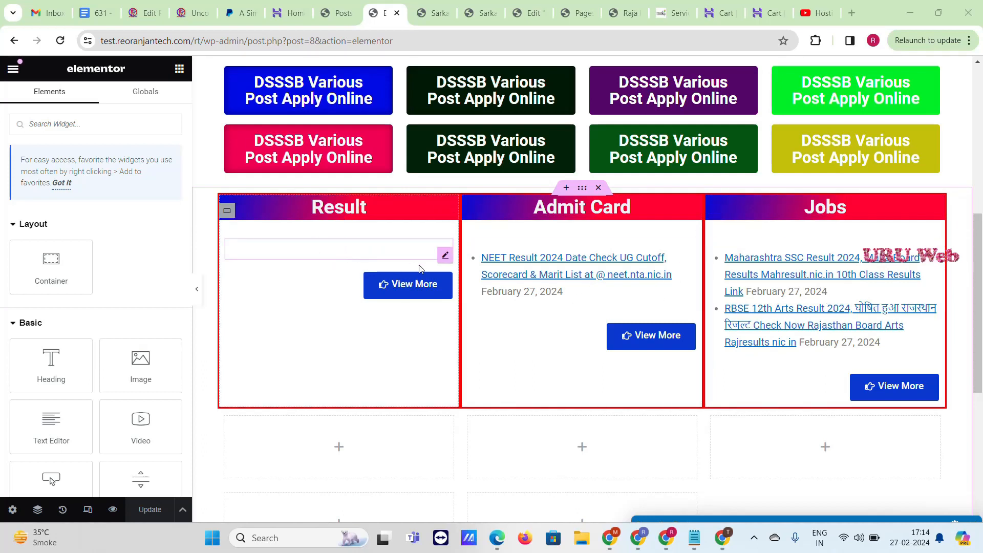
# Step: Check the Result column's catlist ID against the category ID notes and the categories assigned in the refreshed posts list
pyautogui.click(443, 254)
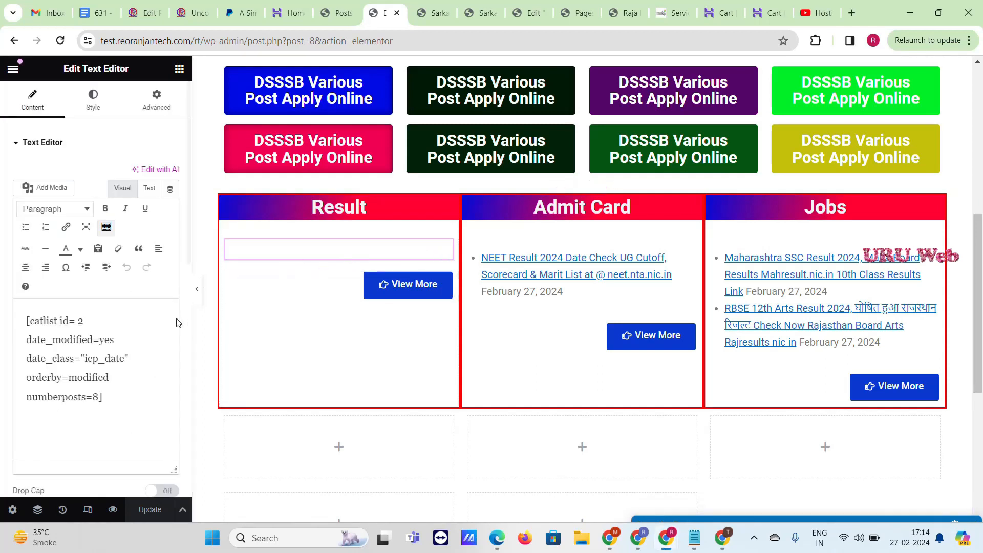
pyautogui.click(695, 537)
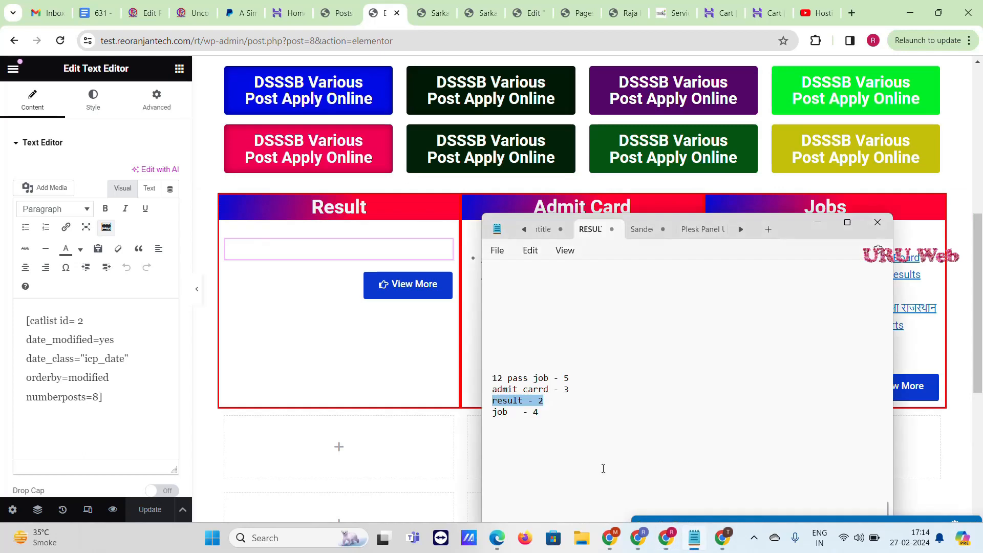
pyautogui.click(336, 13)
pyautogui.click(60, 40)
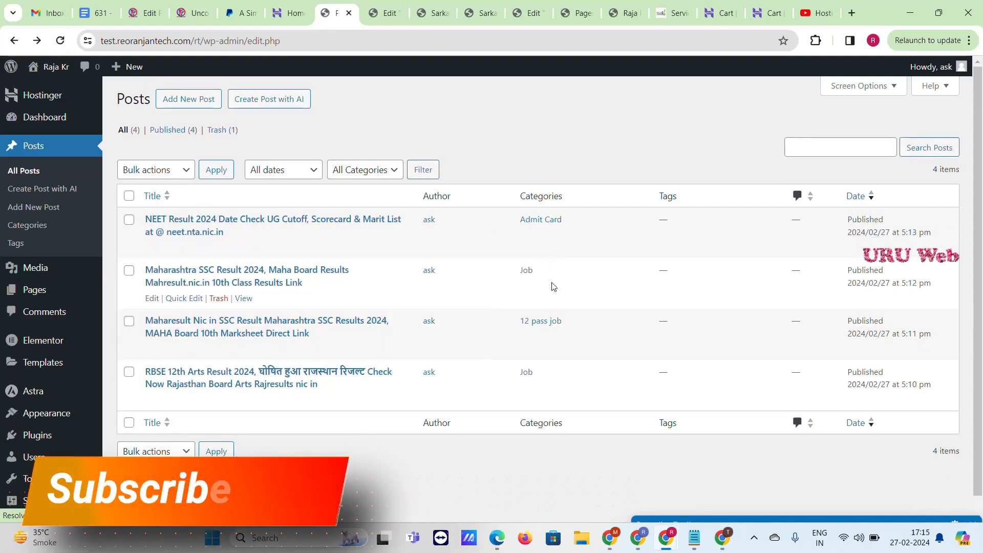
pyautogui.scroll(-1, 556, 318)
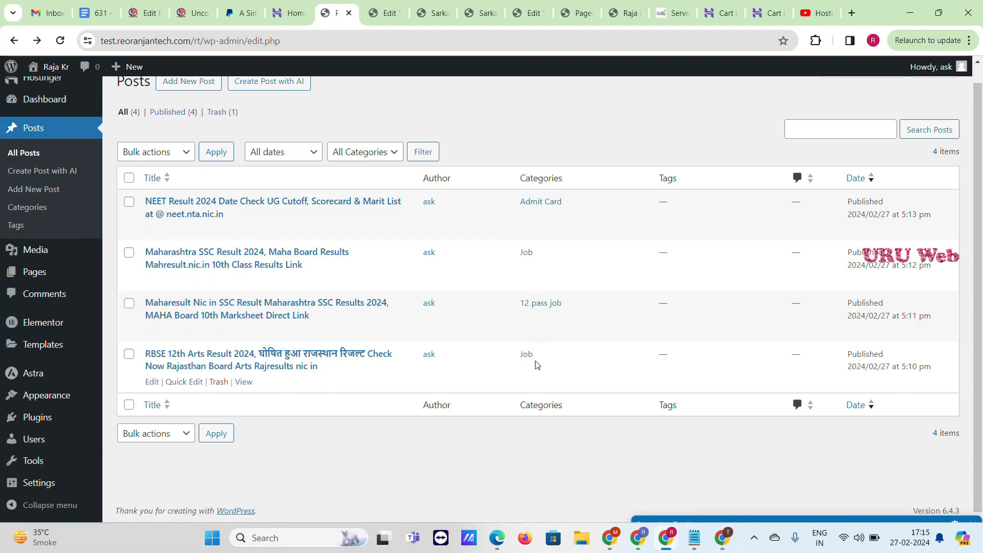
# Step: Quick-edit the RBSE 12th Arts Result 2024 post to replace its Job category with Result, and update it
pyautogui.click(189, 384)
pyautogui.scroll(-1, 470, 378)
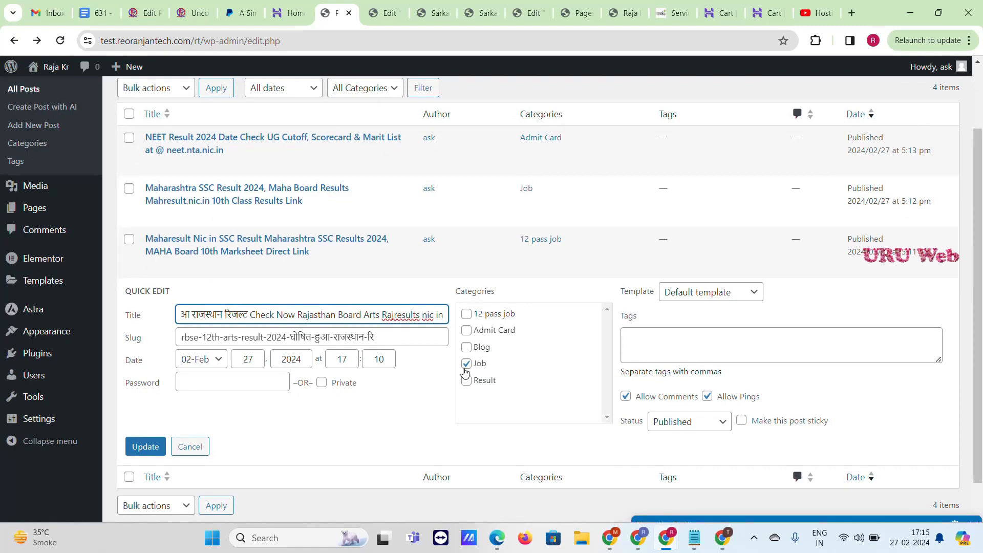
pyautogui.click(465, 366)
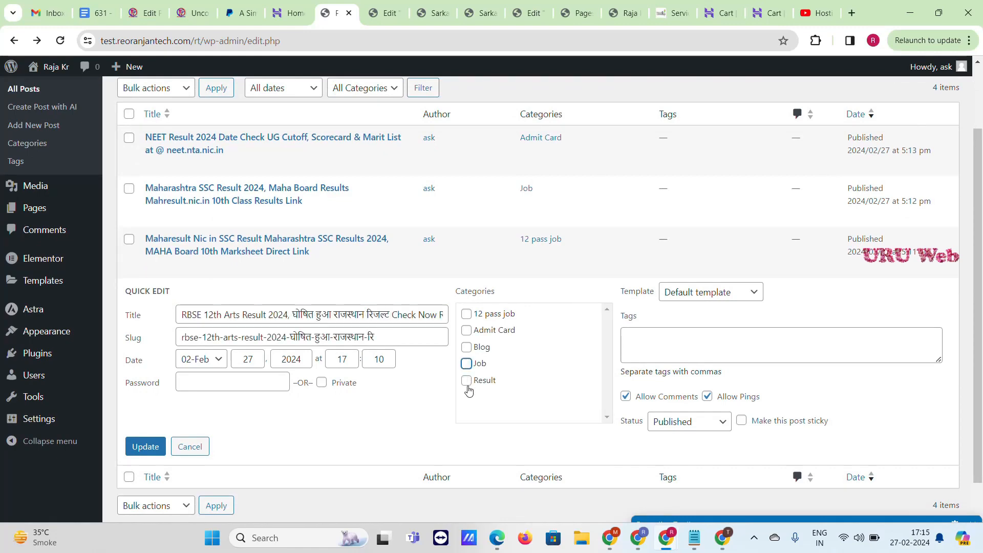
pyautogui.click(152, 444)
# Step: Return to the Home page's Elementor editor and set the Result column container's right margin to 6 px
pyautogui.click(385, 13)
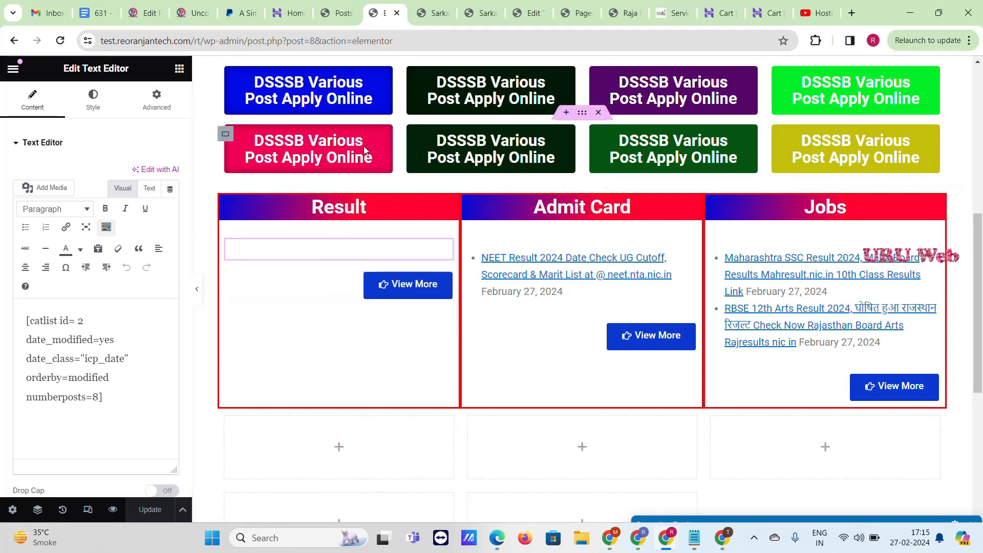
pyautogui.scroll(-5, 370, 305)
pyautogui.scroll(2, 461, 169)
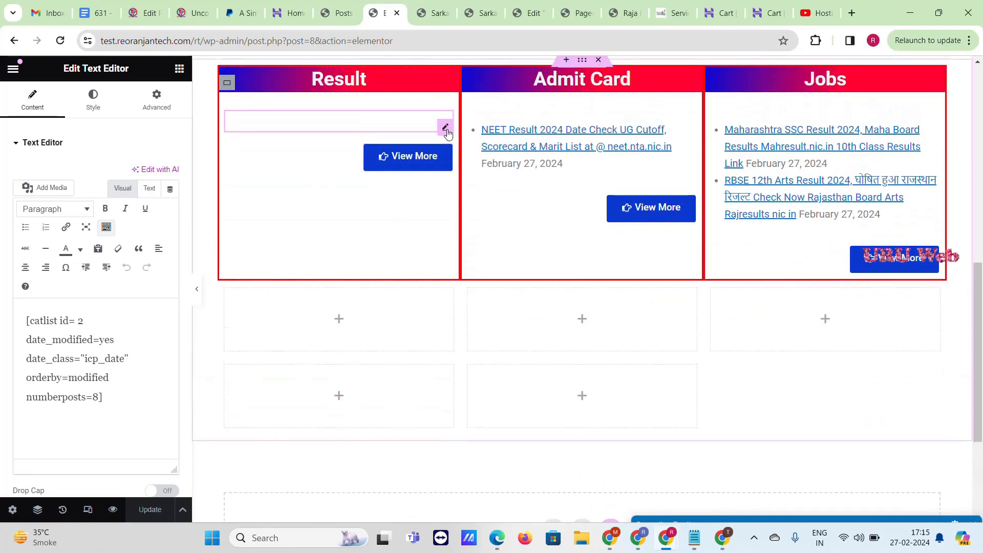
pyautogui.scroll(1, 654, 138)
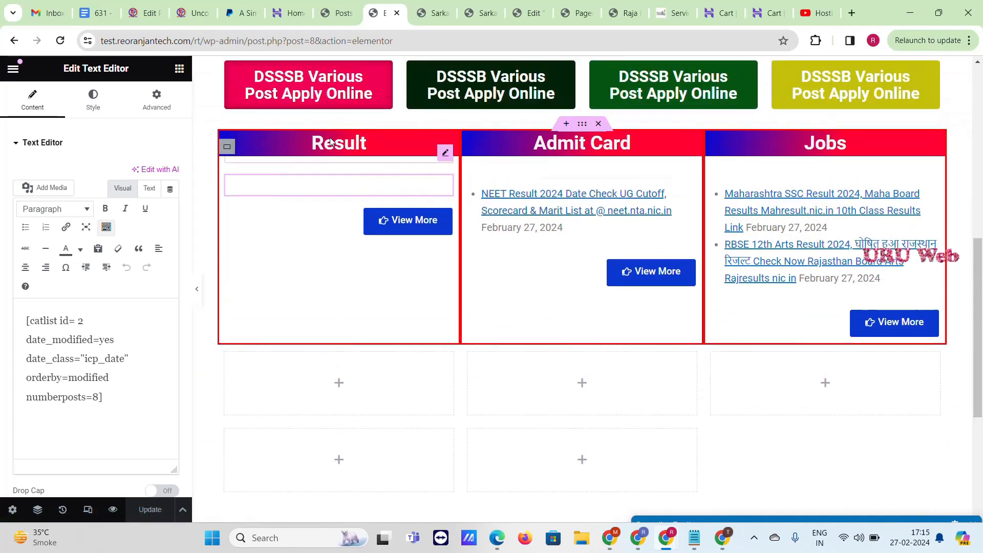
pyautogui.click(225, 149)
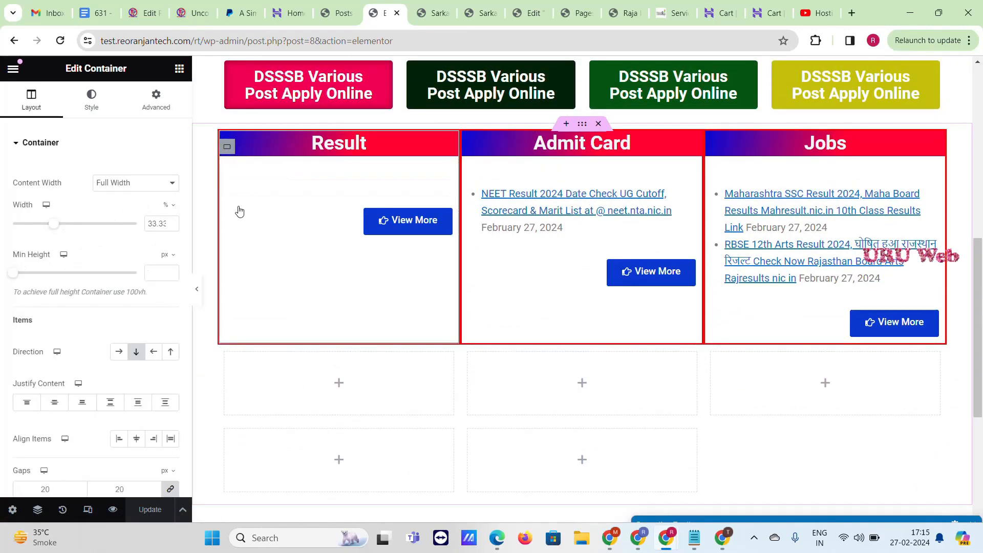
pyautogui.click(157, 109)
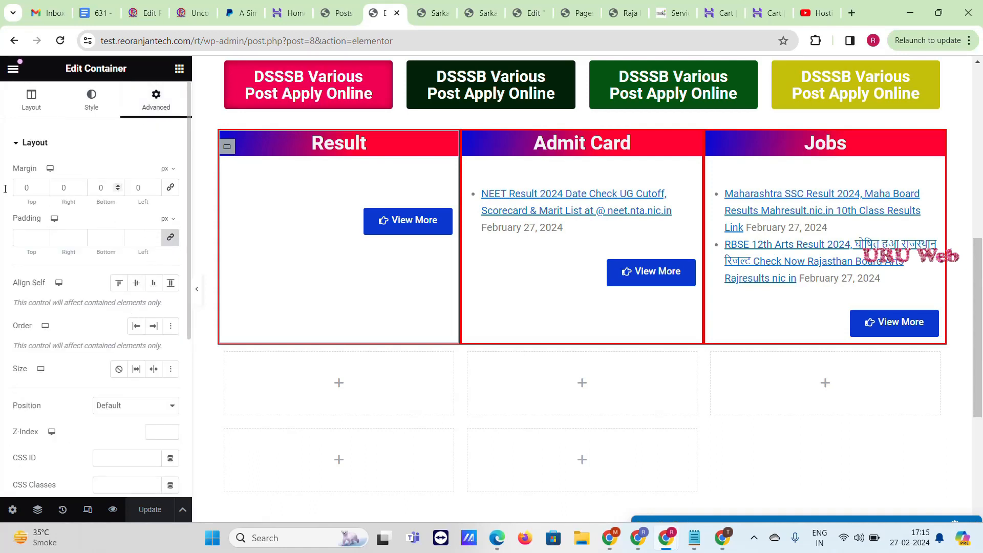
pyautogui.click(81, 190)
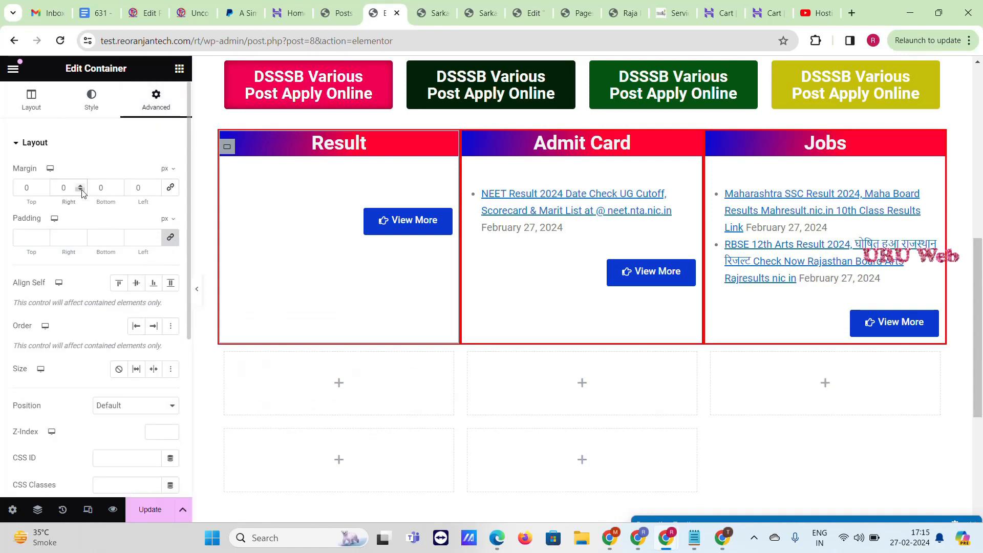
pyautogui.click(81, 185)
pyautogui.click(82, 185)
pyautogui.click(82, 185)
pyautogui.click(82, 185)
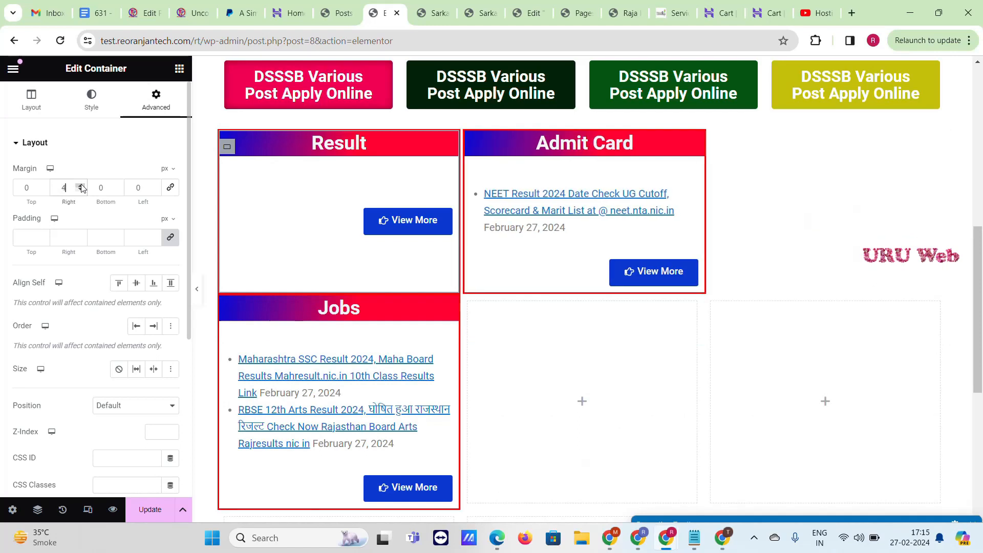
pyautogui.click(82, 186)
pyautogui.click(82, 186)
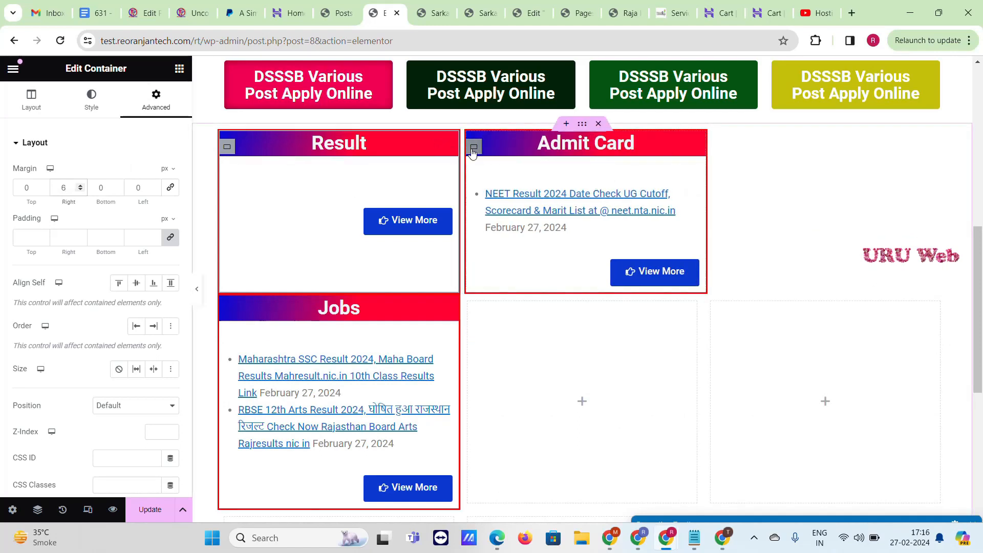
# Step: Unlink the Admit Card column container's margin values and set its right margin to 5 px
pyautogui.click(474, 148)
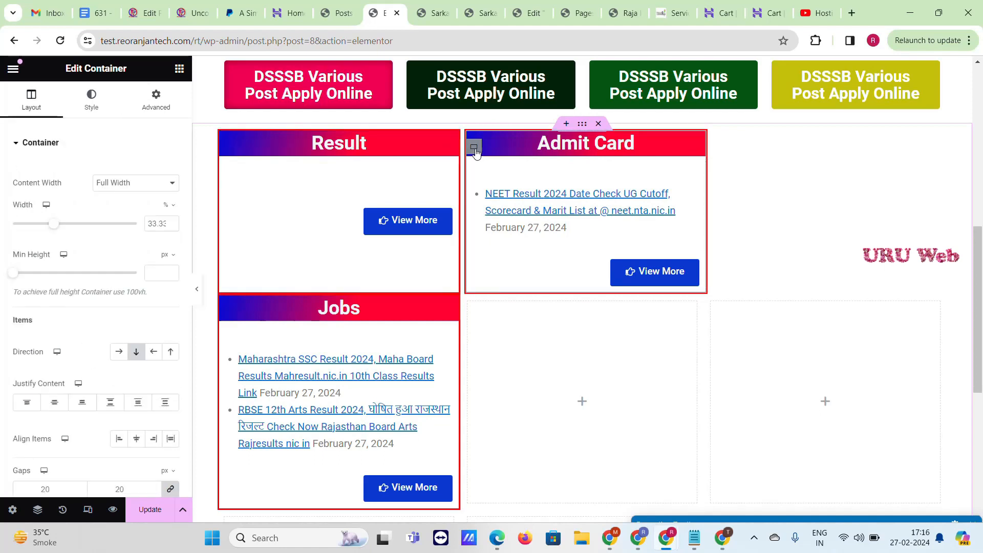
pyautogui.click(474, 149)
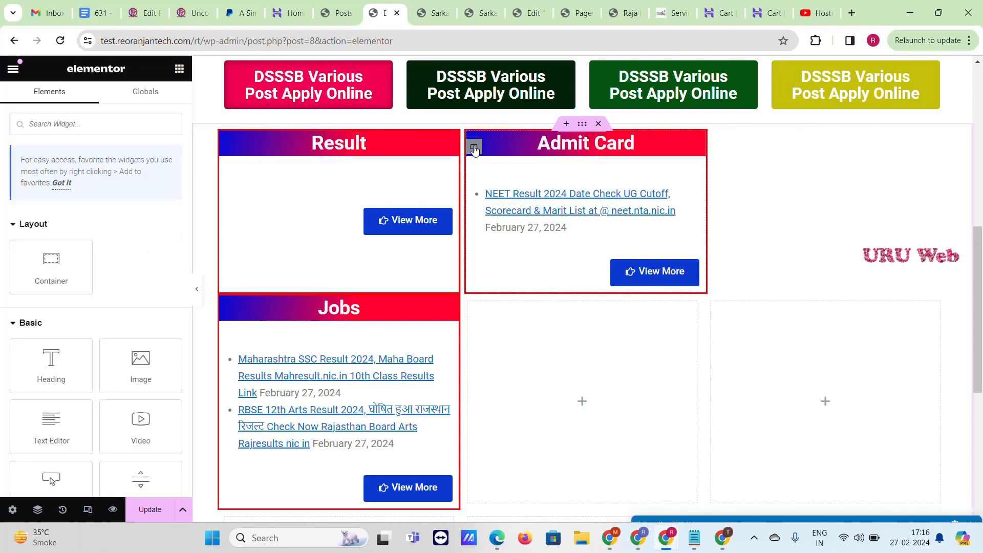
pyautogui.click(474, 149)
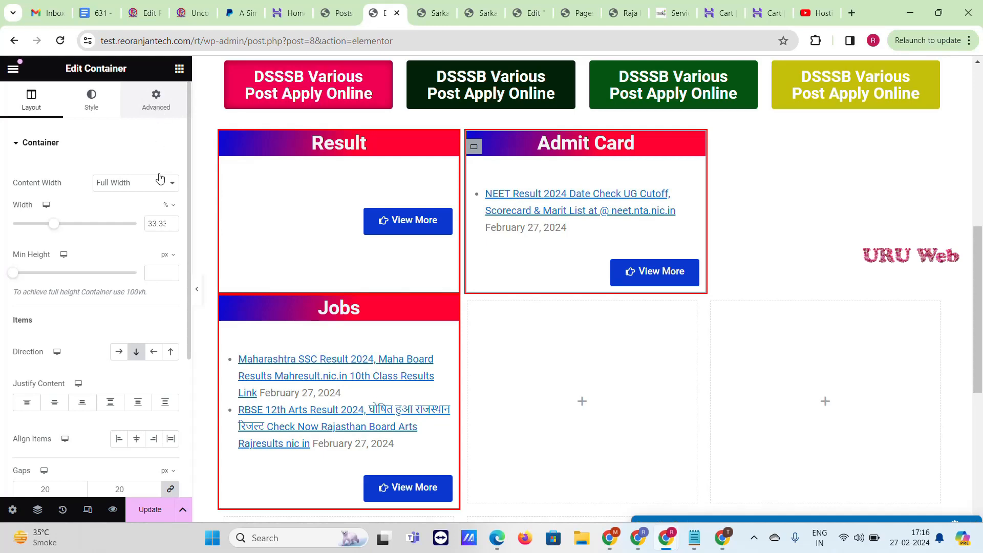
pyautogui.click(156, 99)
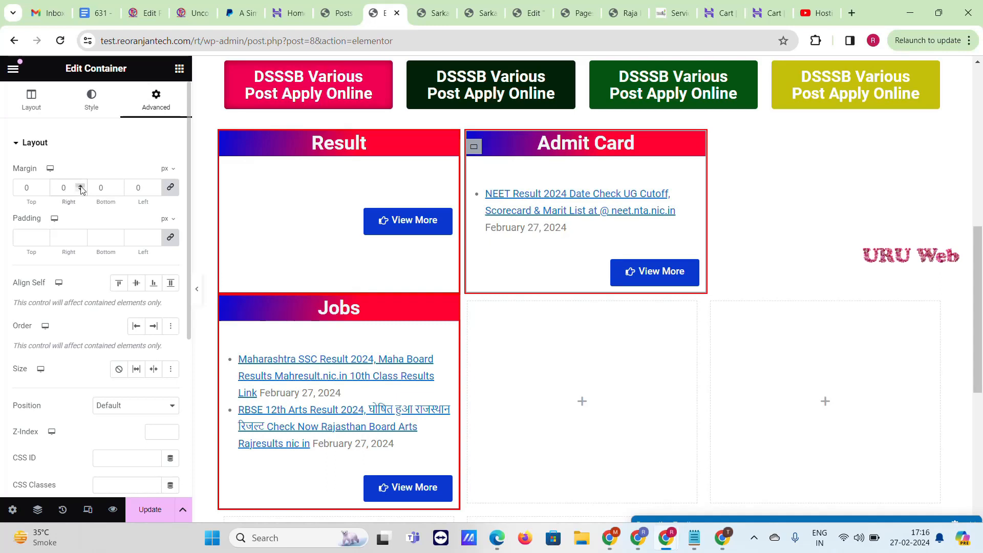
pyautogui.click(80, 186)
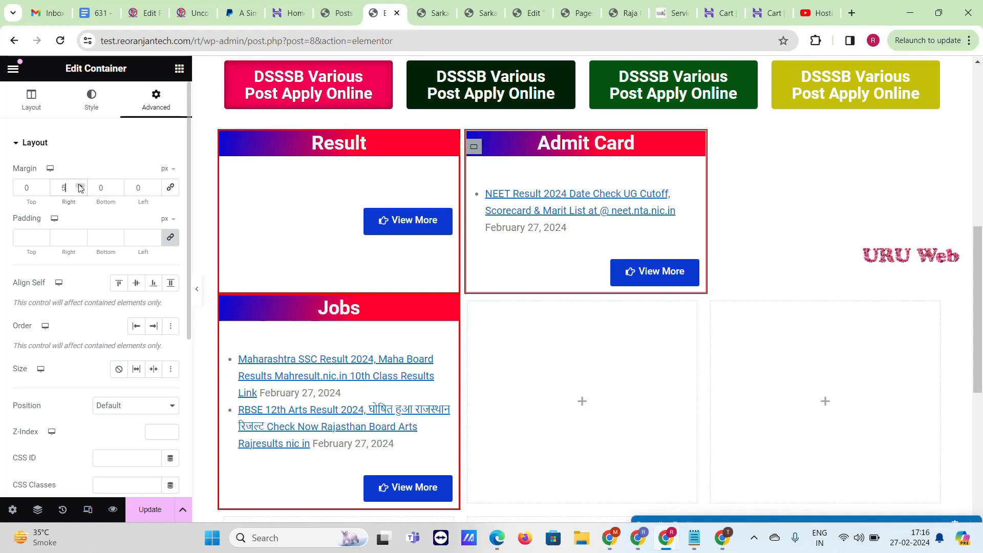
# Step: Set the Jobs column container's left margin to 2 px
pyautogui.click(227, 312)
pyautogui.click(156, 99)
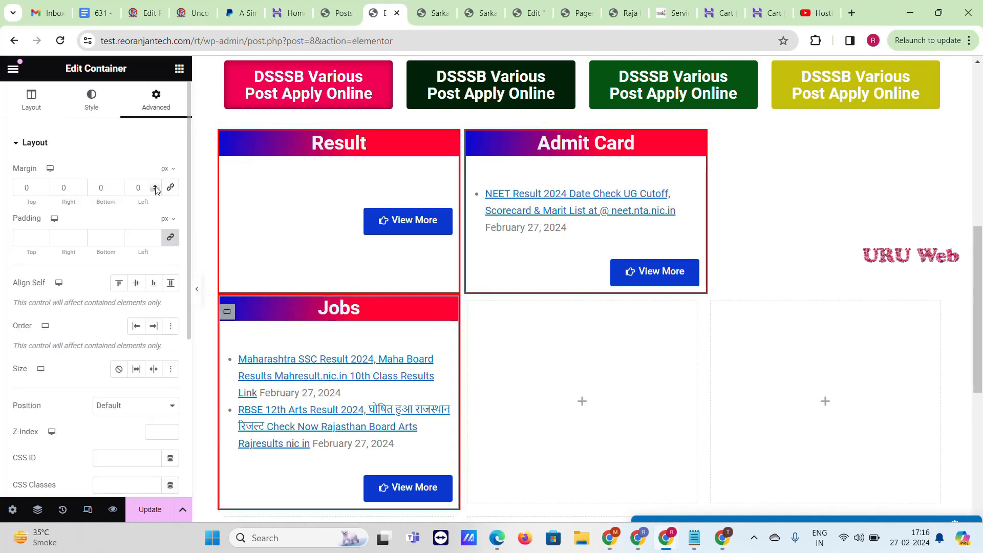
pyautogui.click(155, 187)
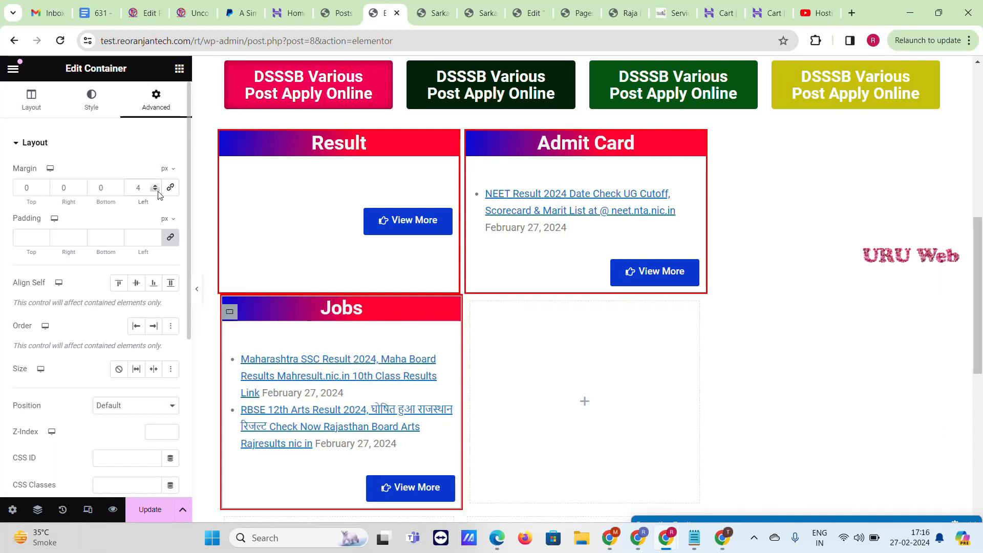
pyautogui.click(158, 191)
pyautogui.click(159, 191)
pyautogui.click(159, 191)
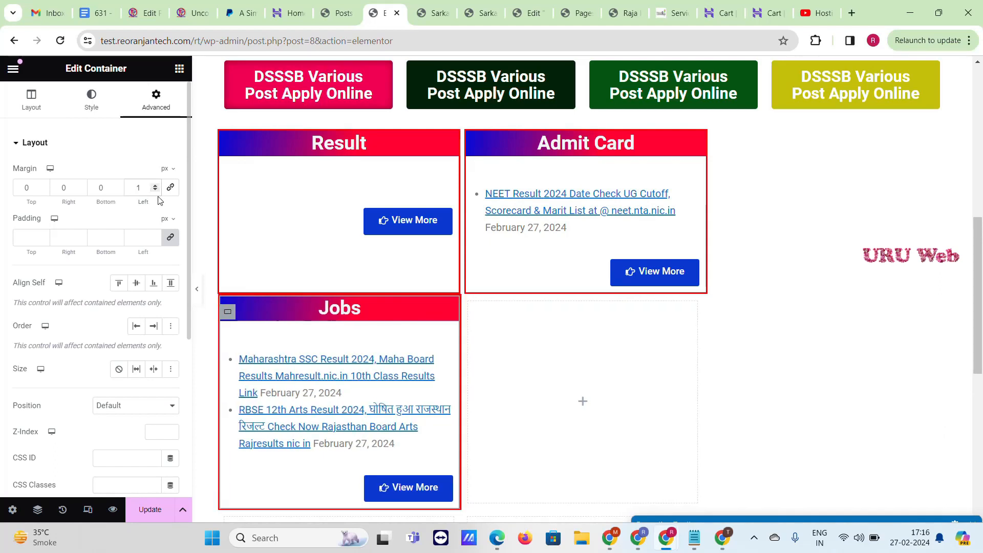
pyautogui.click(158, 187)
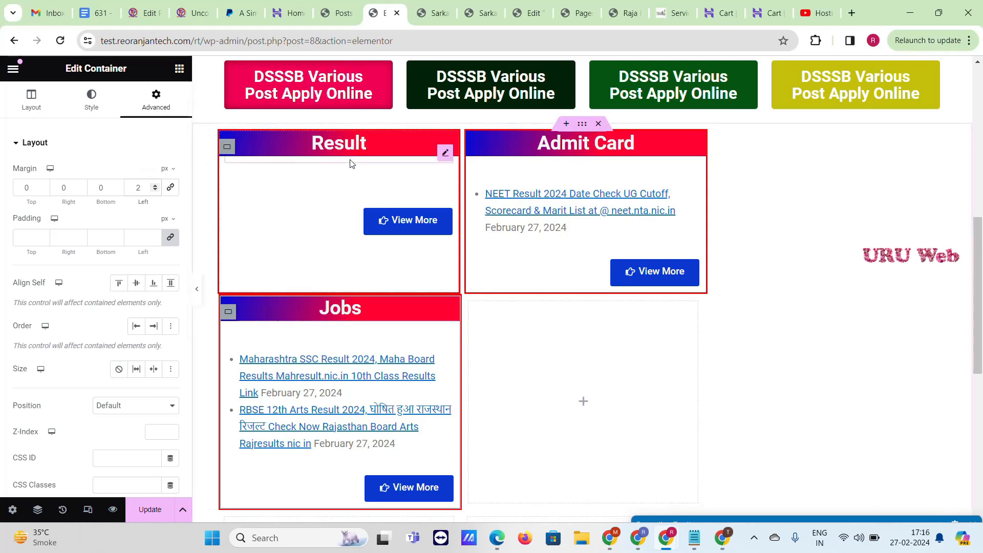
# Step: Set the Result column container's width to 32%
pyautogui.click(227, 152)
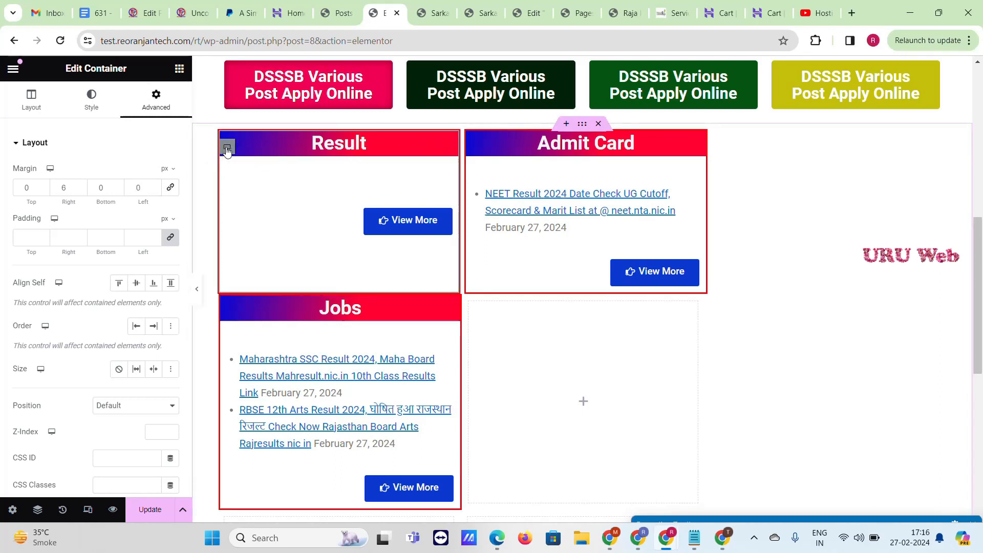
pyautogui.click(32, 103)
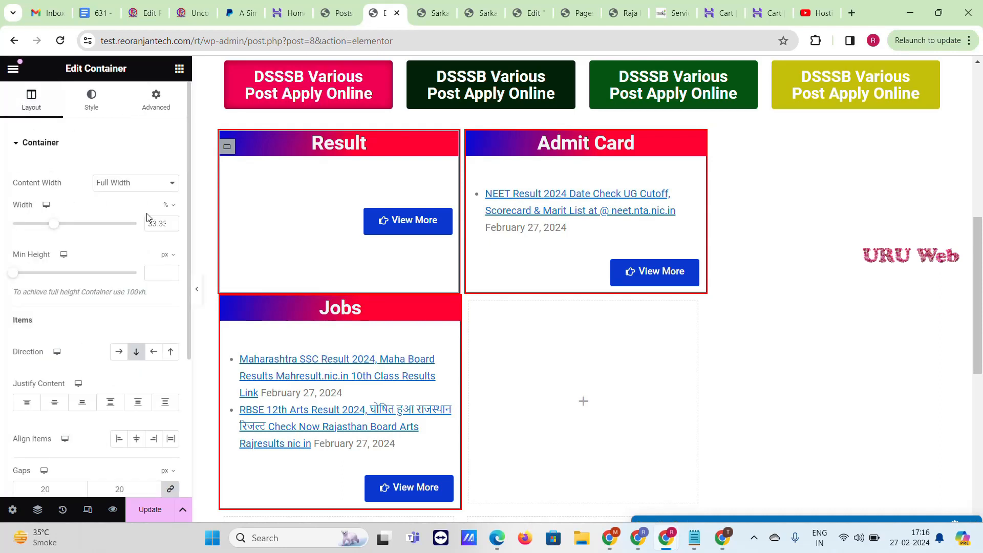
pyautogui.doubleClick(153, 224)
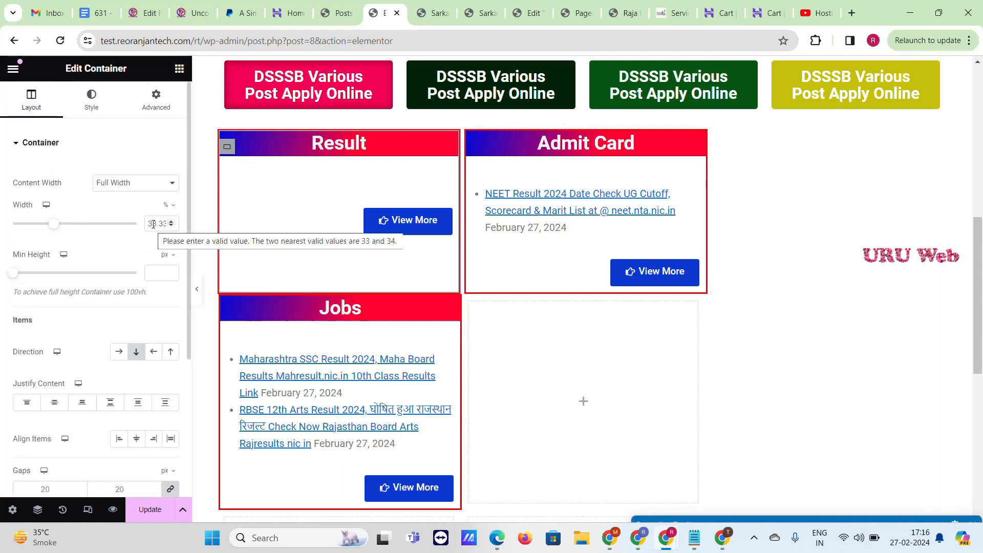
pyautogui.write('332')
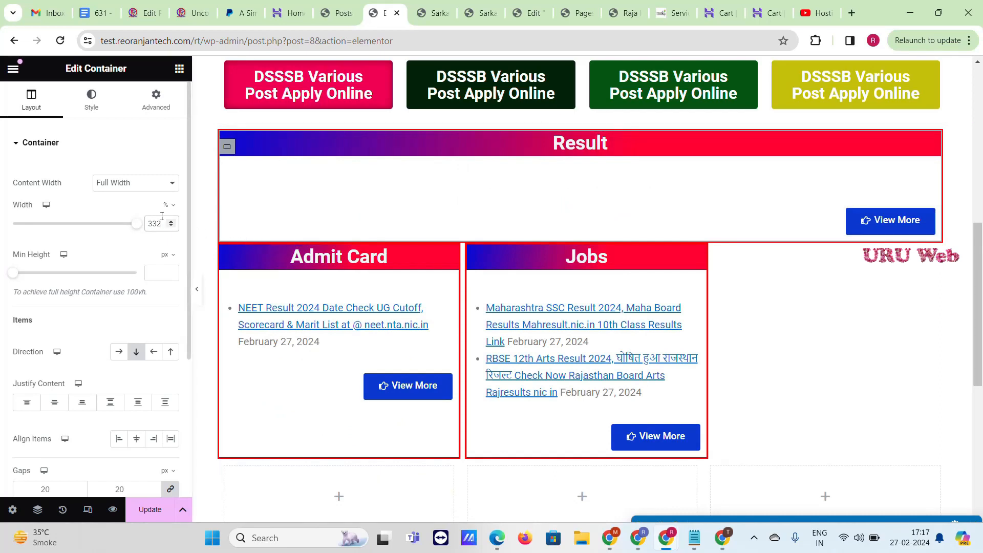
pyautogui.moveTo(171, 211)
pyautogui.write('32')
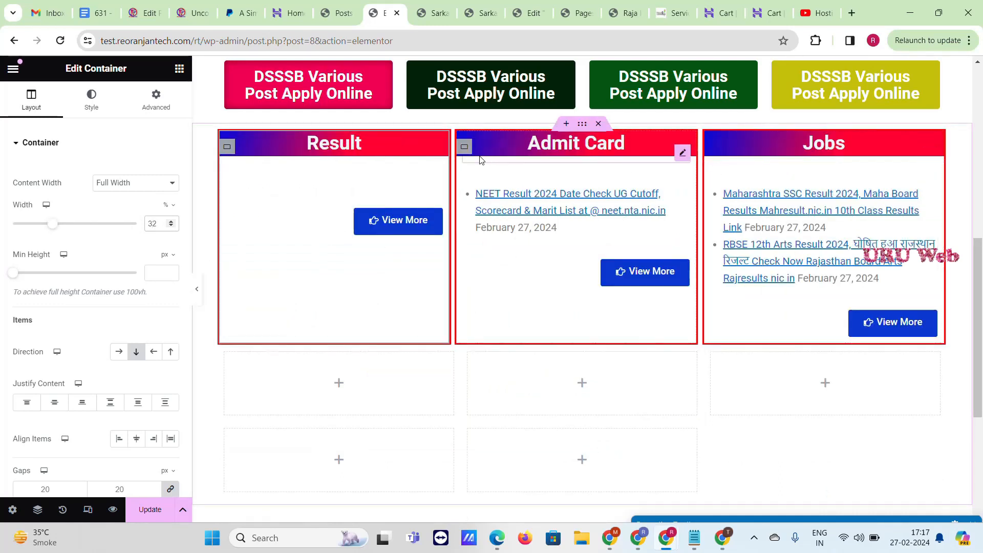
# Step: Set the Jobs column container's width to 32%
pyautogui.click(467, 148)
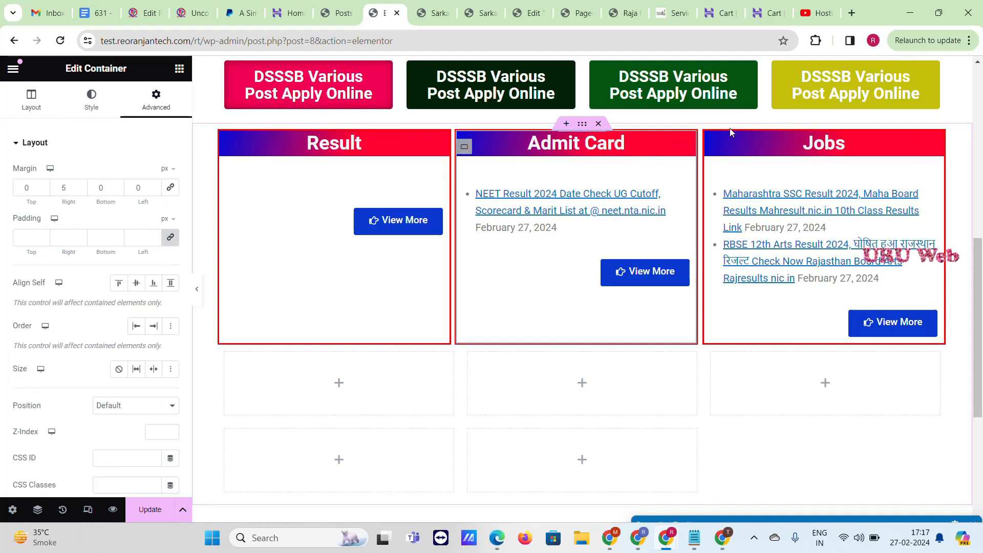
pyautogui.click(711, 149)
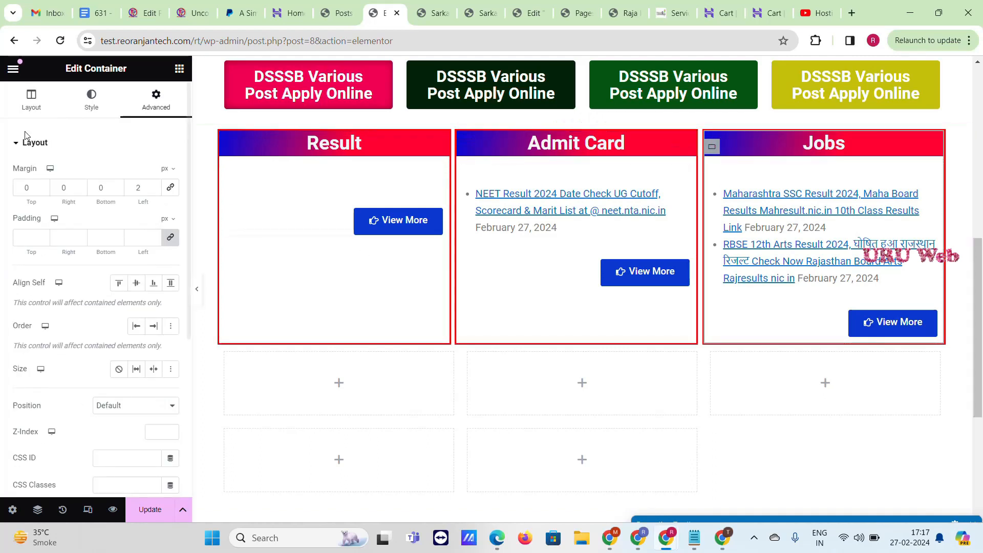
pyautogui.click(46, 113)
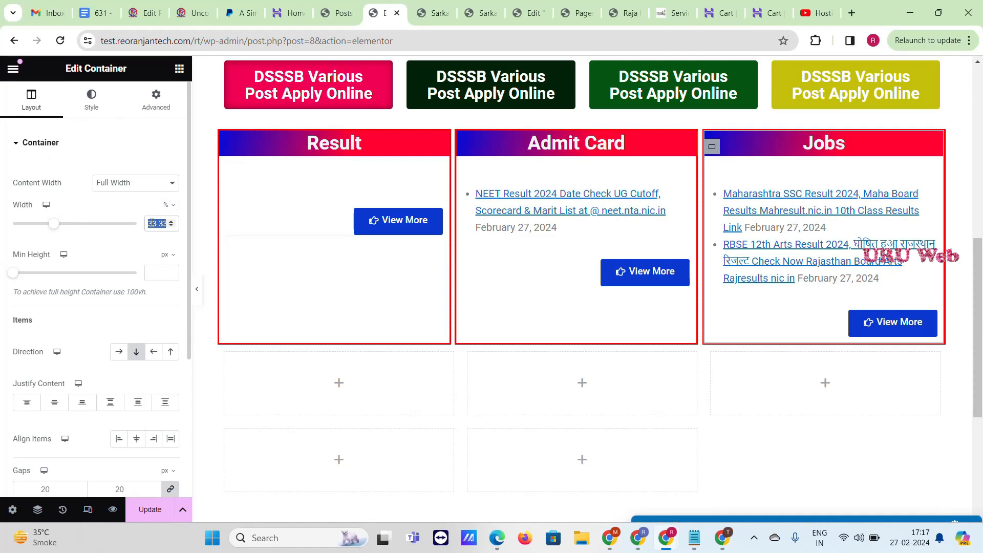
pyautogui.write('32')
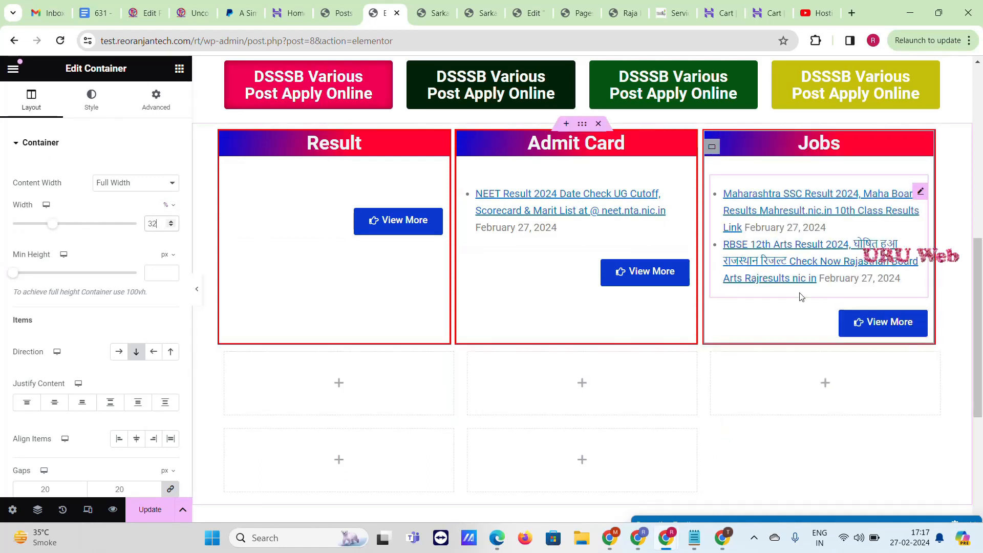
# Step: Duplicate the parent container holding the Result, Admit Card and Jobs columns
pyautogui.rightClick(584, 130)
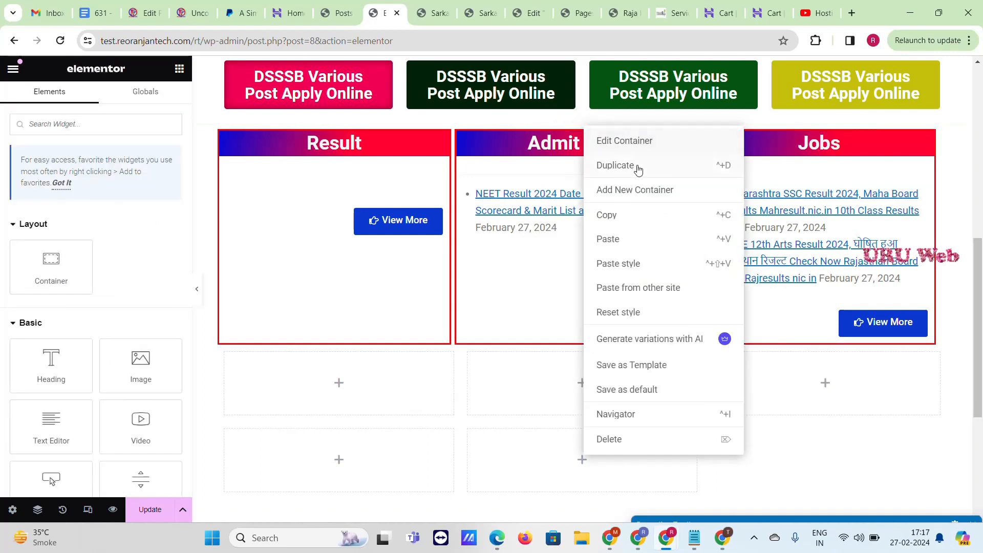
pyautogui.click(559, 281)
pyautogui.scroll(-2, 499, 259)
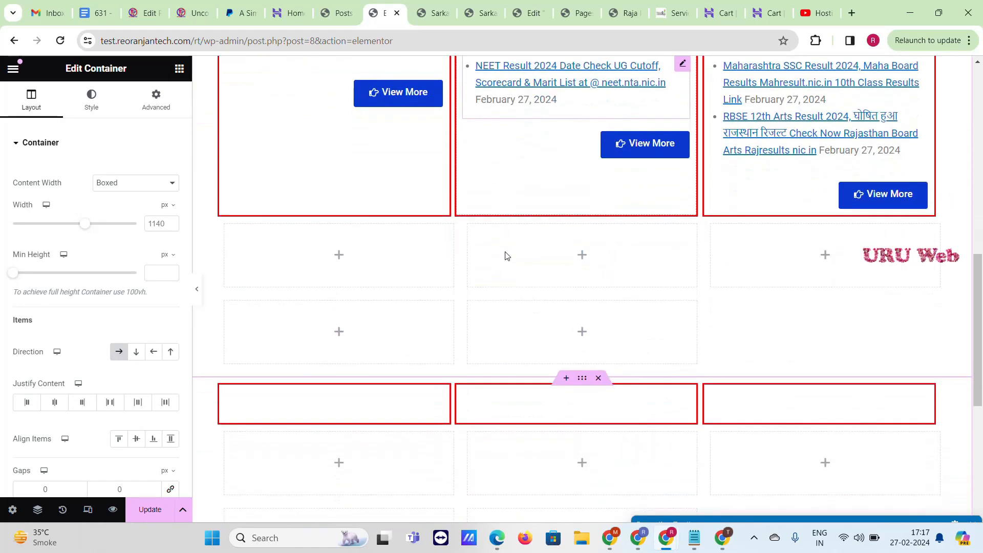
pyautogui.scroll(-1, 460, 246)
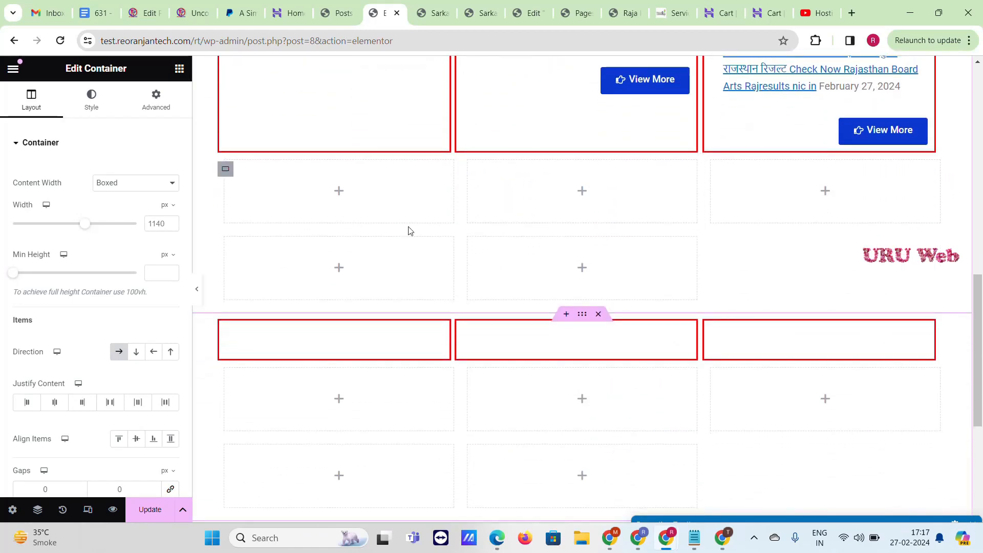
# Step: Delete the empty placeholder containers beneath the columns in both the original and the duplicated section
pyautogui.rightClick(361, 203)
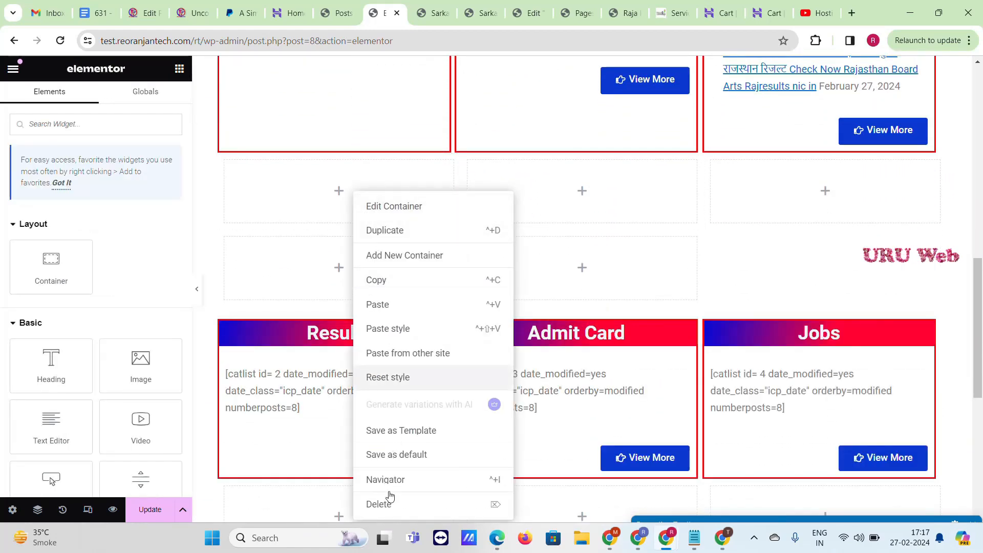
pyautogui.press('Delete')
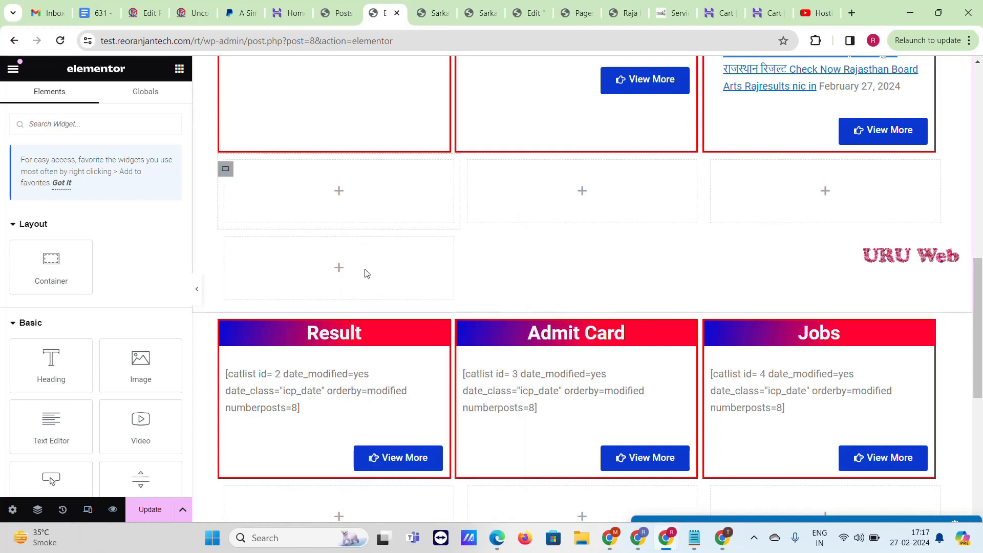
pyautogui.rightClick(385, 455)
pyautogui.click(377, 498)
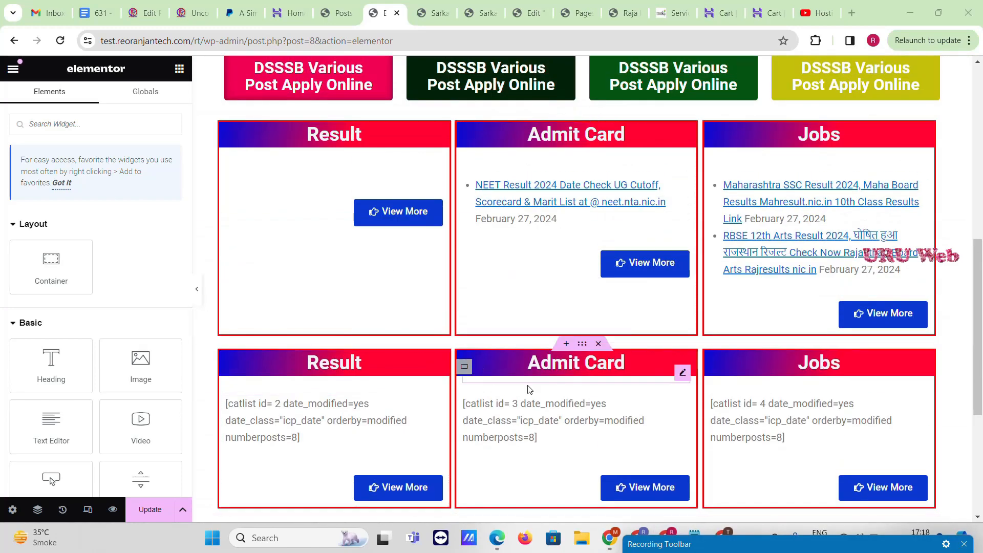
# Step: Duplicate the second Result, Admit Card and Jobs section to add a third row of columns
pyautogui.scroll(-1, 594, 348)
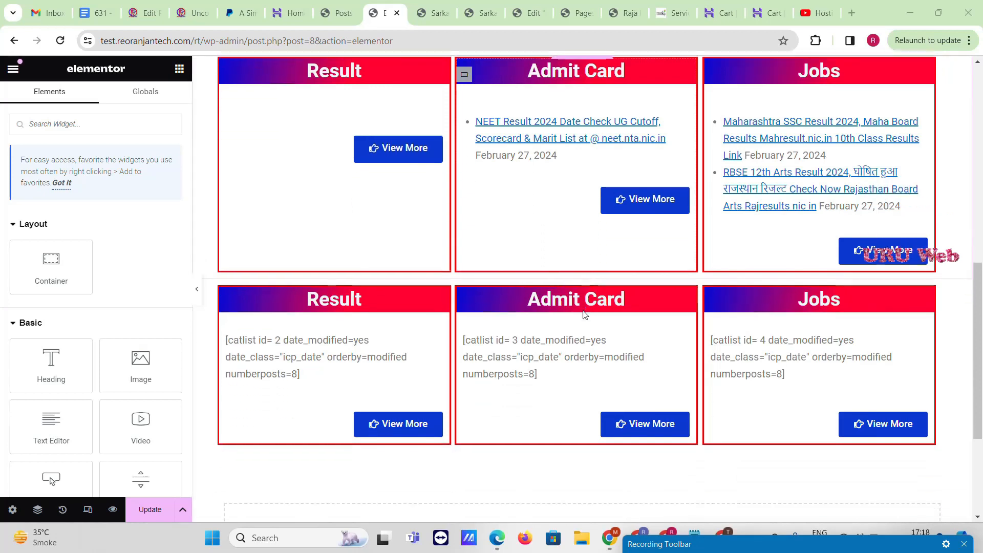
pyautogui.rightClick(581, 282)
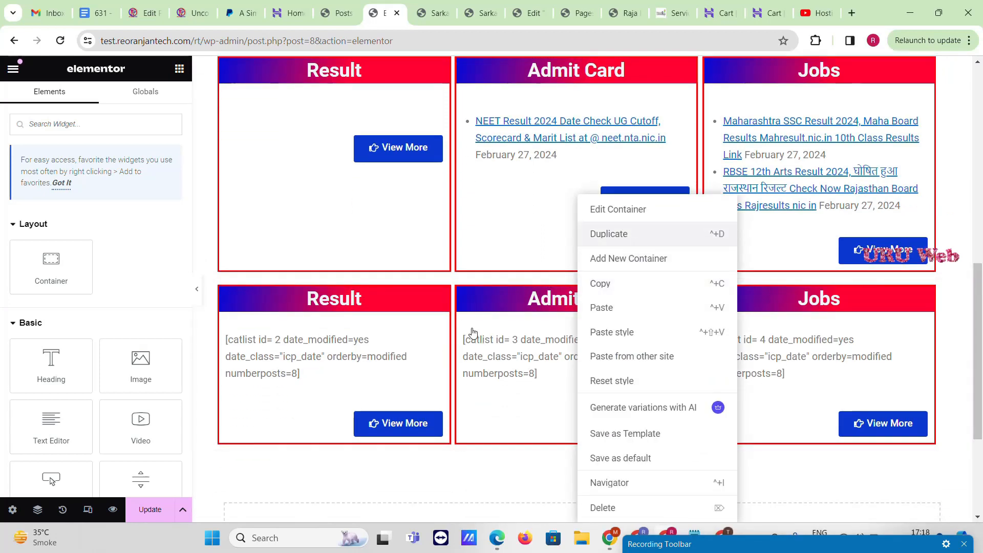
pyautogui.scroll(-4, 463, 234)
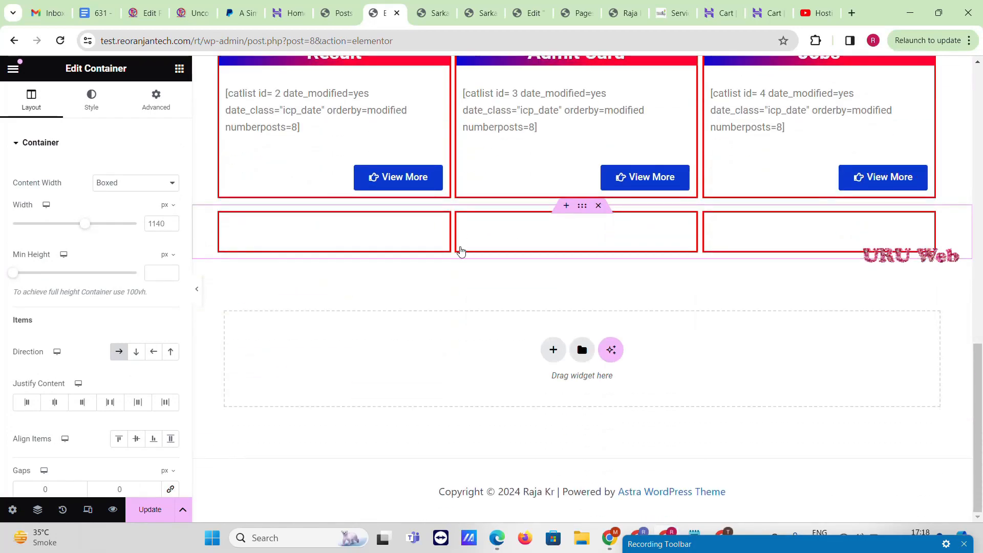
# Step: Examine the reference Sarkari Job Find page to see how its category boxes are stacked and arranged in rows
pyautogui.scroll(4, 476, 263)
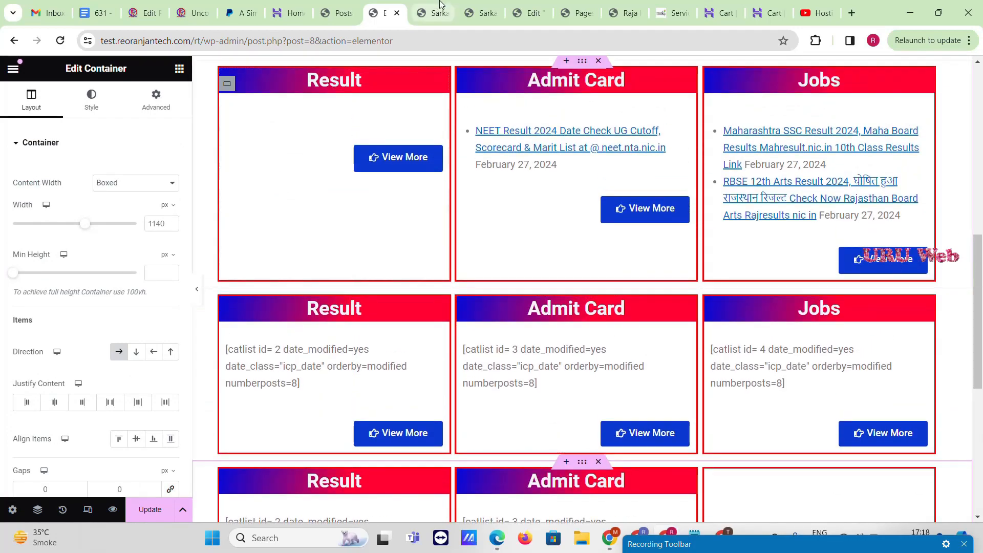
pyautogui.click(439, 5)
pyautogui.scroll(-10, 461, 226)
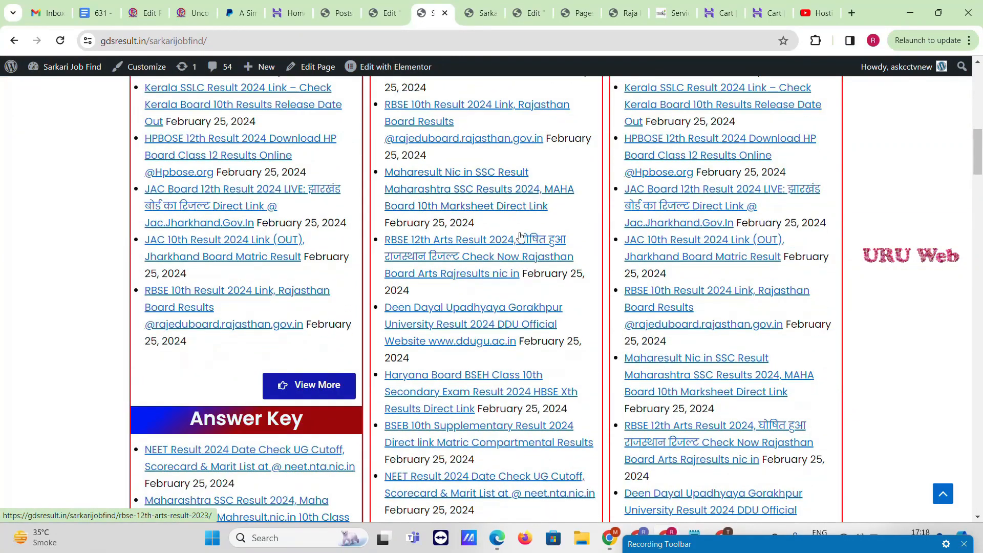
pyautogui.scroll(-15, 520, 236)
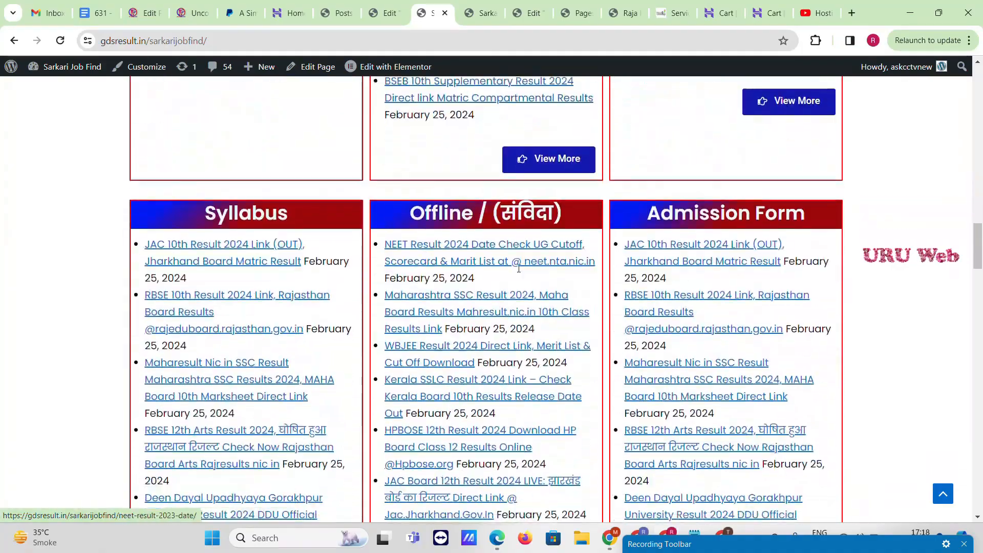
pyautogui.scroll(-15, 518, 269)
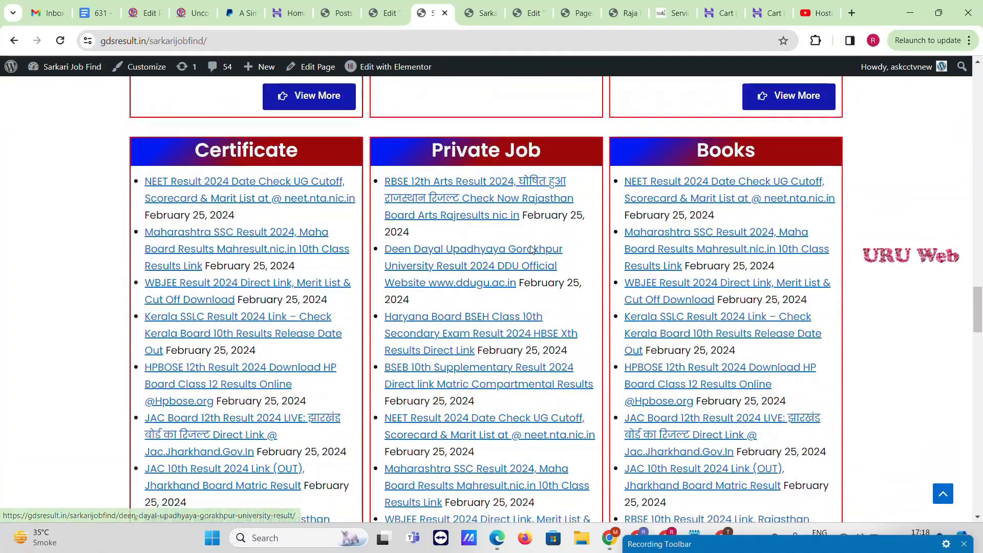
pyautogui.scroll(-5, 532, 249)
pyautogui.scroll(15, 402, 222)
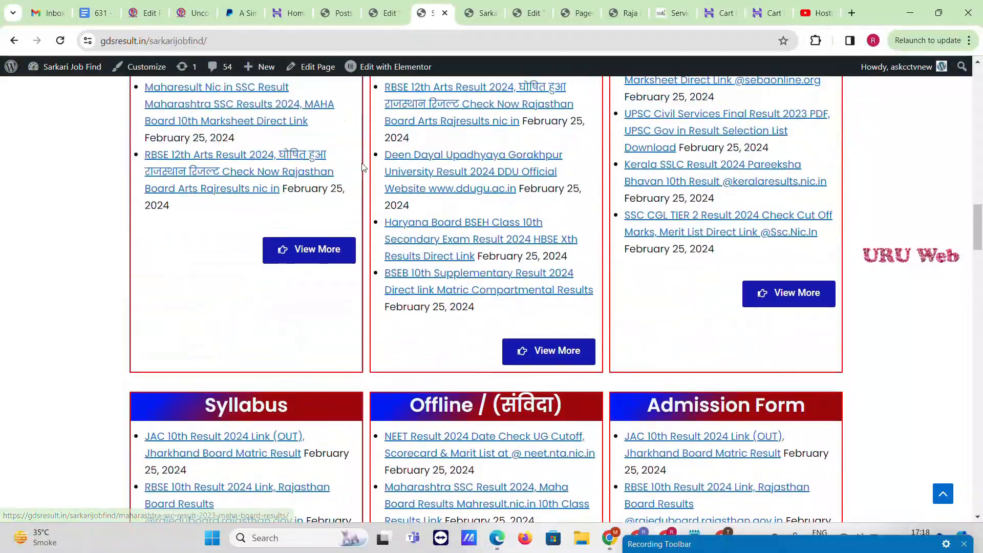
pyautogui.scroll(10, 362, 166)
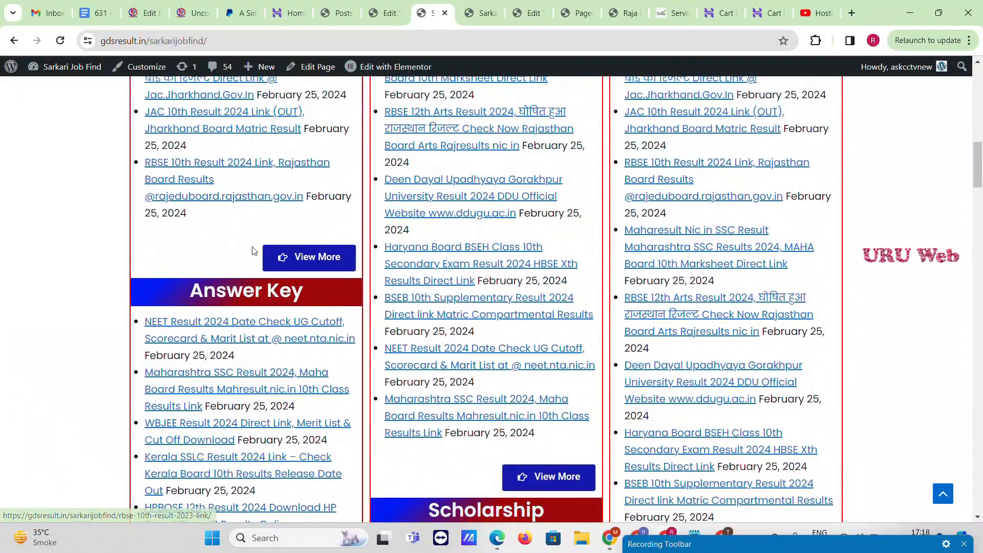
# Step: Back in the Elementor editor, copy the first row's Result heading and paste it at the end of the Result and Admit Card columns
pyautogui.click(384, 13)
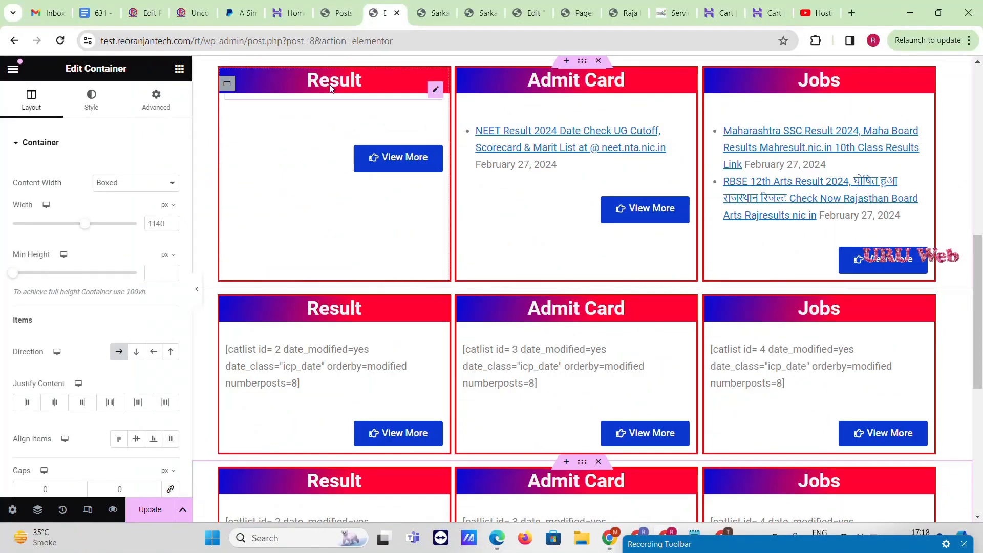
pyautogui.rightClick(363, 78)
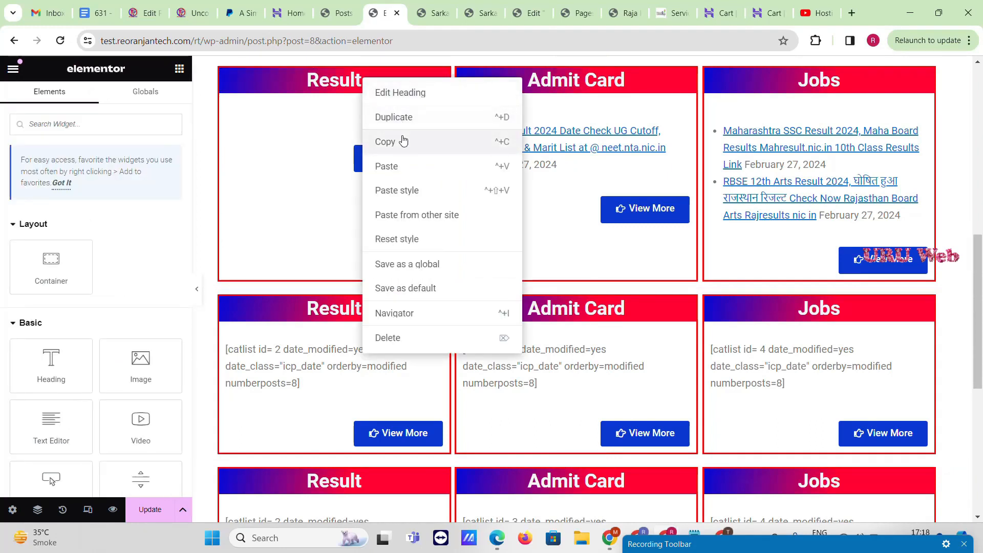
pyautogui.click(402, 141)
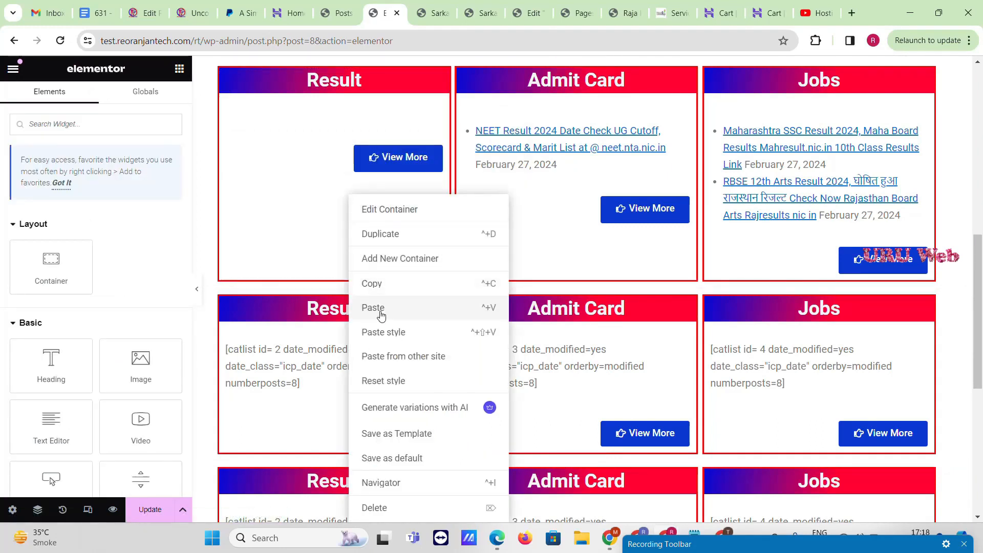
pyautogui.click(381, 309)
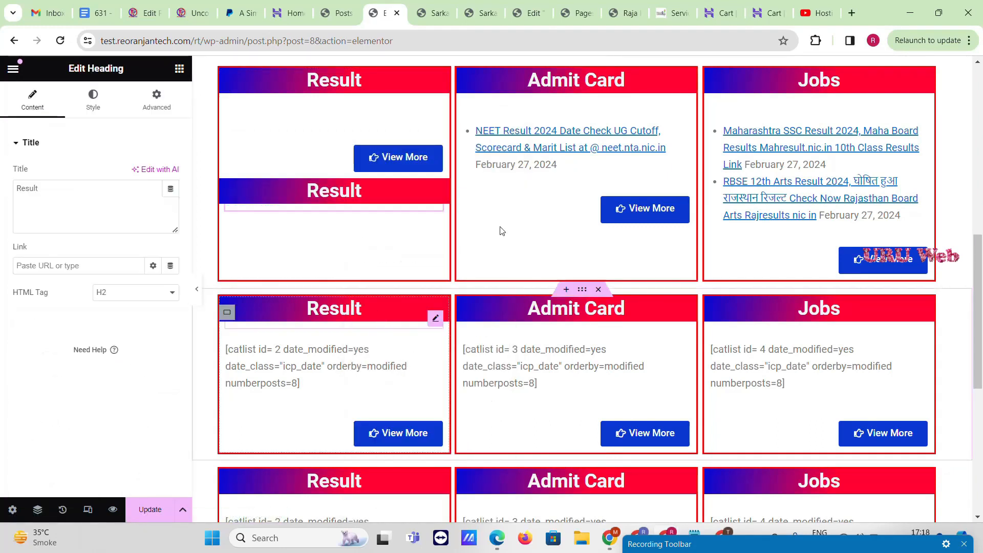
pyautogui.rightClick(608, 233)
pyautogui.click(640, 310)
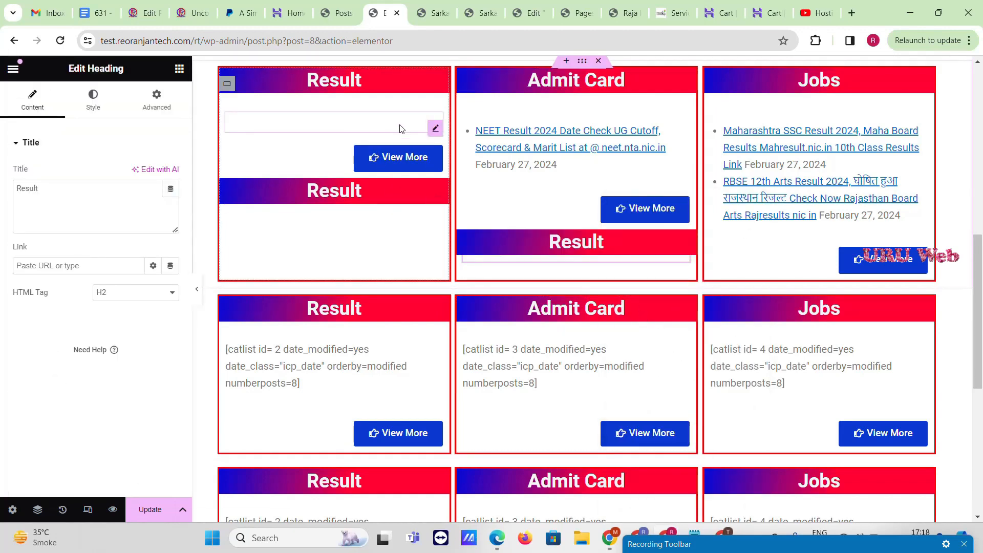
# Step: Copy the first row's Result shortcode text widget and paste it beneath the added headings in the Result and Admit Card columns
pyautogui.rightClick(437, 130)
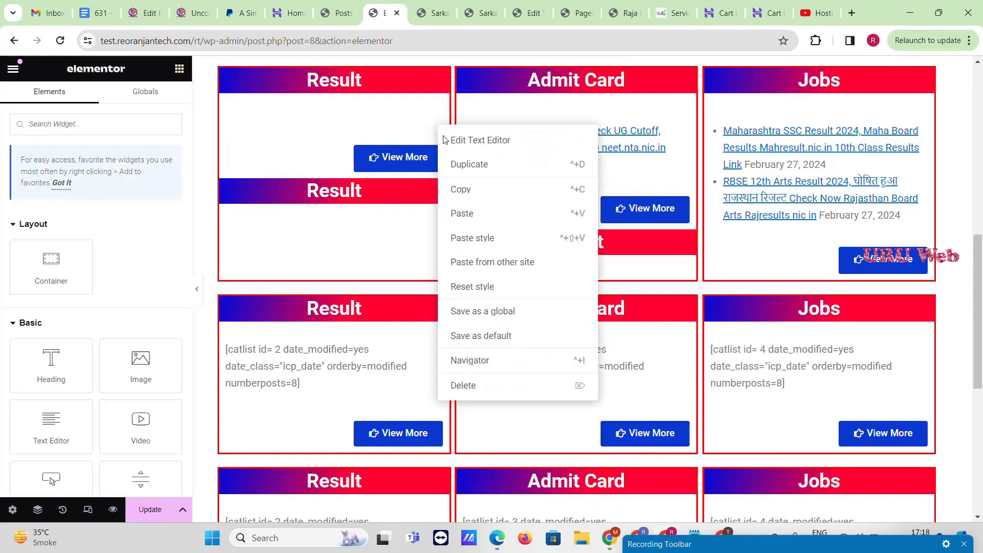
pyautogui.click(469, 189)
pyautogui.rightClick(326, 233)
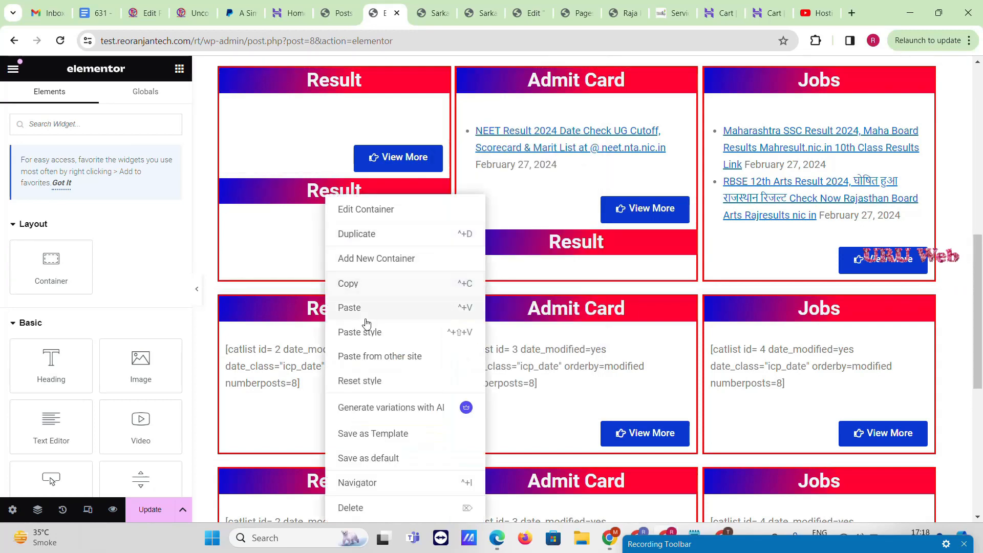
pyautogui.click(569, 279)
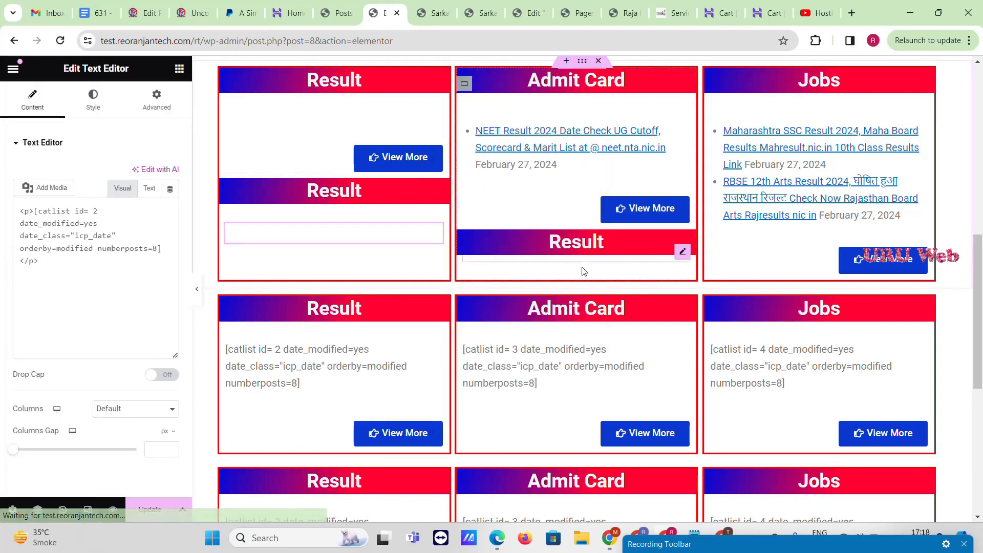
pyautogui.rightClick(581, 268)
pyautogui.click(608, 313)
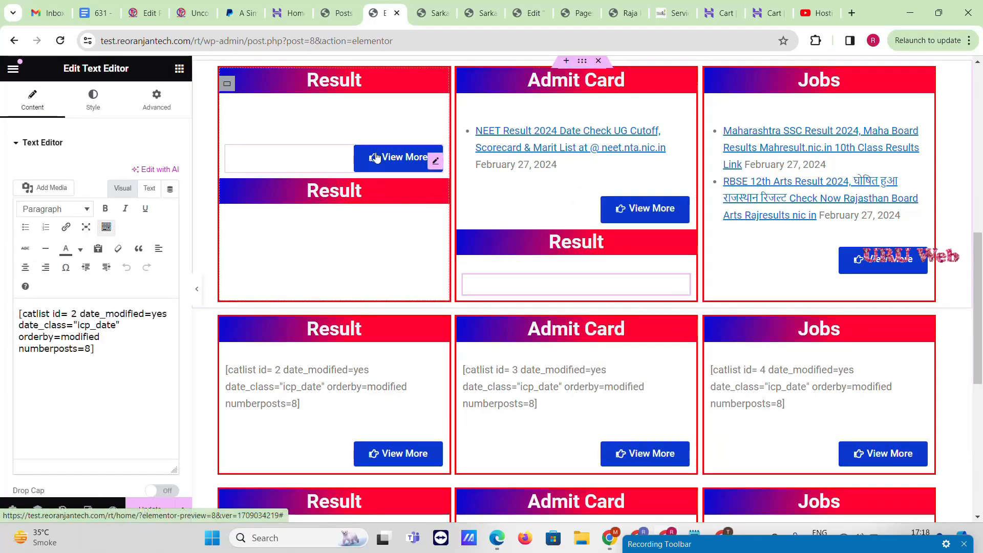
# Step: Copy the Result column's View More button and paste it at the end of the first row's Result and Admit Card columns
pyautogui.rightClick(378, 157)
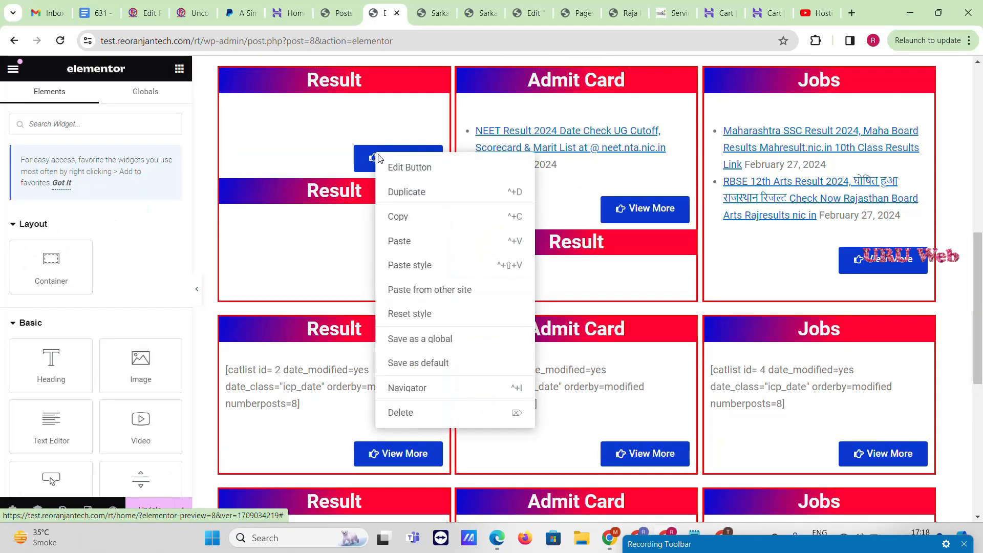
pyautogui.click(373, 287)
pyautogui.rightClick(377, 287)
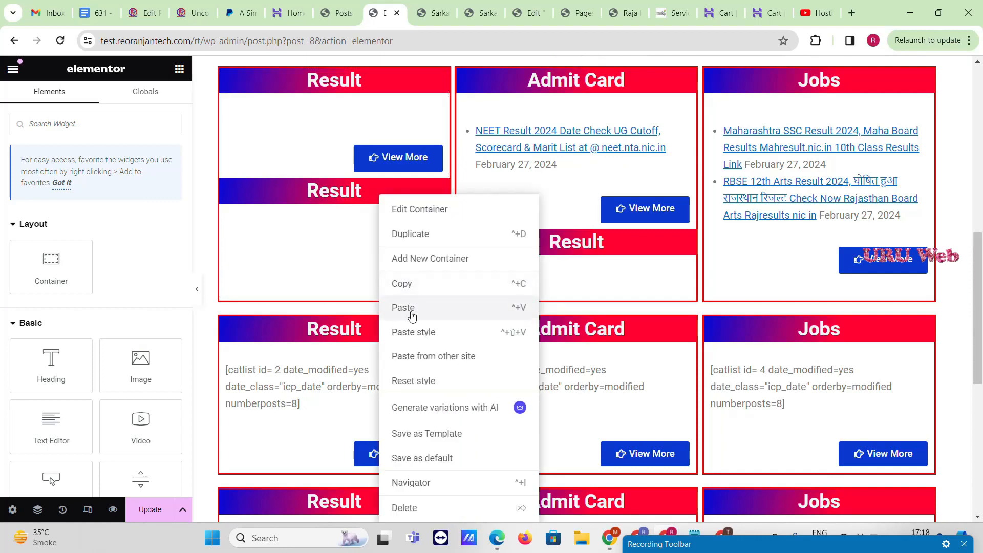
pyautogui.click(506, 318)
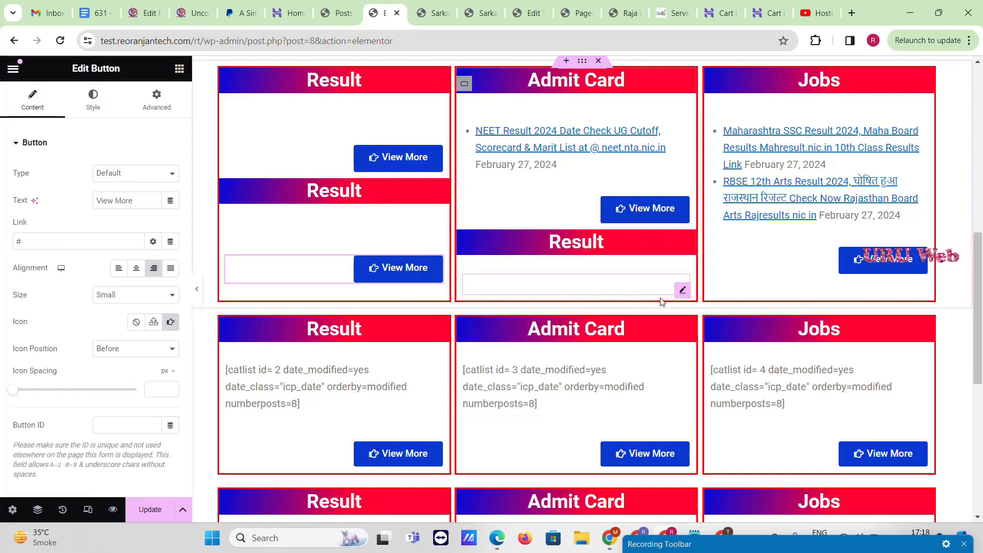
pyautogui.rightClick(660, 301)
pyautogui.click(684, 335)
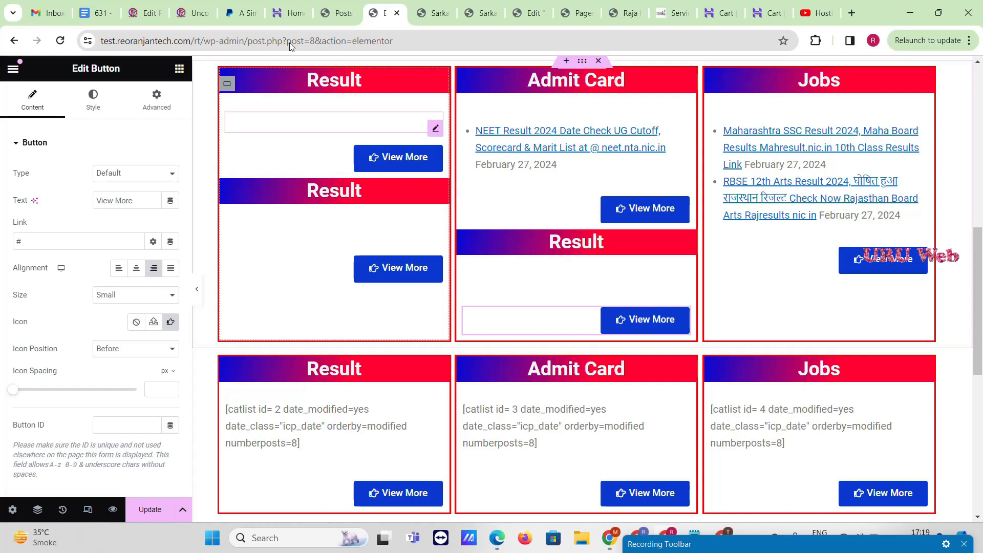
# Step: Set numberposts to 23 in the catlist shortcode of the first row's Jobs column
pyautogui.click(436, 129)
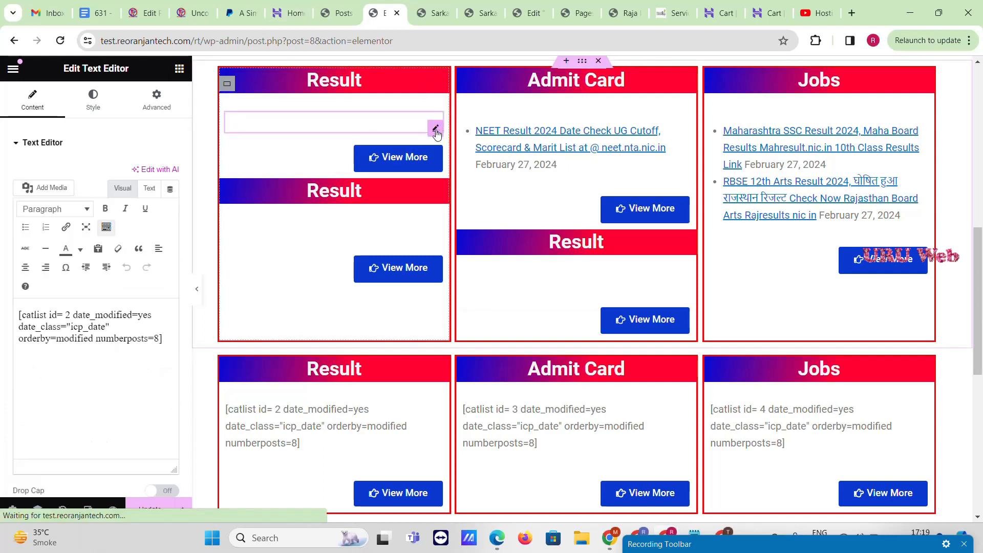
pyautogui.scroll(-3, 104, 254)
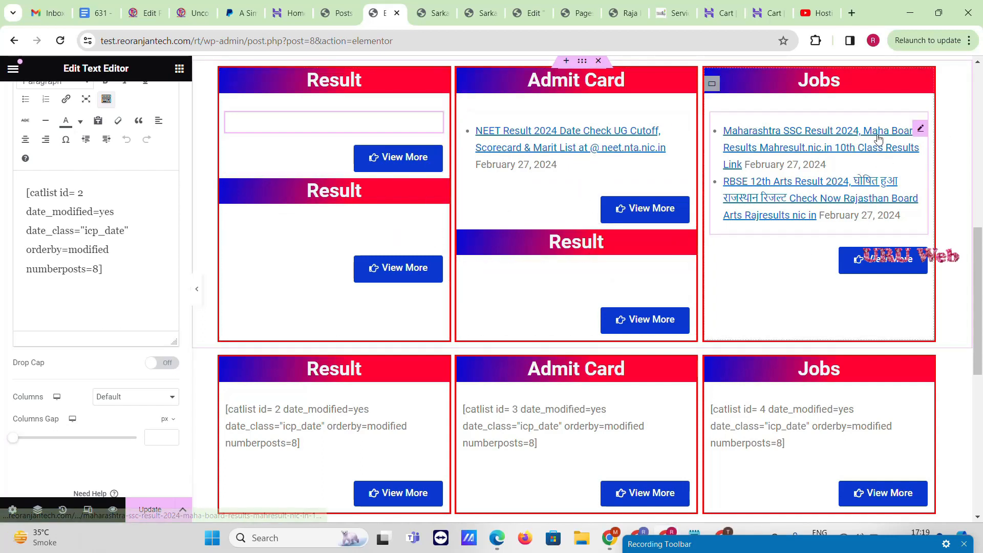
pyautogui.click(920, 130)
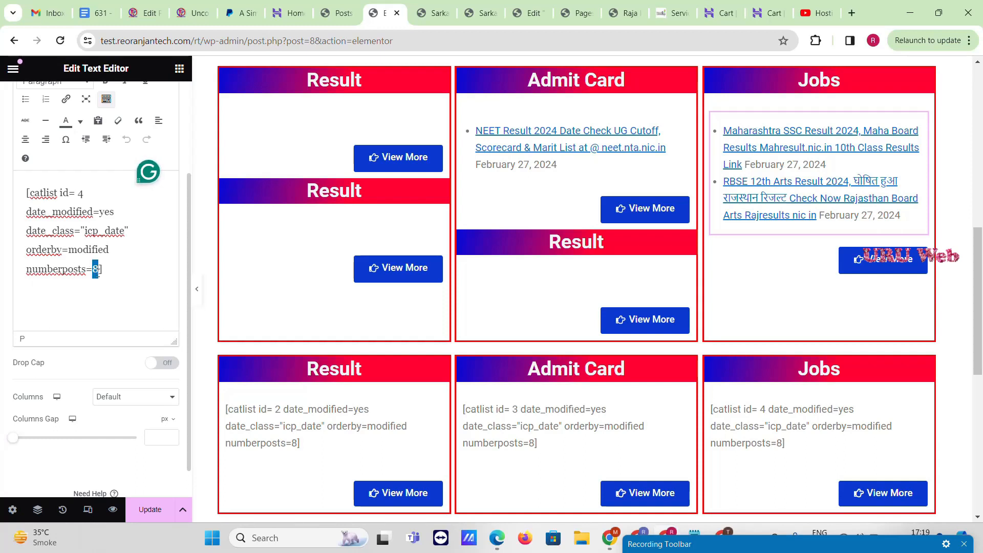
pyautogui.write('23')
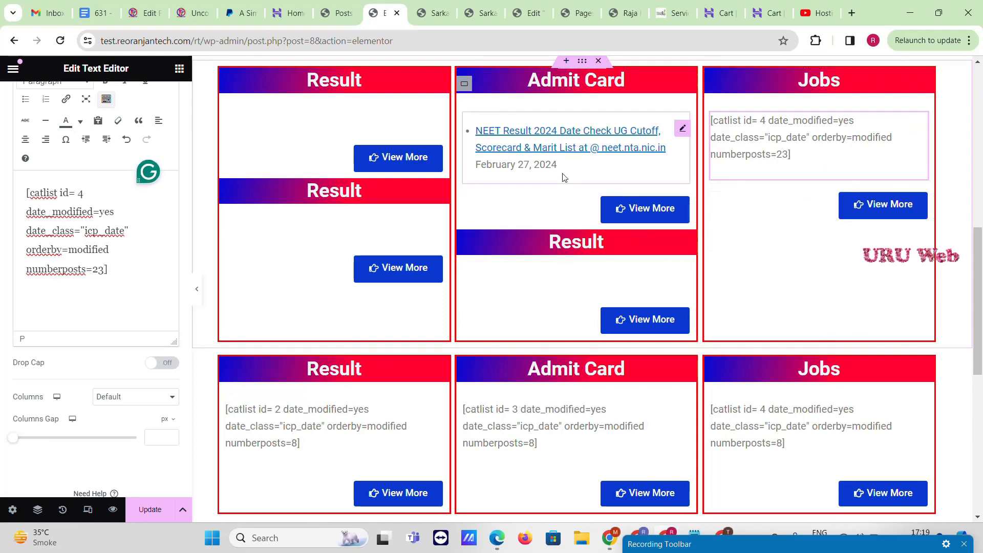
# Step: Save the page, open the live Home page in a new tab to review all column rows, and close that tab
pyautogui.scroll(-6, 439, 225)
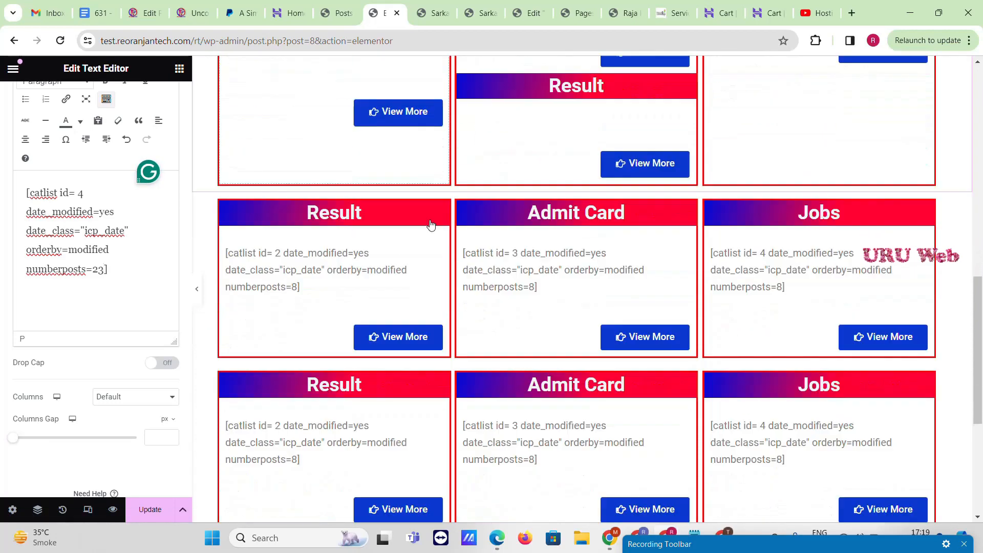
pyautogui.scroll(-2, 577, 298)
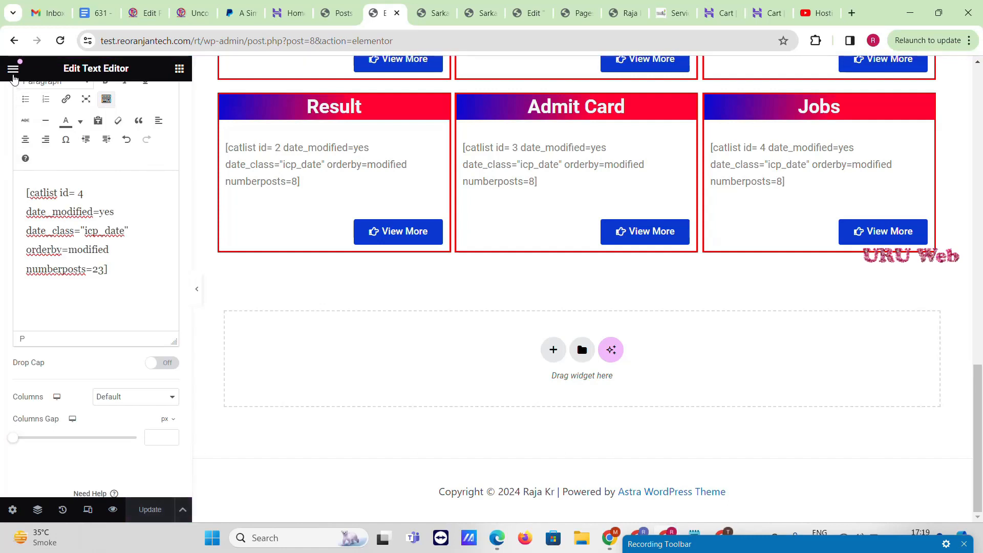
pyautogui.click(13, 68)
pyautogui.rightClick(63, 319)
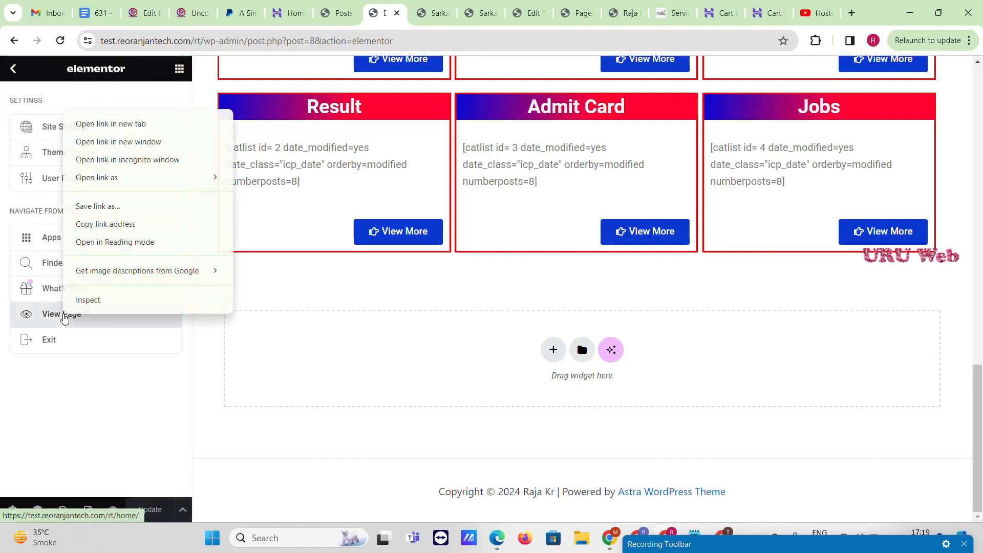
pyautogui.click(119, 129)
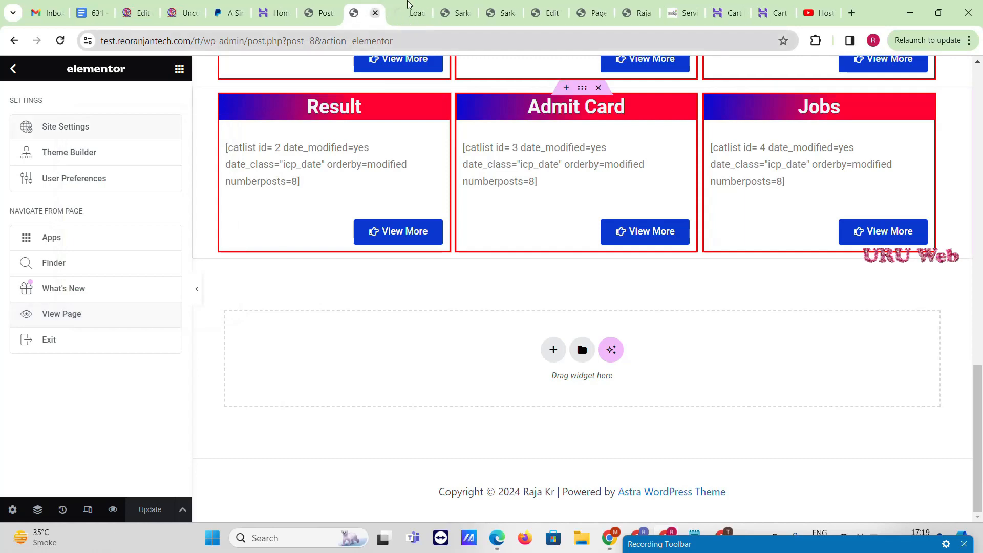
pyautogui.click(408, 6)
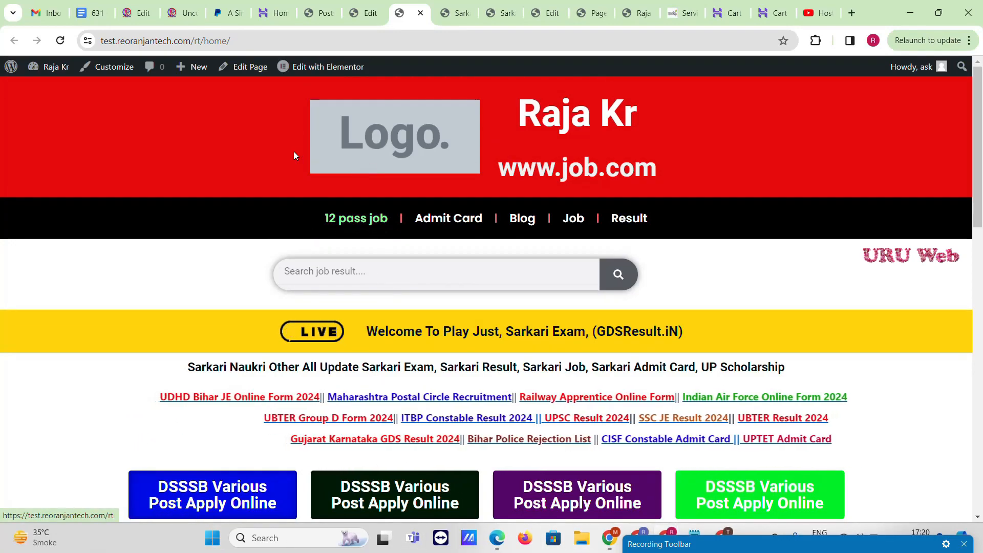
pyautogui.scroll(-3, 294, 152)
pyautogui.scroll(-5, 268, 232)
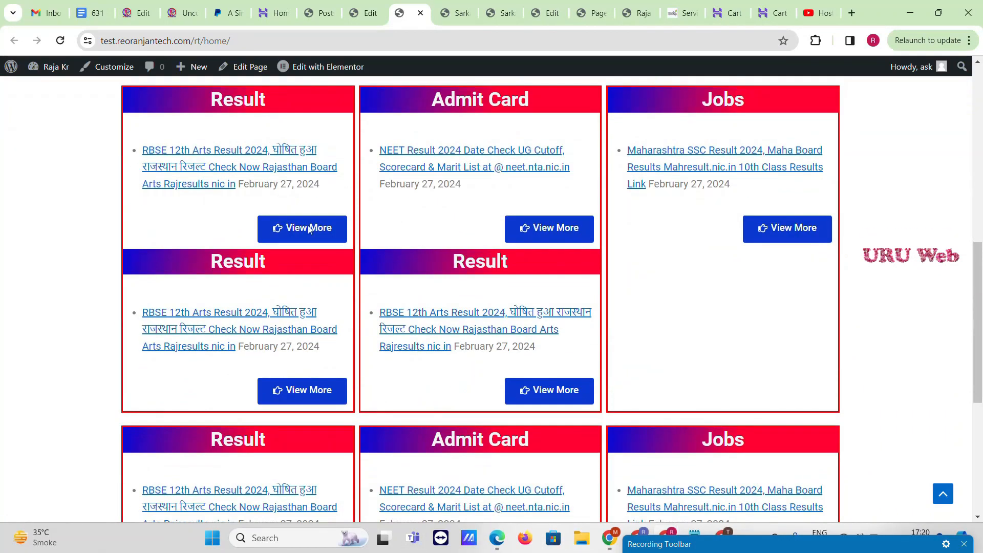
pyautogui.scroll(-5, 647, 237)
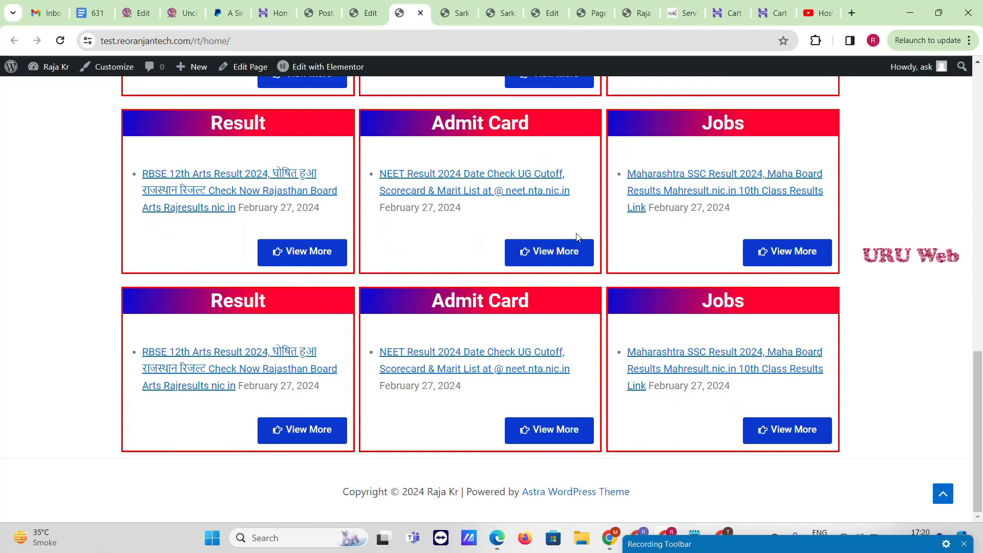
pyautogui.scroll(4, 578, 238)
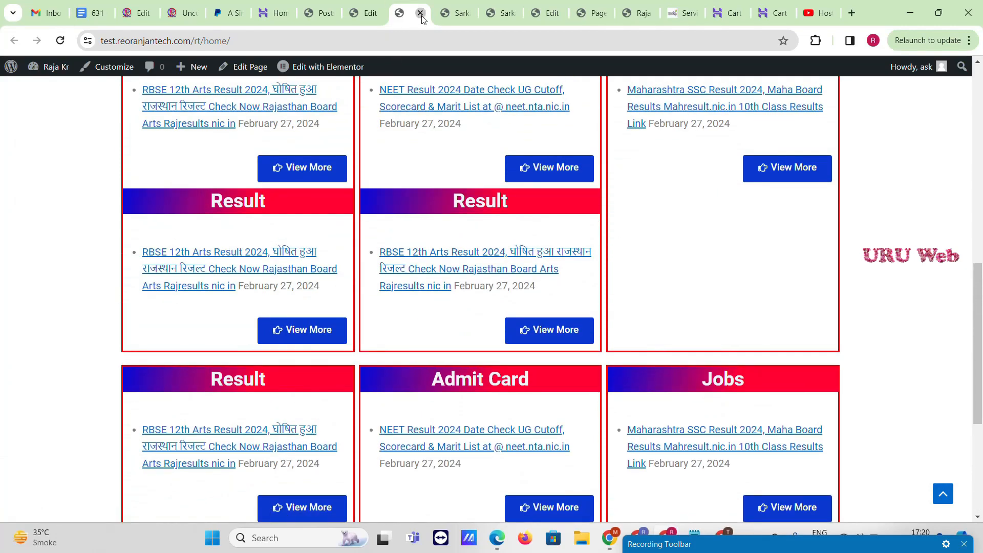
pyautogui.click(420, 15)
# Step: Copy the "Sarkari Job Find On Telegram : Join Now" line from the reference Sarkari Job Find page
pyautogui.click(434, 14)
pyautogui.scroll(-14, 447, 208)
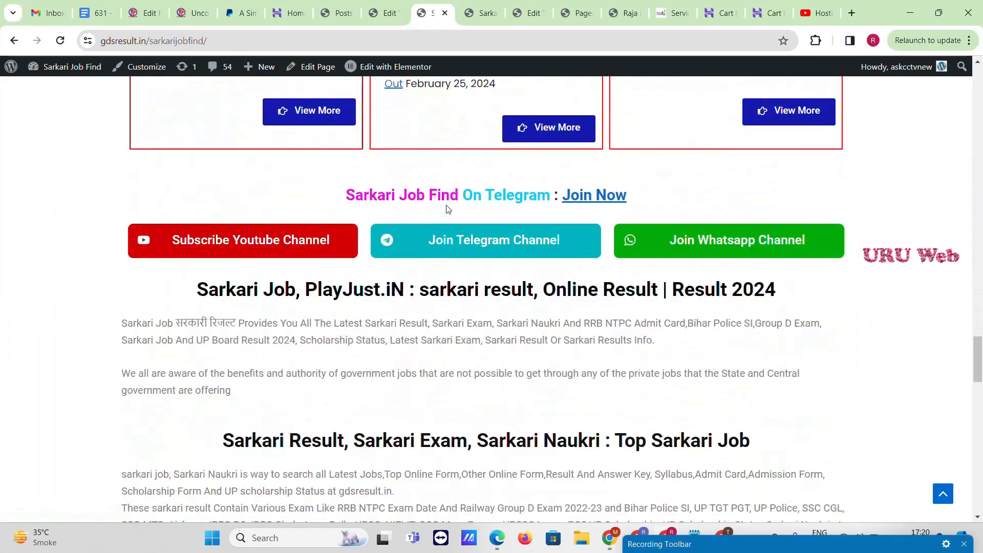
pyautogui.moveTo(330, 201); pyautogui.dragTo(714, 187)
pyautogui.hotkey('ctrl', 'c')
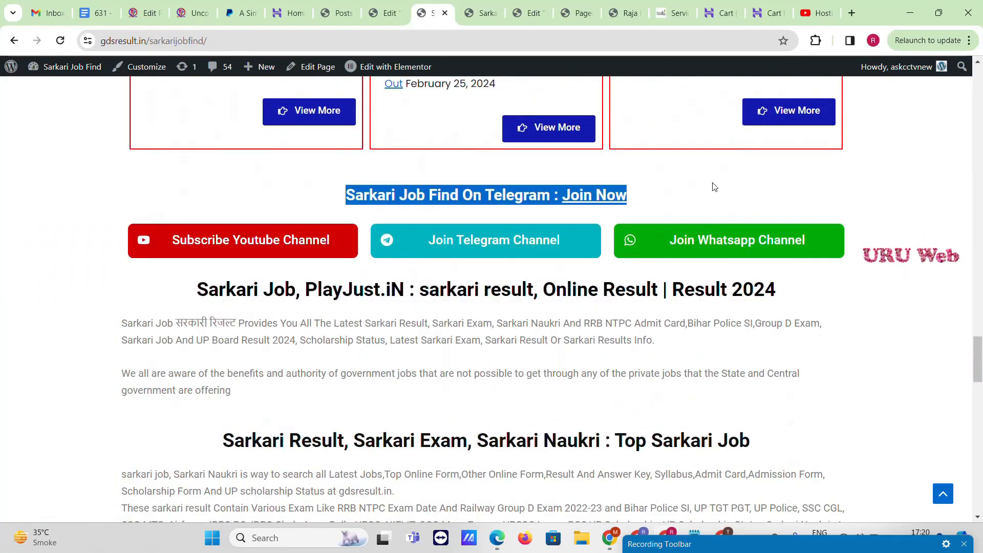
# Step: In the Elementor editor, add a single-column container below the third row and place a Heading widget in it
pyautogui.click(380, 6)
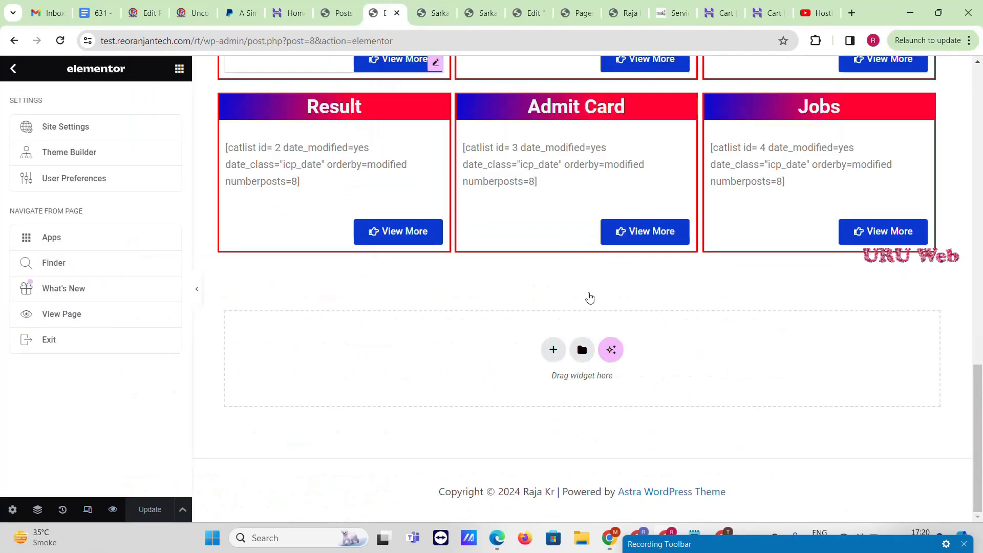
pyautogui.click(553, 350)
pyautogui.click(419, 391)
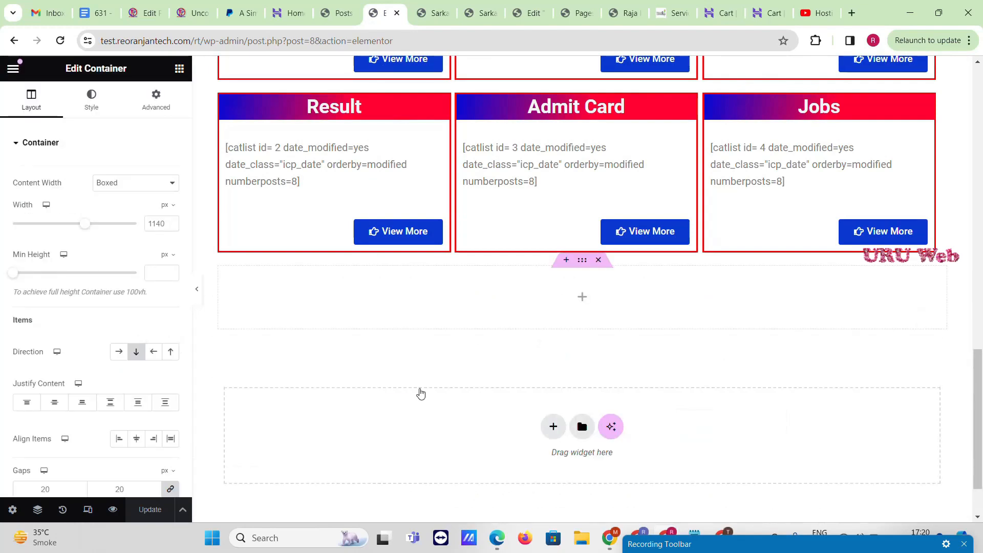
pyautogui.click(583, 298)
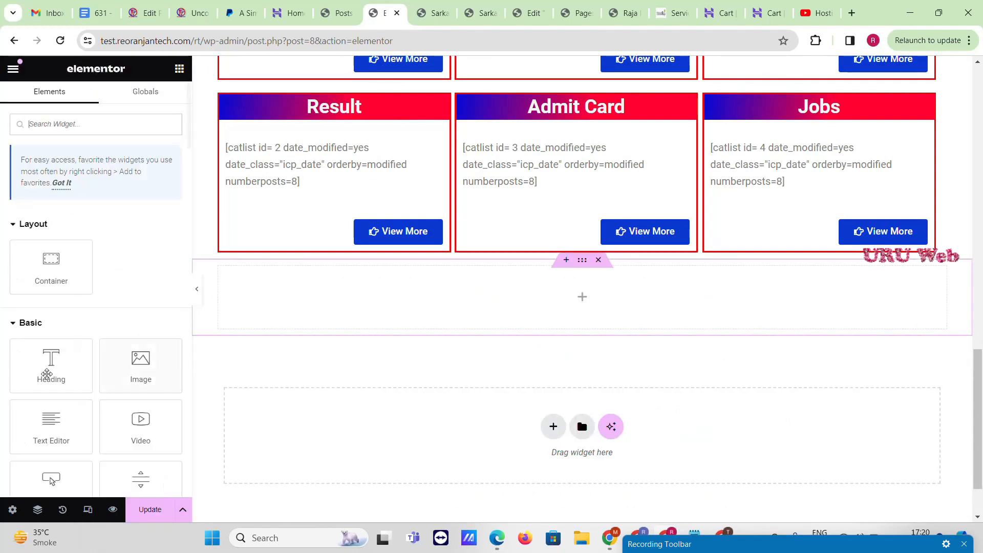
pyautogui.moveTo(46, 374); pyautogui.dragTo(147, 413)
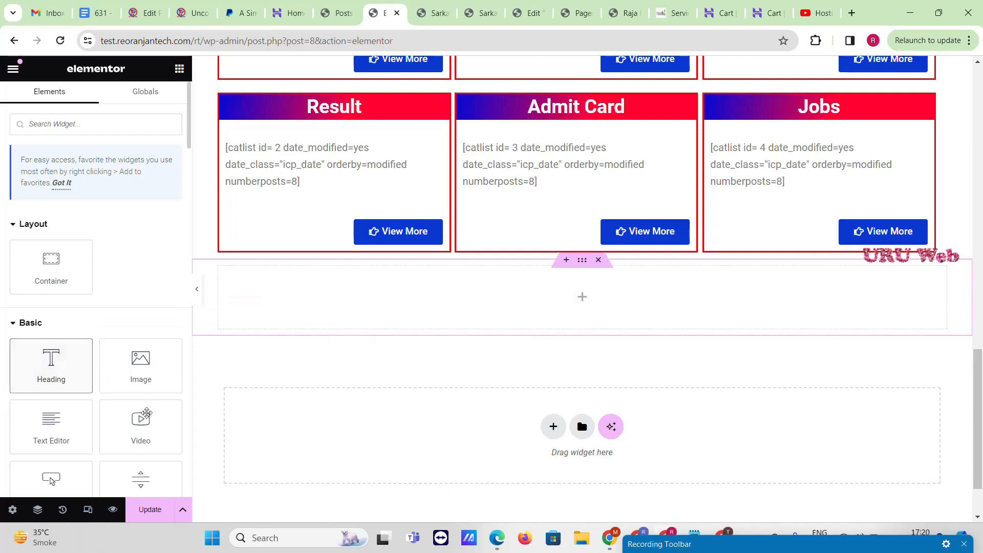
# Step: Add a text widget in the empty container below the job boxes and replace its placeholder with the copied "Sarkari Job Find On Telegram : Join Now" line
pyautogui.moveTo(51, 425); pyautogui.dragTo(640, 302)
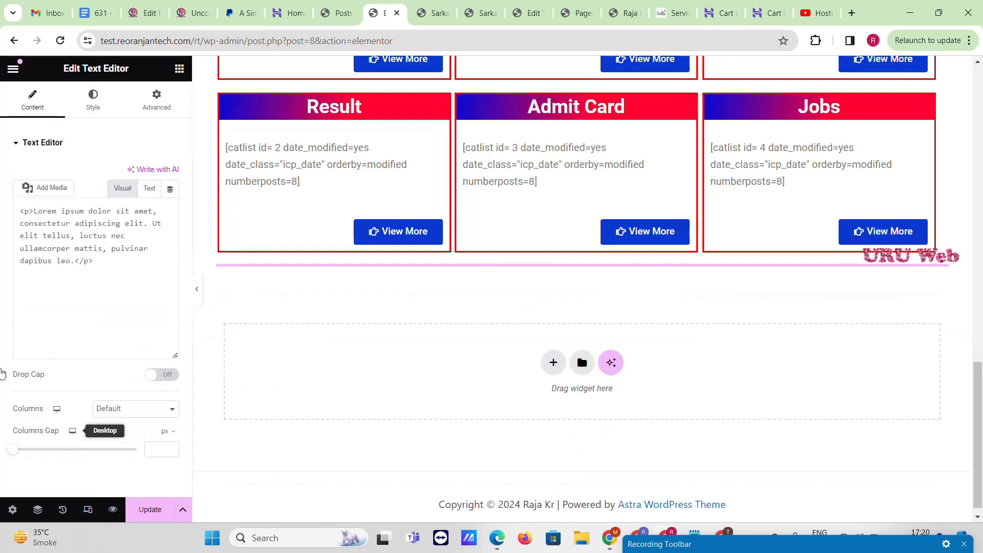
pyautogui.tripleClick(33, 342)
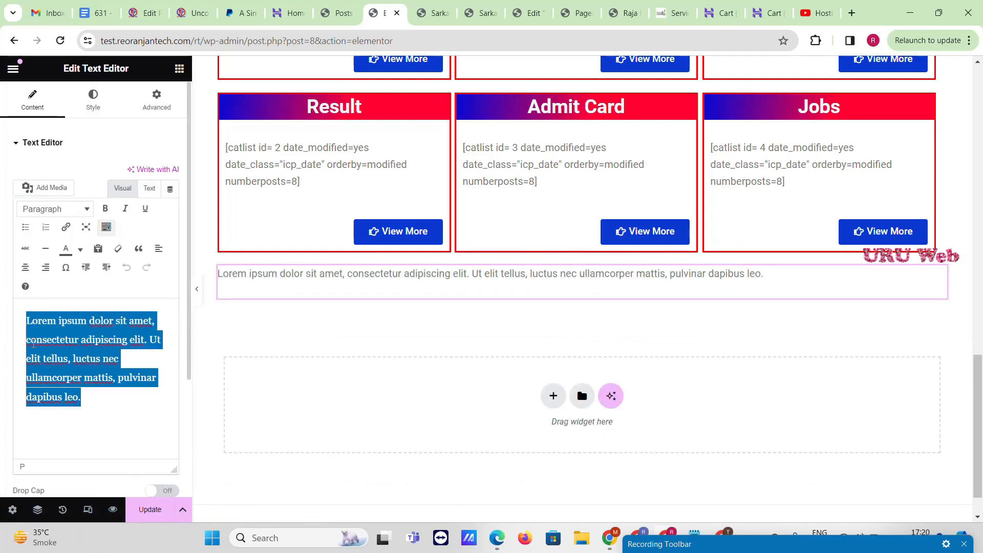
pyautogui.hotkey('ctrl', 'v')
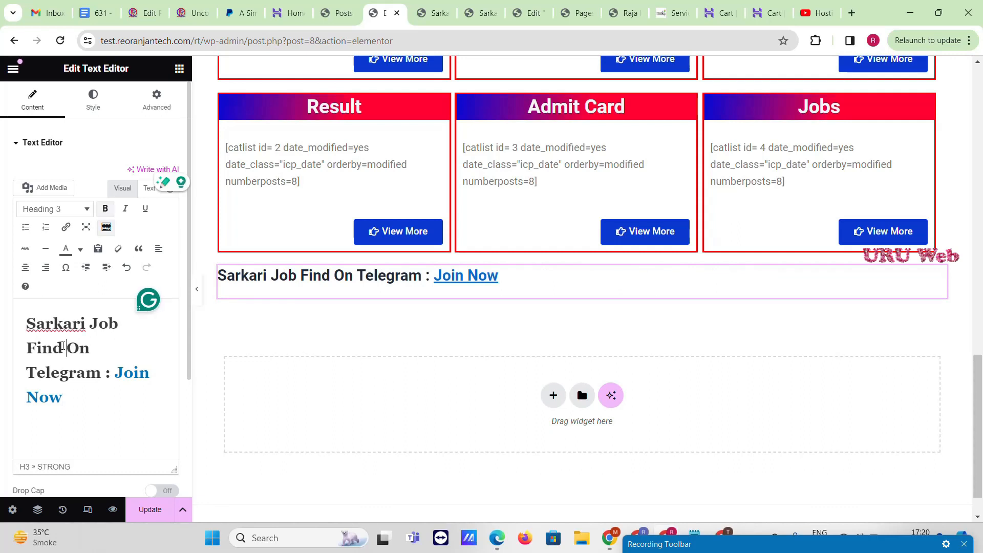
# Step: Colour "Sarkari Job Find" cyan and "On Telegram" blue in the new text line
pyautogui.moveTo(65, 348); pyautogui.dragTo(27, 322)
pyautogui.click(80, 250)
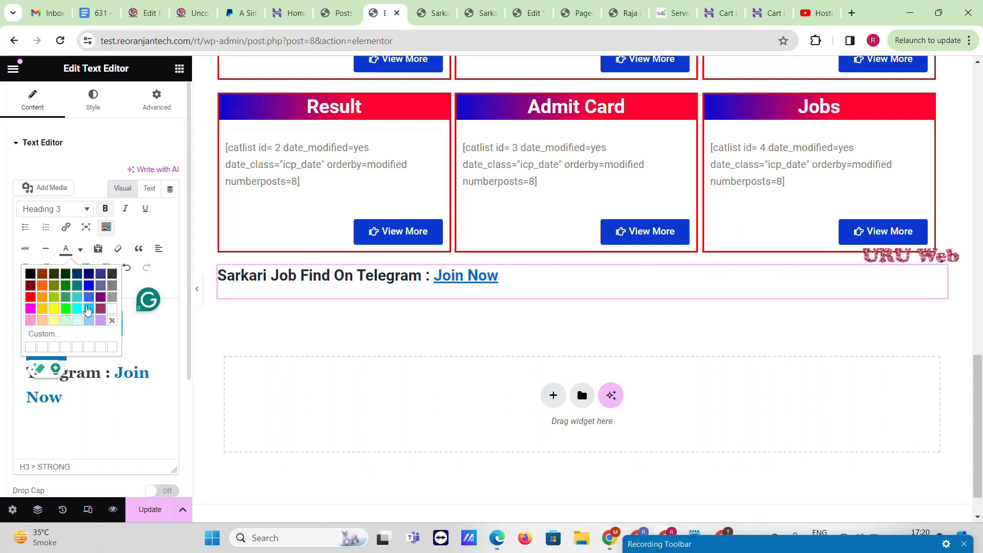
pyautogui.click(79, 313)
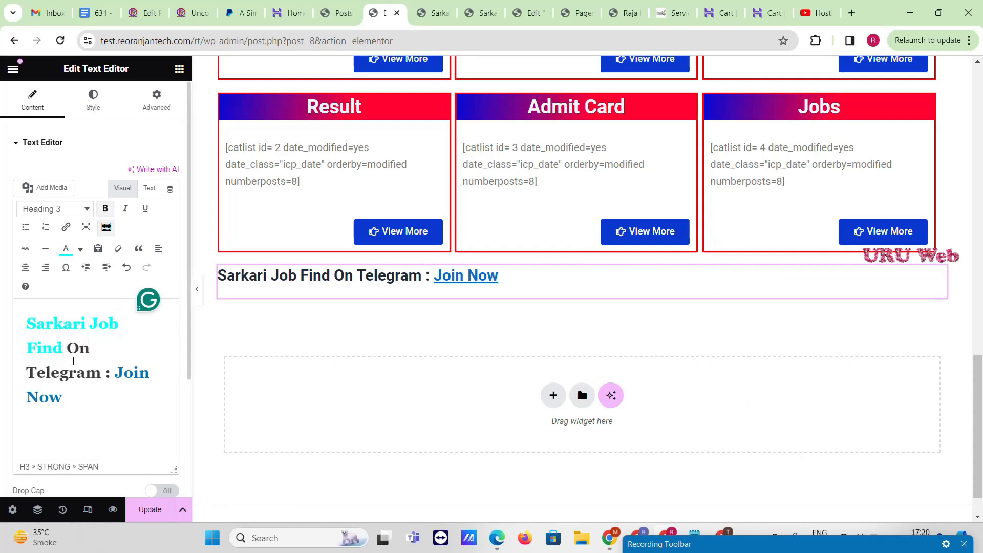
pyautogui.moveTo(67, 348); pyautogui.dragTo(101, 372)
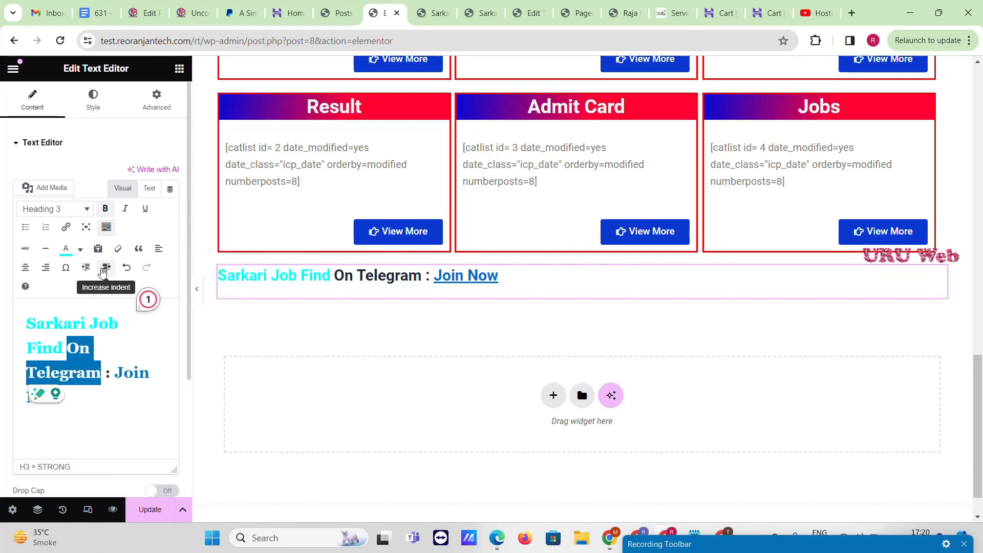
pyautogui.click(81, 249)
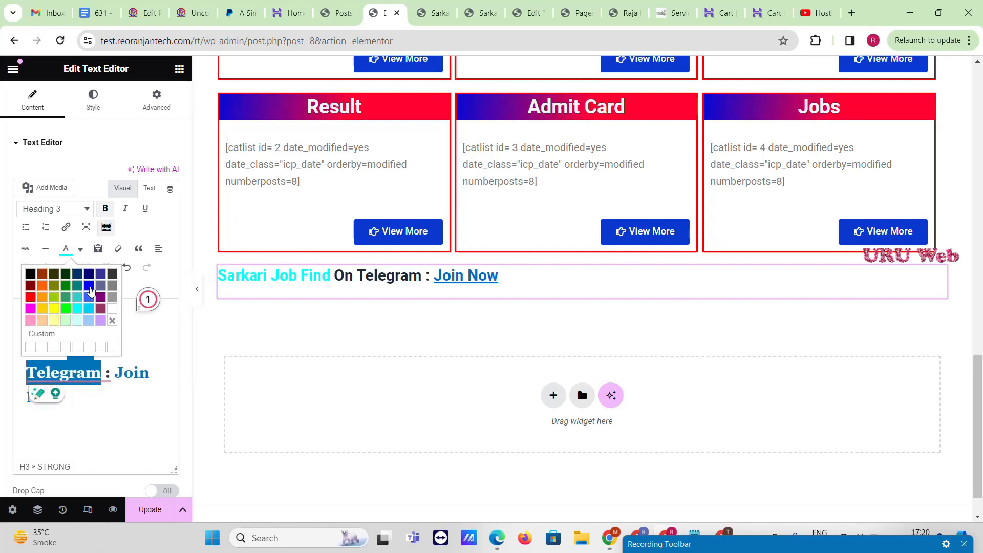
pyautogui.click(89, 285)
pyautogui.click(127, 348)
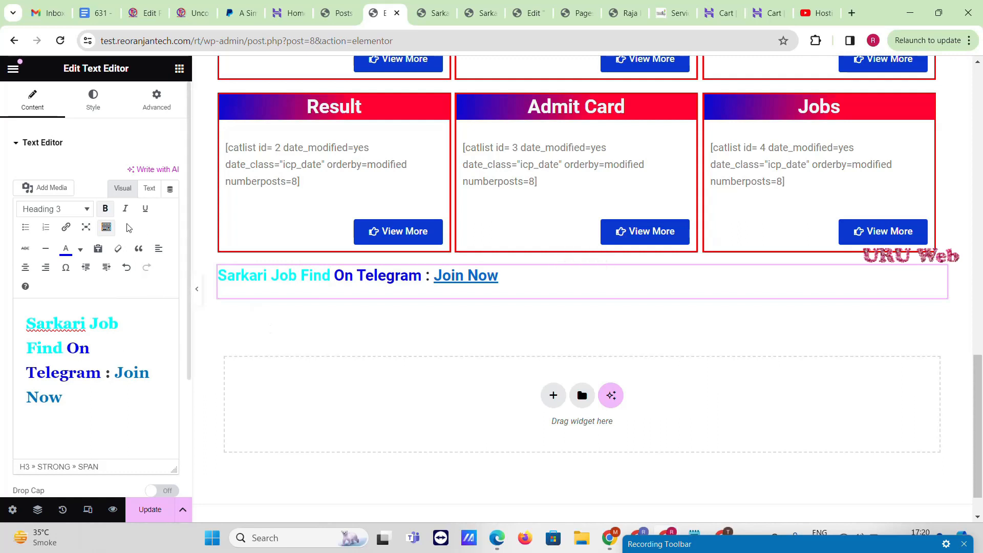
# Step: Centre the Telegram line and format it as Heading 2
pyautogui.click(25, 267)
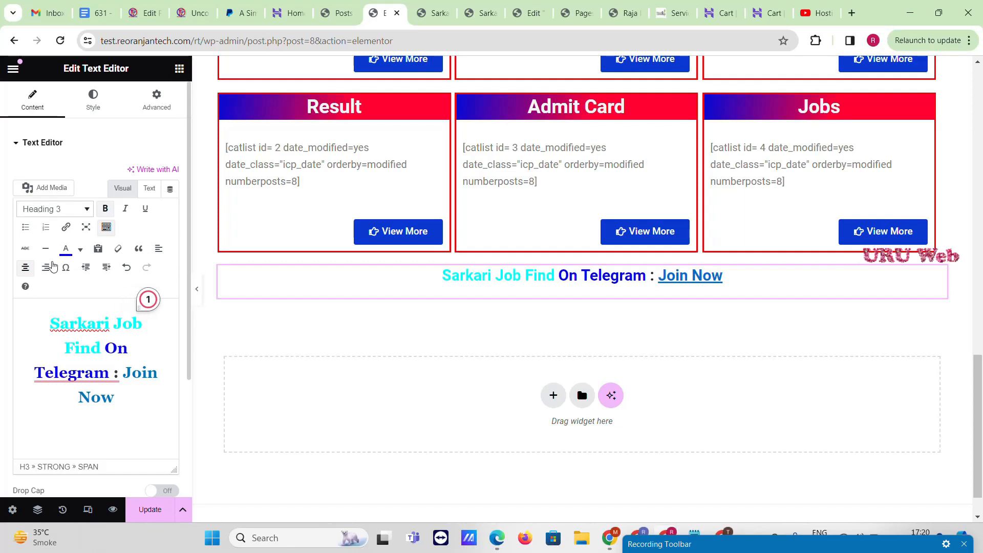
pyautogui.click(53, 209)
pyautogui.click(64, 281)
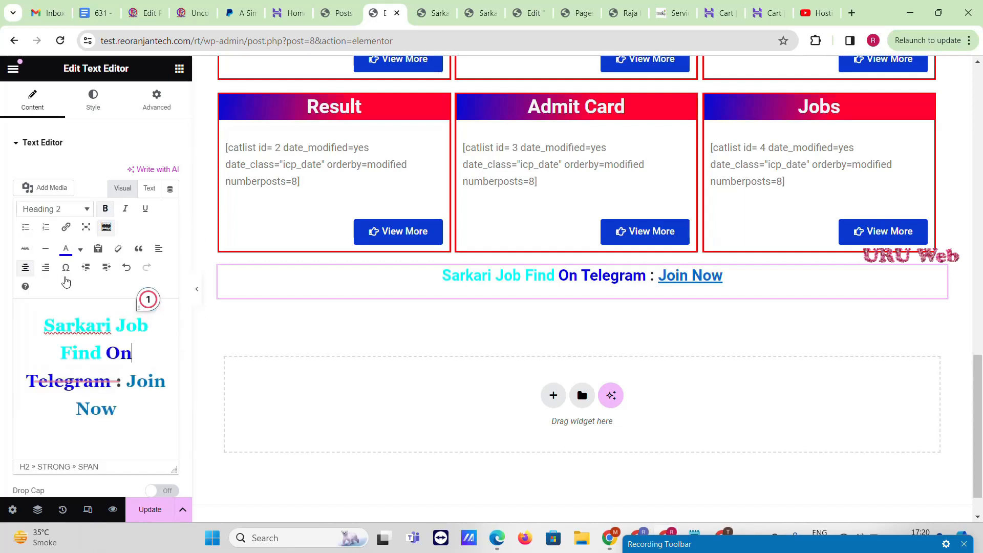
# Step: Copy the "Subscribe Youtube Channel" button label from the gdsresult.in reference page and return to the page being edited
pyautogui.click(433, 13)
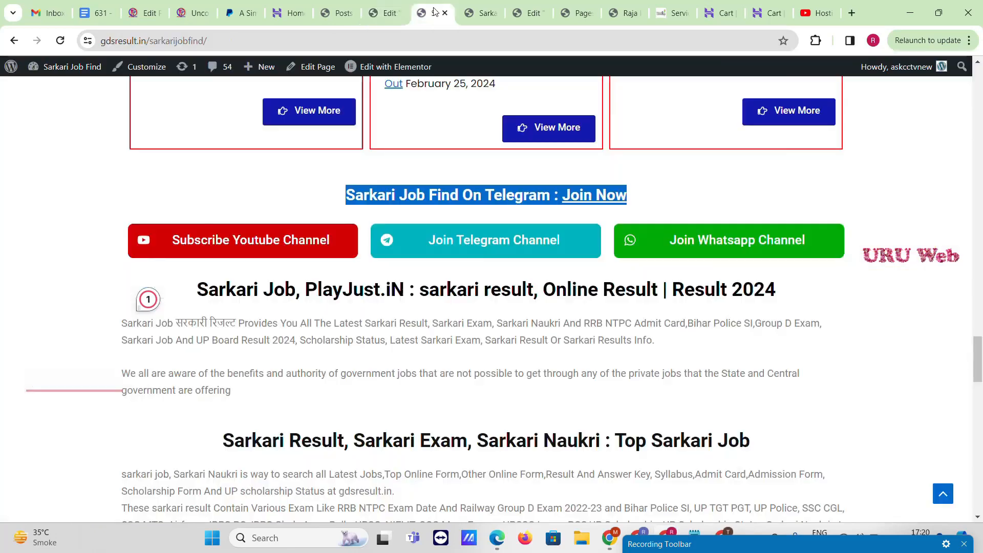
pyautogui.scroll(-2, 427, 256)
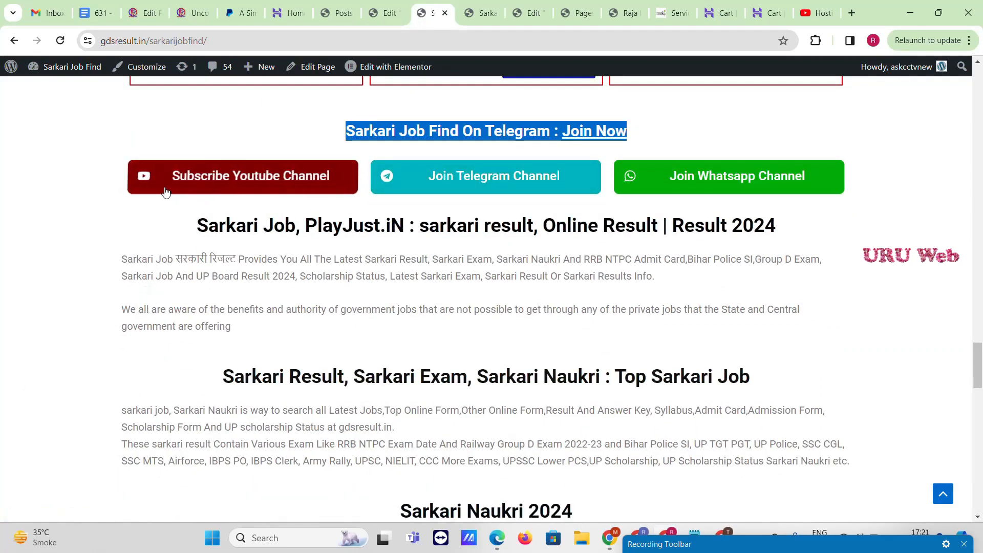
pyautogui.moveTo(99, 173); pyautogui.dragTo(337, 185)
pyautogui.hotkey('ctrl', 'c')
pyautogui.click(385, 13)
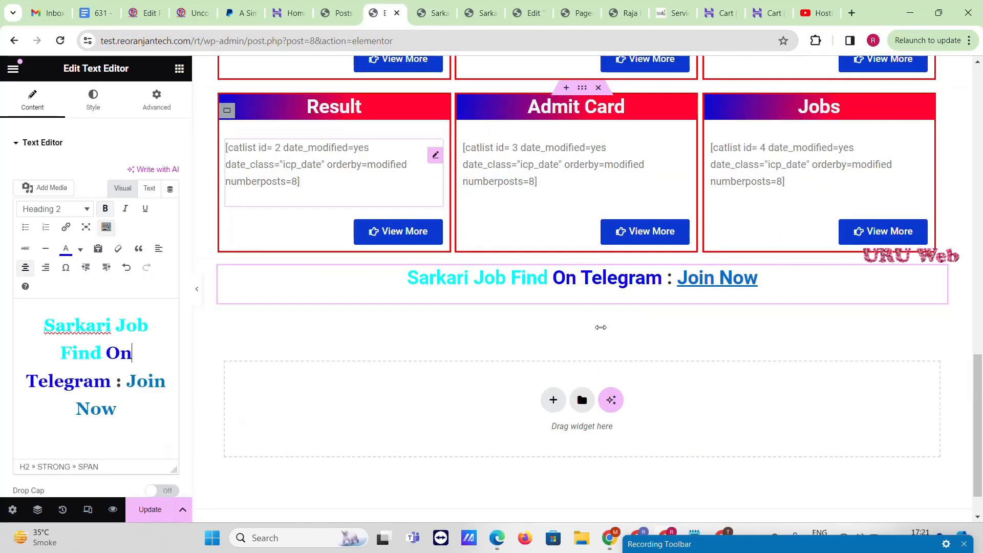
# Step: Insert a two-row, three-column container structure below the Telegram line and delete its second row, keeping three columns
pyautogui.click(553, 401)
pyautogui.scroll(-2, 602, 442)
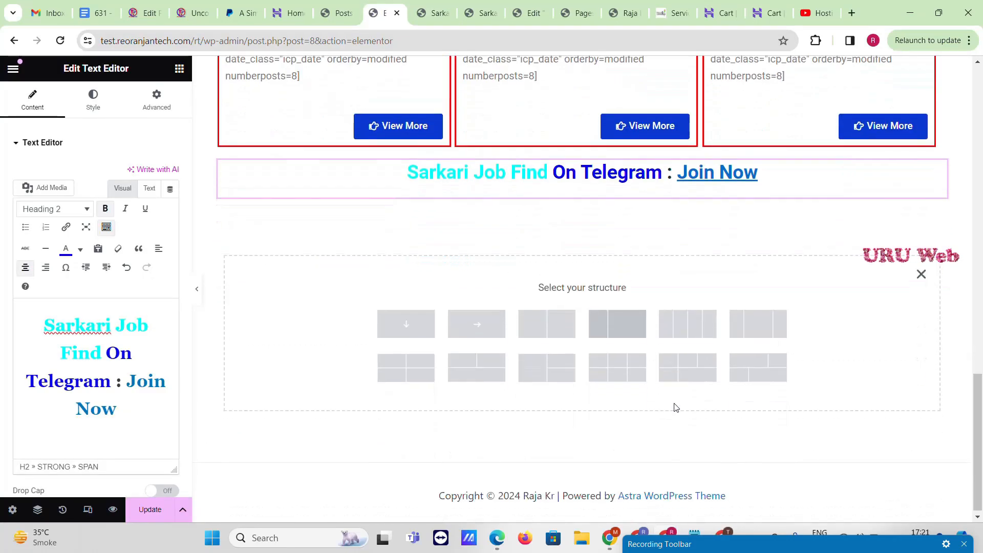
pyautogui.click(616, 375)
pyautogui.rightClick(374, 321)
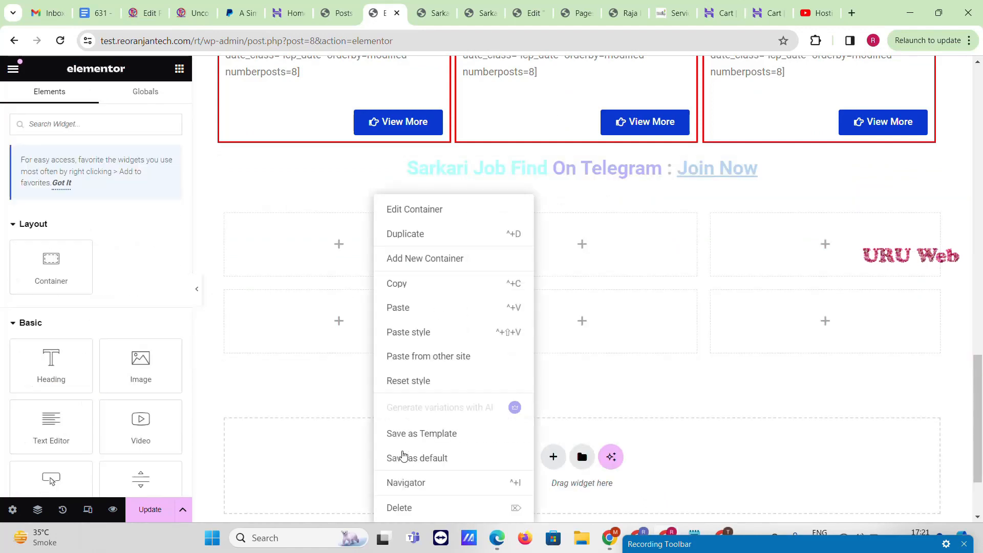
pyautogui.click(439, 508)
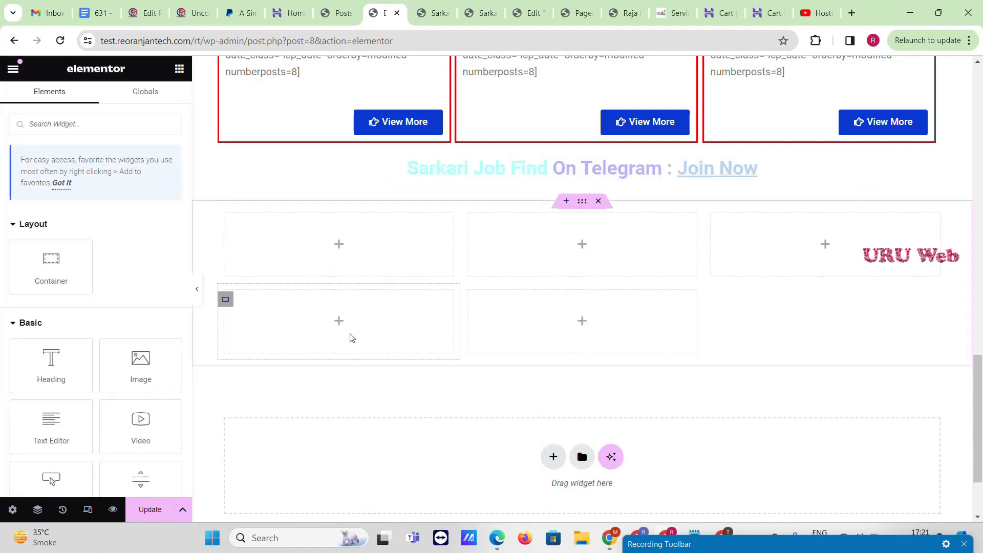
pyautogui.rightClick(351, 338)
pyautogui.click(369, 505)
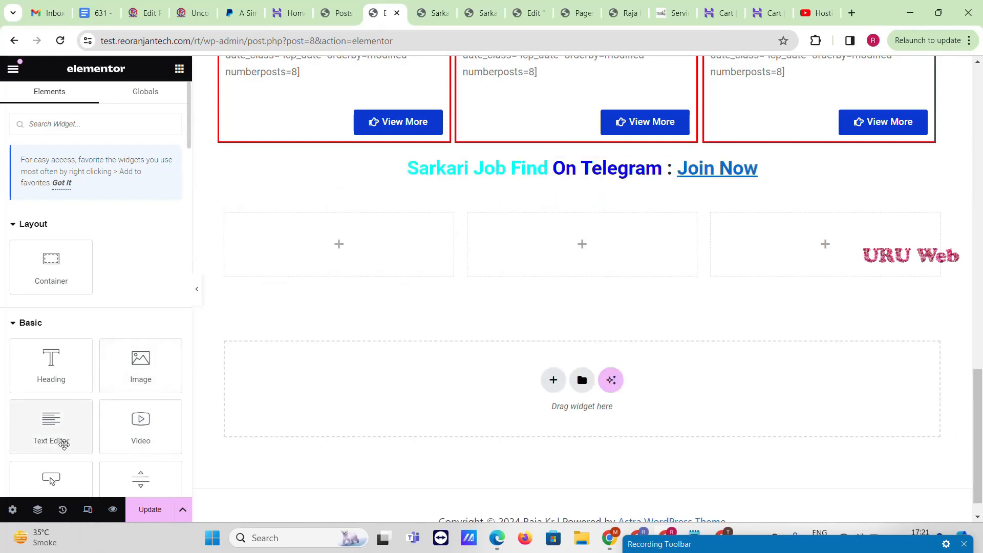
# Step: Add a button widget to the first of the three columns and set its text to "Subscribe Youtube Channel"
pyautogui.moveTo(139, 429); pyautogui.dragTo(66, 403)
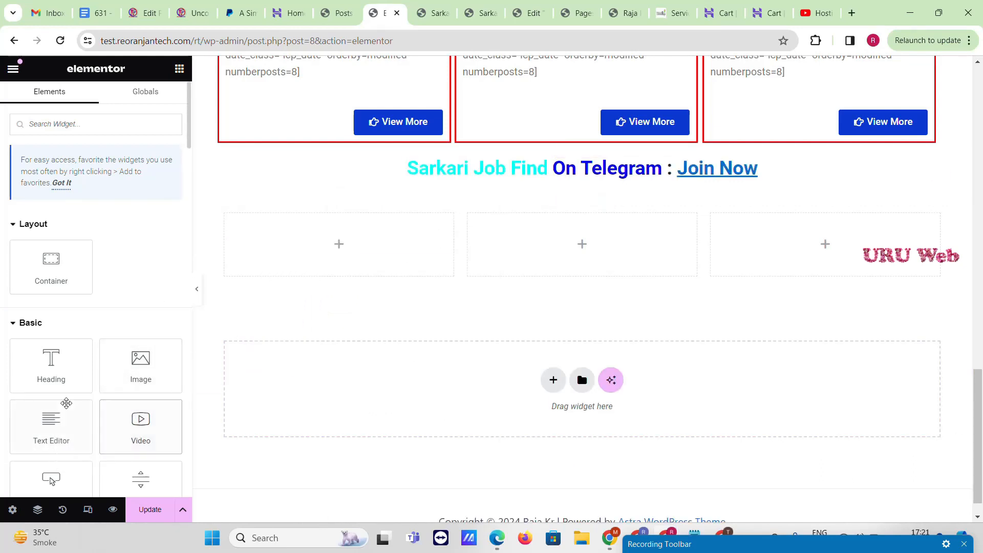
pyautogui.moveTo(53, 472); pyautogui.dragTo(328, 230)
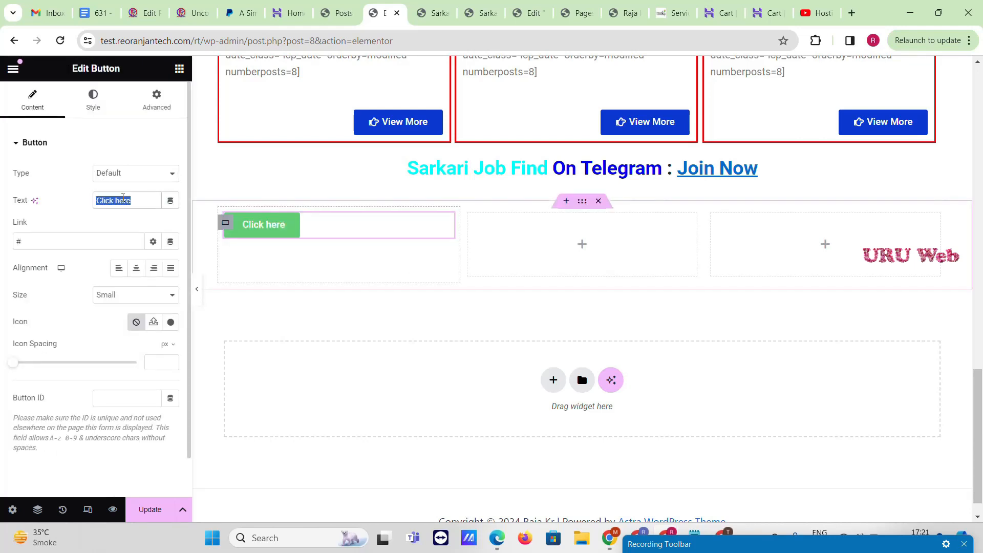
pyautogui.hotkey('ctrl', 'v')
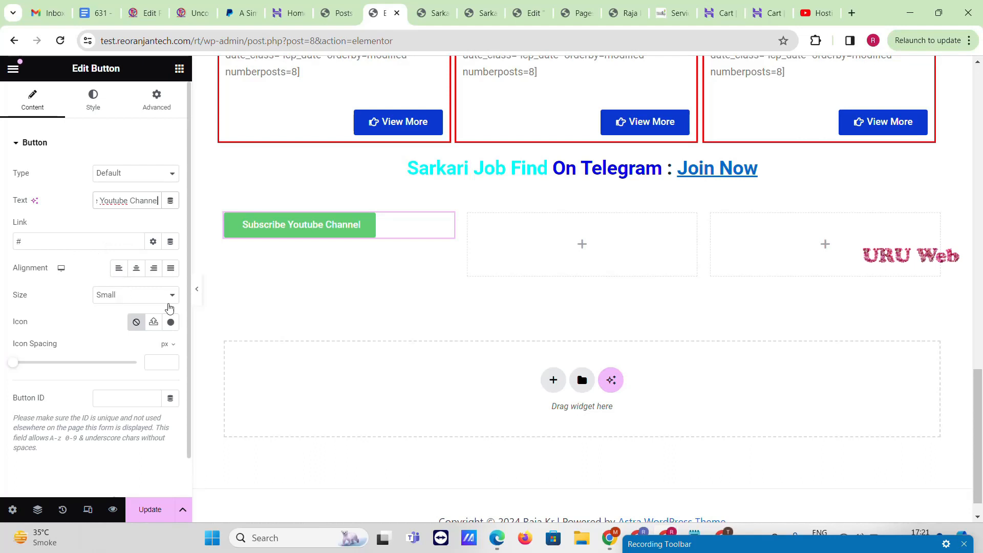
# Step: Give the Subscribe button the Youtube icon from the icon library and set its alignment to justified
pyautogui.click(171, 322)
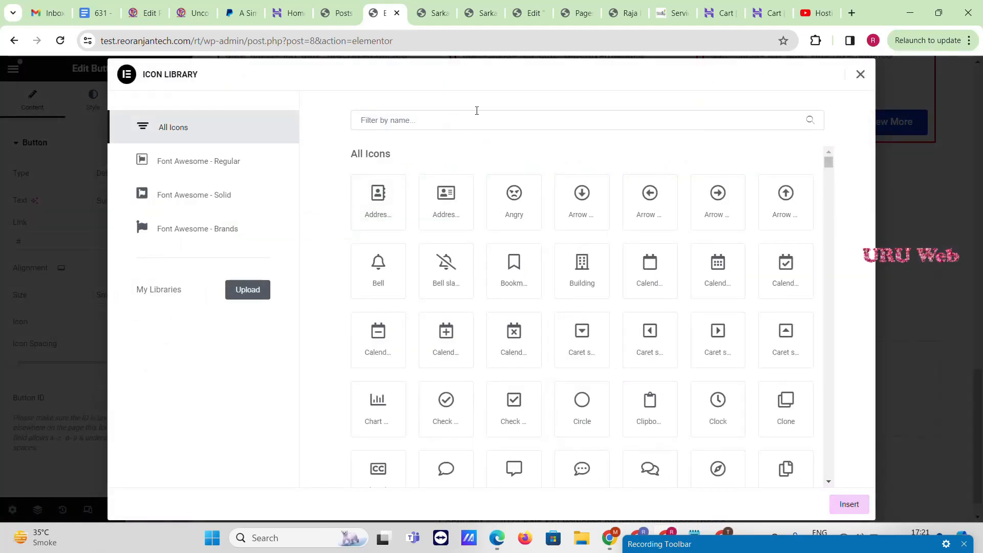
pyautogui.write('you')
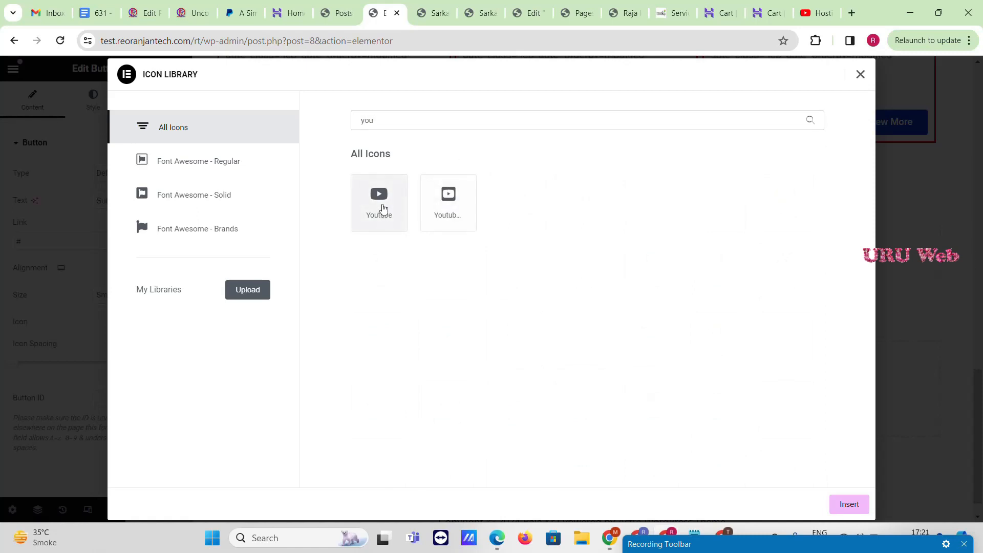
pyautogui.click(381, 209)
pyautogui.click(850, 505)
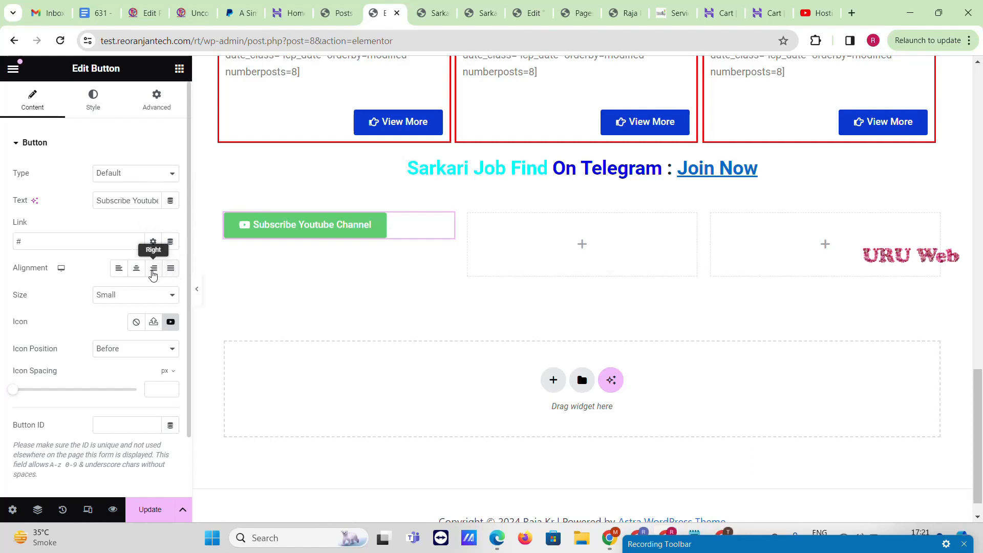
pyautogui.click(170, 272)
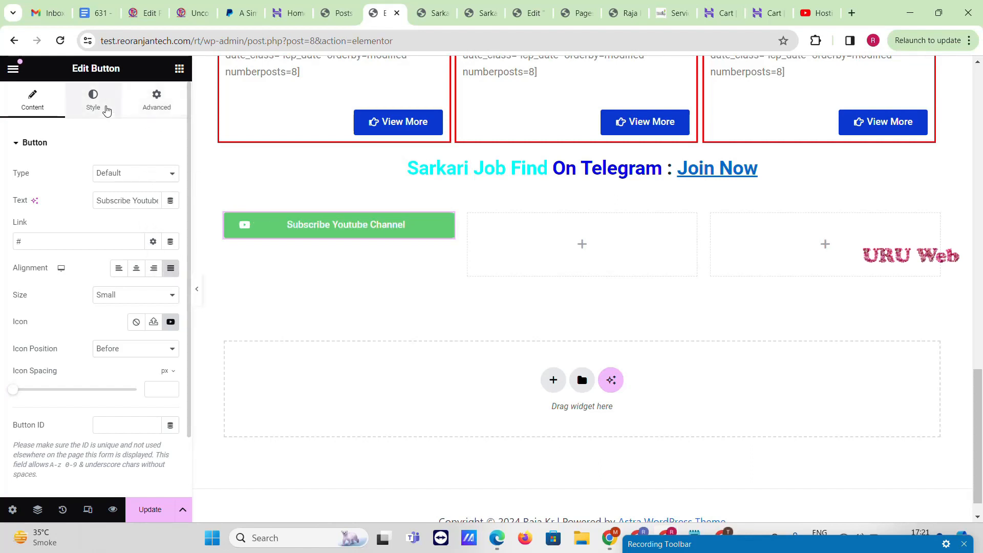
# Step: Change the Subscribe button's background colour to a bright red, about #FA002A
pyautogui.click(104, 105)
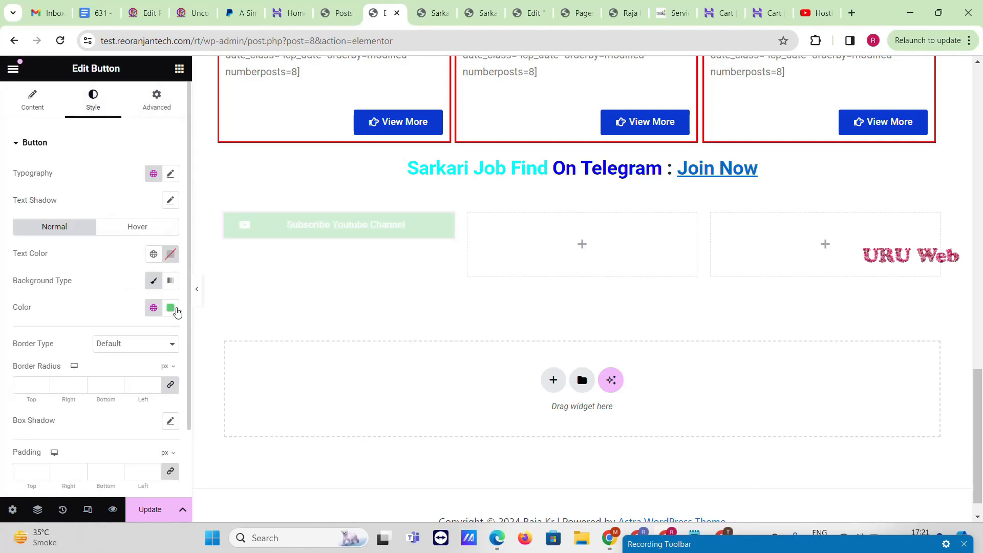
pyautogui.click(174, 307)
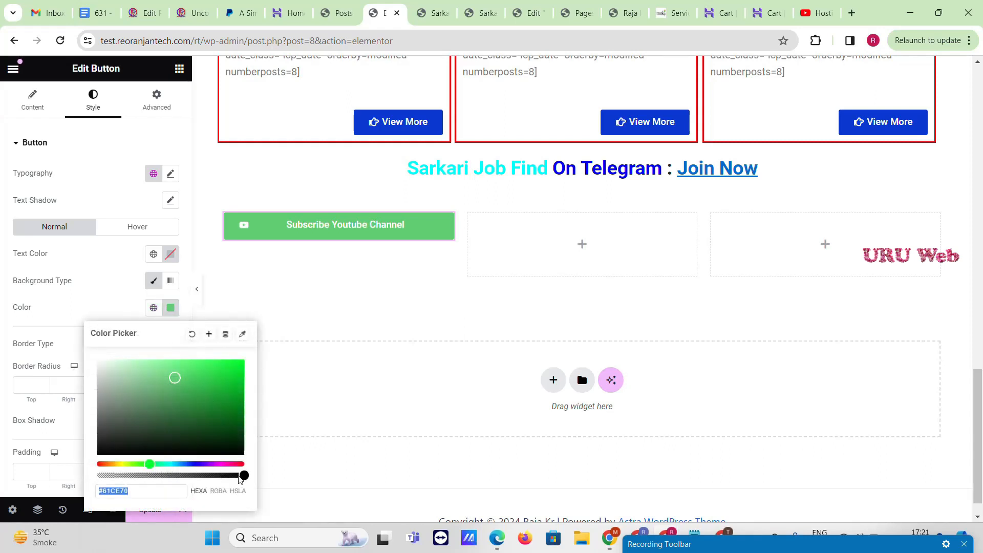
pyautogui.click(239, 464)
pyautogui.moveTo(236, 369); pyautogui.dragTo(235, 368)
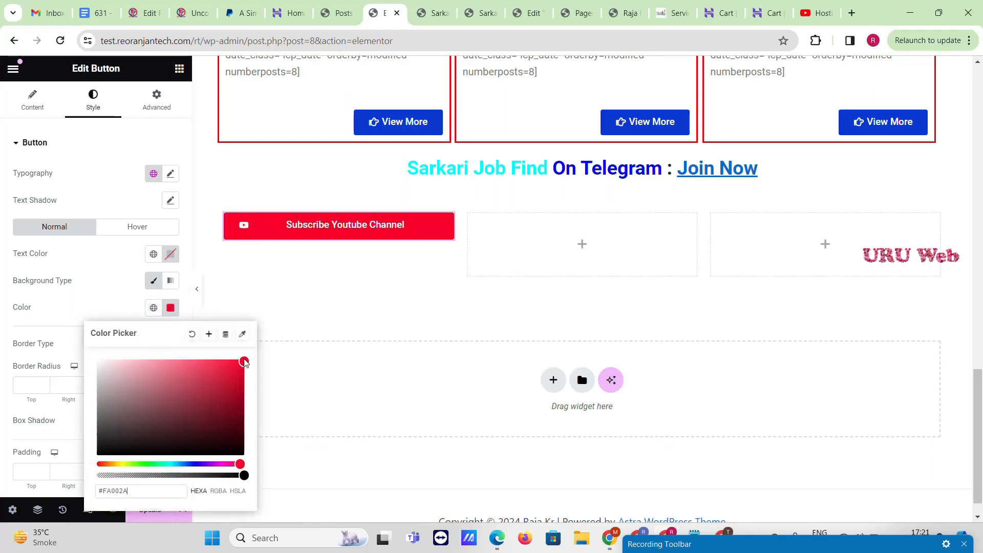
# Step: Set the Subscribe button's typography size to 22 px
pyautogui.click(170, 173)
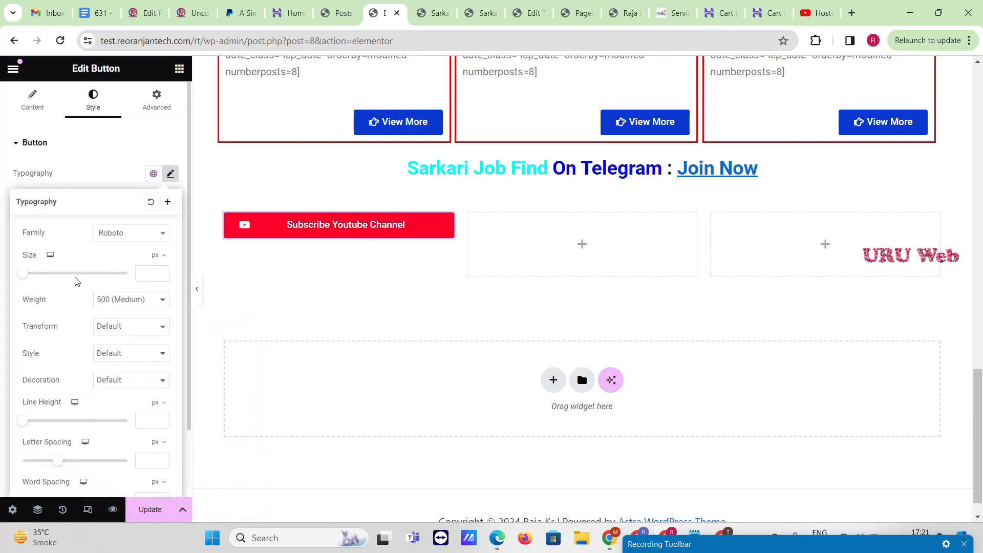
pyautogui.moveTo(28, 276)
pyautogui.mouseDown()
pyautogui.moveTo(59, 277)
pyautogui.moveTo(39, 287)
pyautogui.mouseUp()
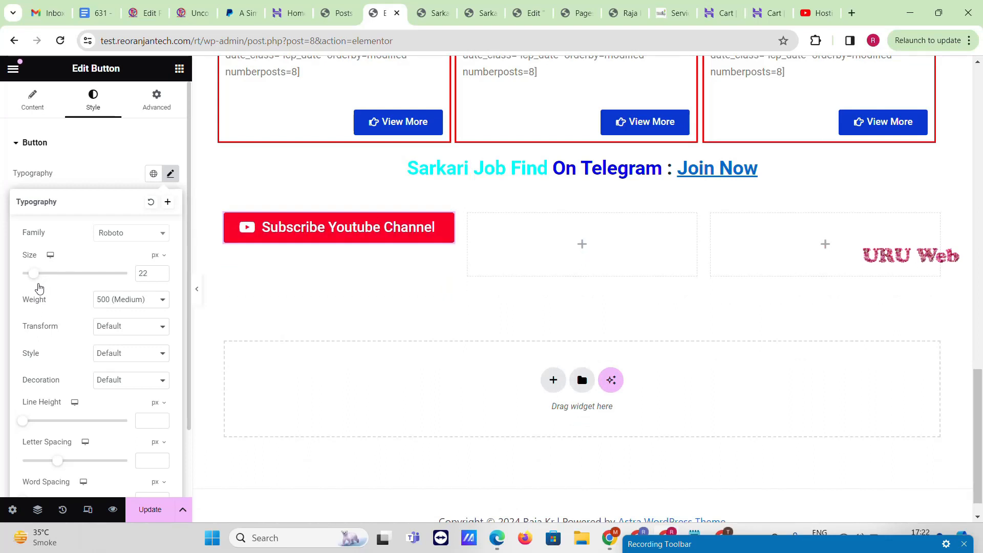
pyautogui.scroll(-2, 134, 366)
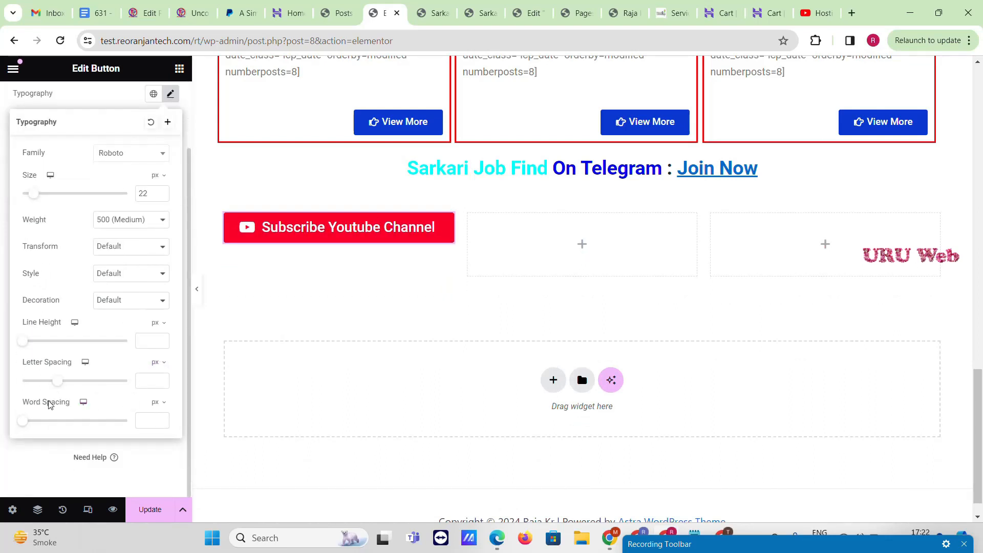
pyautogui.click(1, 291)
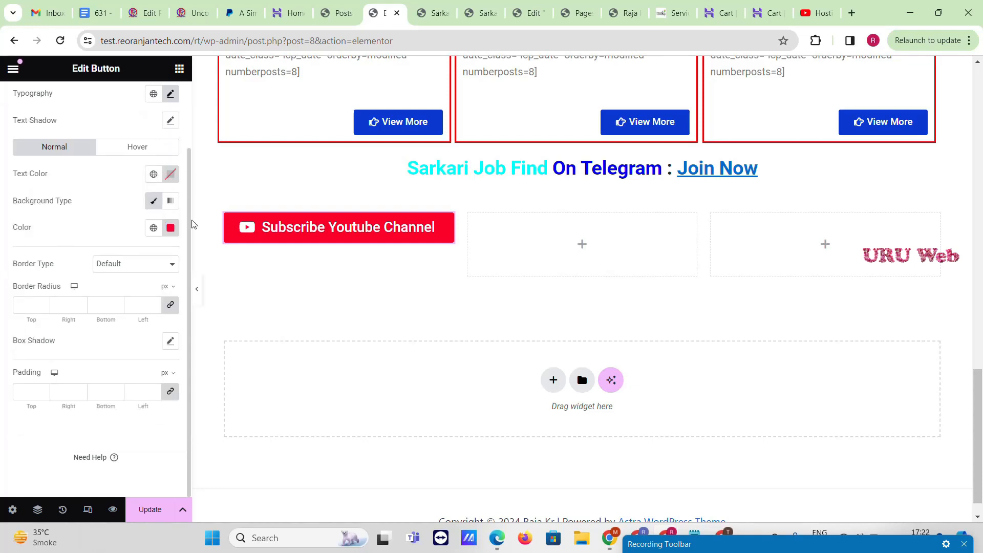
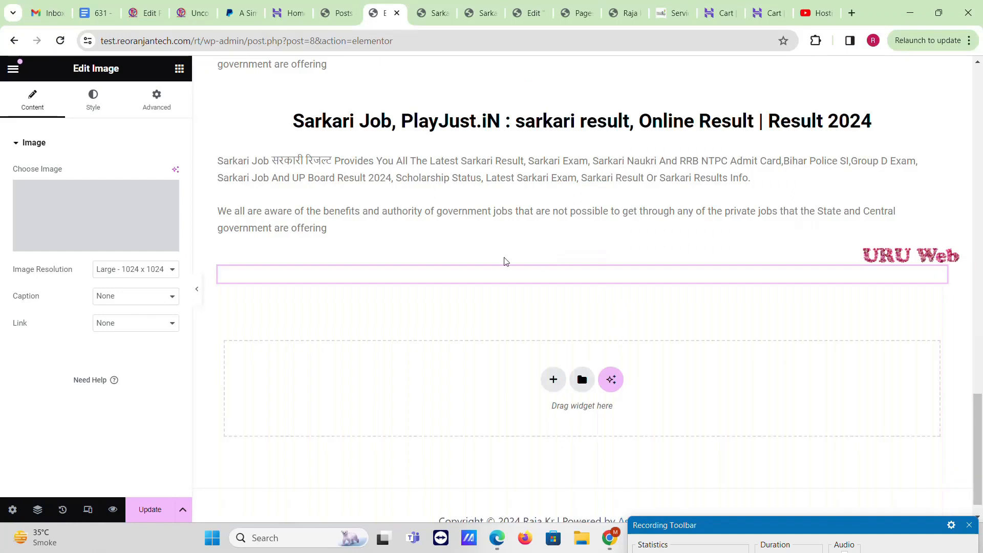
# Step: Centre the logo image below the text paragraphs and set its width to 14%
pyautogui.click(93, 105)
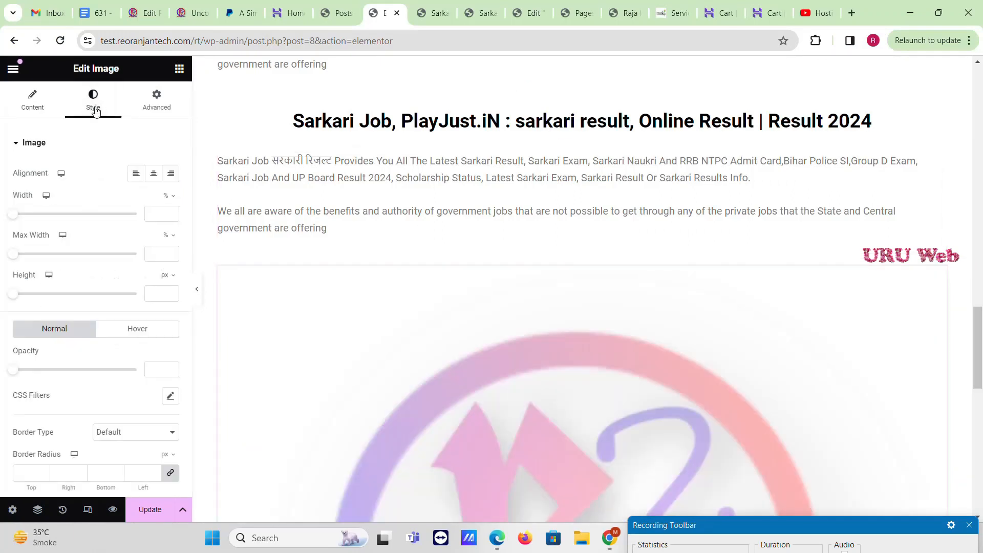
pyautogui.click(150, 180)
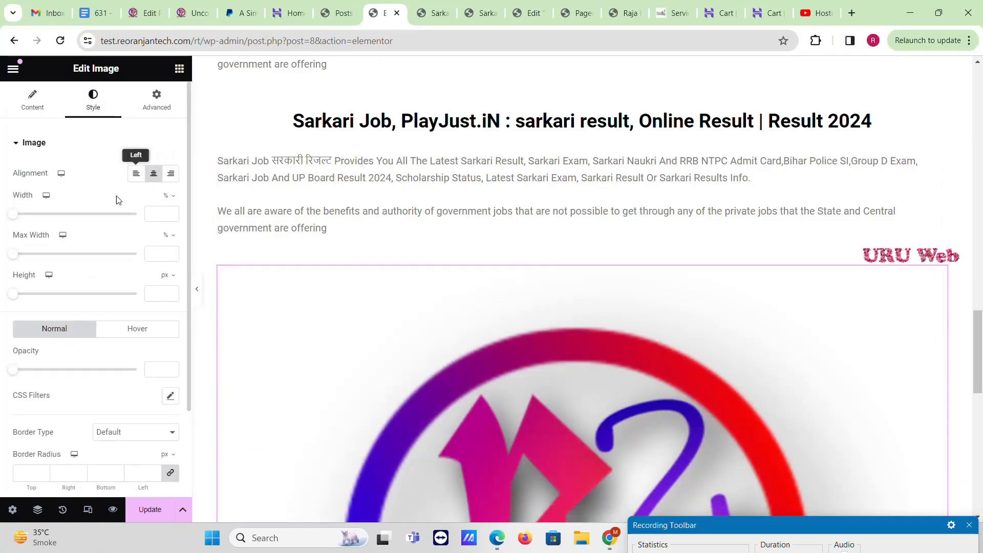
pyautogui.moveTo(13, 214); pyautogui.dragTo(29, 231)
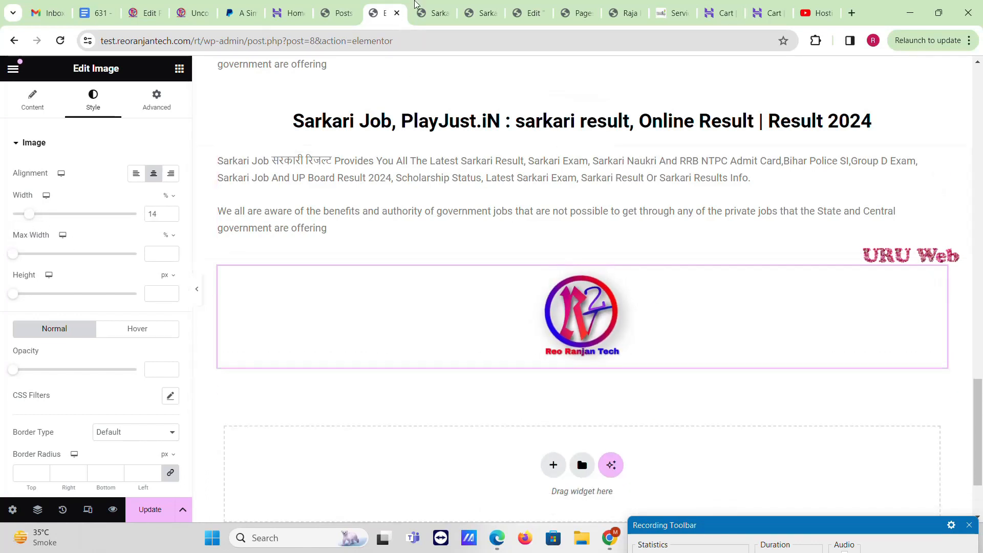
# Step: Copy the line "sarkari Job : sarkari Naukari provides all govt jobs vacancy at PlayJust.iN" from the reference page and return to the editor
pyautogui.click(416, 6)
pyautogui.scroll(-1, 399, 258)
pyautogui.moveTo(294, 233); pyautogui.dragTo(692, 228)
pyautogui.hotkey('ctrl', 'c')
pyautogui.click(388, 12)
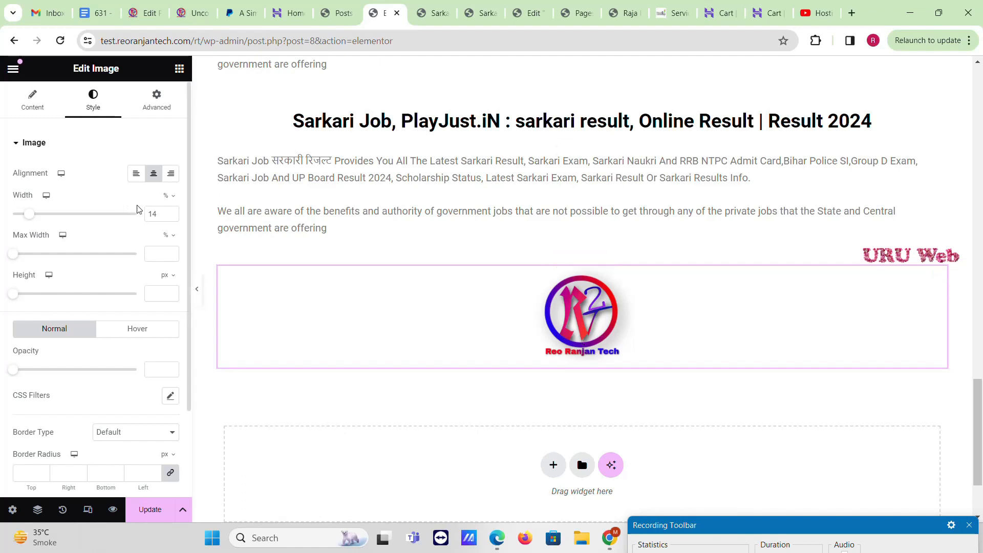
# Step: Give the logo image a custom caption using the copied line about govt jobs vacancy at PlayJust.iN, and update the page
pyautogui.click(32, 99)
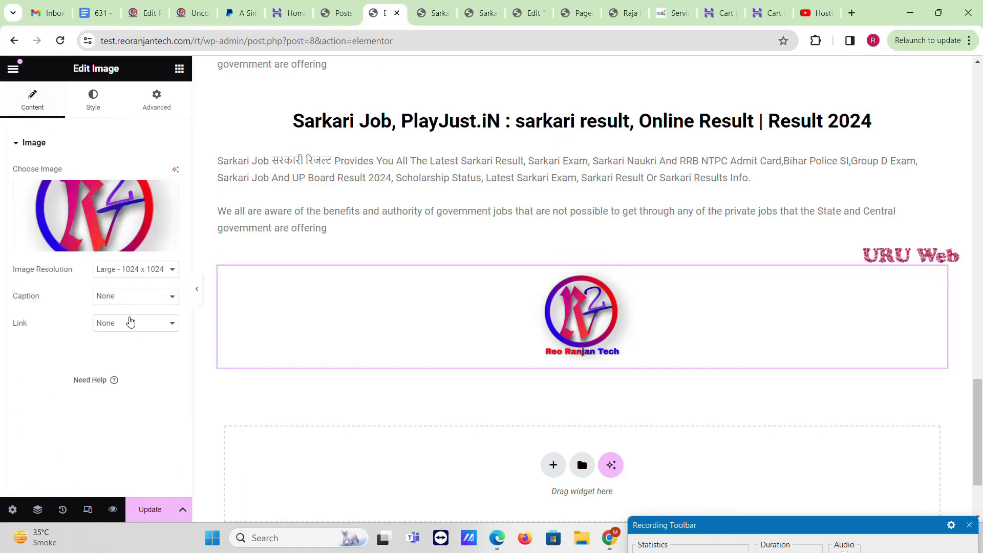
pyautogui.click(139, 377)
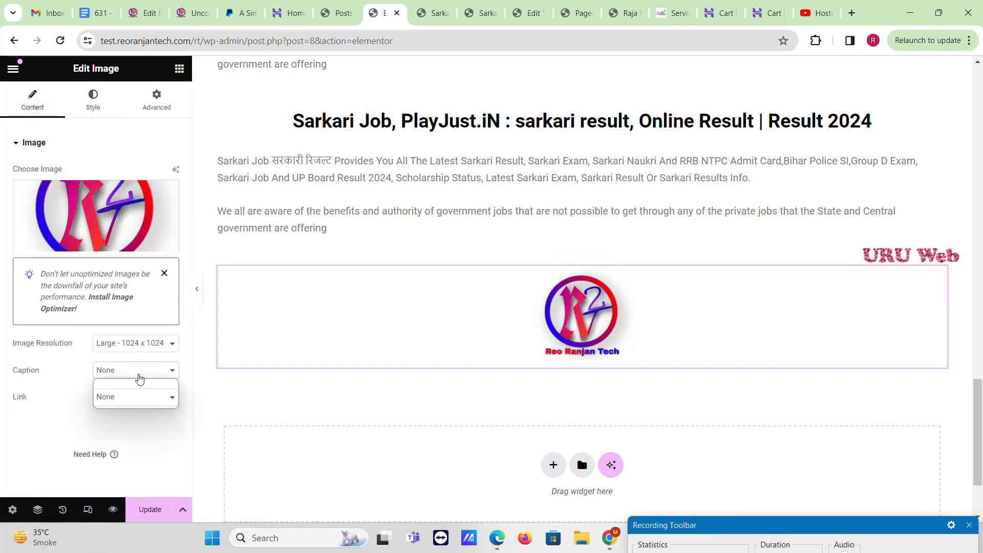
pyautogui.click(139, 400)
pyautogui.click(133, 394)
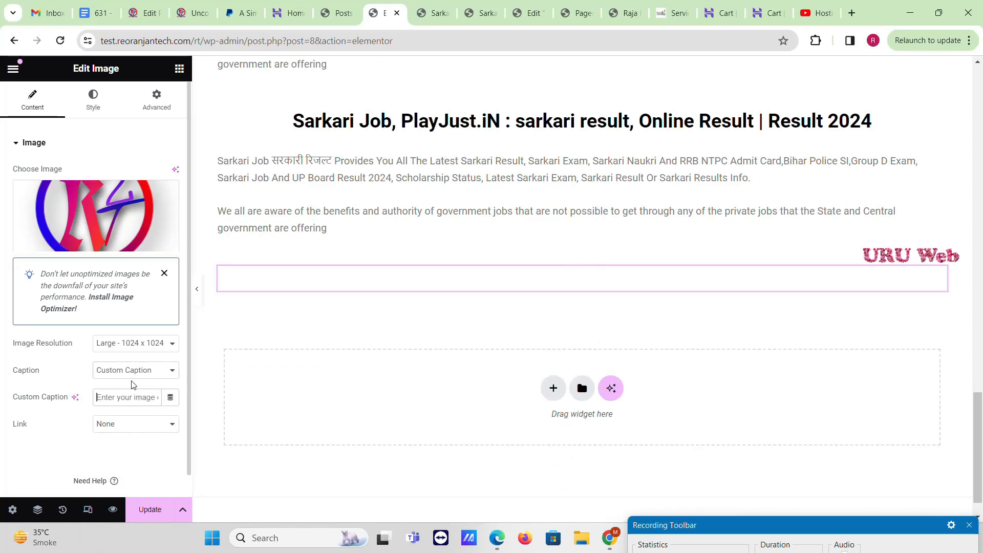
pyautogui.hotkey('ctrl', 'v')
pyautogui.scroll(-3, 552, 360)
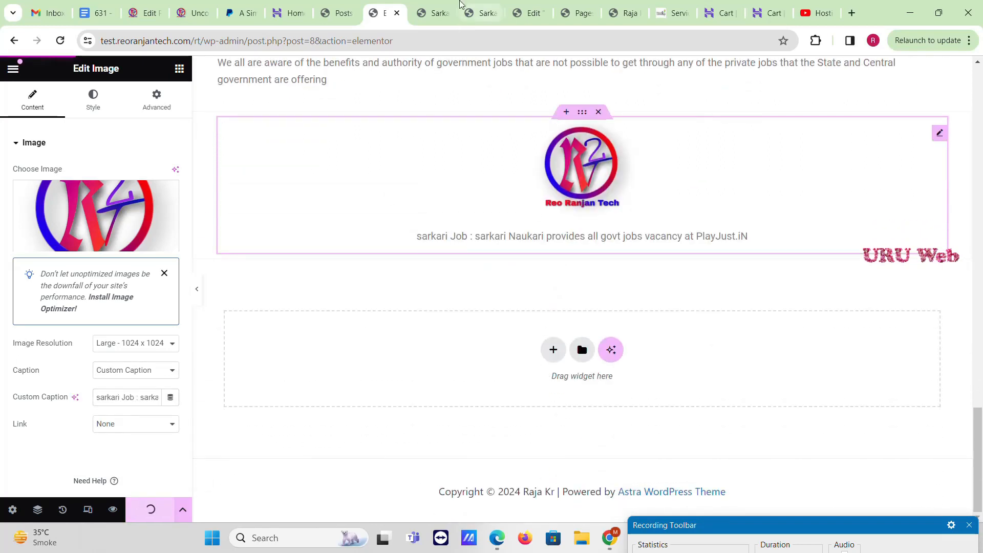
# Step: Check the reference page's footer, leave the editor for the live homepage, and open the Footer Builder in the theme customizer
pyautogui.click(433, 13)
pyautogui.scroll(-15, 388, 314)
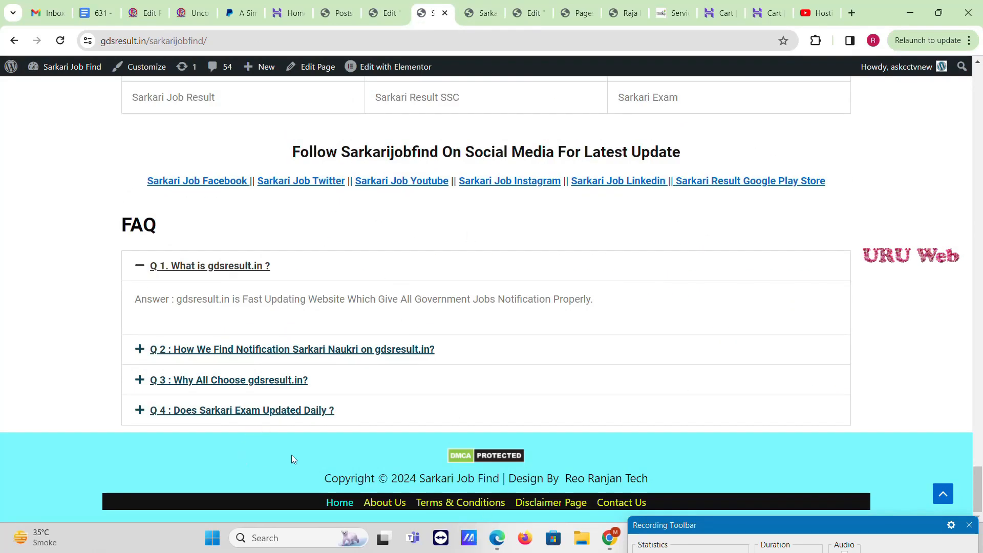
pyautogui.click(391, 8)
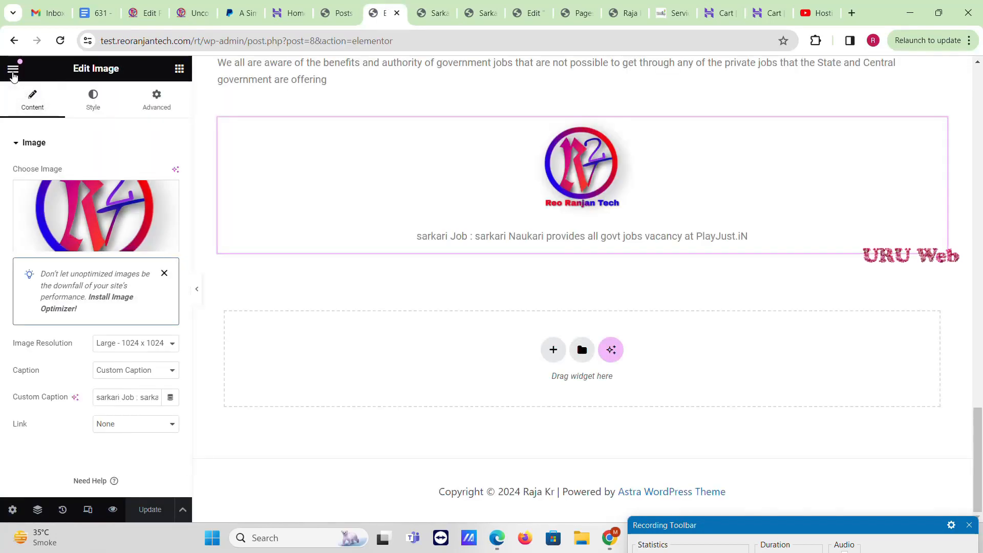
pyautogui.click(13, 69)
pyautogui.click(51, 314)
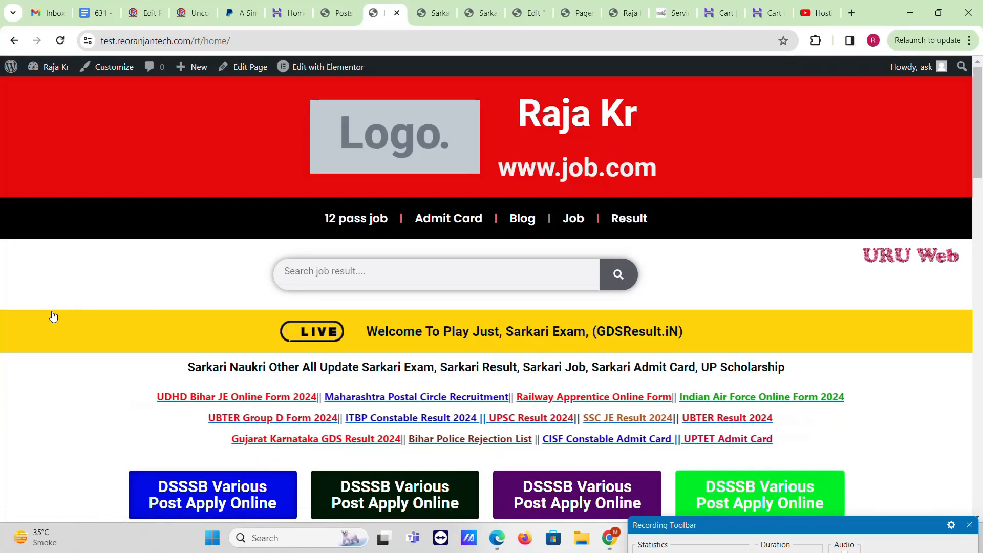
pyautogui.scroll(-20, 690, 200)
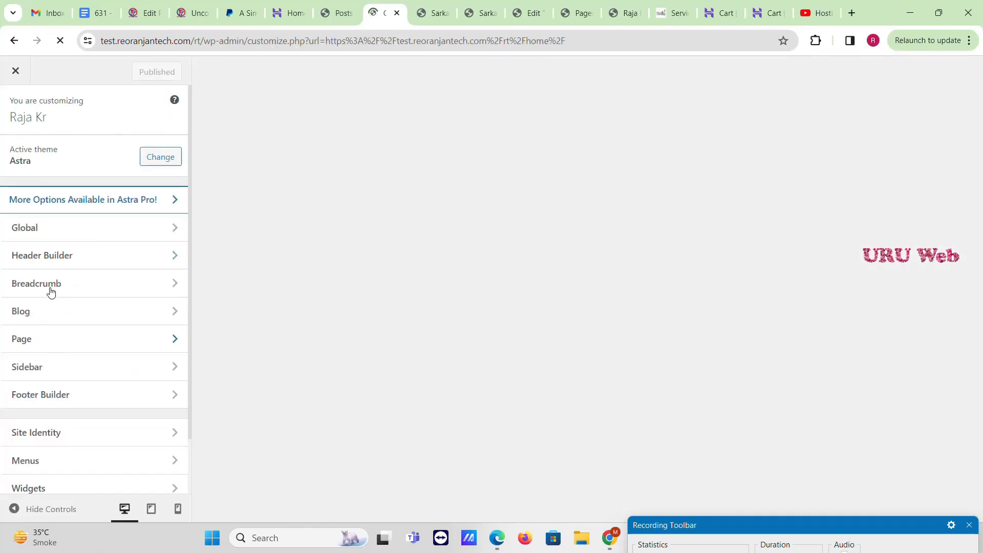
pyautogui.scroll(-1, 51, 312)
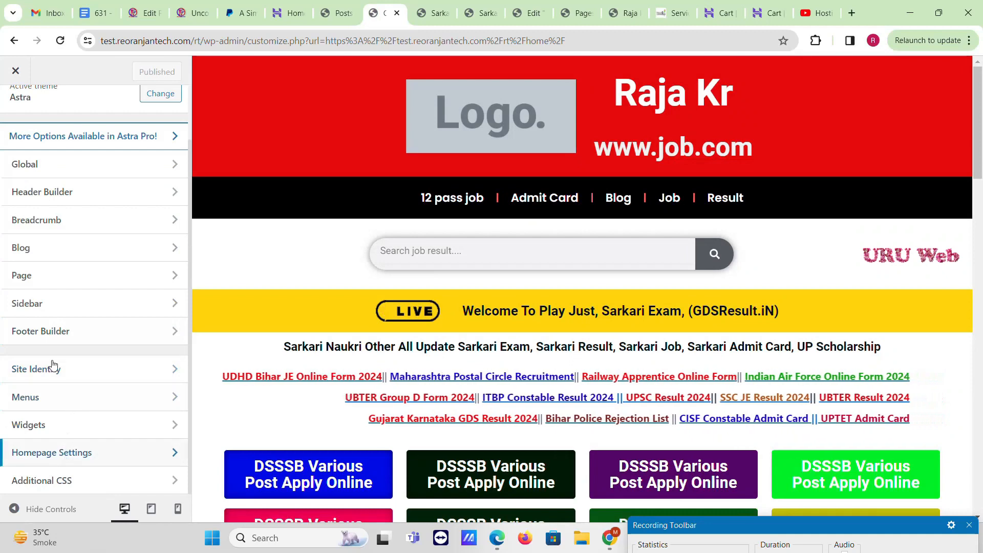
pyautogui.scroll(-1, 980, 272)
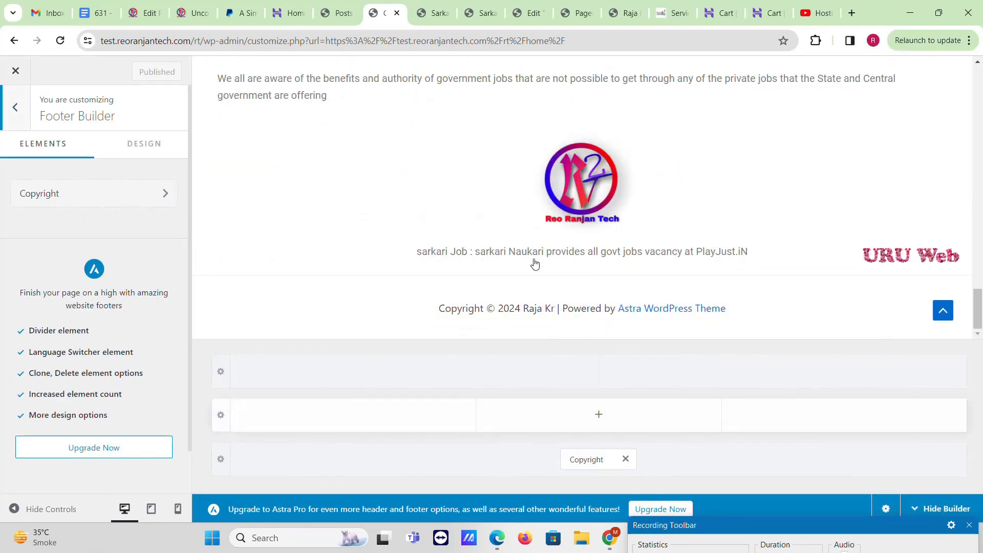
# Step: Add Widget 1 to the lowest footer row and place it before the Copyright element
pyautogui.click(526, 470)
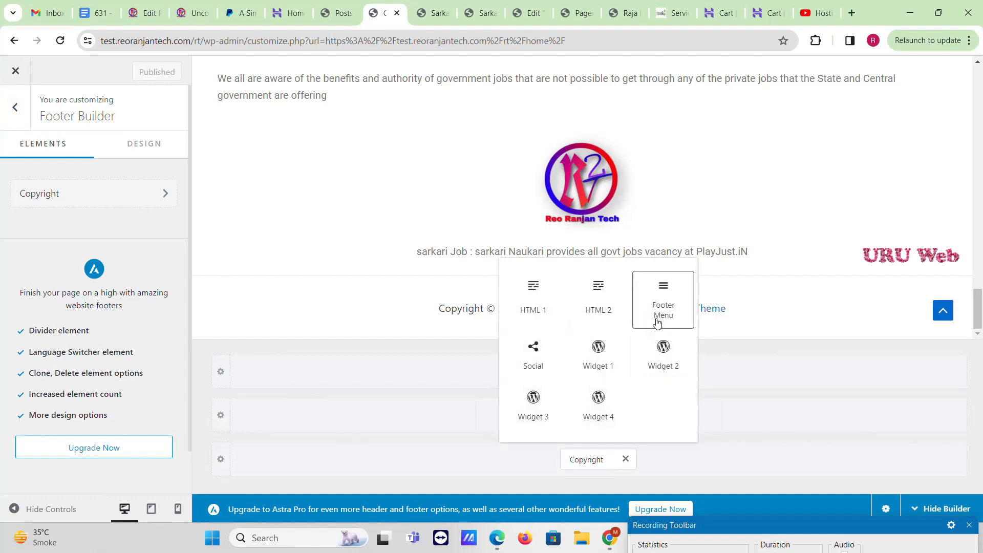
pyautogui.click(598, 358)
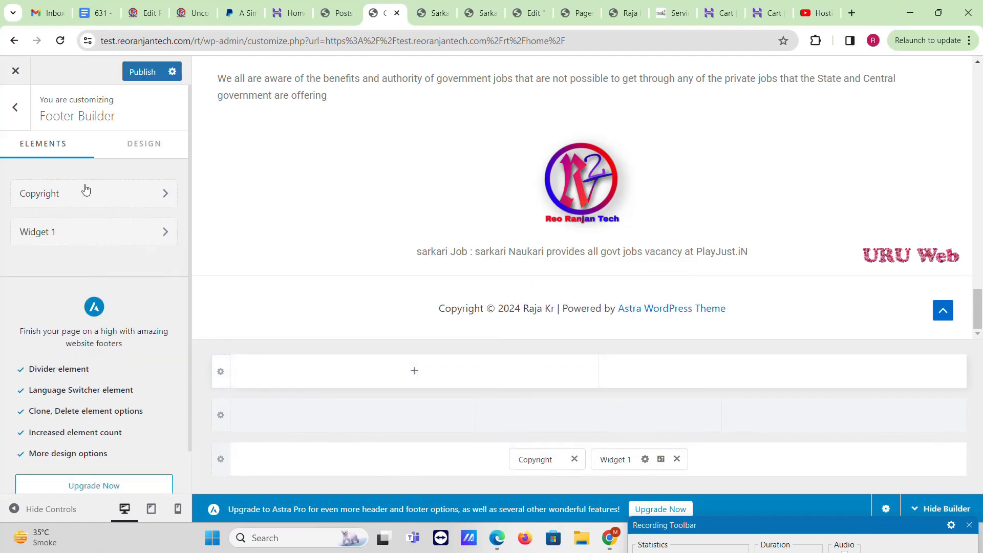
pyautogui.moveTo(640, 464); pyautogui.dragTo(520, 478)
# Step: Insert an Image block into footer Widget 1
pyautogui.click(529, 462)
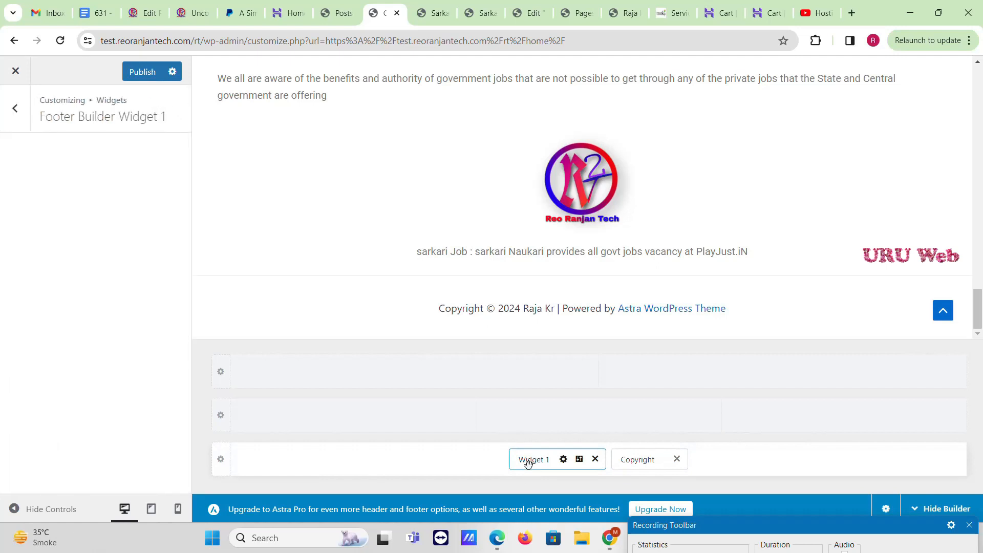
pyautogui.click(120, 213)
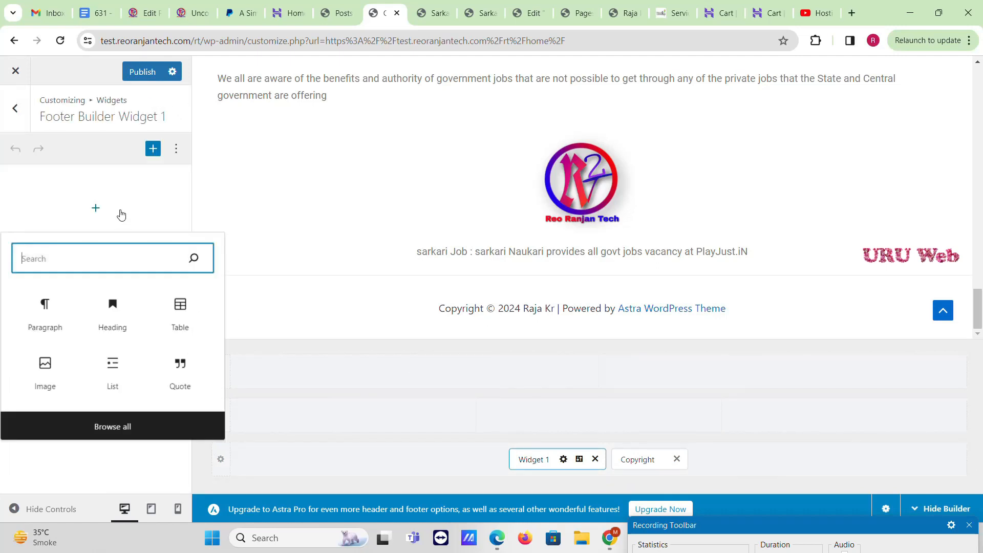
pyautogui.click(45, 376)
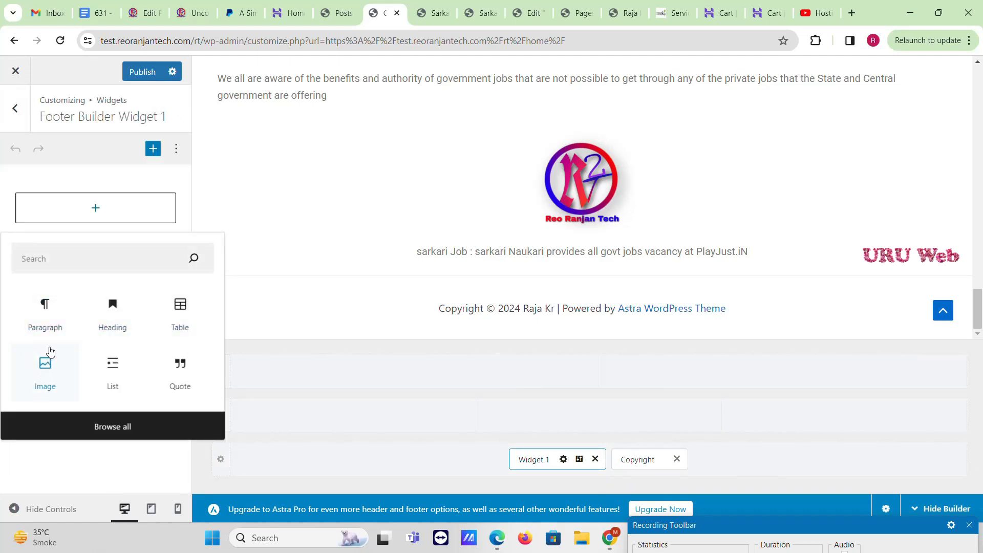
pyautogui.click(50, 352)
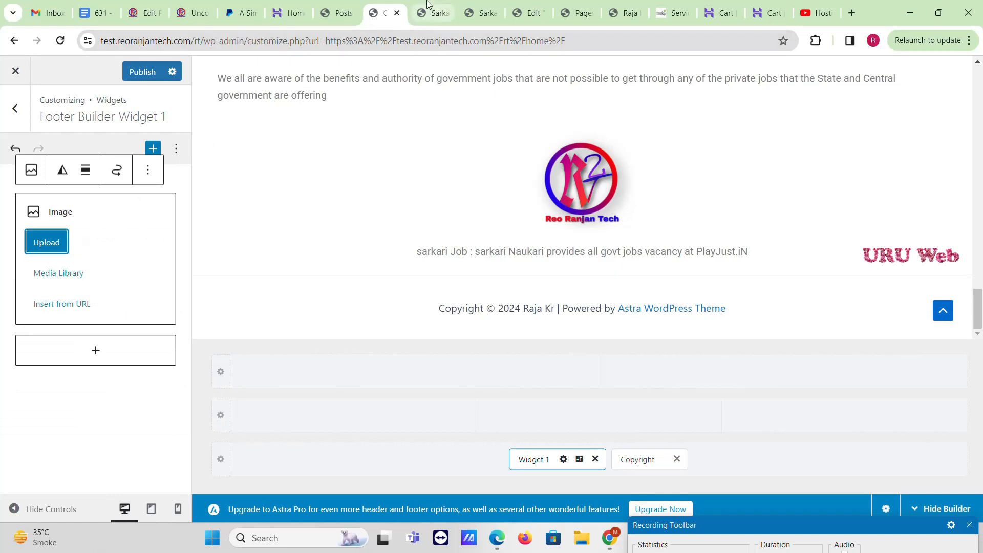
# Step: Save the DMCA Protected badge from the reference page's footer to Downloads as dmca_protected_sml_120m (1).png, and select the copyright line beneath it
pyautogui.click(428, 5)
pyautogui.rightClick(490, 460)
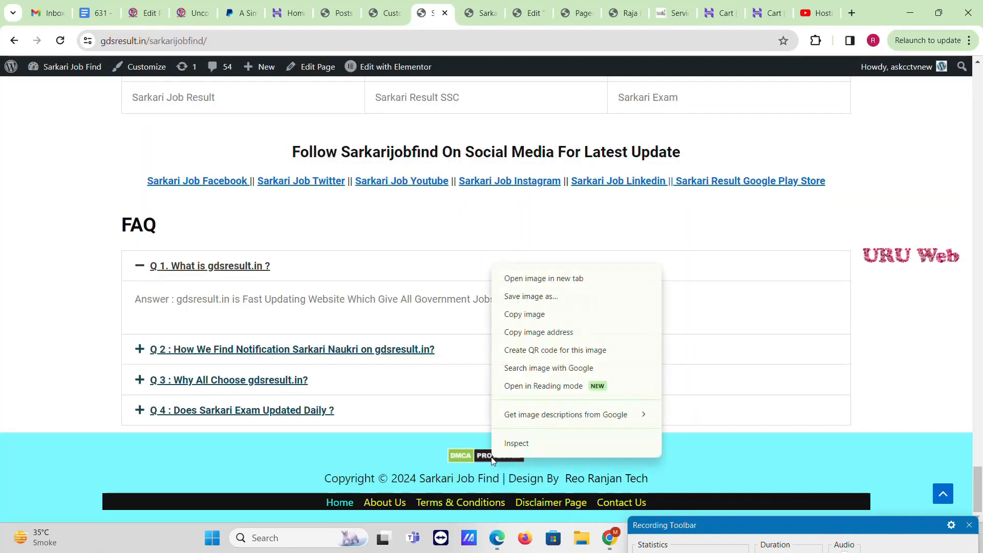
pyautogui.click(531, 303)
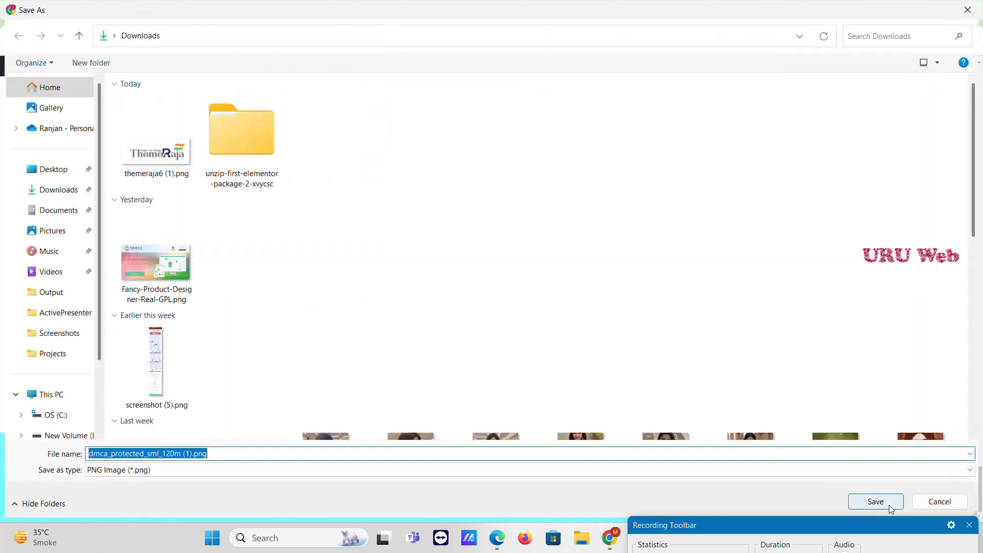
pyautogui.click(889, 505)
pyautogui.moveTo(325, 478); pyautogui.dragTo(672, 479)
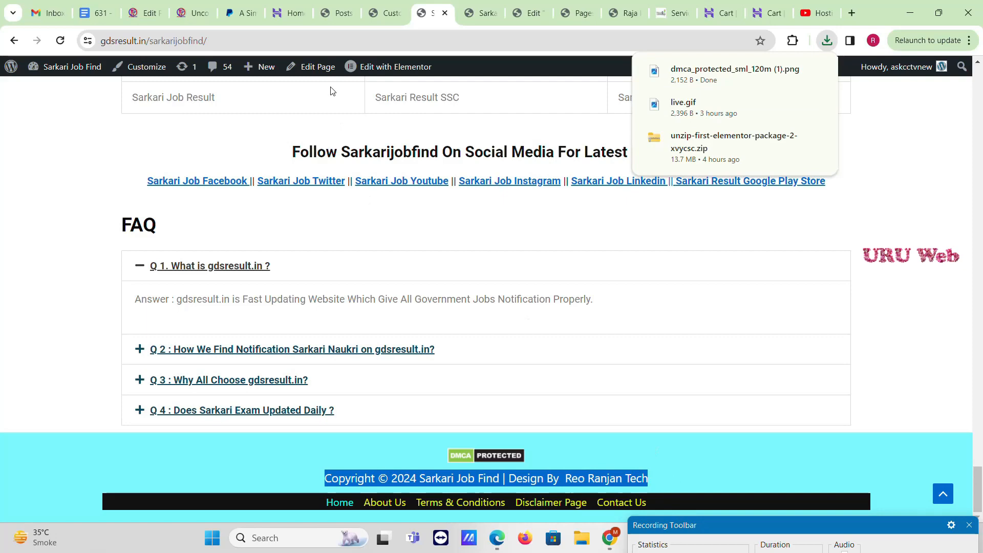
# Step: Upload dmca_protected_sml_120m (1).png into Widget 1's Image block and open its alignment options
pyautogui.click(385, 13)
pyautogui.click(51, 255)
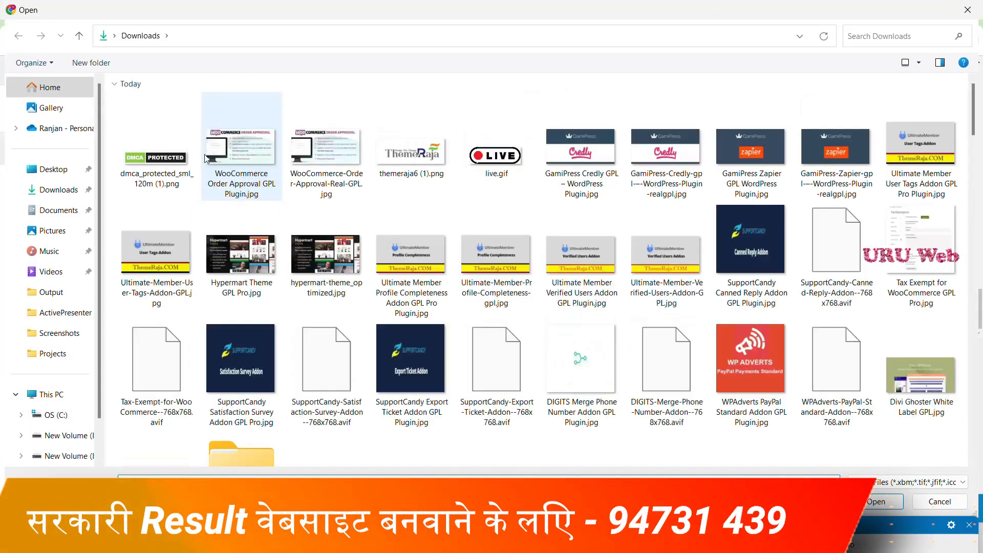
pyautogui.doubleClick(169, 154)
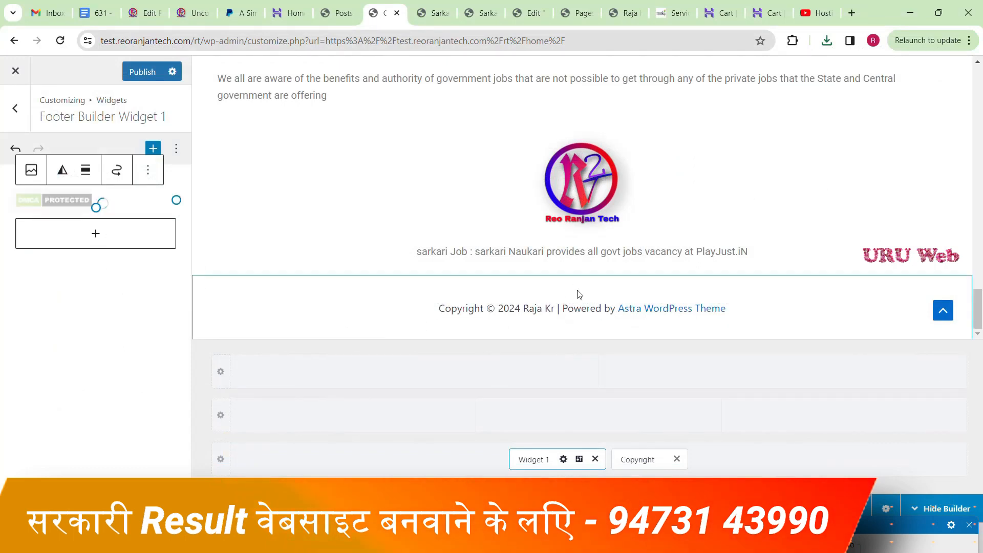
pyautogui.click(84, 173)
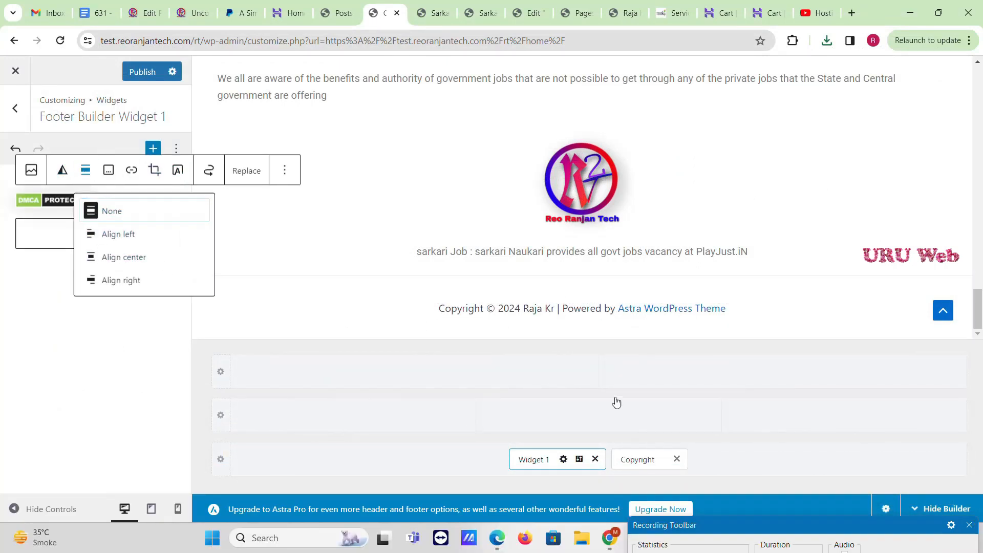
# Step: Replace the [theme_author] placeholder in the footer's Copyright text with "Reo Ranjan Tech"
pyautogui.click(642, 463)
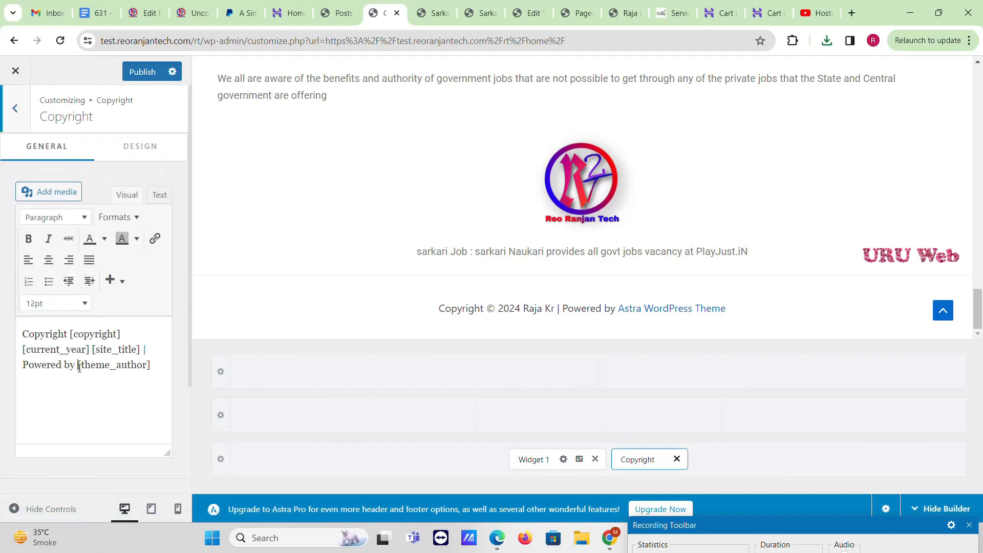
pyautogui.moveTo(78, 367); pyautogui.dragTo(185, 368)
pyautogui.write('R')
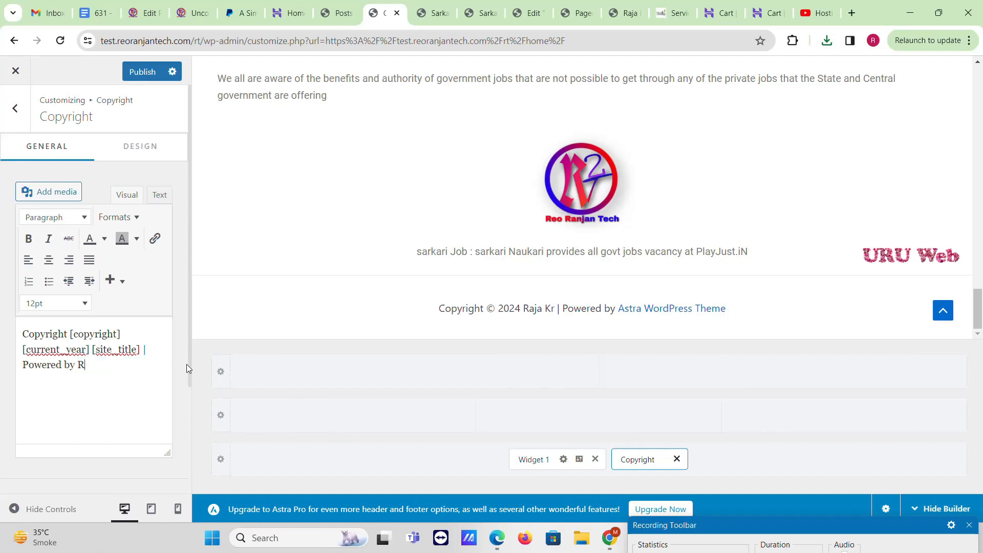
pyautogui.write('eo Ranjan Tech')
# Step: Compare with the reference footer and add a Footer Menu element after Copyright in the lowest footer row
pyautogui.click(439, 5)
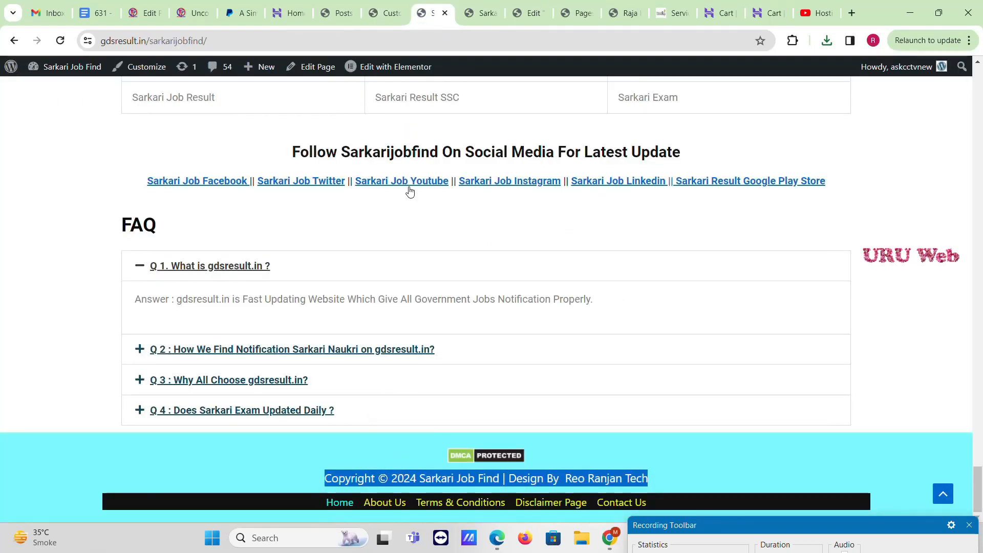
pyautogui.click(381, 7)
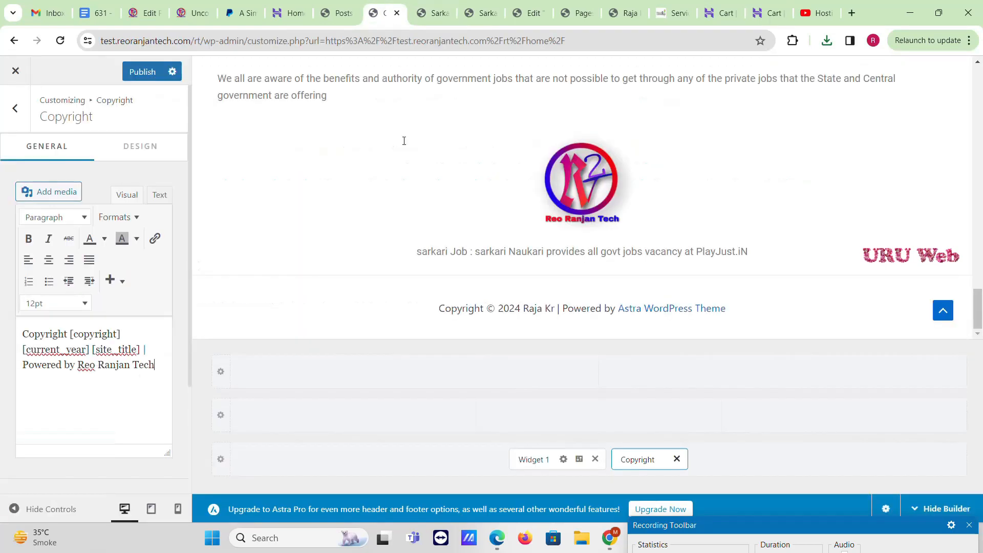
pyautogui.click(717, 472)
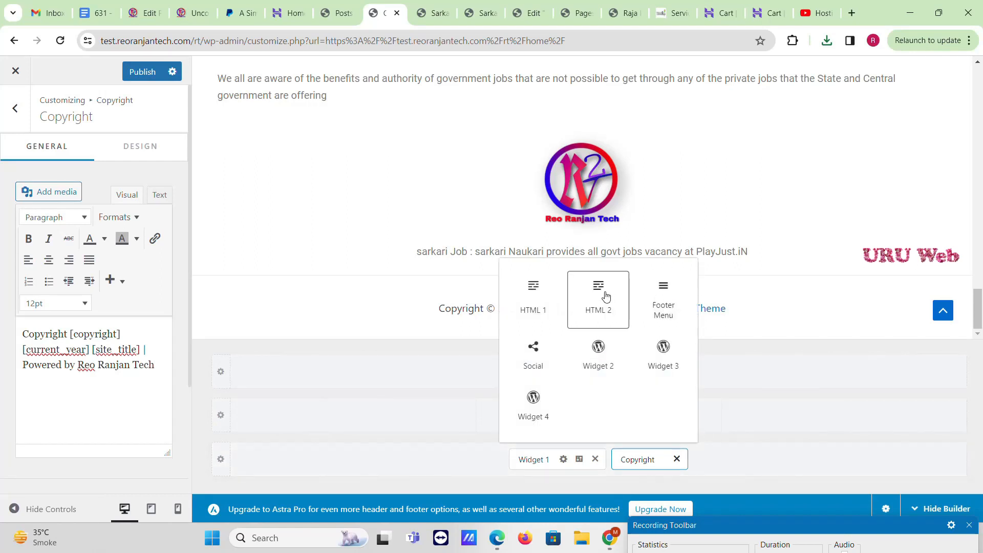
pyautogui.click(652, 303)
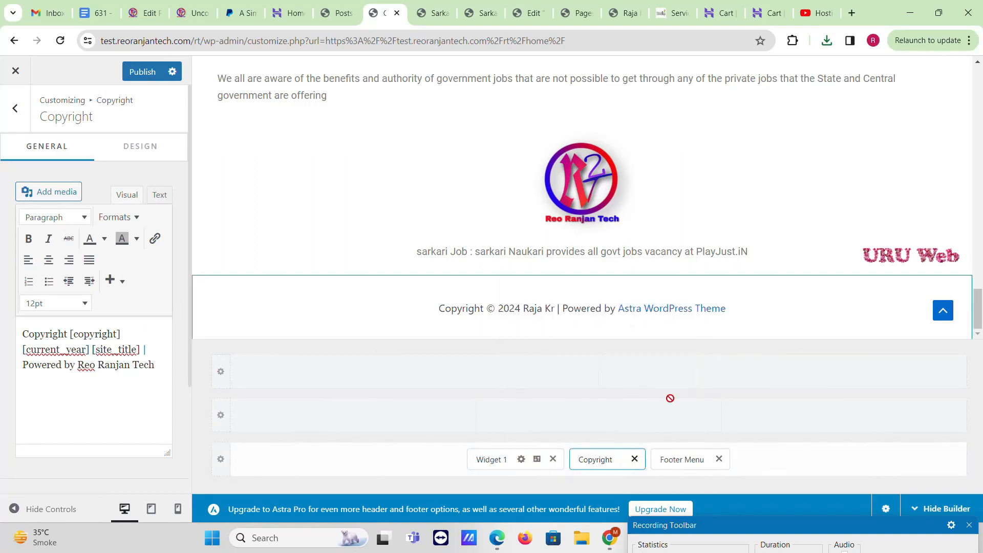
# Step: Set the Footer Menu's normal link text colour to white (FFFFFF) and its normal background colour to the black palette swatch
pyautogui.click(689, 455)
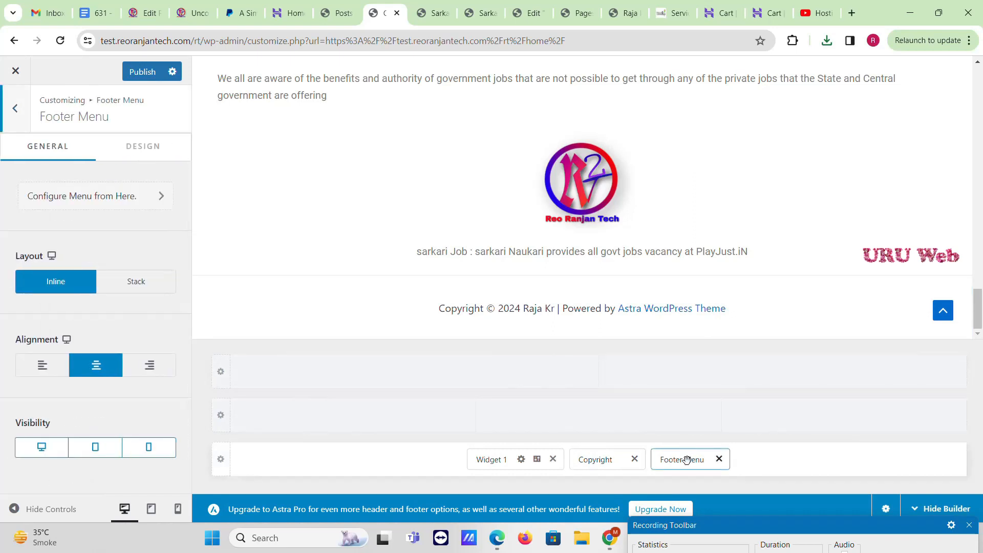
pyautogui.click(151, 148)
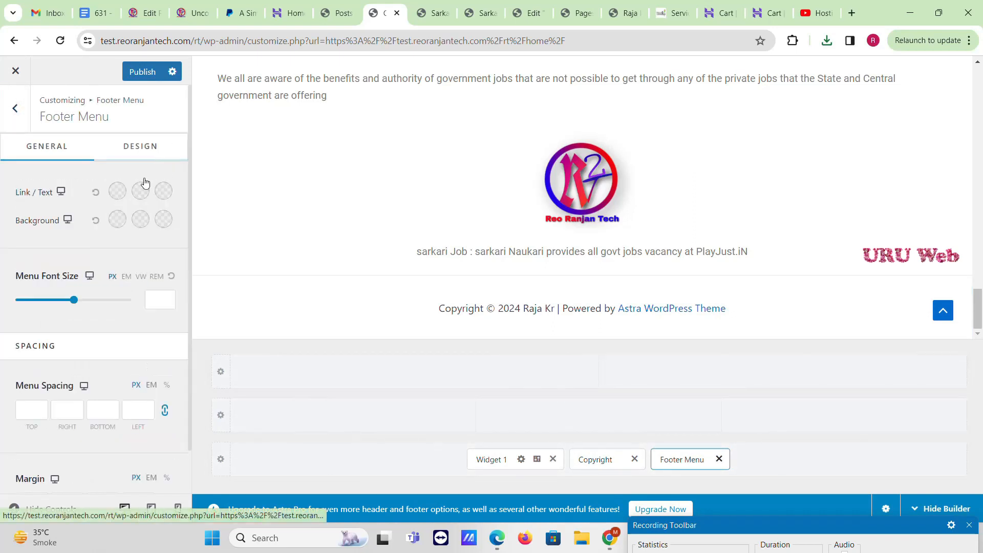
pyautogui.click(121, 192)
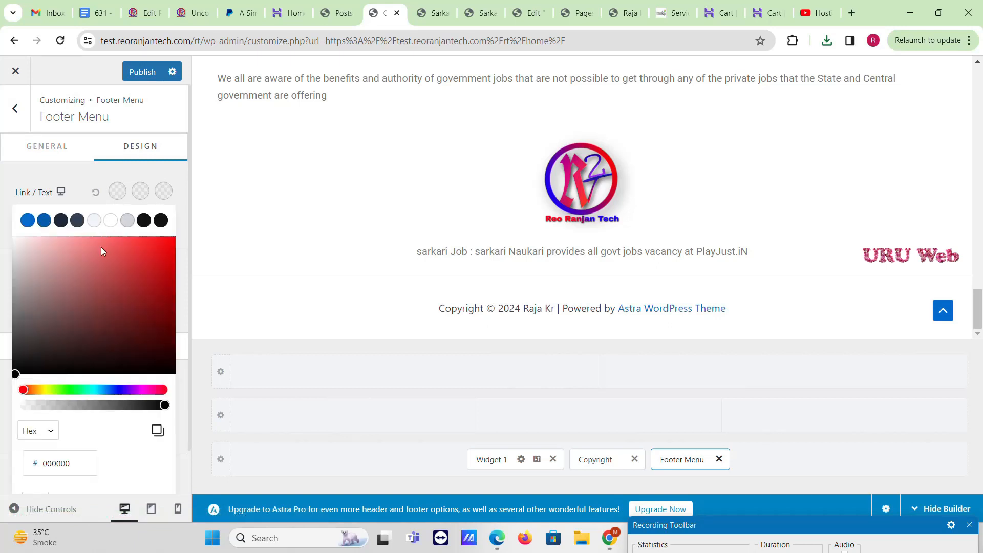
pyautogui.click(111, 220)
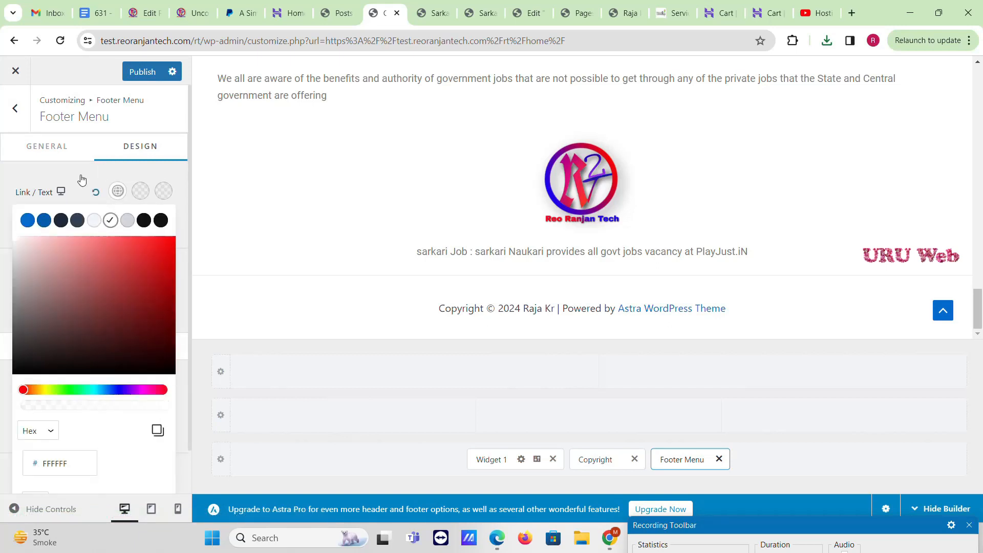
pyautogui.click(48, 174)
pyautogui.click(117, 229)
pyautogui.click(144, 281)
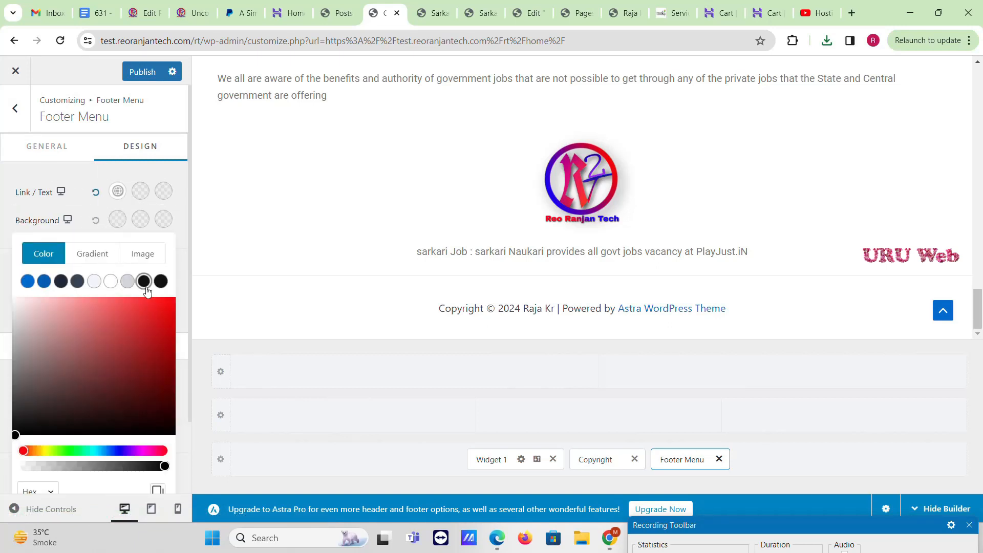
pyautogui.click(2, 200)
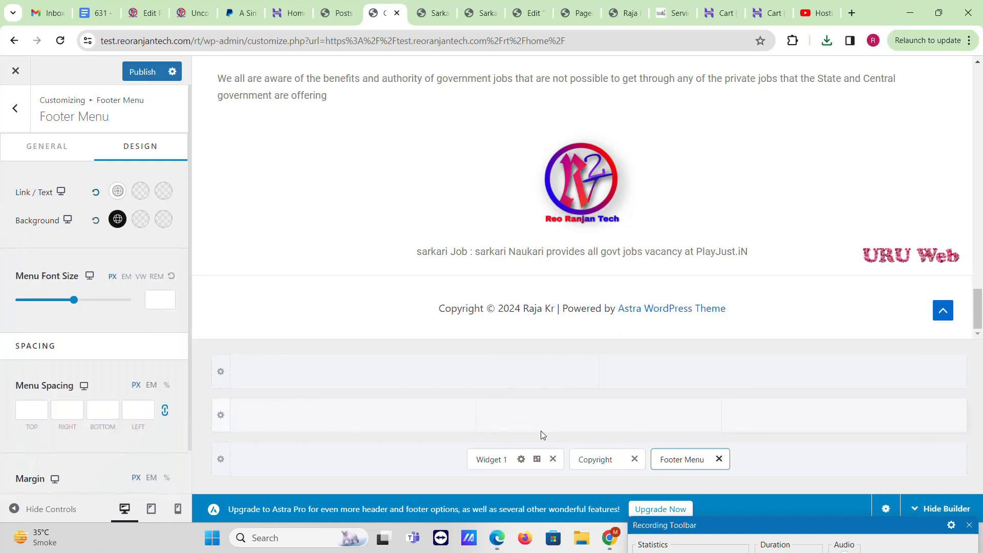
# Step: Set the lowest footer row's background to a bright turquoise, checking the reference page's footer colour, and publish the footer changes
pyautogui.click(220, 460)
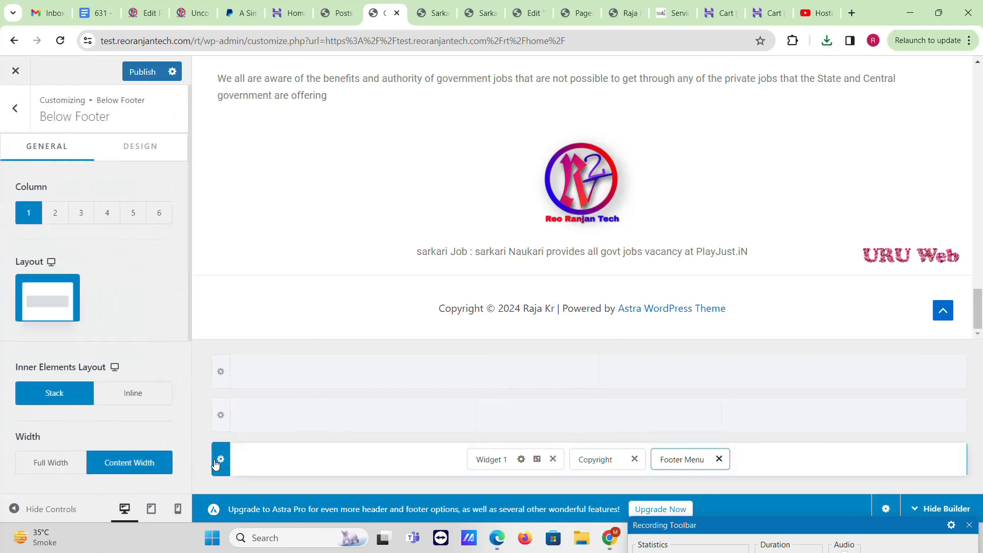
pyautogui.click(136, 150)
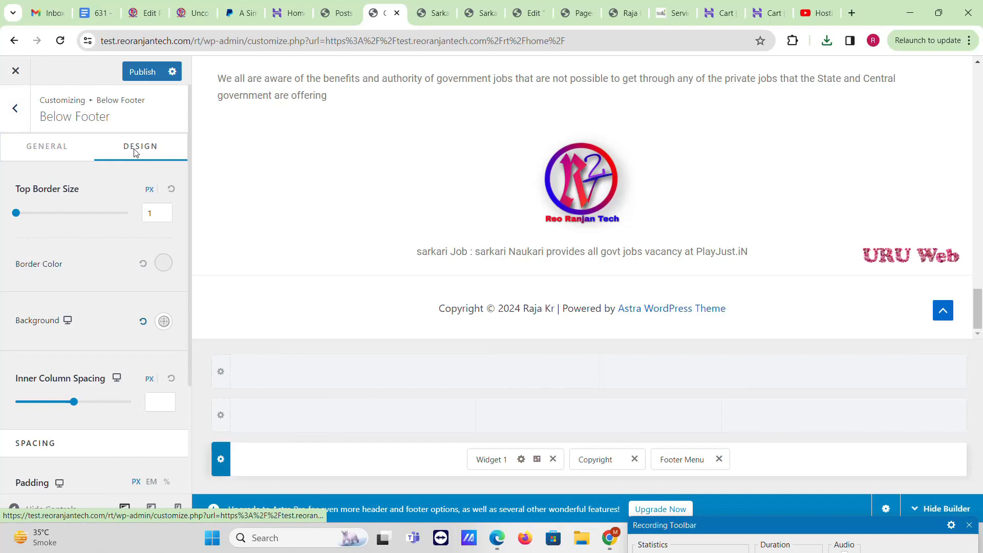
pyautogui.click(425, 11)
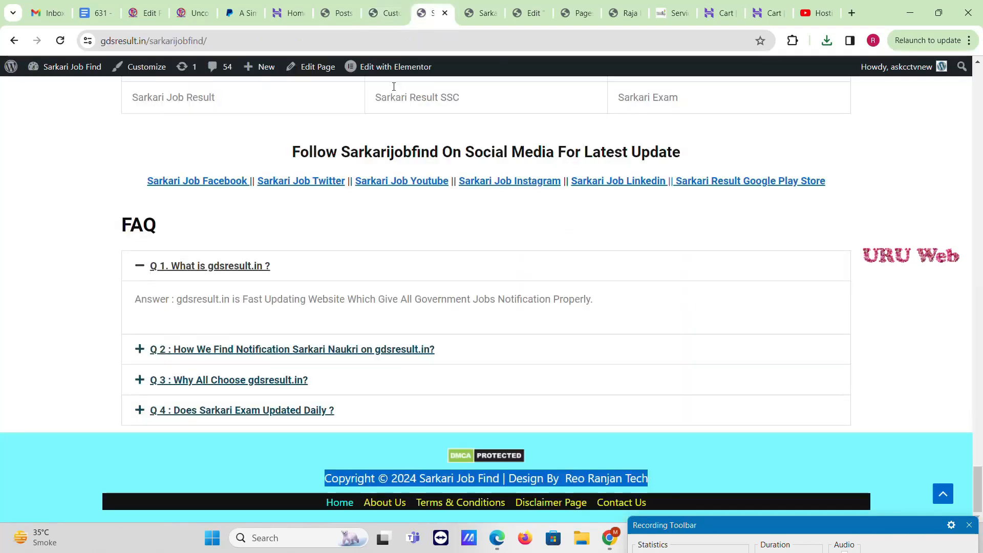
pyautogui.click(394, 5)
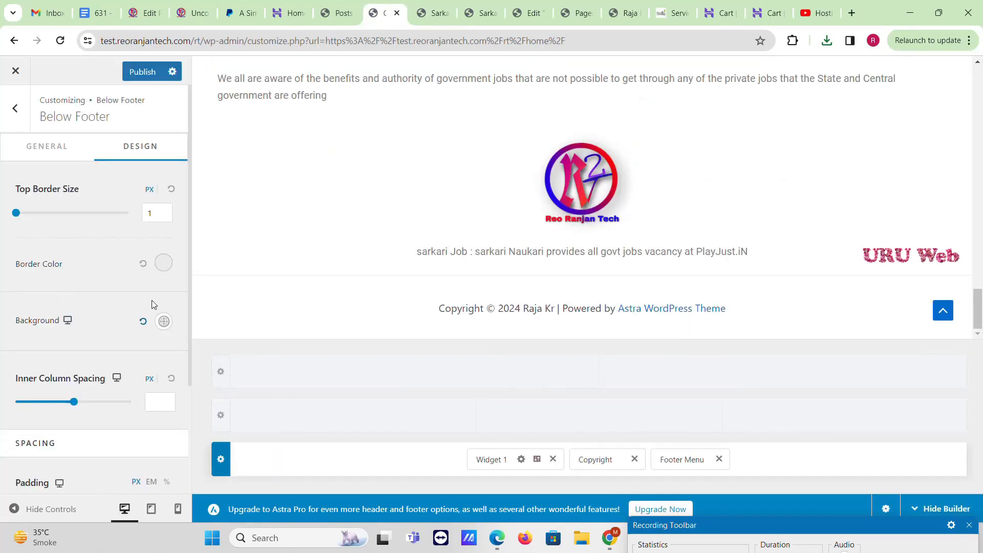
pyautogui.click(163, 322)
pyautogui.scroll(-4, 103, 405)
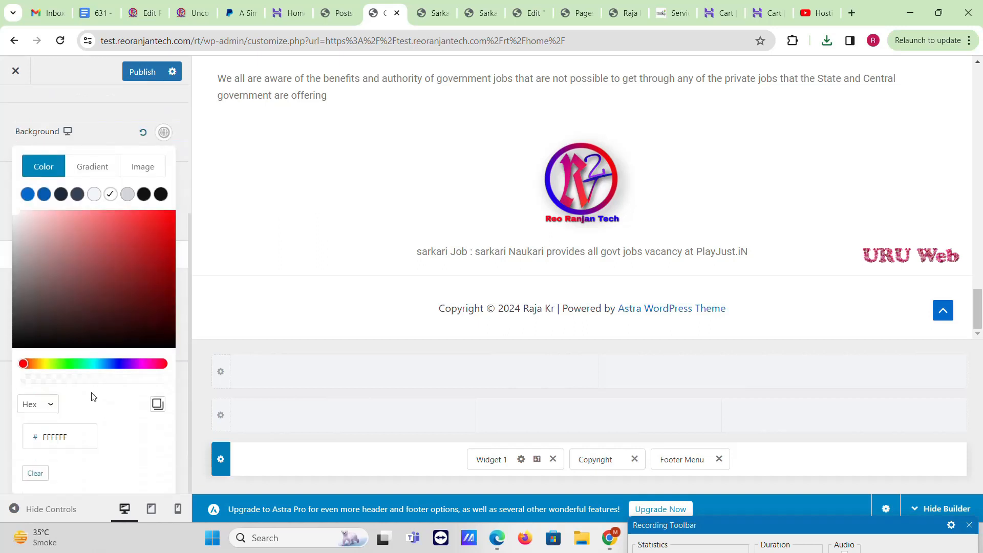
pyautogui.click(89, 366)
pyautogui.moveTo(157, 237); pyautogui.dragTo(158, 212)
pyautogui.click(107, 119)
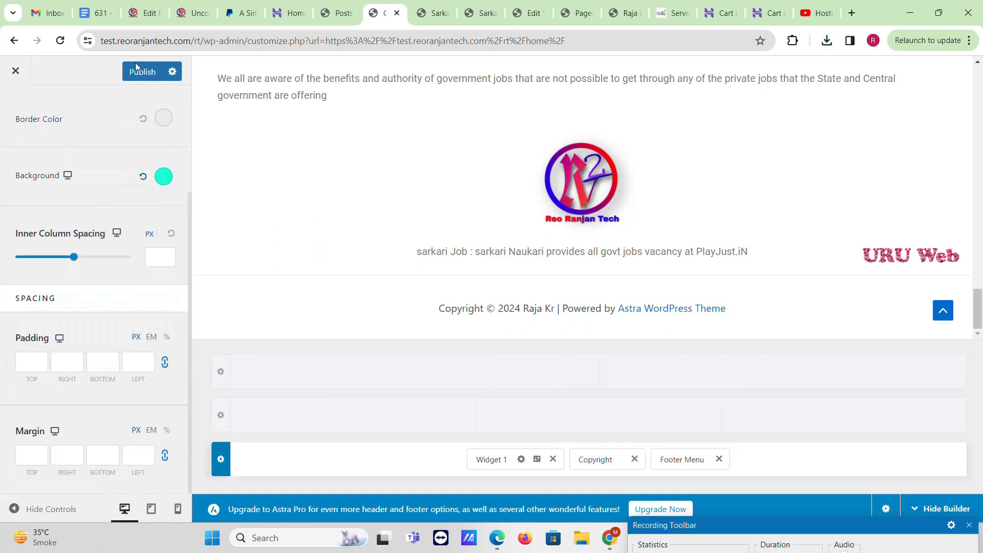
pyautogui.click(142, 71)
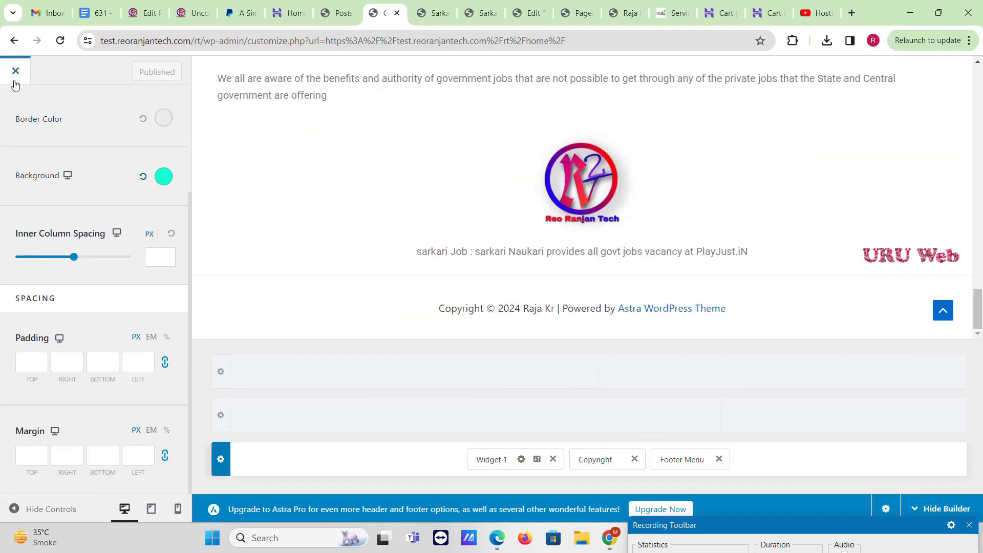
# Step: Open the site's front page in a separate tab from the WordPress admin
pyautogui.click(335, 5)
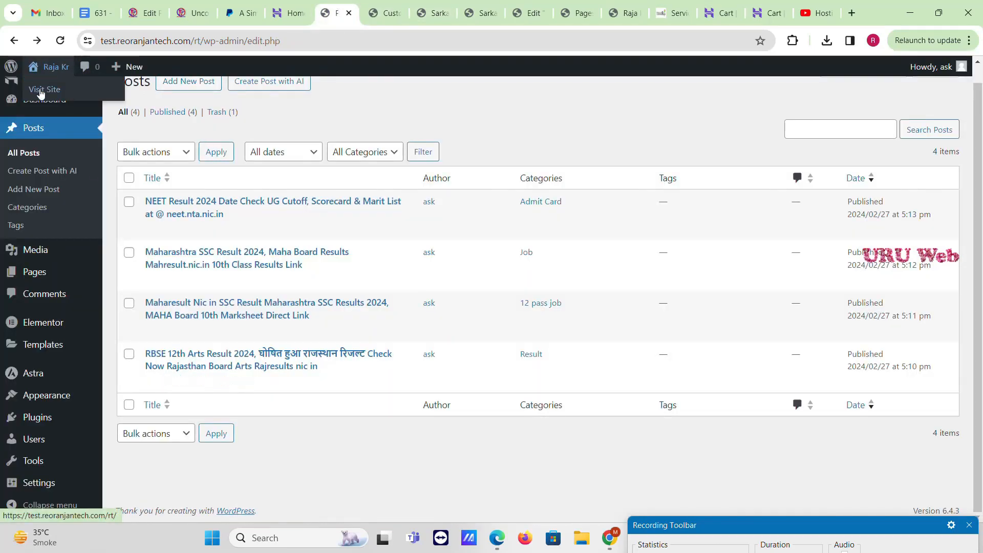
pyautogui.middleClick(45, 88)
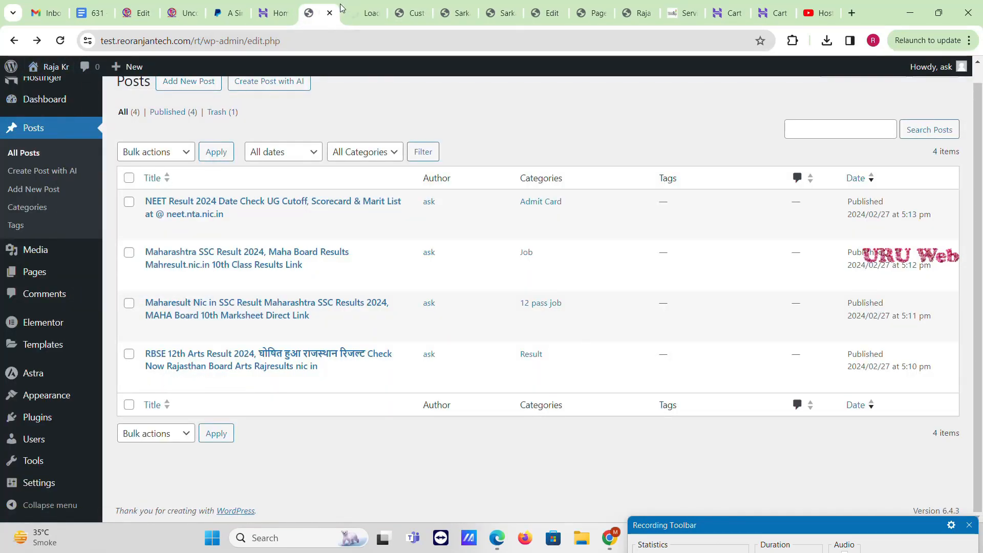
pyautogui.click(354, 5)
# Step: Create a new WordPress menu named Footer Menu and assign it to the Footer Menu display location
pyautogui.click(323, 4)
pyautogui.moveTo(45, 394)
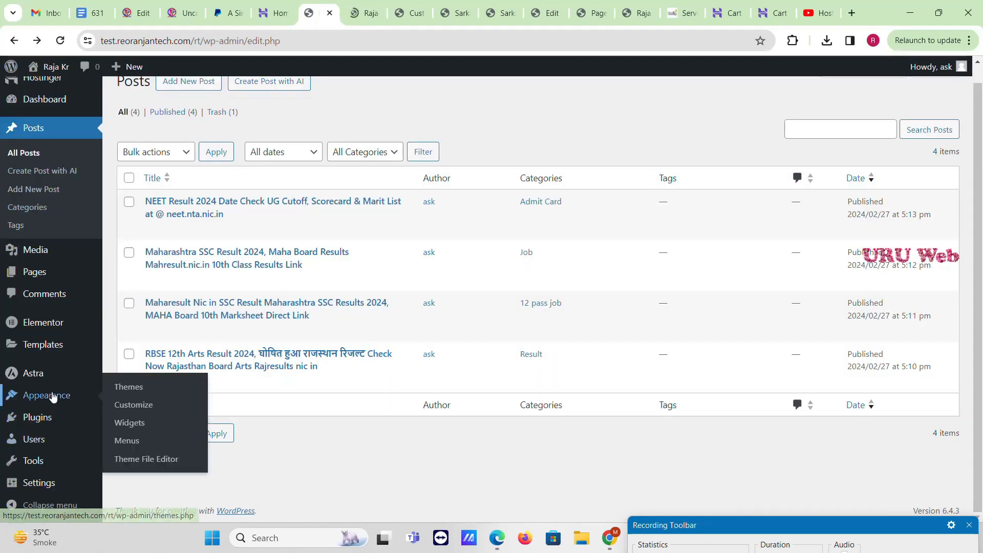
pyautogui.click(134, 440)
pyautogui.scroll(4, 238, 261)
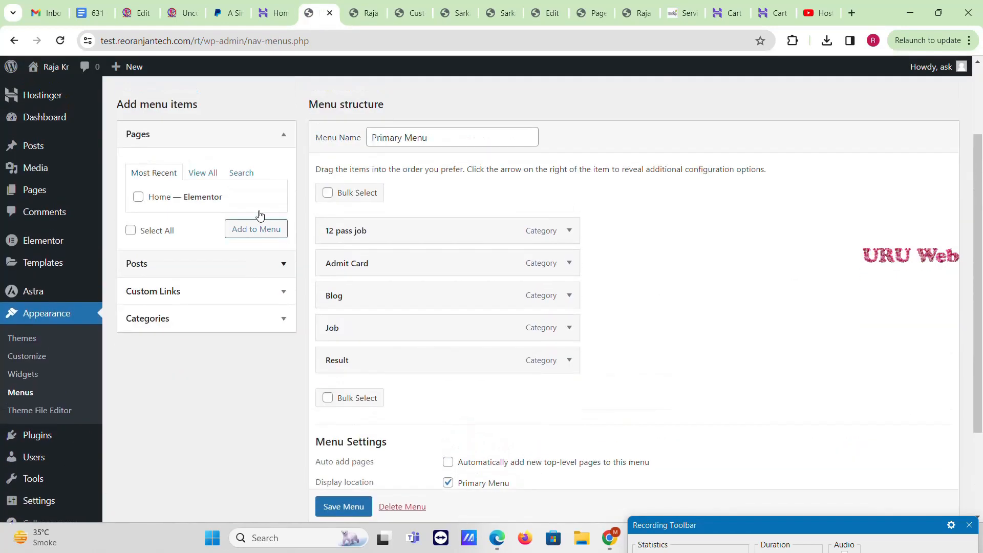
pyautogui.click(251, 169)
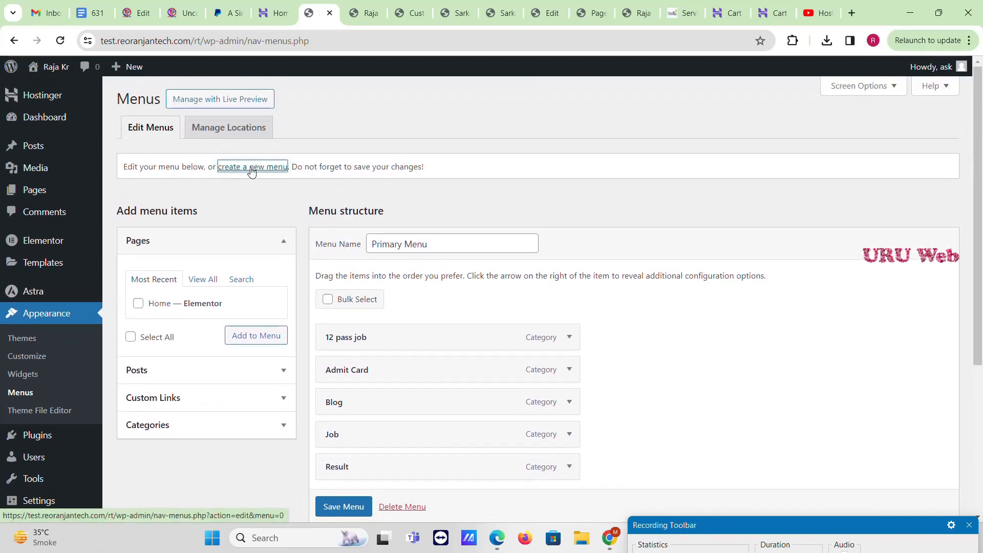
pyautogui.click(432, 243)
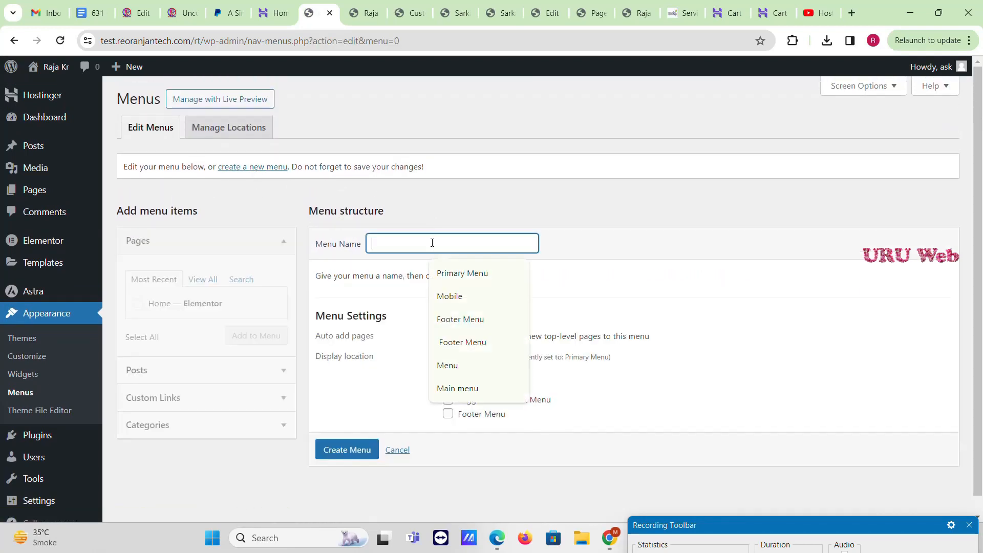
pyautogui.click(461, 319)
pyautogui.click(449, 416)
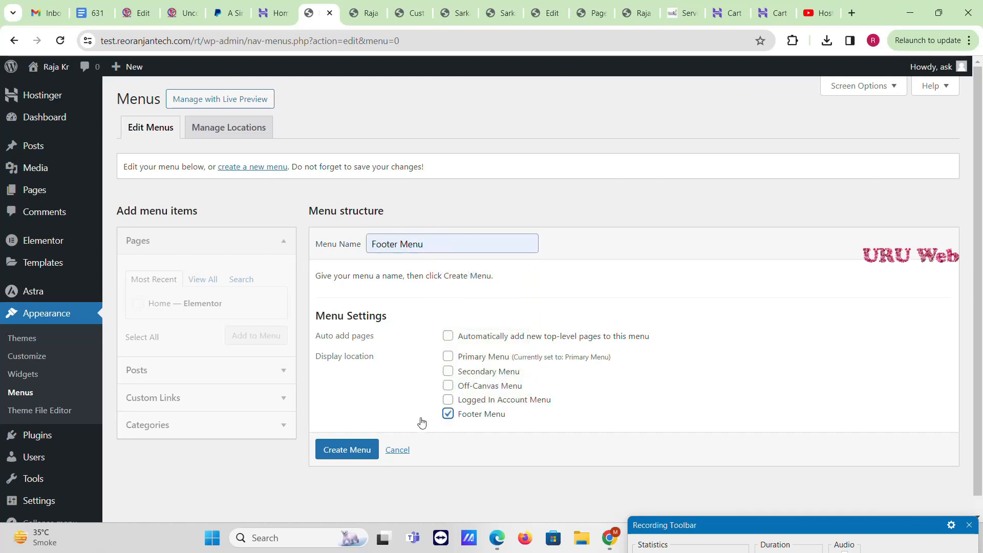
pyautogui.click(346, 455)
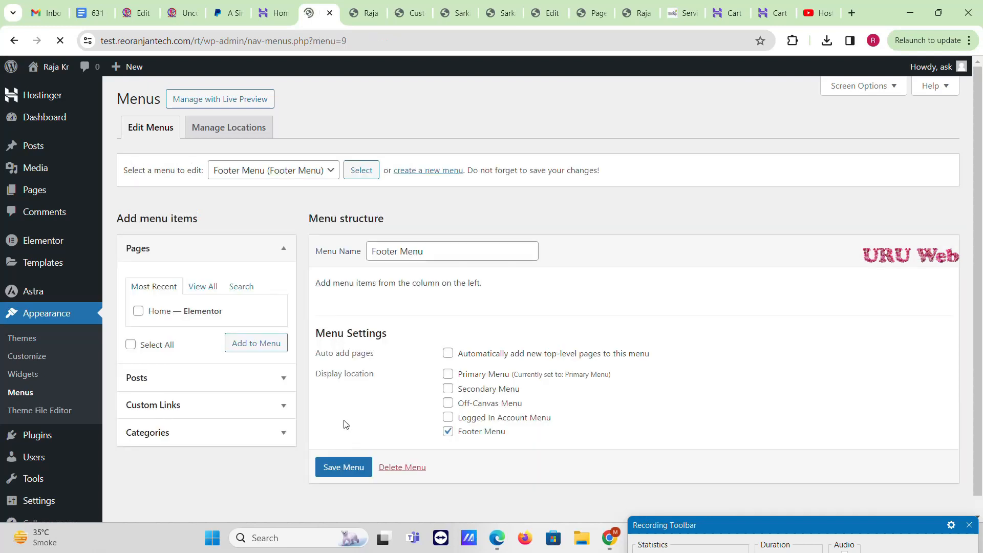
# Step: Add the categories Result, Admit Card, Job and 12 pass job to the Footer Menu and save it
pyautogui.click(195, 435)
pyautogui.click(139, 408)
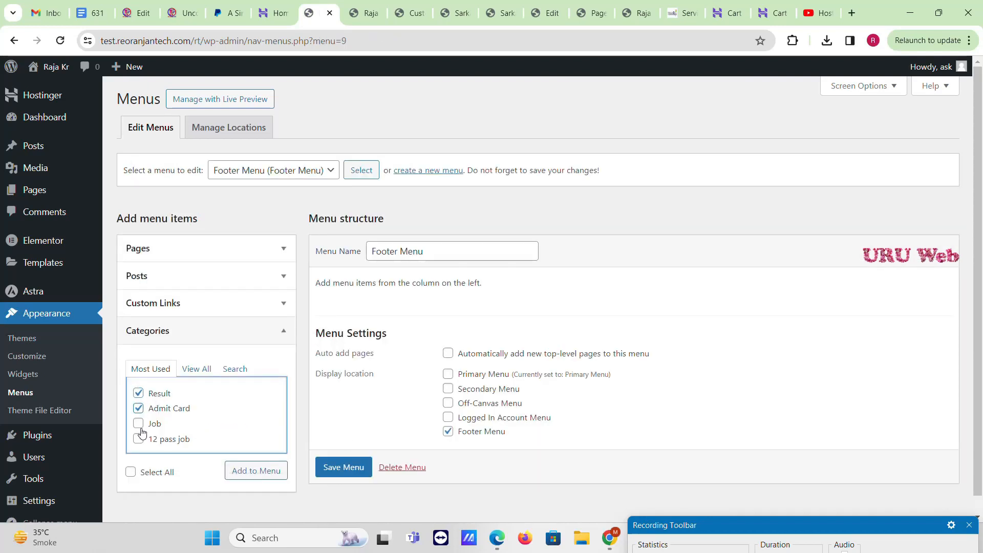
pyautogui.click(138, 423)
pyautogui.click(138, 439)
pyautogui.click(256, 470)
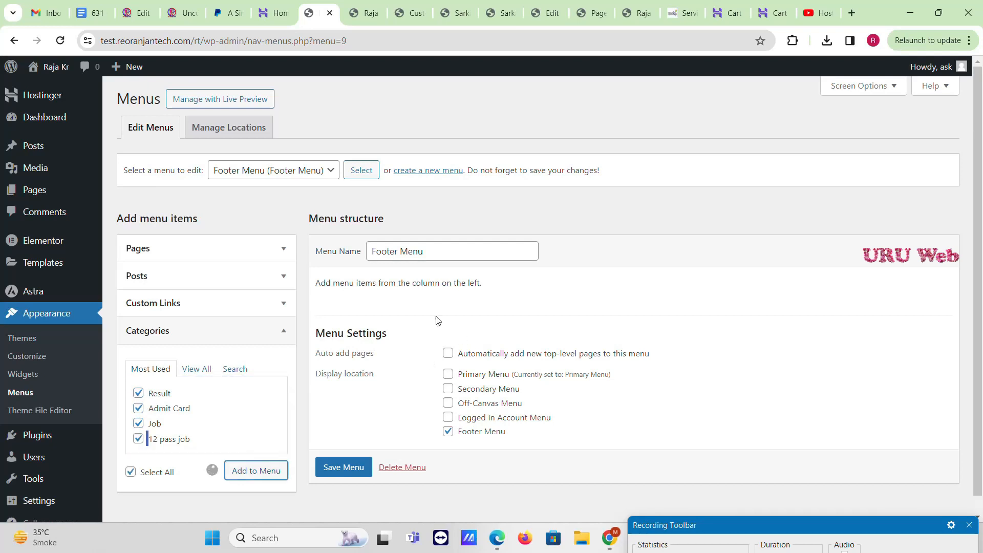
pyautogui.scroll(-1, 339, 506)
pyautogui.click(338, 501)
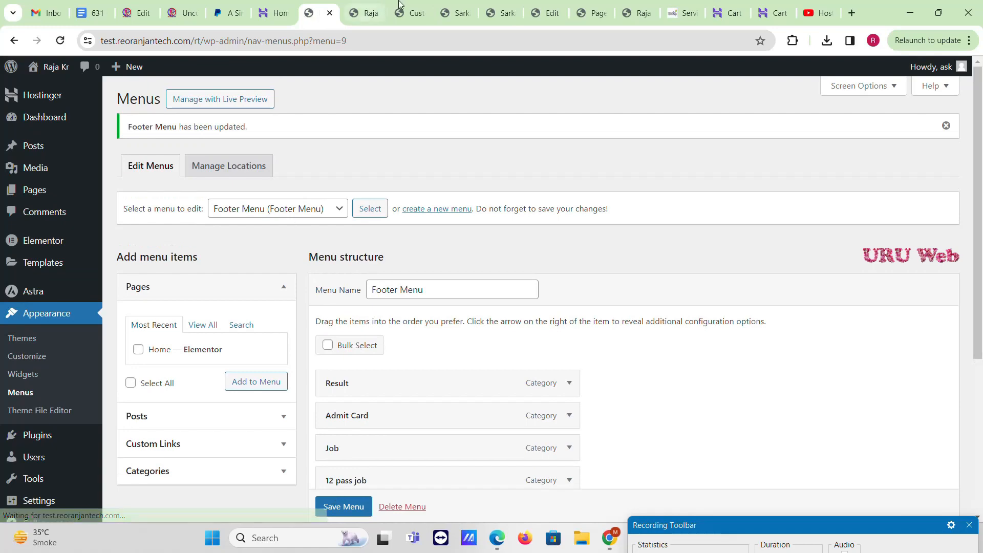
# Step: Check the footer, header and address of the site's front page
pyautogui.click(363, 13)
pyautogui.scroll(-8, 359, 220)
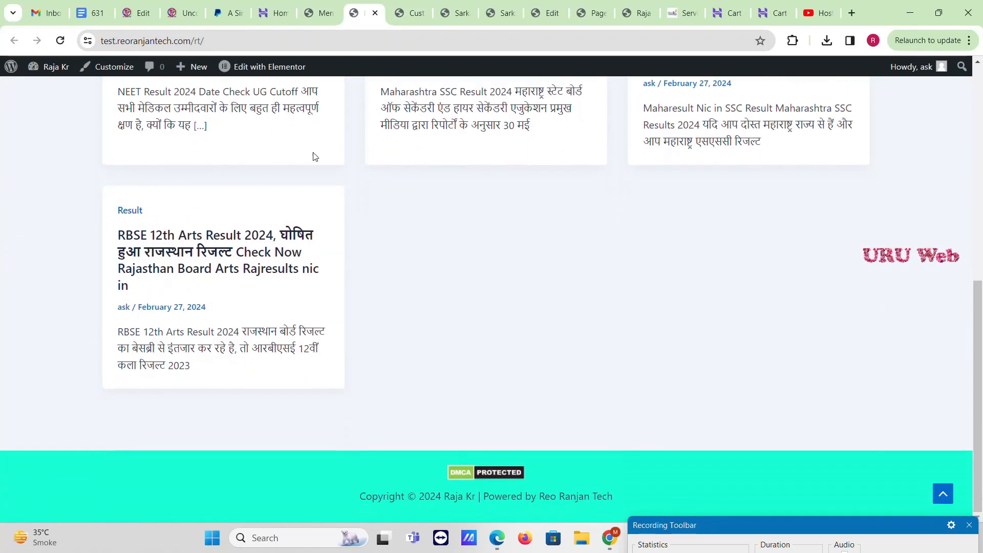
pyautogui.scroll(6, 315, 155)
pyautogui.scroll(2, 311, 144)
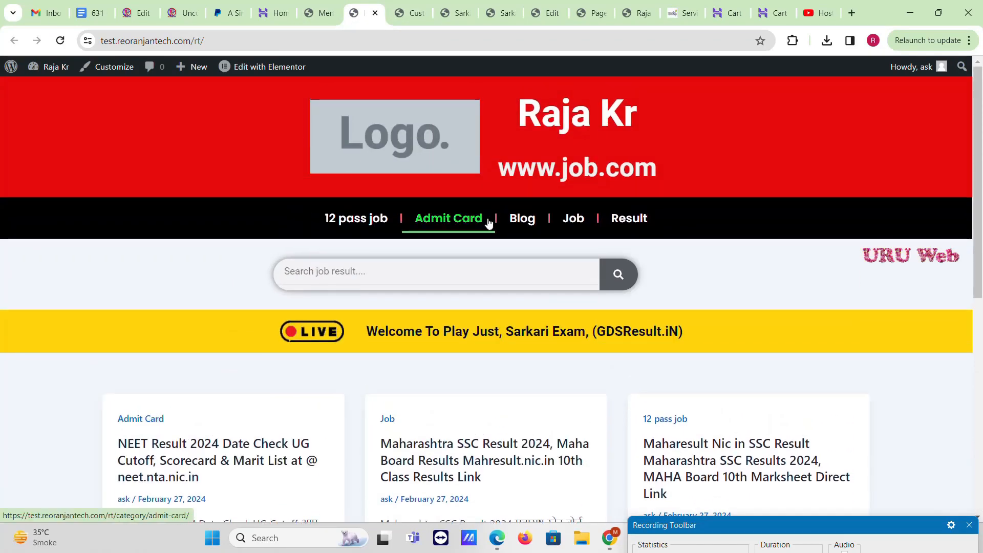
pyautogui.click(281, 46)
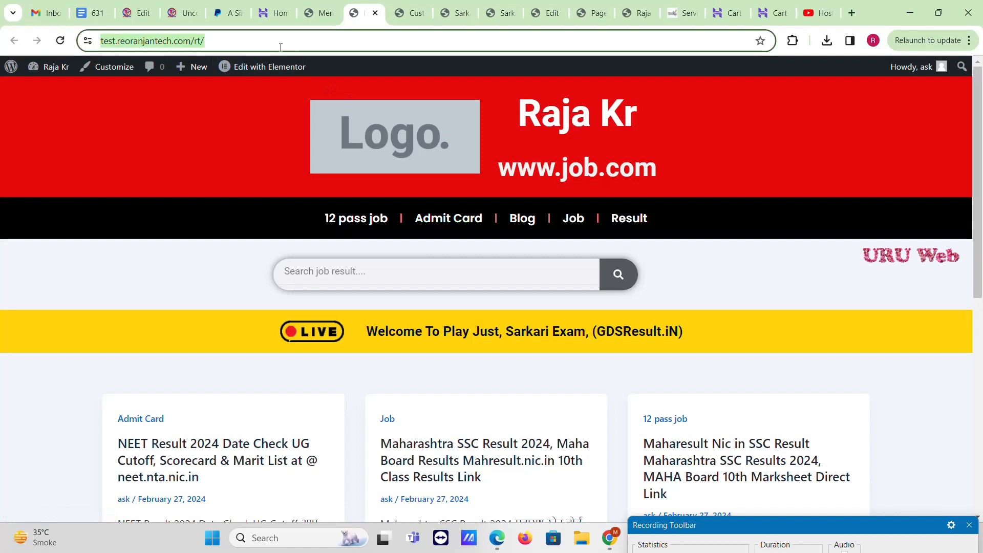
# Step: Set the site's homepage to a static page using Home in the Reading Settings and save the changes
pyautogui.click(317, 6)
pyautogui.scroll(-5, 41, 379)
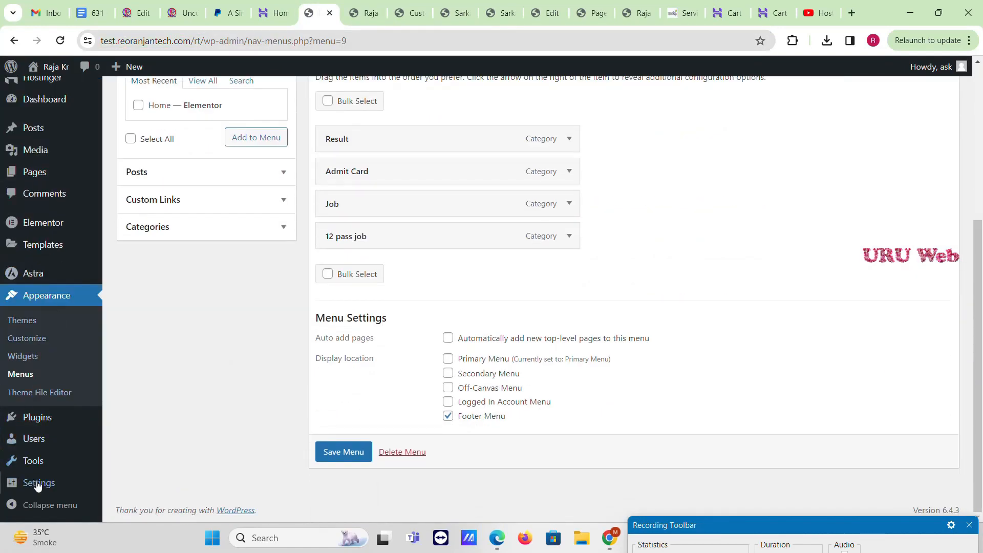
pyautogui.moveTo(39, 485)
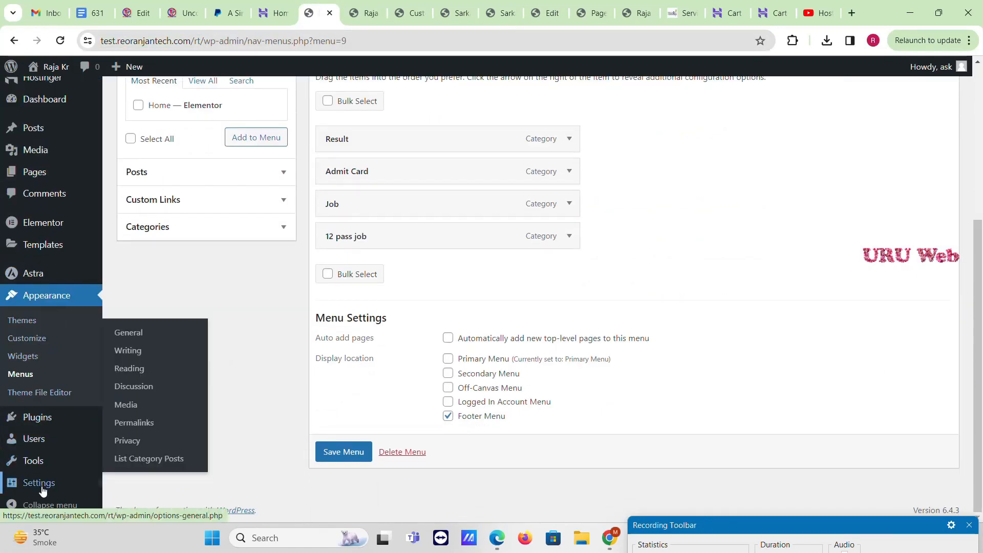
pyautogui.click(135, 374)
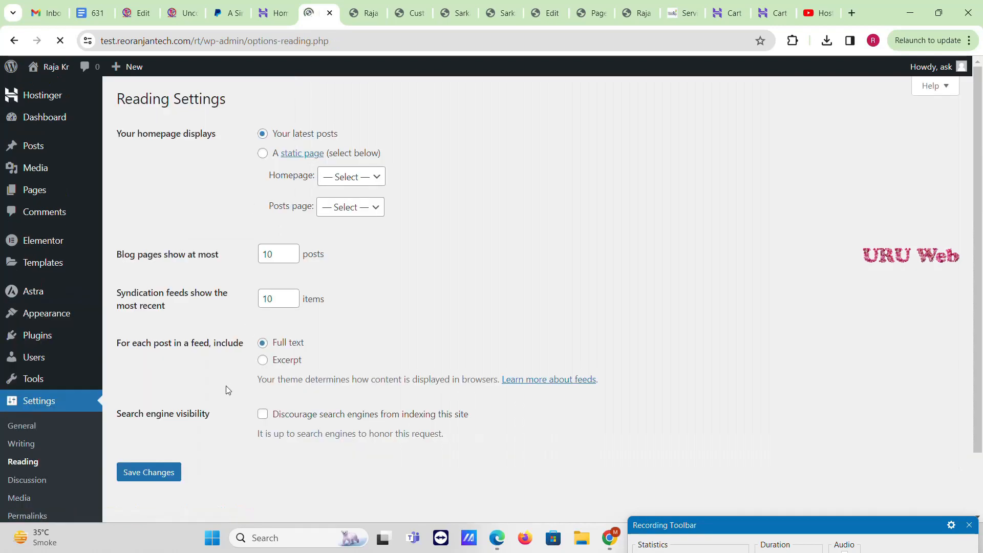
pyautogui.click(263, 155)
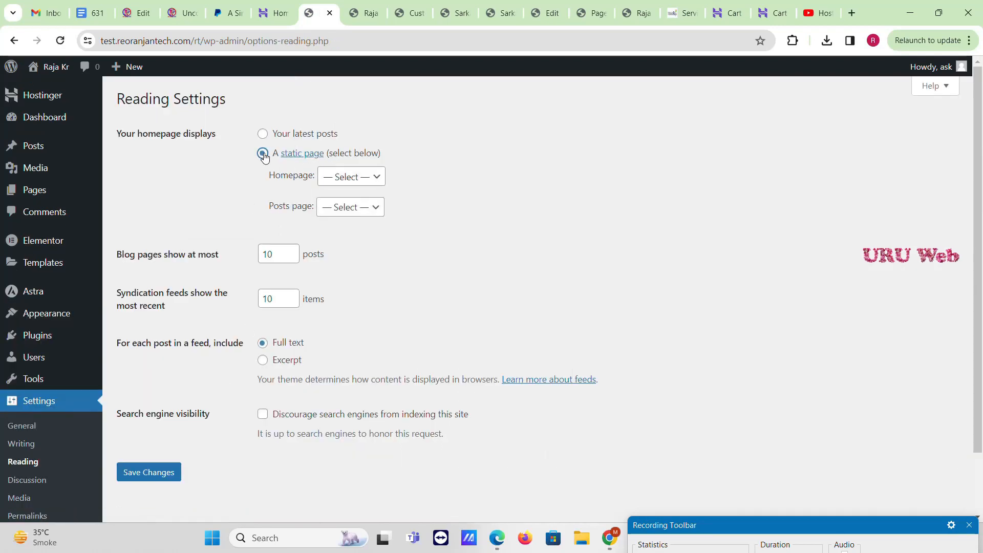
pyautogui.click(342, 182)
pyautogui.click(352, 205)
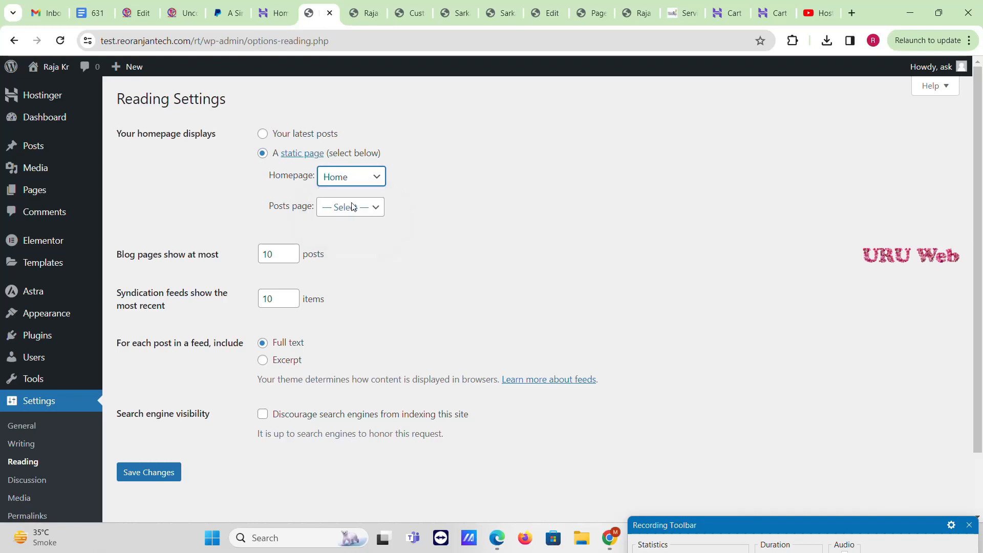
pyautogui.click(172, 475)
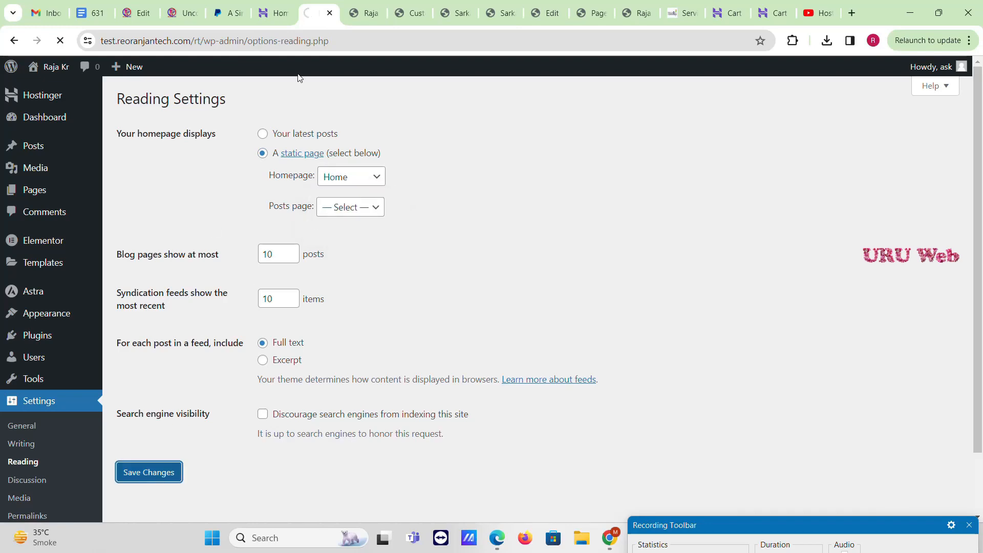
# Step: Reload the site's front page and review its header, job sections and footer with the badge, copyright and menu
pyautogui.click(354, 10)
pyautogui.scroll(-7, 553, 373)
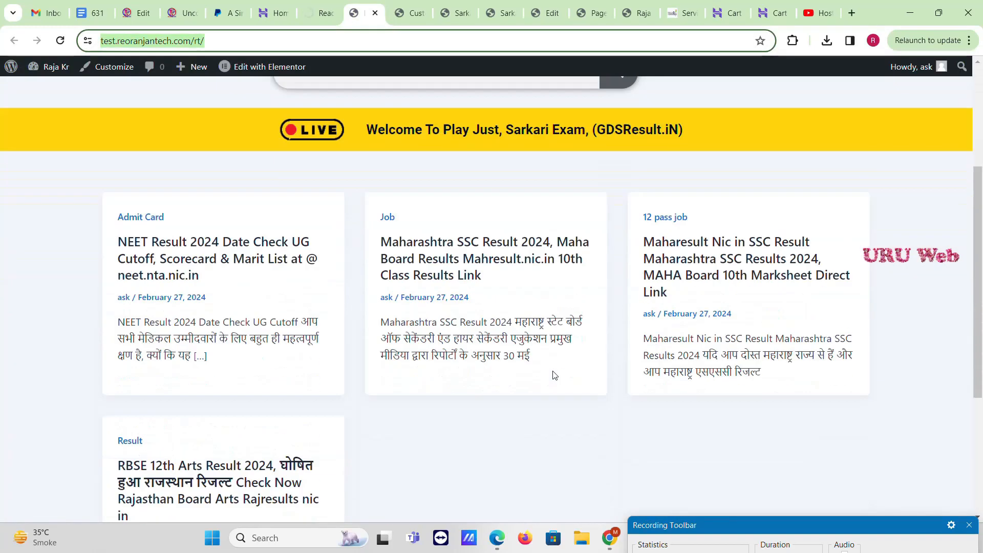
pyautogui.scroll(-1, 441, 312)
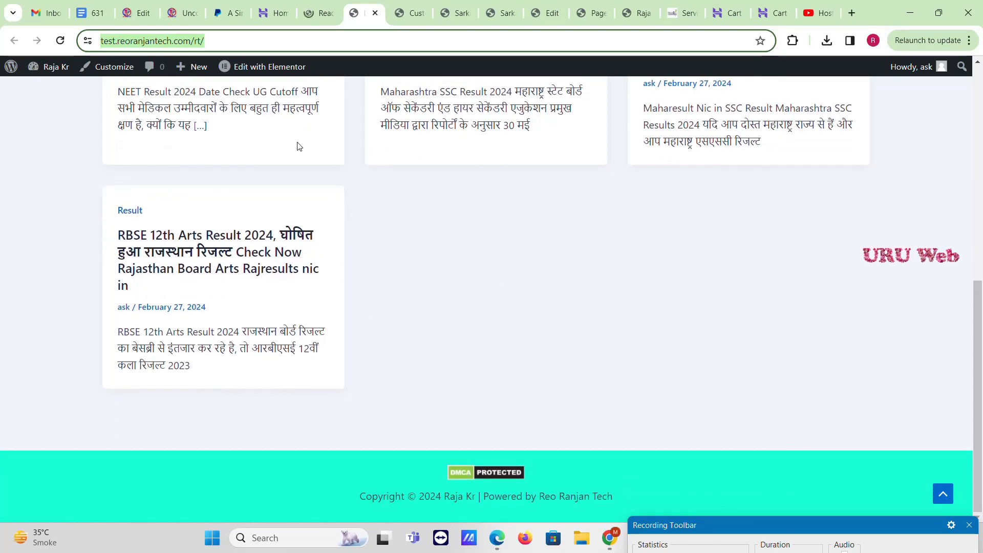
pyautogui.click(62, 41)
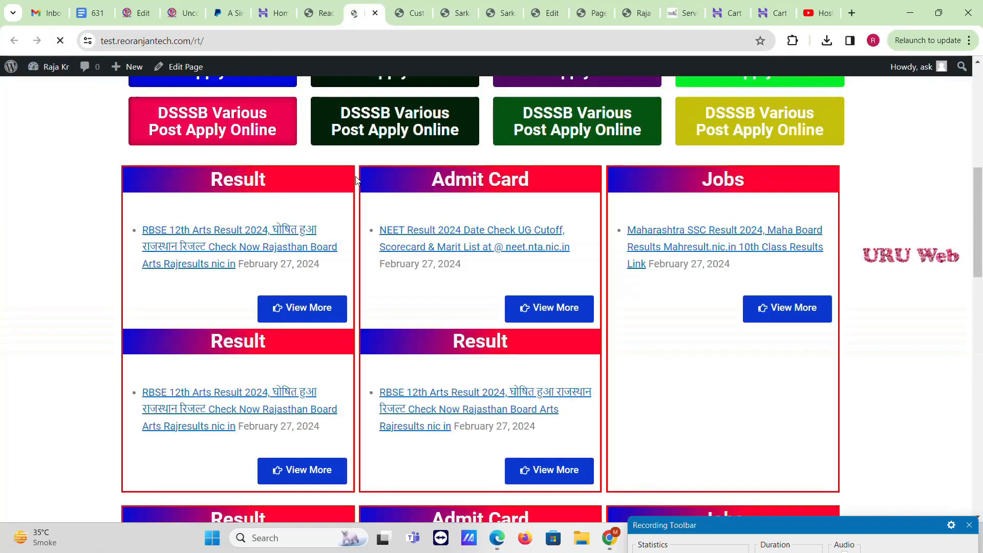
pyautogui.scroll(4, 356, 177)
pyautogui.scroll(4, 357, 180)
pyautogui.scroll(-7, 343, 169)
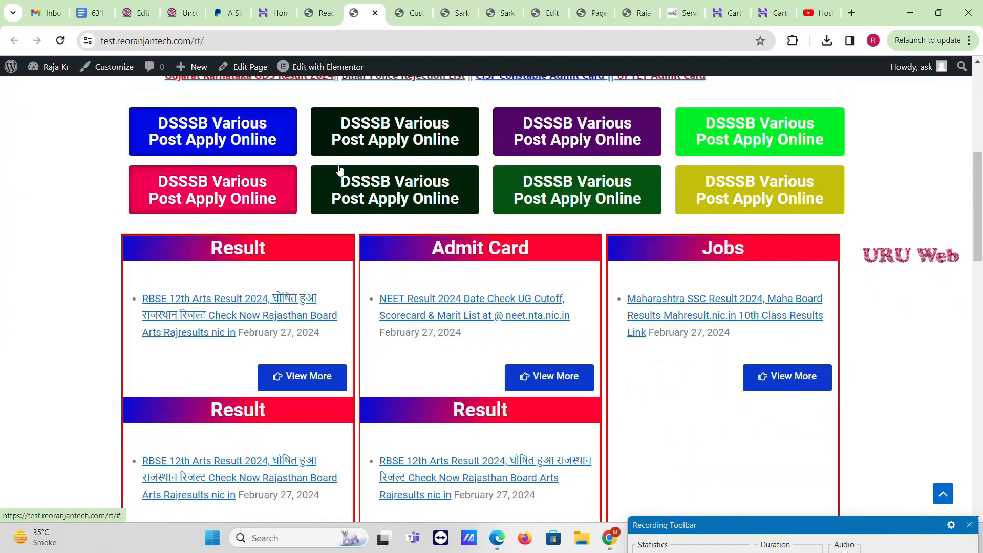
pyautogui.scroll(7, 343, 168)
pyautogui.scroll(-11, 339, 169)
pyautogui.scroll(-10, 339, 168)
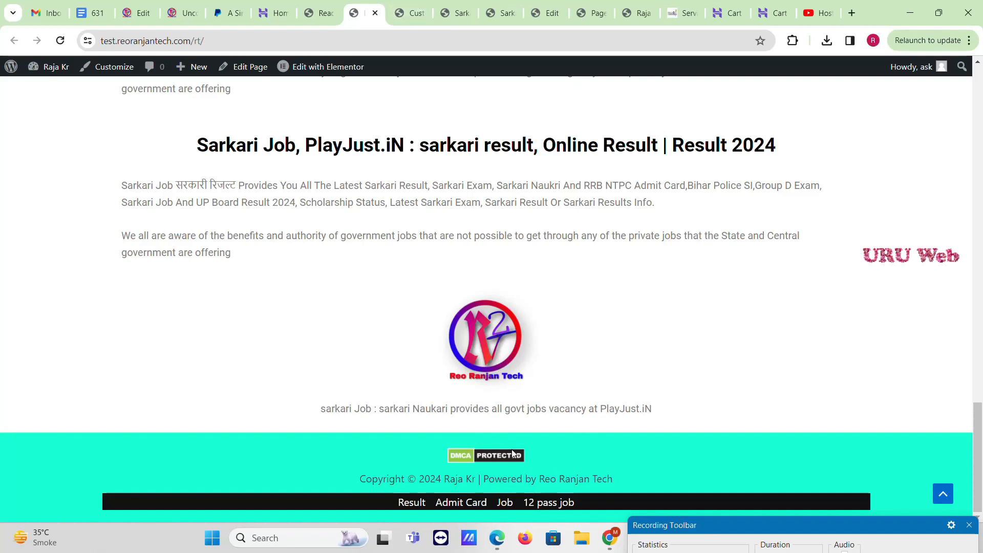
# Step: Return to the footer customizer and make the entire Copyright text bold
pyautogui.click(423, 4)
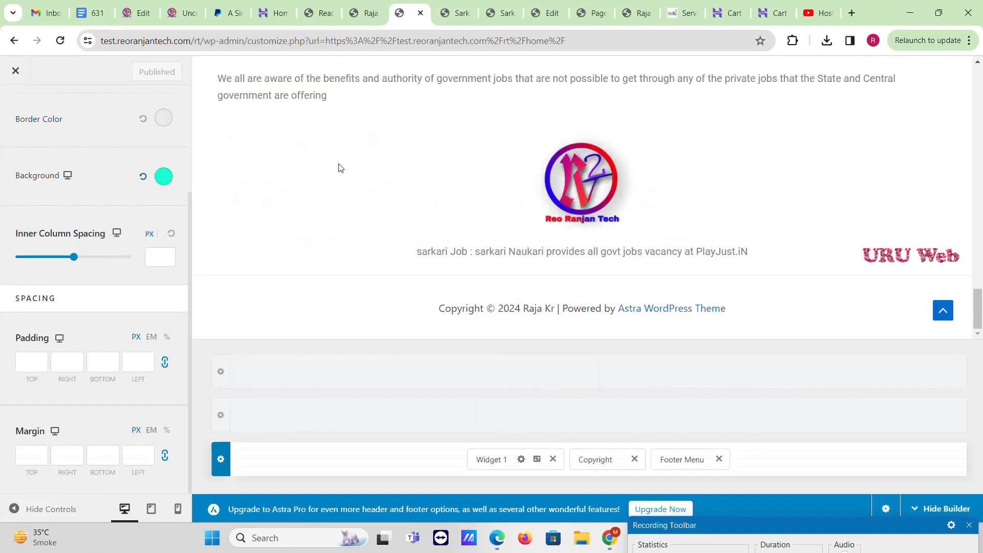
pyautogui.click(588, 454)
pyautogui.click(589, 455)
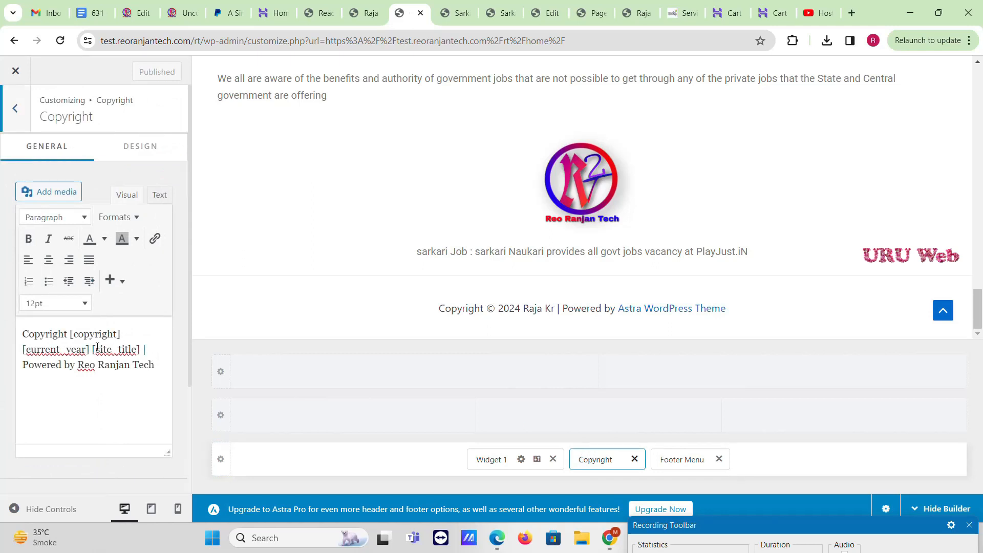
pyautogui.hotkey('ctrl', 'a')
pyautogui.click(28, 238)
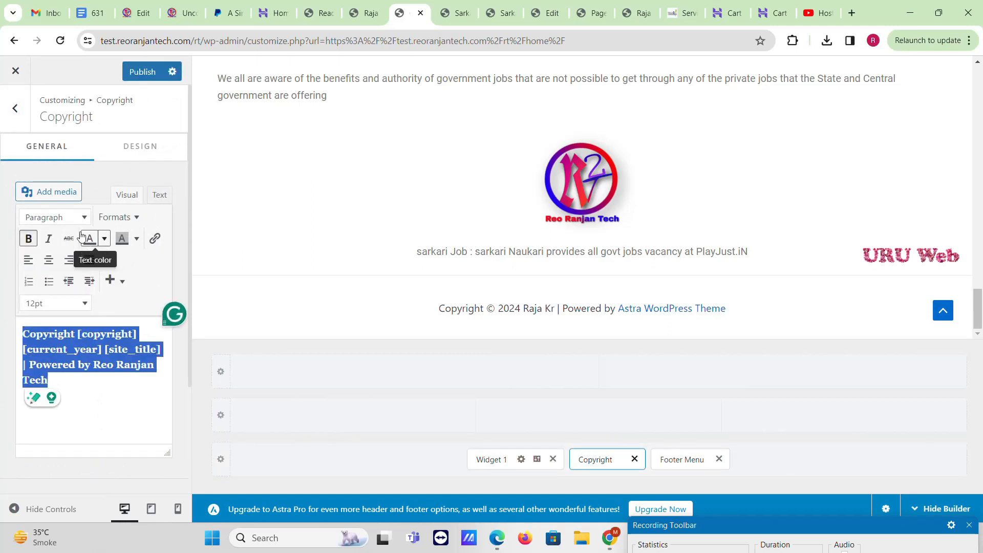
# Step: Set the selected Copyright text's font size to 14pt and publish the footer changes
pyautogui.click(78, 309)
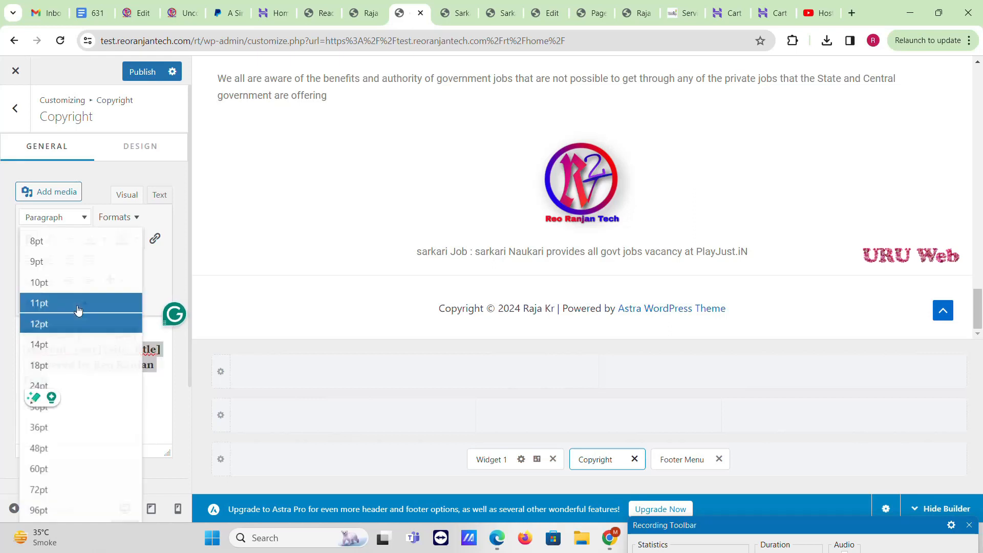
pyautogui.click(51, 382)
pyautogui.click(54, 306)
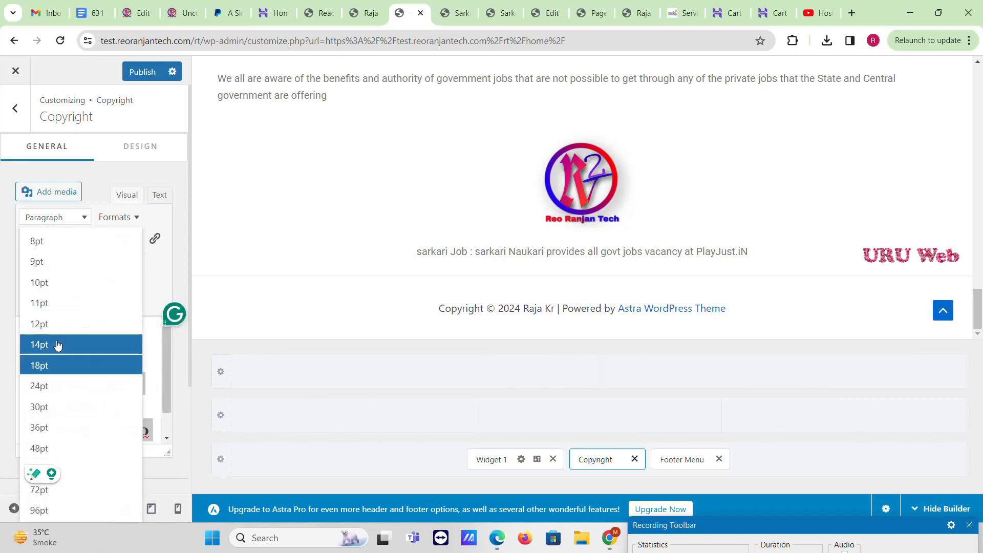
pyautogui.click(55, 345)
pyautogui.click(137, 74)
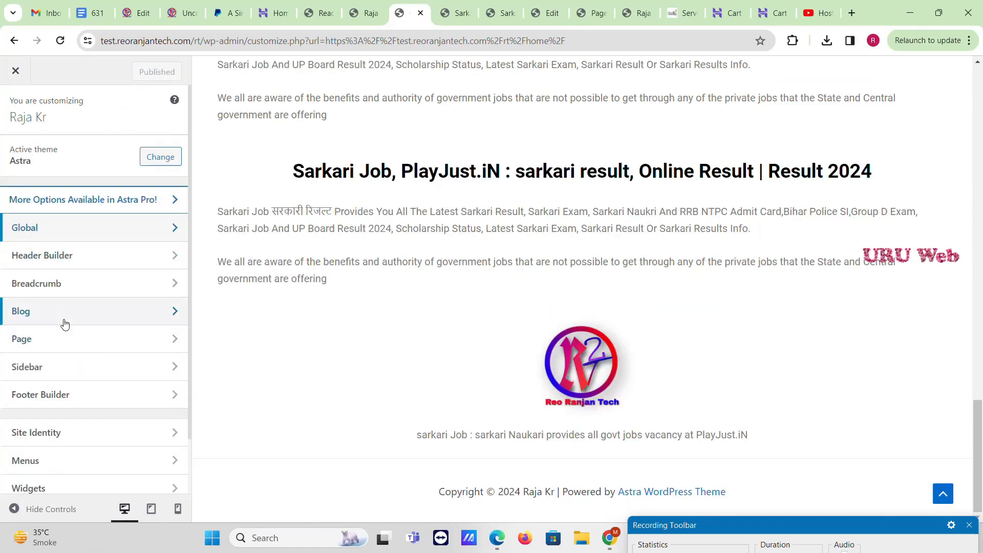
# Step: In the Blog single post settings, set the Container Layout to Normal
pyautogui.click(64, 320)
pyautogui.click(81, 170)
pyautogui.scroll(-1, 109, 255)
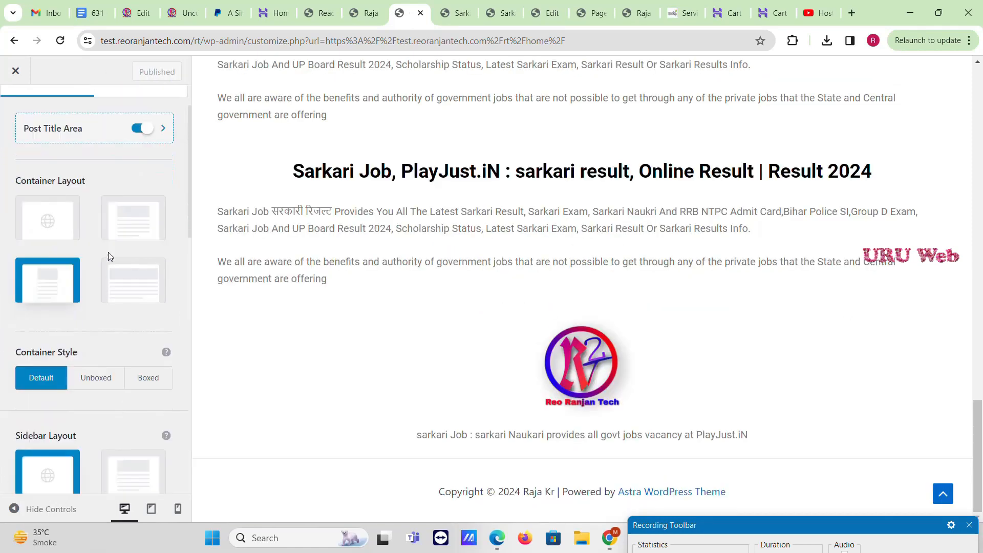
pyautogui.scroll(-1, 128, 233)
pyautogui.click(131, 167)
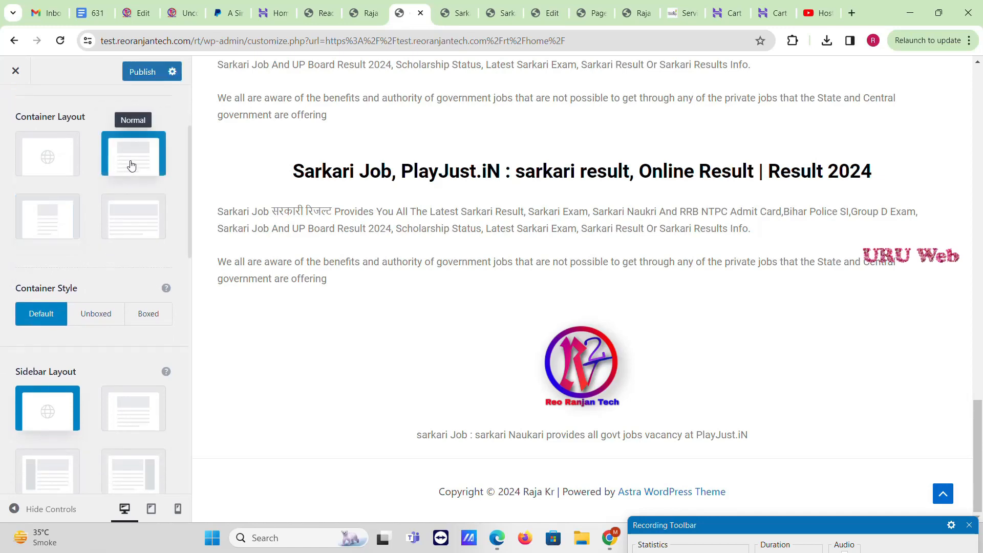
# Step: Set the single post Sidebar Layout to No Sidebar and publish the customizer changes
pyautogui.scroll(-4, 136, 356)
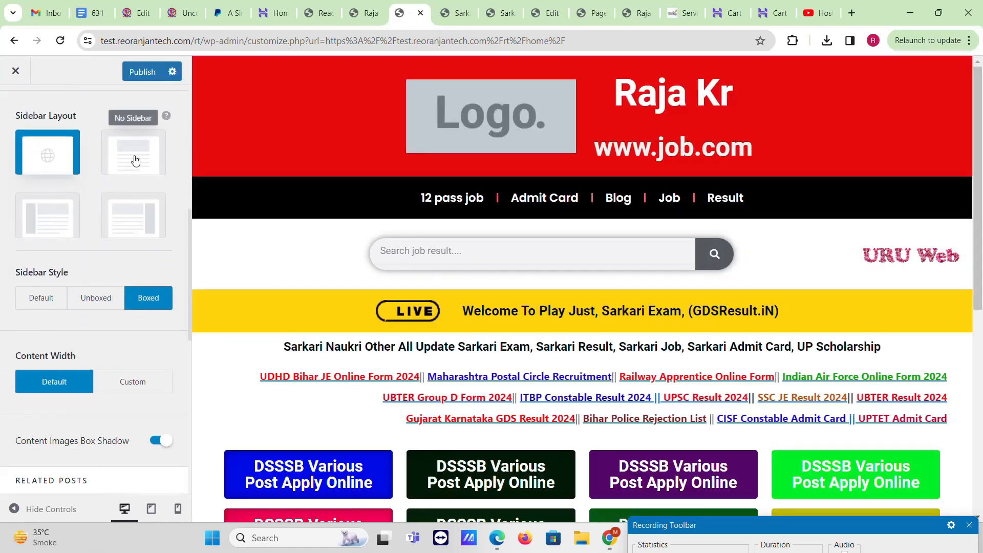
pyautogui.click(136, 159)
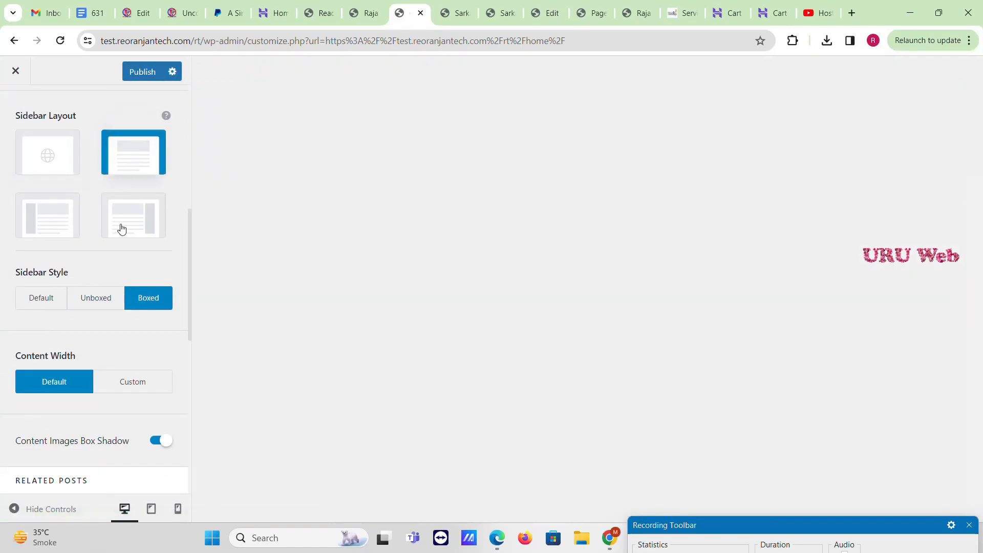
pyautogui.scroll(-5, 123, 359)
pyautogui.scroll(-4, 145, 378)
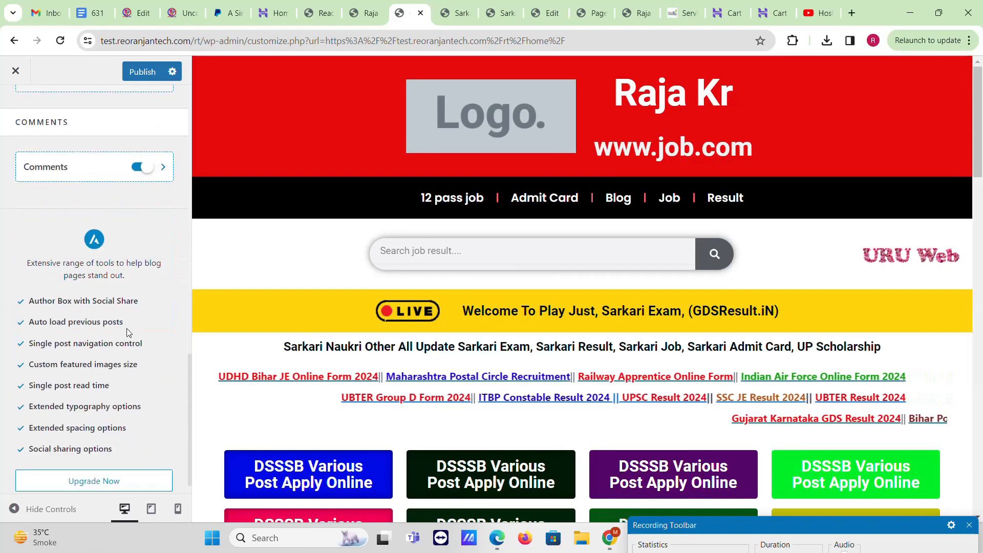
pyautogui.scroll(5, 115, 217)
pyautogui.click(128, 77)
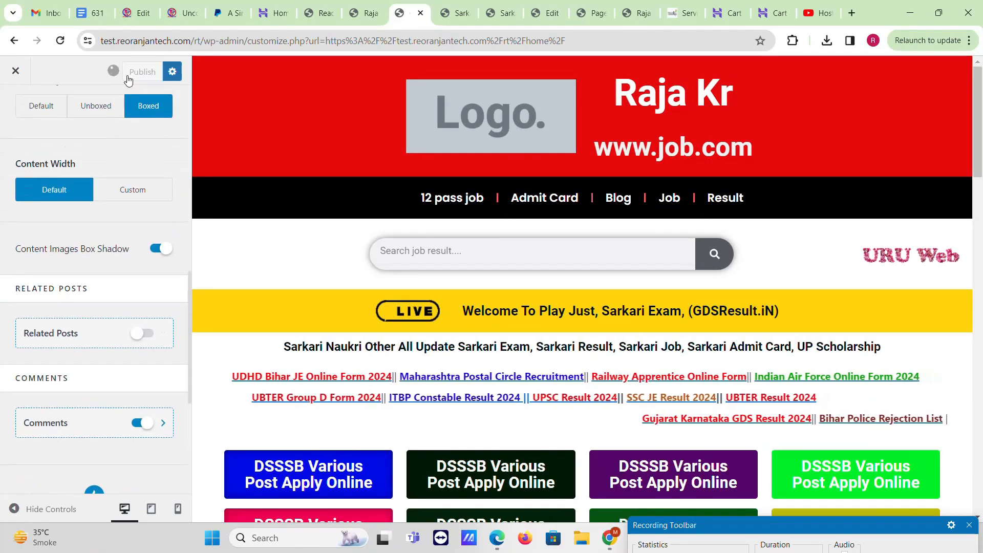
# Step: Close the customizer and review the site's front page from the header down to the bold copyright text in the footer
pyautogui.scroll(-7, 320, 278)
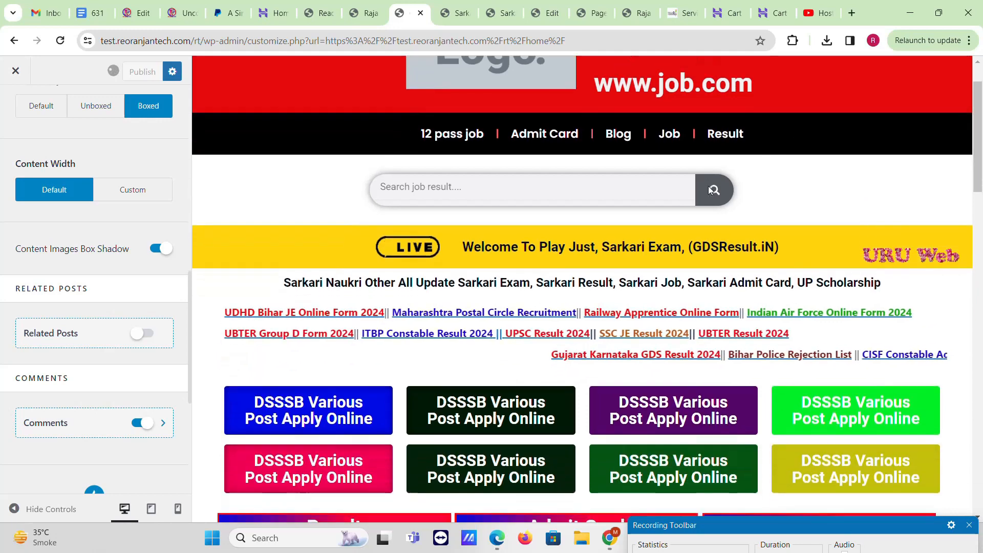
pyautogui.scroll(-5, 143, 179)
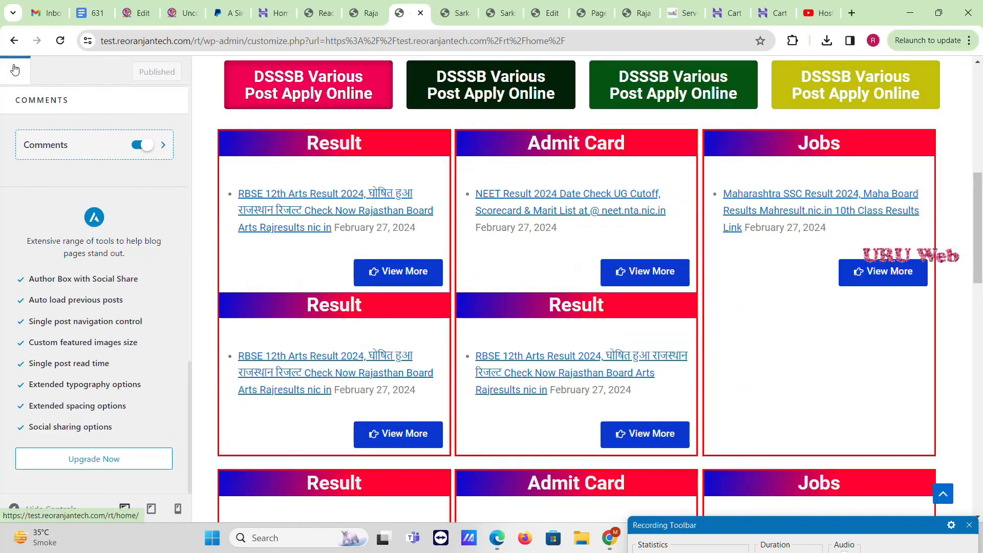
pyautogui.click(15, 70)
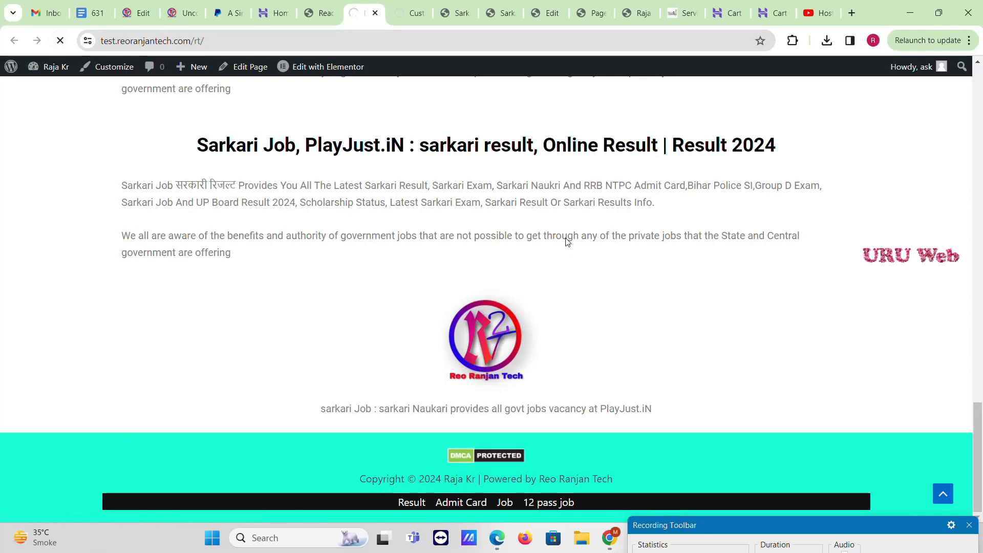
pyautogui.scroll(-10, 335, 381)
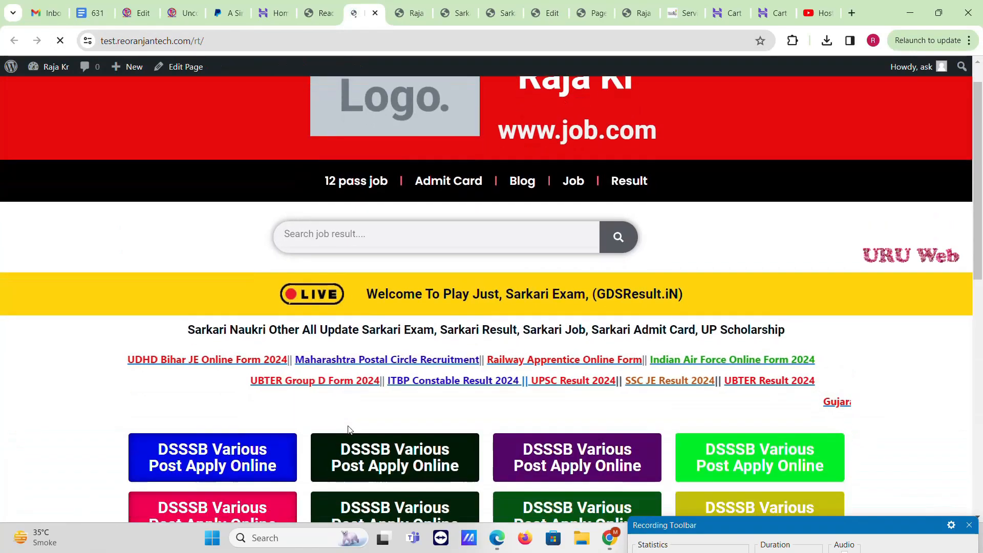
pyautogui.scroll(-10, 337, 380)
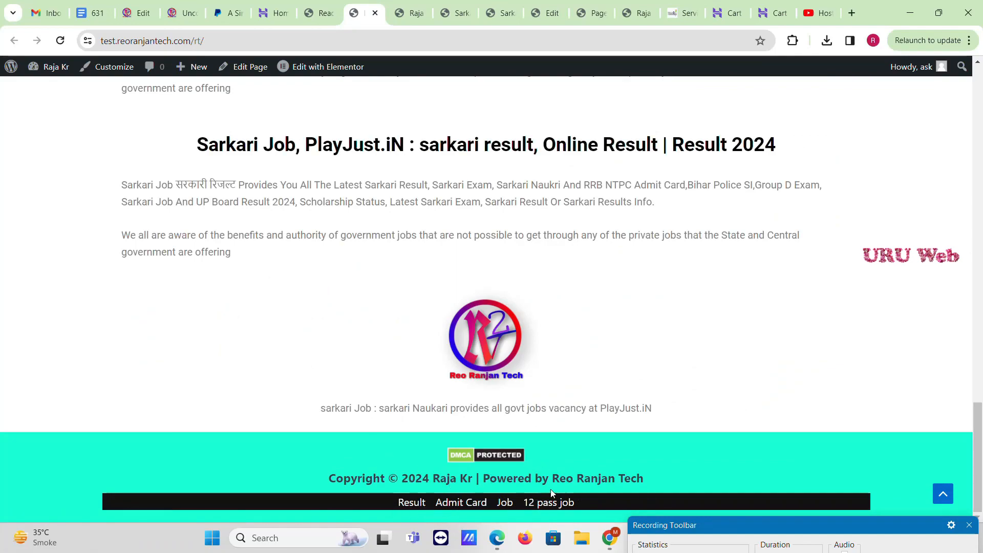
pyautogui.scroll(20, 499, 377)
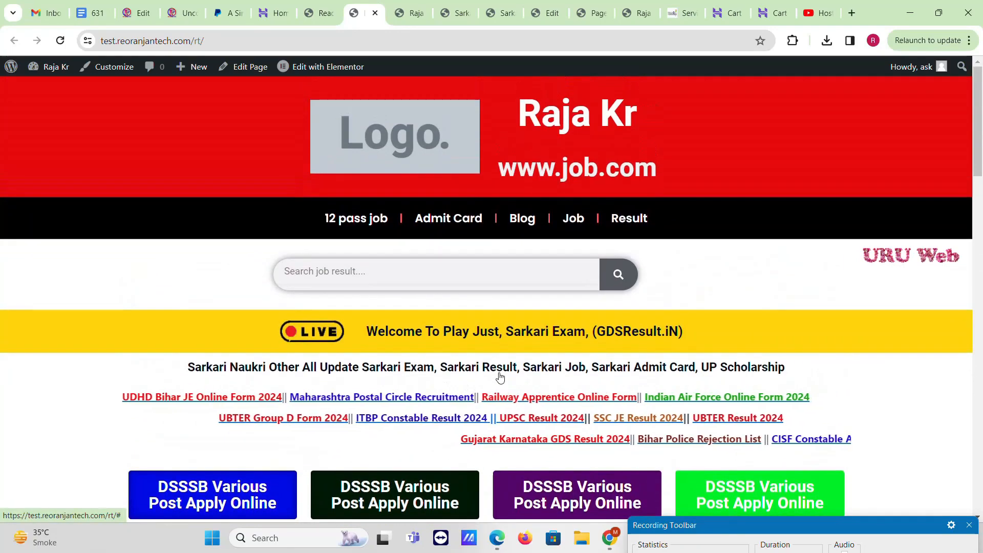
pyautogui.scroll(-5, 499, 374)
# Step: Open the site's front page for editing with Elementor
pyautogui.click(420, 7)
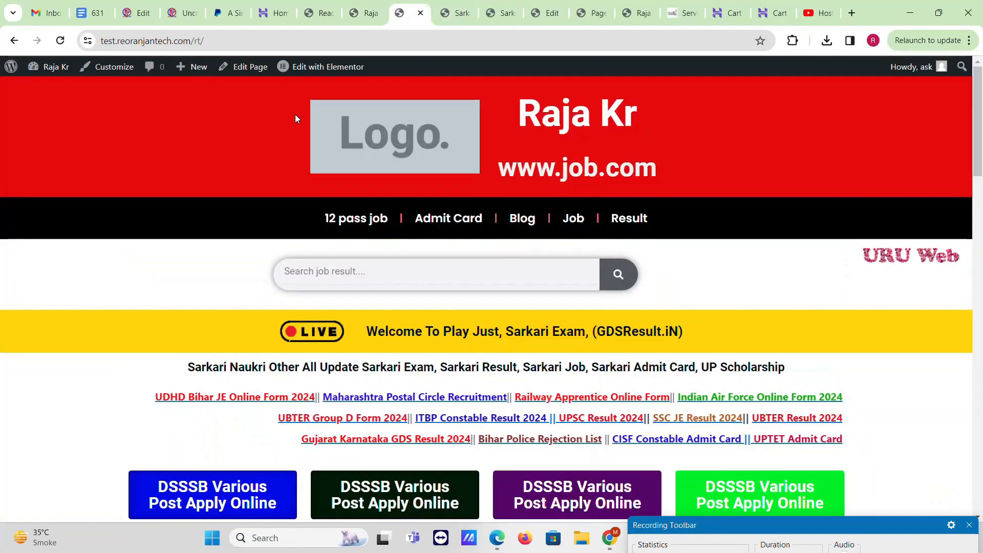
pyautogui.moveTo(326, 69)
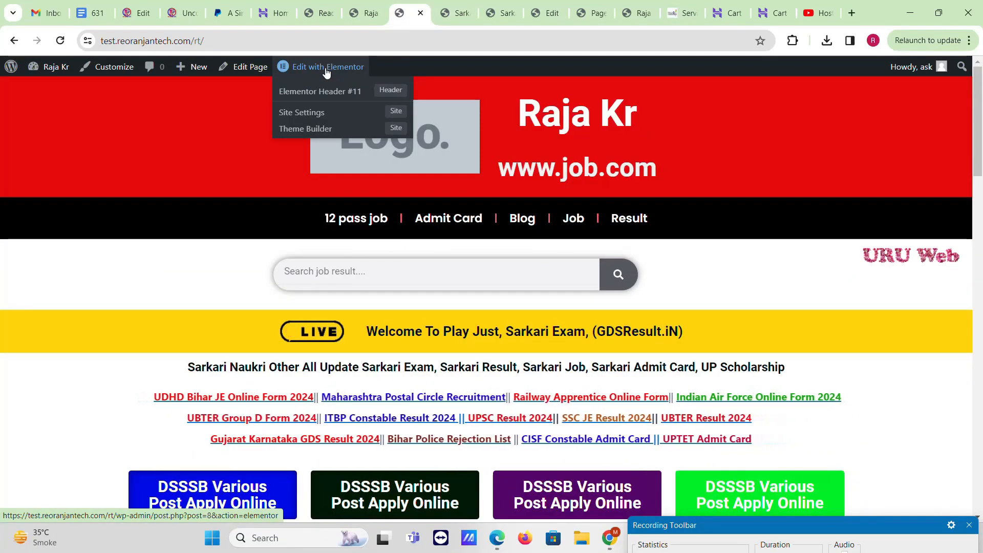
pyautogui.click(325, 69)
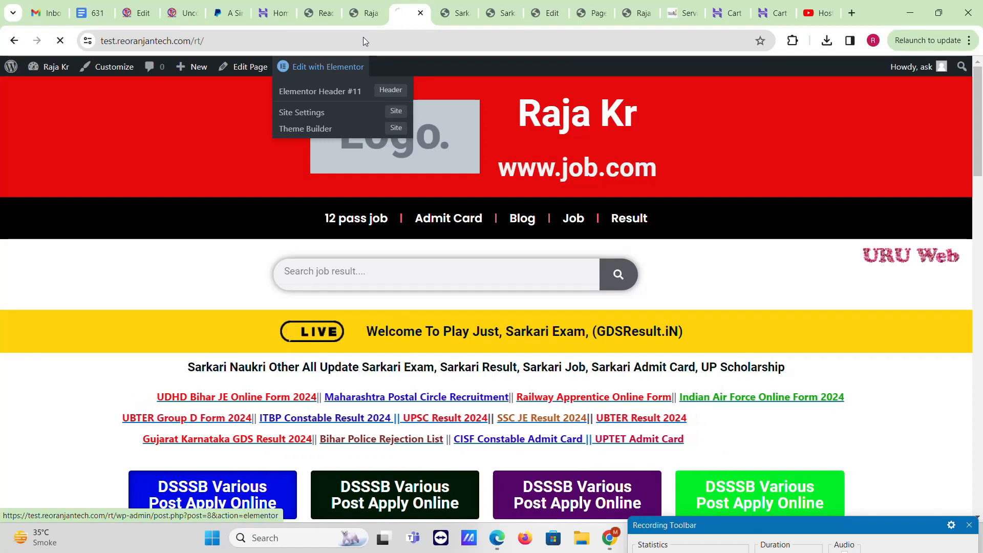
# Step: Open the RBSE 12th Arts Result post from the front page, review its layout and content, and close that page
pyautogui.click(381, 5)
pyautogui.scroll(-1, 257, 347)
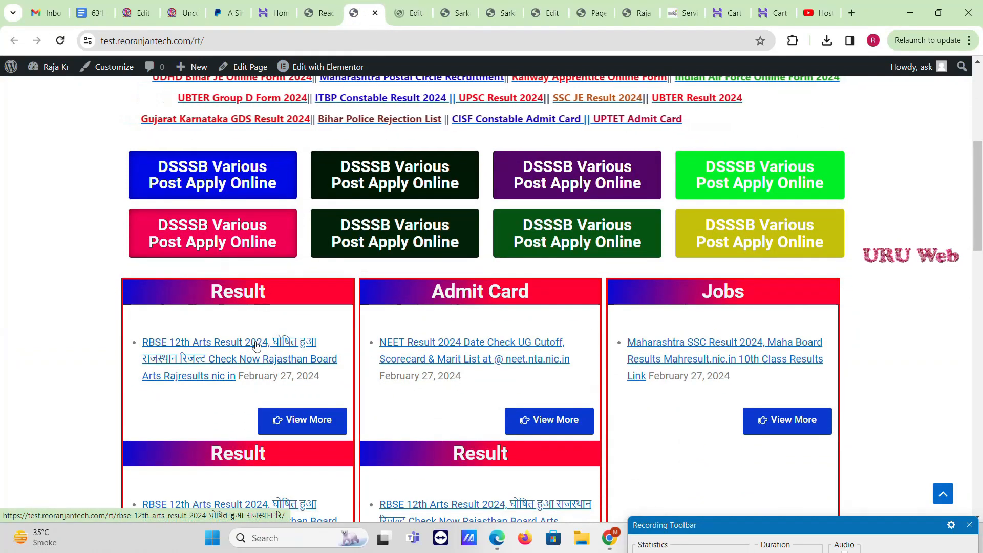
pyautogui.click(257, 344)
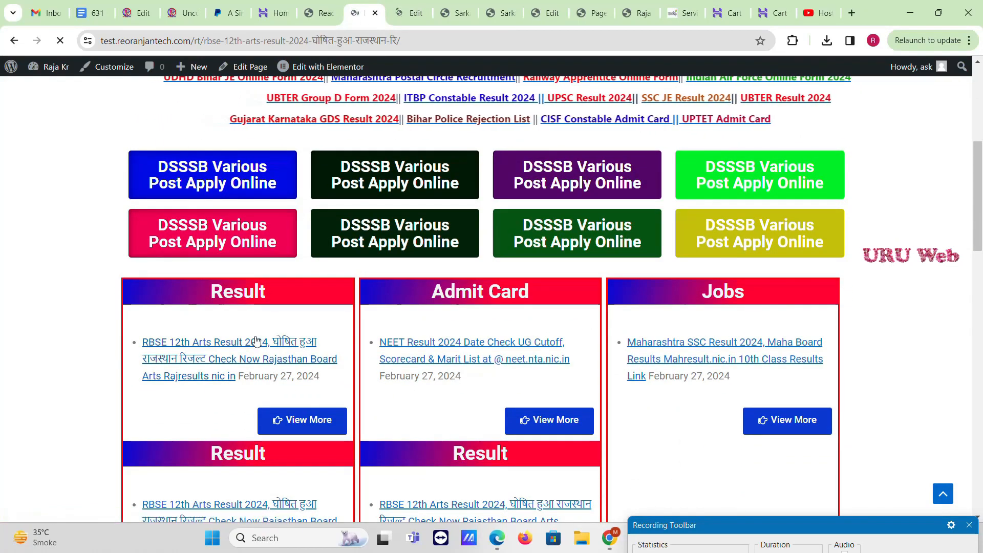
pyautogui.scroll(-15, 359, 197)
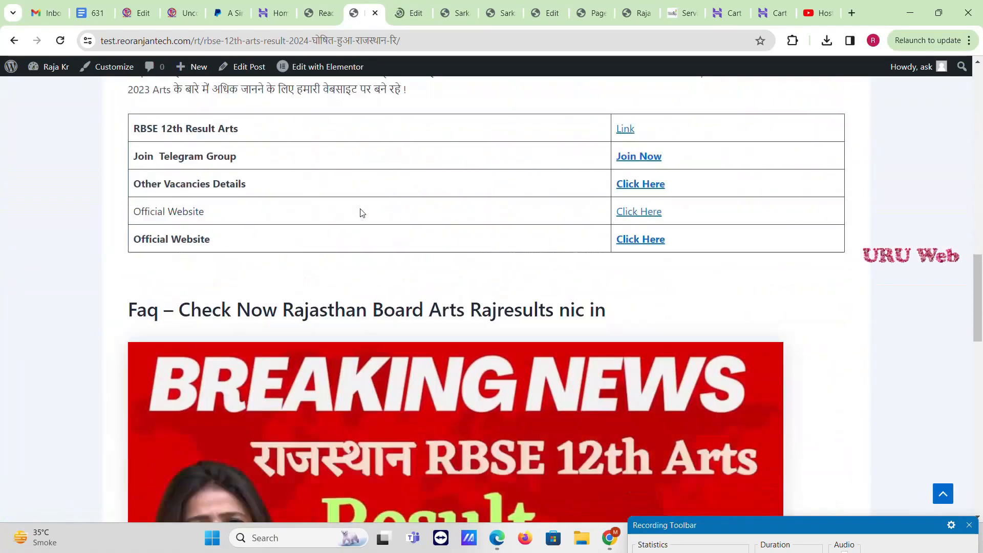
pyautogui.scroll(-10, 360, 211)
pyautogui.scroll(10, 360, 211)
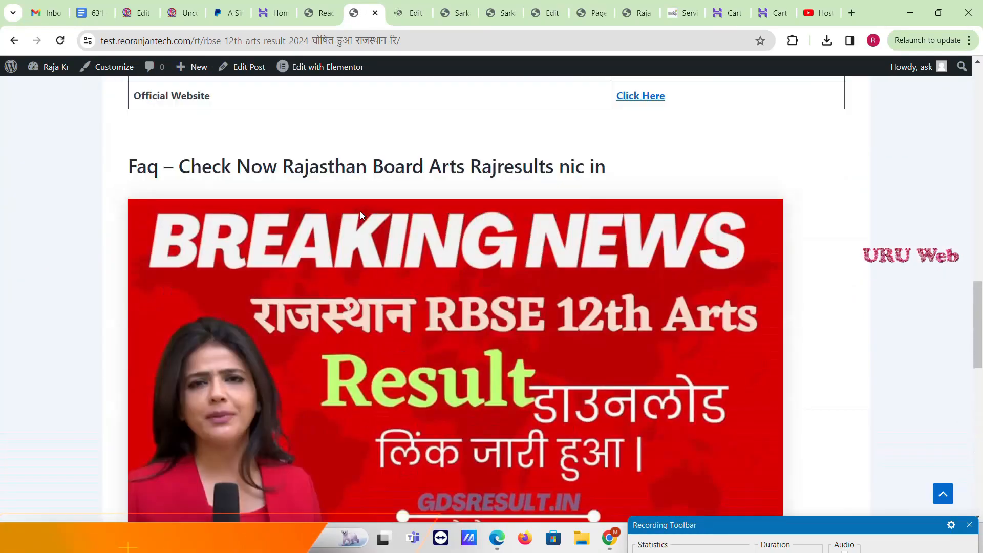
pyautogui.scroll(15, 361, 211)
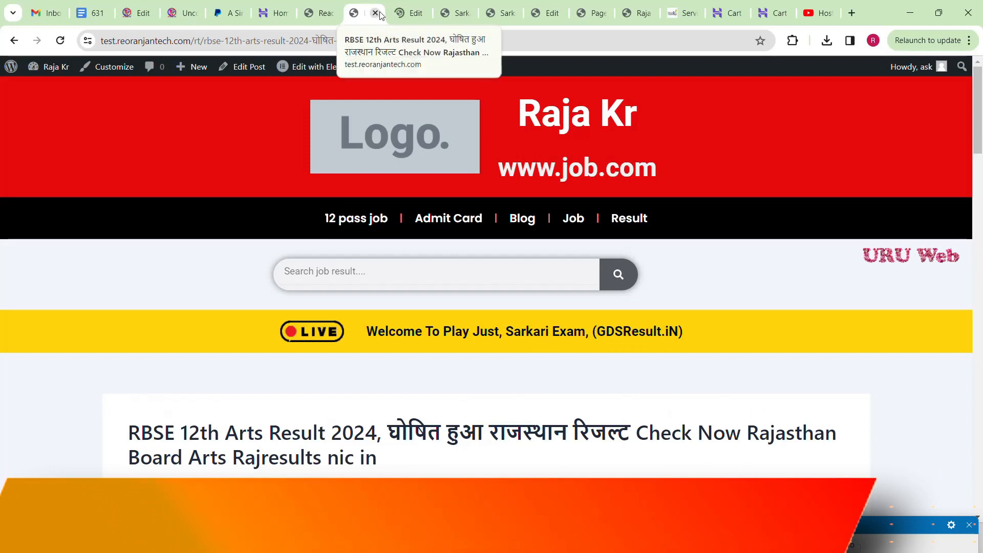
pyautogui.click(376, 13)
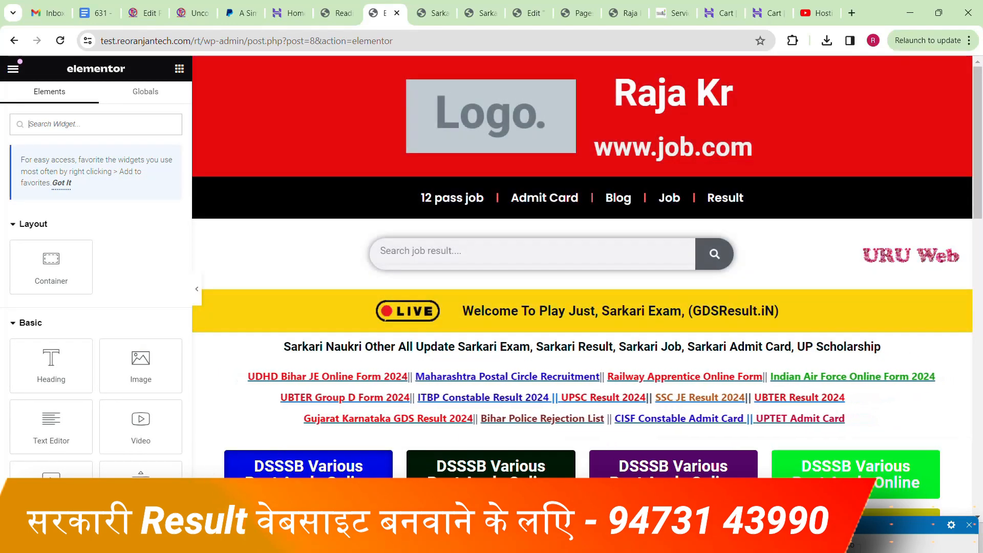
# Step: Switch the Elementor editor to the mobile responsive view and review the header, news lines and DSSSB buttons
pyautogui.click(88, 509)
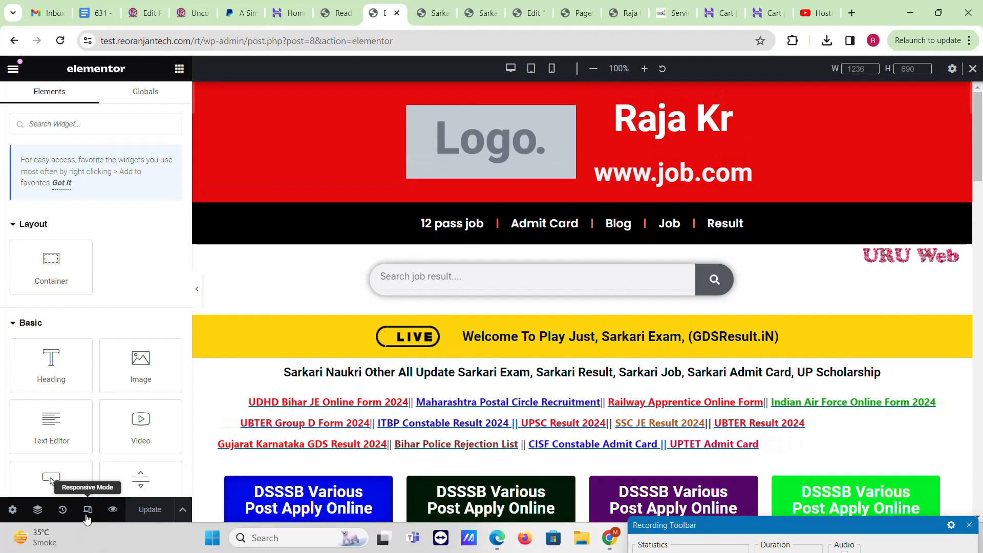
pyautogui.click(551, 69)
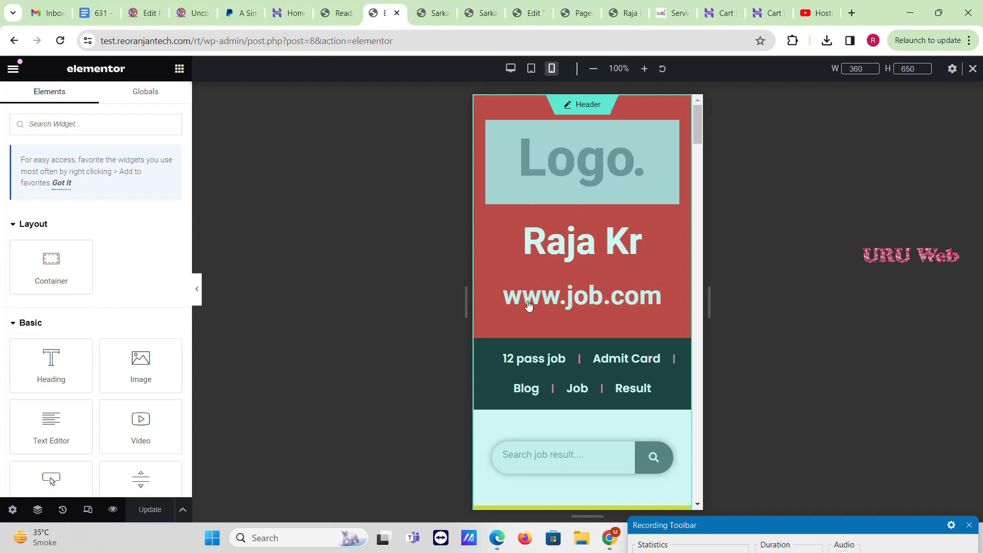
pyautogui.scroll(-6, 602, 302)
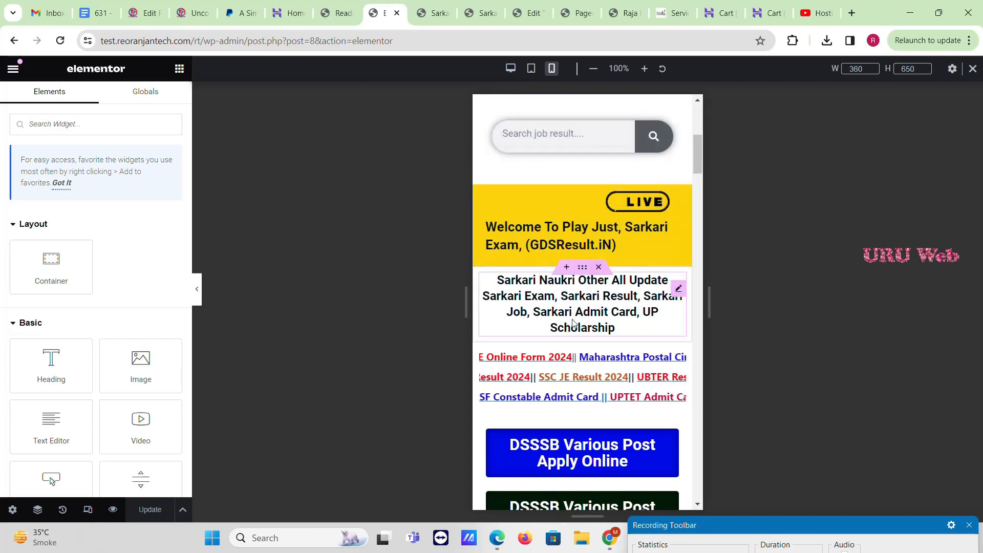
pyautogui.scroll(-5, 589, 307)
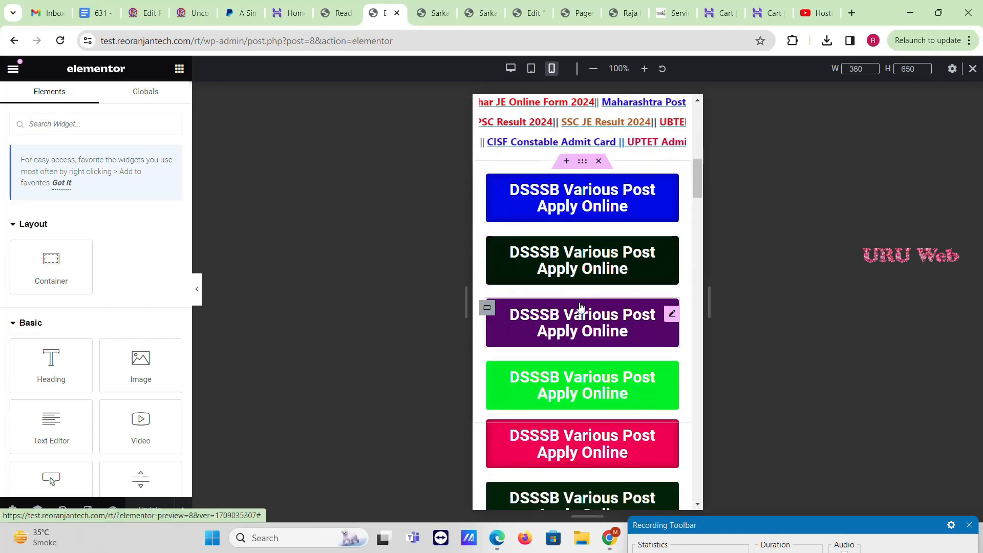
# Step: Set the mobile width of the DSSSB button containers to 50% so that two buttons sit side by side
pyautogui.click(570, 226)
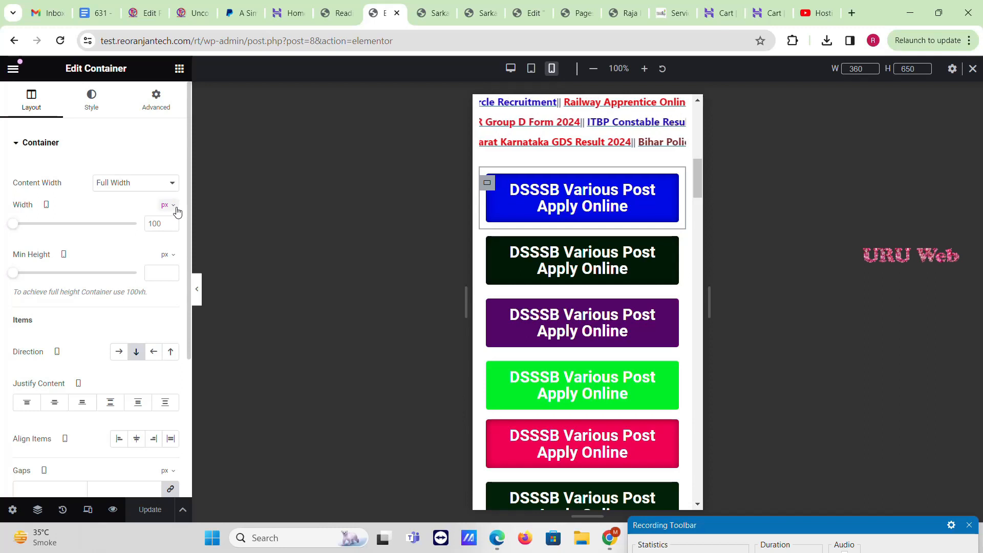
pyautogui.click(172, 207)
pyautogui.click(164, 223)
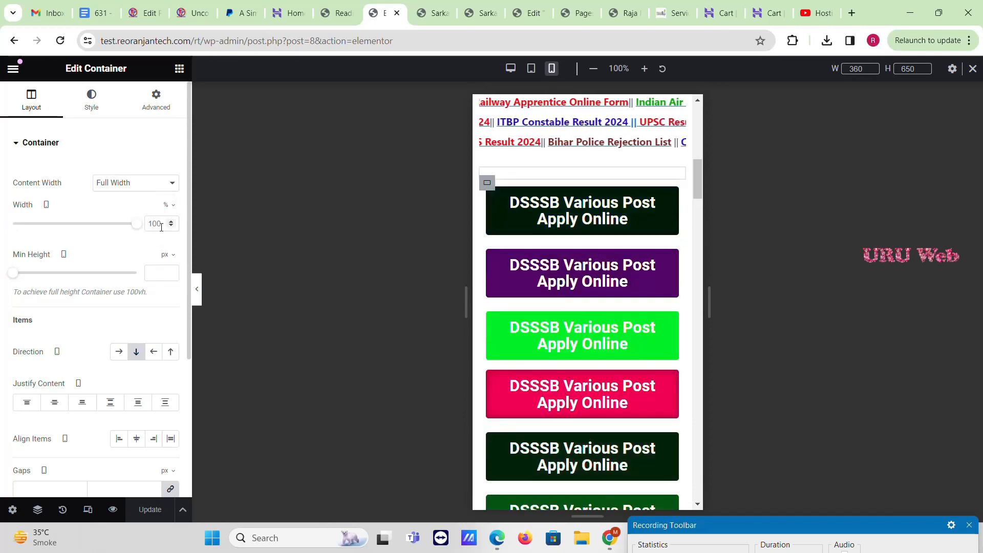
pyautogui.click(163, 225)
pyautogui.write('50')
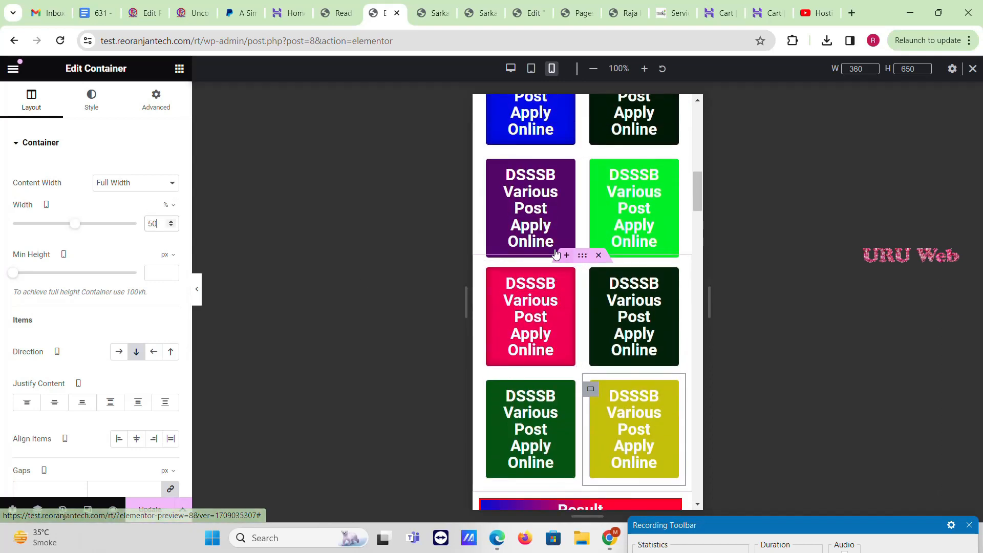
# Step: Set the blue DSSSB button's mobile typography size to 12 px
pyautogui.scroll(3, 533, 255)
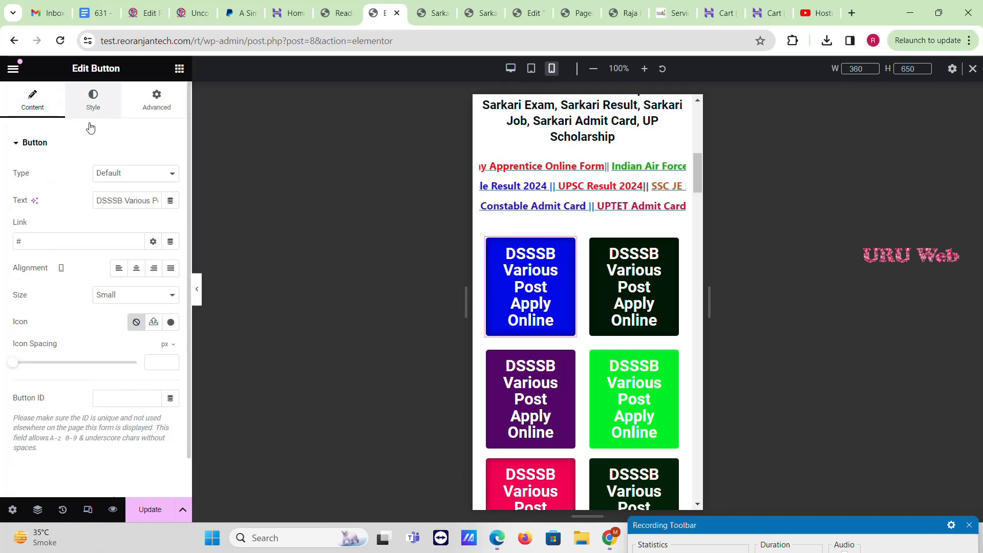
pyautogui.click(92, 103)
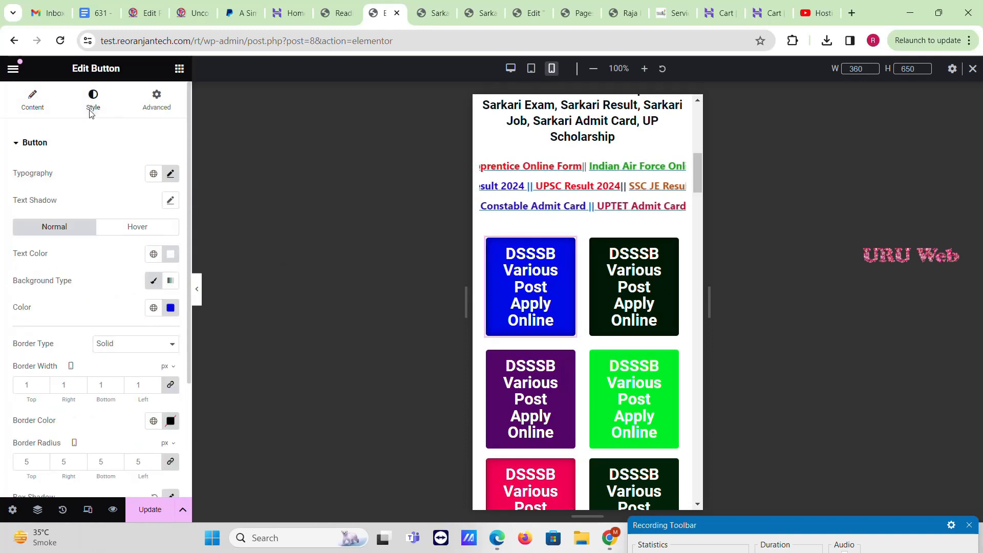
pyautogui.click(170, 174)
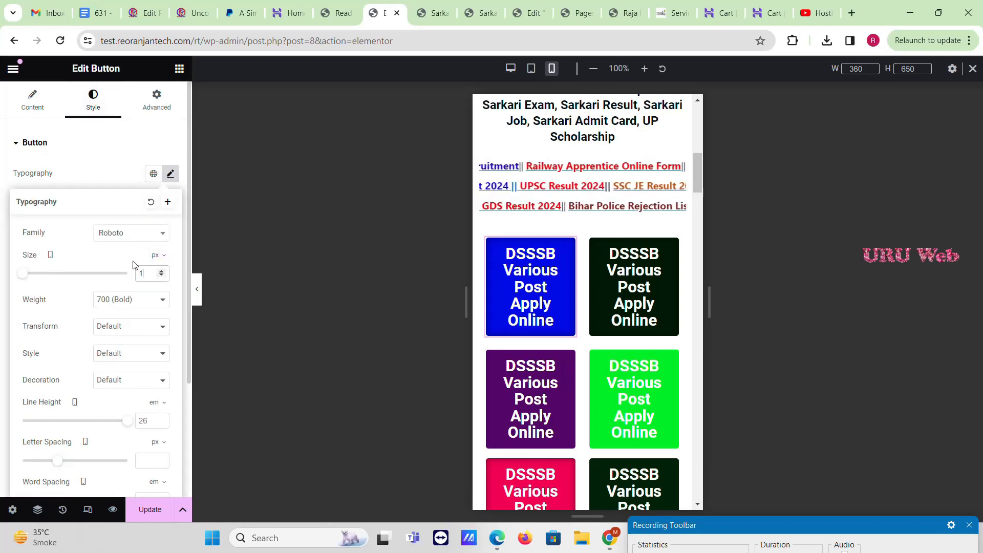
pyautogui.write('12')
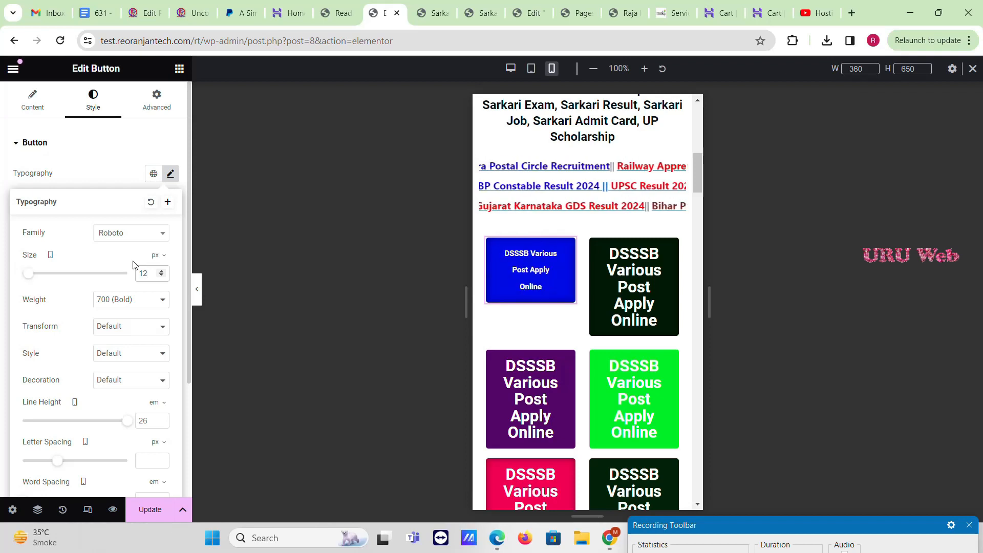
# Step: Set the blue DSSSB button's mobile typography size to 15 px and its line height to 1.2 em
pyautogui.press('BackSpace')
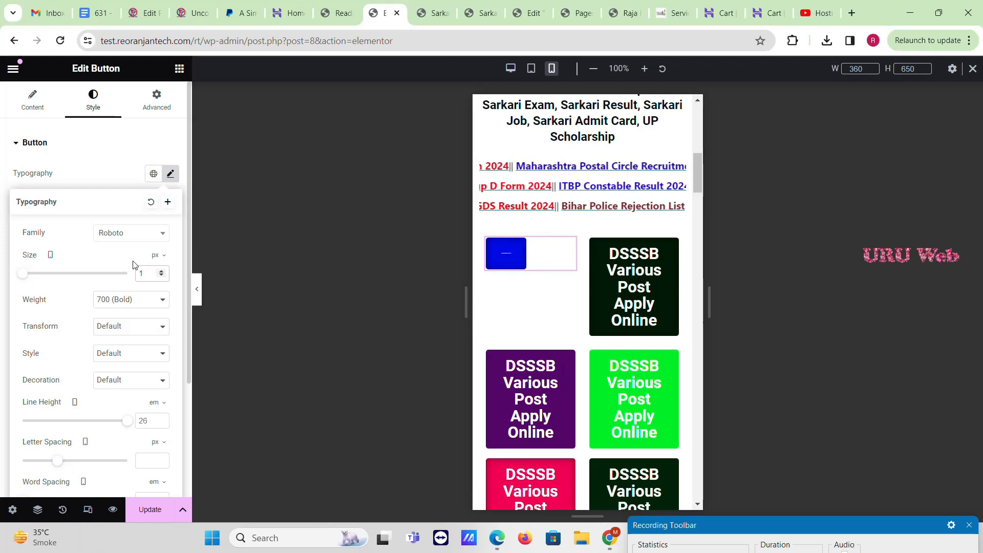
pyautogui.write('5')
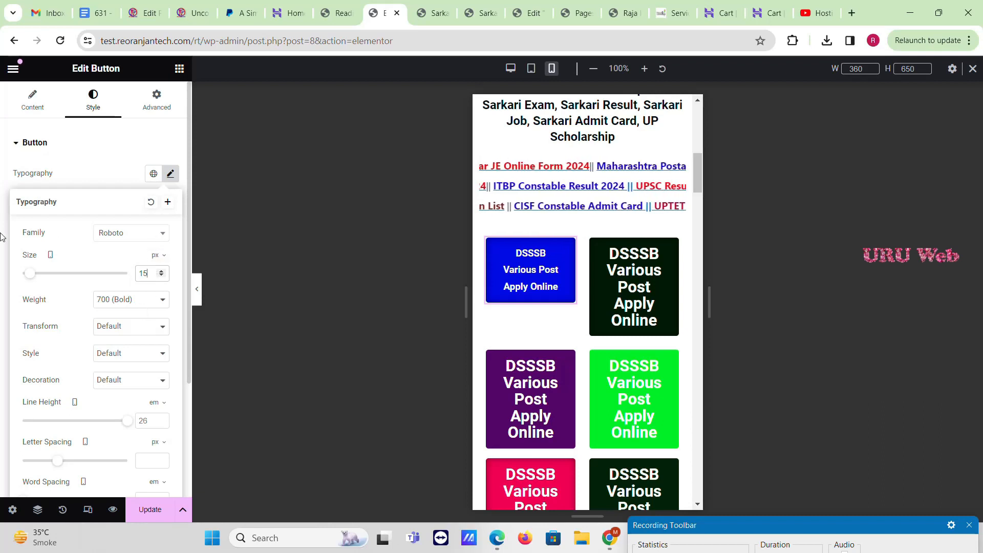
pyautogui.click(2, 200)
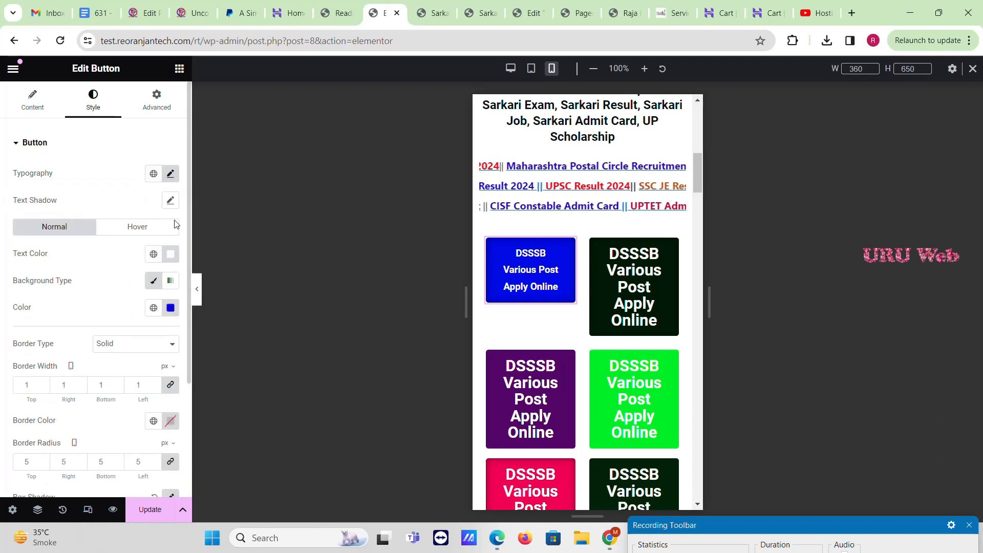
pyautogui.scroll(-1, 132, 365)
pyautogui.click(171, 109)
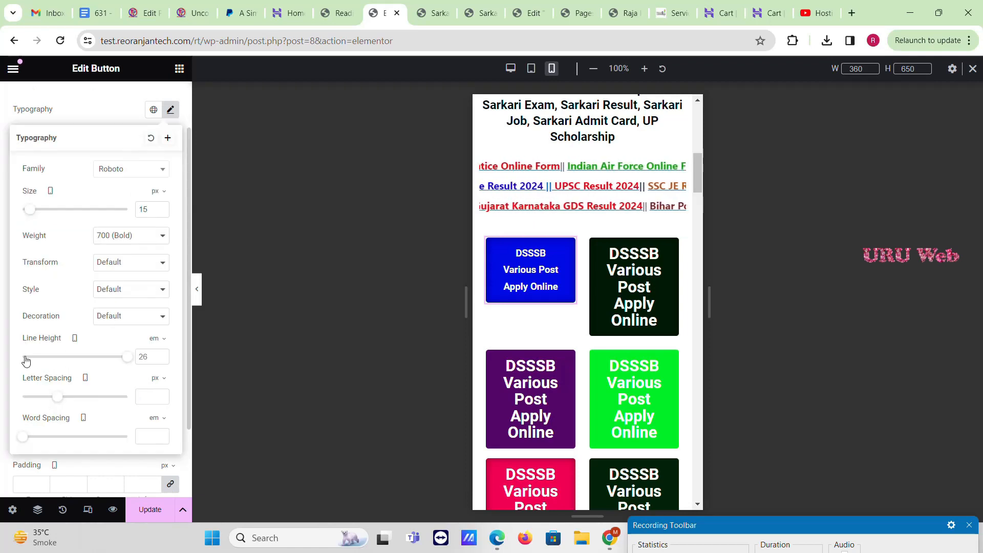
pyautogui.moveTo(26, 362); pyautogui.dragTo(32, 362)
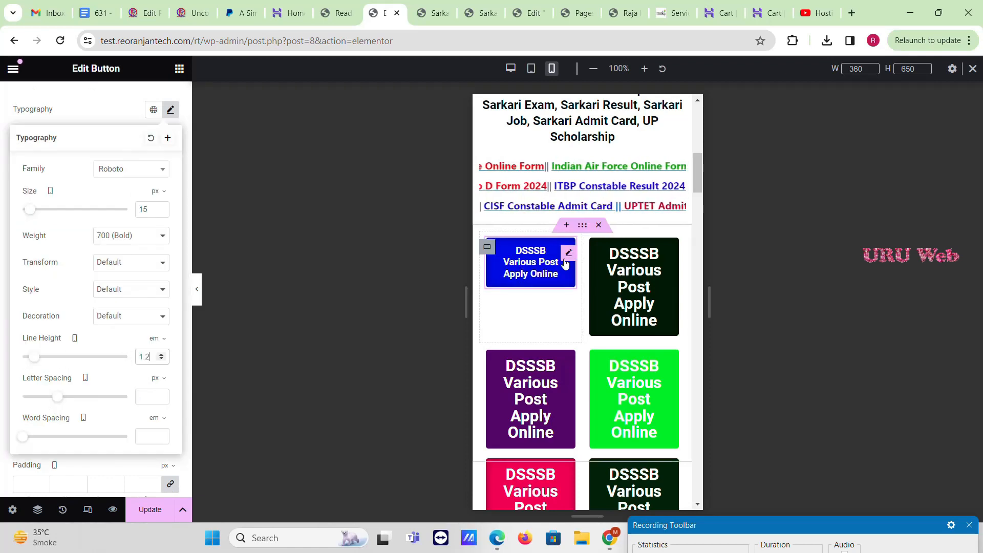
# Step: Open the advanced layout settings of the blue button's container and unlink its mobile margin values
pyautogui.rightClick(546, 267)
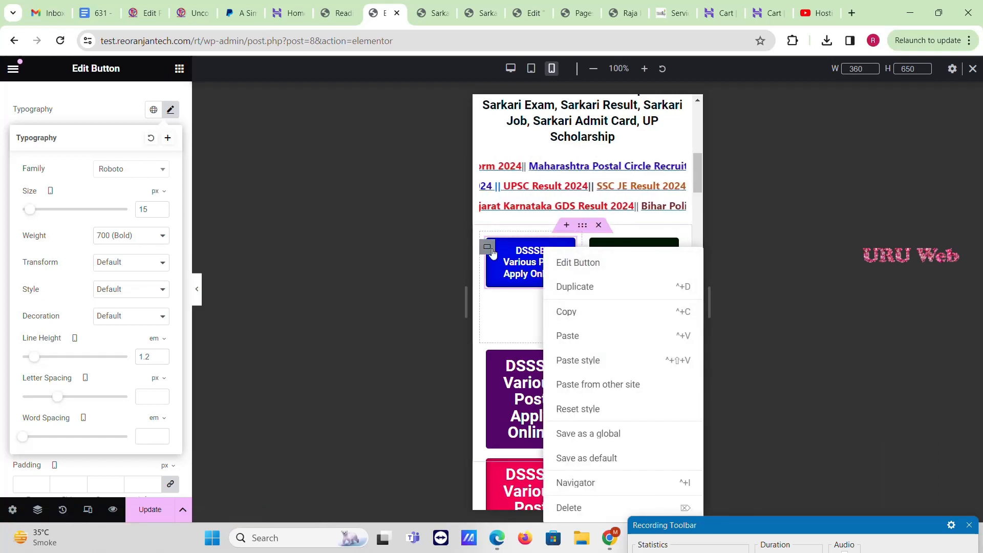
pyautogui.click(491, 250)
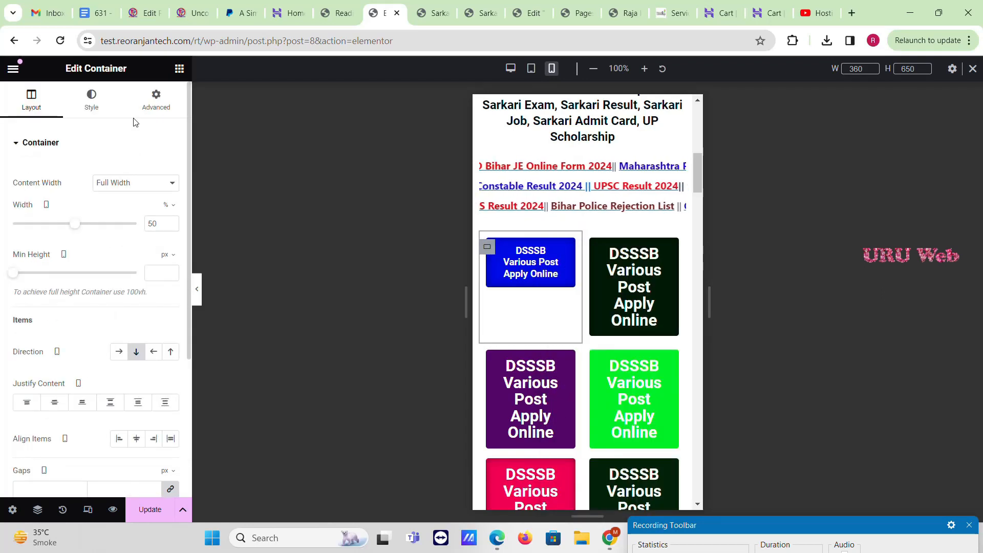
pyautogui.click(149, 112)
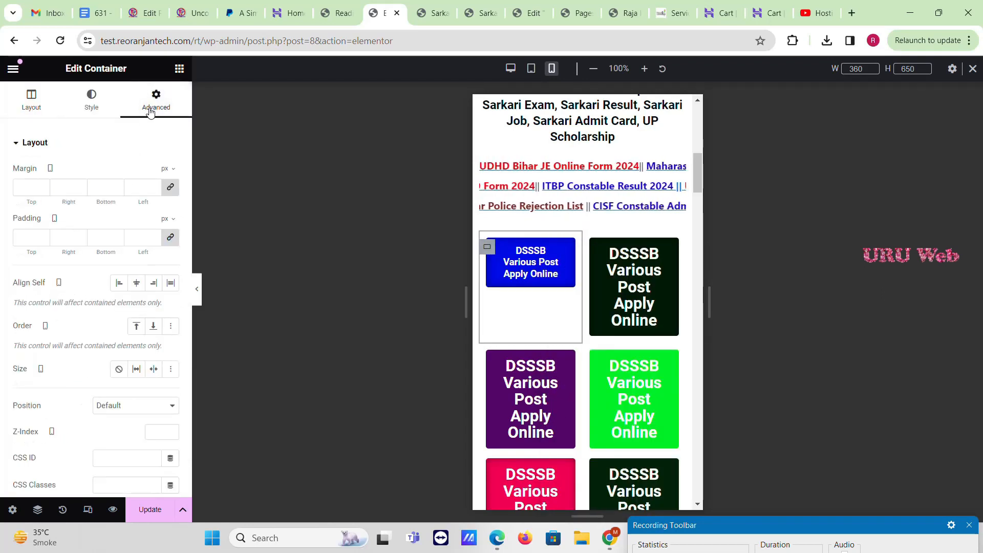
pyautogui.click(170, 191)
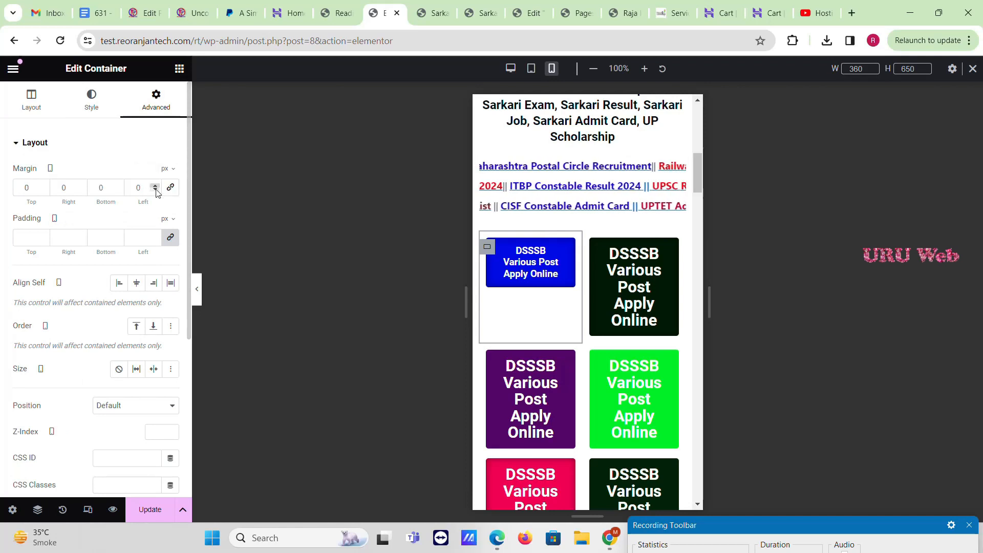
# Step: Copy the blue DSSSB button and paste its style onto the black button beside it
pyautogui.rightClick(569, 256)
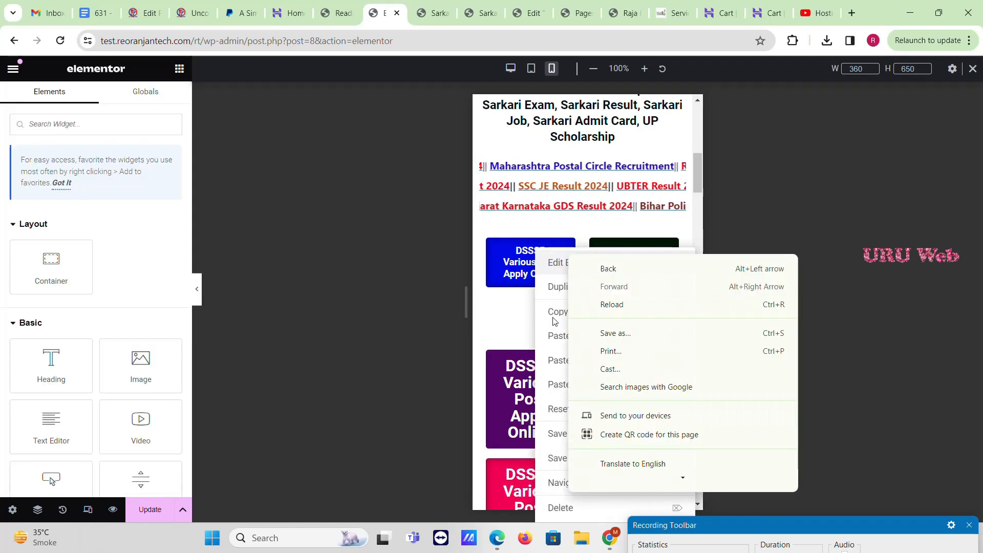
pyautogui.click(549, 280)
pyautogui.rightClick(567, 250)
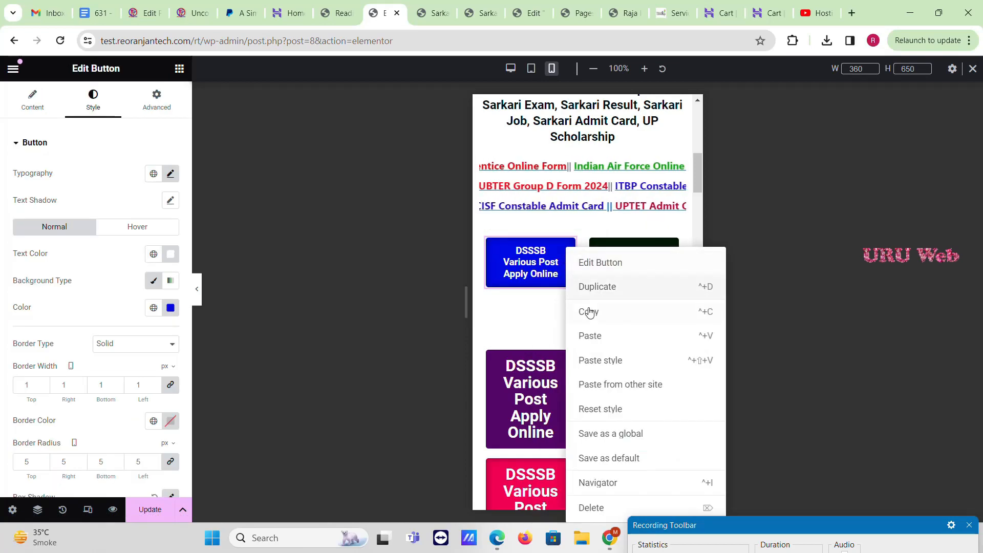
pyautogui.click(604, 313)
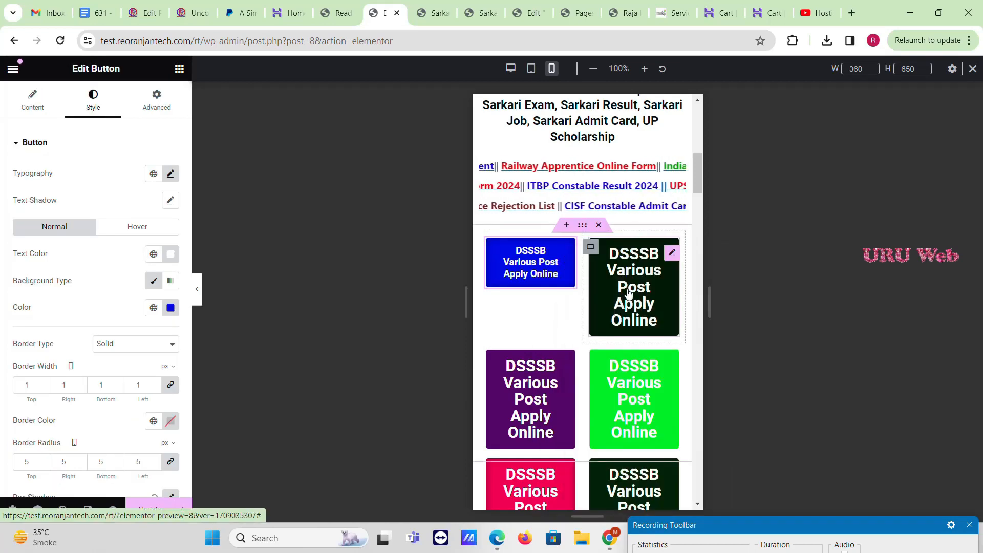
pyautogui.rightClick(629, 291)
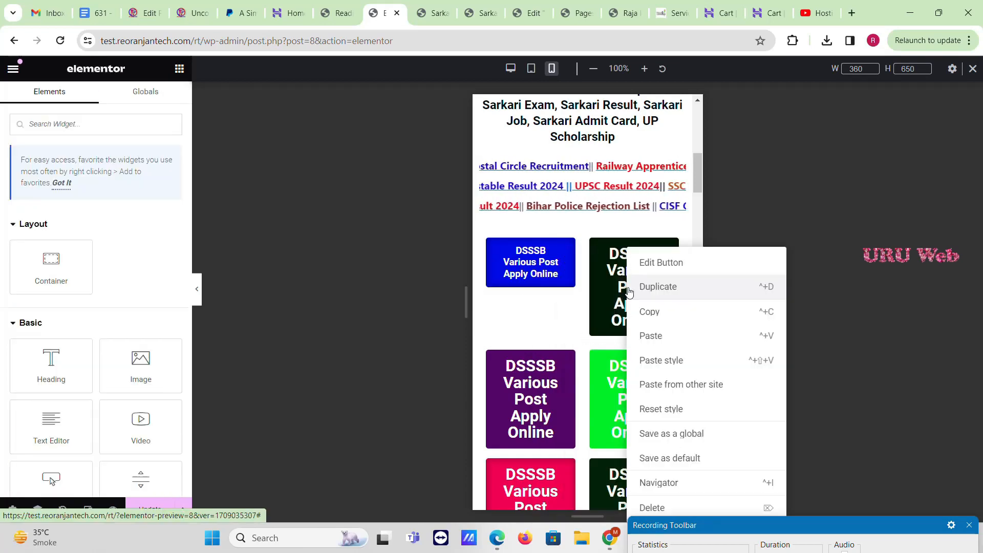
pyautogui.click(660, 360)
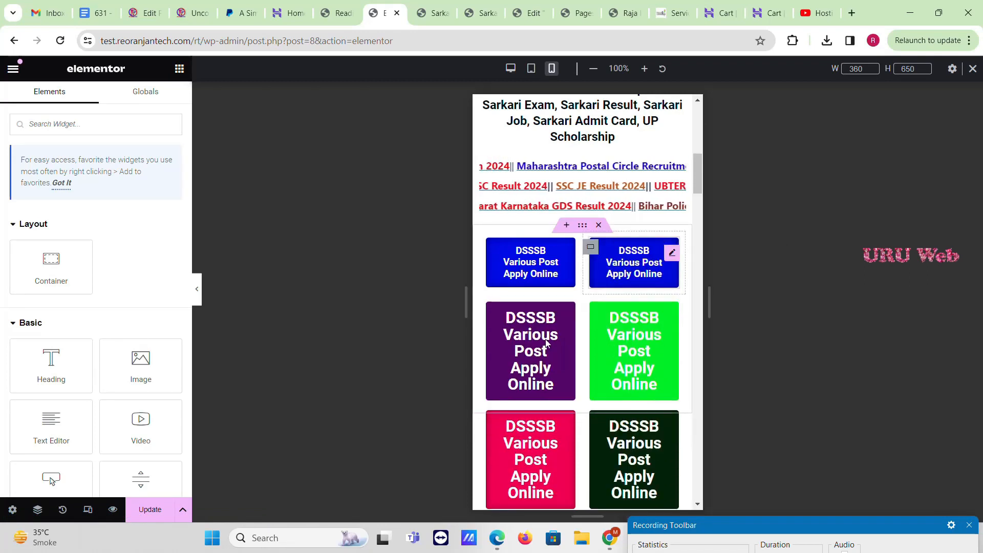
# Step: Paste the copied button style onto the purple, green and pink DSSSB buttons
pyautogui.rightClick(514, 328)
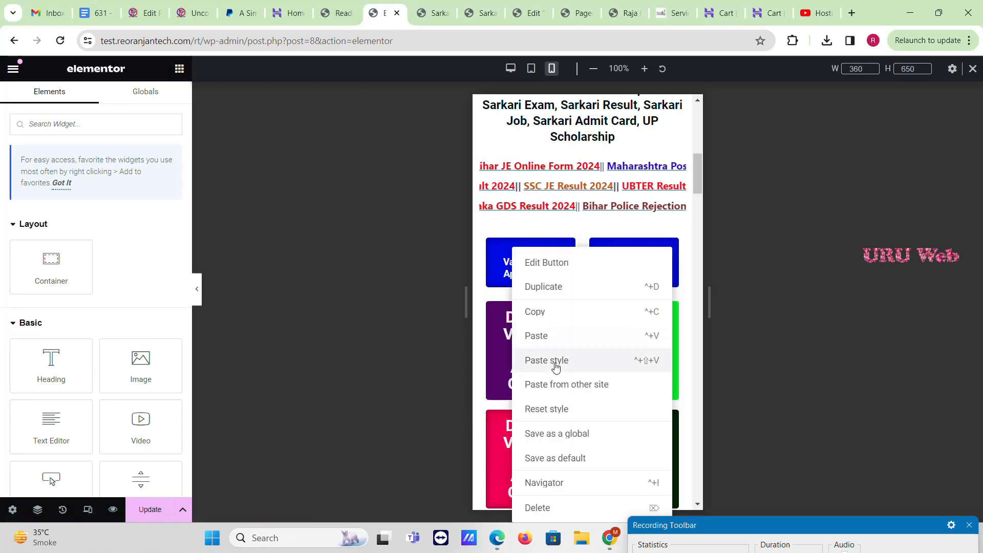
pyautogui.click(640, 359)
pyautogui.rightClick(637, 338)
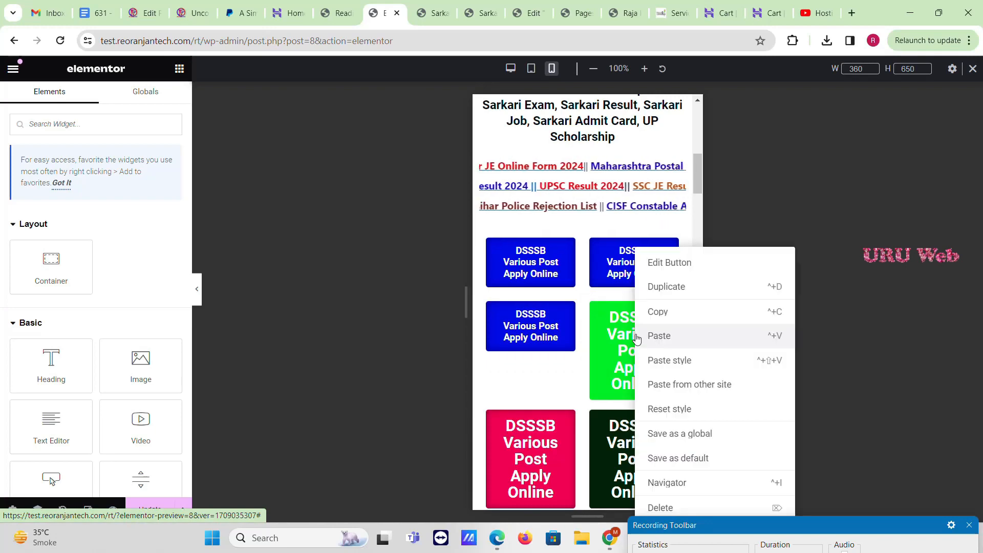
pyautogui.click(645, 360)
pyautogui.rightClick(536, 410)
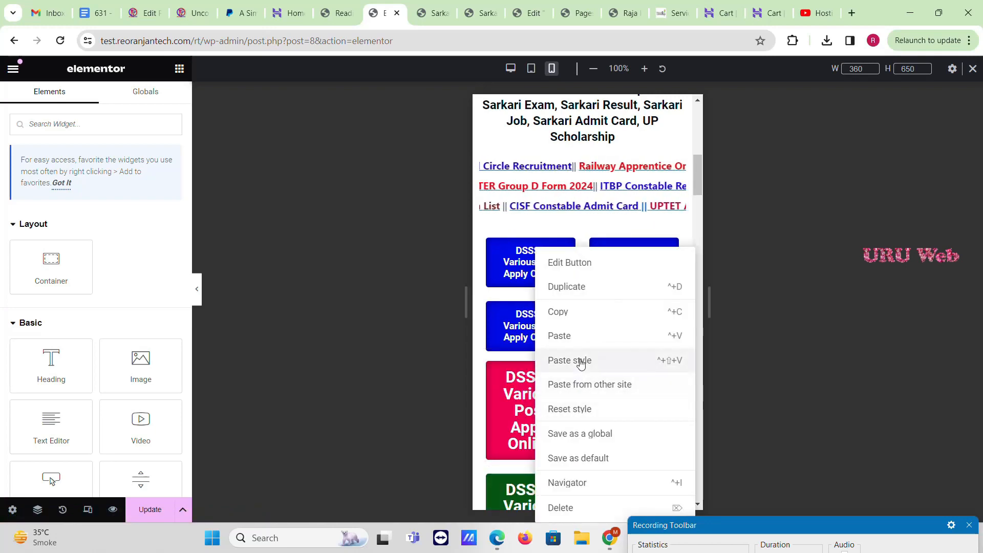
pyautogui.click(629, 360)
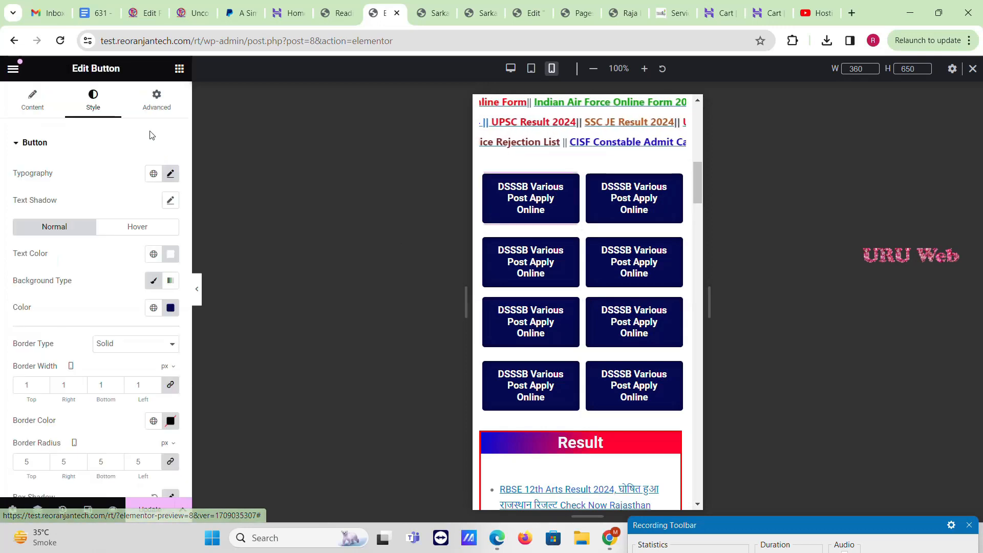
# Step: Change the first DSSSB button's background color to teal #0090A8
pyautogui.click(171, 307)
pyautogui.click(216, 377)
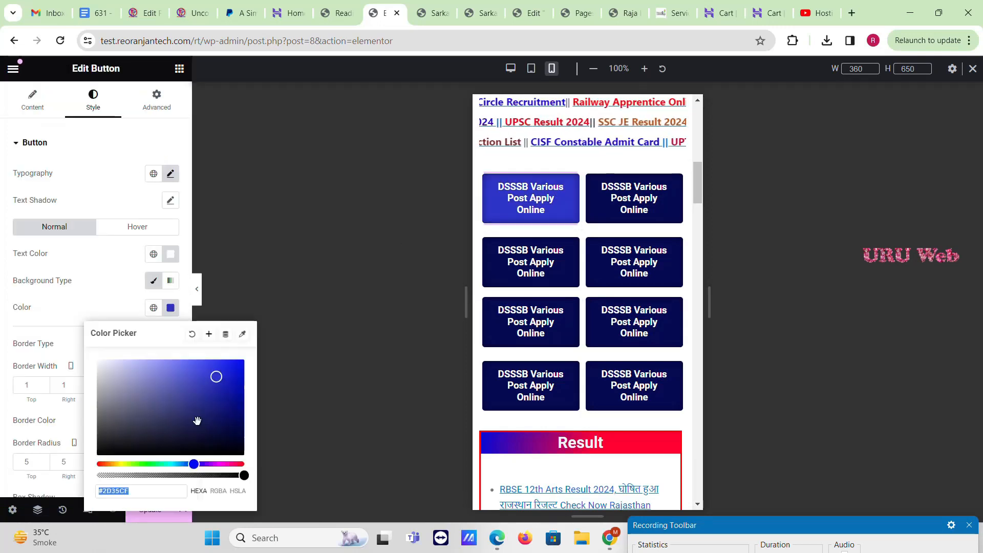
pyautogui.click(175, 464)
pyautogui.moveTo(216, 376); pyautogui.dragTo(245, 391)
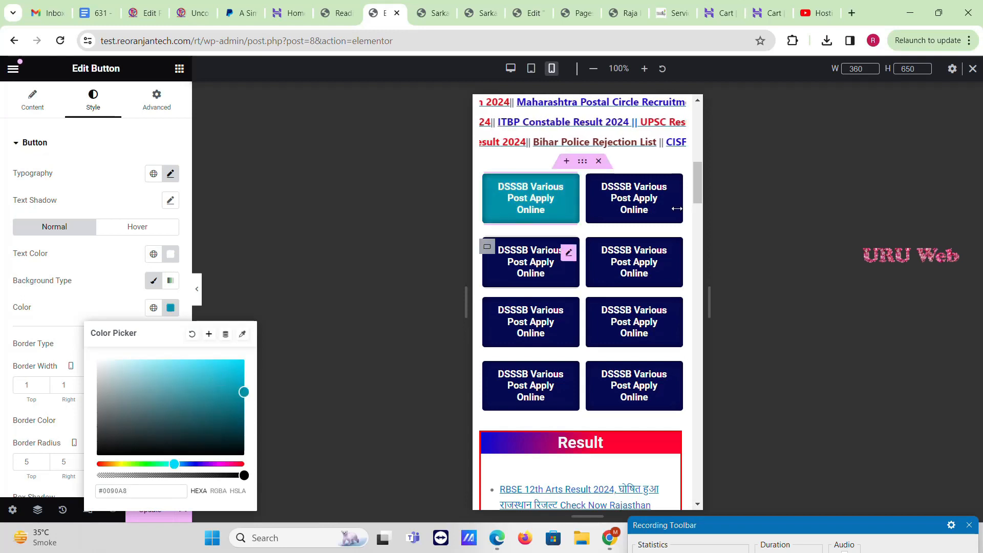
# Step: Recolor the second DSSSB button's background indigo and the third button's background red #E2173A
pyautogui.click(665, 192)
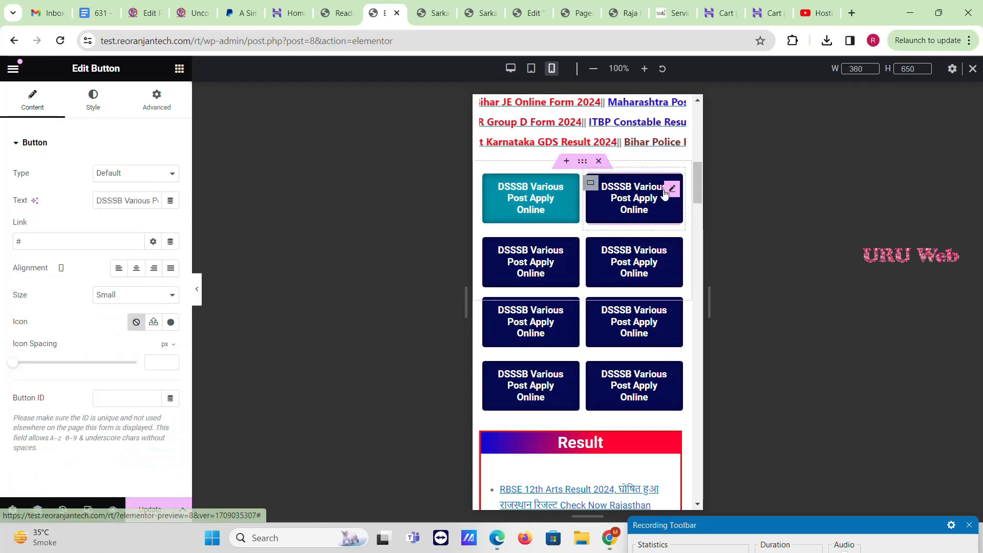
pyautogui.click(86, 105)
pyautogui.click(170, 307)
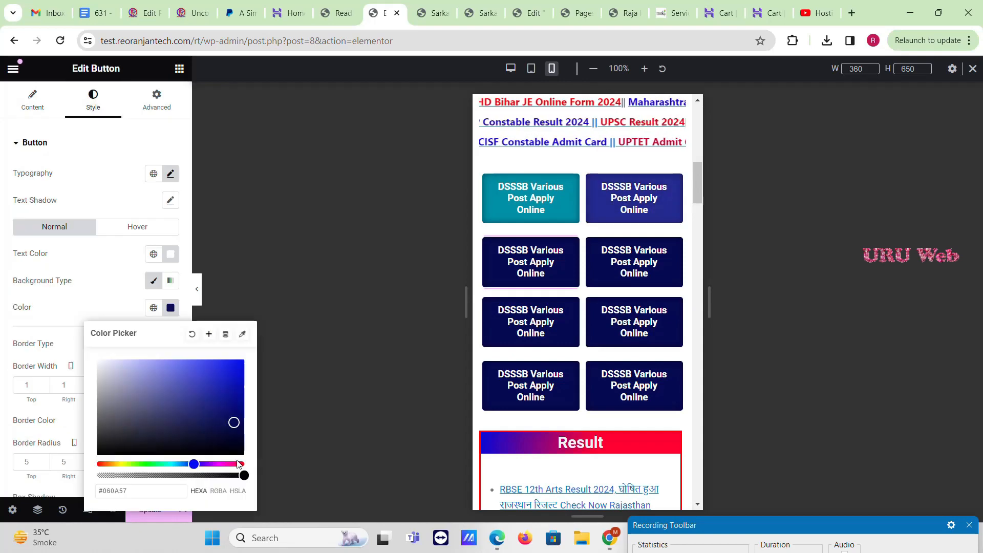
pyautogui.click(239, 462)
pyautogui.click(229, 370)
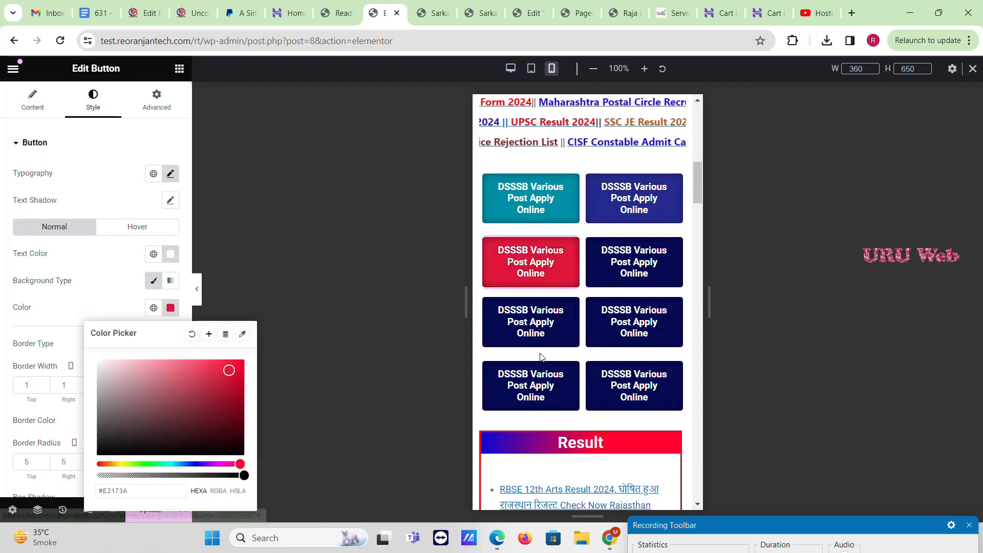
# Step: Switch the Result container's mobile width unit to percent and set the width to 50%
pyautogui.scroll(-8, 589, 271)
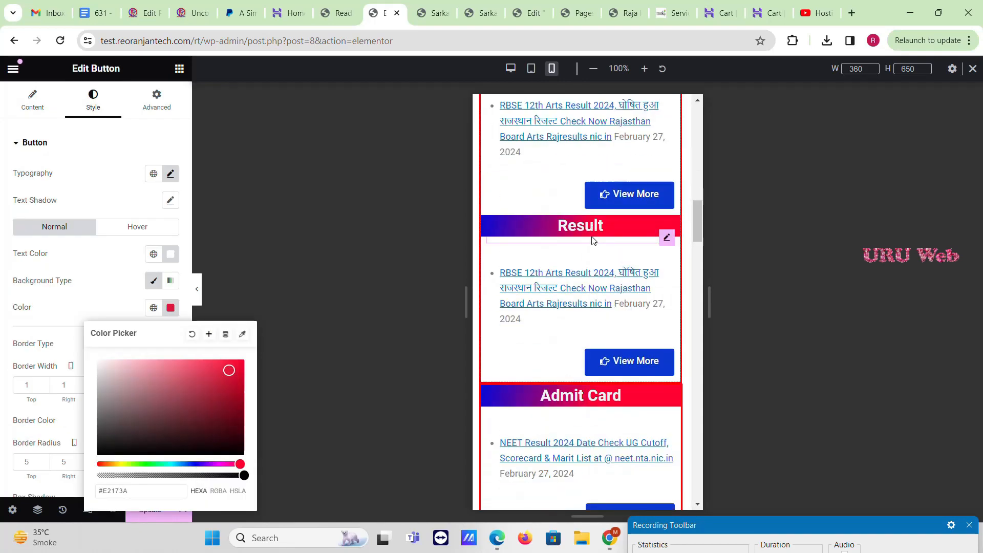
pyautogui.scroll(3, 593, 241)
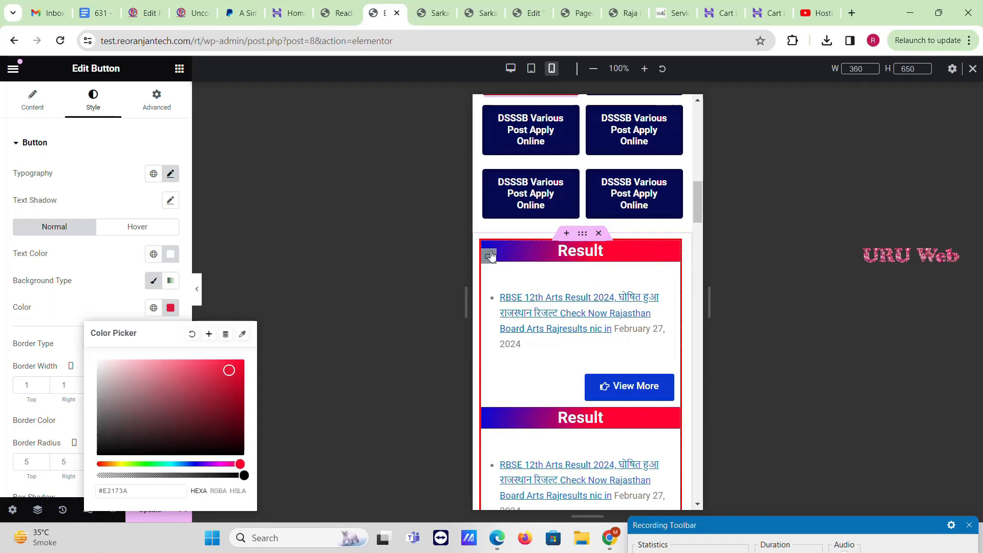
pyautogui.click(490, 255)
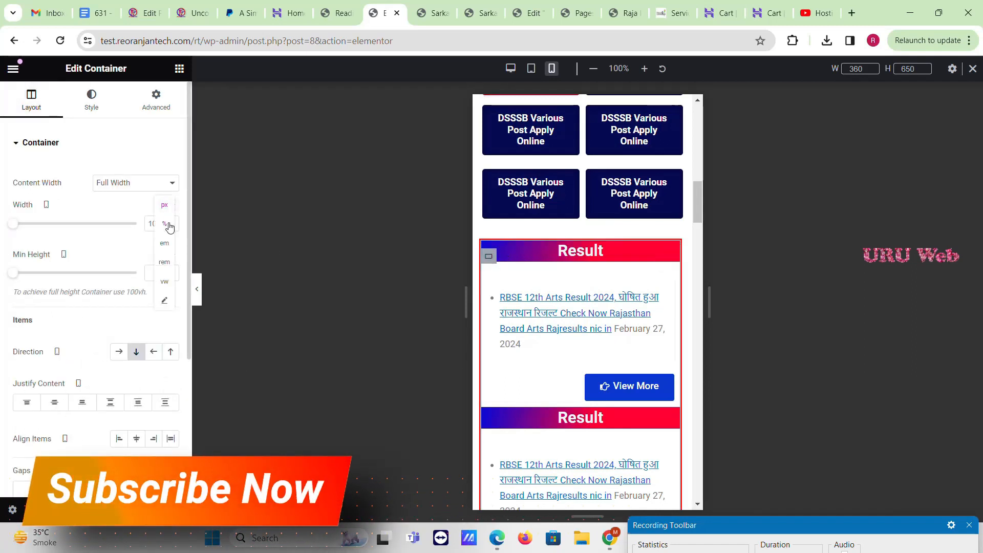
pyautogui.click(168, 226)
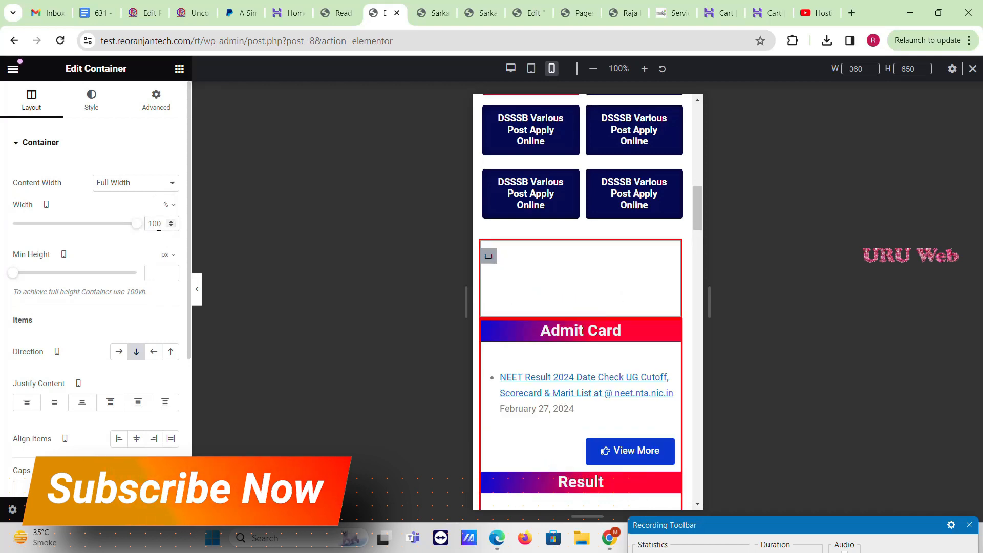
pyautogui.doubleClick(155, 223)
pyautogui.write('50')
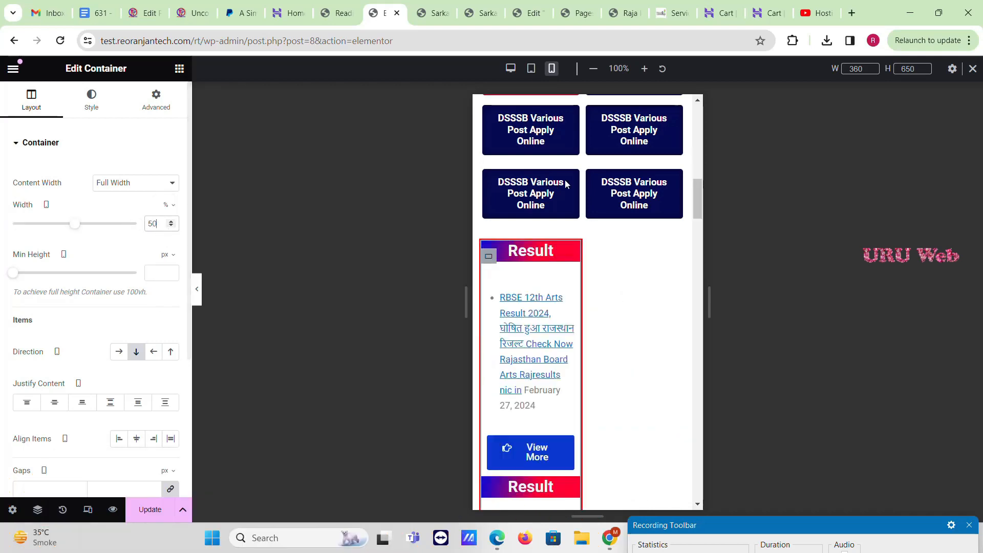
# Step: Set the Admit Card container's mobile width to 50% instead of a pixel width
pyautogui.scroll(-5, 582, 292)
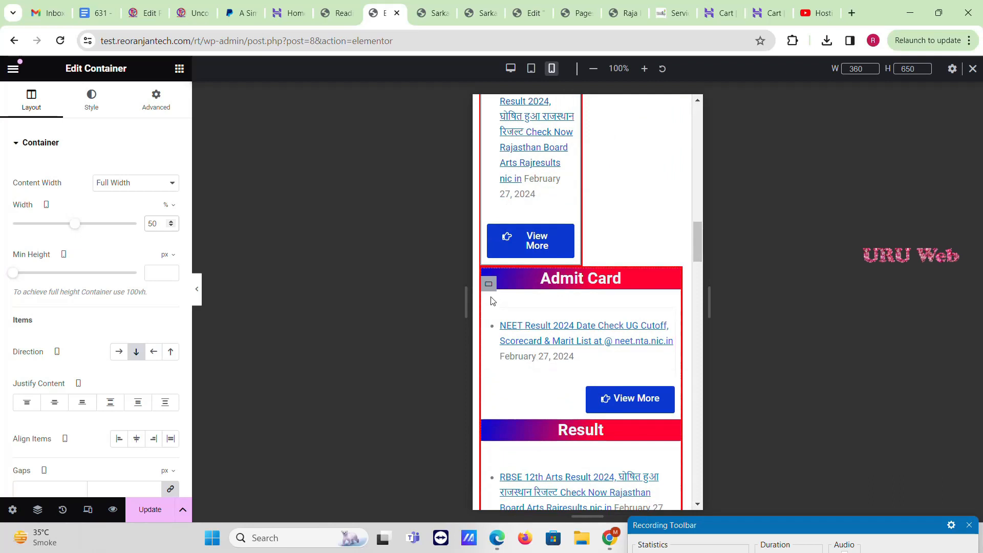
pyautogui.click(168, 205)
pyautogui.click(169, 211)
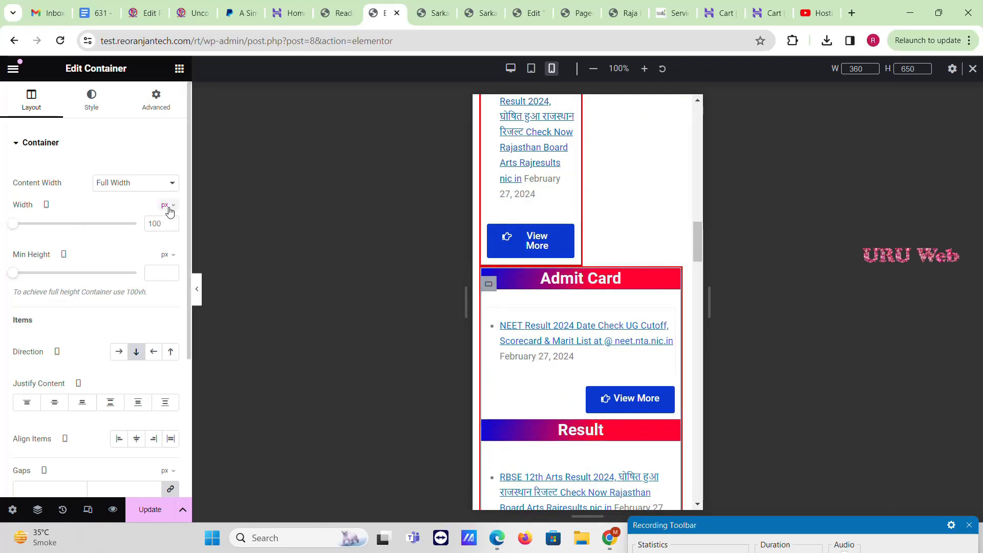
pyautogui.click(158, 229)
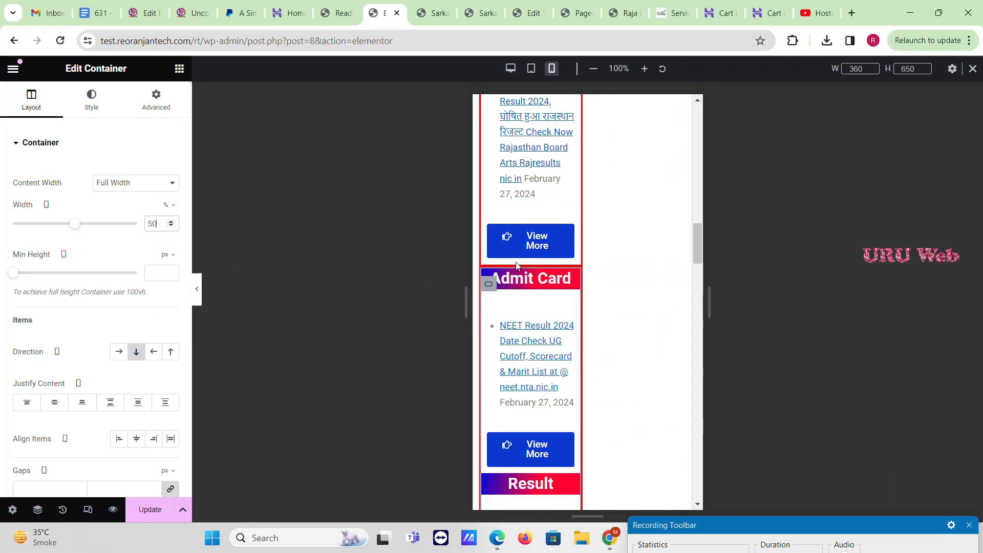
# Step: Set the Result container's mobile width to 48% and re-enter 50% for the Admit Card container
pyautogui.scroll(5, 596, 223)
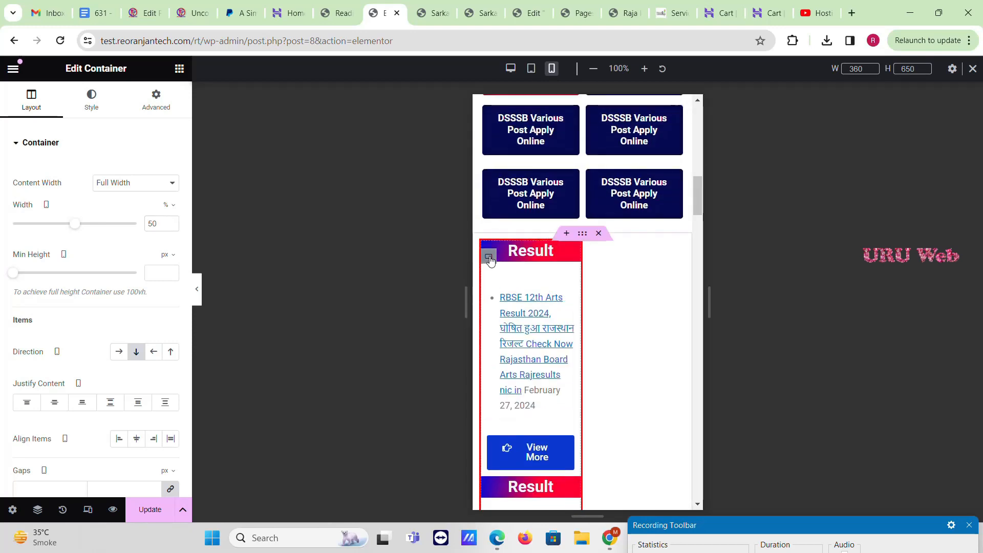
pyautogui.doubleClick(160, 224)
pyautogui.write('48')
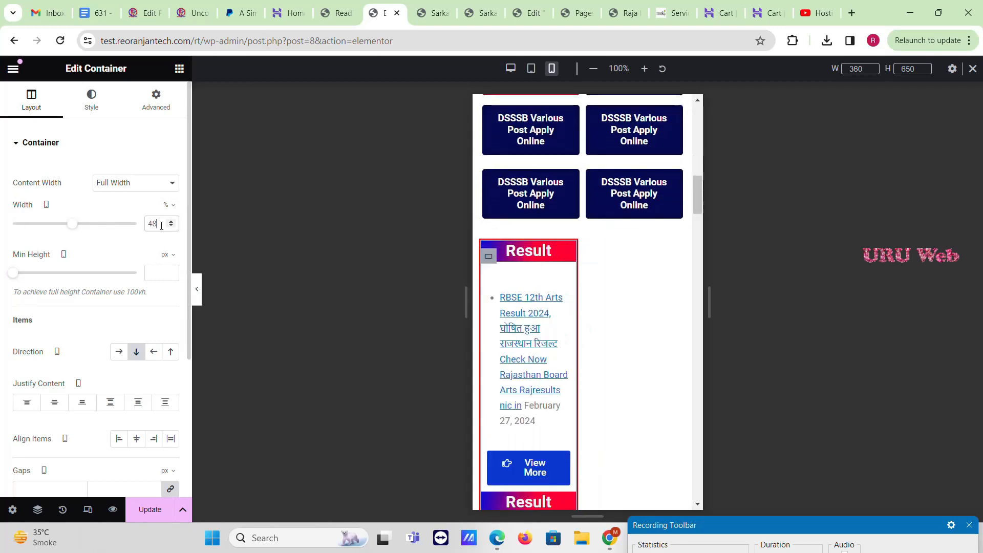
pyautogui.scroll(-6, 504, 297)
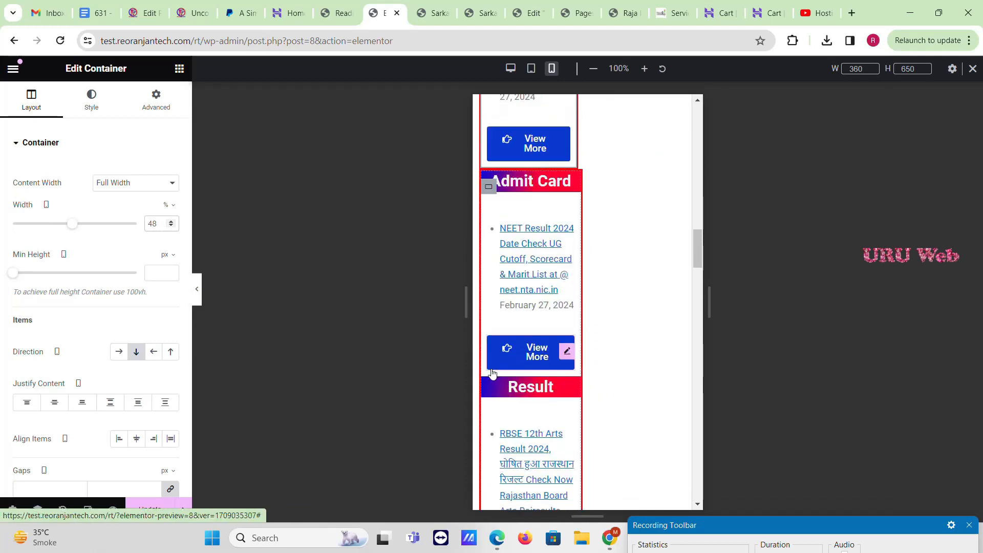
pyautogui.doubleClick(160, 215)
pyautogui.write('50')
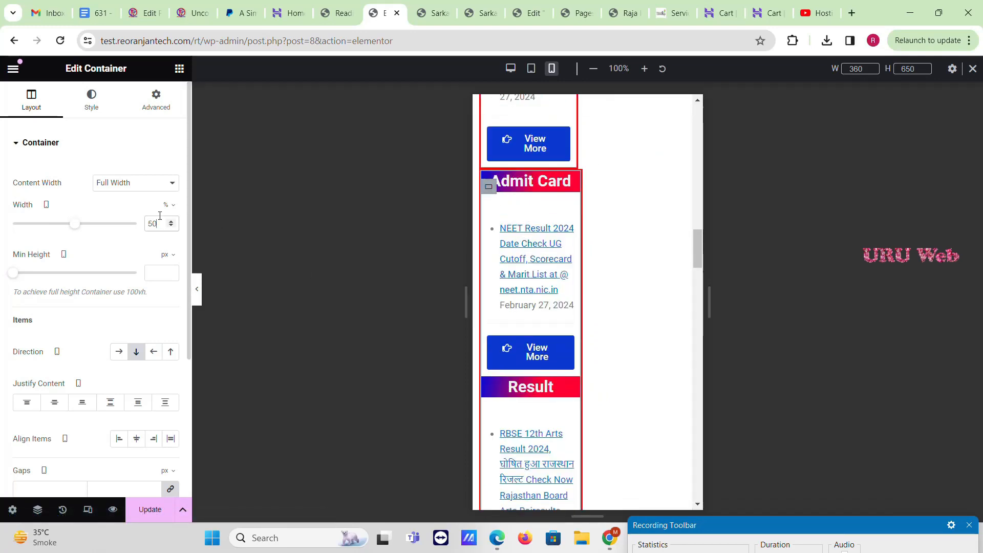
# Step: Set the Admit Card container's mobile width to 48%, review the mobile layout and save the page
pyautogui.write('48')
pyautogui.scroll(3, 666, 287)
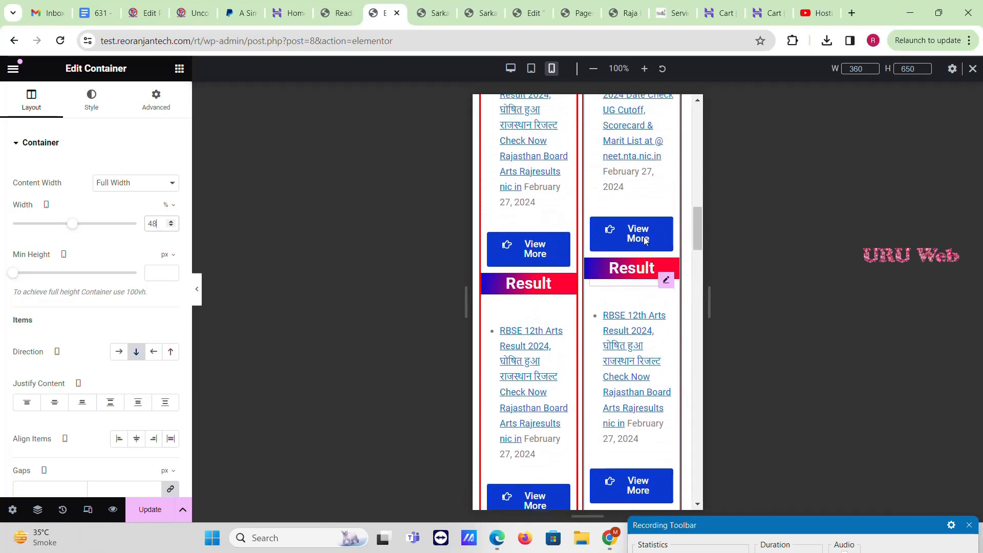
pyautogui.scroll(-10, 645, 240)
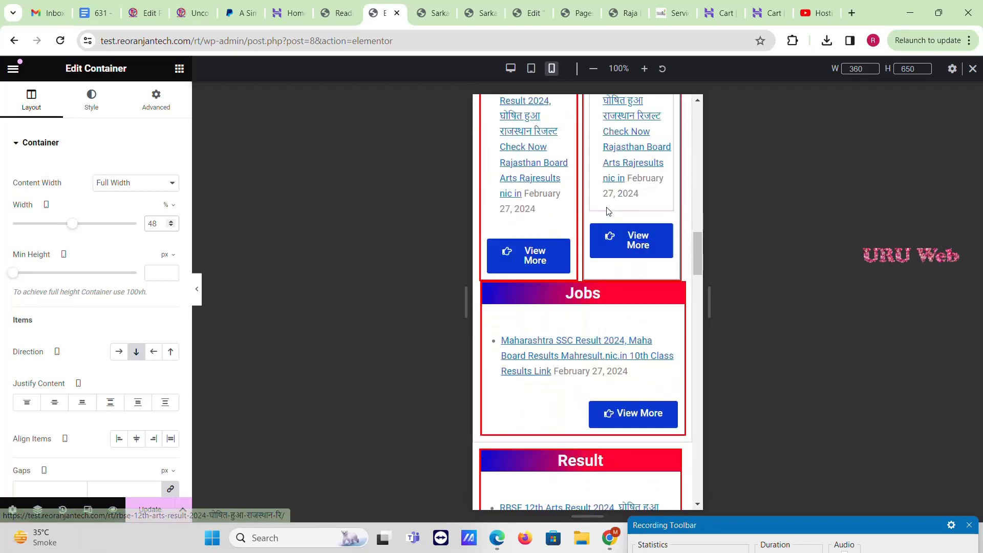
pyautogui.scroll(-15, 607, 213)
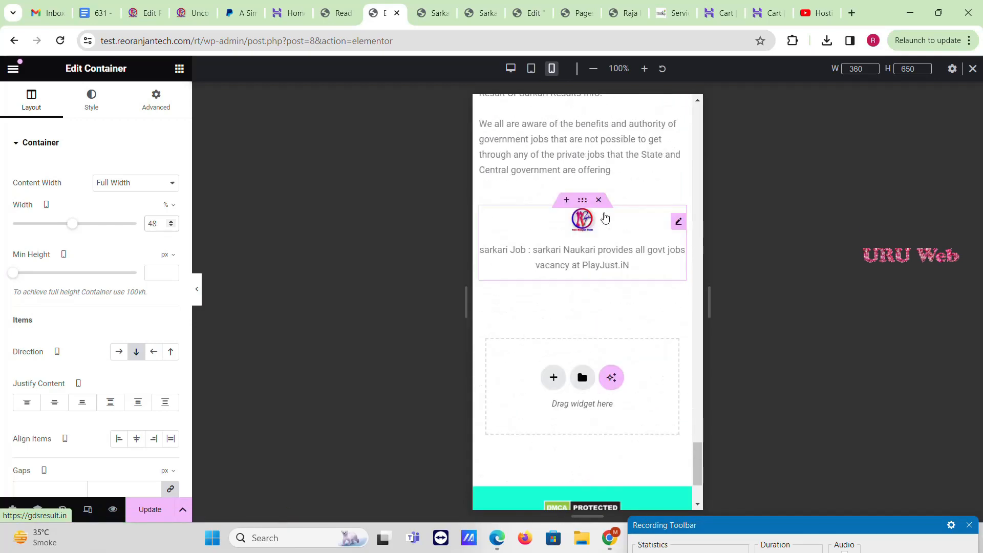
pyautogui.click(145, 513)
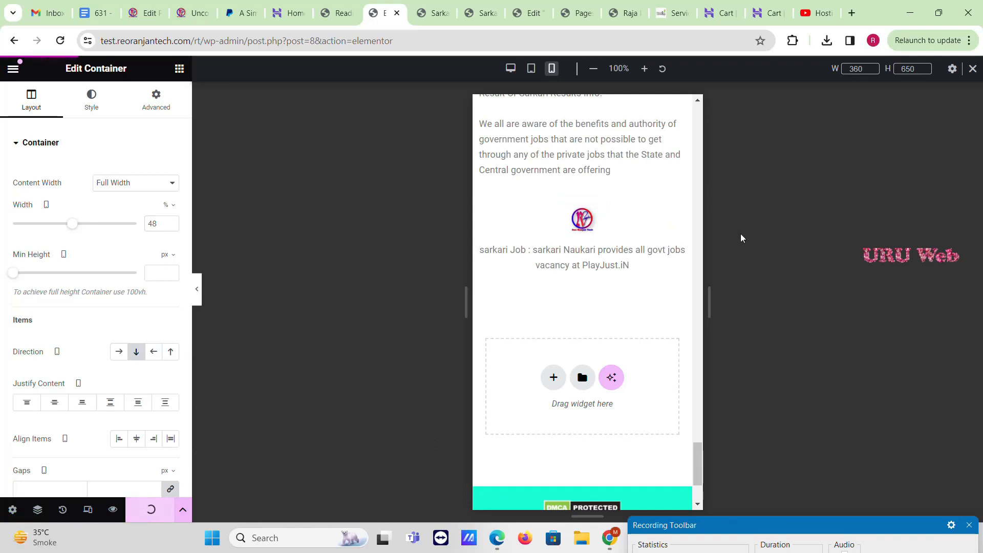
pyautogui.scroll(15, 671, 220)
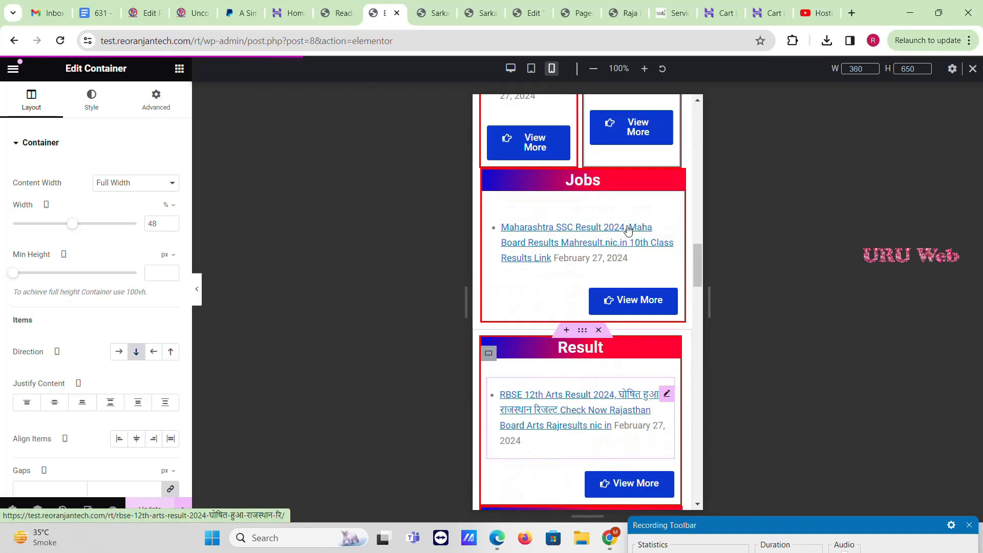
pyautogui.scroll(15, 628, 230)
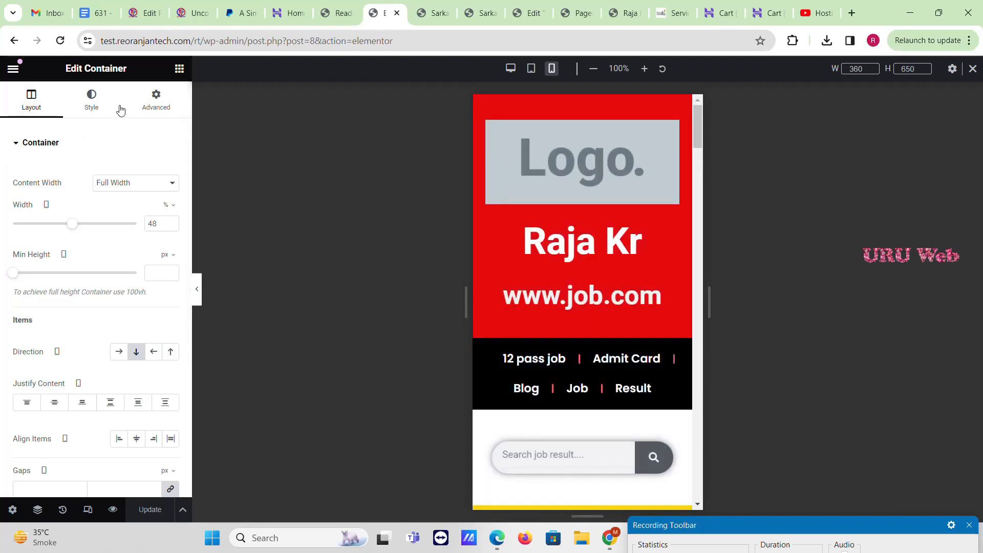
# Step: View the live homepage and open its header template for editing in Elementor
pyautogui.click(13, 72)
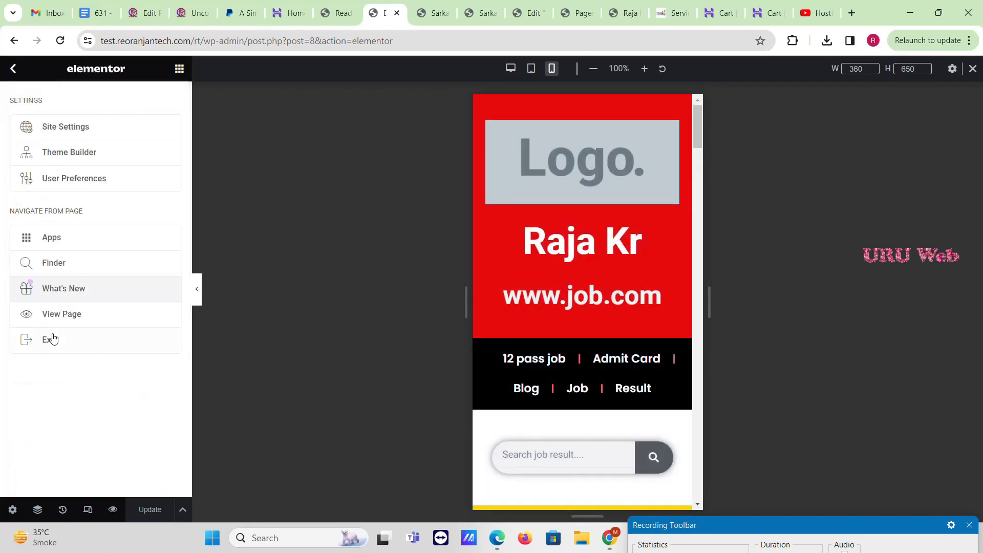
pyautogui.click(61, 314)
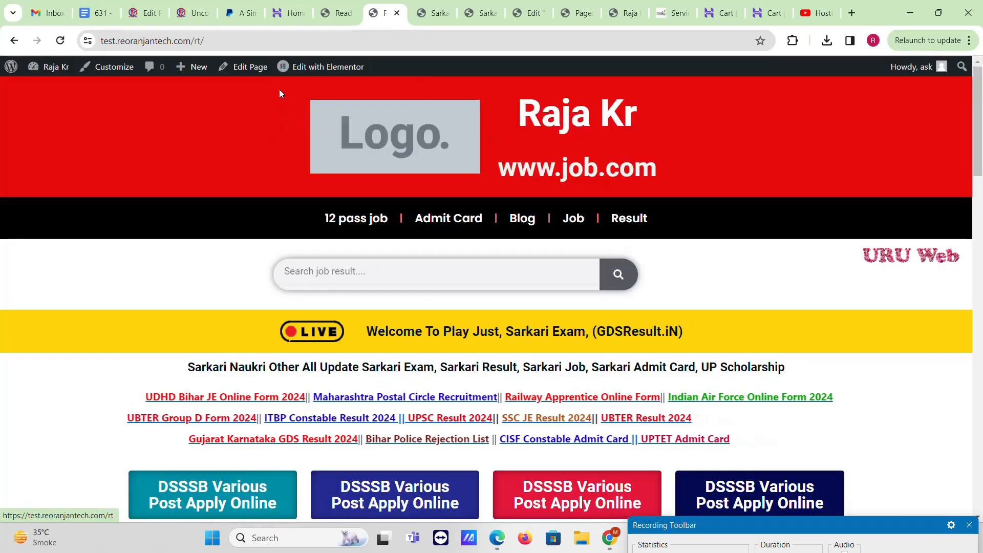
pyautogui.moveTo(302, 69)
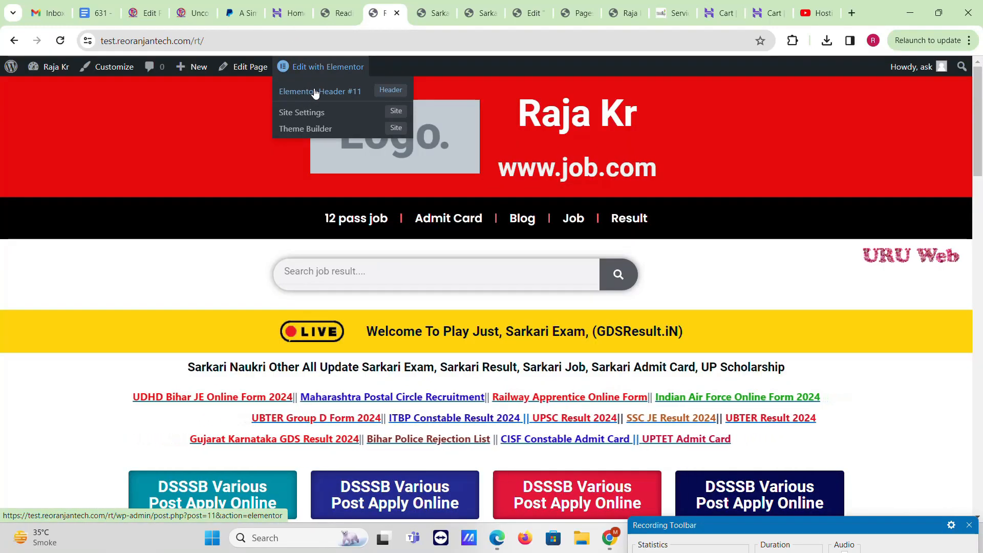
pyautogui.click(315, 93)
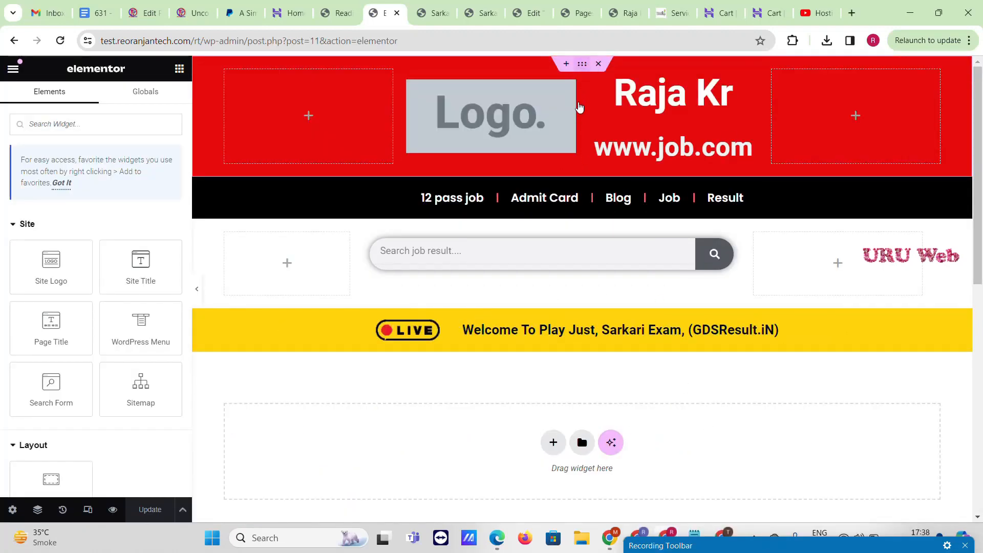
# Step: Duplicate the red container with the logo and site title, and preview the header in mobile portrait
pyautogui.rightClick(581, 64)
pyautogui.click(579, 106)
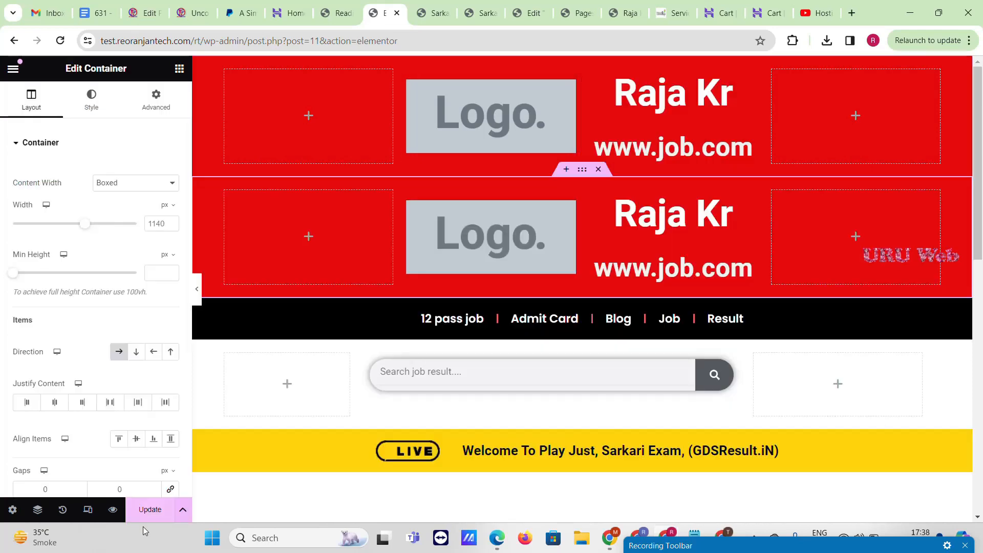
pyautogui.click(88, 510)
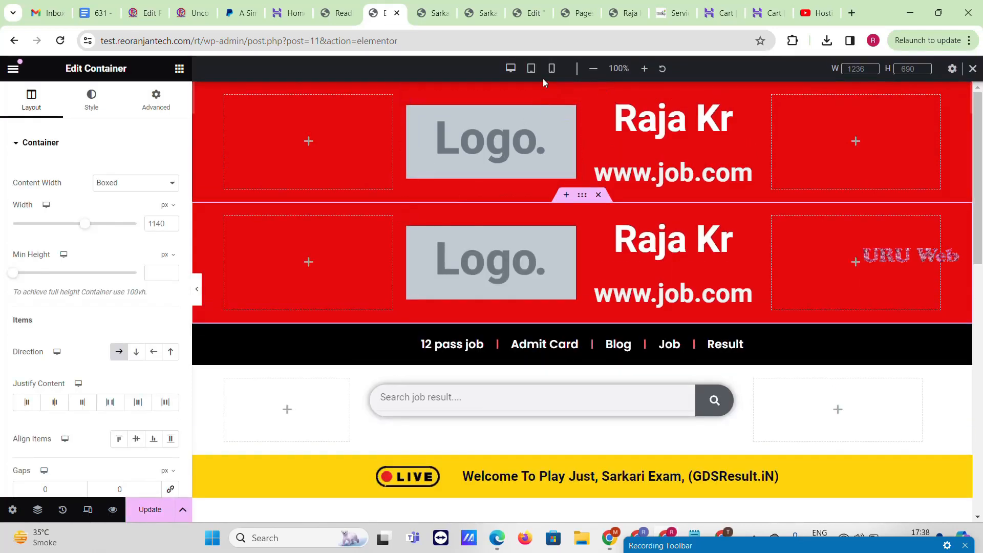
pyautogui.click(551, 68)
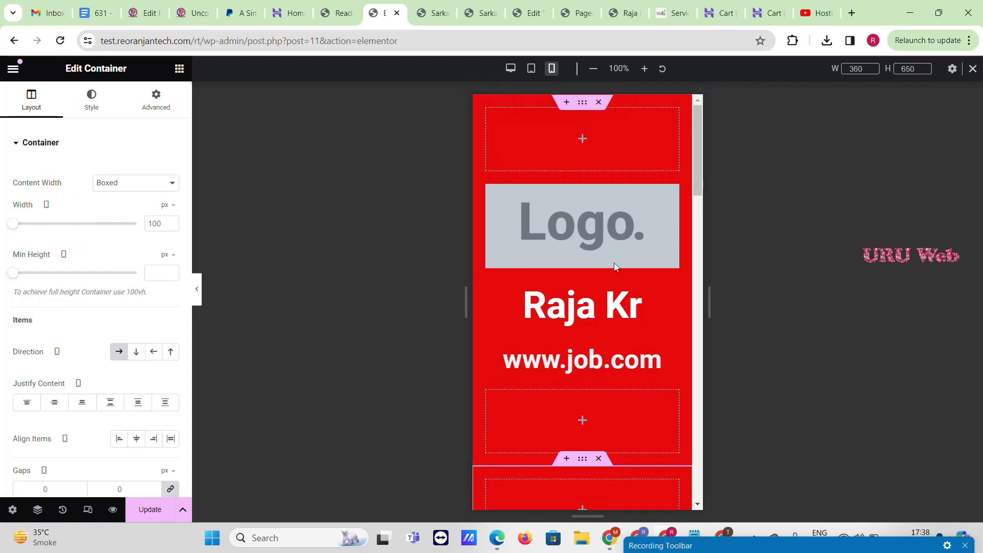
pyautogui.scroll(-5, 600, 309)
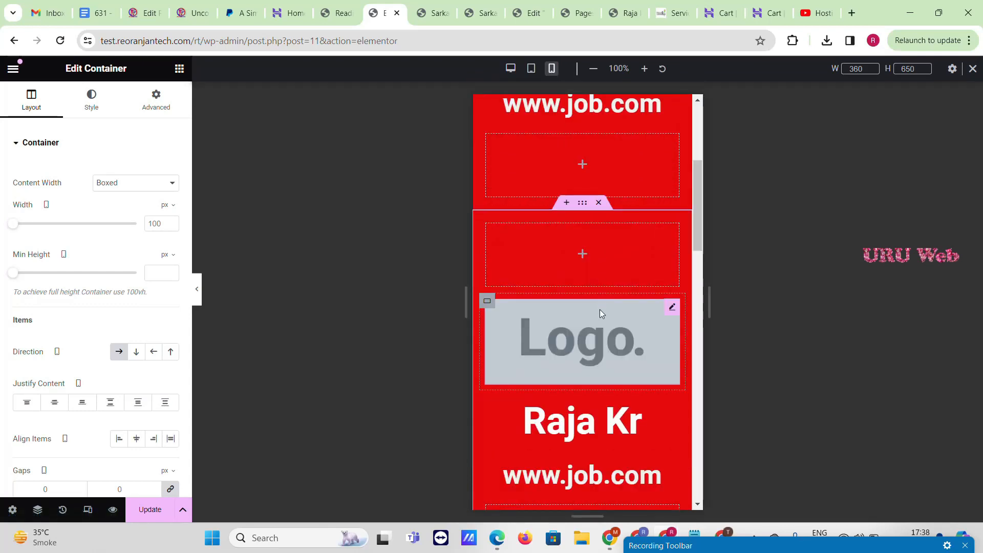
pyautogui.scroll(-3, 600, 310)
pyautogui.scroll(8, 600, 310)
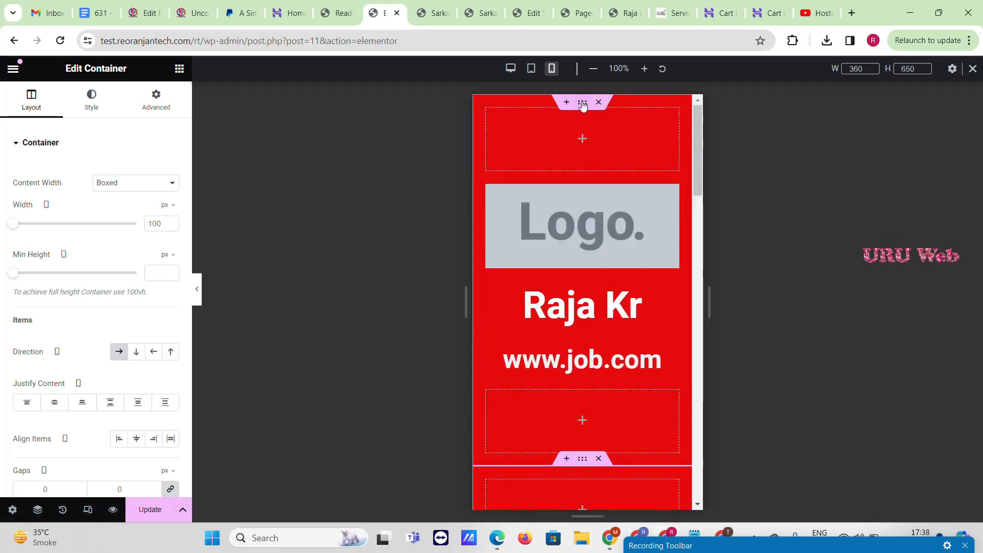
# Step: Hide the first red logo-and-title container on mobile portrait
pyautogui.click(155, 100)
pyautogui.scroll(-5, 126, 394)
pyautogui.click(66, 346)
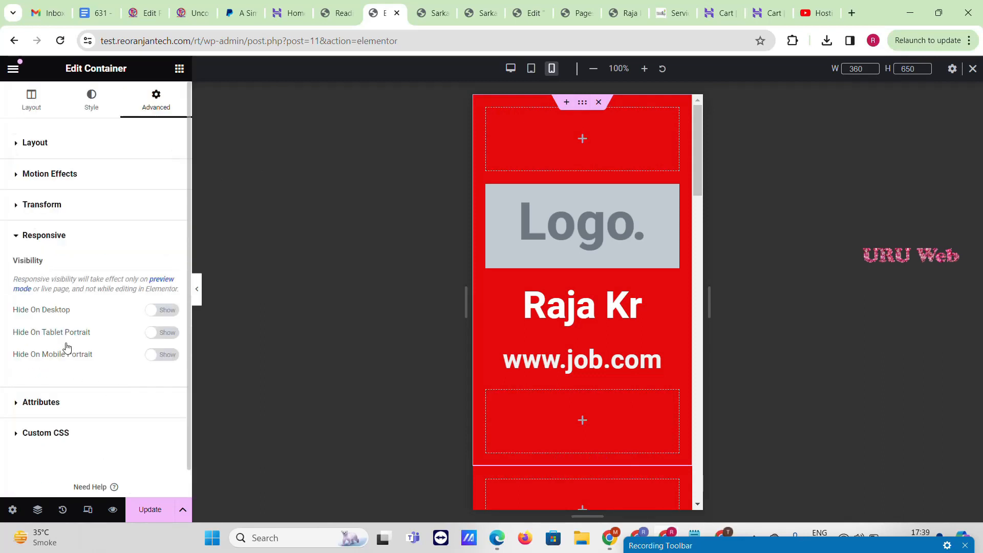
pyautogui.click(588, 155)
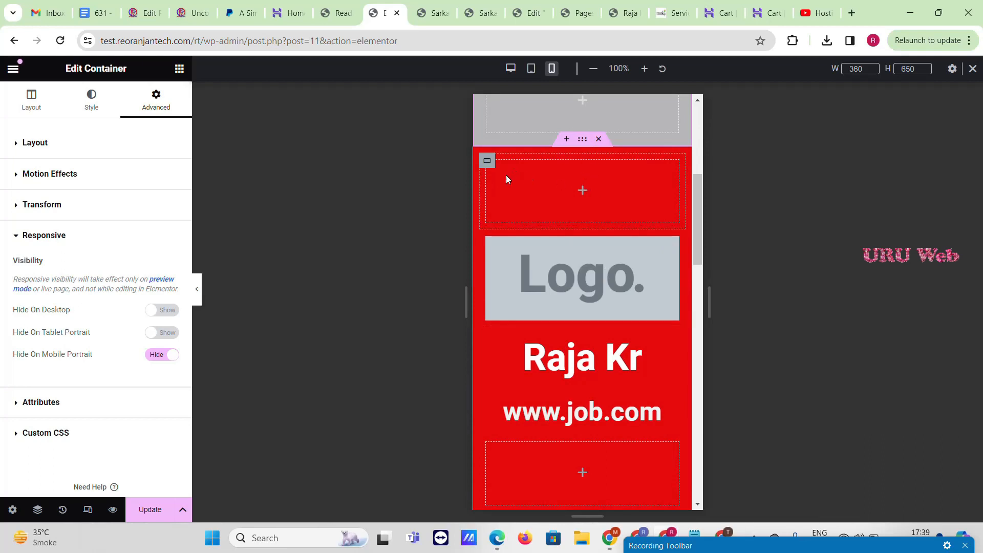
# Step: Insert a two-column container between the duplicated red header container and the black navigation menu
pyautogui.scroll(-3, 579, 248)
pyautogui.scroll(-2, 579, 247)
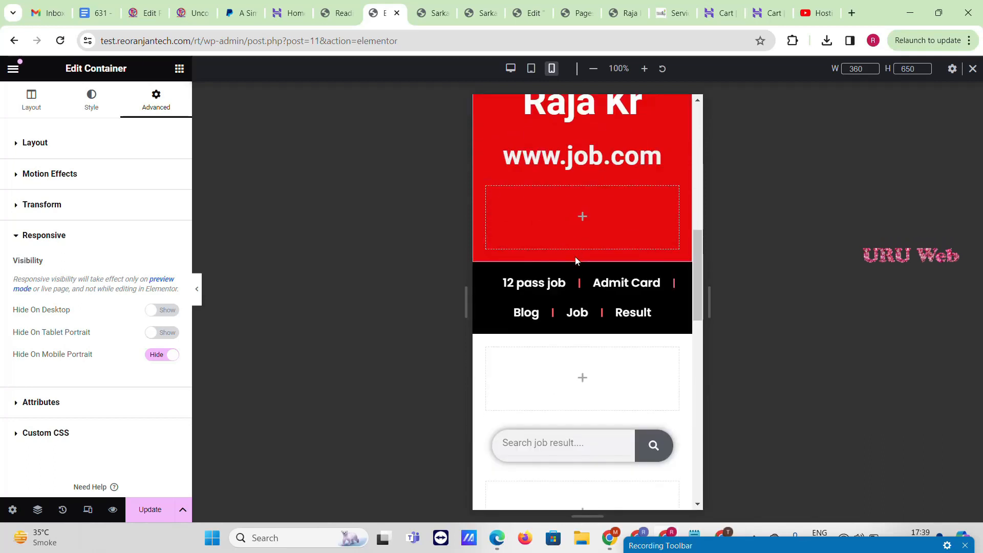
pyautogui.click(566, 255)
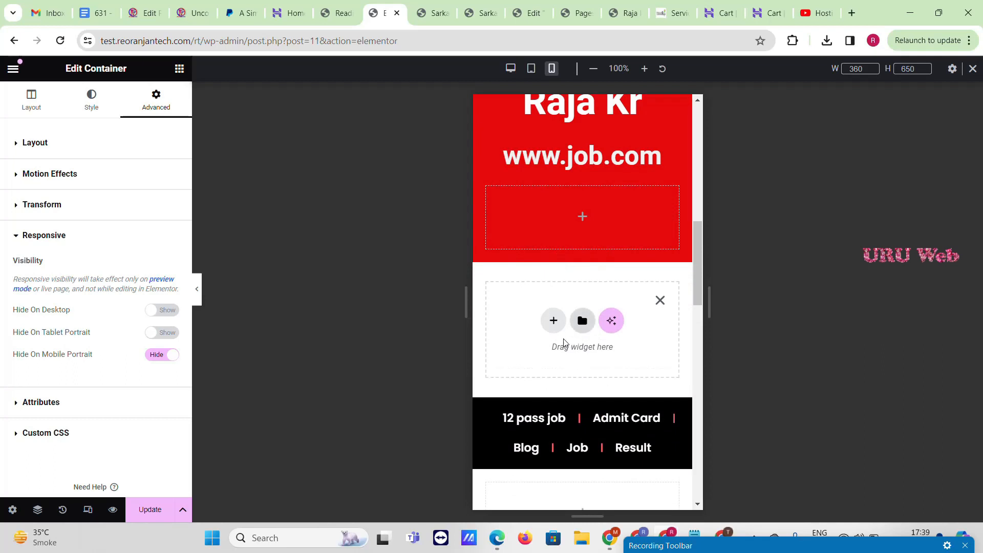
pyautogui.click(553, 320)
pyautogui.click(549, 405)
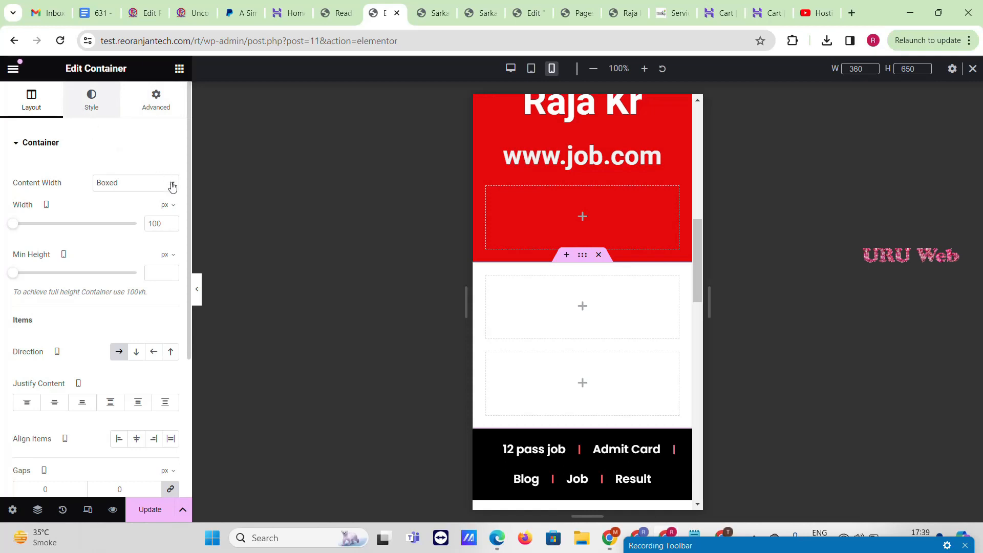
# Step: Give the new two-column container a classic color background and copy the color code from the red header container above it
pyautogui.click(94, 102)
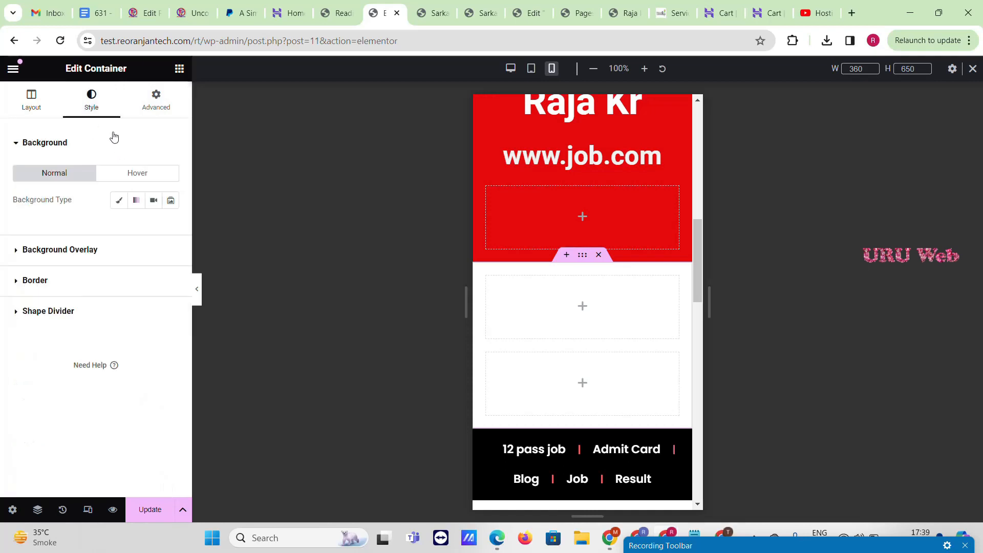
pyautogui.click(119, 200)
pyautogui.click(173, 231)
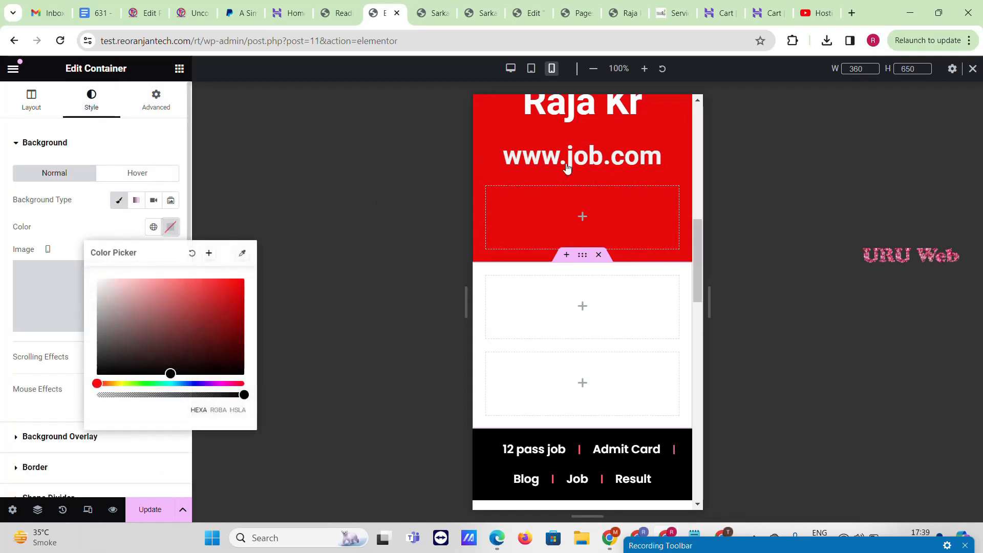
pyautogui.scroll(5, 606, 196)
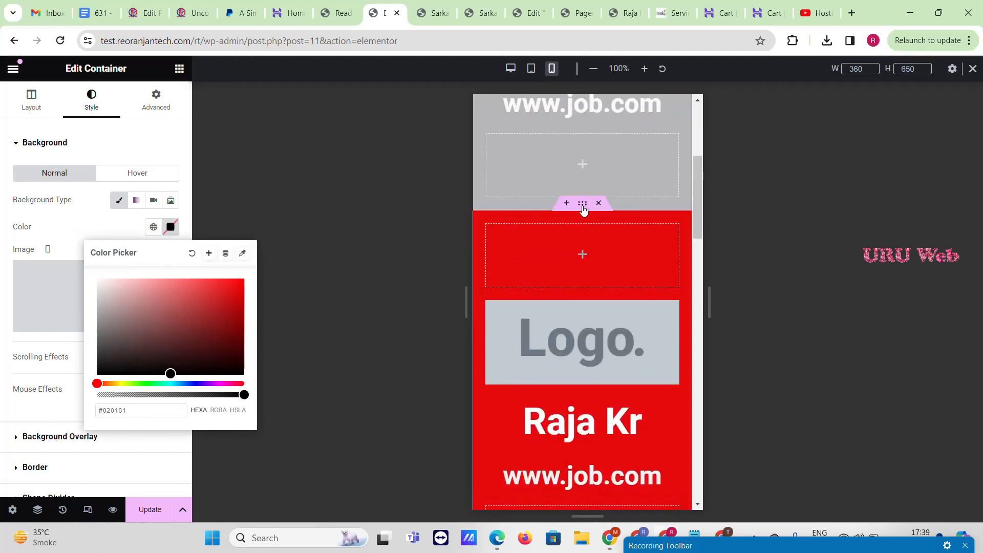
pyautogui.click(582, 204)
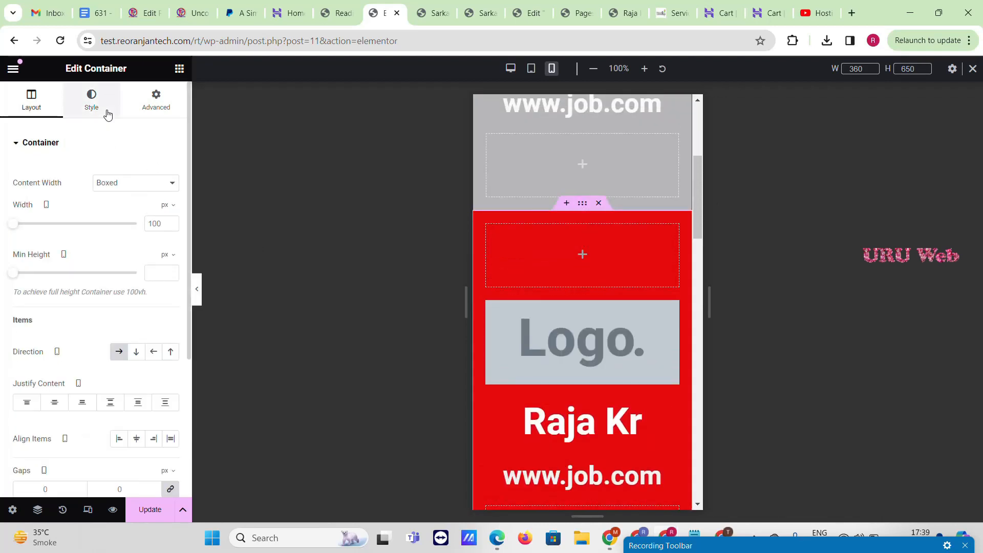
pyautogui.click(93, 102)
pyautogui.click(170, 227)
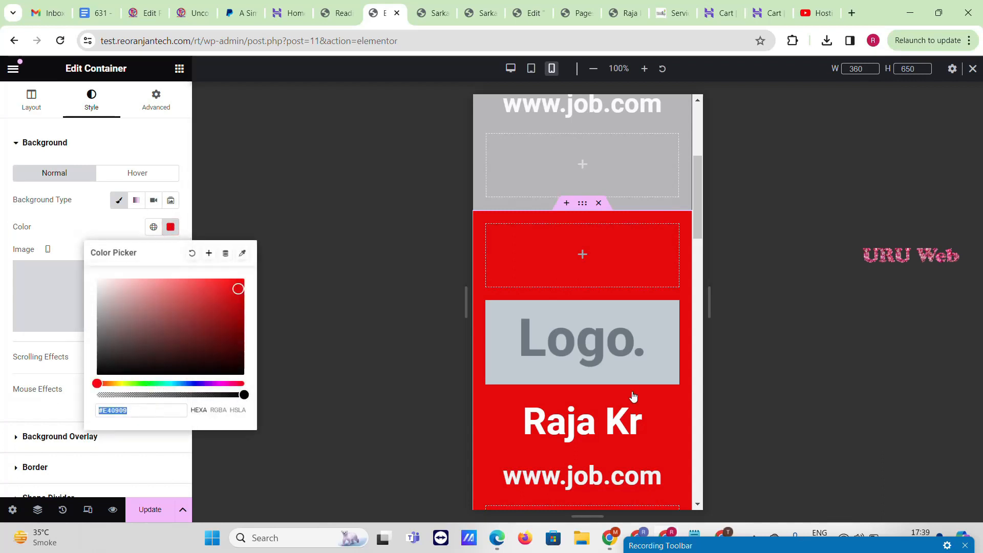
# Step: Set the new two-column container's background color to #E40909
pyautogui.scroll(-7, 584, 258)
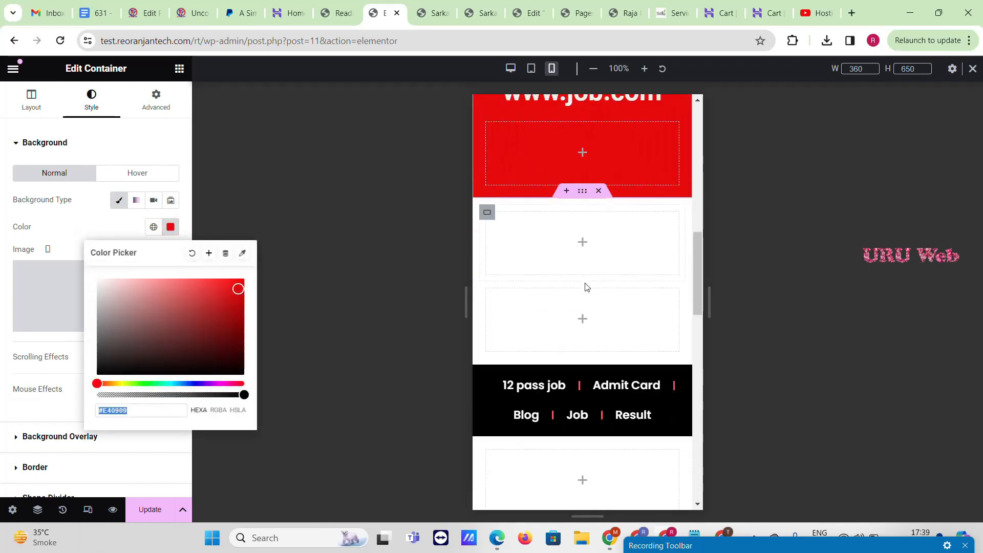
pyautogui.click(582, 196)
pyautogui.click(169, 231)
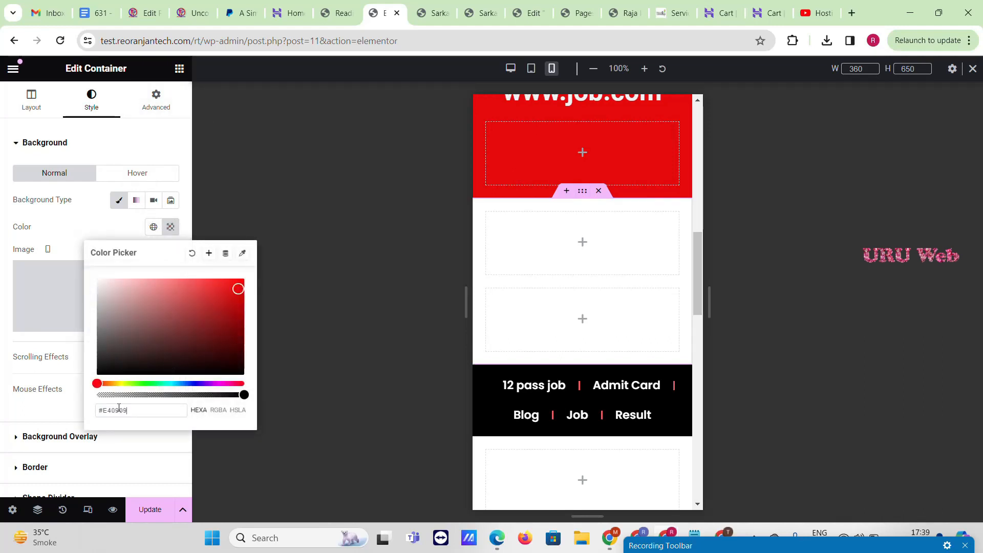
pyautogui.write('#E40909')
pyautogui.press('Return')
pyautogui.scroll(1, 572, 218)
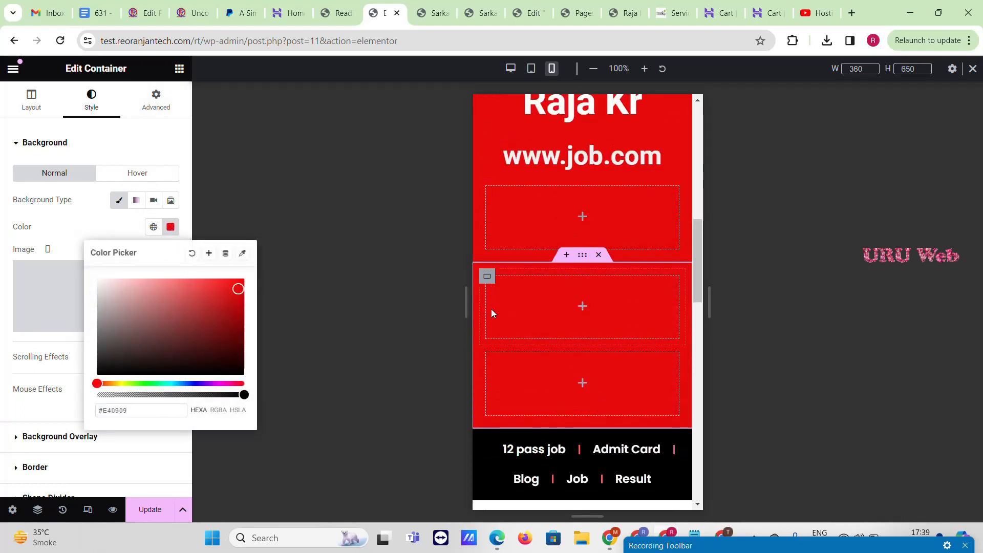
# Step: Set the mobile width of the new container's first column to 25% and its second column to 75%
pyautogui.click(486, 279)
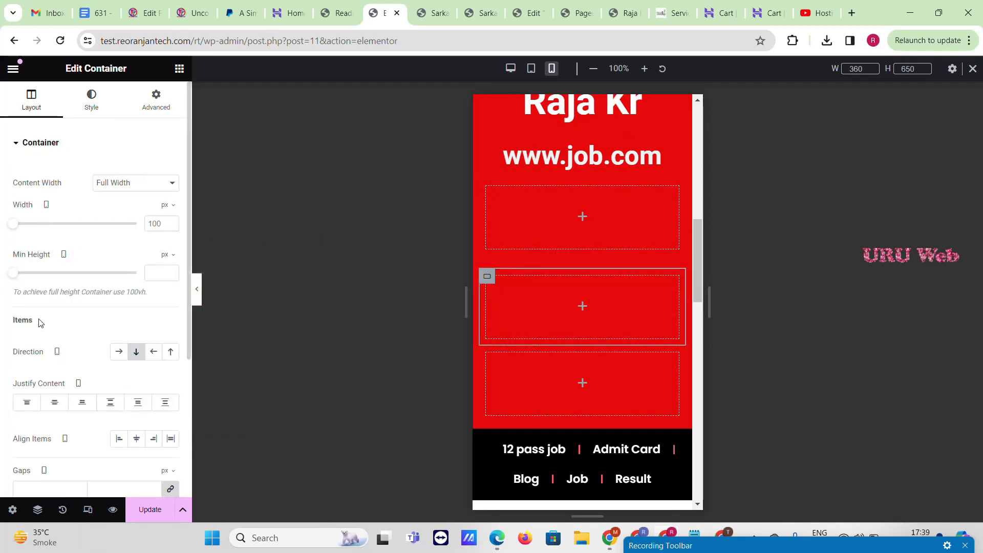
pyautogui.click(165, 224)
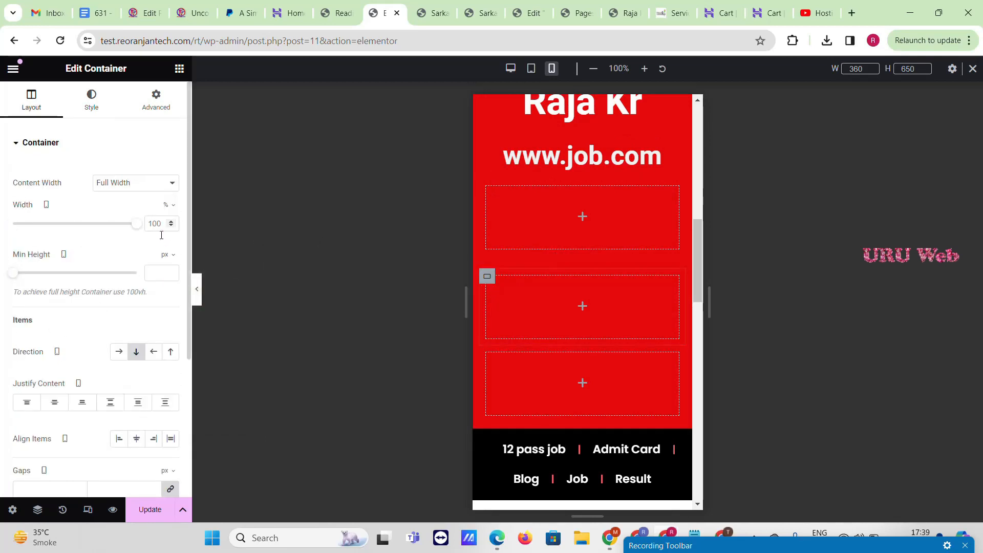
pyautogui.doubleClick(158, 224)
pyautogui.write('25')
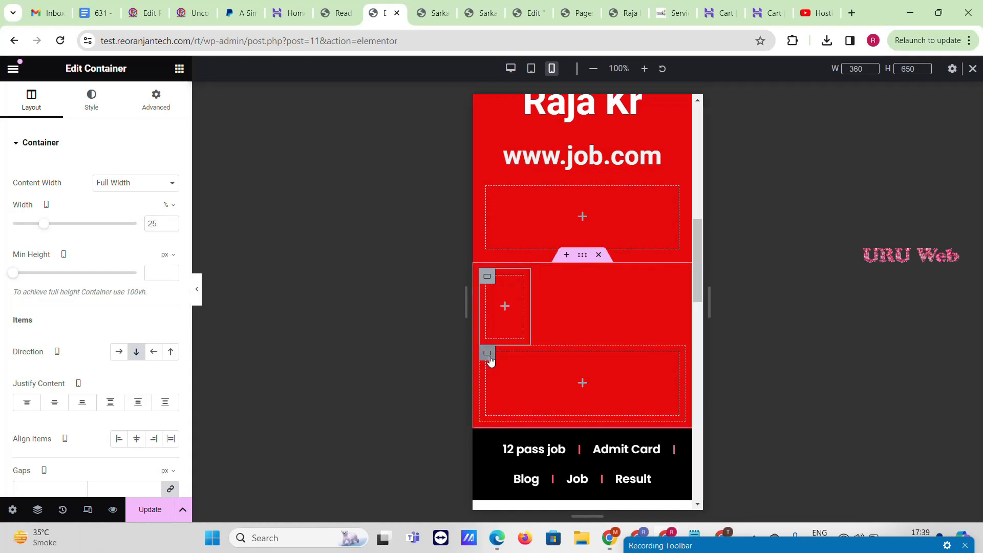
pyautogui.click(487, 354)
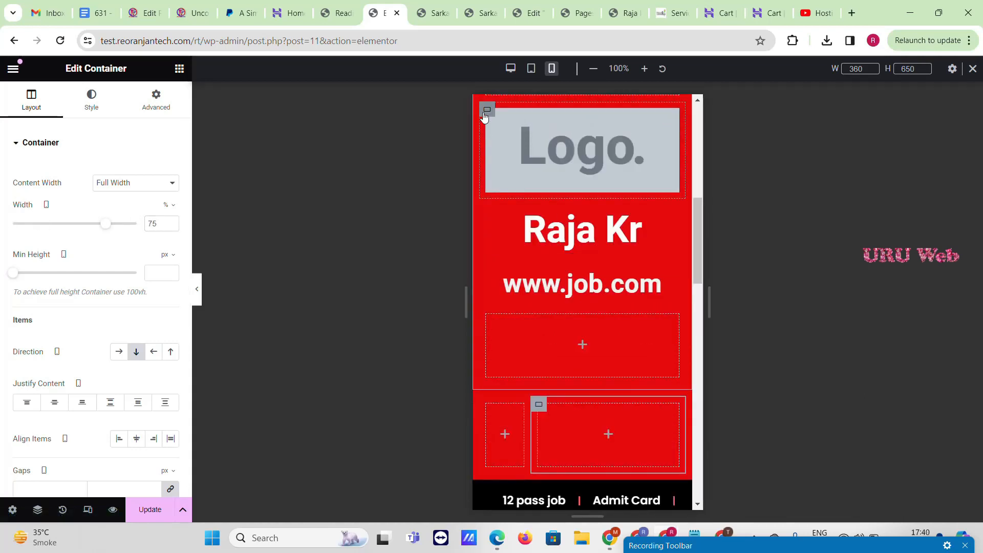
# Step: Copy the site logo from the duplicated header container and paste it into the new container's narrow first column
pyautogui.rightClick(484, 117)
pyautogui.rightClick(672, 120)
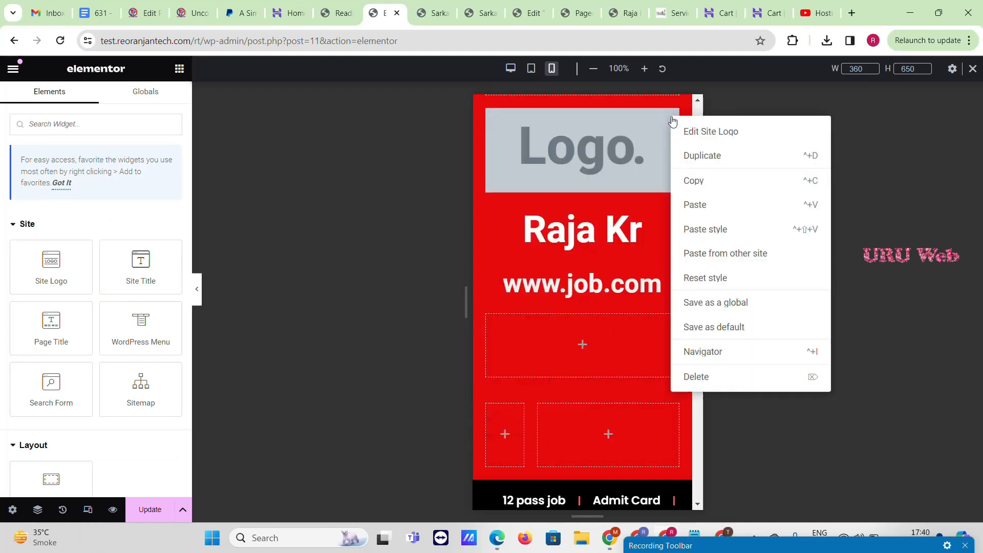
pyautogui.click(536, 342)
pyautogui.scroll(-2, 512, 317)
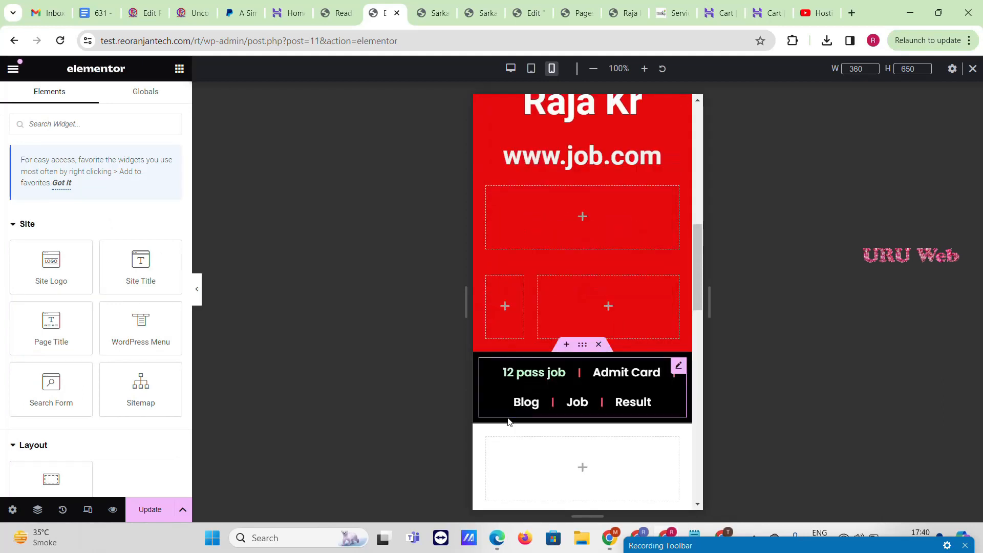
pyautogui.rightClick(495, 301)
pyautogui.click(520, 313)
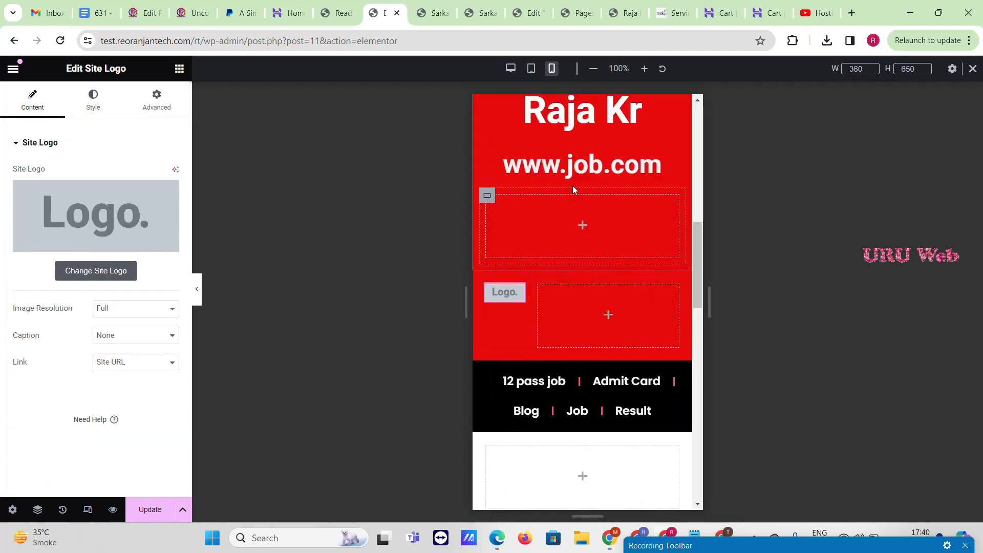
# Step: Copy the site title from the duplicated header container and paste it into the new container's wide second column
pyautogui.scroll(1, 572, 185)
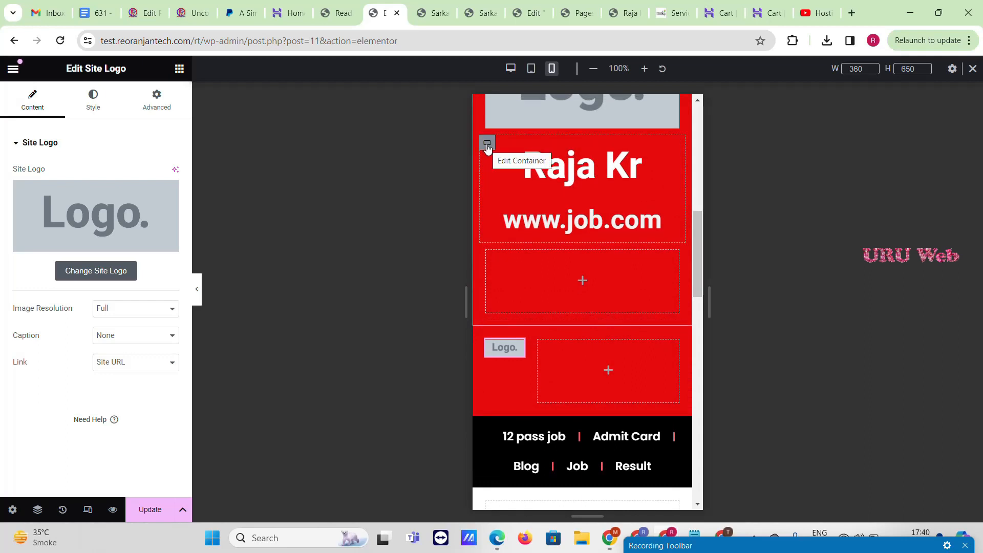
pyautogui.rightClick(538, 163)
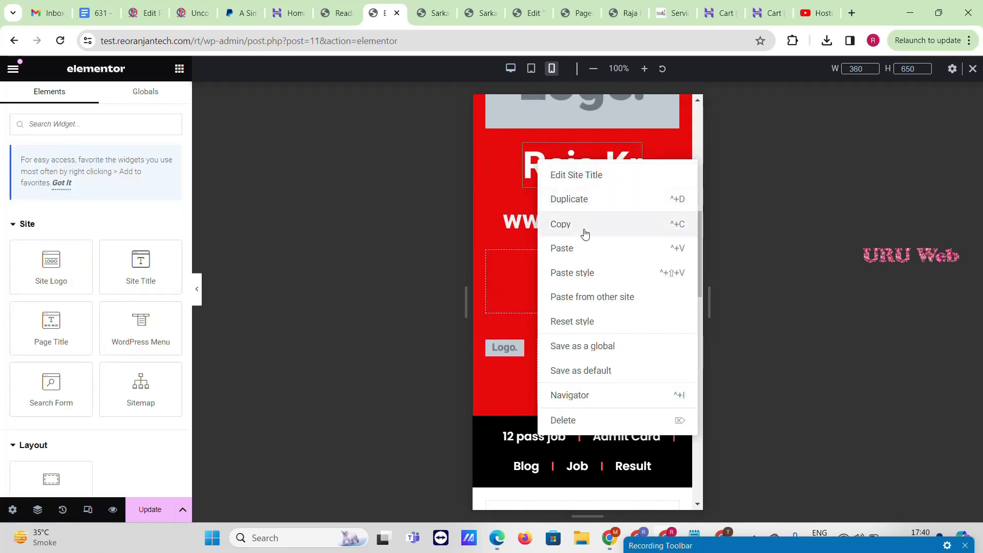
pyautogui.click(583, 226)
pyautogui.rightClick(611, 363)
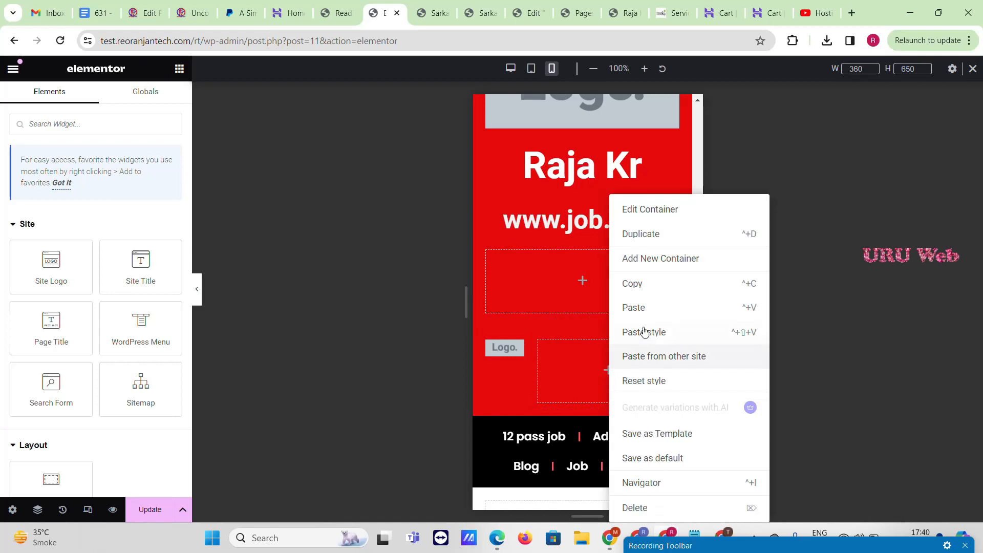
pyautogui.click(643, 308)
pyautogui.rightClick(579, 223)
pyautogui.click(611, 295)
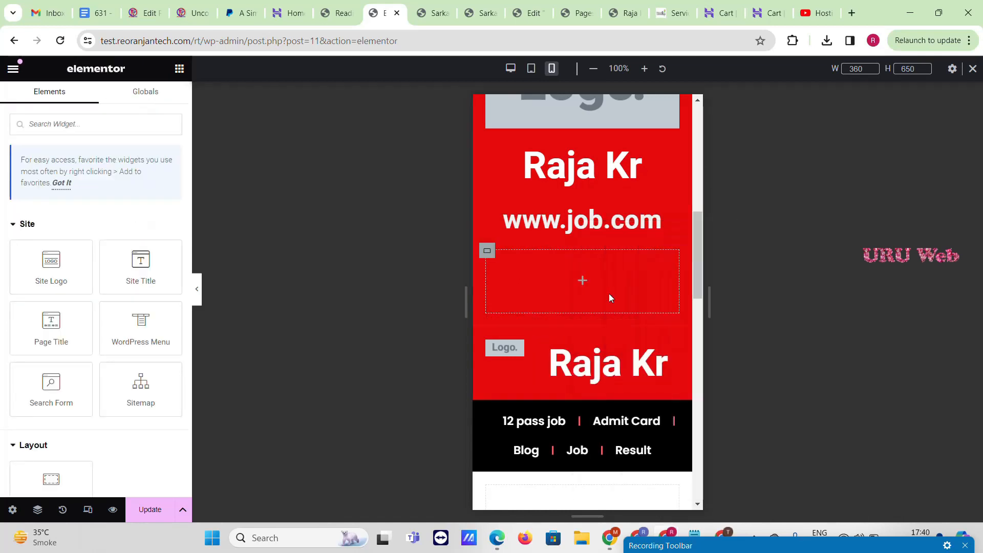
pyautogui.scroll(-3, 595, 303)
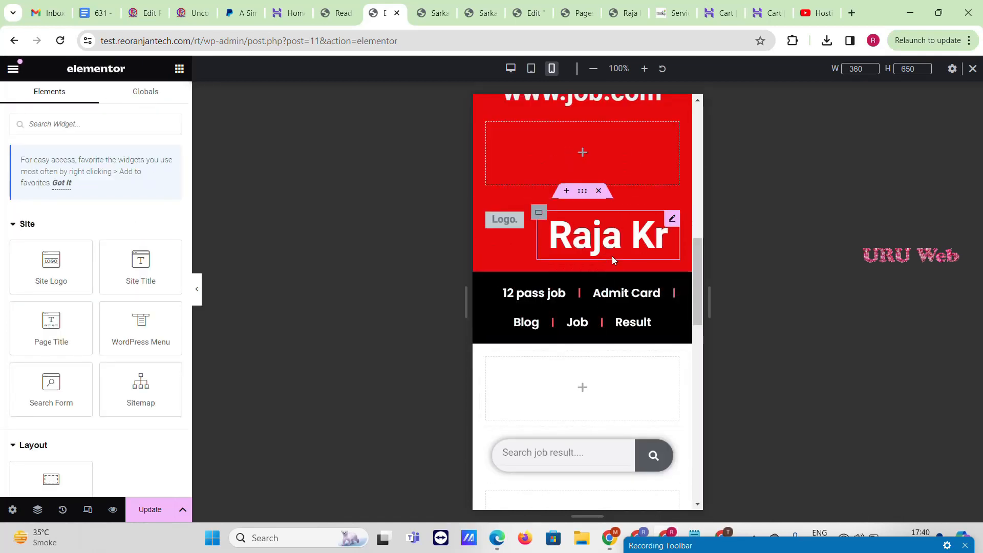
pyautogui.hotkey('ctrl', 'v')
# Step: Delete the duplicated red header container above the new two-column container
pyautogui.scroll(7, 550, 233)
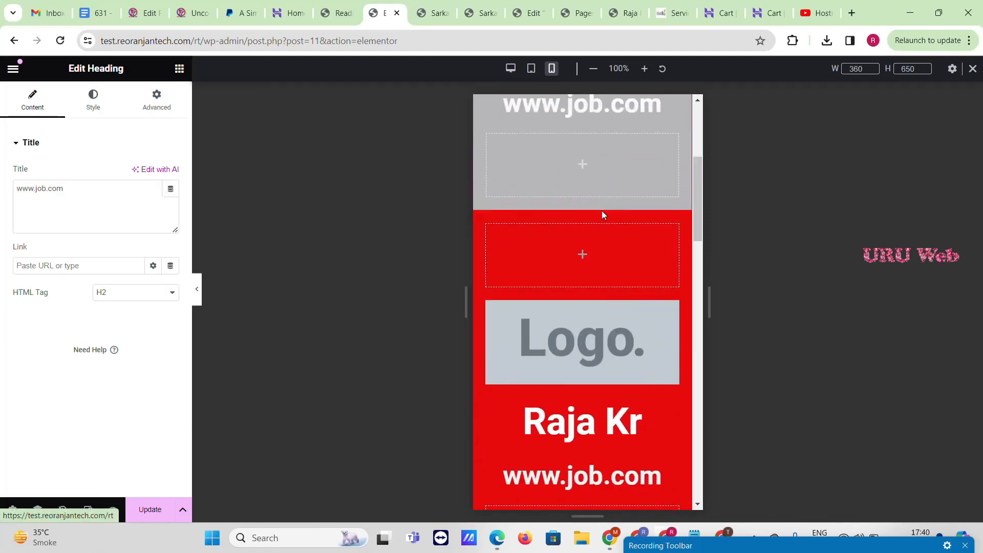
pyautogui.click(599, 203)
pyautogui.scroll(-1, 506, 255)
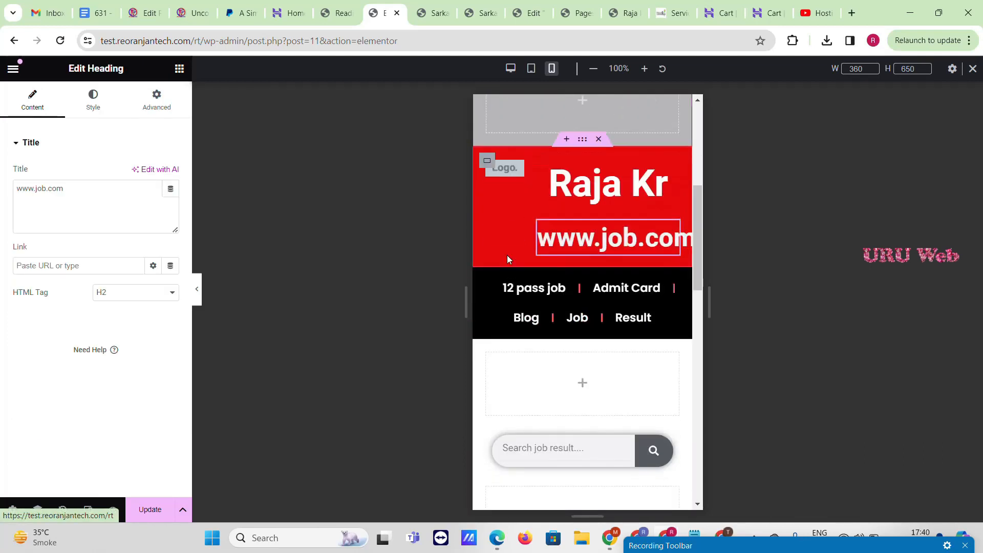
# Step: Set the mobile font size of the new container's site title to 25 px
pyautogui.click(568, 190)
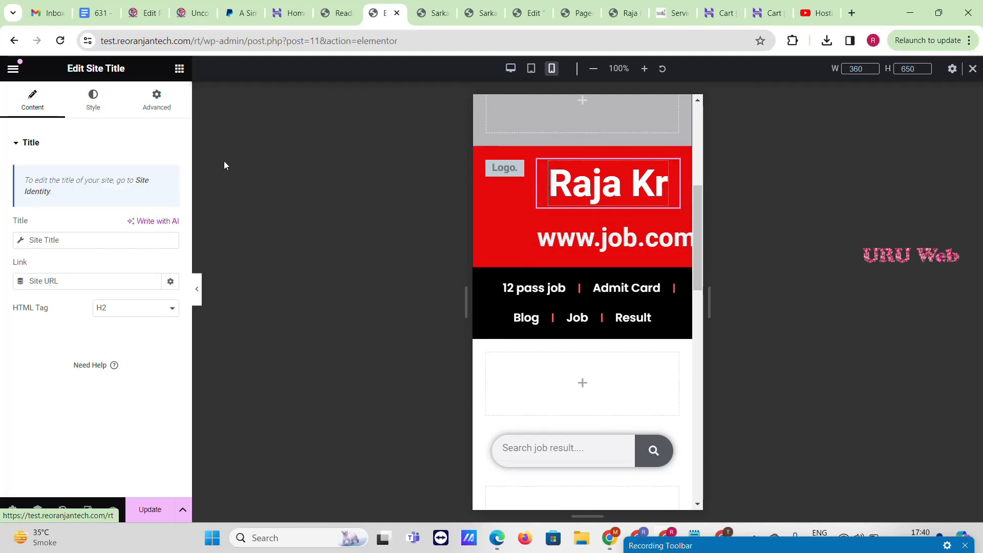
pyautogui.click(92, 121)
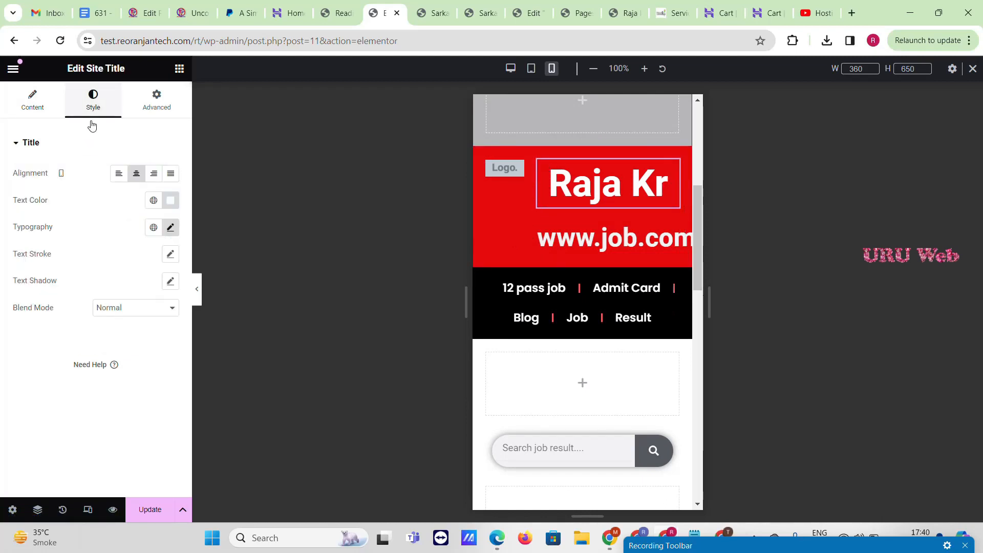
pyautogui.click(171, 228)
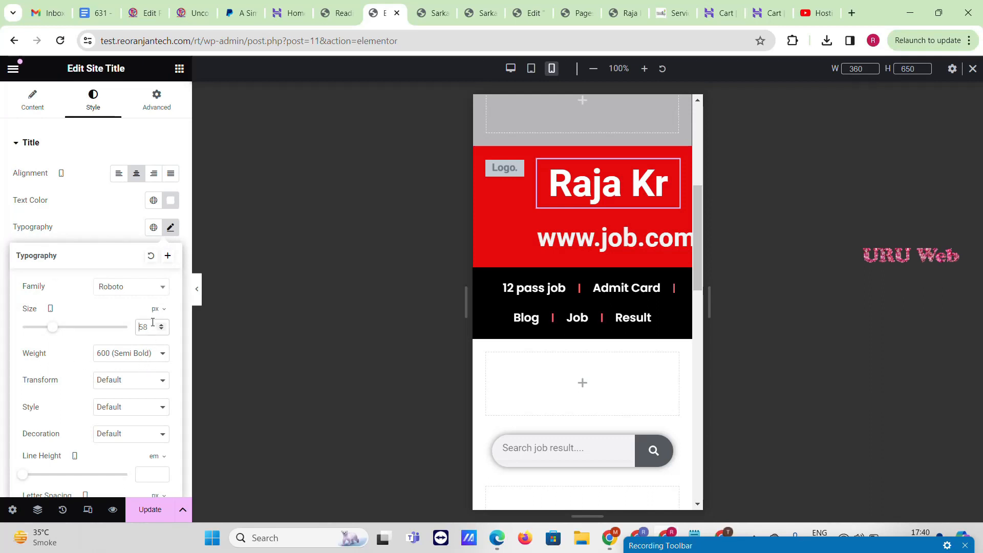
pyautogui.doubleClick(143, 327)
pyautogui.write('25')
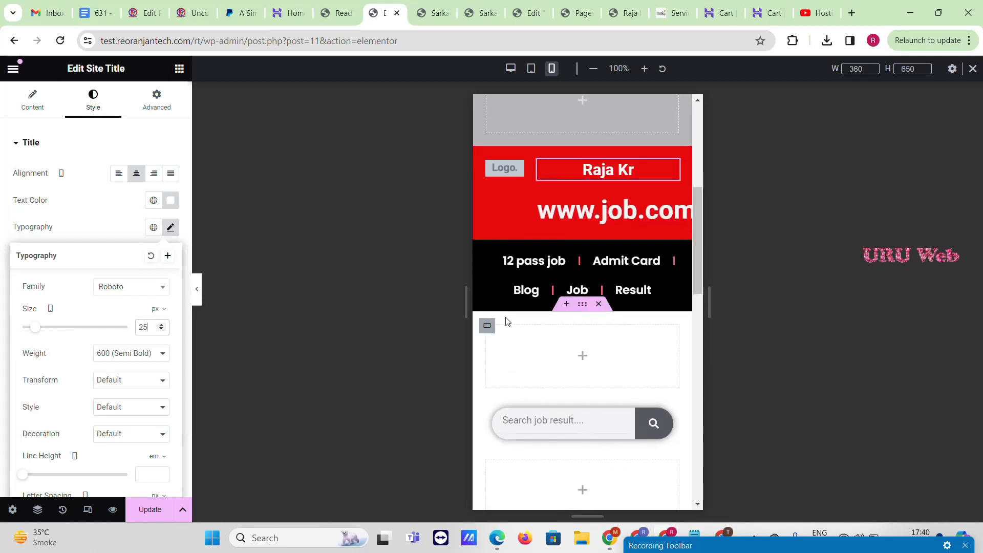
pyautogui.click(609, 209)
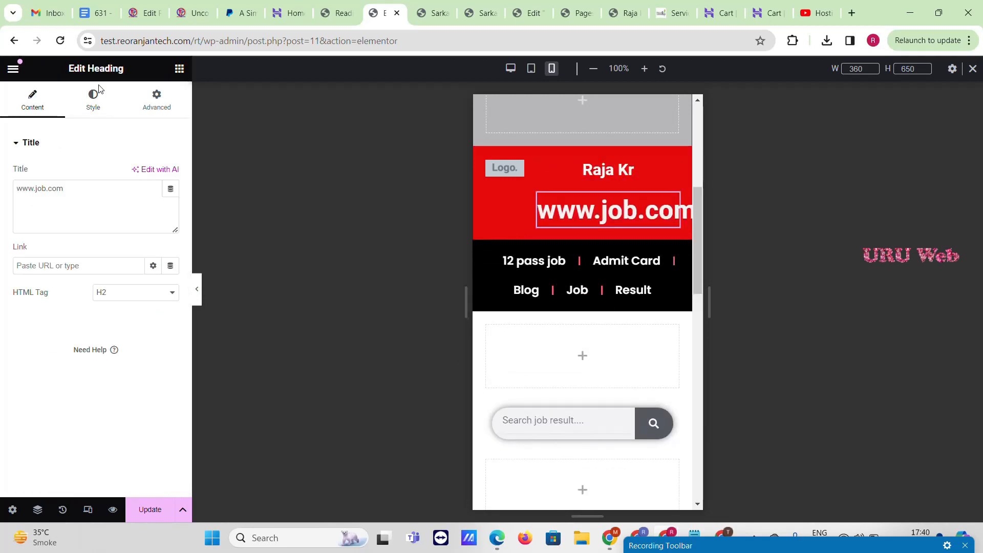
pyautogui.click(93, 100)
pyautogui.click(170, 228)
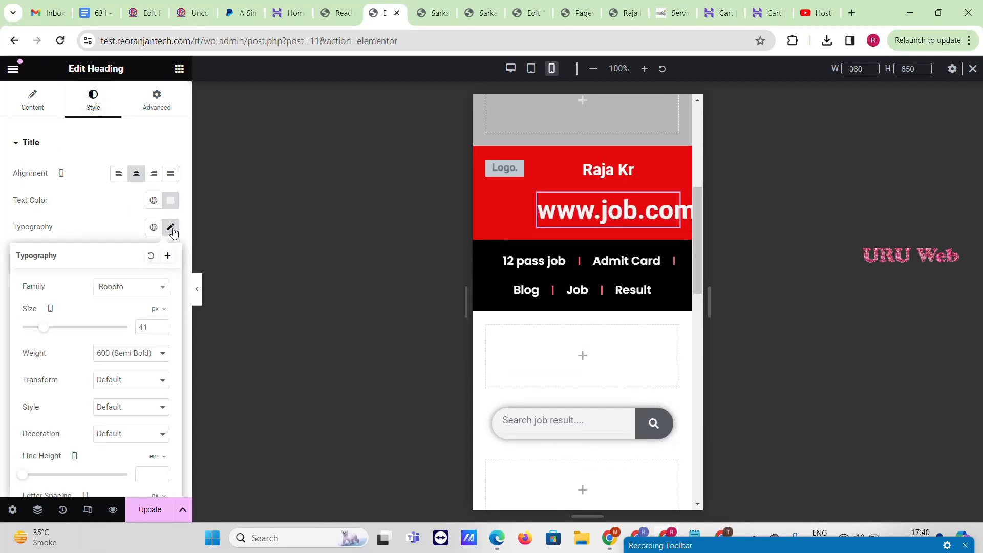
pyautogui.doubleClick(146, 327)
pyautogui.write('20')
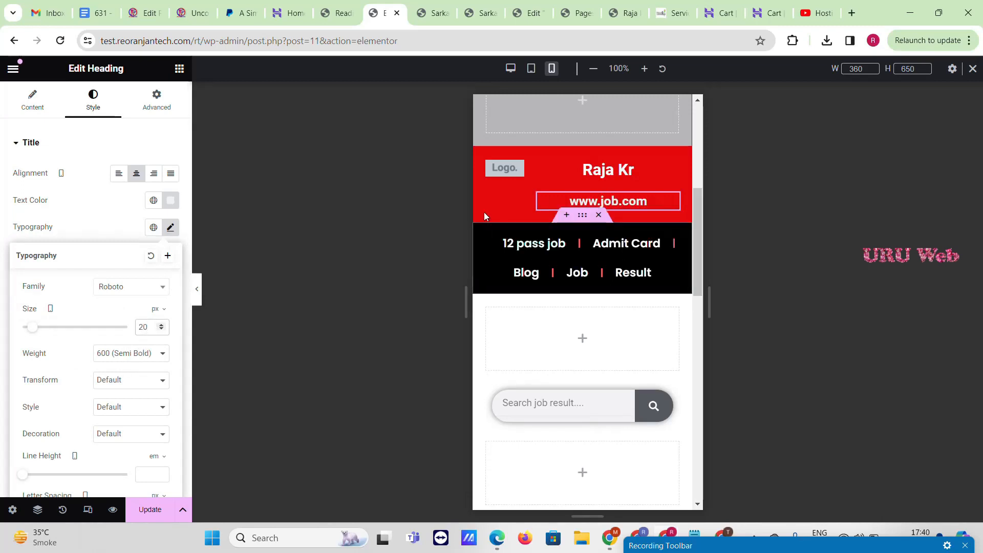
# Step: Center the content of the logo column vertically and replace the site logo with reoranjantec.jpg from the media library
pyautogui.click(488, 164)
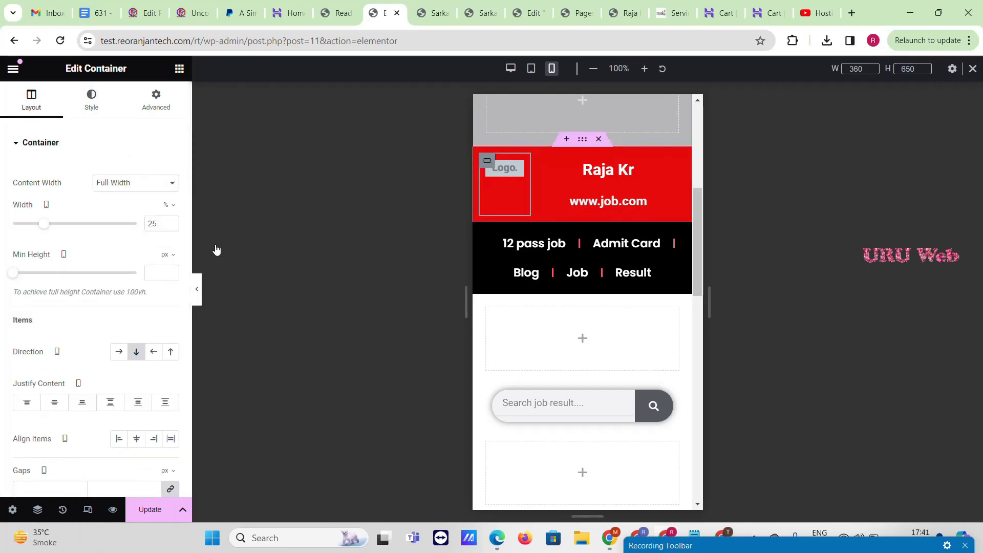
pyautogui.click(55, 402)
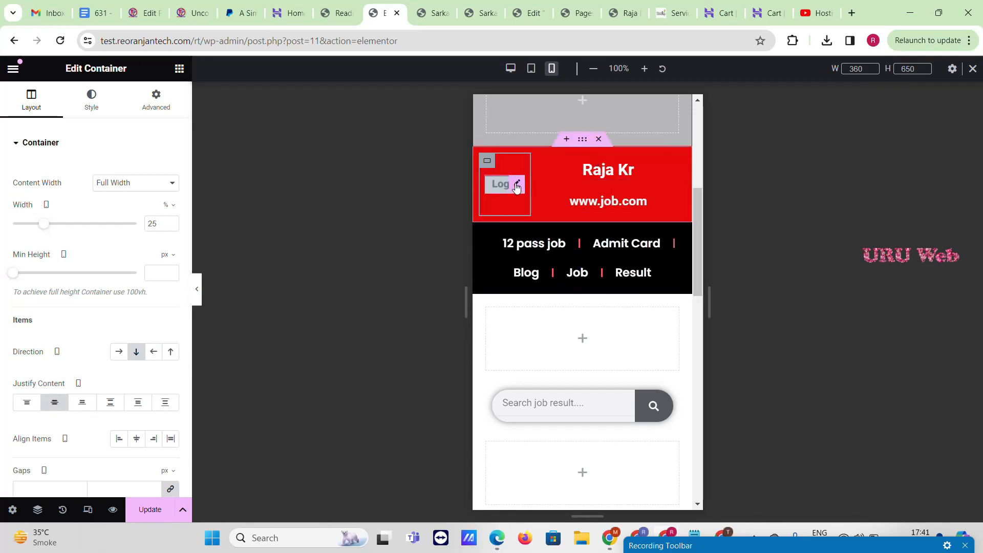
pyautogui.click(516, 185)
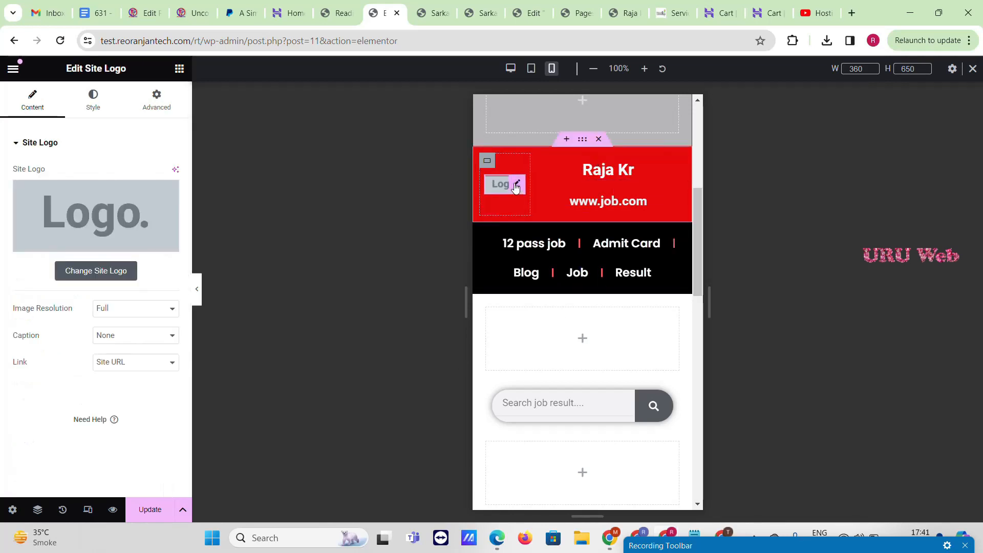
pyautogui.click(104, 272)
pyautogui.click(305, 225)
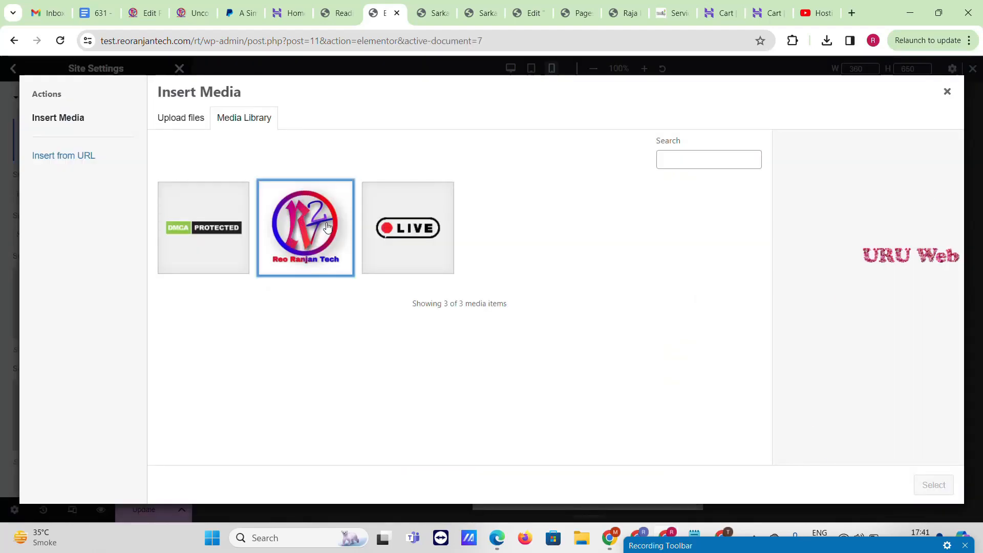
pyautogui.click(932, 477)
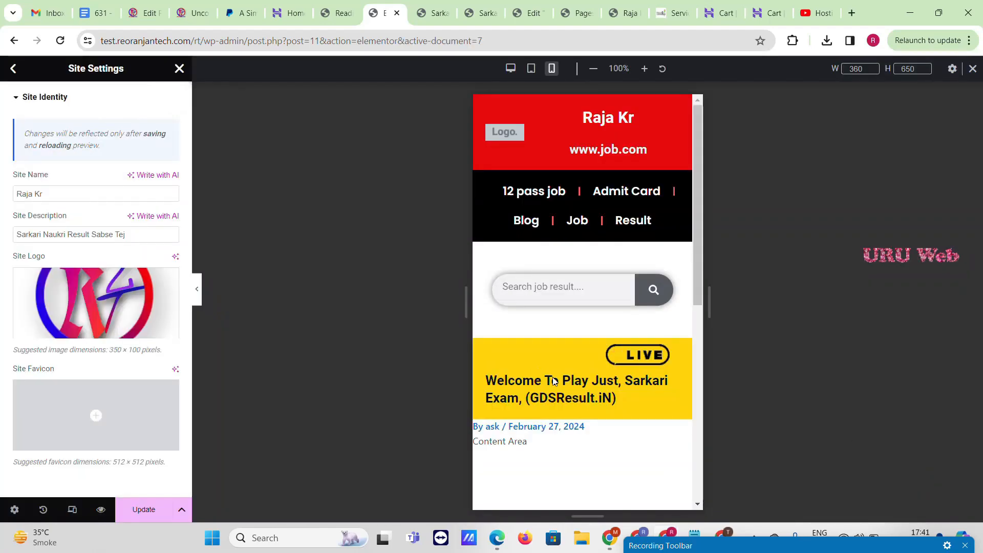
# Step: Set reoranjantec.jpg as the site favicon, update the site settings and return to the editor
pyautogui.scroll(-3, 82, 353)
pyautogui.click(81, 355)
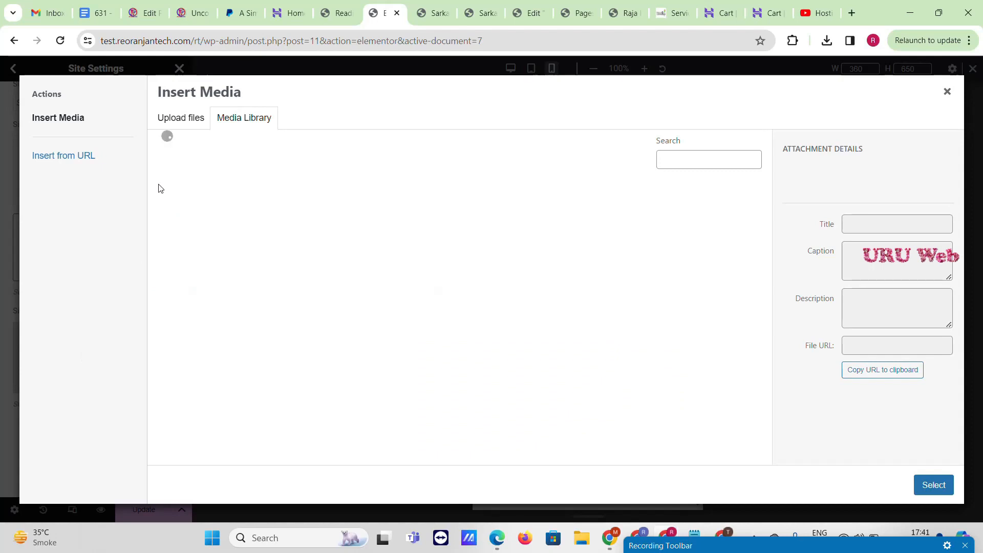
pyautogui.click(289, 218)
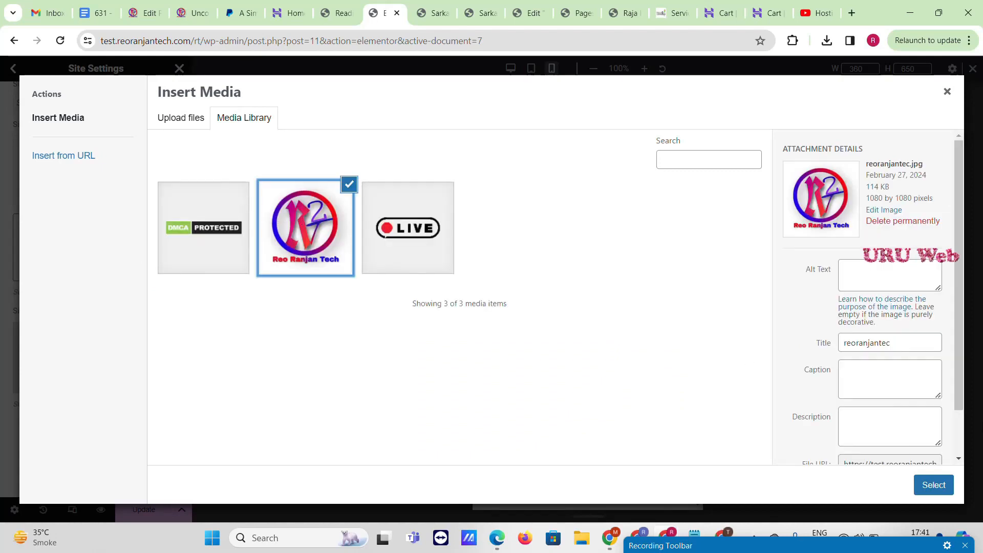
pyautogui.click(934, 483)
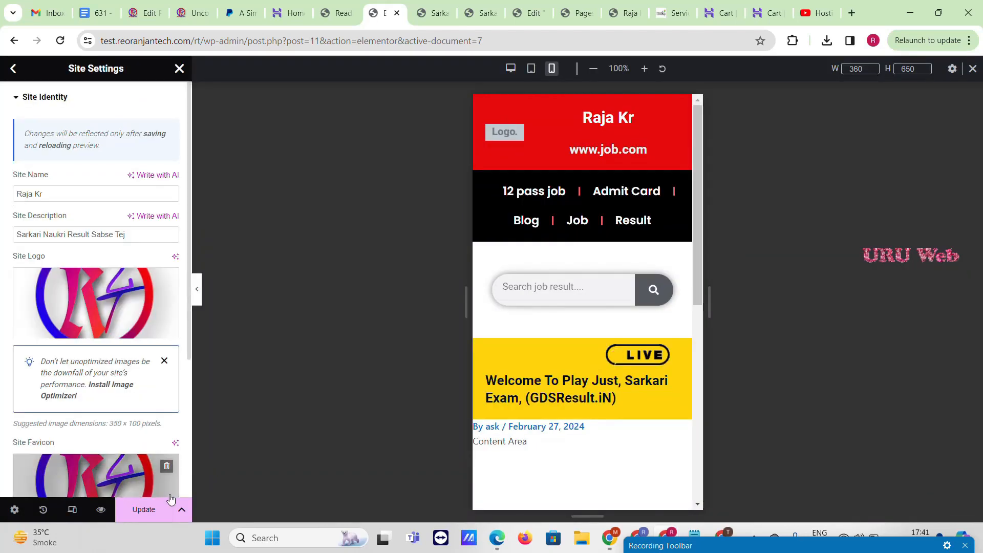
pyautogui.click(161, 518)
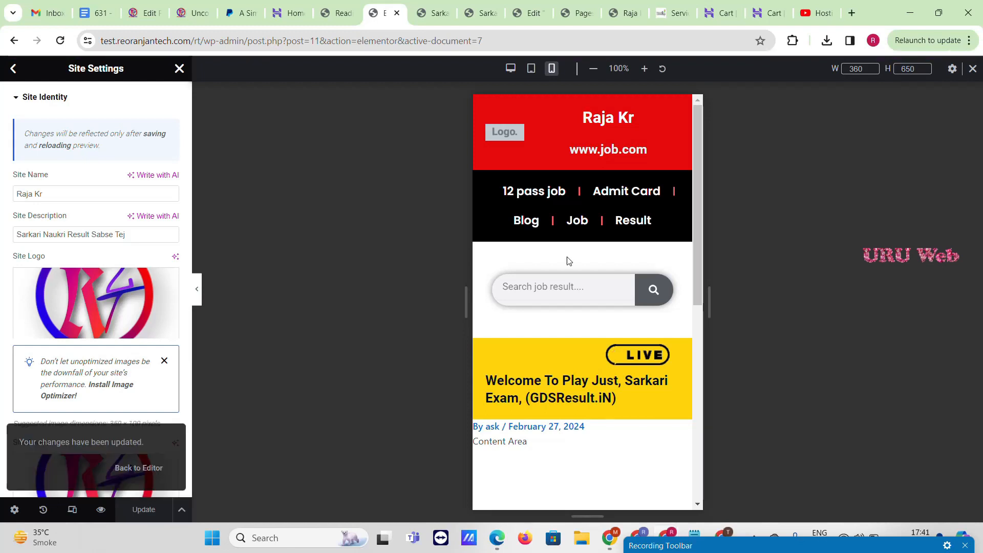
pyautogui.click(139, 468)
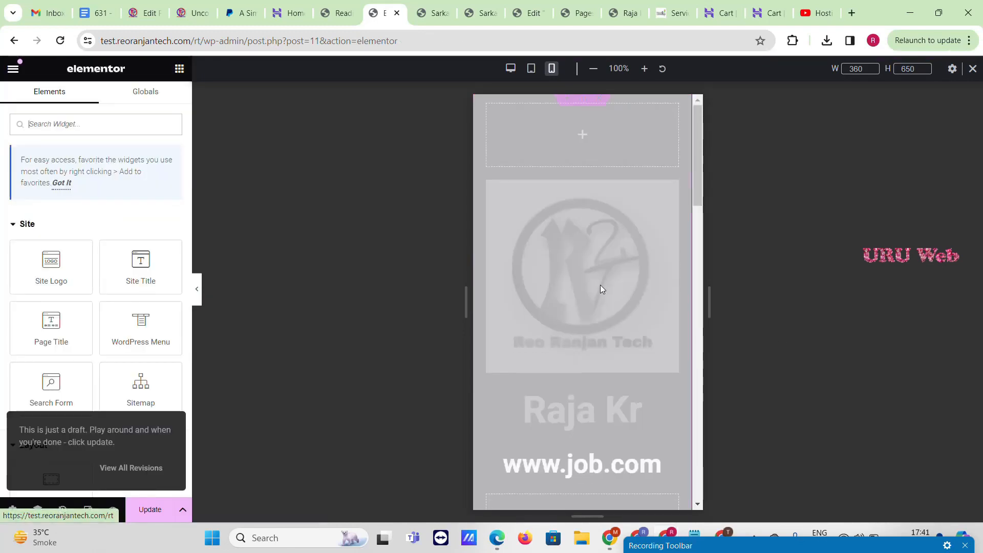
pyautogui.scroll(-4, 602, 283)
pyautogui.scroll(1, 602, 282)
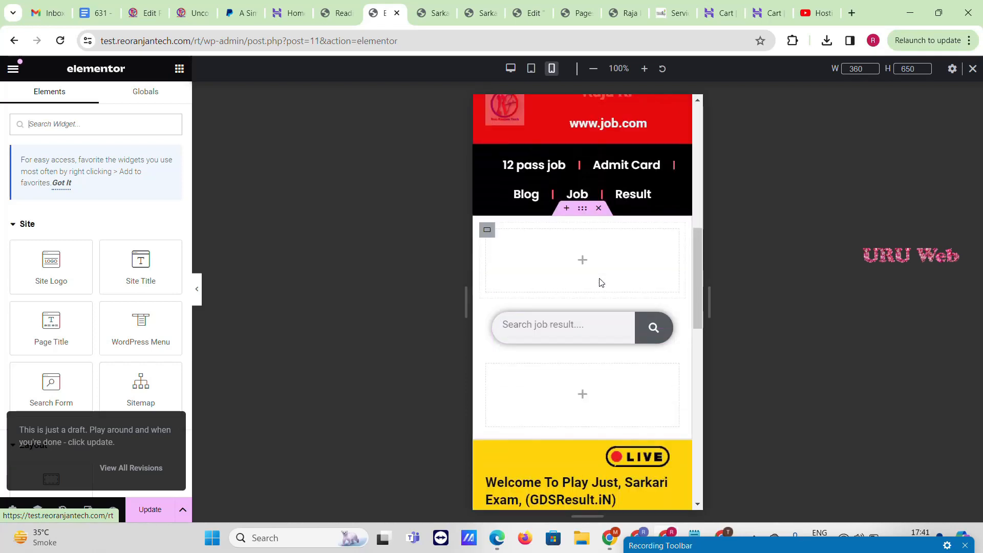
pyautogui.scroll(1, 579, 127)
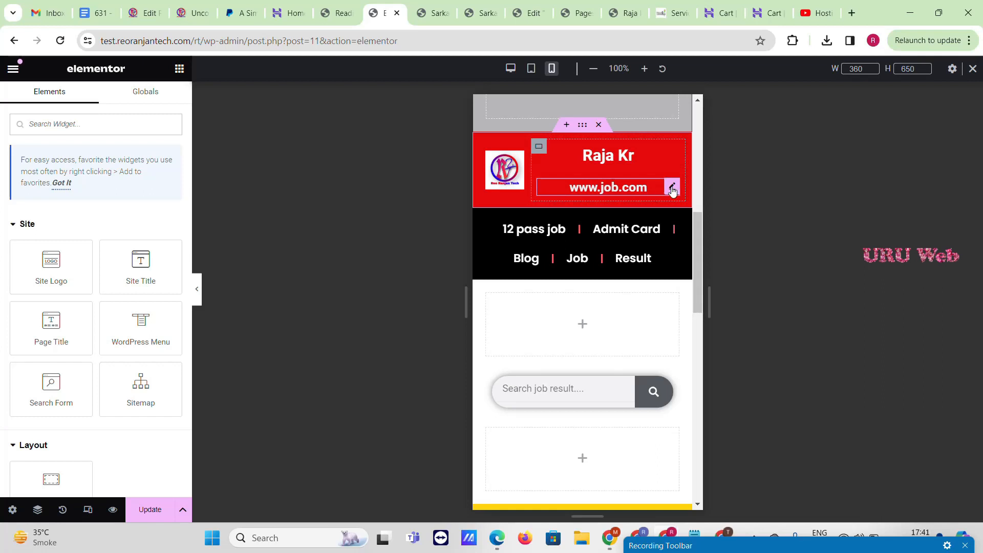
pyautogui.click(672, 188)
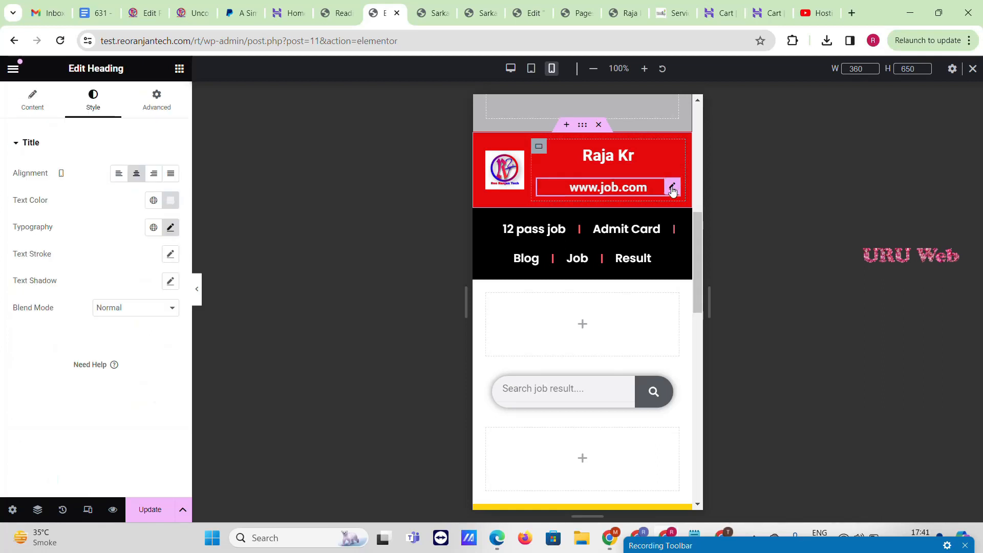
pyautogui.click(155, 114)
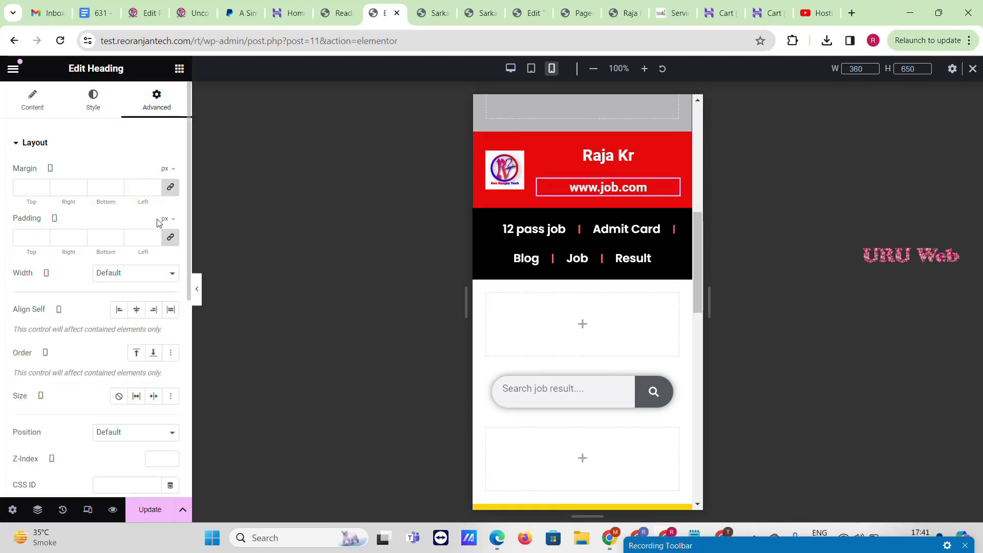
pyautogui.click(170, 187)
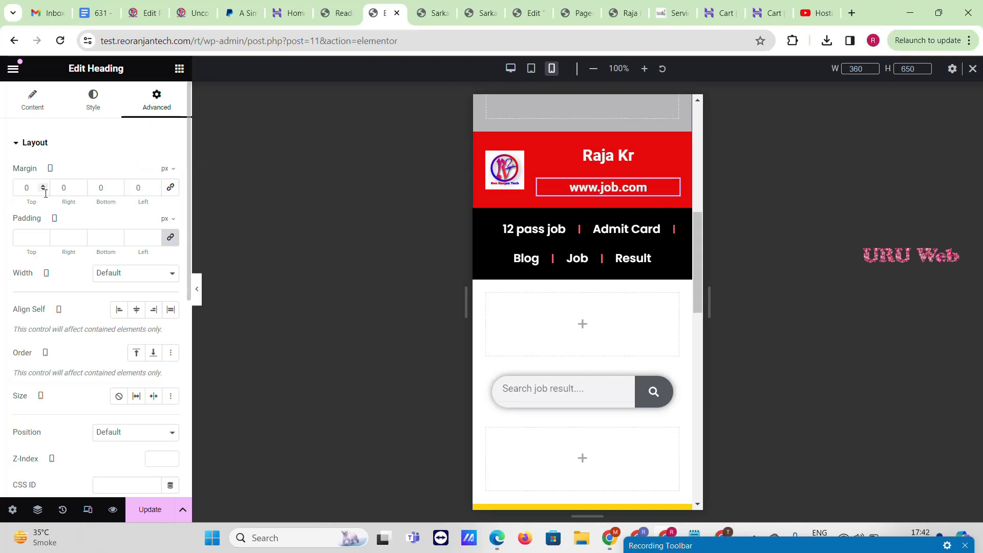
pyautogui.click(43, 190)
pyautogui.click(43, 191)
pyautogui.click(43, 191)
pyautogui.click(43, 190)
pyautogui.doubleClick(43, 190)
pyautogui.click(43, 190)
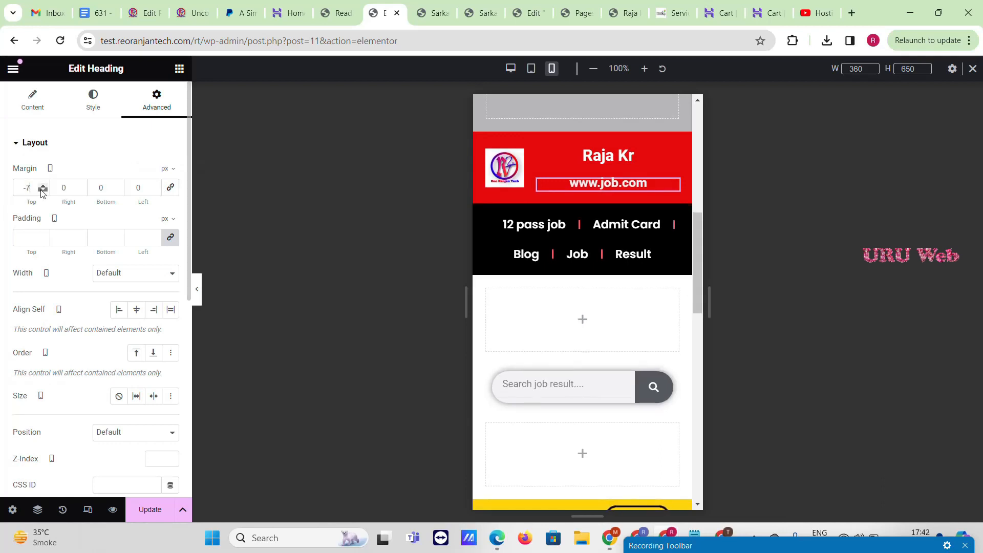
pyautogui.click(43, 191)
pyautogui.click(43, 191)
pyautogui.click(43, 190)
pyautogui.click(43, 191)
pyautogui.click(43, 190)
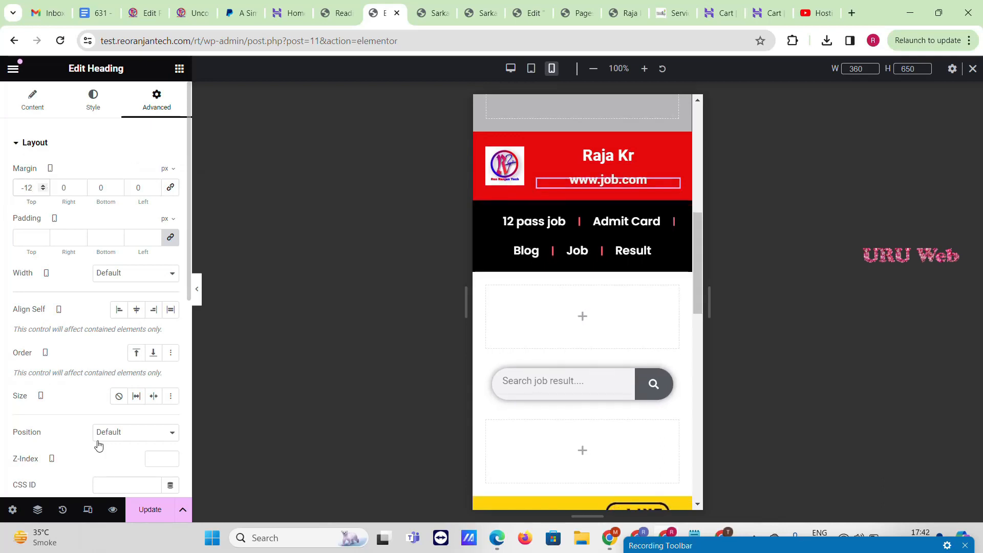
pyautogui.click(150, 509)
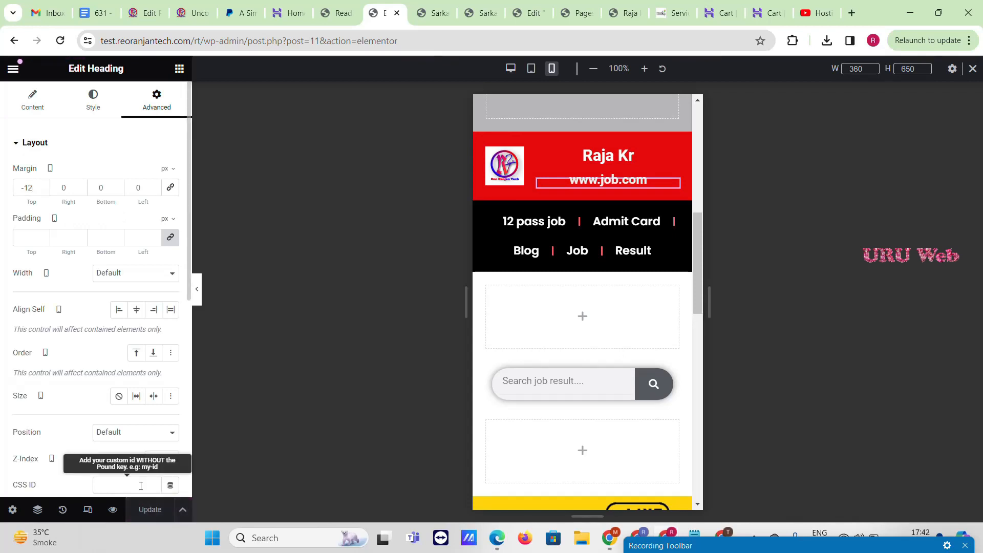
# Step: Open the published header page and examine its desktop layout from top to bottom
pyautogui.click(14, 74)
pyautogui.click(92, 316)
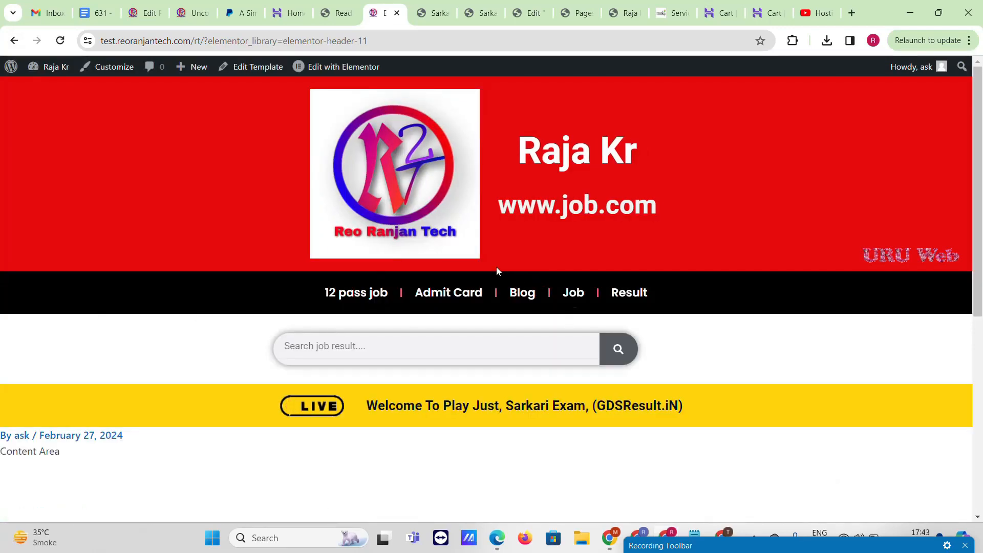
pyautogui.scroll(-5, 635, 148)
pyautogui.scroll(5, 643, 221)
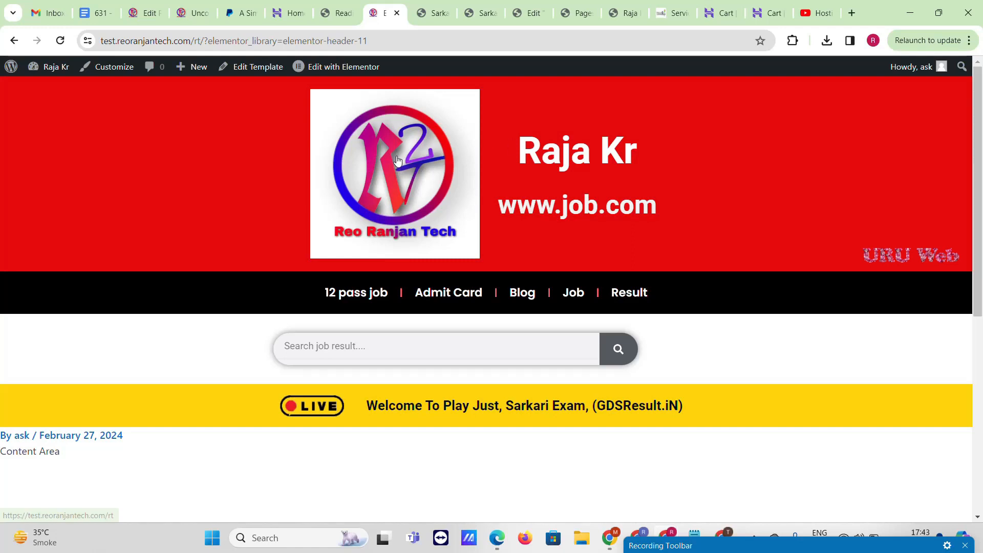
# Step: Examine the published header page in the browser's responsive mobile view, close the inspector and open the 12 pass job page
pyautogui.rightClick(710, 155)
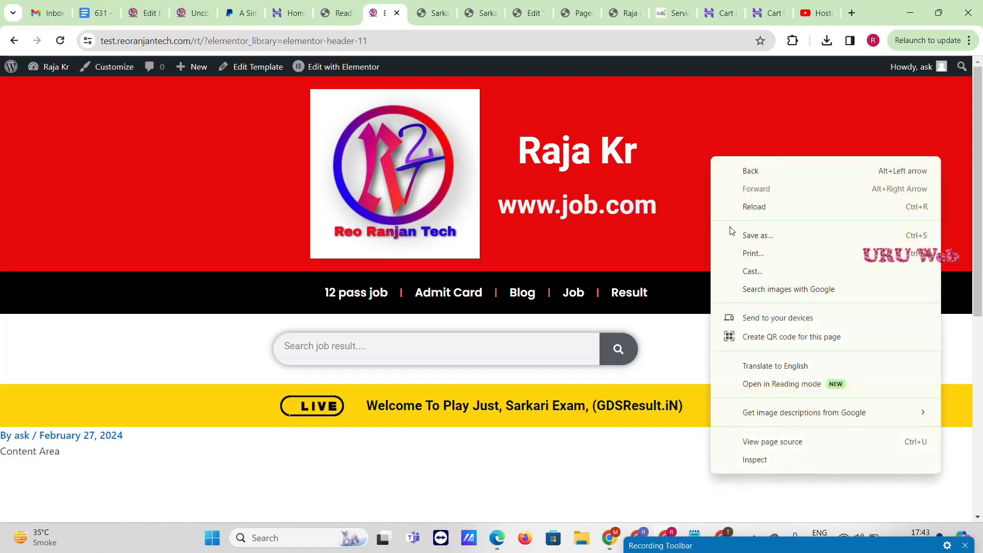
pyautogui.click(765, 466)
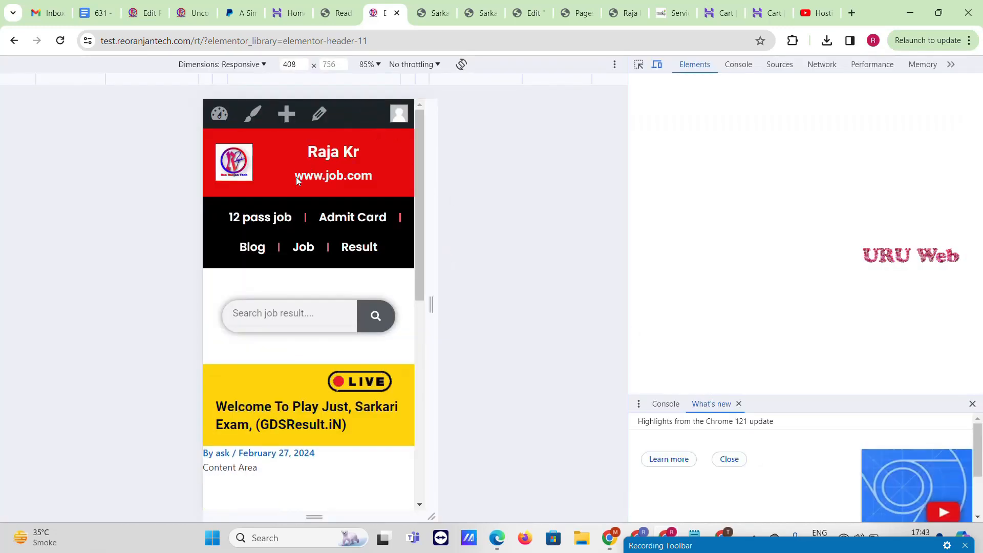
pyautogui.scroll(-3, 310, 185)
pyautogui.scroll(3, 306, 176)
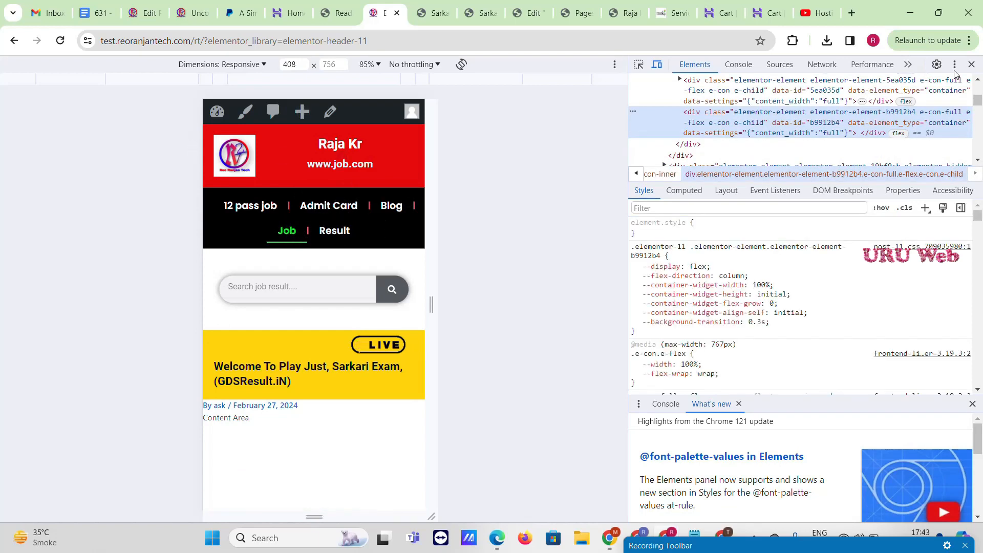
pyautogui.click(971, 64)
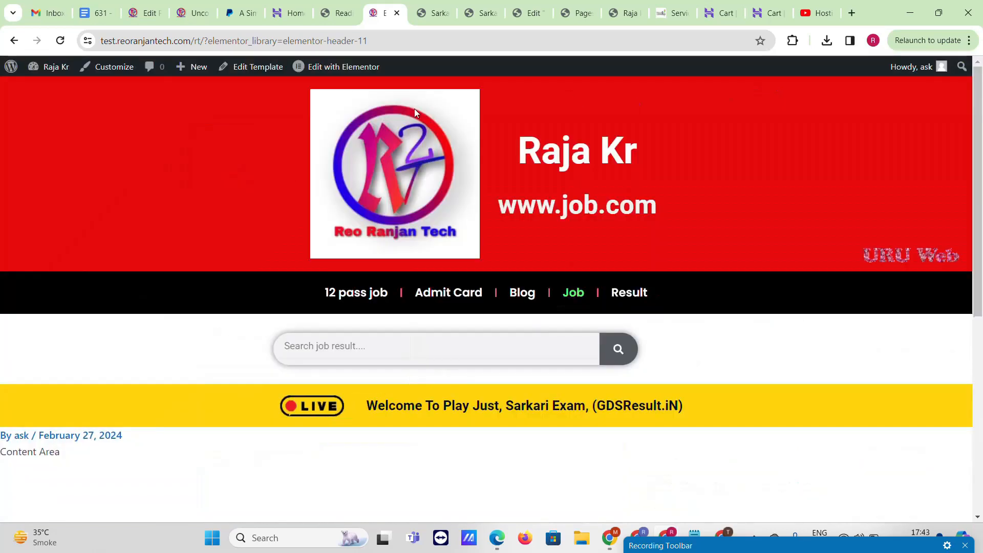
pyautogui.click(355, 299)
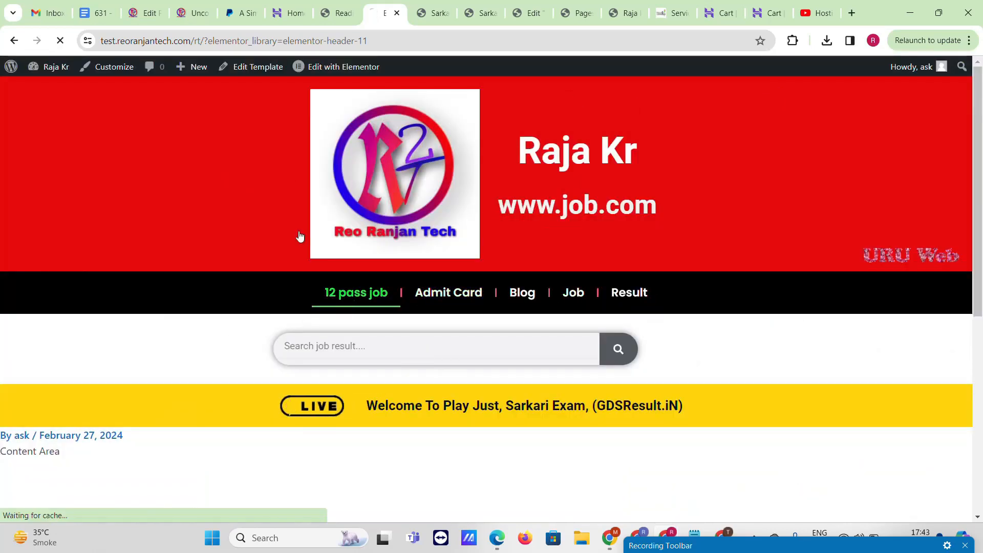
# Step: Create a new WordPress page titled Result, hide its title, publish it and open it in the Elementor editor
pyautogui.click(319, 13)
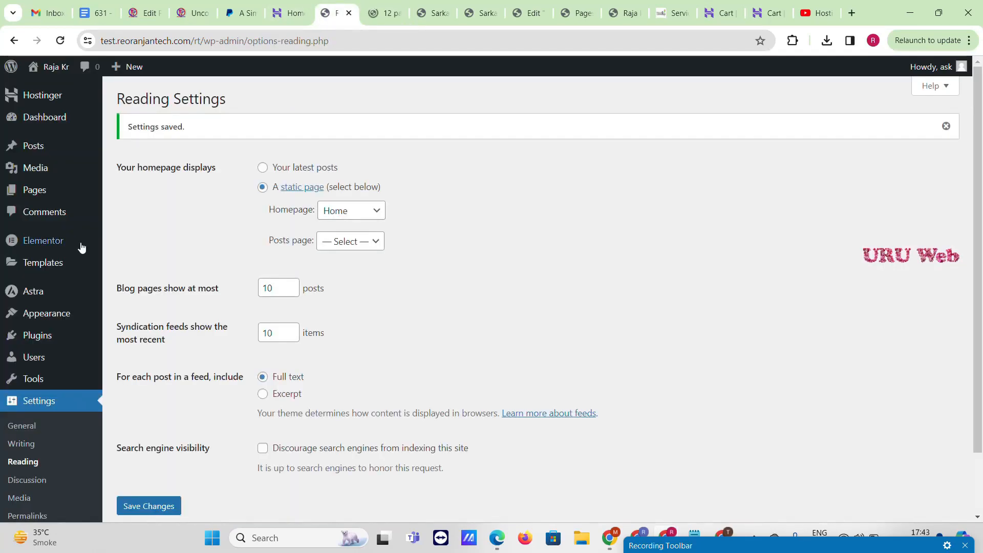
pyautogui.moveTo(31, 197)
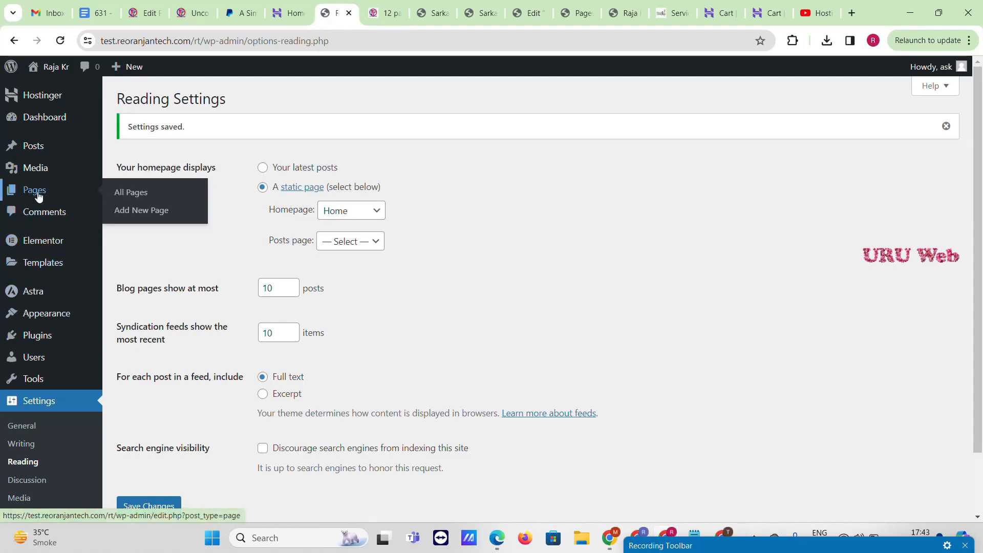
pyautogui.rightClick(135, 214)
pyautogui.click(180, 222)
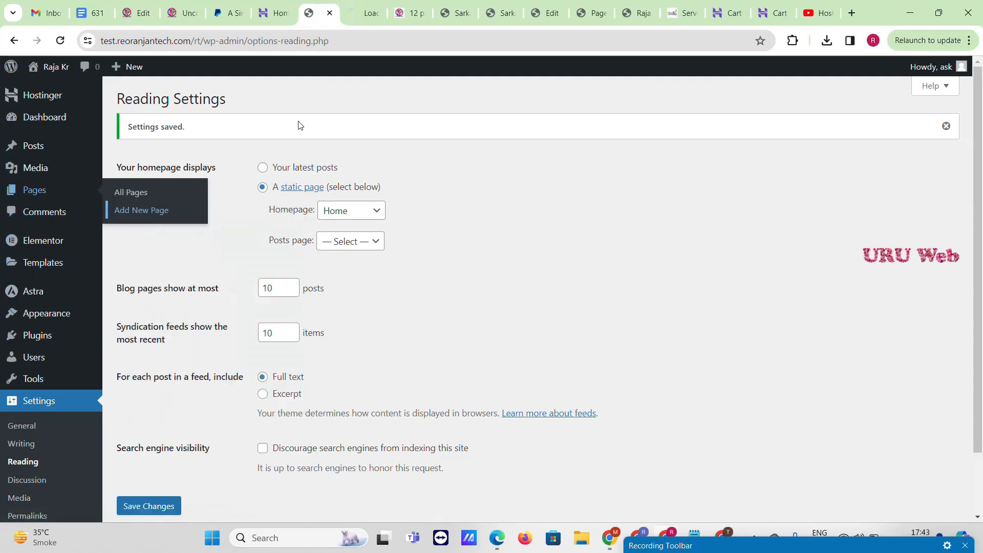
pyautogui.hotkey('ctrl', 'Tab')
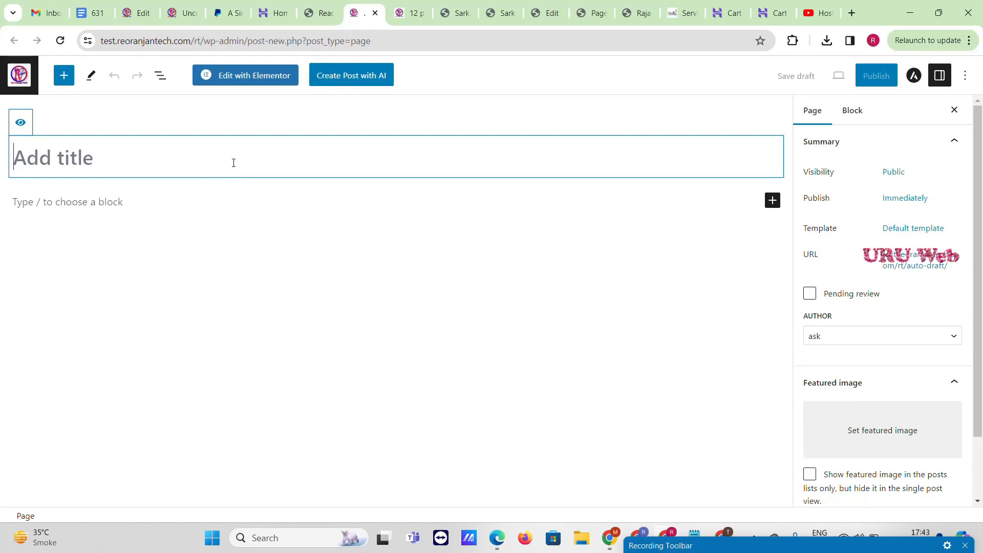
pyautogui.write('Result')
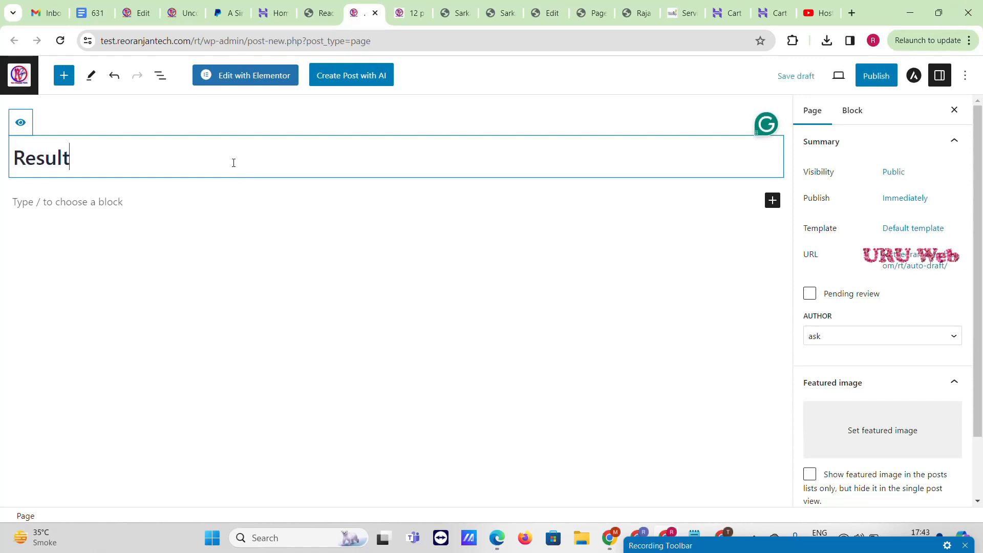
pyautogui.click(18, 132)
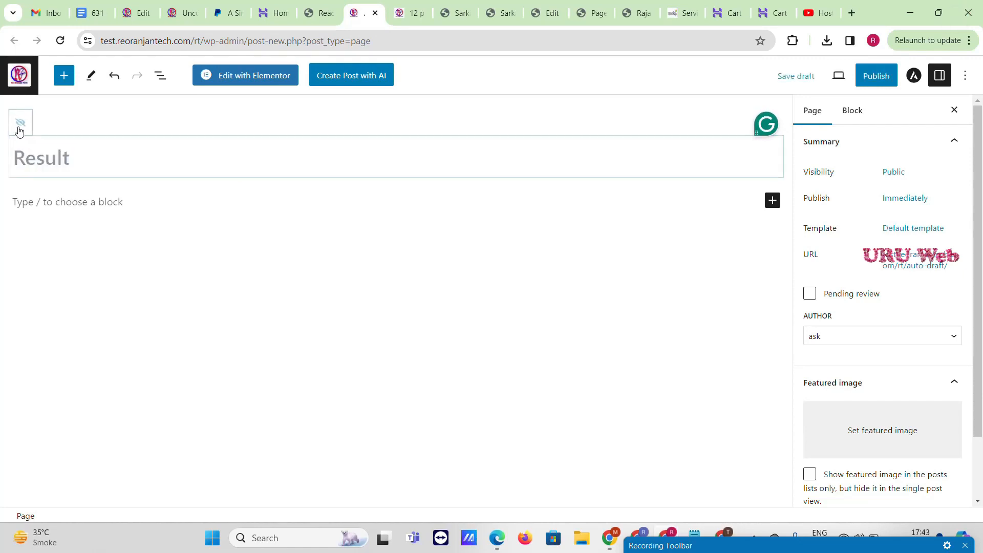
pyautogui.click(876, 77)
pyautogui.click(868, 77)
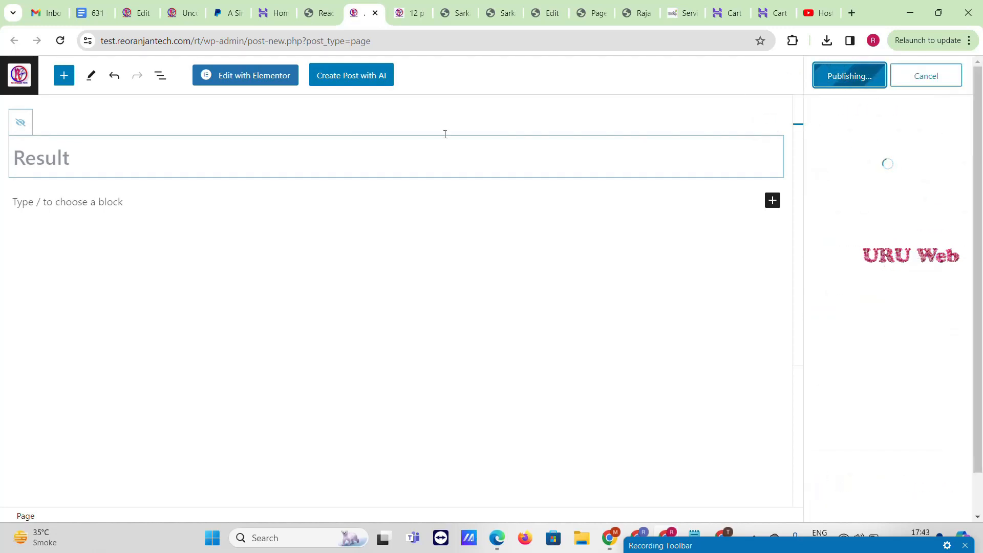
pyautogui.click(241, 77)
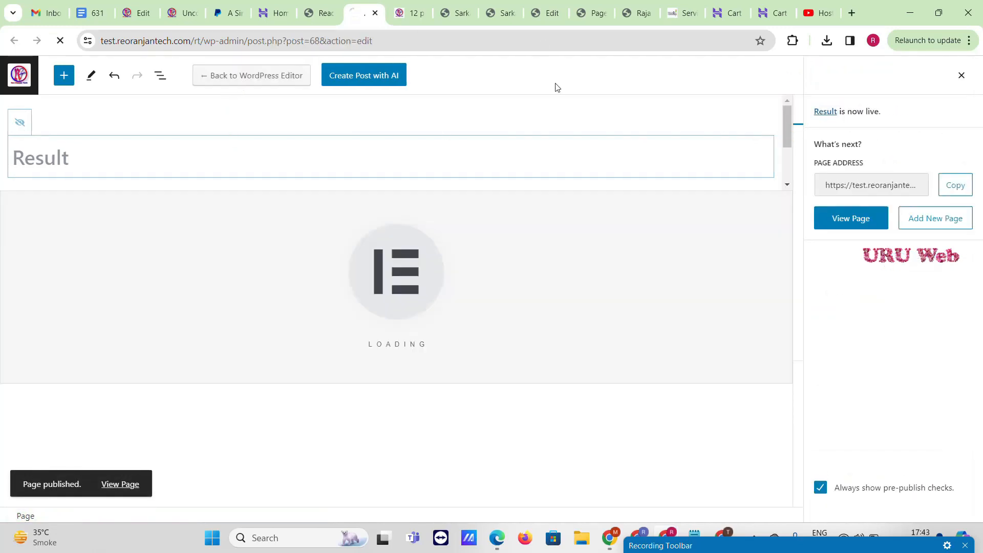
# Step: Open the Results page of the gdsresult.in reference site and copy its "Click Here To Go Home Page" line
pyautogui.click(467, 5)
pyautogui.click(503, 6)
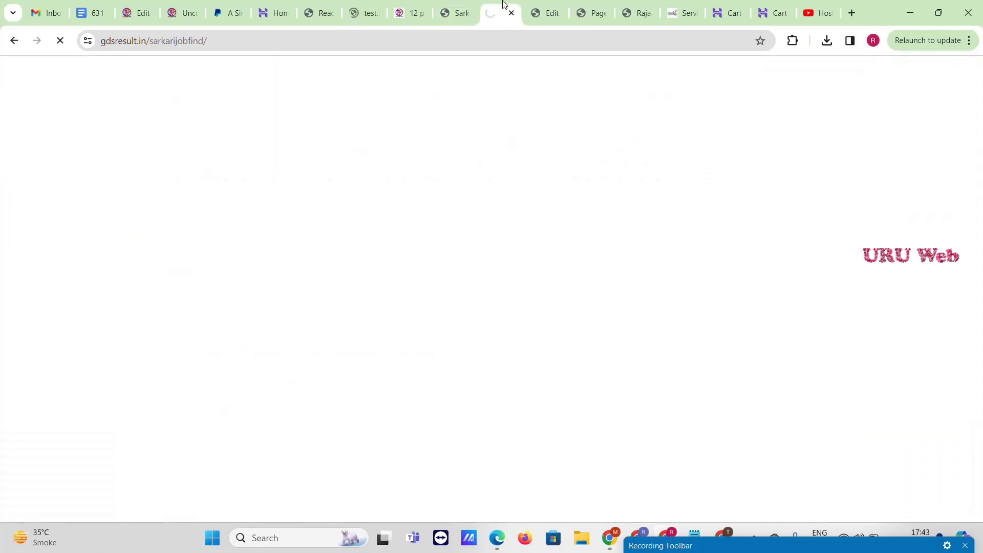
pyautogui.click(455, 4)
pyautogui.scroll(8, 596, 256)
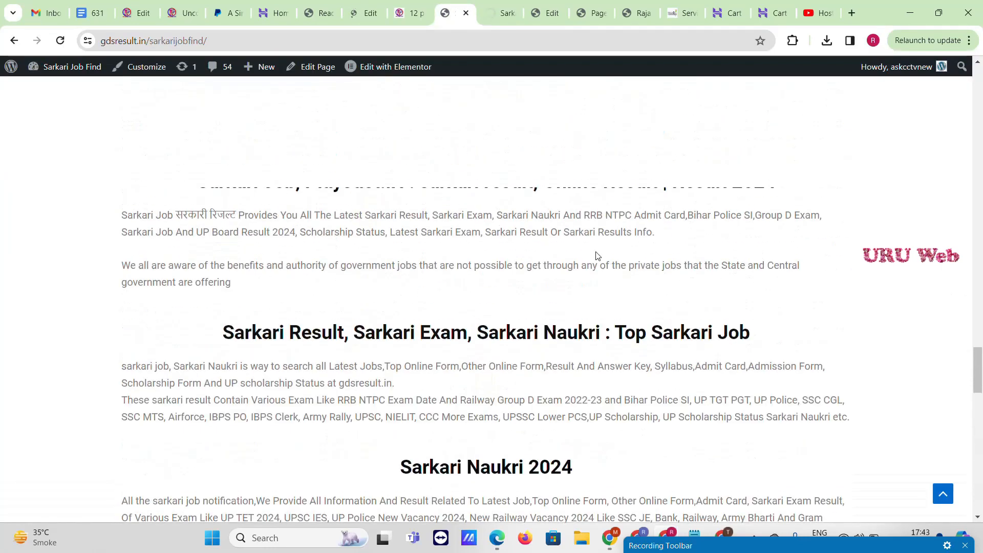
pyautogui.moveTo(976, 341); pyautogui.dragTo(973, 92)
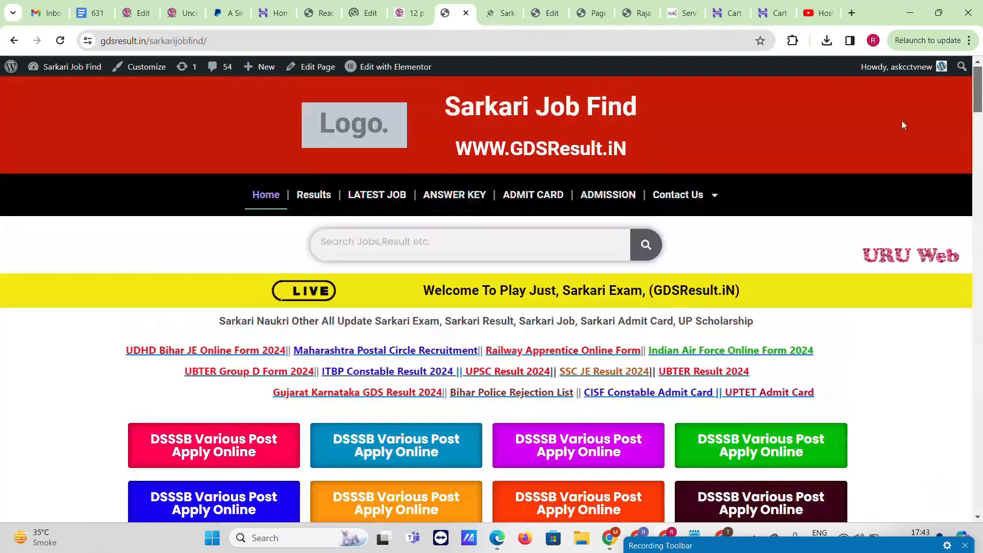
pyautogui.click(315, 196)
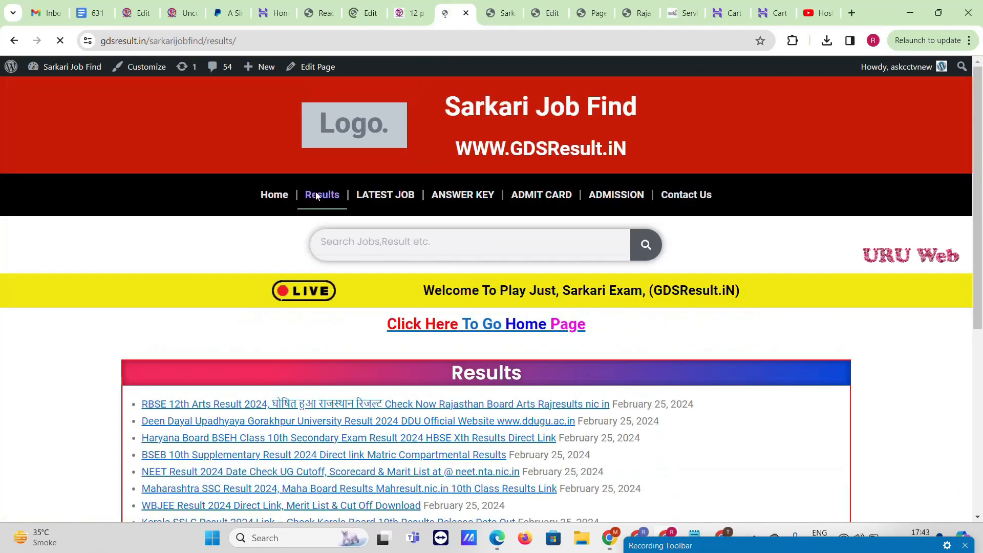
pyautogui.scroll(-1, 562, 265)
pyautogui.moveTo(603, 275); pyautogui.dragTo(370, 266)
pyautogui.hotkey('ctrl', 'c')
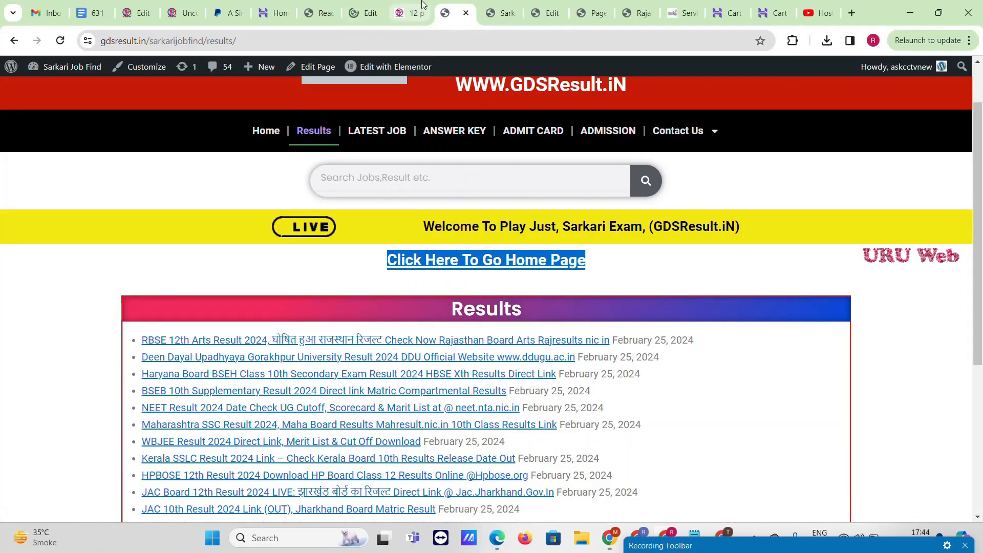
pyautogui.moveTo(438, 5); pyautogui.dragTo(394, 5)
# Step: Add a single-column container to the Result page with a Text Editor widget containing the copied "Click Here To Go Home Page" text
pyautogui.click(355, 4)
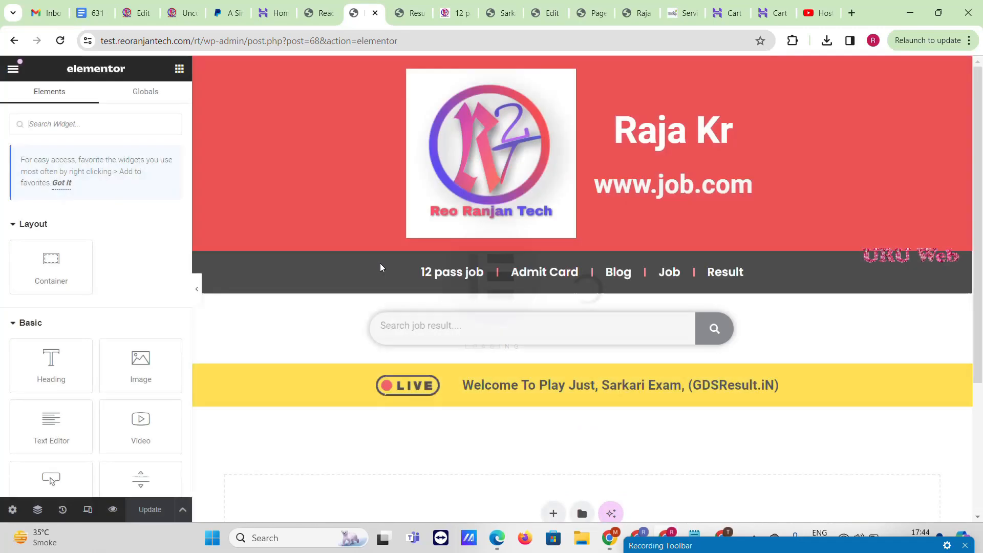
pyautogui.scroll(-3, 398, 300)
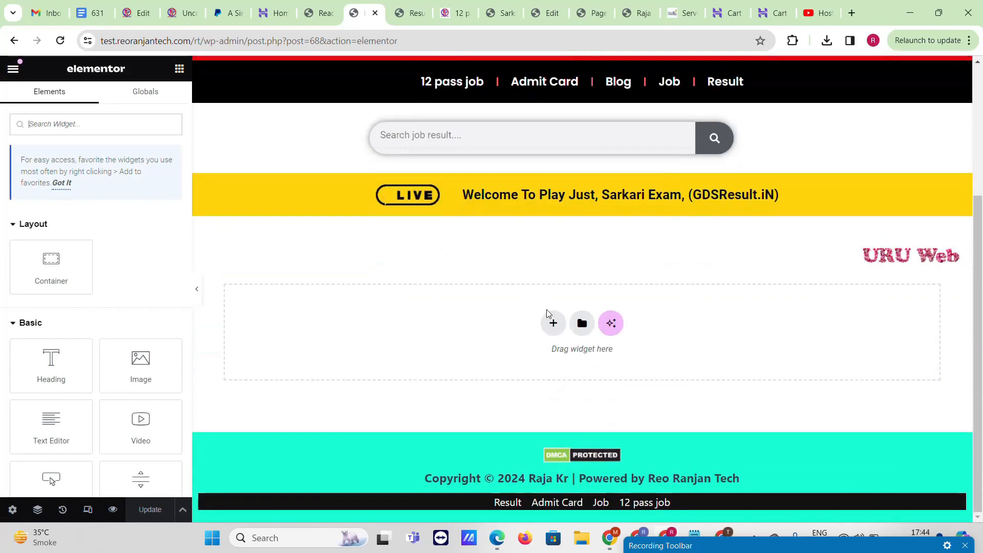
pyautogui.click(553, 322)
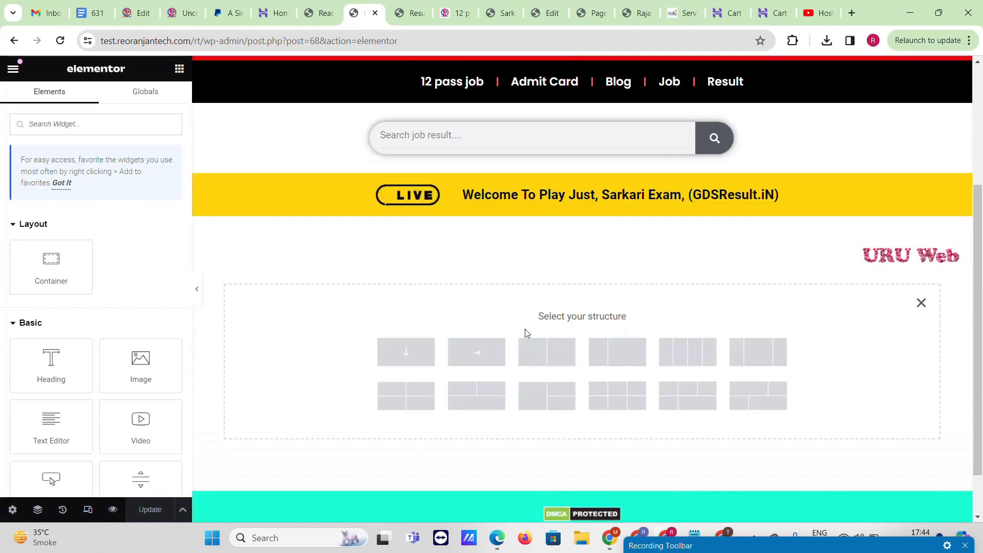
pyautogui.click(402, 353)
pyautogui.click(583, 256)
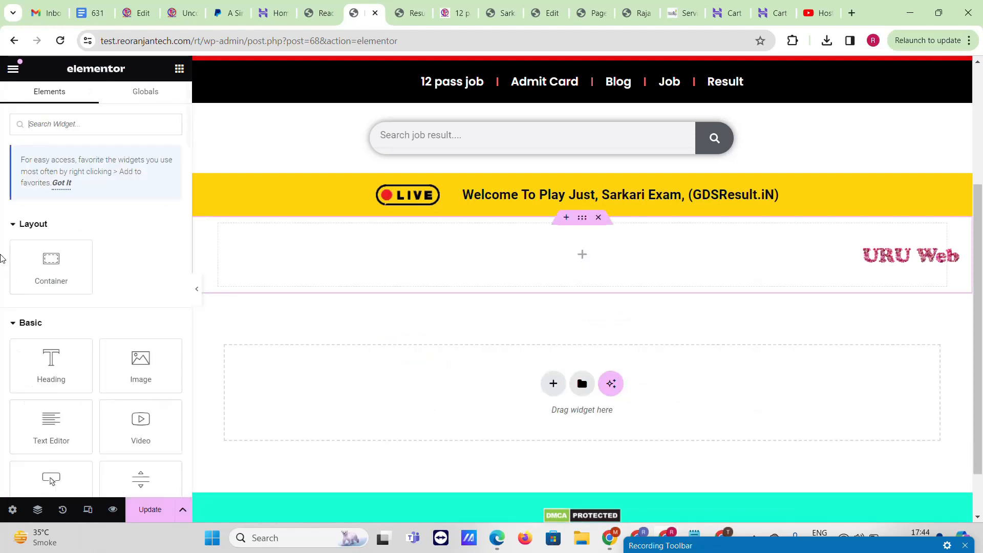
pyautogui.moveTo(59, 433); pyautogui.dragTo(539, 257)
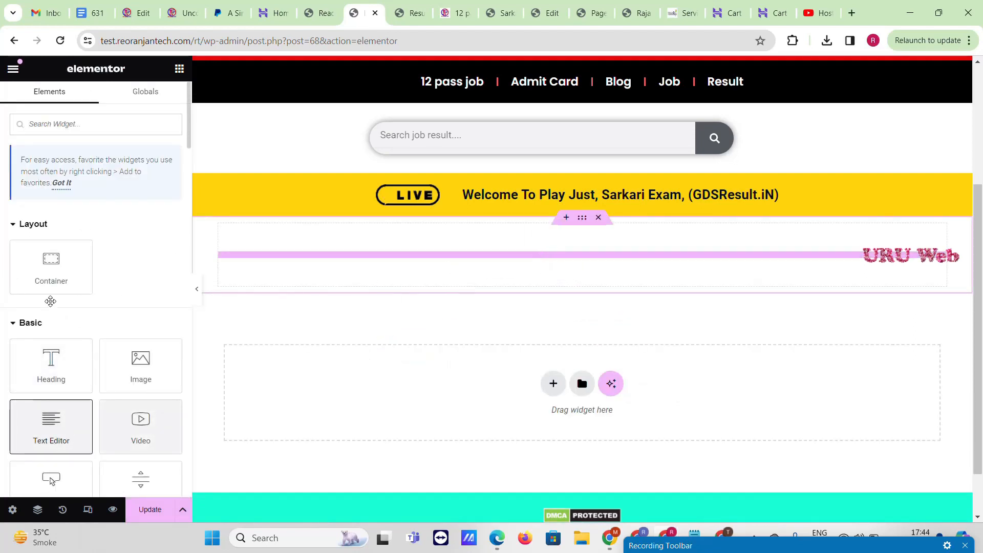
pyautogui.tripleClick(82, 361)
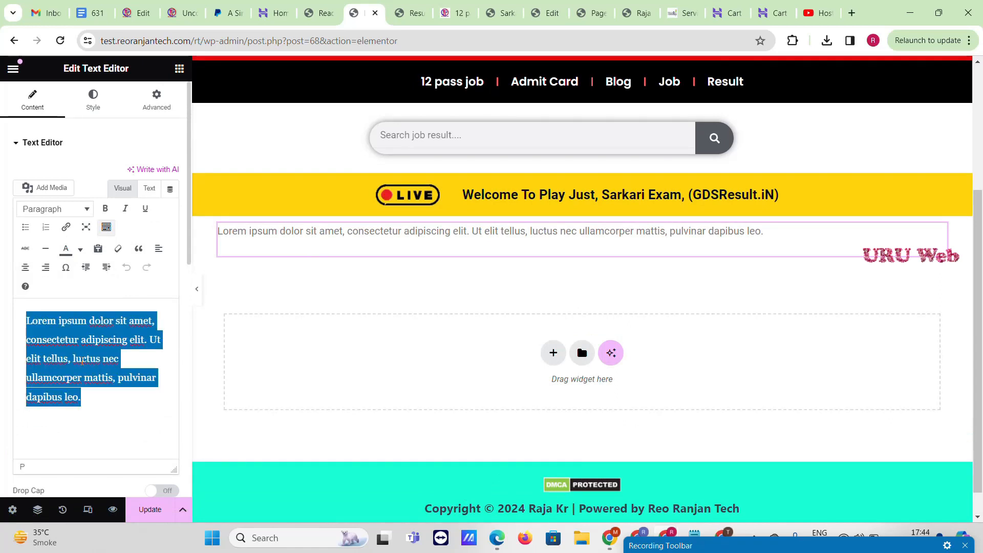
pyautogui.hotkey('ctrl', 'v')
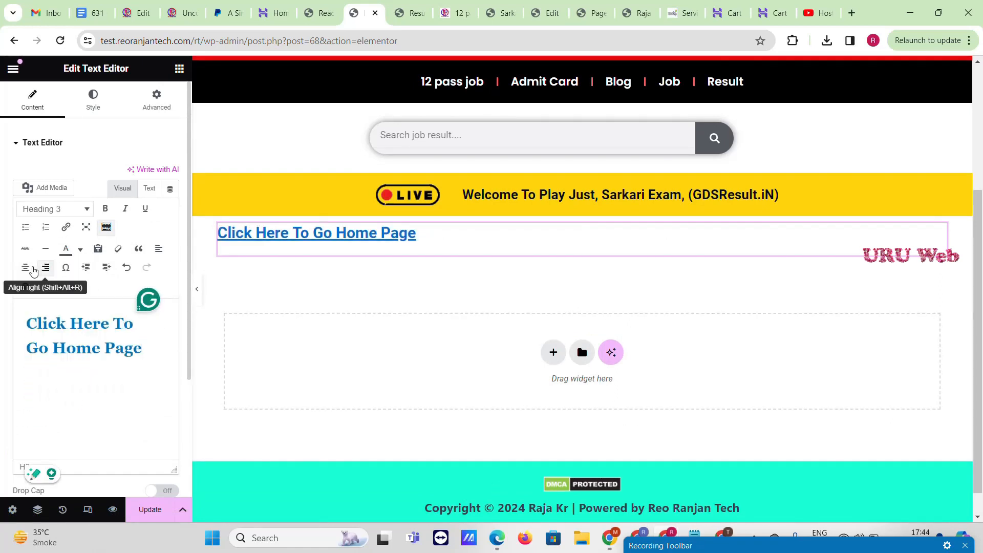
# Step: Center the home page link text and color "Click Here" yellow and "Home Page" red
pyautogui.click(25, 268)
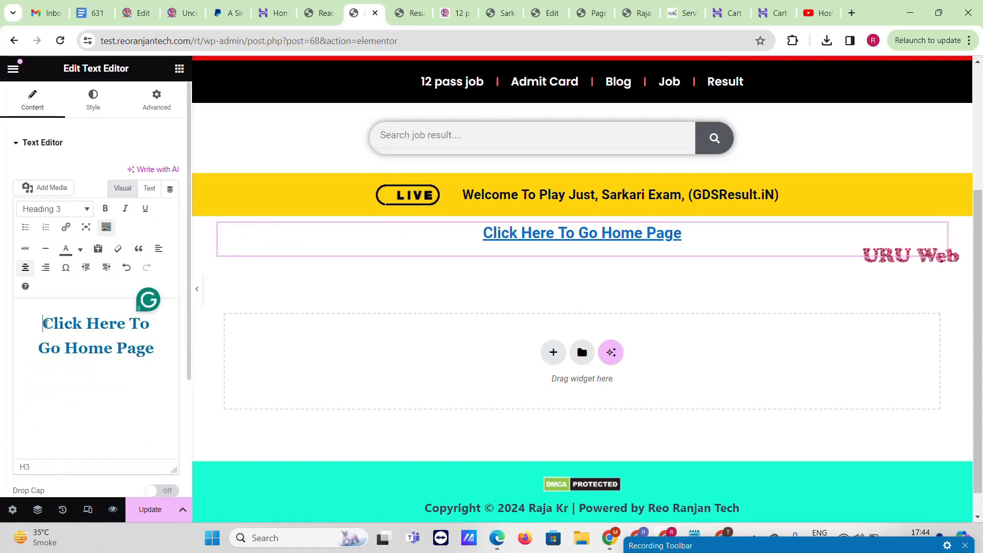
pyautogui.tripleClick(130, 332)
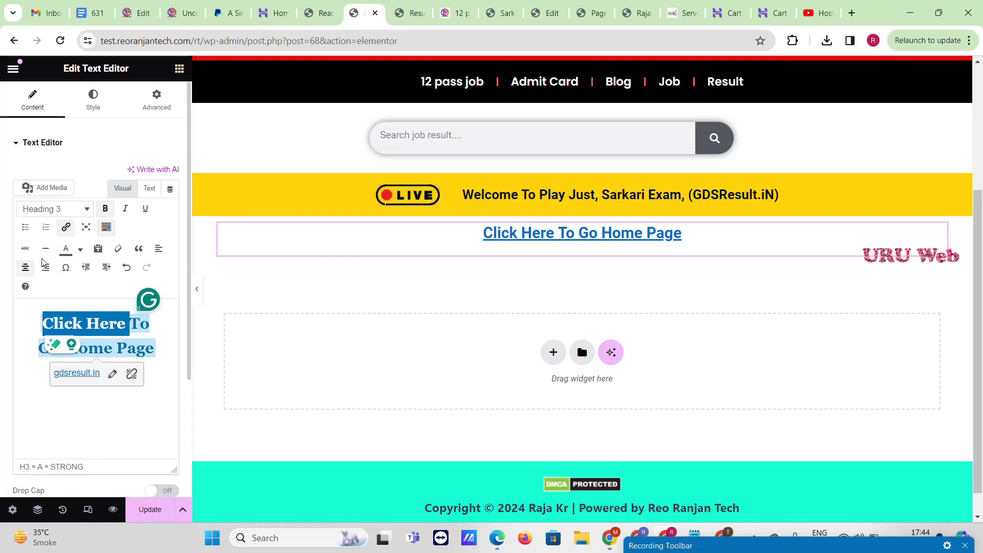
pyautogui.click(80, 249)
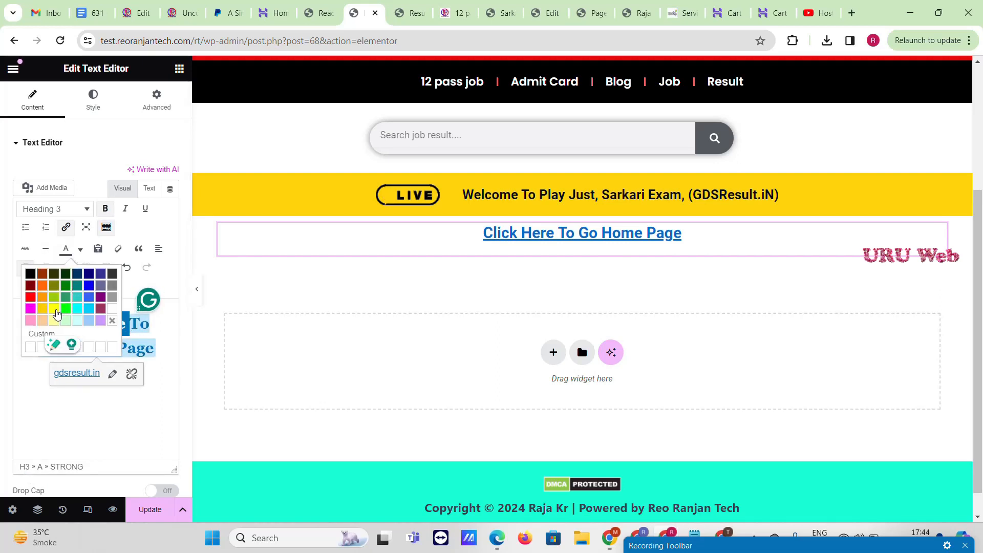
pyautogui.click(57, 314)
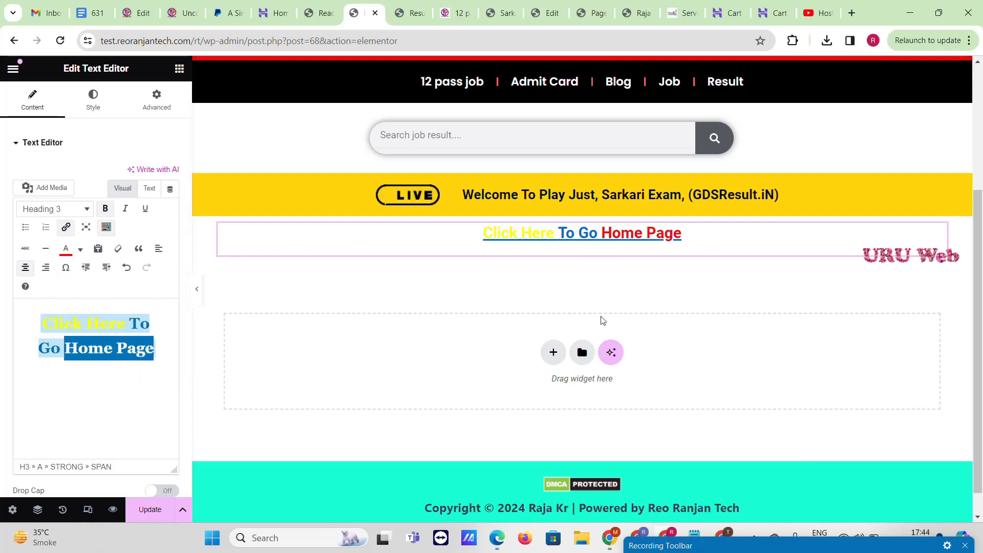
# Step: Add a single-column container below the home page link with a Heading widget titled "Results", matching the reference page
pyautogui.click(553, 352)
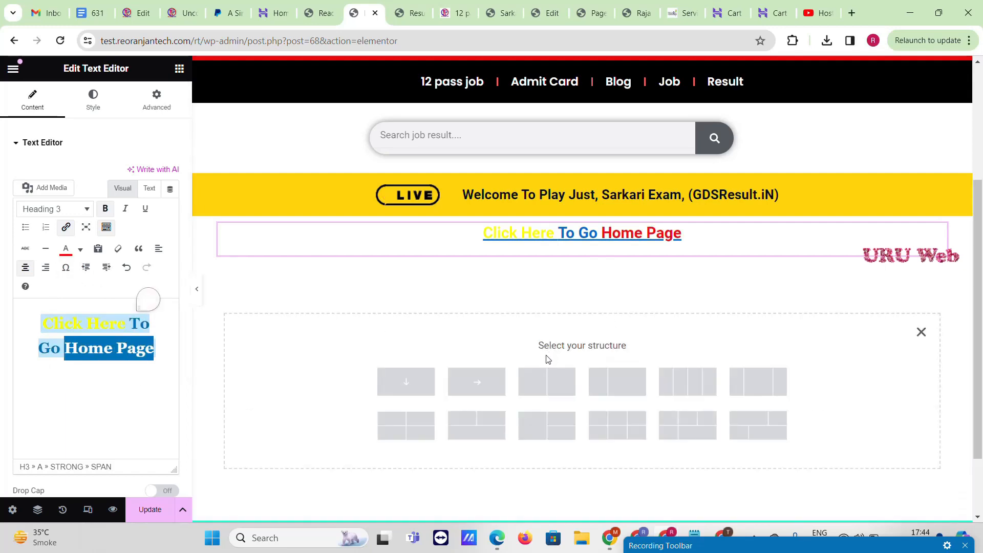
pyautogui.click(408, 385)
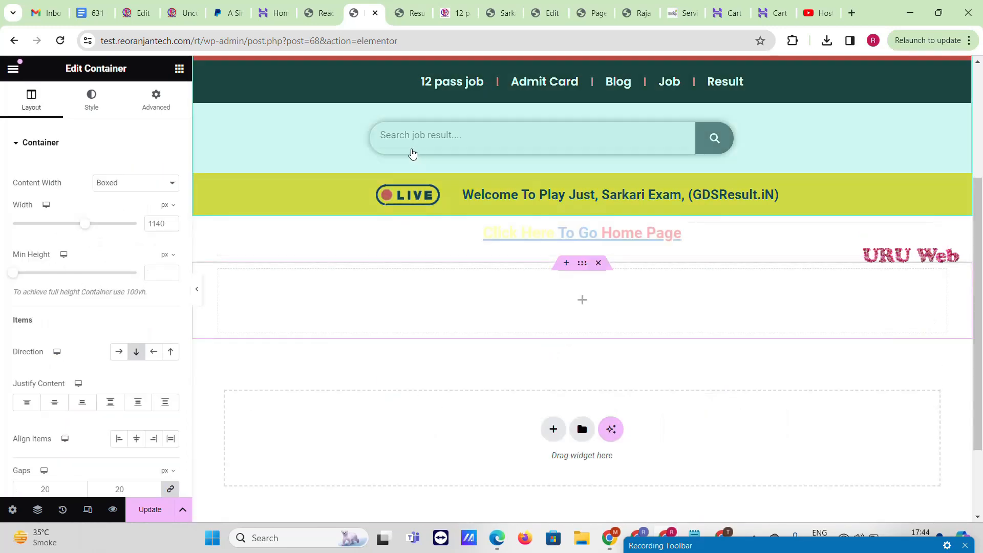
pyautogui.click(416, 4)
pyautogui.scroll(-1, 399, 290)
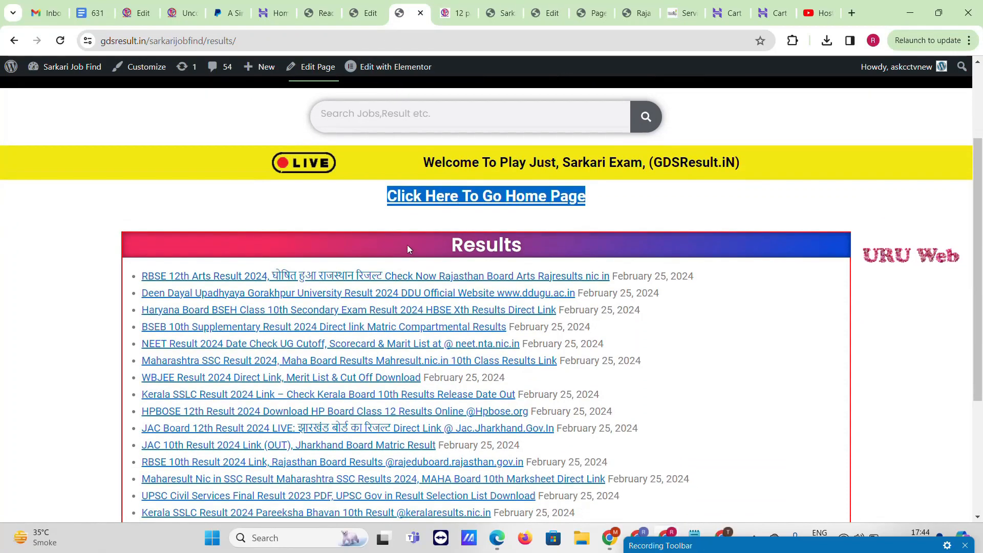
pyautogui.moveTo(407, 244); pyautogui.dragTo(536, 238)
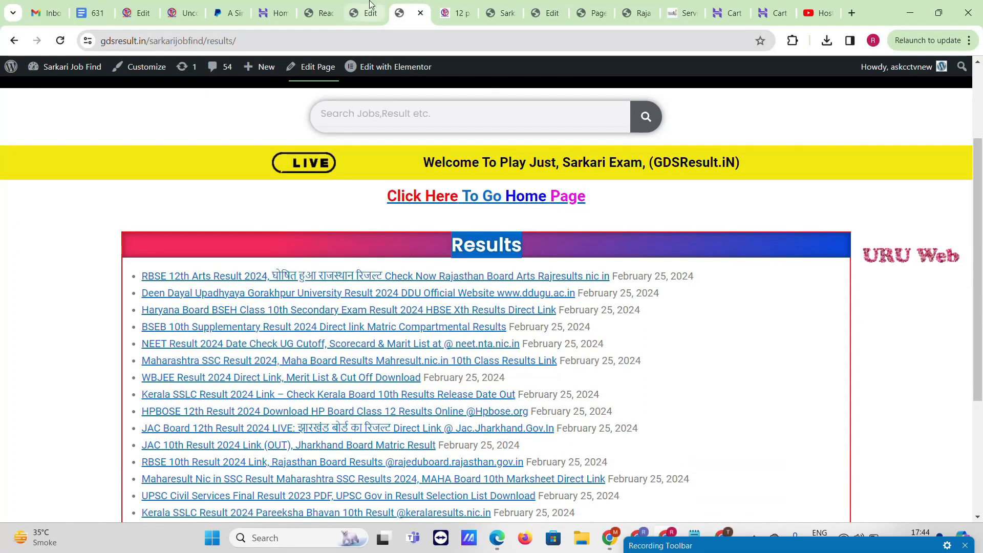
pyautogui.click(381, 10)
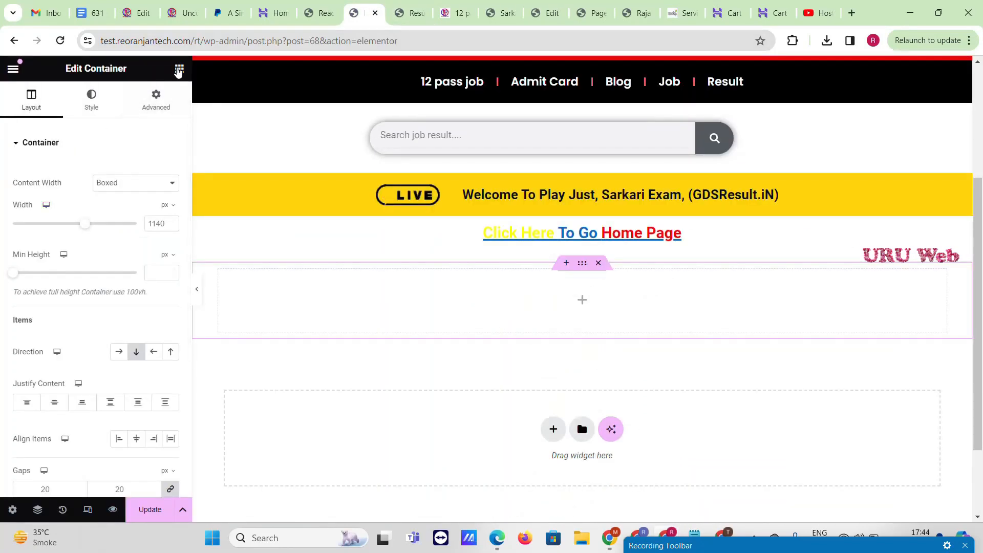
pyautogui.click(179, 68)
pyautogui.moveTo(51, 365); pyautogui.dragTo(546, 283)
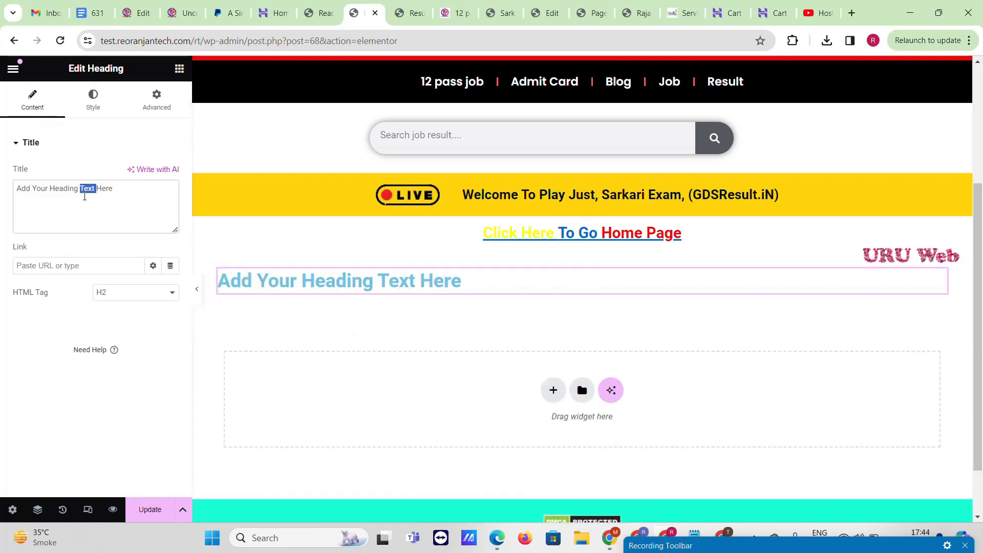
pyautogui.hotkey('ctrl', 'a')
pyautogui.write('Results')
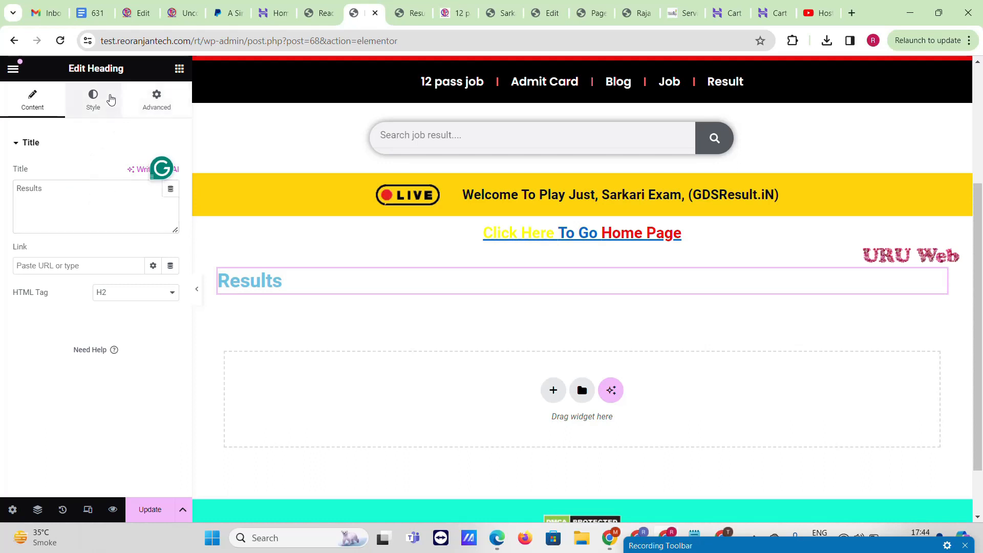
# Step: Set the Results heading's text color to white #FFFFFF and center it
pyautogui.click(110, 99)
pyautogui.click(170, 200)
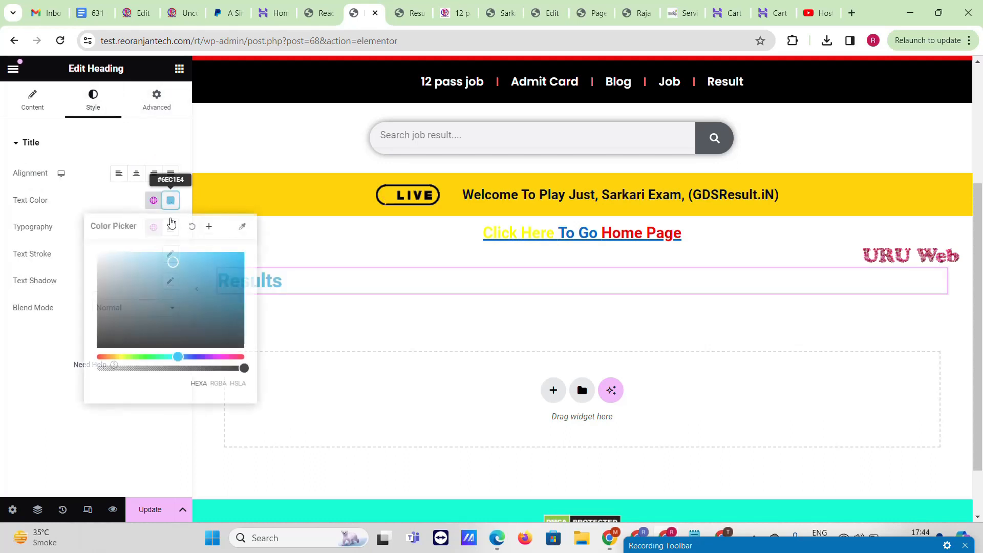
pyautogui.click(102, 256)
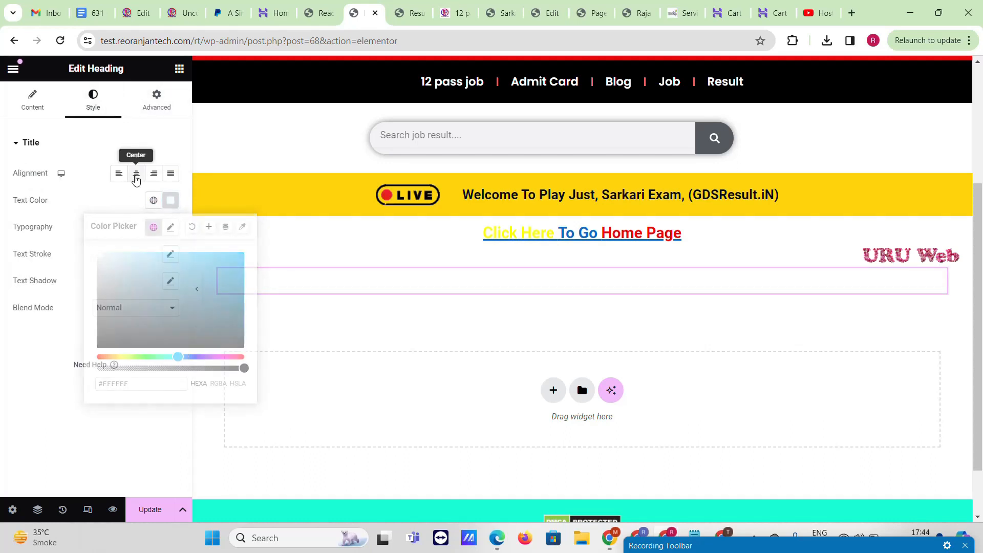
pyautogui.click(135, 174)
# Step: Give the Results heading a classic background in red #F00E0E
pyautogui.click(157, 100)
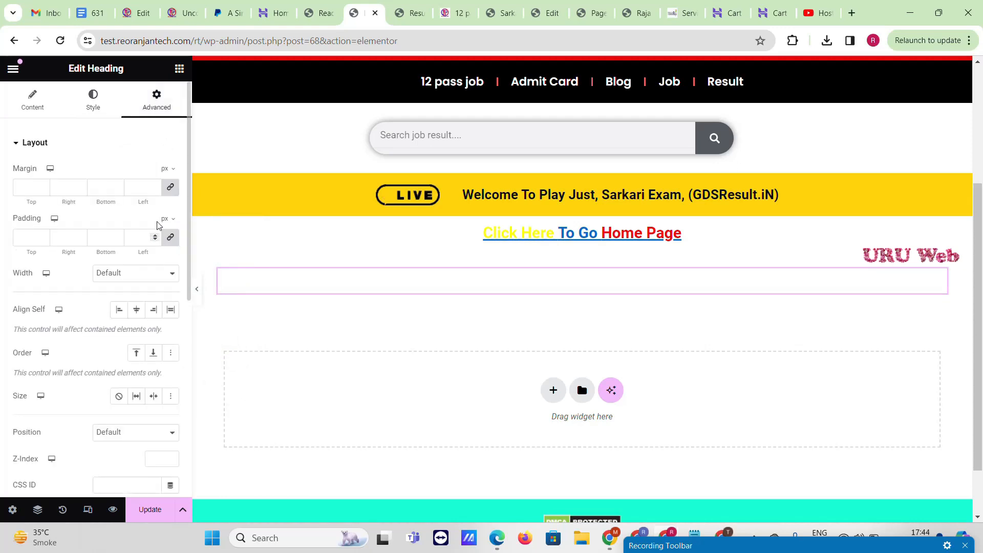
pyautogui.scroll(-7, 134, 349)
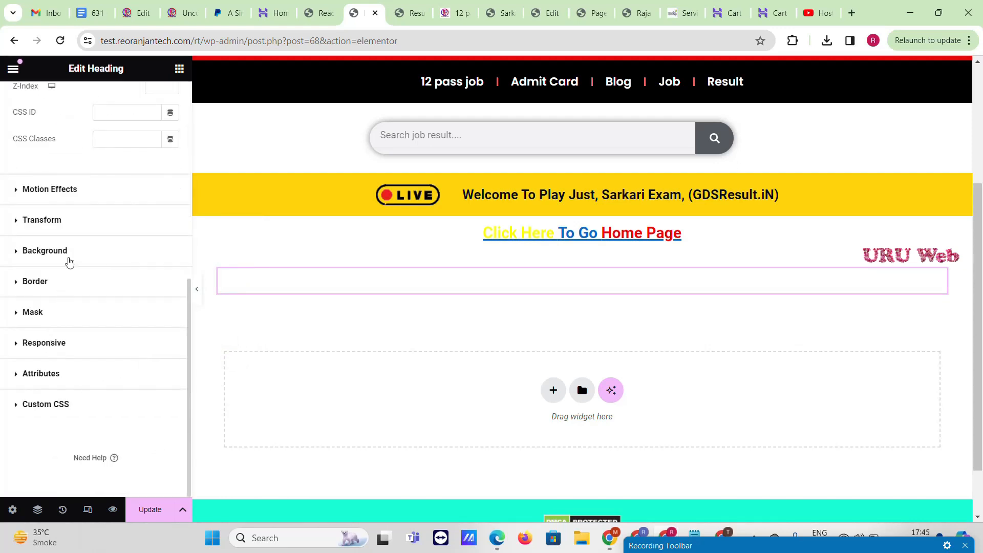
pyautogui.click(69, 261)
pyautogui.click(154, 293)
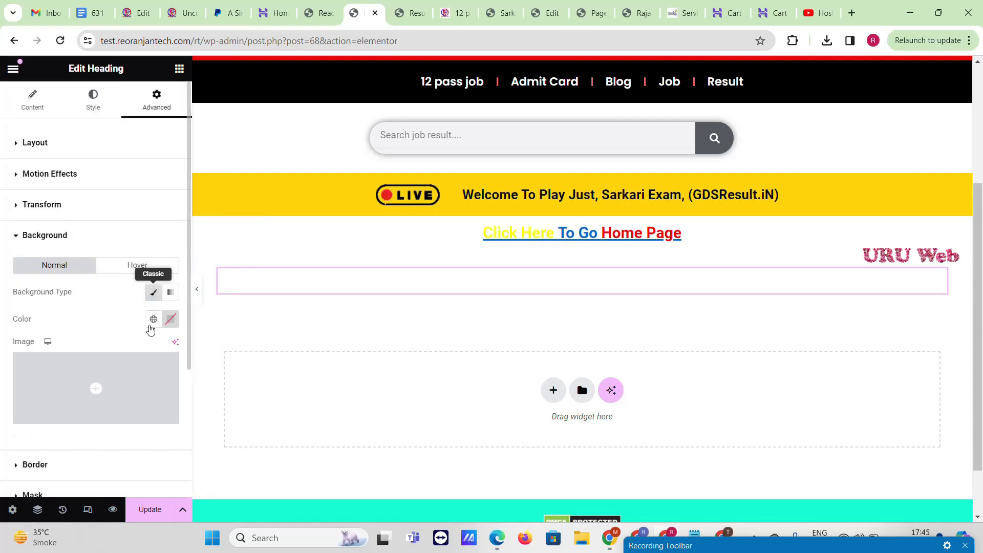
pyautogui.click(171, 319)
pyautogui.click(217, 376)
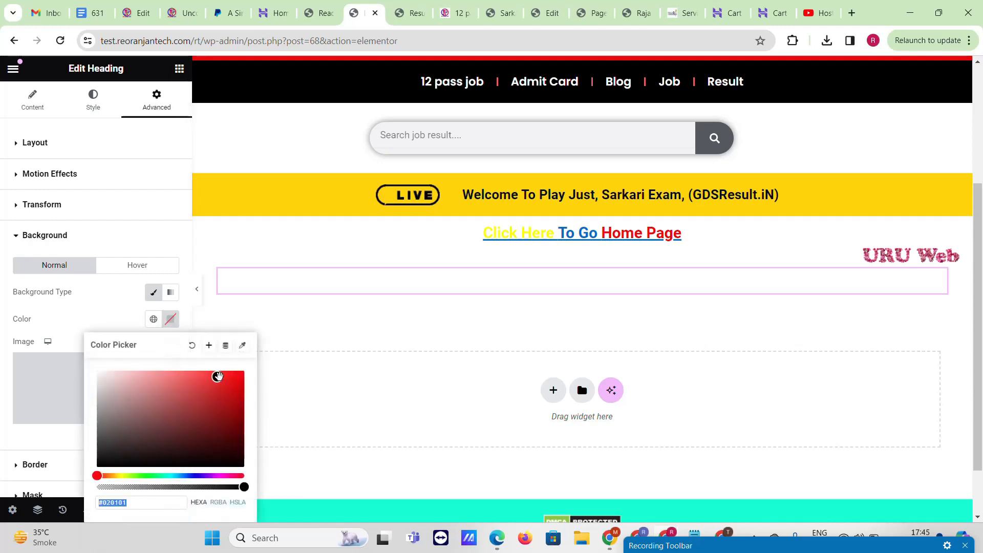
pyautogui.moveTo(218, 376); pyautogui.dragTo(234, 377)
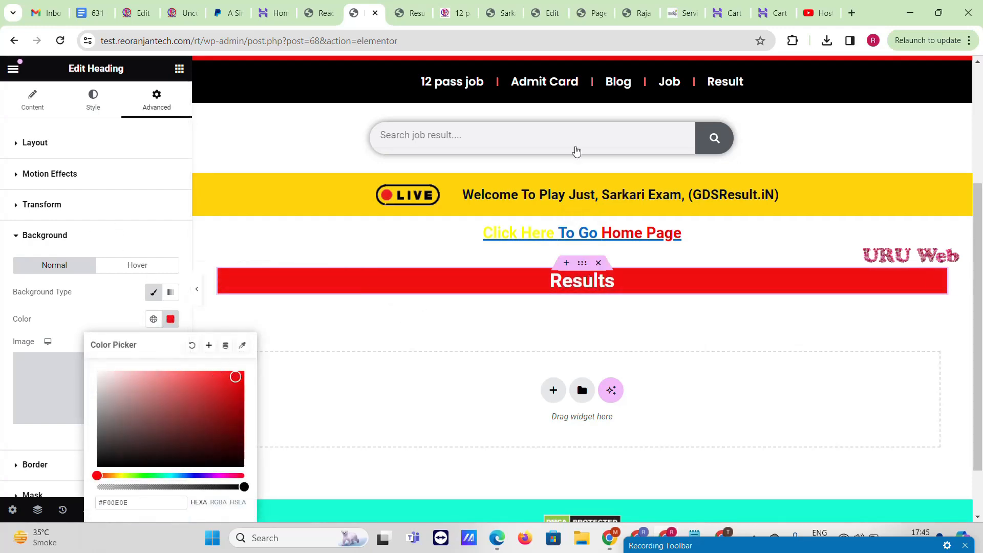
# Step: Check the reference results list, then add a Text Editor widget under the Results heading containing the copied catlist shortcode for category id 2
pyautogui.click(408, 13)
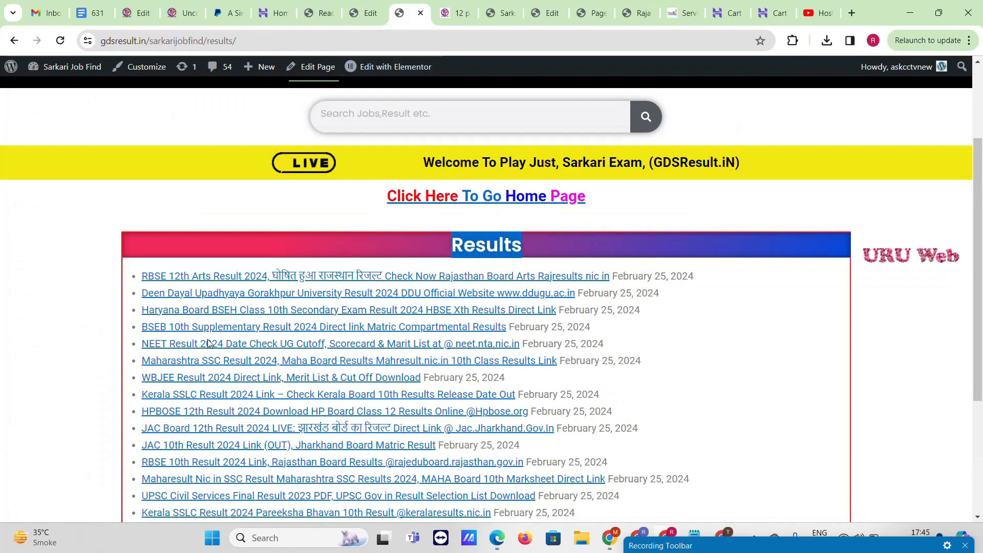
pyautogui.scroll(-3, 207, 343)
pyautogui.click(365, 12)
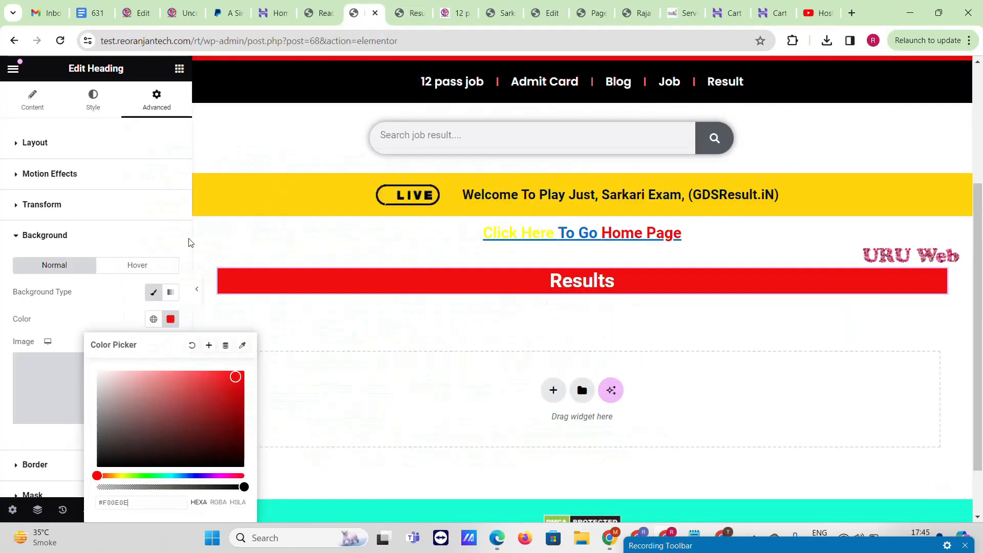
pyautogui.click(536, 345)
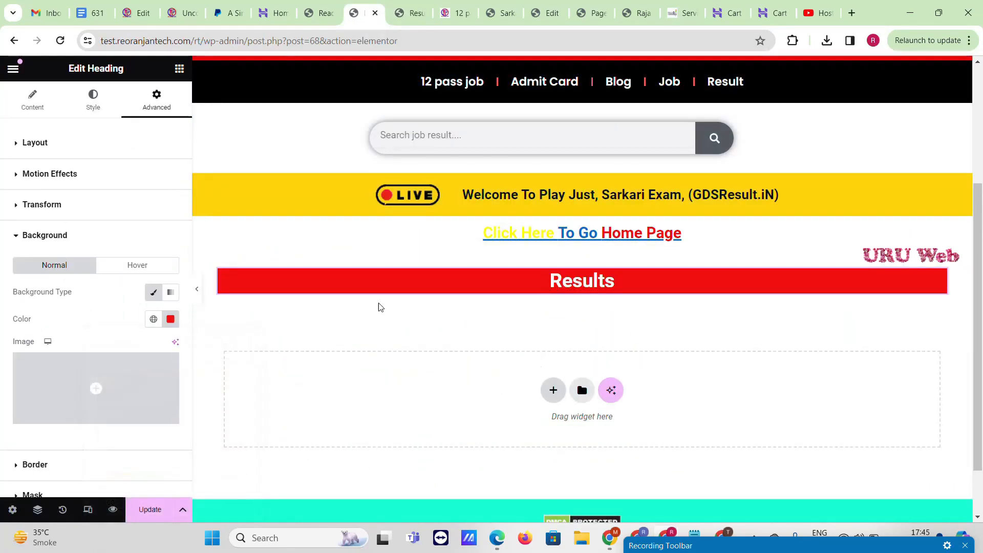
pyautogui.click(179, 69)
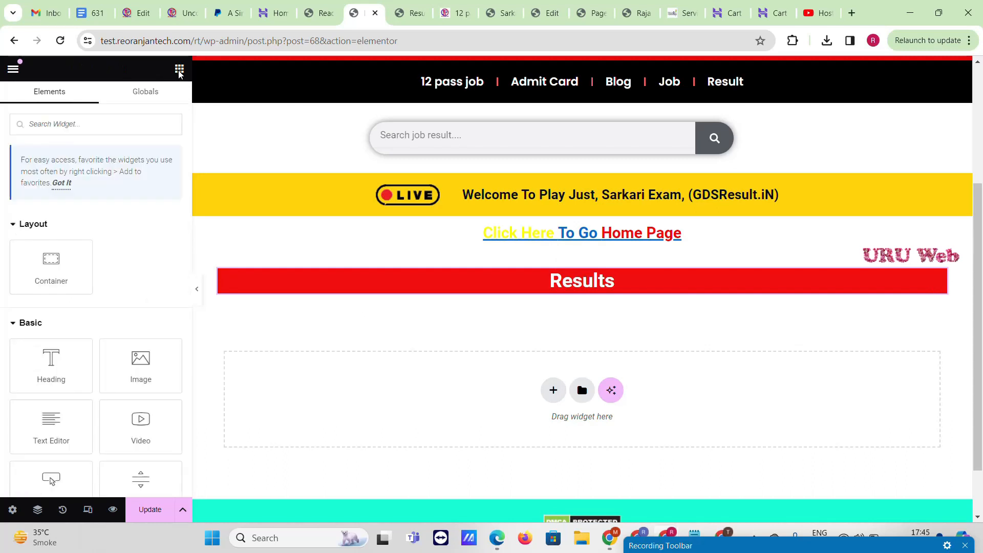
pyautogui.moveTo(44, 443); pyautogui.dragTo(576, 292)
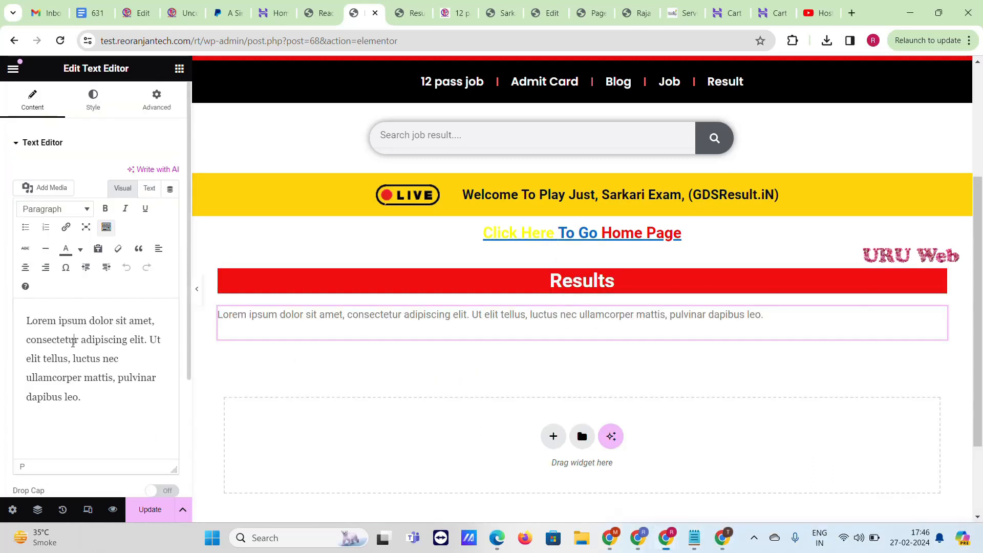
pyautogui.tripleClick(73, 342)
pyautogui.write('<p>[catlist id= 2 date_modified=yes date_class="icp_date" orderby=modified numberposts=8]</p>')
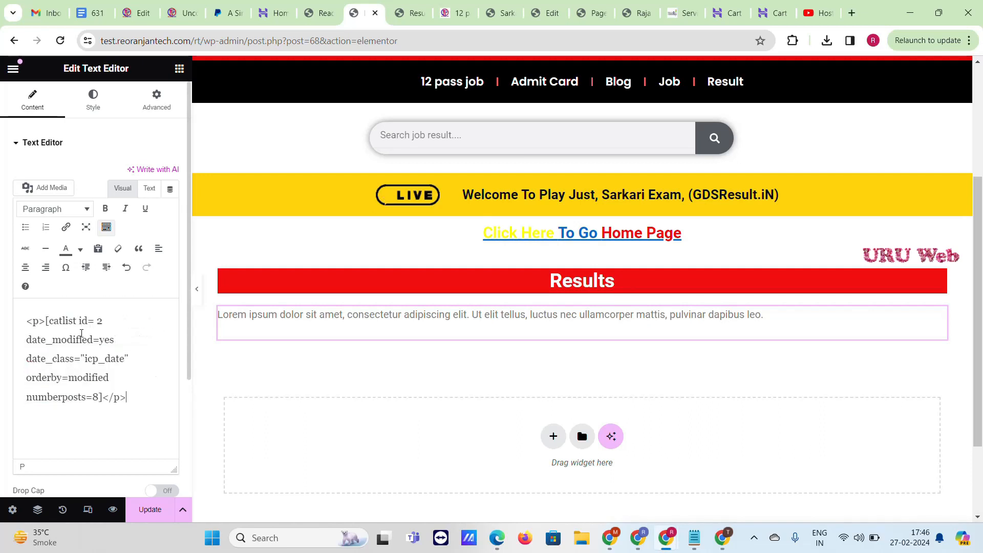
# Step: Remove the <p> and </p> tags around the catlist shortcode and update the page
pyautogui.tripleClick(40, 331)
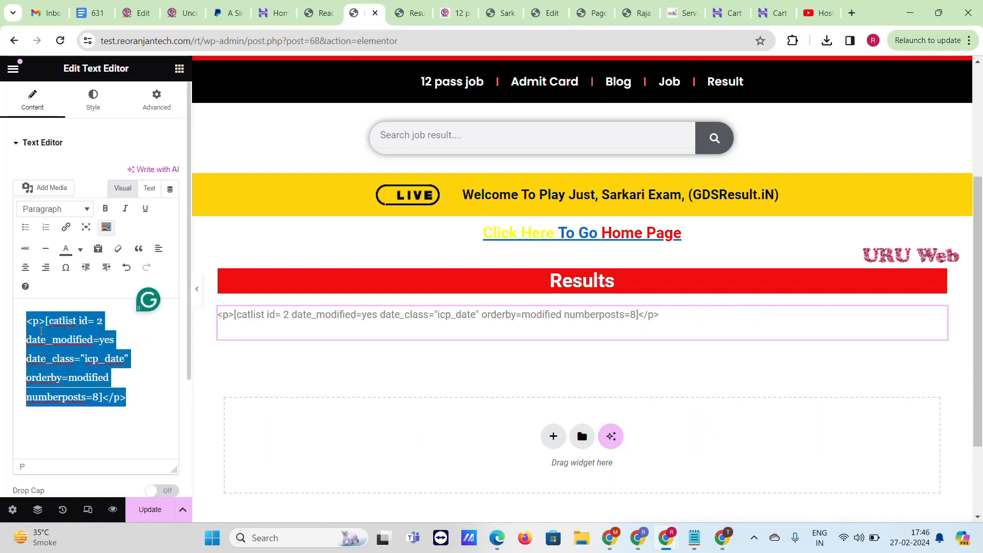
pyautogui.write('<p>[catlist id= 2 date_modified=yes date_class="icp_date" orderby=modified numberposts=8]</p>')
pyautogui.press('BackSpace')
pyautogui.press('BackSpace')
pyautogui.press('BackSpace')
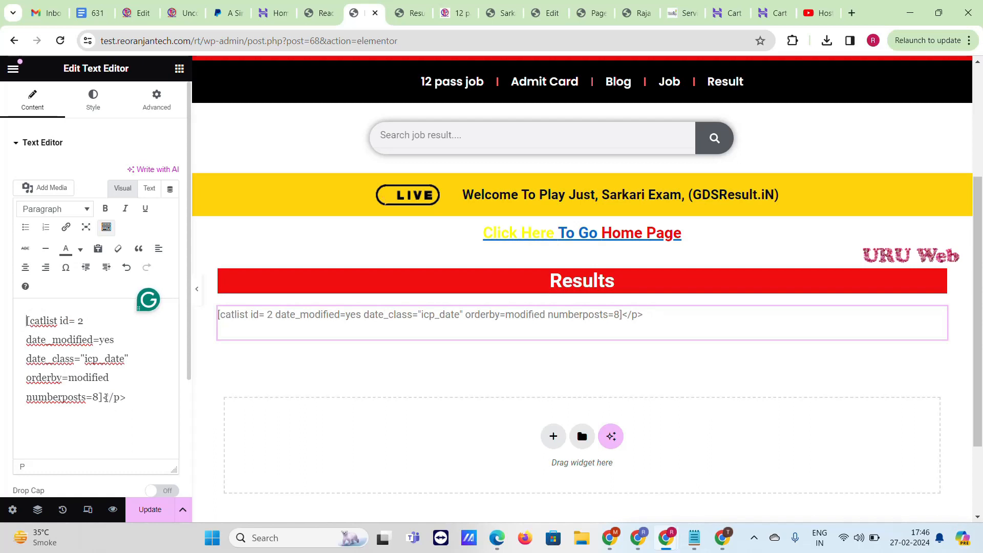
pyautogui.click(148, 404)
pyautogui.press('BackSpace')
pyautogui.press('BackSpace')
pyautogui.press('BackSpace')
pyautogui.press('BackSpace')
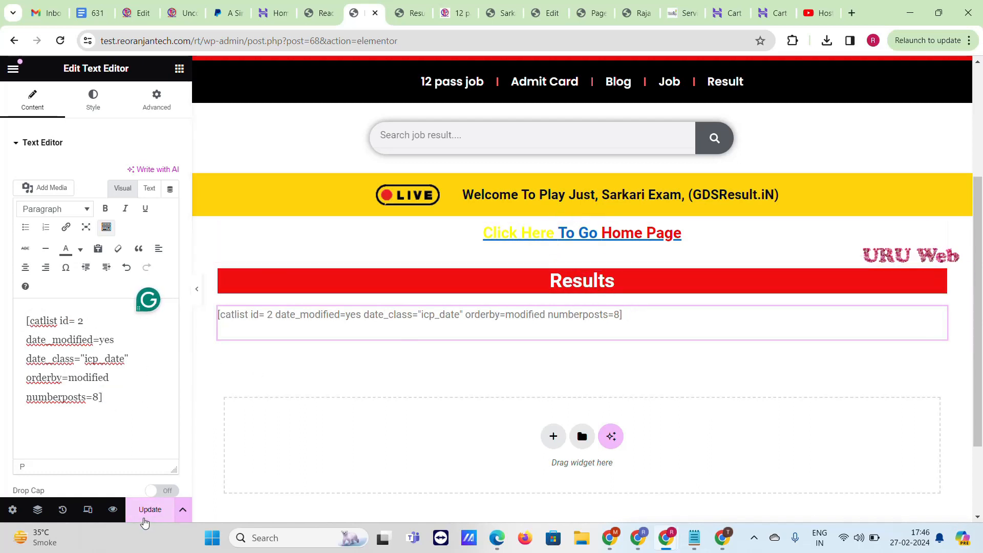
pyautogui.click(145, 517)
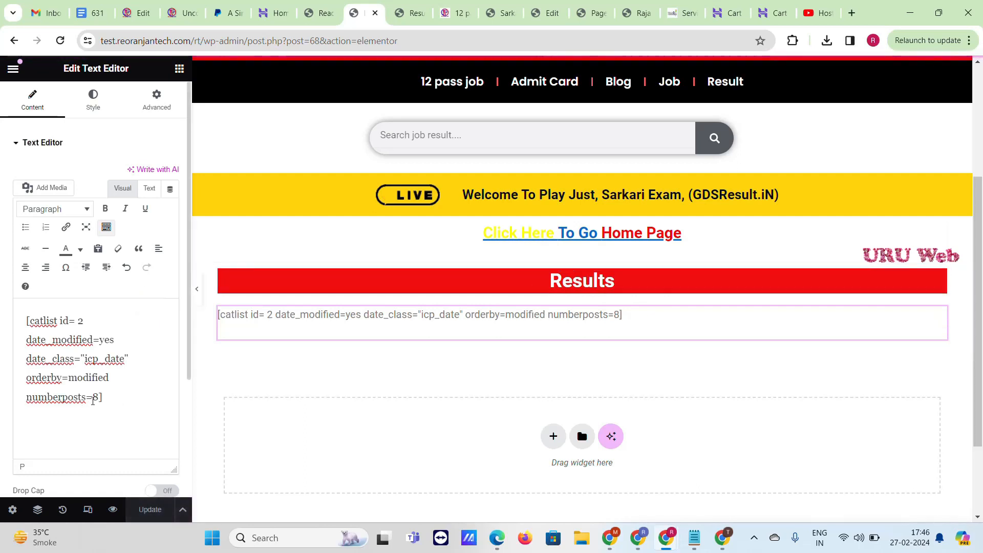
# Step: Set numberposts to 200 in the catlist shortcode and update the page
pyautogui.write('20')
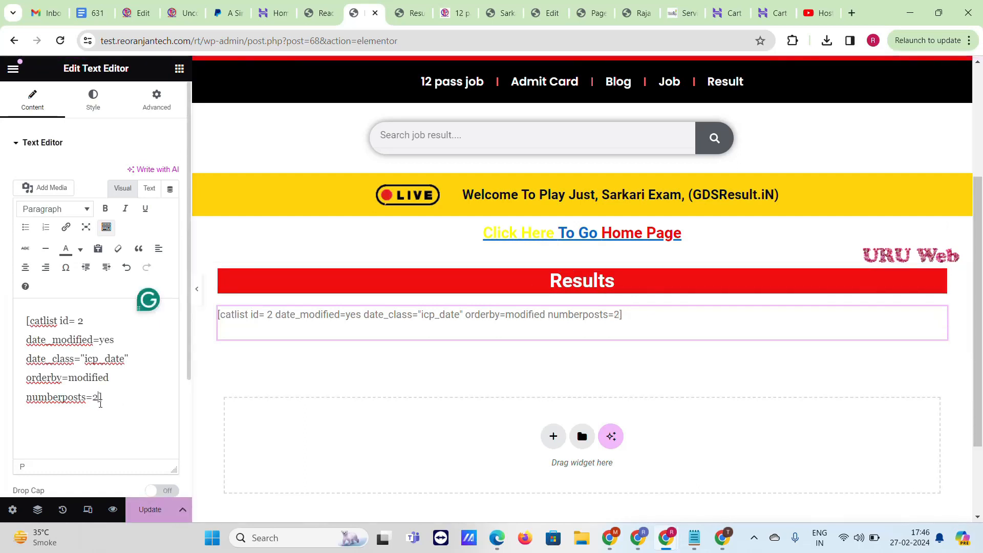
pyautogui.write('0')
pyautogui.click(152, 509)
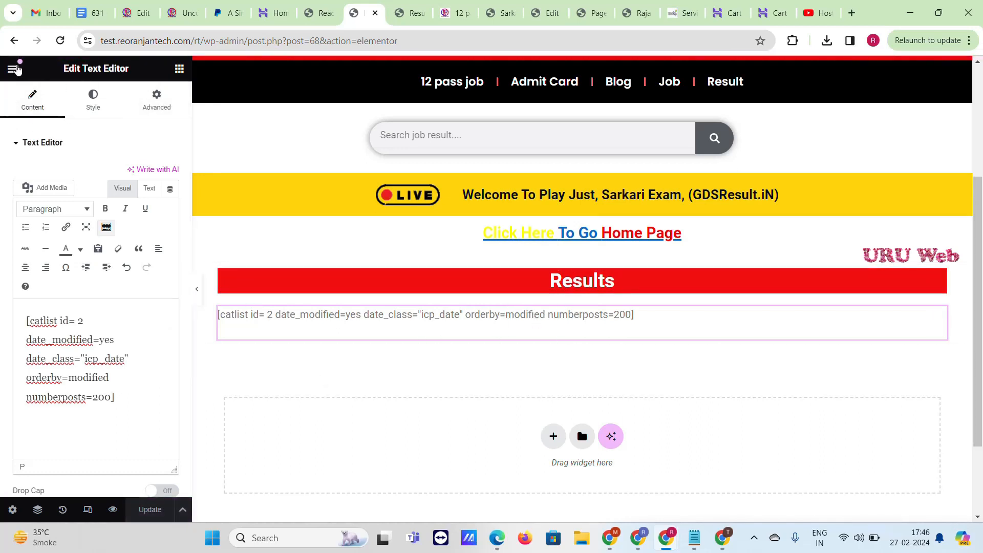
# Step: View the live Result page, check its results list and open the RBSE 12th Arts Result 2024 post
pyautogui.click(17, 69)
pyautogui.click(74, 317)
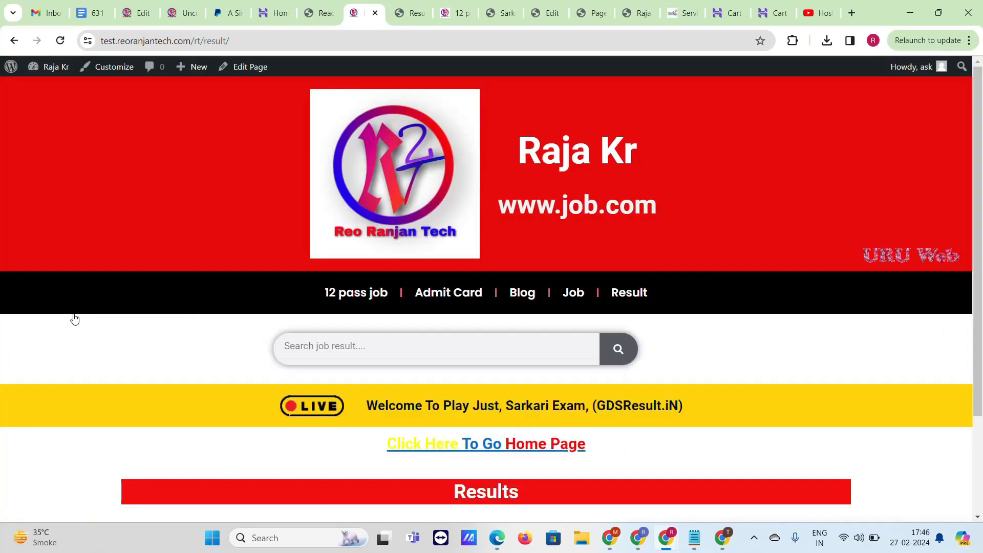
pyautogui.scroll(-3, 308, 359)
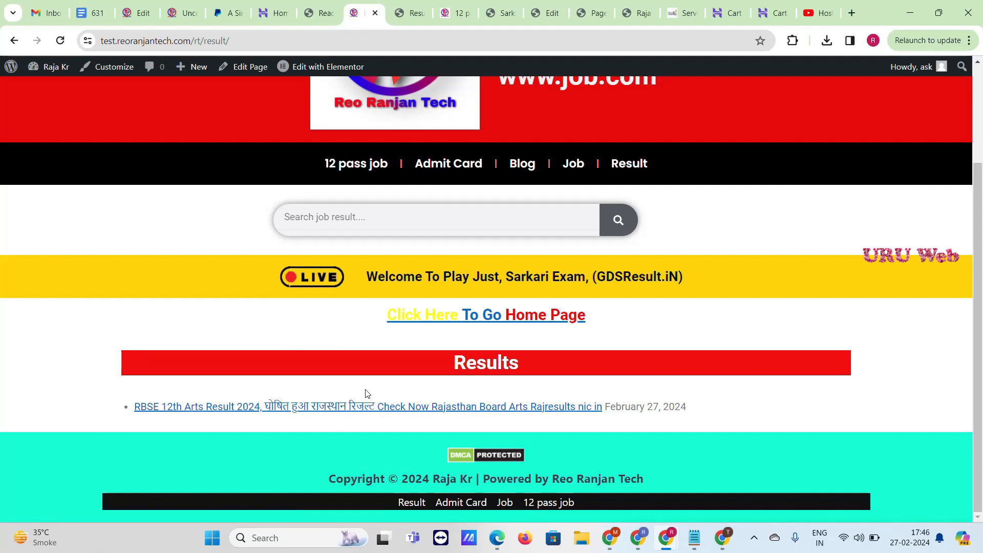
pyautogui.click(399, 408)
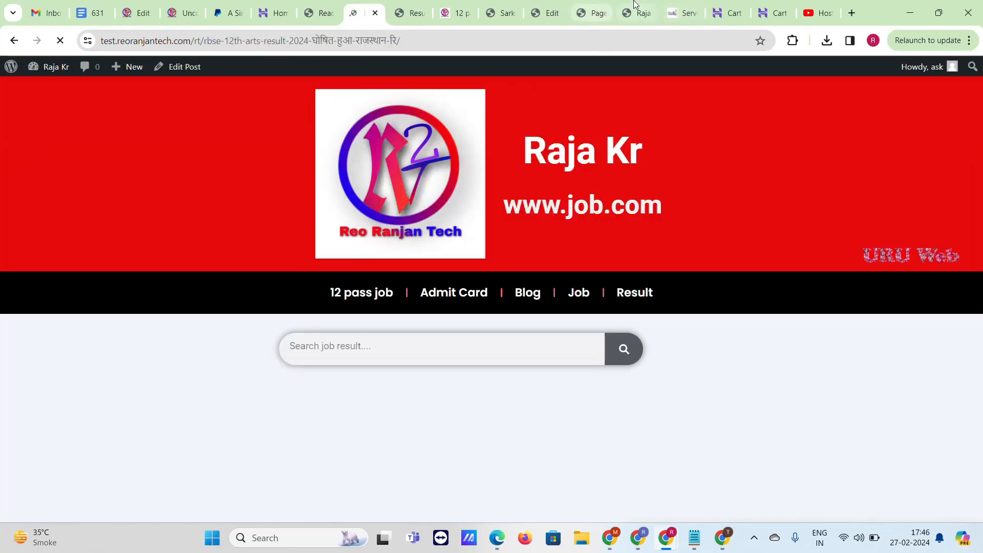
# Step: Browse the Sarkari result website customization offers and prices on the ThemeRaja services page
pyautogui.click(670, 6)
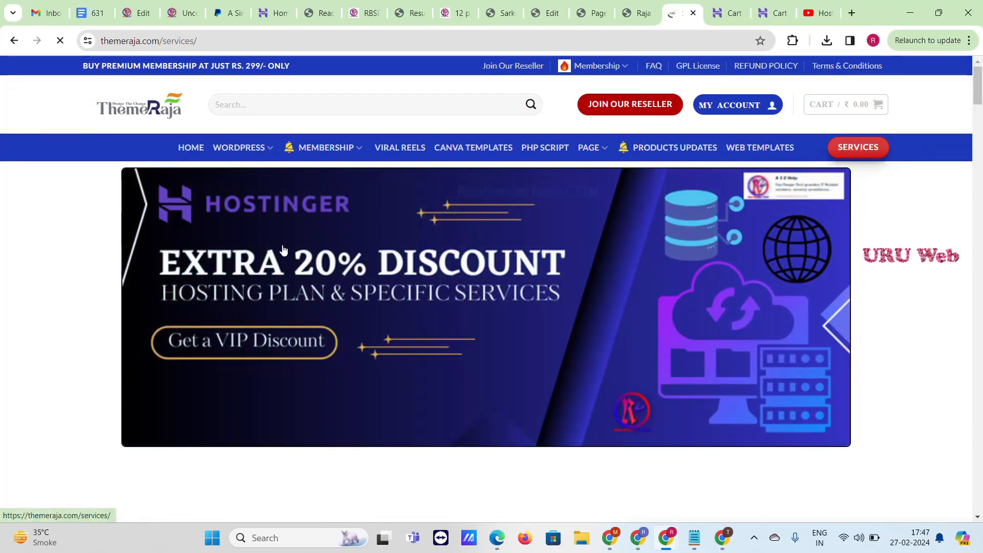
pyautogui.scroll(-5, 282, 251)
pyautogui.scroll(-4, 282, 251)
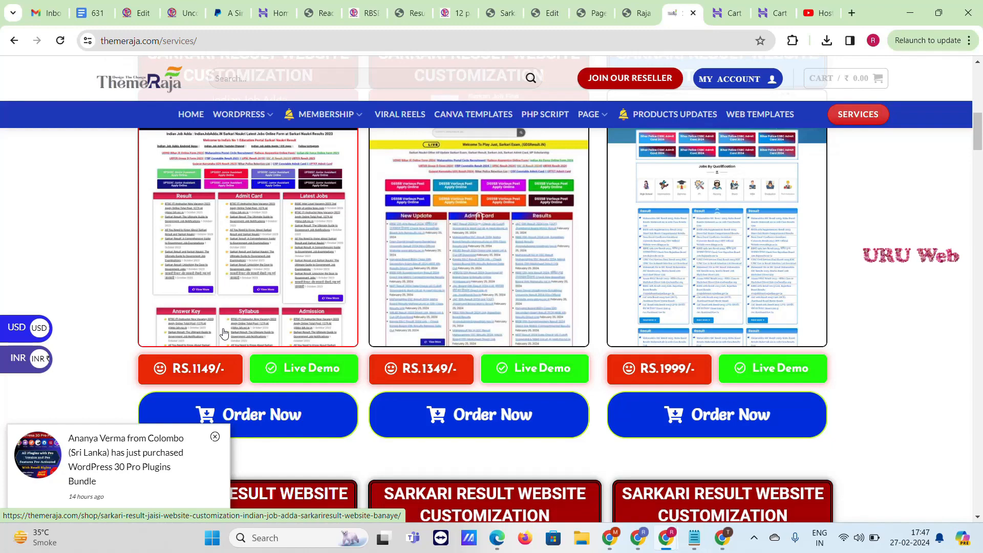
pyautogui.scroll(-10, 223, 331)
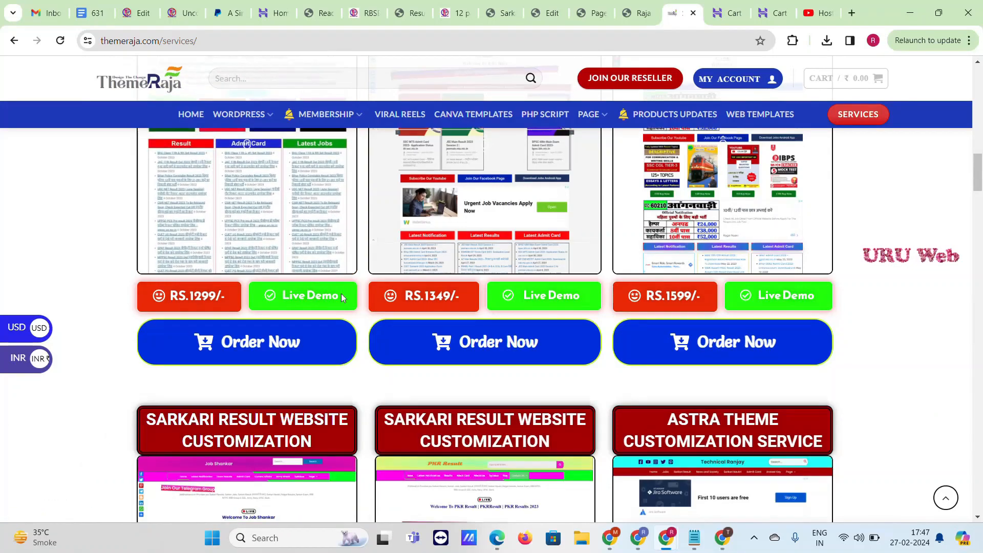
pyautogui.scroll(-7, 341, 296)
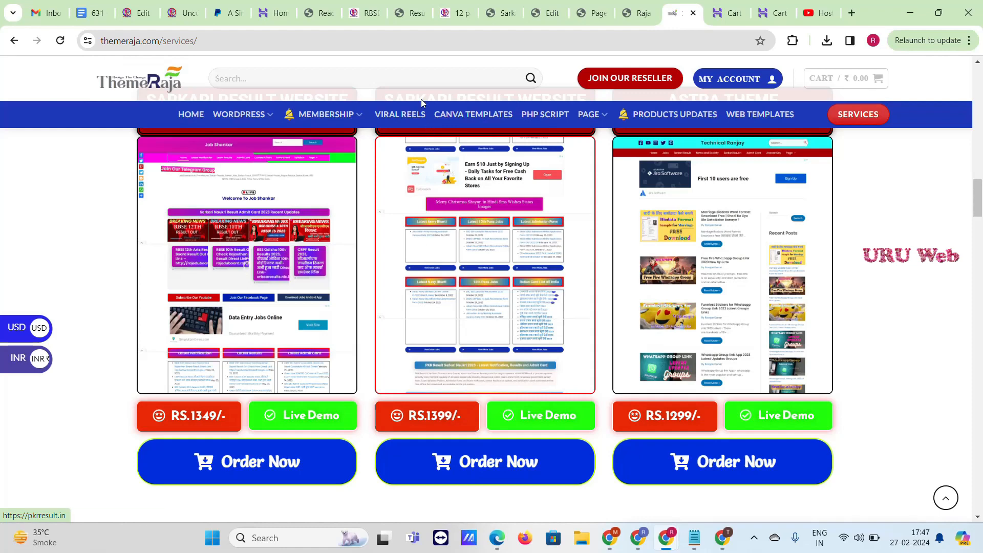
# Step: Return to the RBSE 12th Arts Result 2024 post and review its header and article layout
pyautogui.click(374, 13)
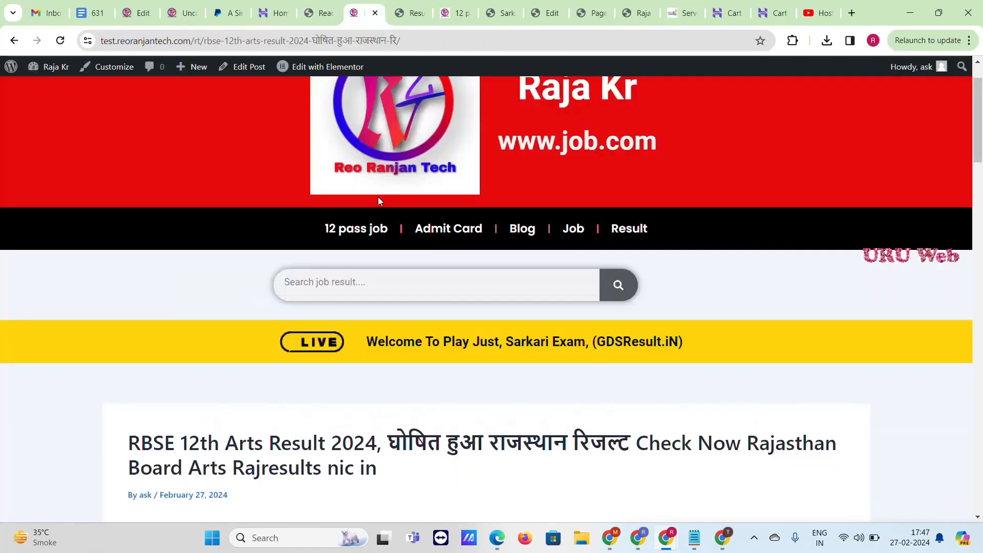
pyautogui.scroll(1, 378, 200)
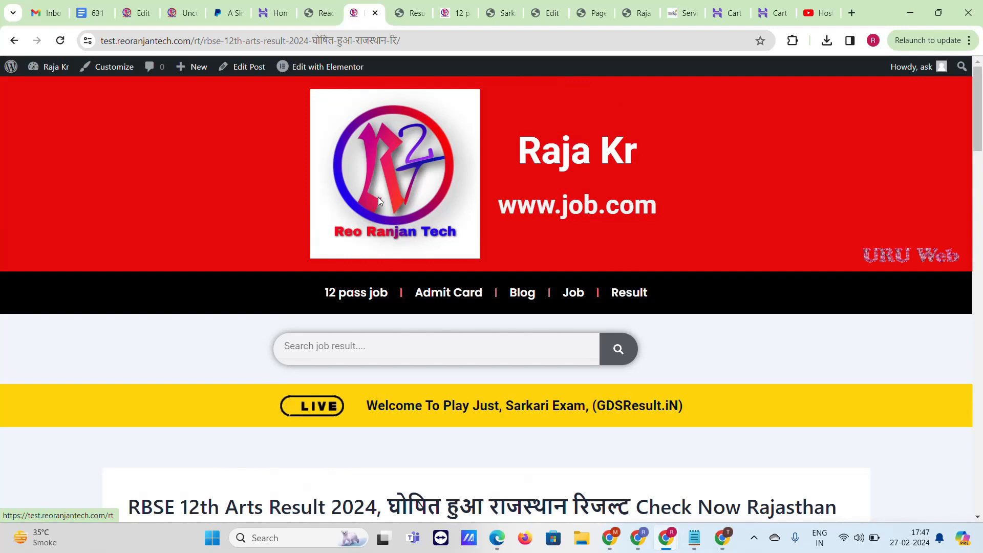
pyautogui.scroll(-6, 379, 200)
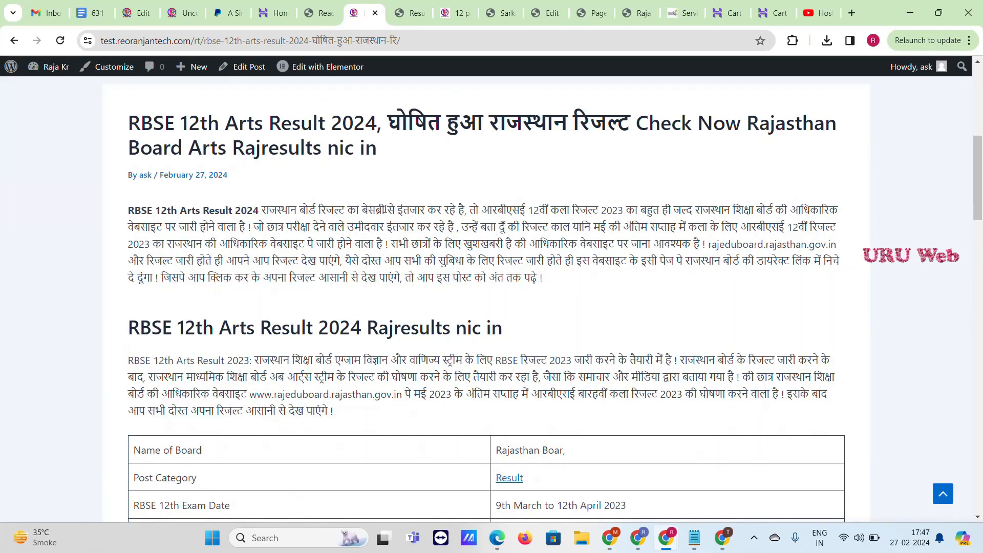